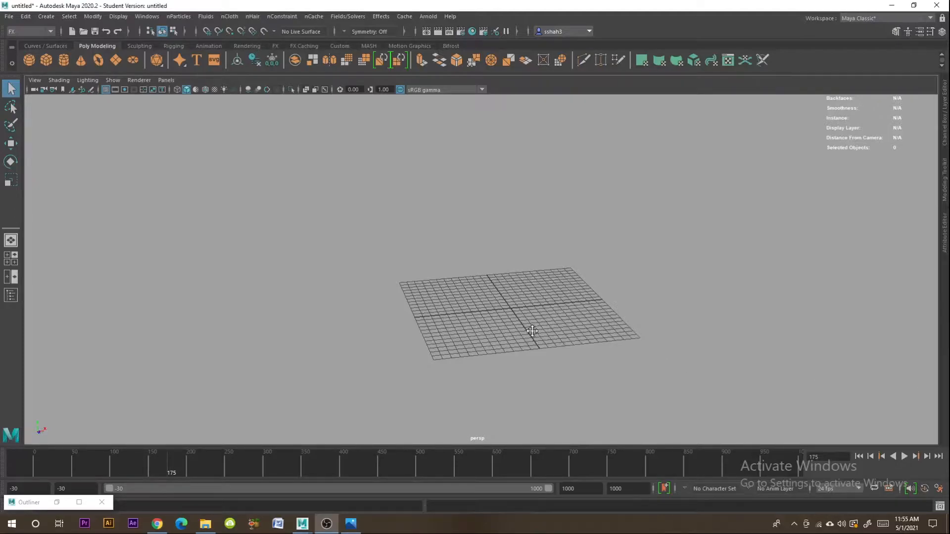
pyautogui.keyDown('alt'); pyautogui.moveTo(662, 358); pyautogui.dragTo(640, 322); pyautogui.keyUp('alt')
pyautogui.keyDown('alt'); pyautogui.moveTo(640, 322); pyautogui.dragTo(649, 343, button='right'); pyautogui.keyUp('alt')
pyautogui.keyDown('alt'); pyautogui.moveTo(647, 335); pyautogui.dragTo(647, 295, button='middle'); pyautogui.keyUp('alt')
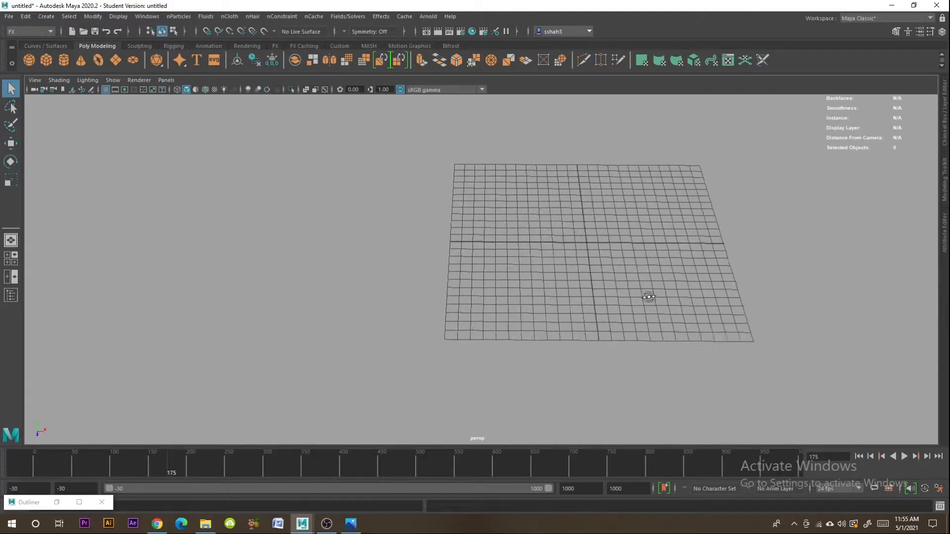
pyautogui.keyDown('alt'); pyautogui.moveTo(646, 295); pyautogui.dragTo(643, 276); pyautogui.keyUp('alt')
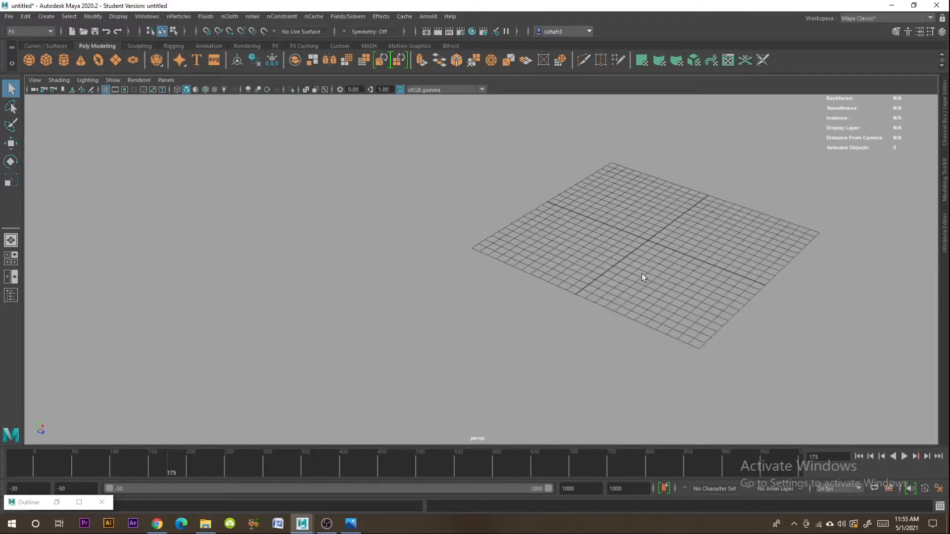
pyautogui.keyDown('alt'); pyautogui.moveTo(643, 275); pyautogui.dragTo(468, 348, button='middle'); pyautogui.keyUp('alt')
pyautogui.keyDown('alt'); pyautogui.moveTo(468, 348); pyautogui.dragTo(513, 325); pyautogui.keyUp('alt')
pyautogui.keyDown('alt'); pyautogui.moveTo(513, 325); pyautogui.dragTo(526, 287, button='middle'); pyautogui.keyUp('alt')
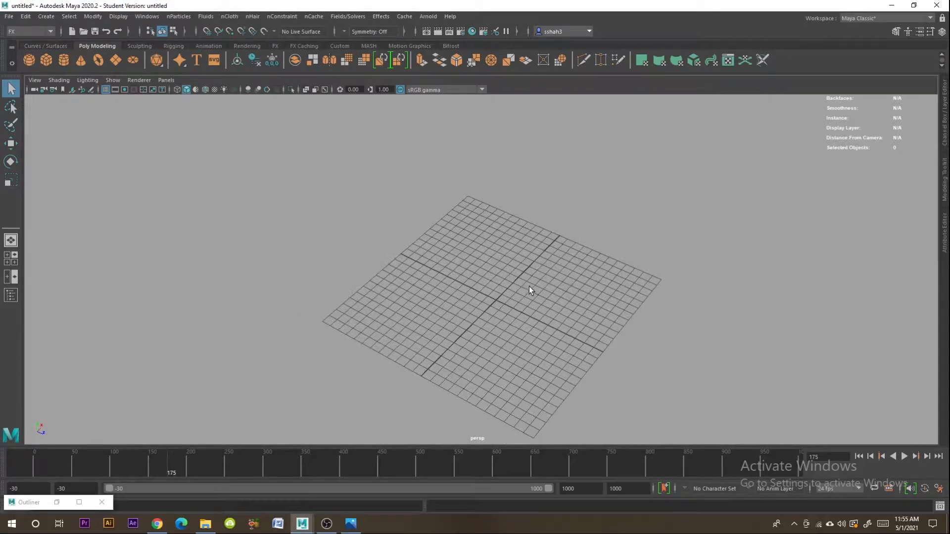
pyautogui.scroll(5, 530, 290)
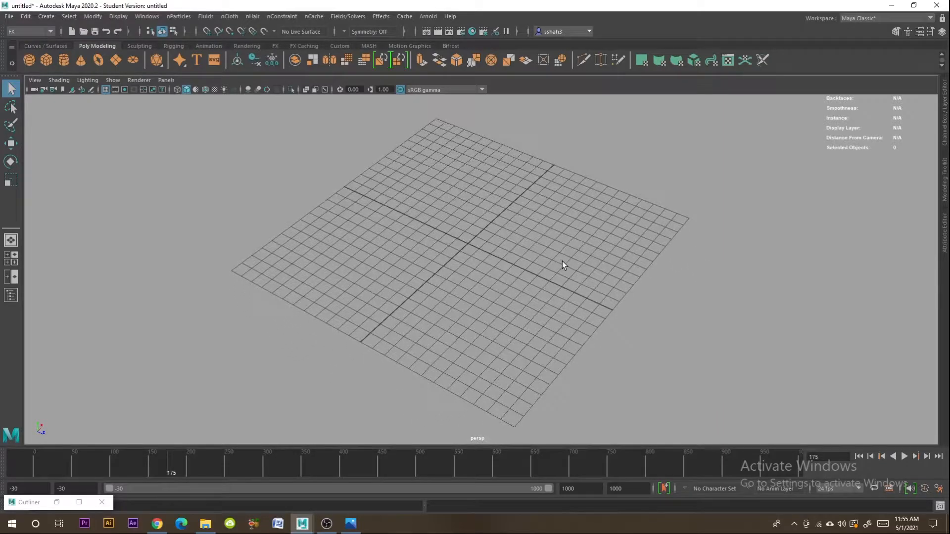
pyautogui.keyDown('alt'); pyautogui.moveTo(540, 281); pyautogui.dragTo(581, 263); pyautogui.keyUp('alt')
pyautogui.keyDown('alt'); pyautogui.moveTo(645, 271); pyautogui.dragTo(505, 297); pyautogui.keyUp('alt')
pyautogui.keyDown('alt'); pyautogui.moveTo(489, 335); pyautogui.dragTo(517, 304); pyautogui.keyUp('alt')
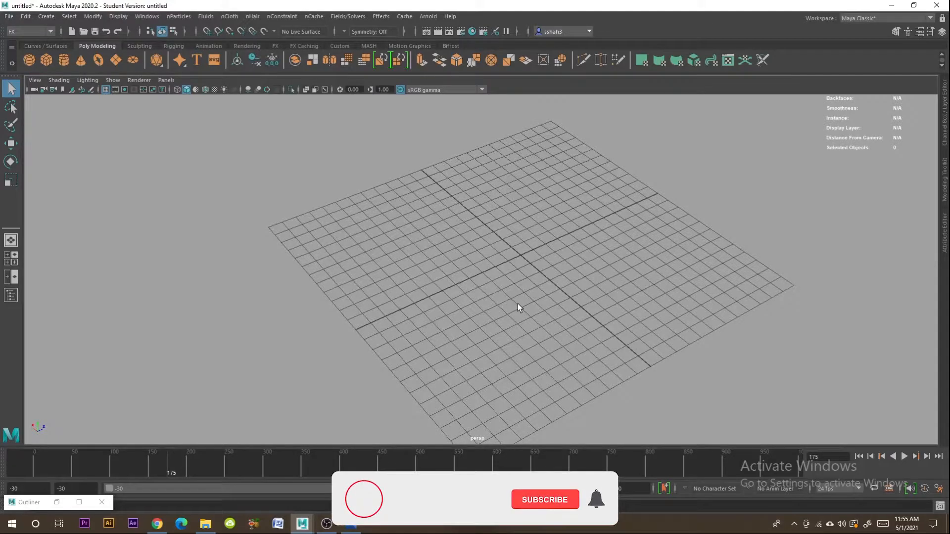
pyautogui.moveTo(523, 310)
pyautogui.keyDown('alt'); pyautogui.mouseDown()
pyautogui.moveTo(533, 321)
pyautogui.moveTo(602, 333)
pyautogui.moveTo(547, 290)
pyautogui.moveTo(483, 352)
pyautogui.moveTo(536, 322)
pyautogui.moveTo(539, 358)
pyautogui.moveTo(548, 295)
pyautogui.moveTo(518, 318)
pyautogui.mouseUp(); pyautogui.keyUp('alt')
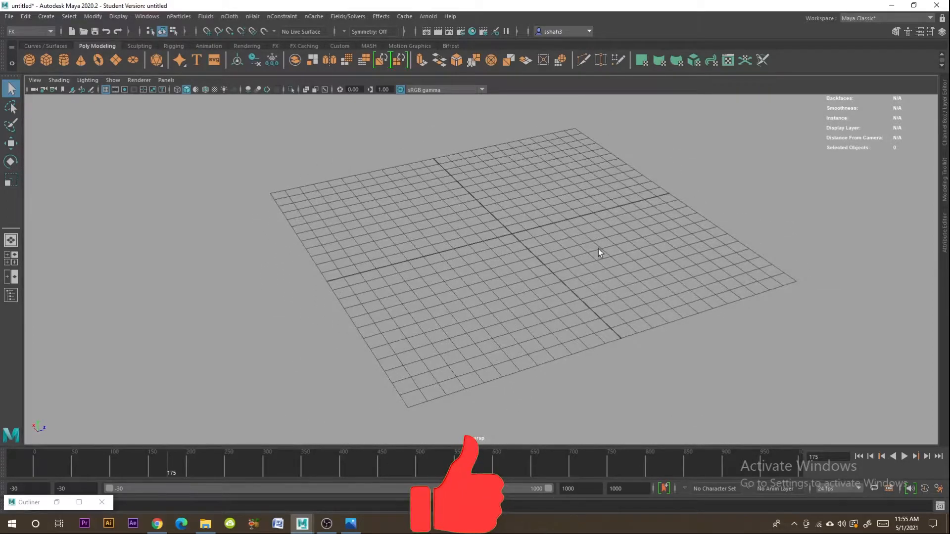
pyautogui.keyDown('alt'); pyautogui.moveTo(601, 254); pyautogui.dragTo(524, 296); pyautogui.keyUp('alt')
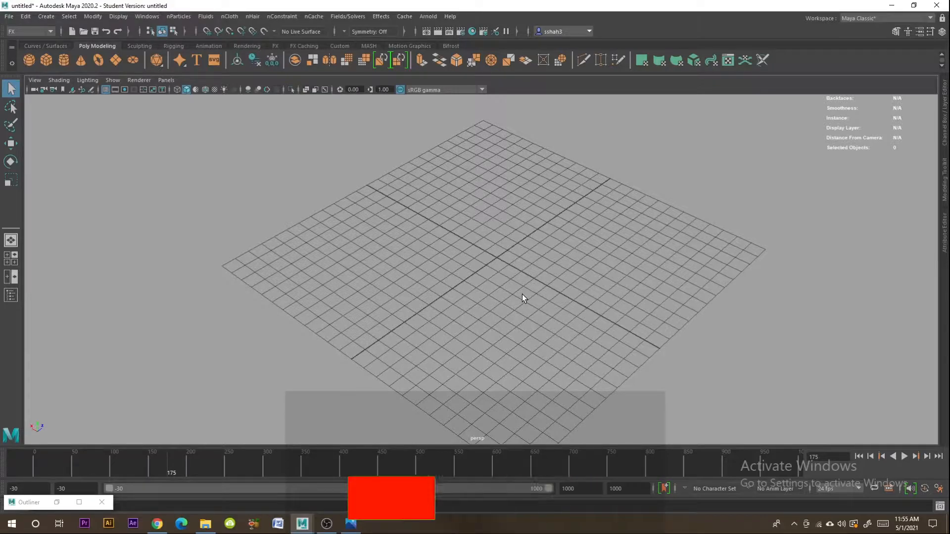
pyautogui.scroll(-1, 542, 318)
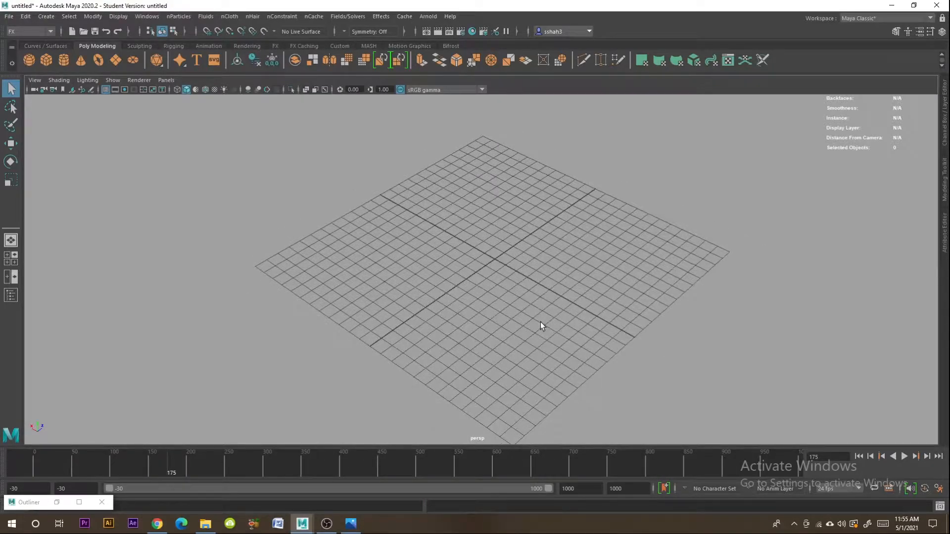
pyautogui.keyDown('alt'); pyautogui.moveTo(528, 334); pyautogui.dragTo(525, 327, button='middle'); pyautogui.keyUp('alt')
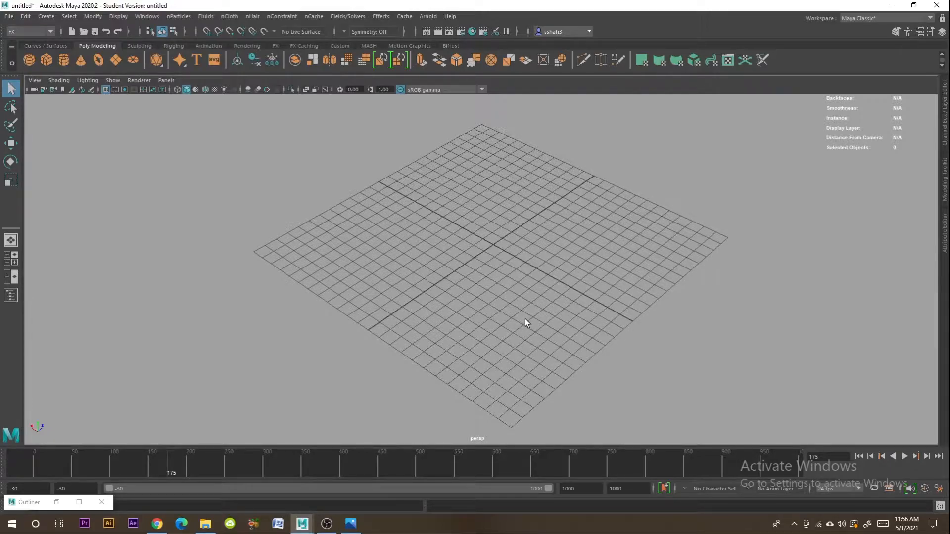
# Step: Switch to Photos and zoom in on the triangular temple reference image, bringing its peak into frame
pyautogui.click(351, 524)
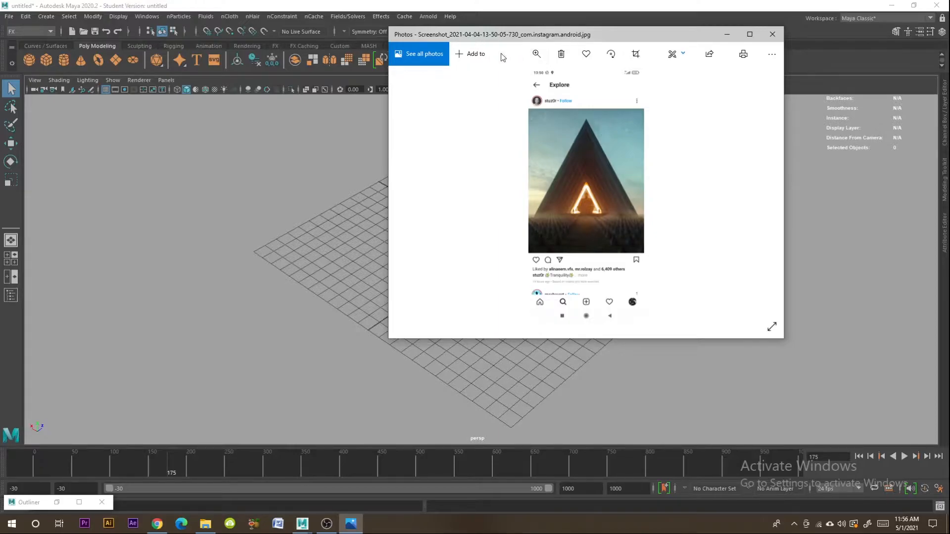
pyautogui.click(537, 54)
pyautogui.moveTo(491, 80)
pyautogui.mouseDown()
pyautogui.moveTo(511, 81)
pyautogui.moveTo(498, 87)
pyautogui.mouseUp()
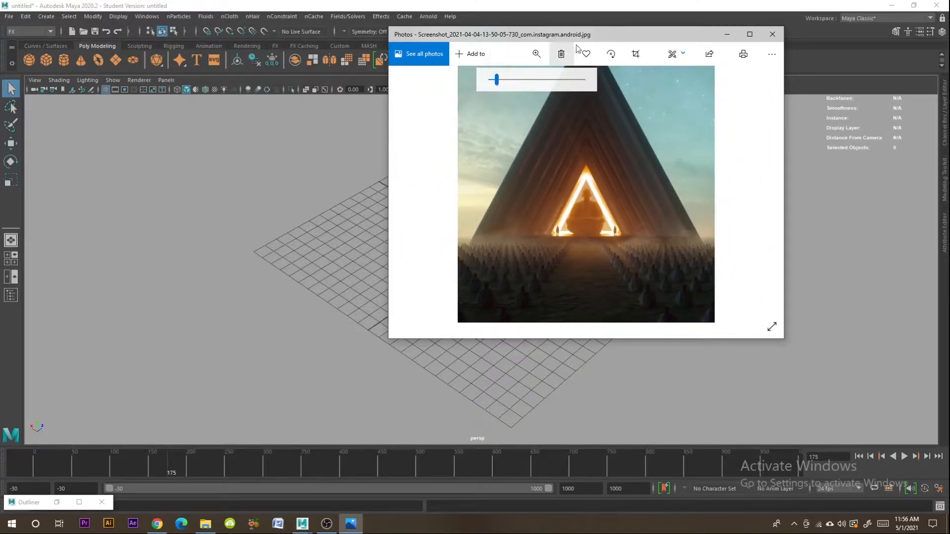
pyautogui.moveTo(618, 37); pyautogui.dragTo(402, 105)
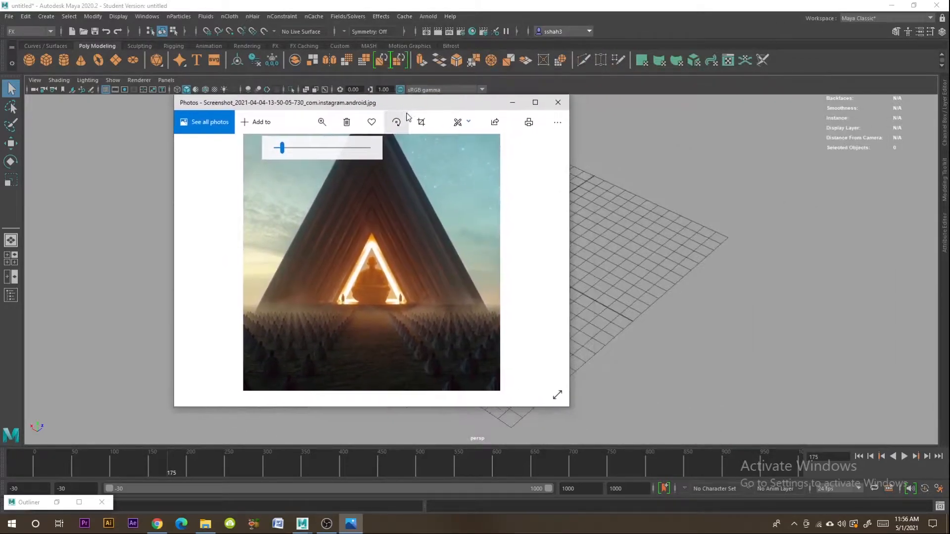
pyautogui.moveTo(416, 196); pyautogui.dragTo(445, 252)
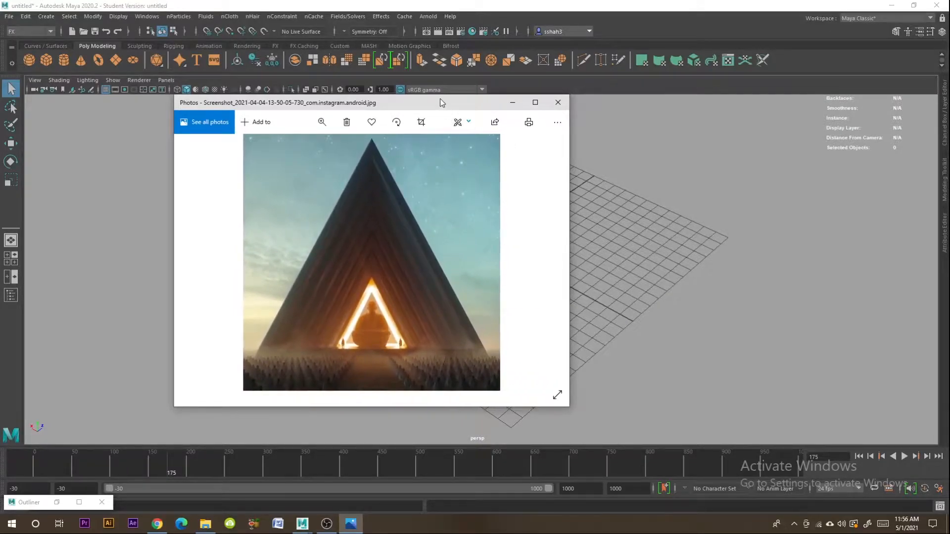
# Step: Move the reference window beside the viewport grid, make it taller, and frame the whole triangular structure at a larger zoom
pyautogui.moveTo(440, 103); pyautogui.dragTo(679, 48)
pyautogui.moveTo(653, 206); pyautogui.dragTo(676, 174)
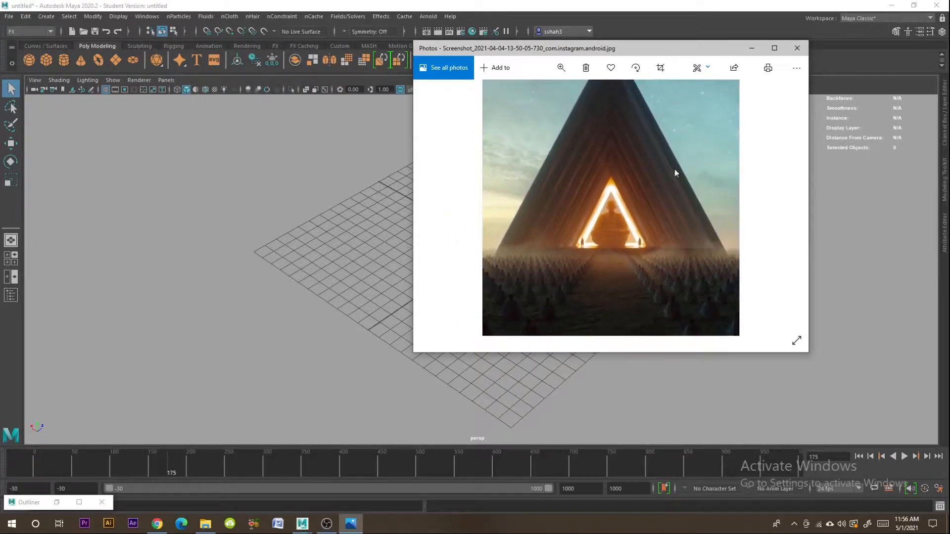
pyautogui.moveTo(666, 354); pyautogui.dragTo(666, 460)
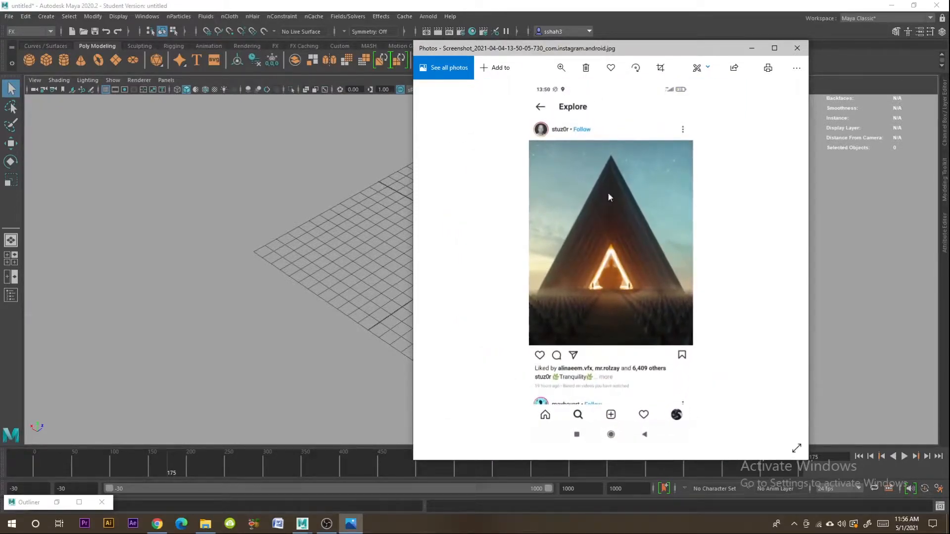
pyautogui.click(561, 68)
pyautogui.moveTo(581, 94); pyautogui.dragTo(524, 96)
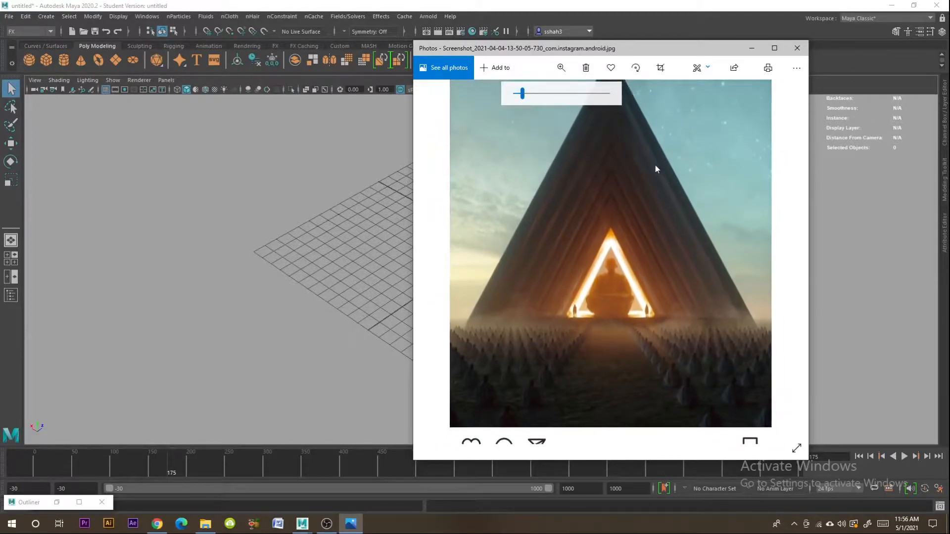
pyautogui.moveTo(655, 165); pyautogui.dragTo(655, 193)
pyautogui.moveTo(643, 55); pyautogui.dragTo(713, 31)
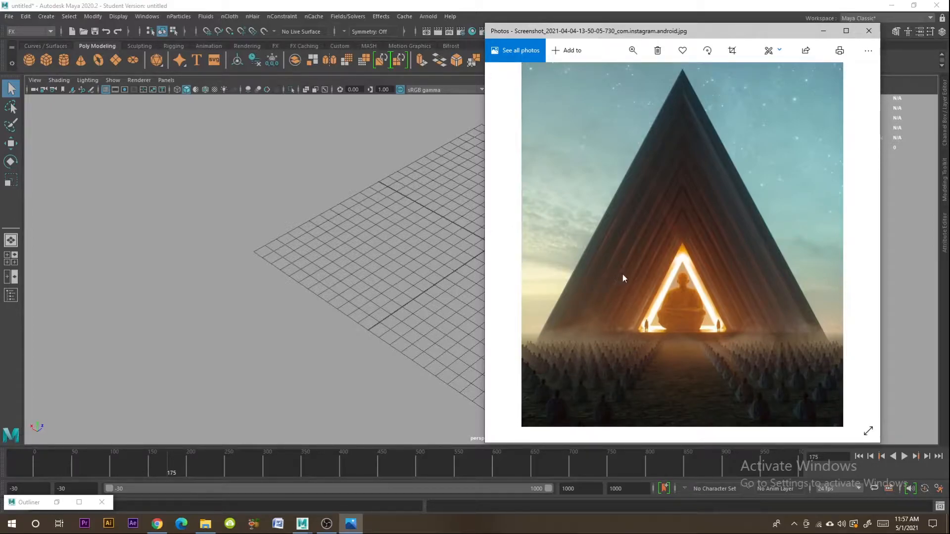
pyautogui.moveTo(636, 31); pyautogui.dragTo(688, 73)
# Step: Switch back to Maya, create a polygon plane at the origin, and scale it uniformly into a ground far larger than the grid
pyautogui.click(411, 206)
pyautogui.keyDown('alt'); pyautogui.moveTo(404, 257); pyautogui.dragTo(485, 225); pyautogui.keyUp('alt')
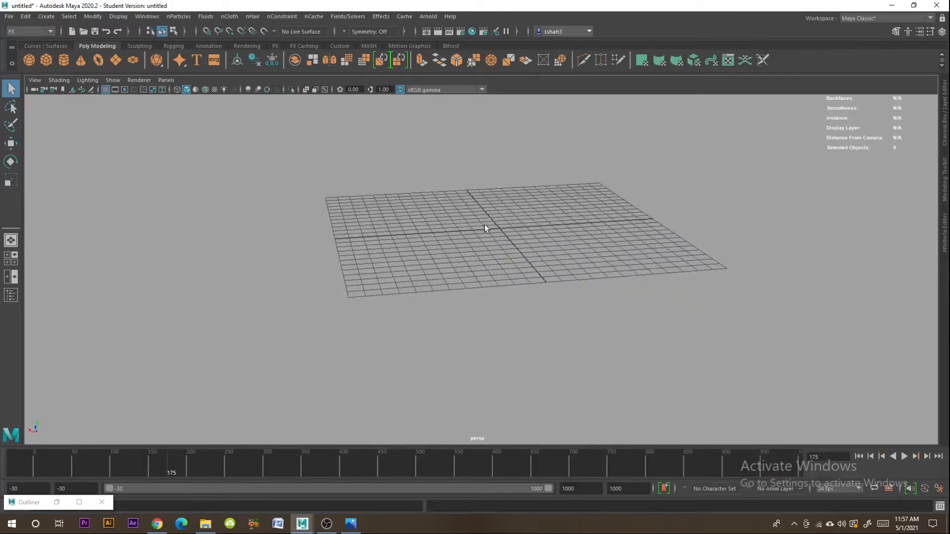
pyautogui.keyDown('alt'); pyautogui.moveTo(485, 224); pyautogui.dragTo(467, 324, button='middle'); pyautogui.keyUp('alt')
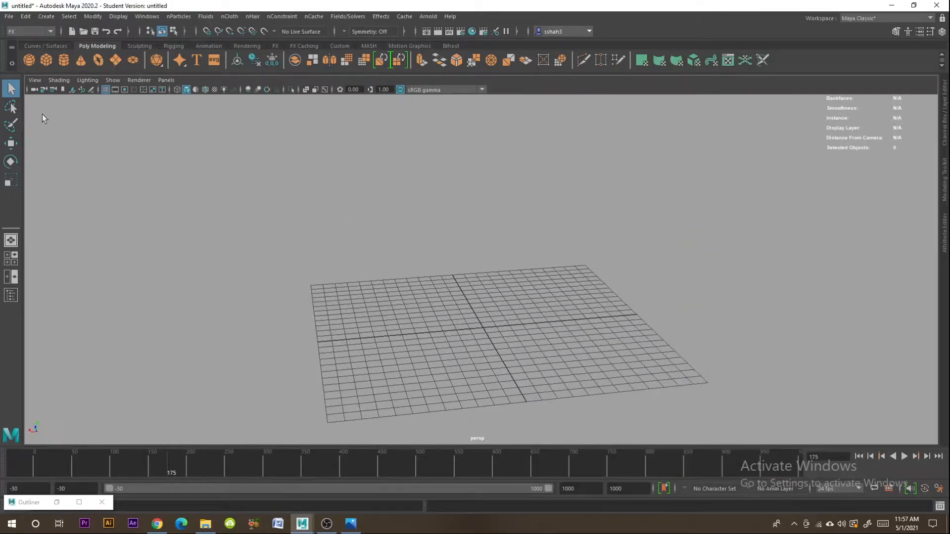
pyautogui.click(12, 181)
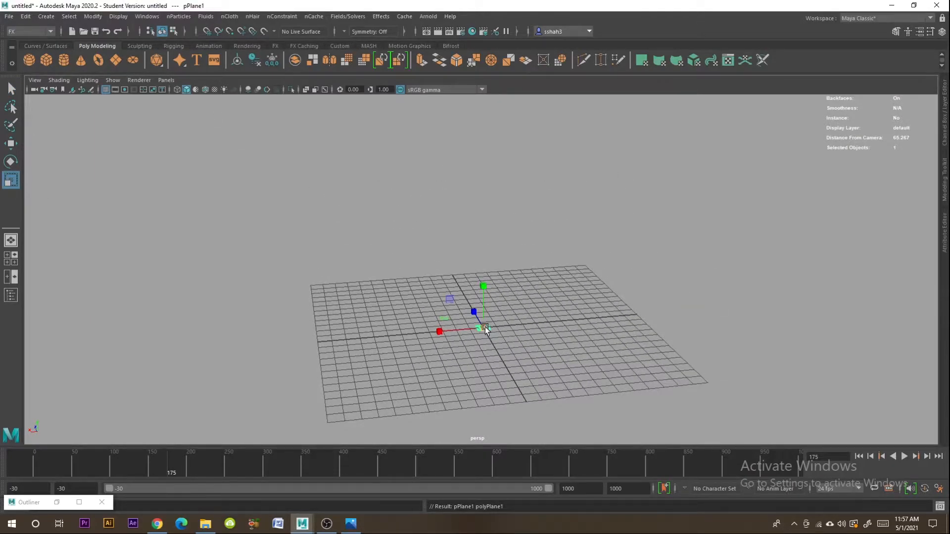
pyautogui.moveTo(485, 328); pyautogui.dragTo(762, 322)
pyautogui.moveTo(484, 328); pyautogui.dragTo(635, 299)
pyautogui.scroll(-3, 635, 299)
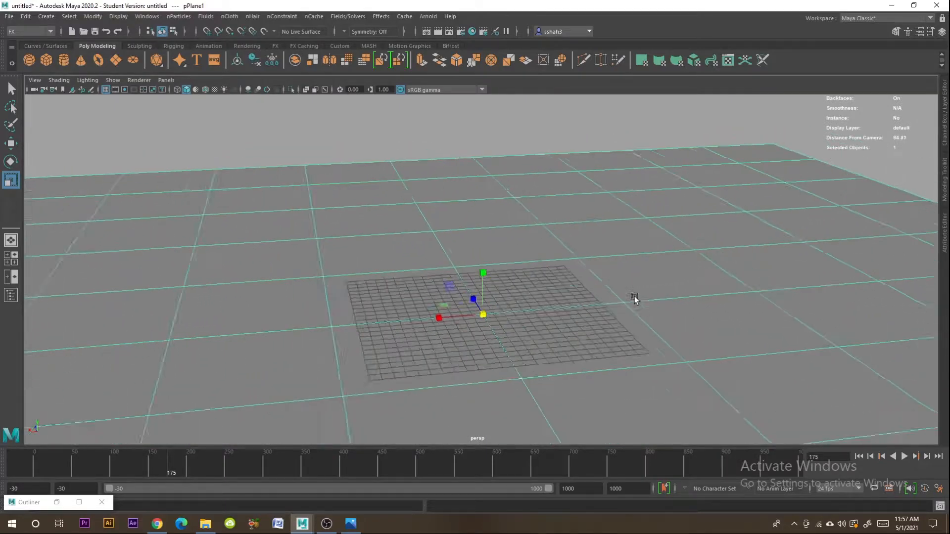
pyautogui.scroll(-6, 635, 299)
pyautogui.moveTo(482, 287); pyautogui.dragTo(898, 338)
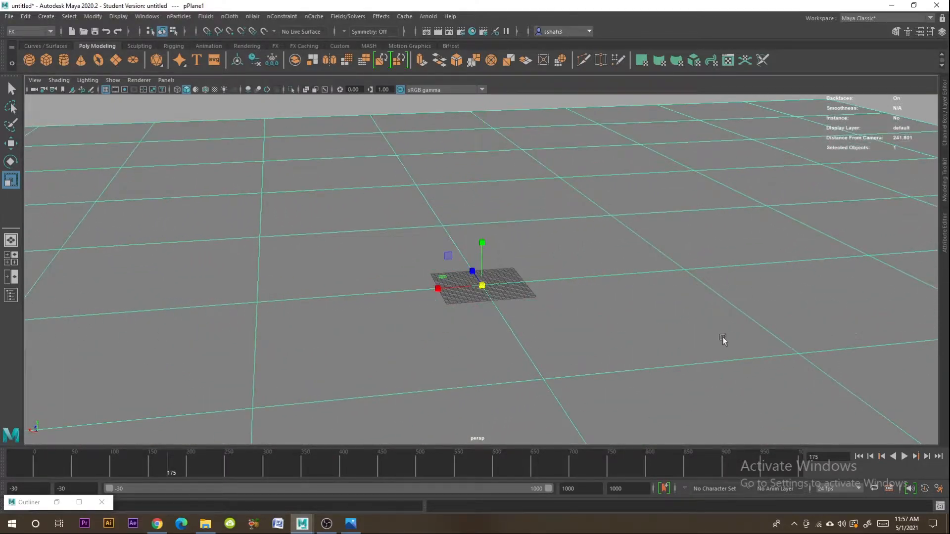
pyautogui.moveTo(483, 287); pyautogui.dragTo(745, 319)
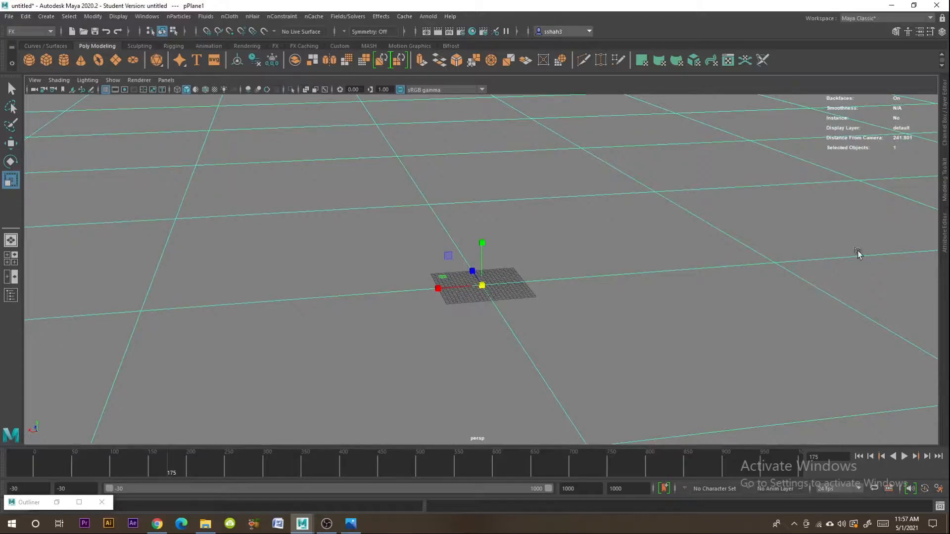
# Step: Set the ground plane's subdivisions width and subdivisions height to 1
pyautogui.click(945, 244)
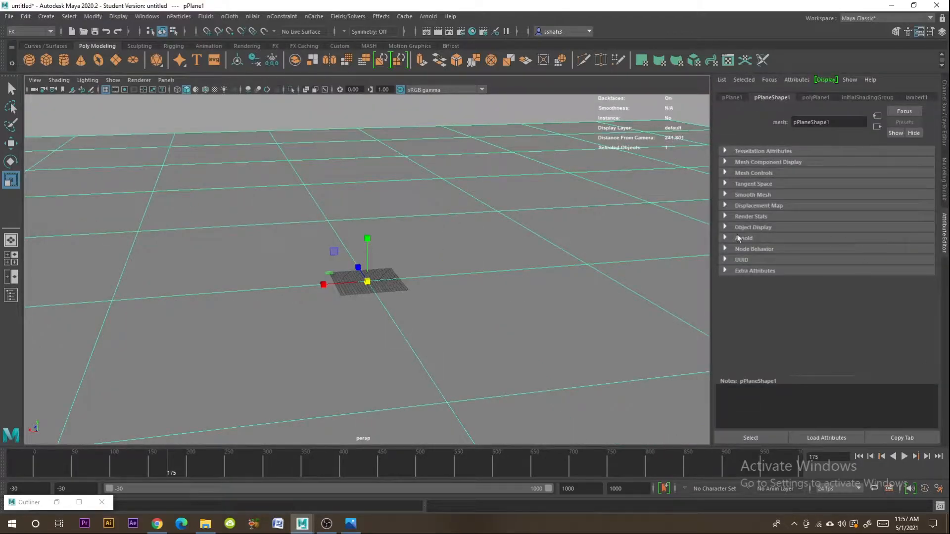
pyautogui.click(815, 98)
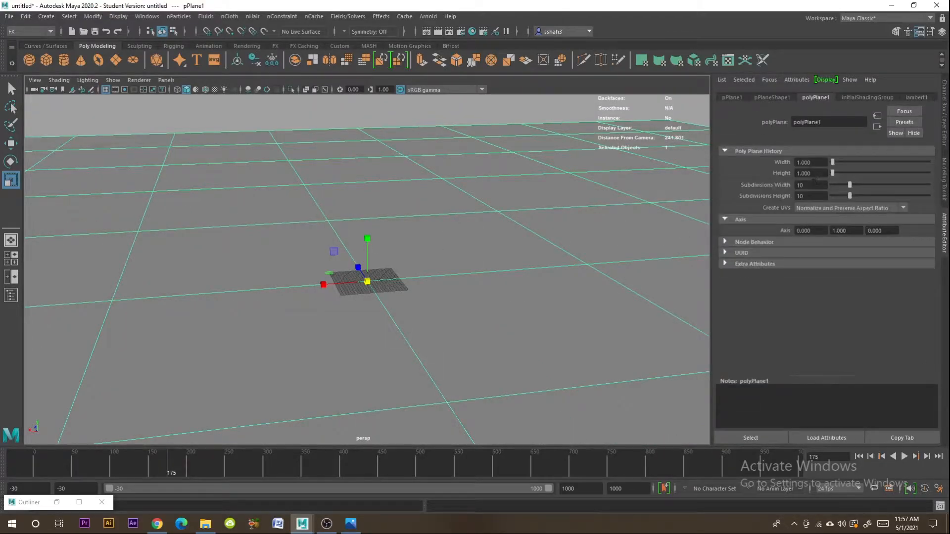
pyautogui.write('1')
pyautogui.moveTo(815, 184); pyautogui.dragTo(690, 199)
pyautogui.write('1')
pyautogui.click(807, 186)
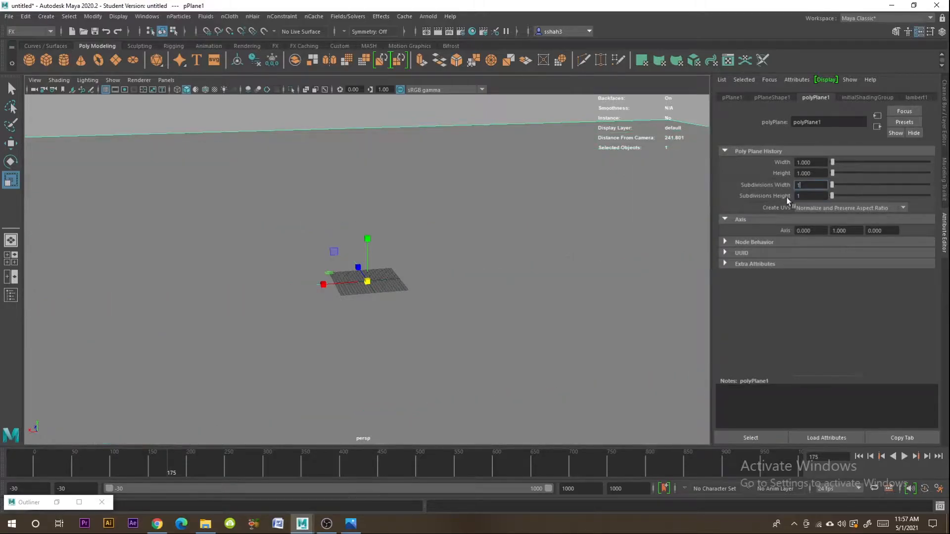
# Step: Examine the ground plane from several angles, then compare the scene with the temple reference image in Photos
pyautogui.keyDown('alt'); pyautogui.moveTo(626, 266); pyautogui.dragTo(572, 271); pyautogui.keyUp('alt')
pyautogui.keyDown('alt'); pyautogui.moveTo(489, 289); pyautogui.dragTo(551, 337, button='middle'); pyautogui.keyUp('alt')
pyautogui.scroll(-4, 551, 331)
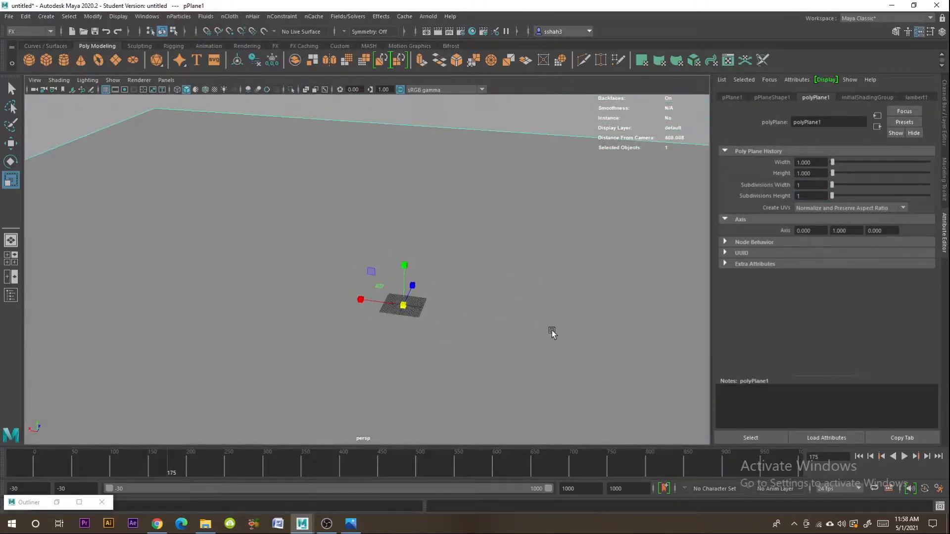
pyautogui.scroll(-2, 552, 331)
pyautogui.keyDown('alt'); pyautogui.moveTo(517, 332); pyautogui.dragTo(549, 340); pyautogui.keyUp('alt')
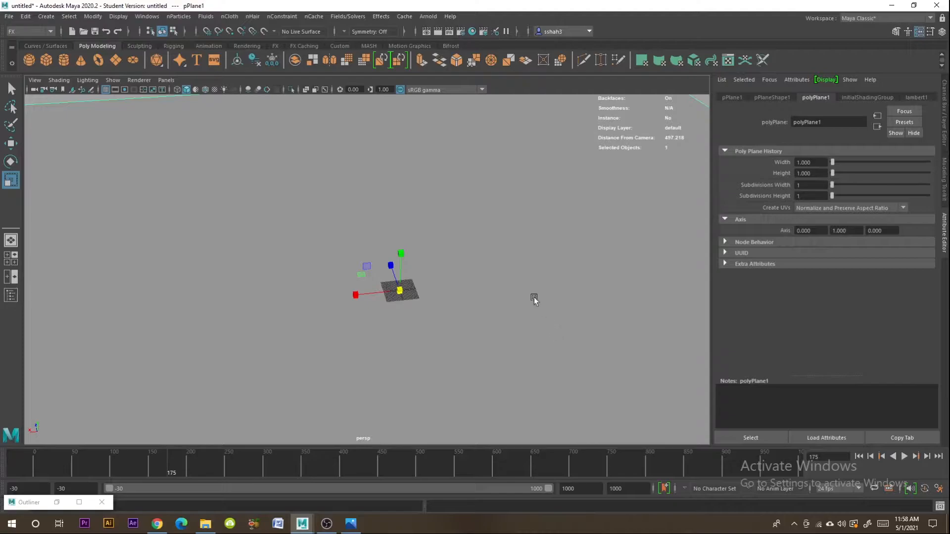
pyautogui.keyDown('alt'); pyautogui.moveTo(495, 238); pyautogui.dragTo(551, 314); pyautogui.keyUp('alt')
pyautogui.scroll(4, 557, 319)
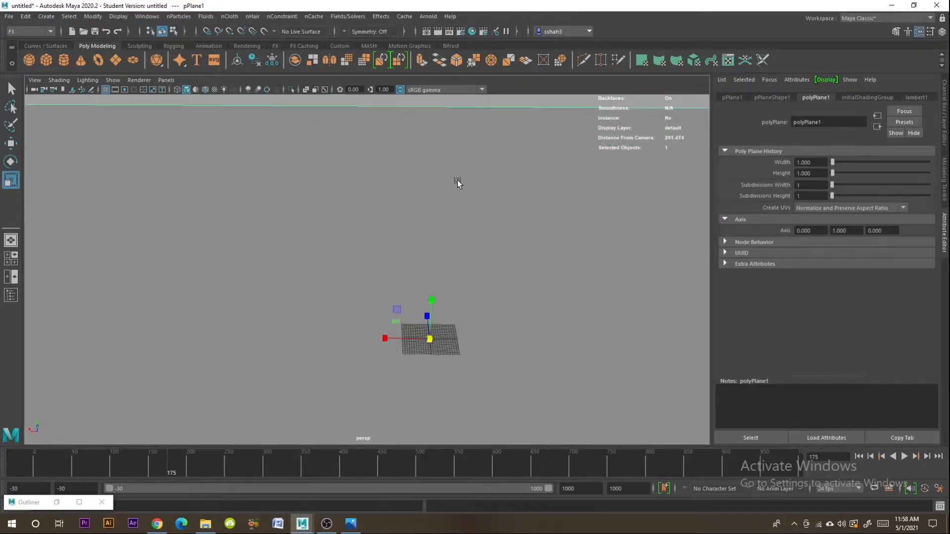
pyautogui.click(422, 136)
pyautogui.hotkey('alt', 'Tab')
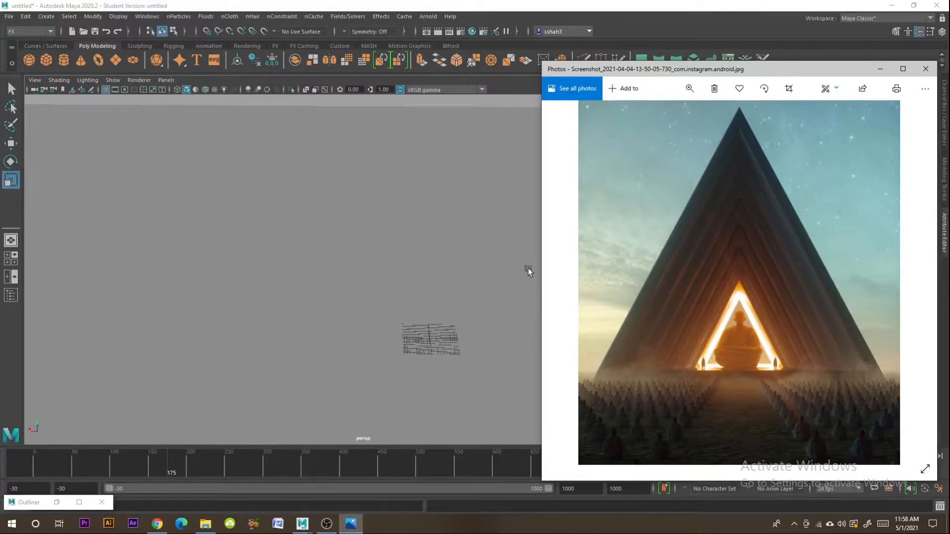
# Step: Return to Maya, create a polygon cube, and scale it into a wide, flat slab stretched along X and Z
pyautogui.click(492, 270)
pyautogui.click(48, 61)
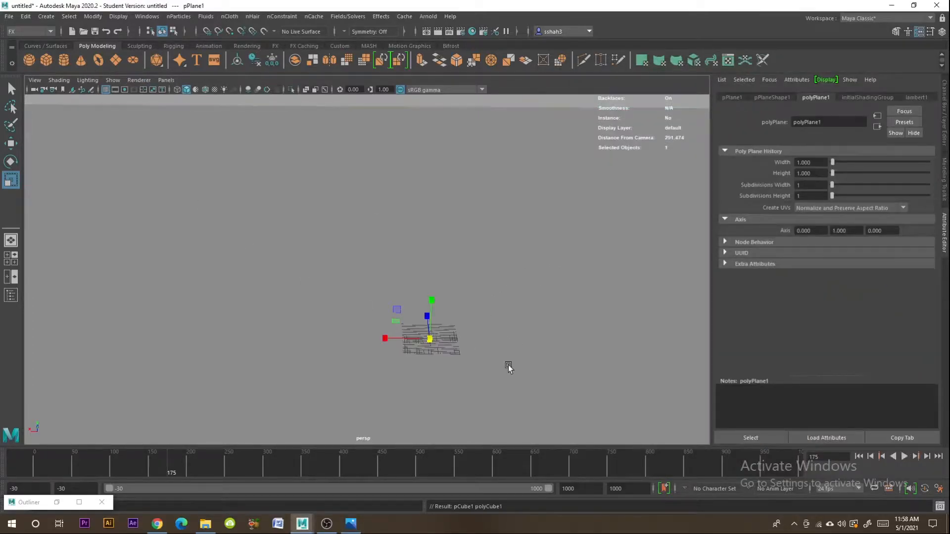
pyautogui.keyDown('alt'); pyautogui.moveTo(509, 365); pyautogui.dragTo(508, 355); pyautogui.keyUp('alt')
pyautogui.moveTo(431, 340); pyautogui.dragTo(455, 344)
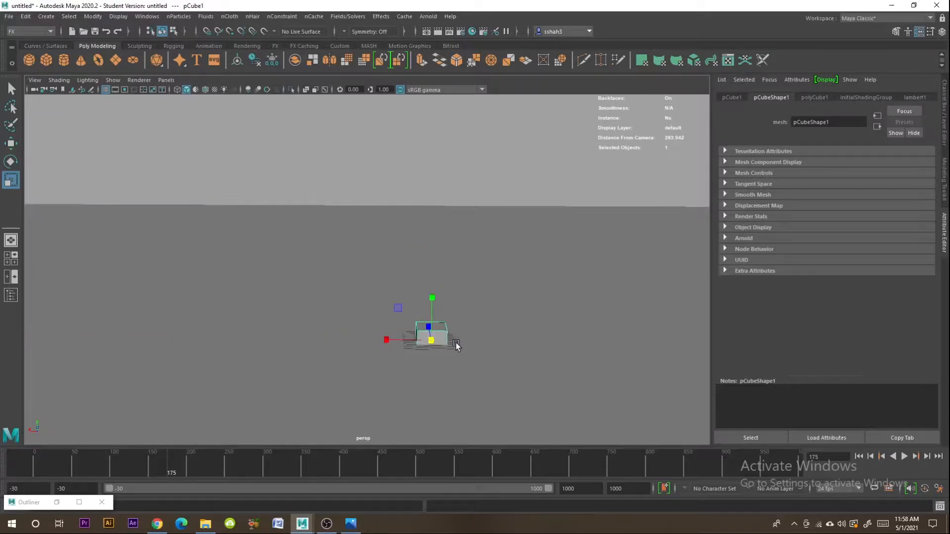
pyautogui.moveTo(388, 340); pyautogui.dragTo(331, 349)
pyautogui.keyDown('alt'); pyautogui.moveTo(509, 362); pyautogui.dragTo(789, 243); pyautogui.keyUp('alt')
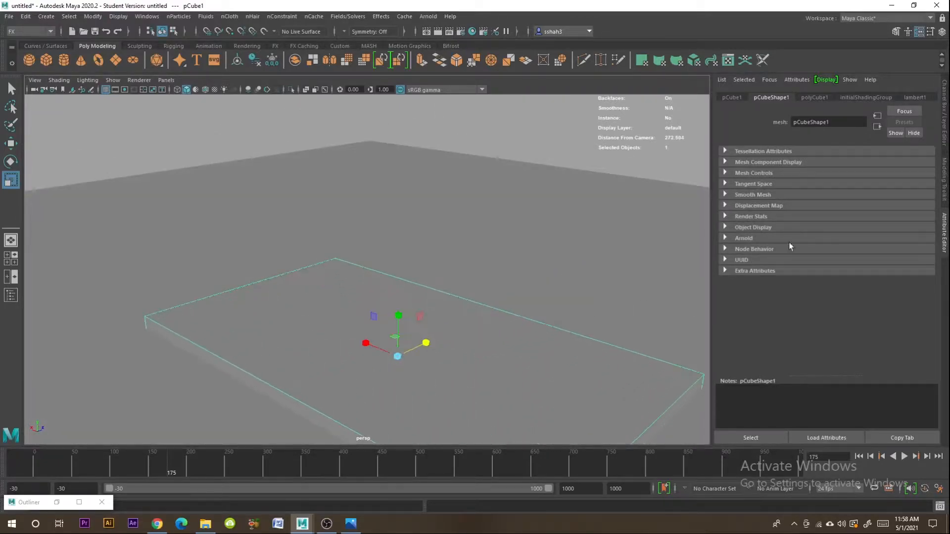
pyautogui.moveTo(427, 351); pyautogui.dragTo(484, 376)
# Step: Raise the slab along Y so it rests on the ground plane, then activate the Scale tool on it
pyautogui.click(11, 143)
pyautogui.moveTo(460, 287); pyautogui.dragTo(460, 284)
pyautogui.click(504, 263)
pyautogui.keyDown('alt'); pyautogui.moveTo(556, 318); pyautogui.dragTo(479, 326, button='middle'); pyautogui.keyUp('alt')
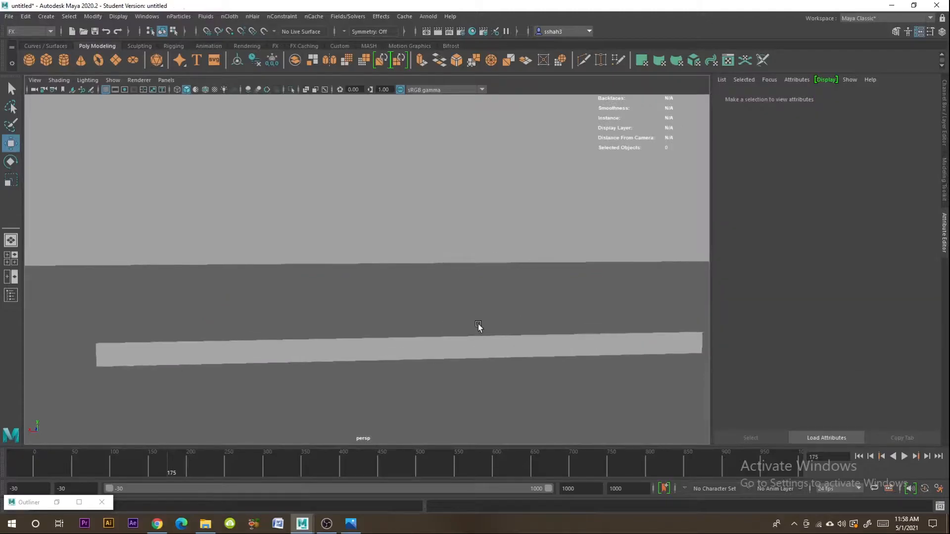
pyautogui.click(500, 333)
pyautogui.moveTo(398, 276); pyautogui.dragTo(386, 238)
pyautogui.click(11, 180)
pyautogui.keyDown('alt'); pyautogui.moveTo(444, 255); pyautogui.dragTo(443, 260); pyautogui.keyUp('alt')
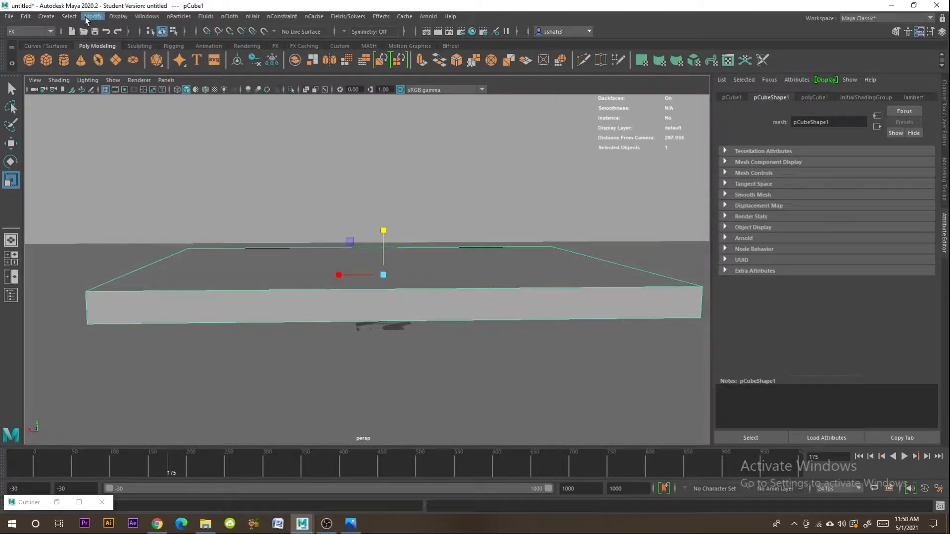
# Step: Switch to the Modeling menu set and bevel the edges of the base slab
pyautogui.click(23, 31)
pyautogui.click(19, 44)
pyautogui.click(192, 19)
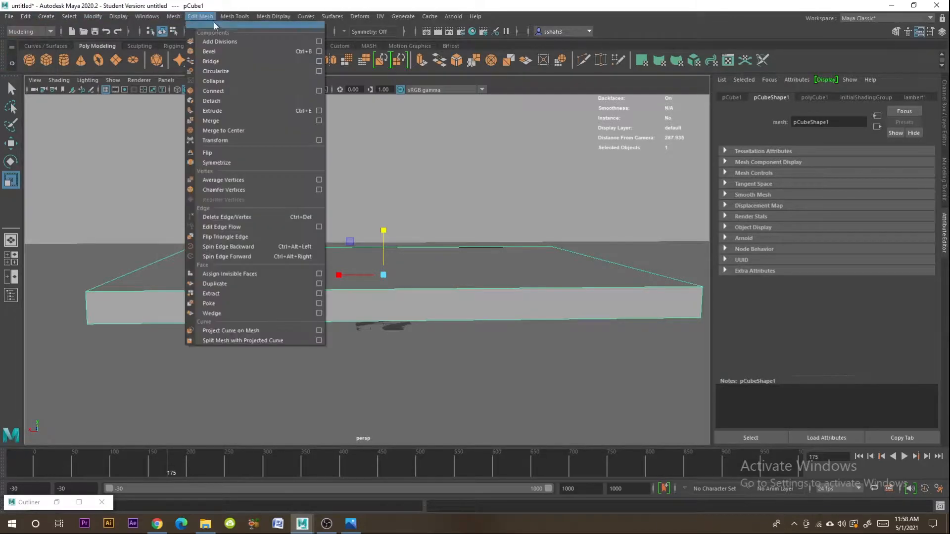
pyautogui.click(221, 53)
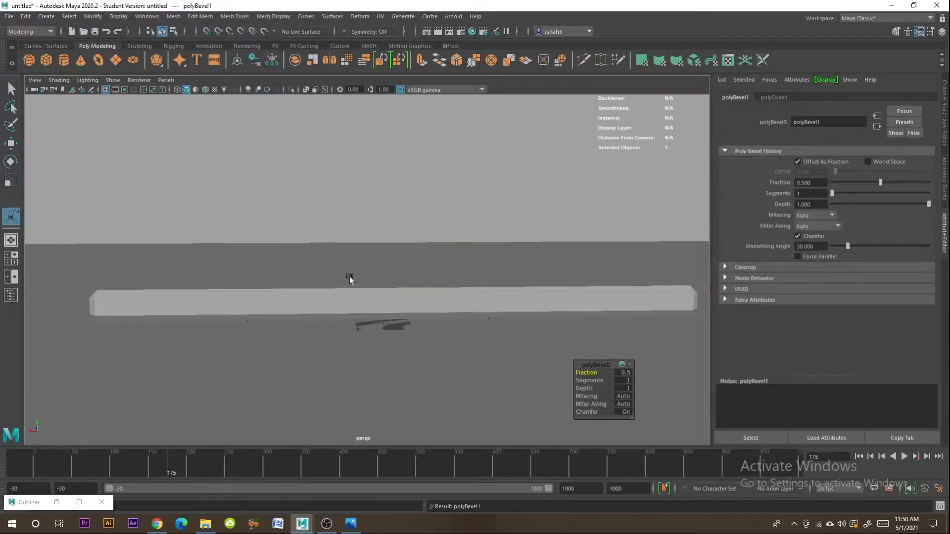
# Step: Reduce the slab's bevel fraction to 0.072 for a very narrow edge
pyautogui.keyDown('alt'); pyautogui.moveTo(350, 277); pyautogui.dragTo(288, 312); pyautogui.keyUp('alt')
pyautogui.scroll(4, 248, 320)
pyautogui.keyDown('alt'); pyautogui.moveTo(248, 320); pyautogui.dragTo(295, 302, button='middle'); pyautogui.keyUp('alt')
pyautogui.keyDown('alt'); pyautogui.moveTo(294, 302); pyautogui.dragTo(224, 319); pyautogui.keyUp('alt')
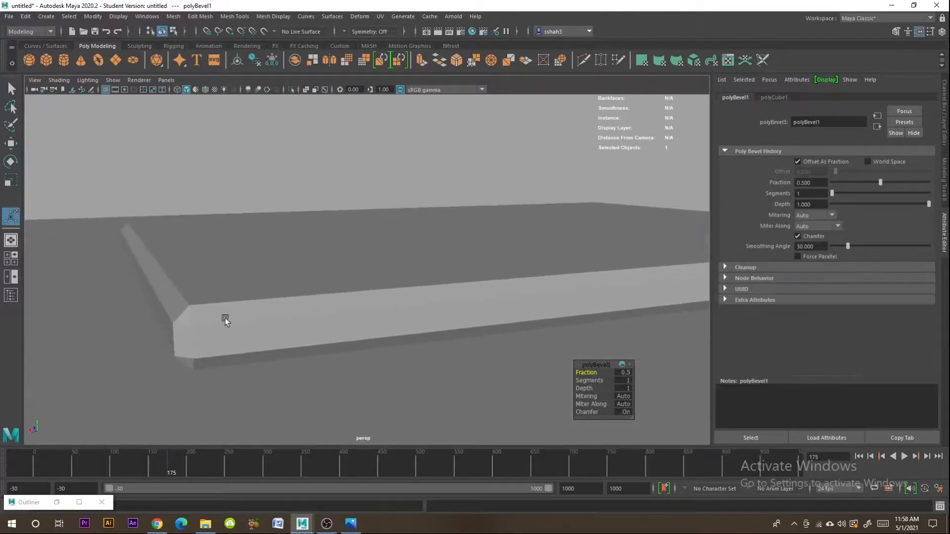
pyautogui.moveTo(883, 177); pyautogui.dragTo(839, 192)
pyautogui.keyDown('alt'); pyautogui.moveTo(604, 210); pyautogui.dragTo(450, 241); pyautogui.keyUp('alt')
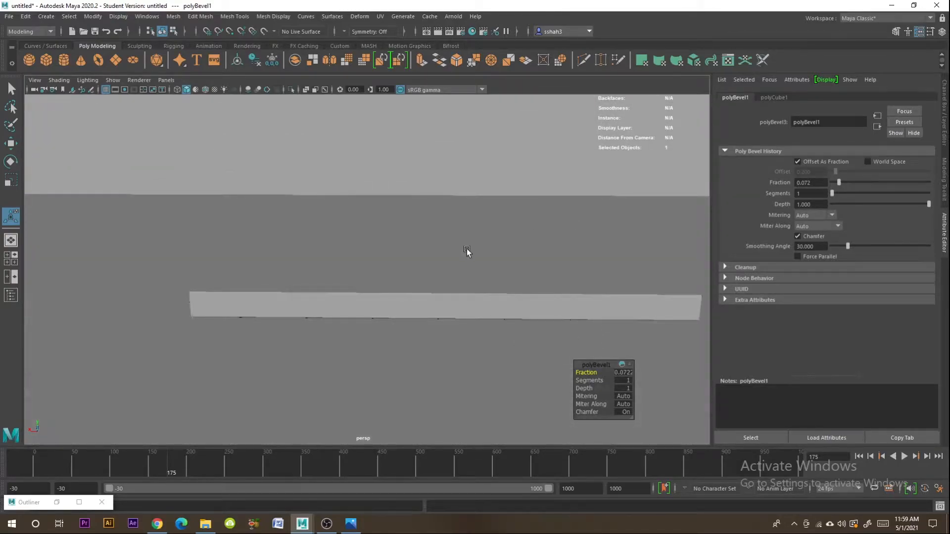
# Step: Select the slab, lower it slightly along Y toward the ground plane, and clear the selection
pyautogui.click(467, 248)
pyautogui.click(10, 143)
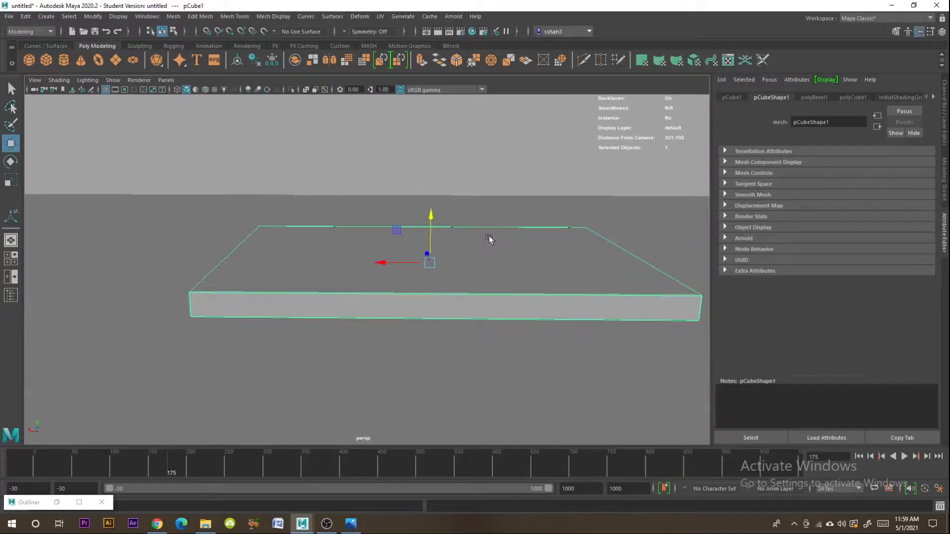
pyautogui.moveTo(436, 218); pyautogui.dragTo(513, 298)
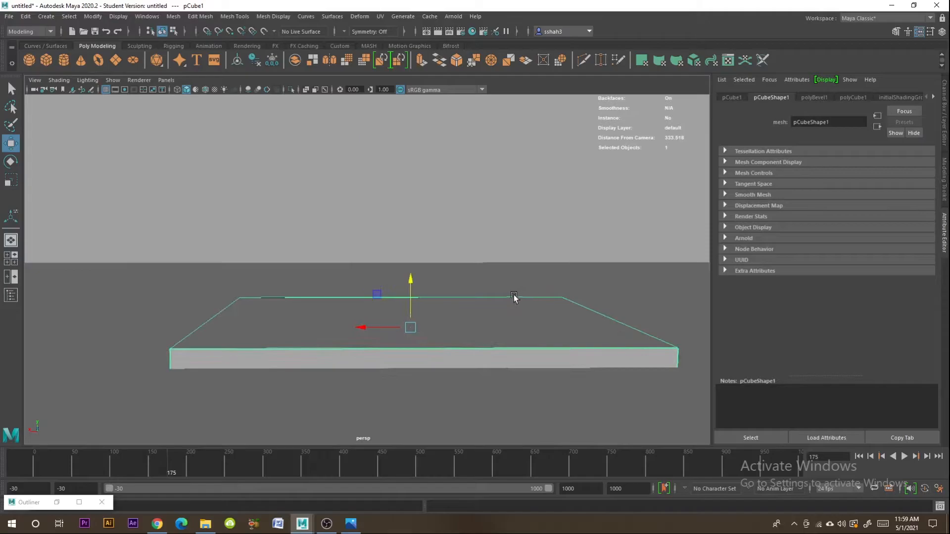
pyautogui.click(366, 238)
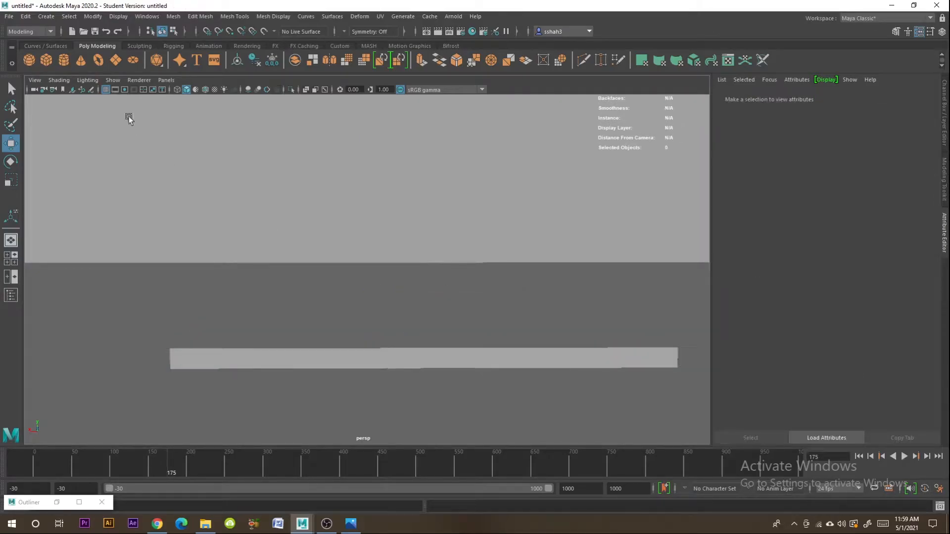
# Step: Create a polygon cube, raise it above the slab, and scale it up uniformly into a large block
pyautogui.click(48, 62)
pyautogui.moveTo(409, 297); pyautogui.dragTo(410, 220)
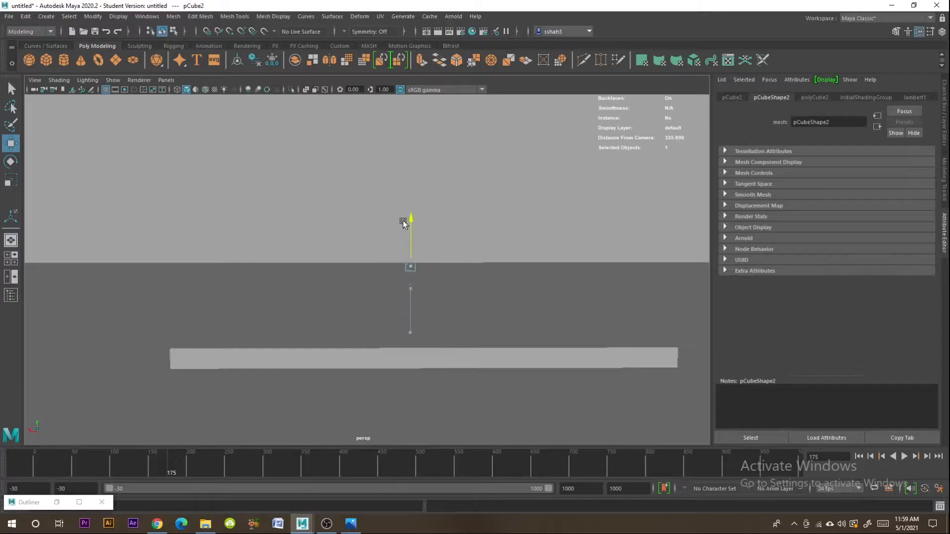
pyautogui.click(11, 180)
pyautogui.moveTo(428, 265); pyautogui.dragTo(554, 329)
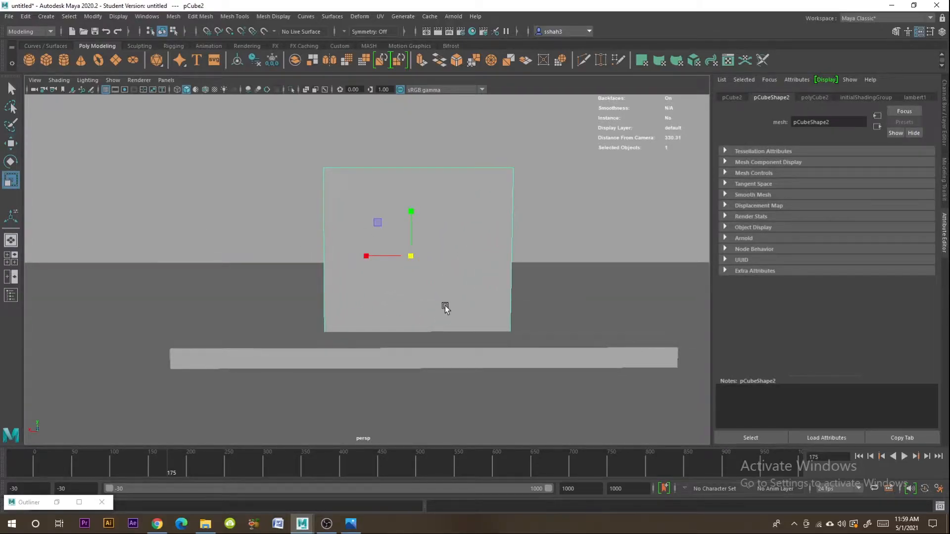
pyautogui.keyDown('alt'); pyautogui.moveTo(445, 308); pyautogui.dragTo(434, 318, button='middle'); pyautogui.keyUp('alt')
# Step: Scale the block's top vertices together along X to turn it into a triangular prism
pyautogui.rightClick(420, 235)
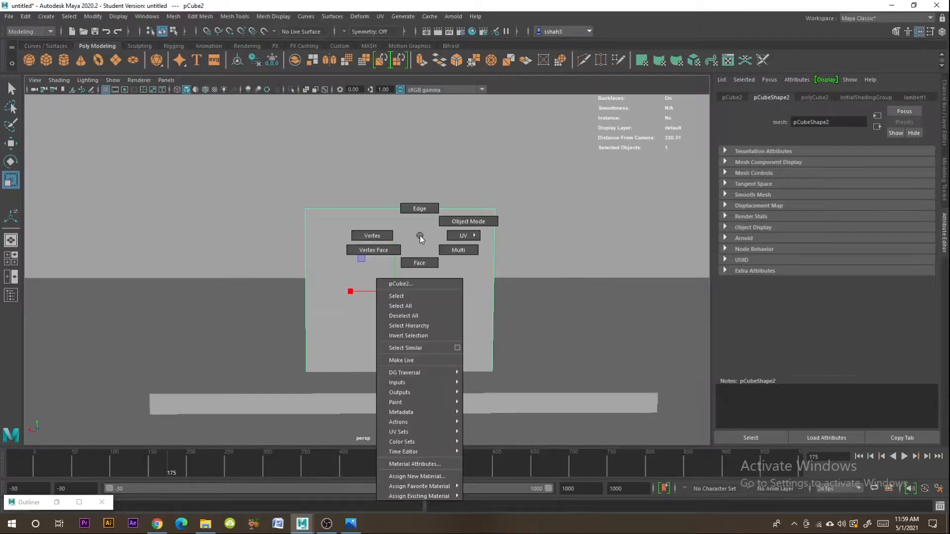
pyautogui.click(372, 236)
pyautogui.moveTo(544, 173); pyautogui.dragTo(274, 222)
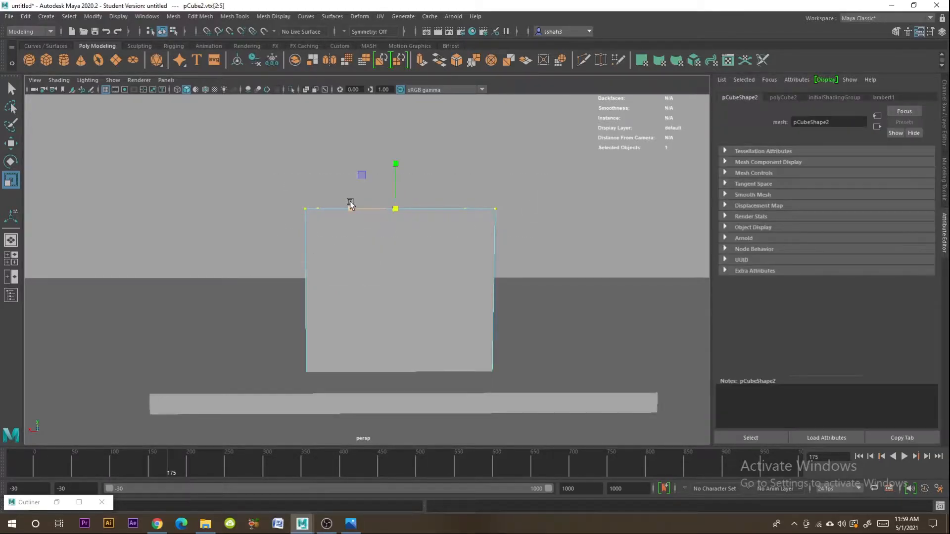
pyautogui.moveTo(351, 204); pyautogui.dragTo(392, 218)
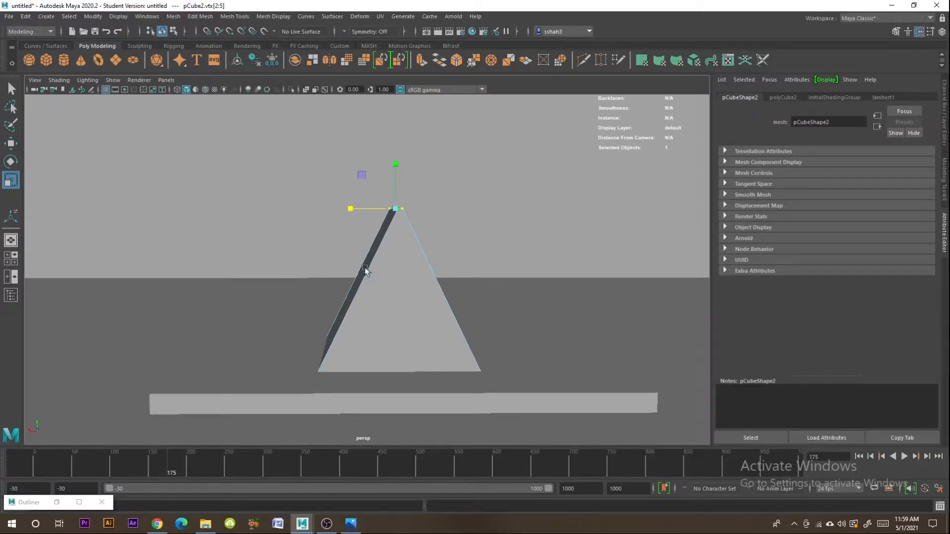
pyautogui.moveTo(364, 267)
pyautogui.keyDown('alt'); pyautogui.mouseDown()
pyautogui.moveTo(569, 287)
pyautogui.moveTo(425, 295)
pyautogui.moveTo(368, 268)
pyautogui.mouseUp(); pyautogui.keyUp('alt')
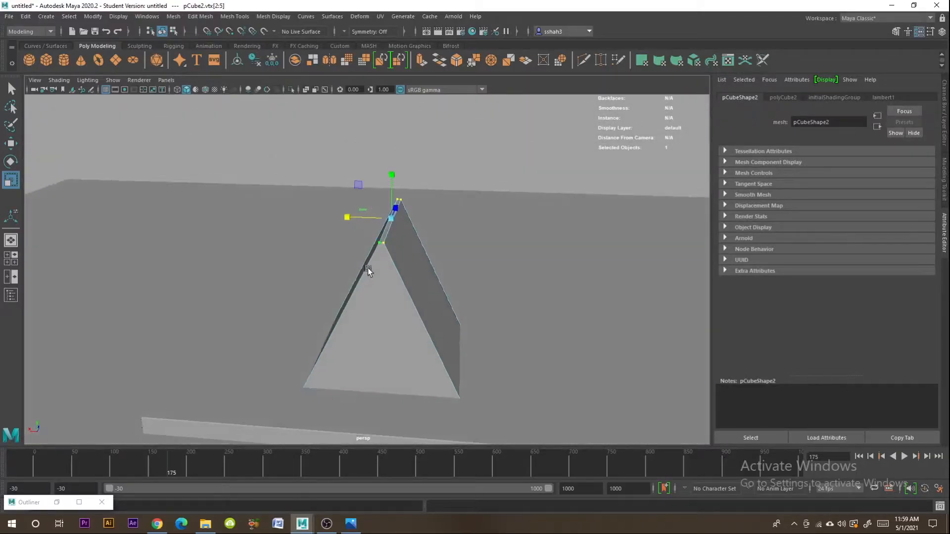
pyautogui.moveTo(351, 221); pyautogui.dragTo(351, 218)
pyautogui.moveTo(361, 269)
pyautogui.keyDown('alt'); pyautogui.mouseDown()
pyautogui.moveTo(369, 256)
pyautogui.moveTo(369, 266)
pyautogui.mouseUp(); pyautogui.keyUp('alt')
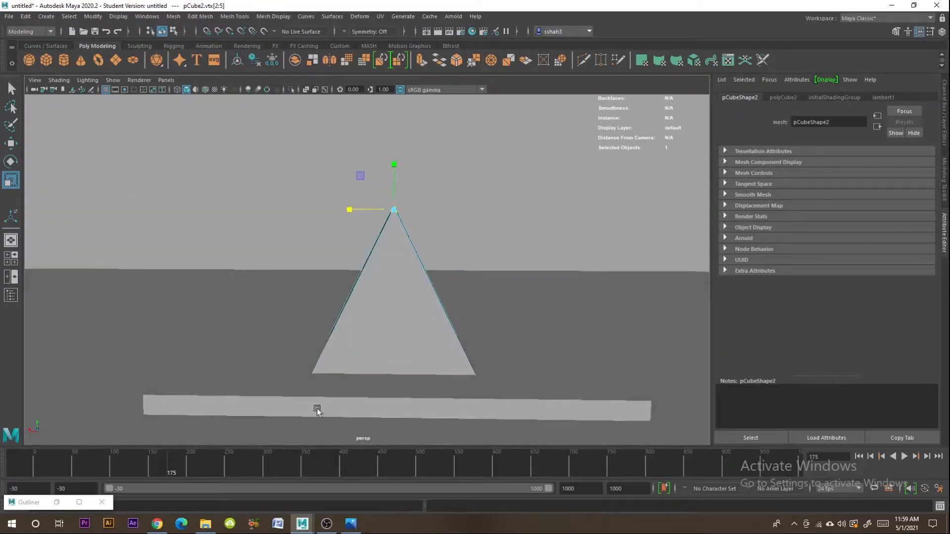
# Step: Compare with the temple reference in Photos, then scale the top vertices along X into a sharp apex ridge
pyautogui.click(351, 524)
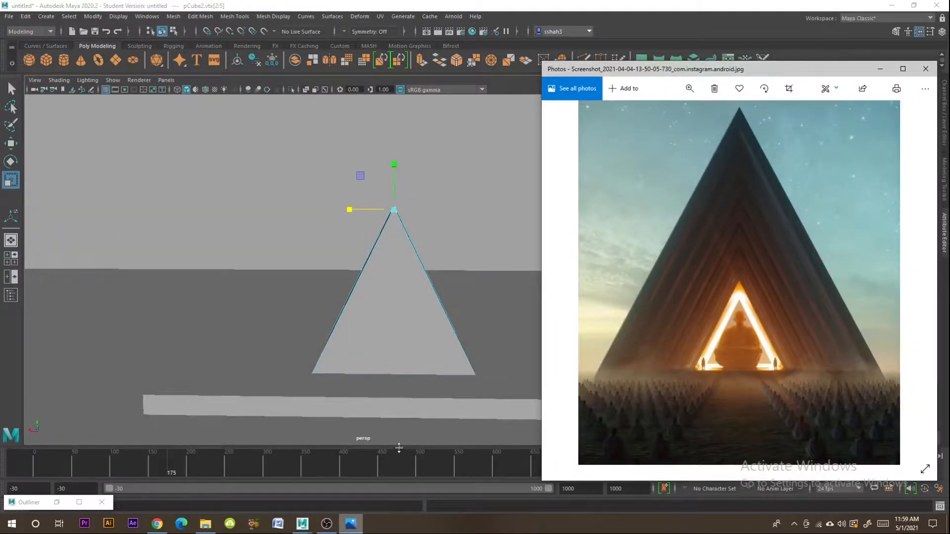
pyautogui.scroll(3, 411, 194)
pyautogui.keyDown('alt'); pyautogui.moveTo(419, 193); pyautogui.dragTo(408, 249); pyautogui.keyUp('alt')
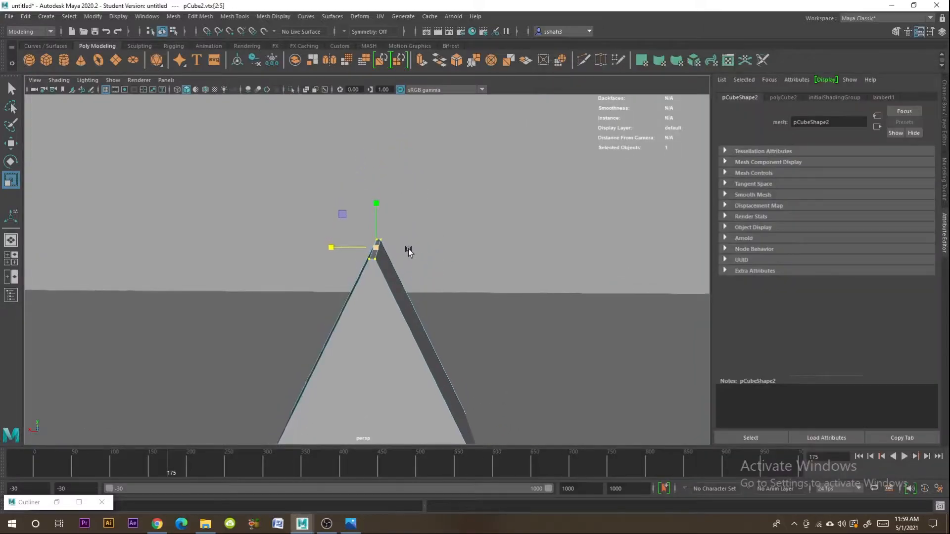
pyautogui.moveTo(335, 236); pyautogui.dragTo(379, 243)
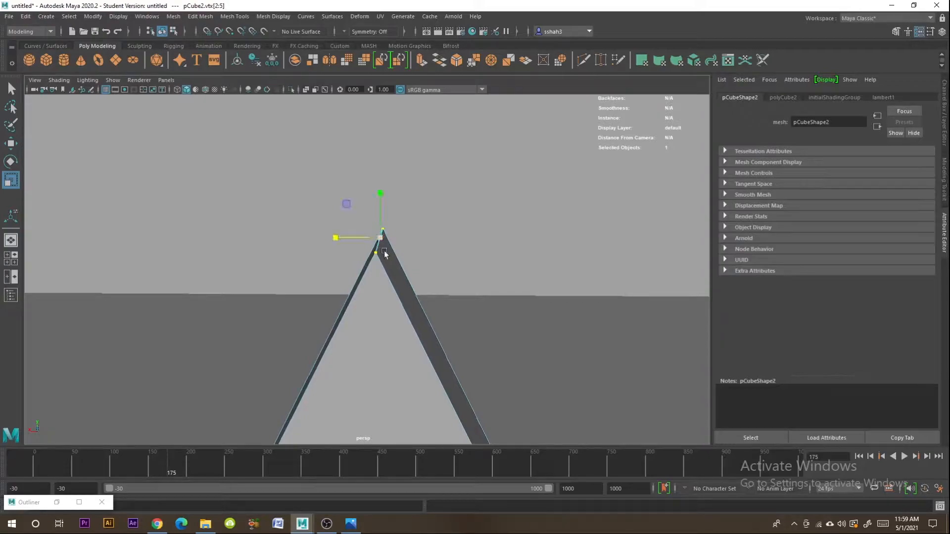
pyautogui.scroll(-5, 418, 300)
# Step: Return the prism to object mode and scale it thinner along Z
pyautogui.moveTo(376, 304); pyautogui.dragTo(447, 282, button='right')
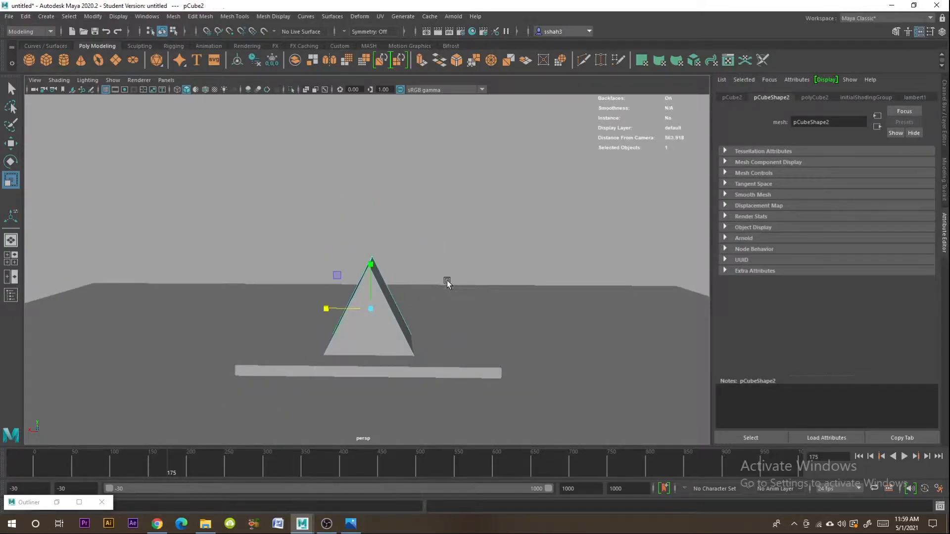
pyautogui.keyDown('alt'); pyautogui.moveTo(447, 282); pyautogui.dragTo(367, 330); pyautogui.keyUp('alt')
pyautogui.moveTo(390, 300); pyautogui.dragTo(353, 320)
# Step: Check the temple reference in Photos again, then select the prism's large triangular face and extrude it
pyautogui.click(351, 524)
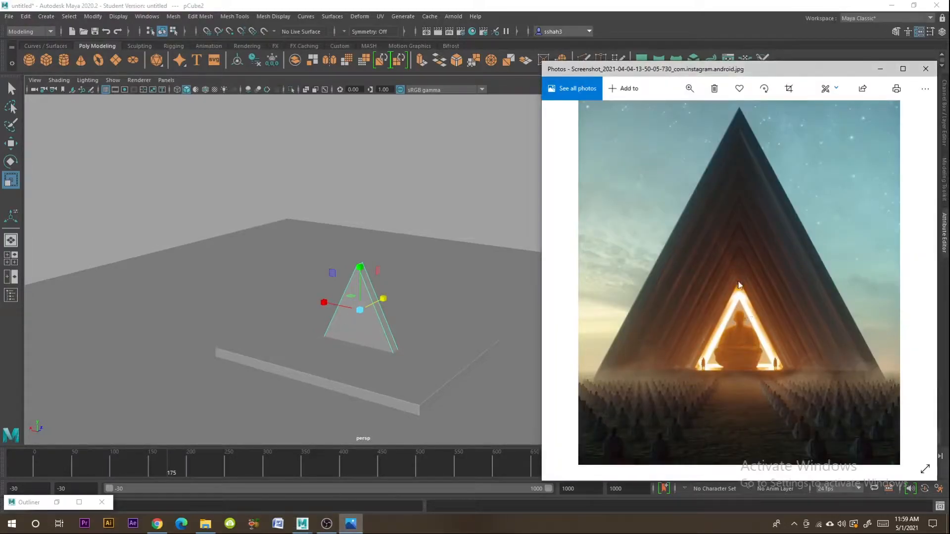
pyautogui.keyDown('alt'); pyautogui.moveTo(452, 277); pyautogui.dragTo(391, 358); pyautogui.keyUp('alt')
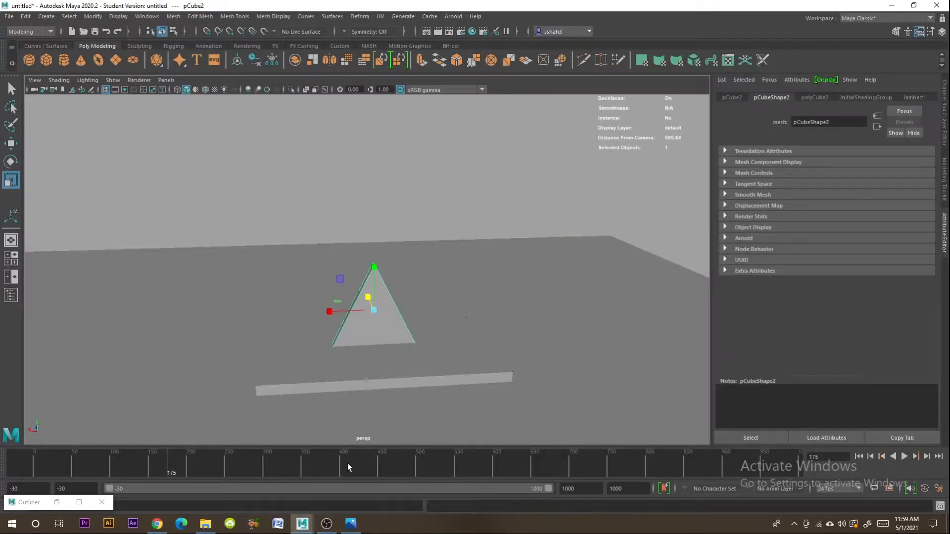
pyautogui.click(351, 524)
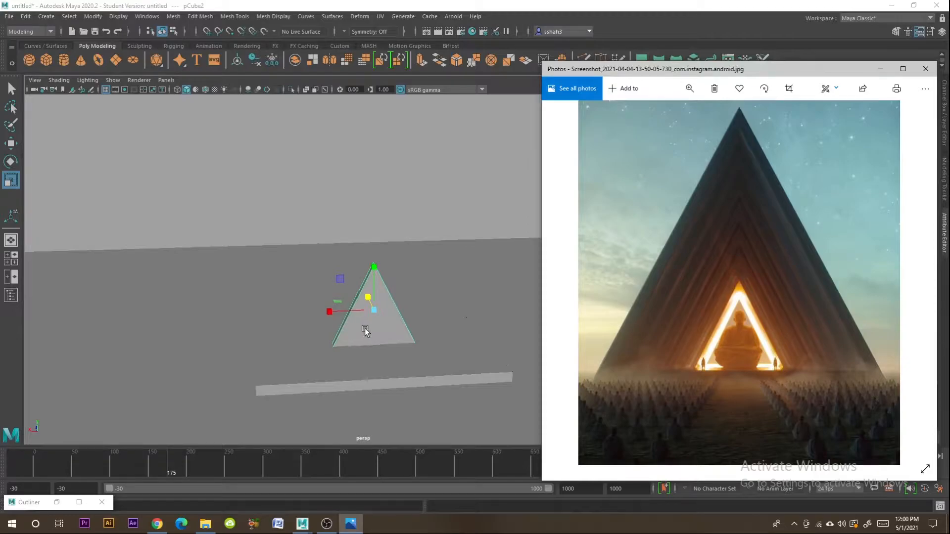
pyautogui.click(388, 307)
pyautogui.moveTo(387, 322); pyautogui.dragTo(393, 335, button='right')
pyautogui.click(392, 334)
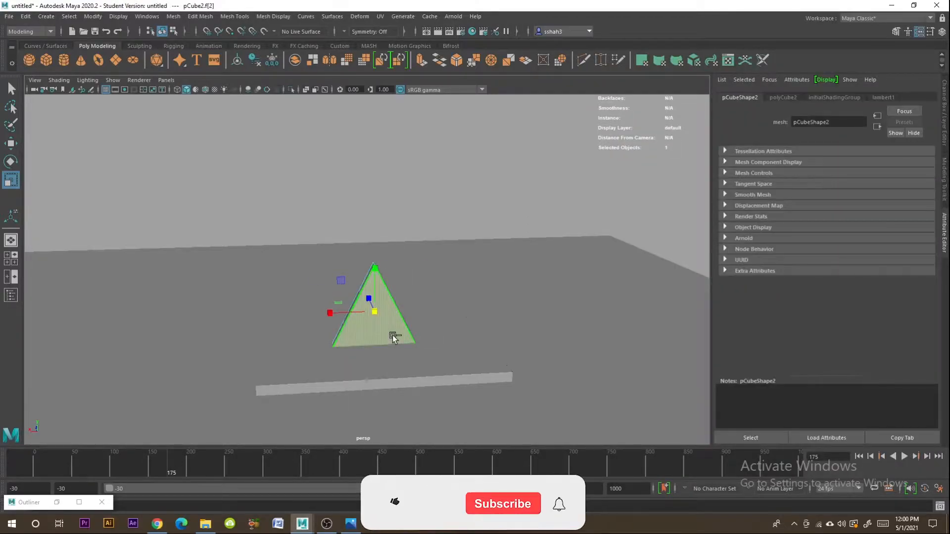
pyautogui.hotkey('ctrl', 'e')
pyautogui.scroll(5, 404, 333)
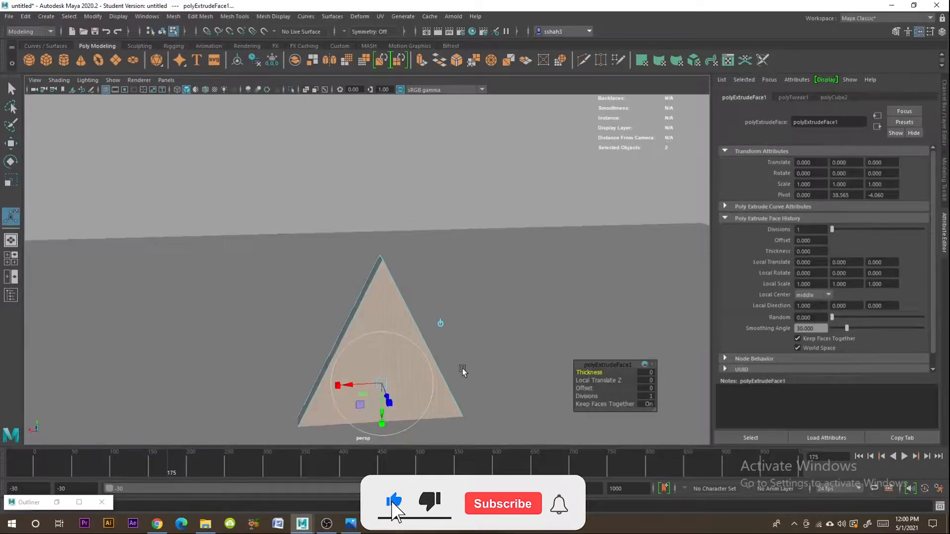
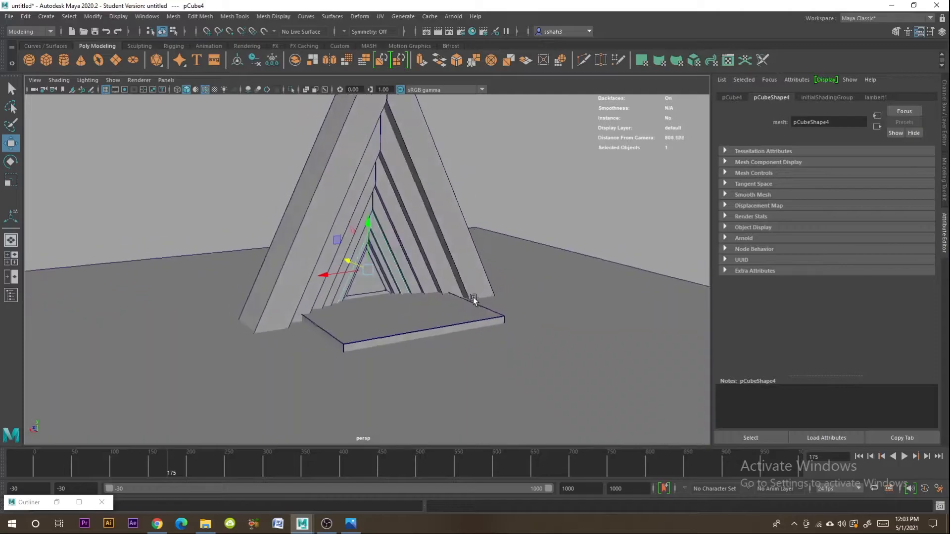
# Step: Try lowering the ground plane along Y, then undo the move
pyautogui.click(533, 305)
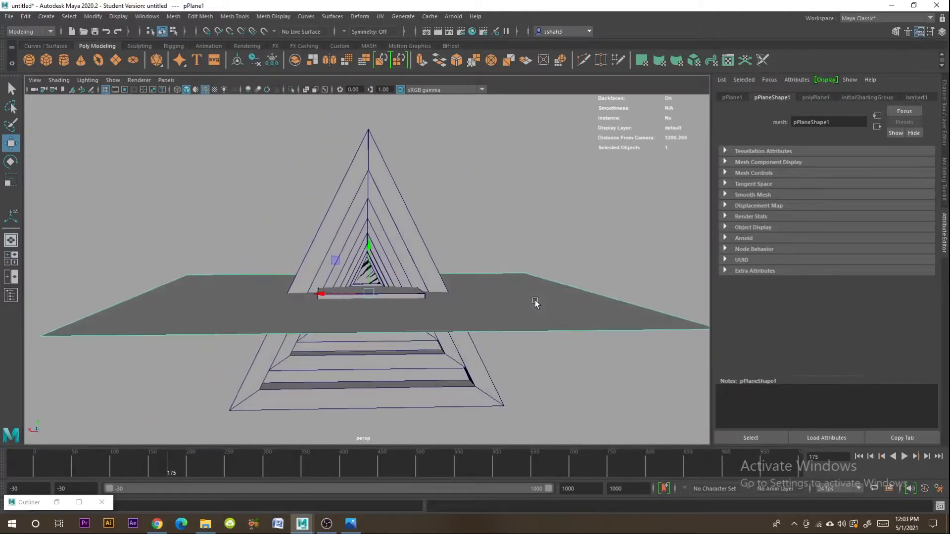
pyautogui.moveTo(369, 251); pyautogui.dragTo(385, 381)
pyautogui.hotkey('ctrl', 'z')
# Step: Scale the base slab along X so it spans the full width of the outermost triangular frame
pyautogui.click(391, 341)
pyautogui.click(11, 180)
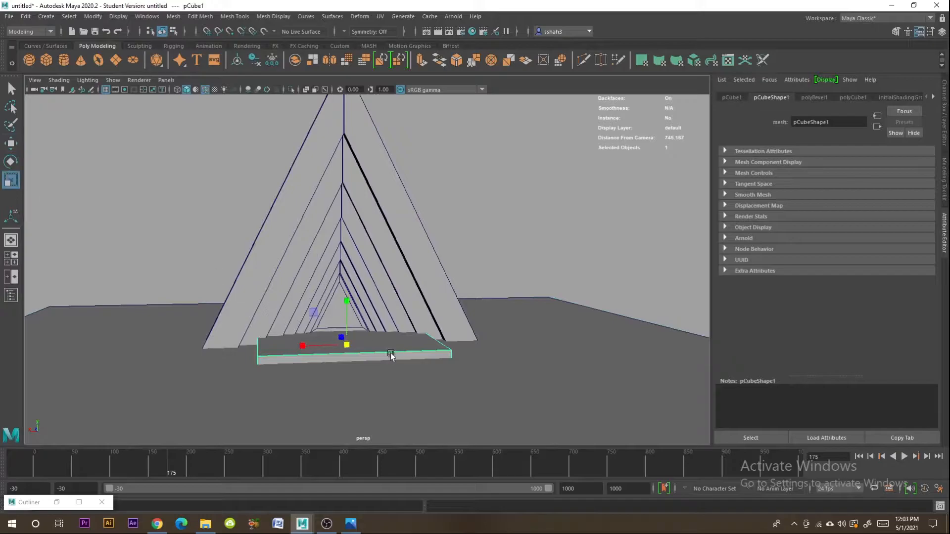
pyautogui.moveTo(304, 349); pyautogui.dragTo(280, 350)
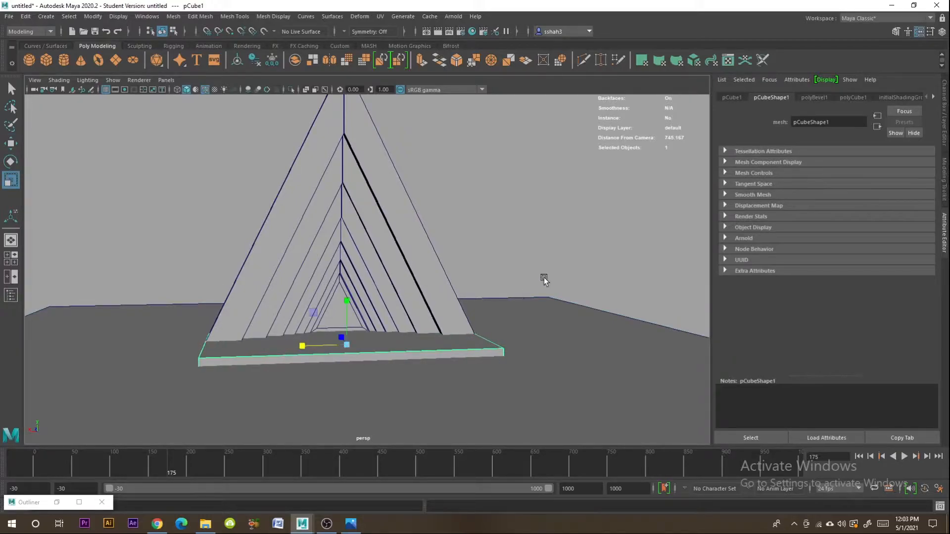
# Step: Select the ground plane and scale it up so it extends far beyond the temple
pyautogui.click(574, 317)
pyautogui.keyDown('alt'); pyautogui.moveTo(575, 317); pyautogui.dragTo(517, 337); pyautogui.keyUp('alt')
pyautogui.keyDown('alt'); pyautogui.moveTo(365, 329); pyautogui.dragTo(339, 312, button='right'); pyautogui.keyUp('alt')
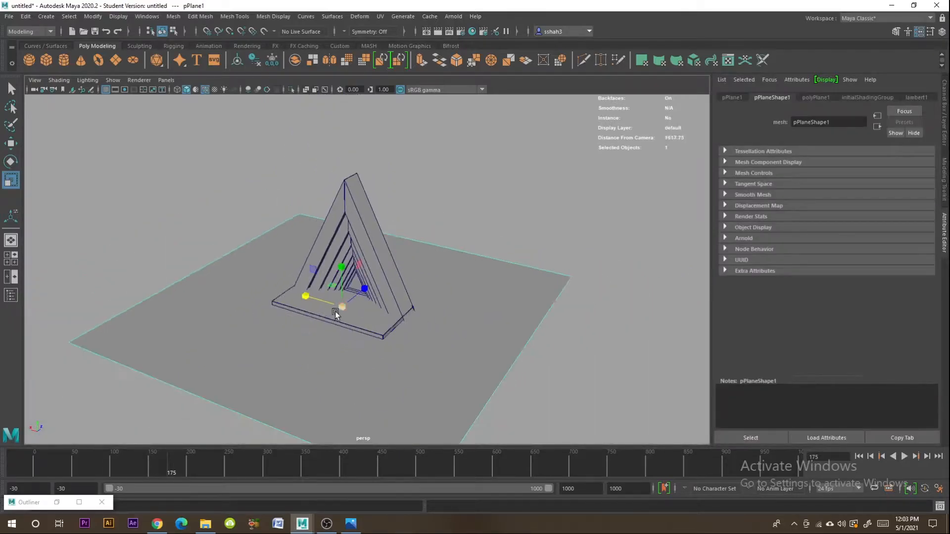
pyautogui.keyDown('alt'); pyautogui.moveTo(340, 312); pyautogui.dragTo(484, 350); pyautogui.keyUp('alt')
# Step: Examine the nested triangular frames up close from the front and side, checking their spacing and where they meet the slab
pyautogui.click(458, 267)
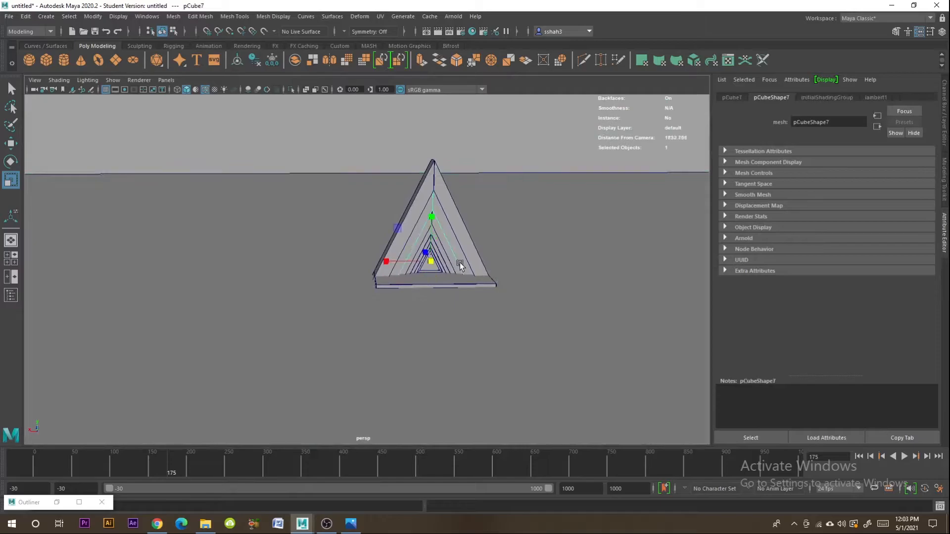
pyautogui.scroll(5, 448, 254)
pyautogui.keyDown('alt'); pyautogui.moveTo(450, 251); pyautogui.dragTo(414, 350); pyautogui.keyUp('alt')
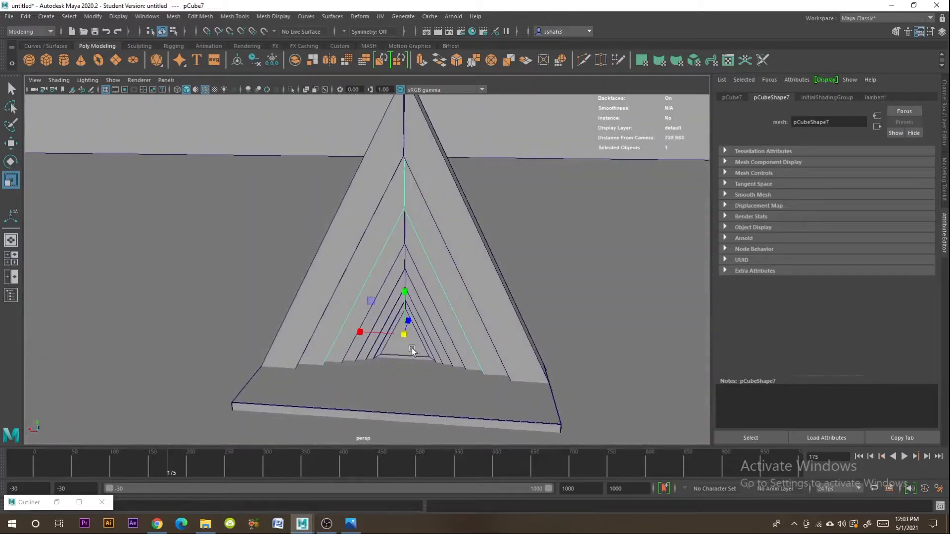
pyautogui.click(418, 360)
pyautogui.click(10, 143)
pyautogui.keyDown('alt'); pyautogui.moveTo(525, 312); pyautogui.dragTo(412, 346); pyautogui.keyUp('alt')
pyautogui.click(410, 360)
pyautogui.scroll(5, 495, 347)
pyautogui.click(539, 359)
pyautogui.scroll(3, 539, 359)
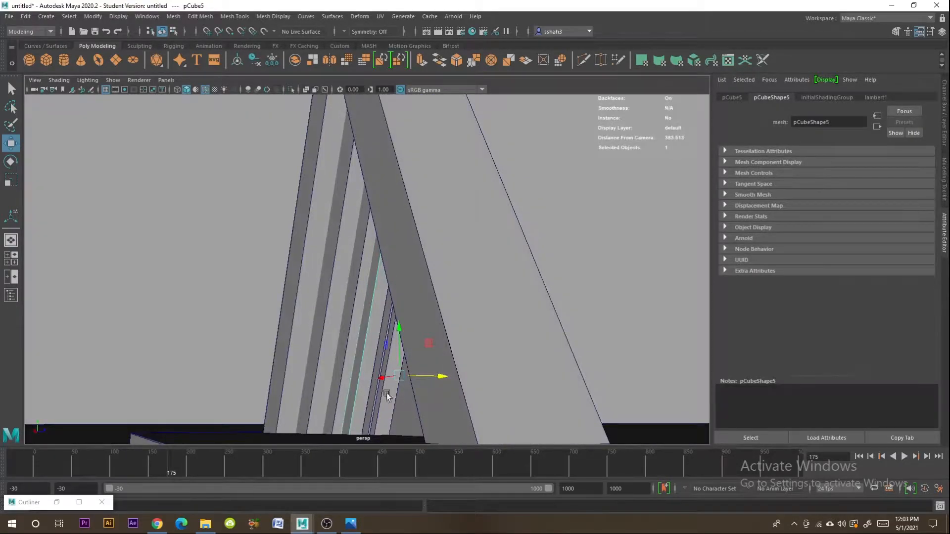
pyautogui.moveTo(387, 393)
pyautogui.keyDown('alt'); pyautogui.mouseDown()
pyautogui.moveTo(374, 404)
pyautogui.moveTo(462, 407)
pyautogui.moveTo(449, 382)
pyautogui.moveTo(415, 375)
pyautogui.moveTo(452, 377)
pyautogui.moveTo(406, 390)
pyautogui.moveTo(387, 378)
pyautogui.mouseUp(); pyautogui.keyUp('alt')
pyautogui.click(370, 406)
pyautogui.click(396, 413)
pyautogui.click(461, 407)
pyautogui.click(332, 351)
pyautogui.scroll(-5, 432, 391)
pyautogui.click(573, 301)
pyautogui.click(414, 387)
pyautogui.click(552, 267)
pyautogui.keyDown('alt'); pyautogui.moveTo(396, 342); pyautogui.dragTo(432, 348); pyautogui.keyUp('alt')
# Step: Widen the base slab slightly along X so it extends past both sides of the outer frame
pyautogui.click(391, 380)
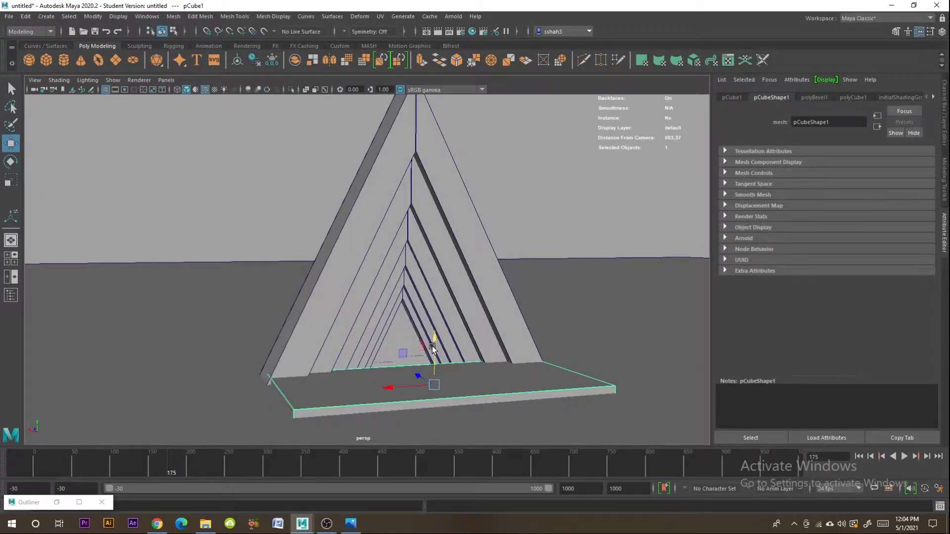
pyautogui.click(12, 181)
pyautogui.moveTo(394, 388); pyautogui.dragTo(461, 400)
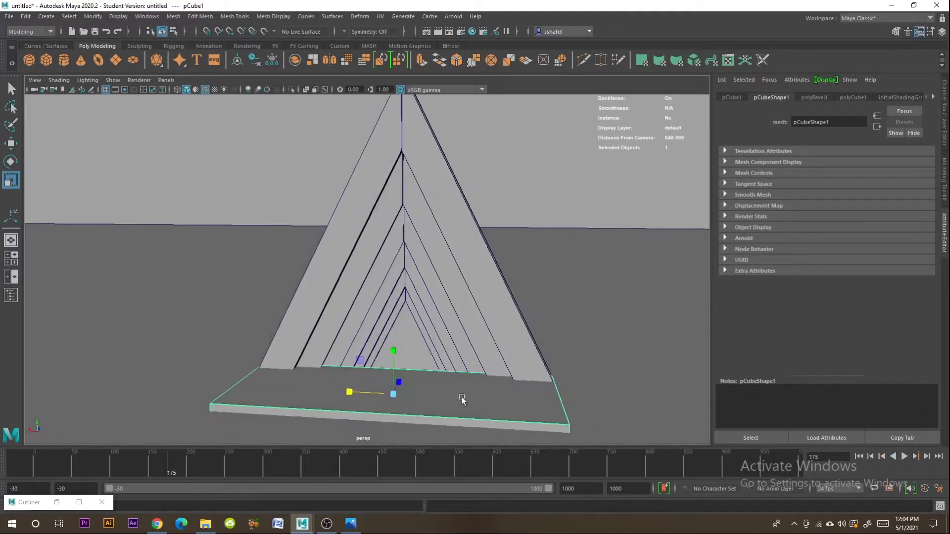
# Step: Try to reposition the innermost triangular frame with the Move tool, comparing it with the frames around it
pyautogui.click(417, 341)
pyautogui.click(415, 343)
pyautogui.keyDown('alt'); pyautogui.moveTo(415, 342); pyautogui.dragTo(407, 371); pyautogui.keyUp('alt')
pyautogui.click(385, 371)
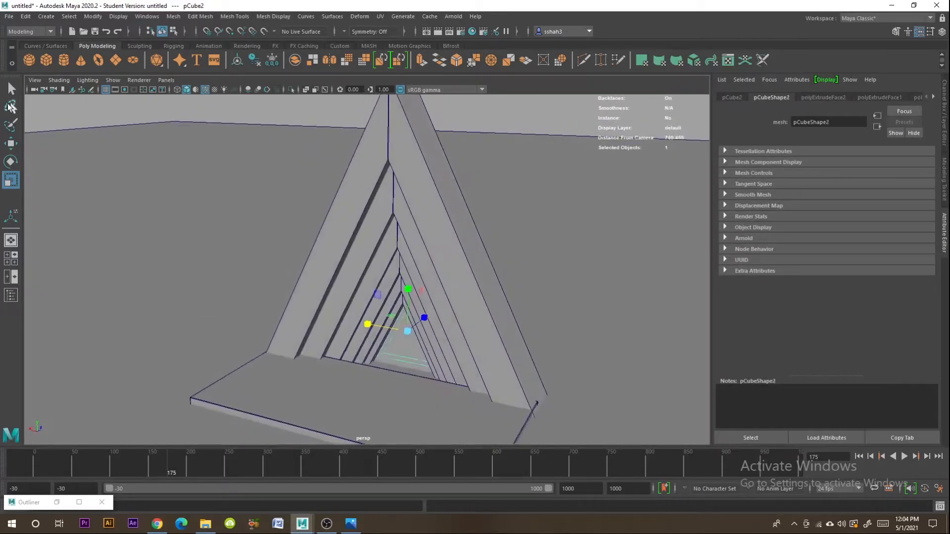
pyautogui.click(11, 143)
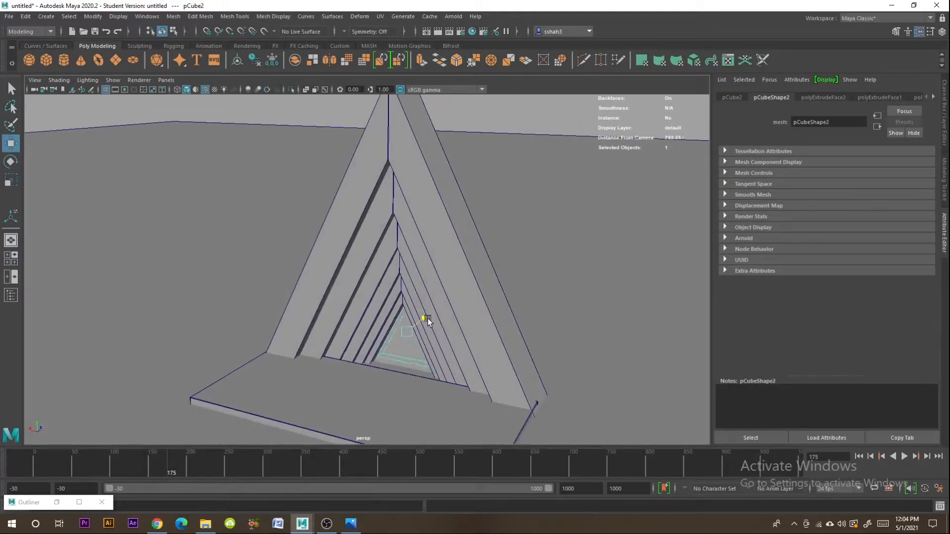
pyautogui.moveTo(426, 318)
pyautogui.keyDown('alt'); pyautogui.mouseDown()
pyautogui.moveTo(449, 328)
pyautogui.moveTo(439, 322)
pyautogui.mouseUp(); pyautogui.keyUp('alt')
pyautogui.scroll(5, 433, 343)
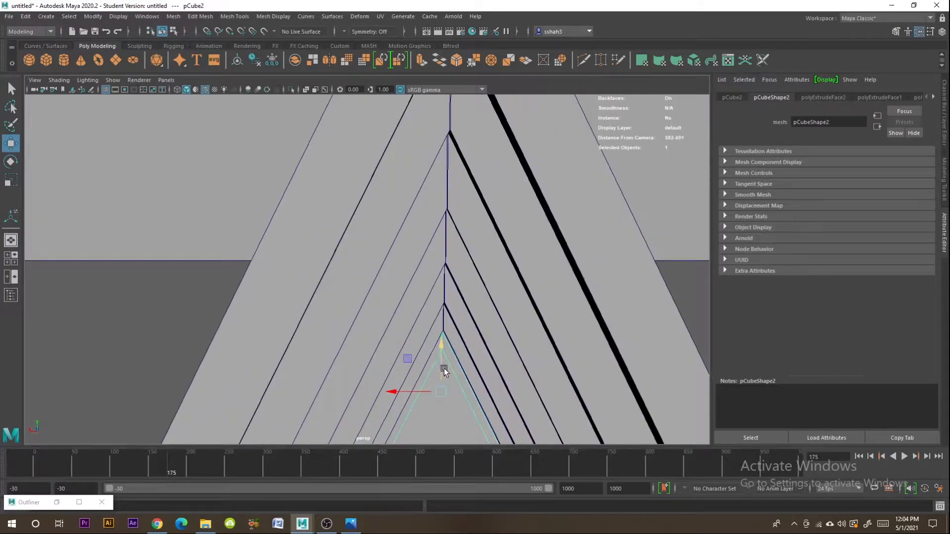
pyautogui.click(443, 372)
pyautogui.click(476, 387)
pyautogui.keyDown('alt'); pyautogui.moveTo(476, 388); pyautogui.dragTo(456, 311); pyautogui.keyUp('alt')
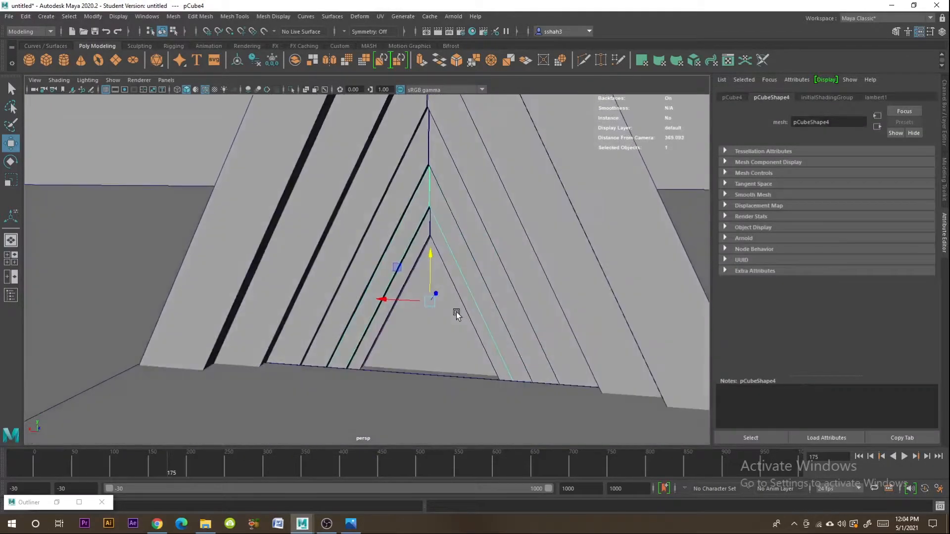
# Step: Undo the recent edits back through the last deletion
pyautogui.hotkey('ctrl', 'z')
pyautogui.hotkey('ctrl', 'z')
pyautogui.hotkey('ctrl', 'z')
pyautogui.hotkey('ctrl', 'z')
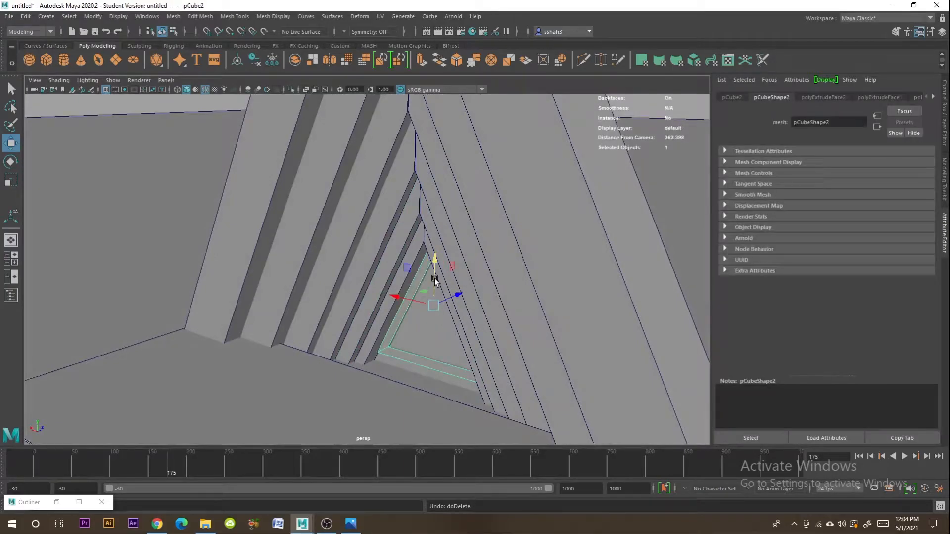
# Step: Scale the innermost triangular frame up slightly so it fills the opening of the frame around it
pyautogui.keyDown('alt'); pyautogui.moveTo(435, 278); pyautogui.dragTo(380, 281); pyautogui.keyUp('alt')
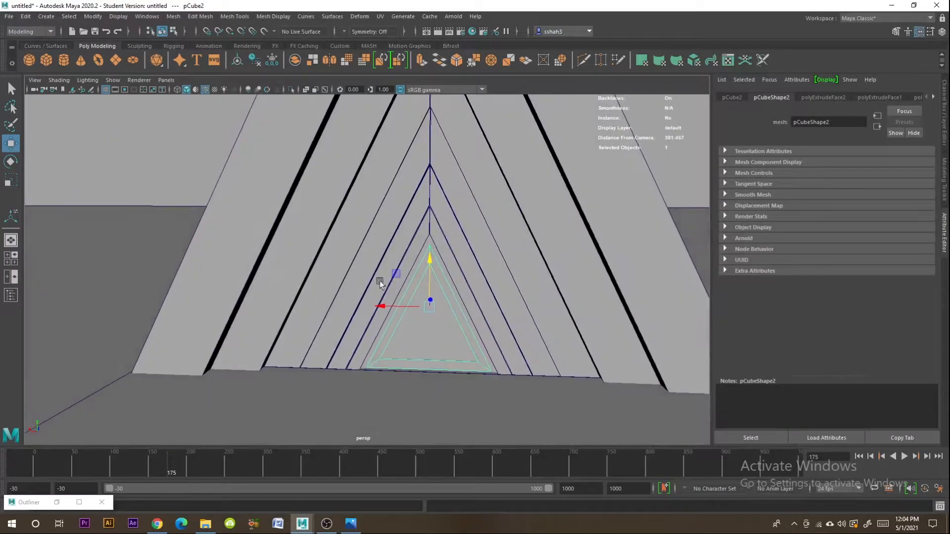
pyautogui.press('r')
pyautogui.click(431, 305)
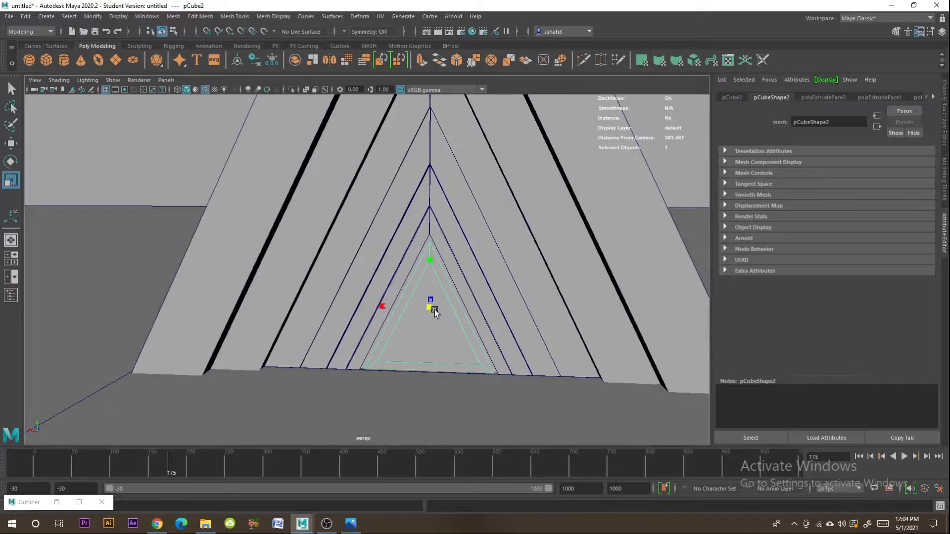
pyautogui.keyDown('alt'); pyautogui.moveTo(438, 311); pyautogui.dragTo(409, 350); pyautogui.keyUp('alt')
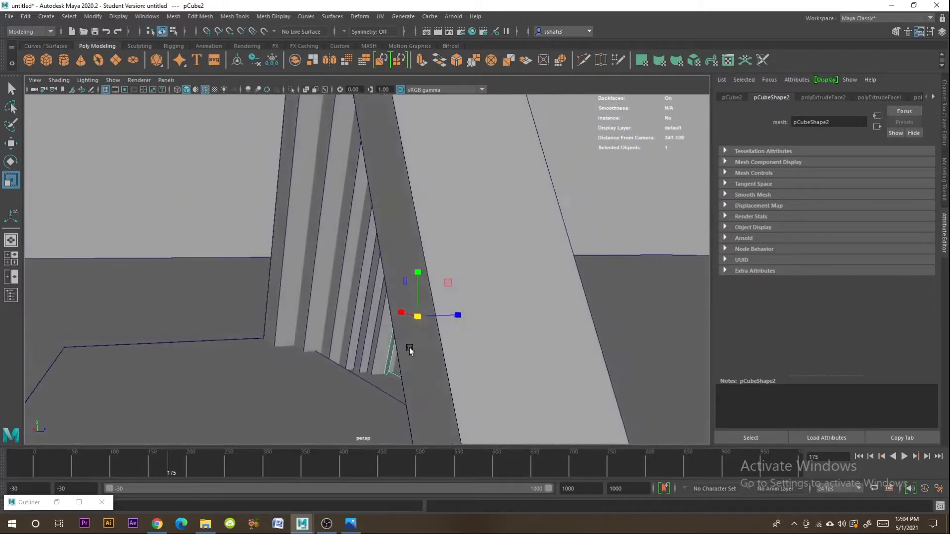
# Step: Select the base slab and move it up slightly toward the bottom edges of the triangular frames
pyautogui.click(206, 254)
pyautogui.scroll(-3, 206, 255)
pyautogui.keyDown('alt'); pyautogui.moveTo(206, 254); pyautogui.dragTo(471, 260); pyautogui.keyUp('alt')
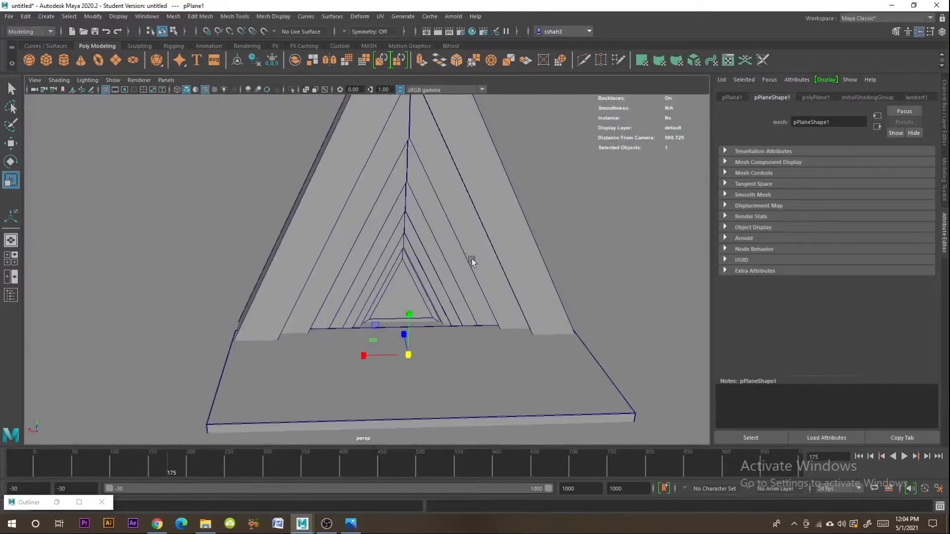
pyautogui.scroll(-4, 473, 262)
pyautogui.scroll(-2, 540, 286)
pyautogui.keyDown('alt'); pyautogui.moveTo(486, 322); pyautogui.dragTo(426, 347); pyautogui.keyUp('alt')
pyautogui.scroll(5, 475, 337)
pyautogui.scroll(-3, 505, 373)
pyautogui.click(428, 354)
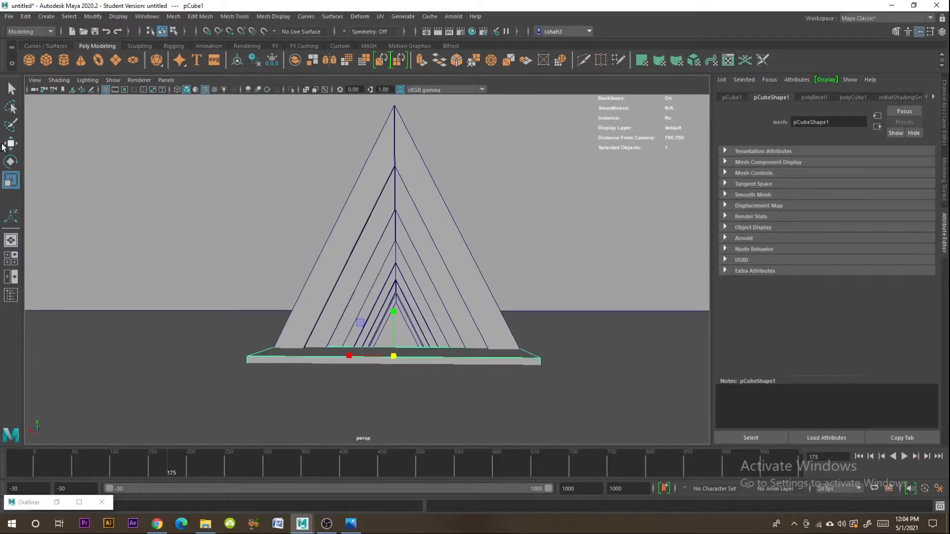
pyautogui.click(4, 144)
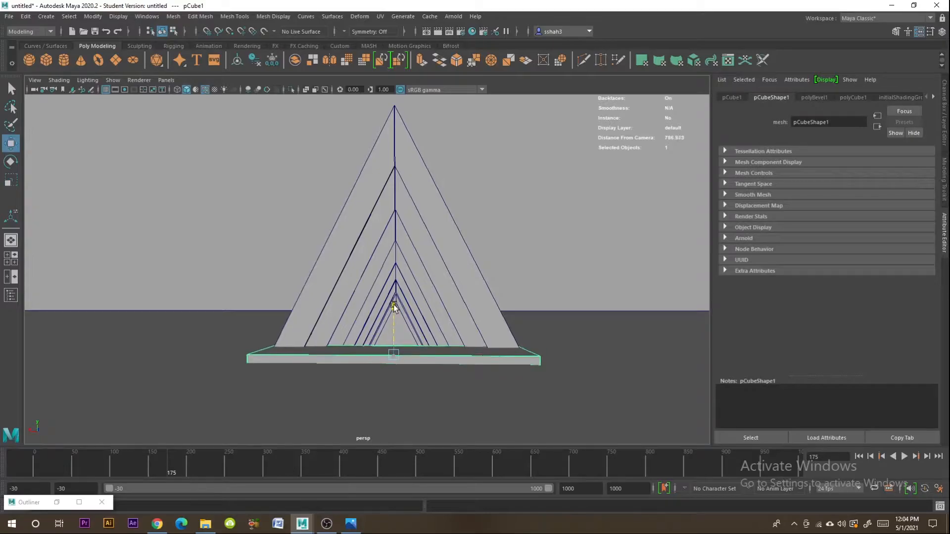
# Step: Raise the base slab slightly along Y where it meets the outer frame, judging its height from the side
pyautogui.click(530, 267)
pyautogui.keyDown('alt'); pyautogui.moveTo(530, 267); pyautogui.dragTo(402, 345); pyautogui.keyUp('alt')
pyautogui.scroll(-4, 539, 356)
pyautogui.scroll(3, 475, 321)
pyautogui.click(397, 347)
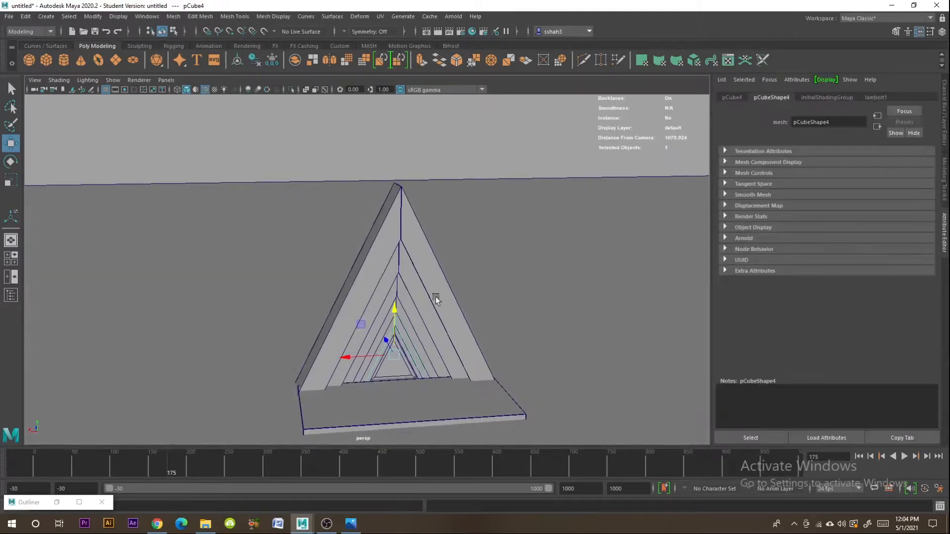
pyautogui.keyDown('alt'); pyautogui.moveTo(555, 369); pyautogui.dragTo(528, 321); pyautogui.keyUp('alt')
pyautogui.click(456, 328)
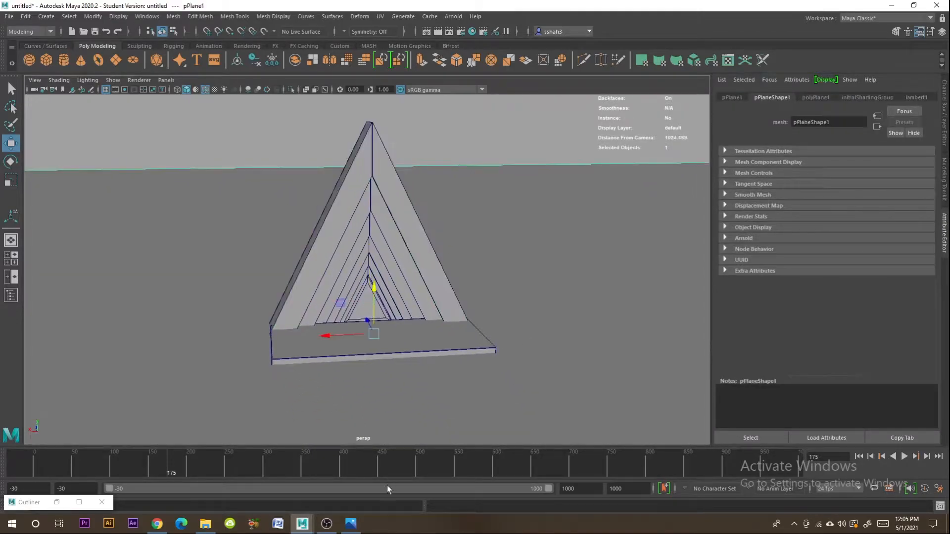
pyautogui.click(456, 327)
pyautogui.keyDown('alt'); pyautogui.moveTo(510, 357); pyautogui.dragTo(588, 356); pyautogui.keyUp('alt')
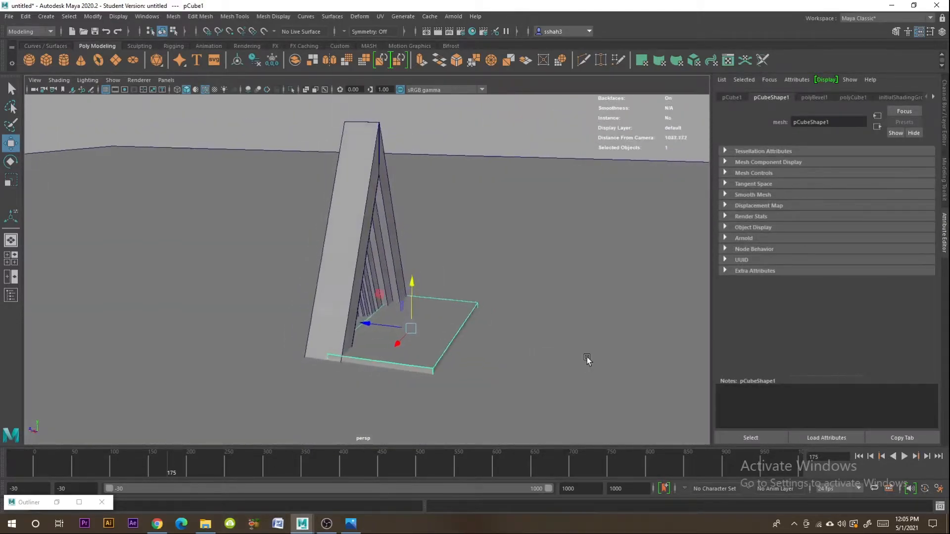
pyautogui.moveTo(413, 296); pyautogui.dragTo(411, 296)
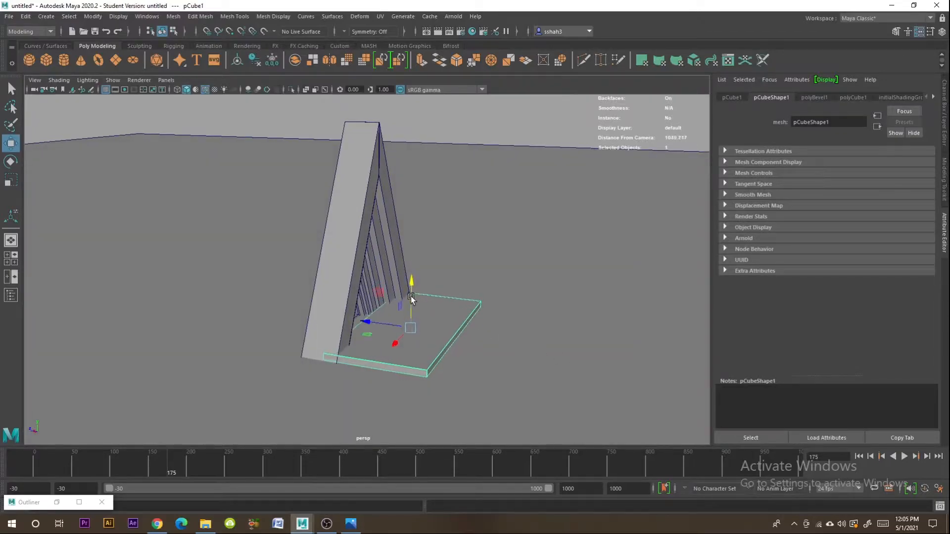
# Step: Thicken the base slab slightly along Y and lift it a little more against the frames
pyautogui.press('r')
pyautogui.click(410, 285)
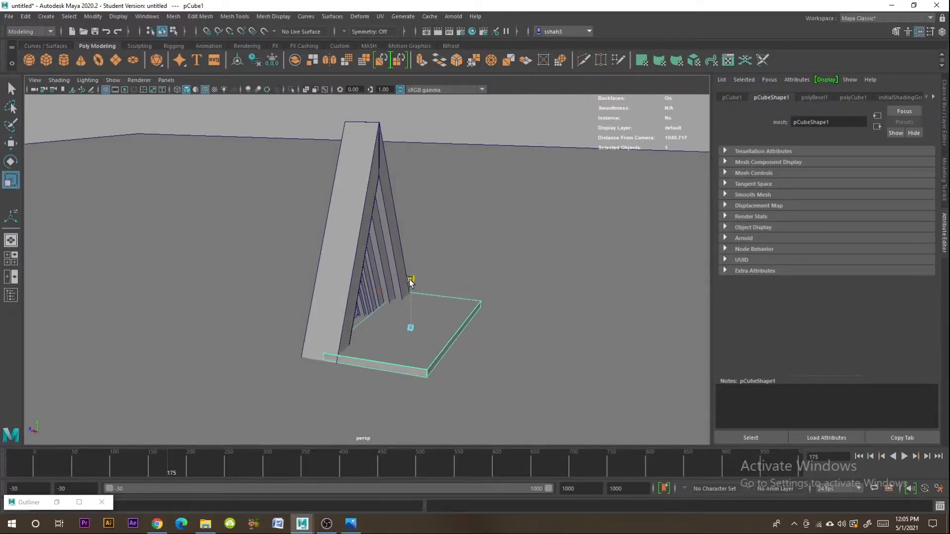
pyautogui.click(11, 143)
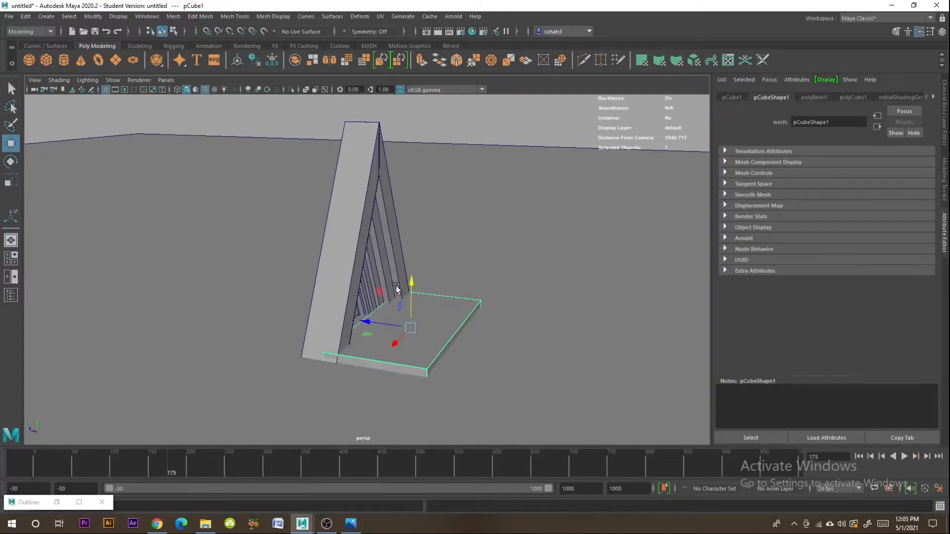
pyautogui.moveTo(410, 284); pyautogui.dragTo(413, 283)
pyautogui.click(615, 365)
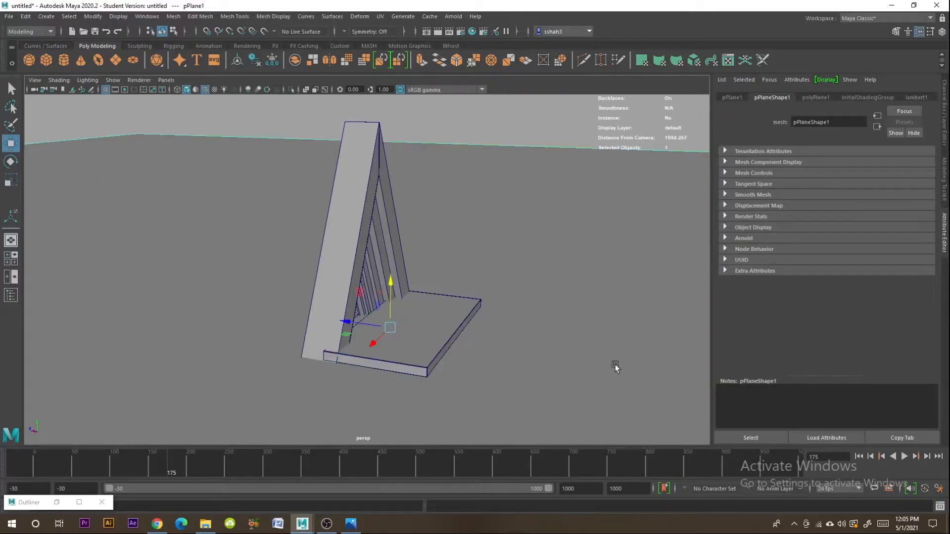
# Step: Create a new camera and look through it in the viewport
pyautogui.keyDown('alt'); pyautogui.moveTo(615, 365); pyautogui.dragTo(525, 366); pyautogui.keyUp('alt')
pyautogui.scroll(3, 486, 385)
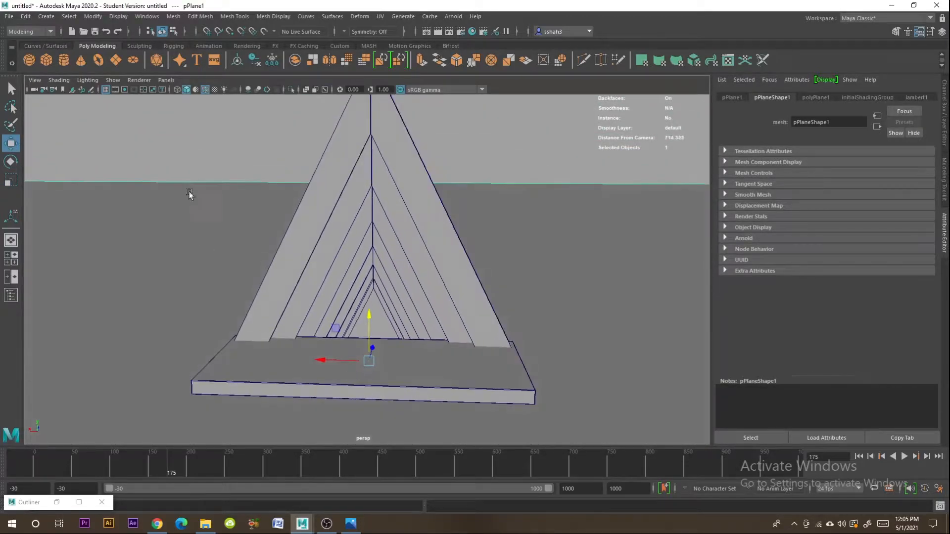
pyautogui.click(45, 17)
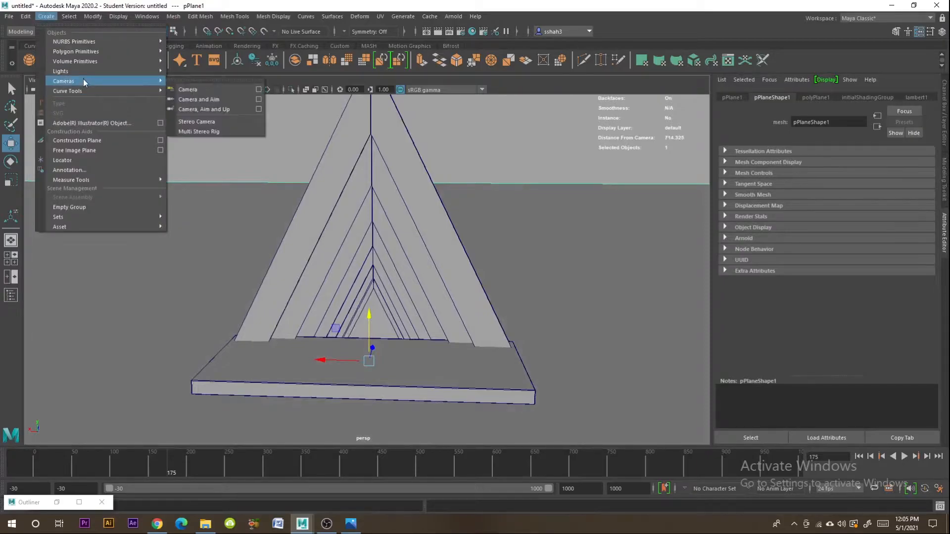
pyautogui.moveTo(146, 82)
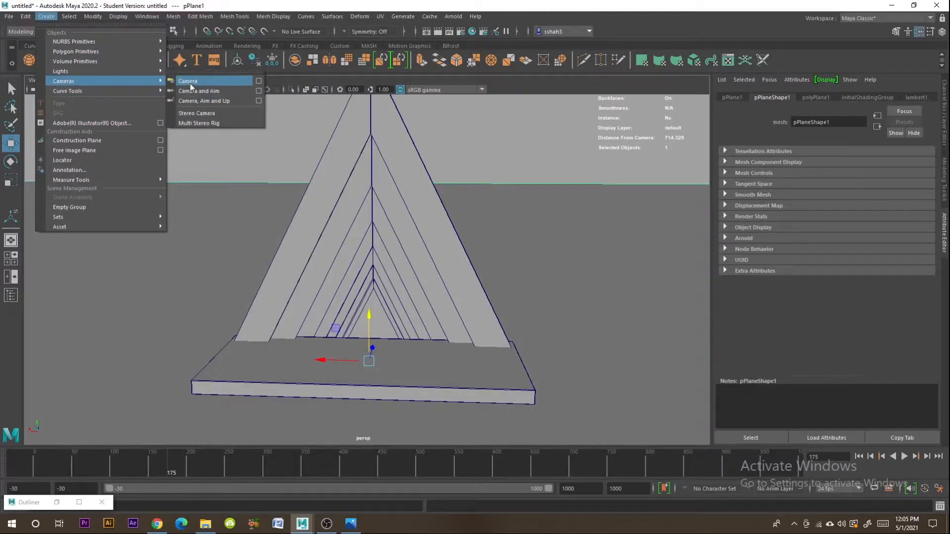
pyautogui.click(187, 82)
pyautogui.click(169, 82)
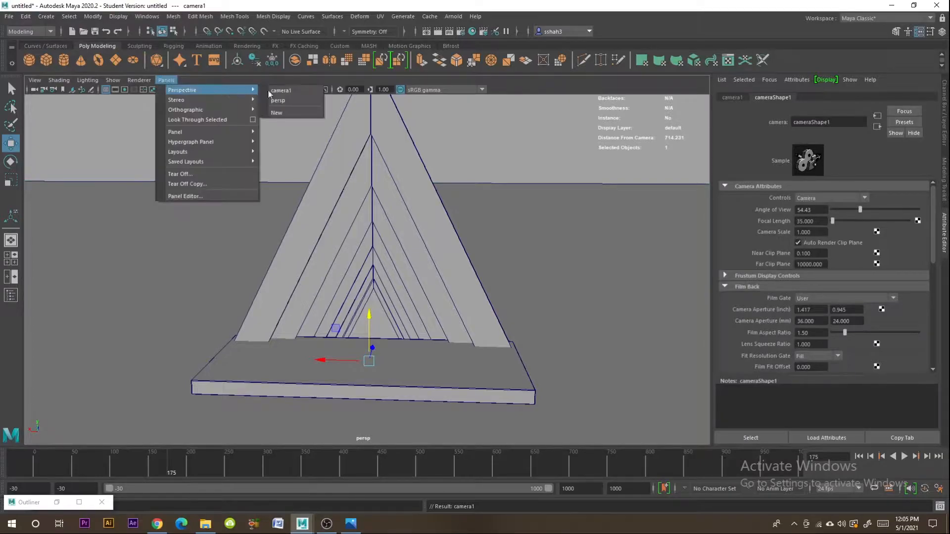
pyautogui.click(198, 120)
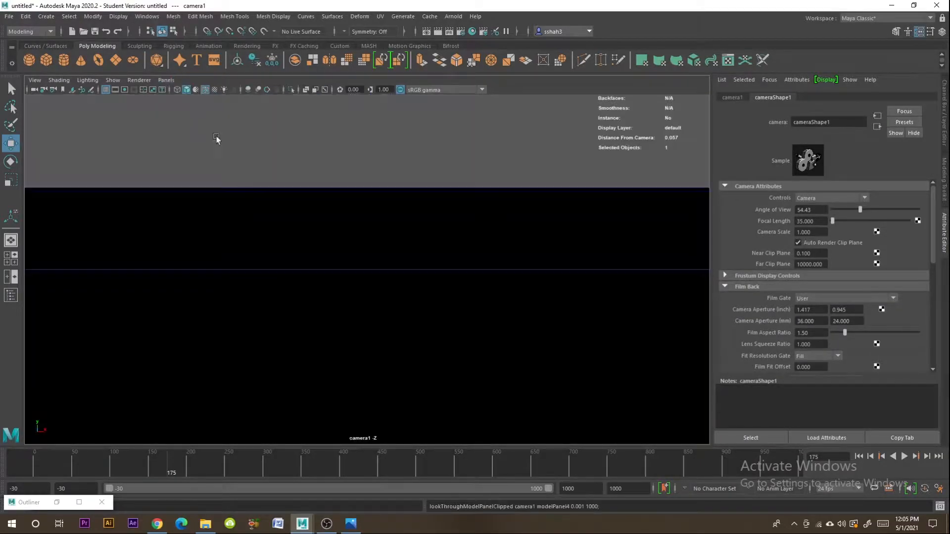
# Step: Pull the new camera back and swing it around to the temple's open front, framing the triangular frames and slab
pyautogui.scroll(-10, 357, 212)
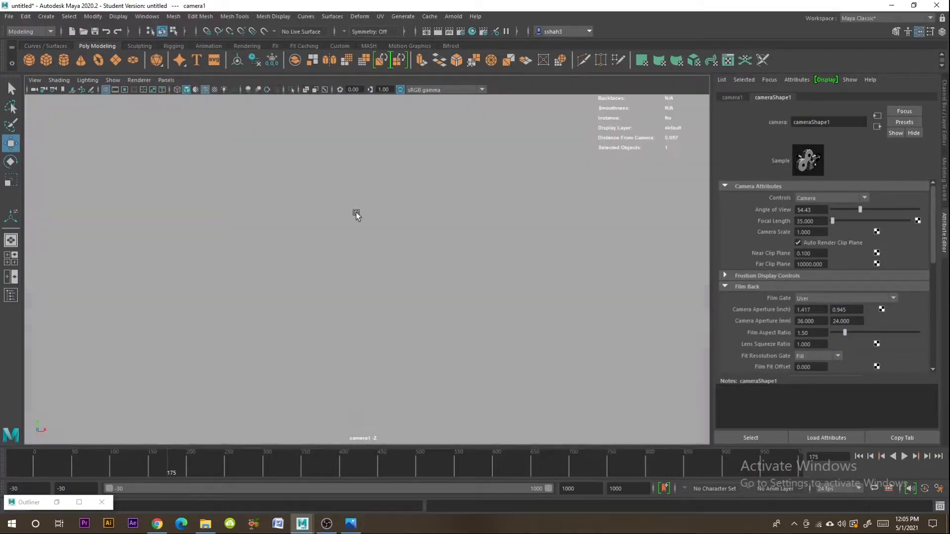
pyautogui.scroll(-4, 358, 212)
pyautogui.keyDown('alt'); pyautogui.moveTo(364, 196); pyautogui.dragTo(390, 278, button='middle'); pyautogui.keyUp('alt')
pyautogui.scroll(-6, 393, 272)
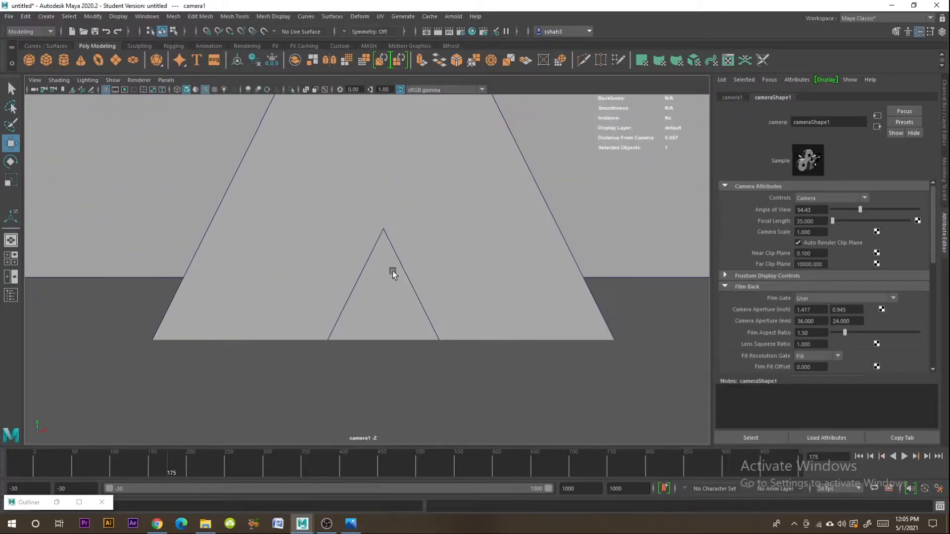
pyautogui.keyDown('alt'); pyautogui.moveTo(423, 268); pyautogui.dragTo(257, 281); pyautogui.keyUp('alt')
pyautogui.keyDown('alt'); pyautogui.moveTo(361, 264); pyautogui.dragTo(347, 269, button='middle'); pyautogui.keyUp('alt')
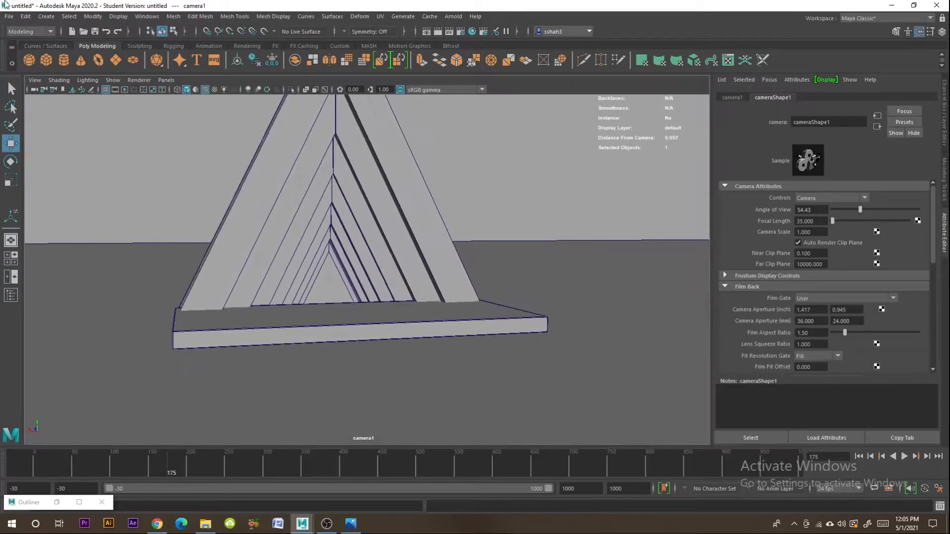
# Step: Check in the Outliner which cameras and objects the scene contains
pyautogui.click(42, 19)
pyautogui.moveTo(88, 80)
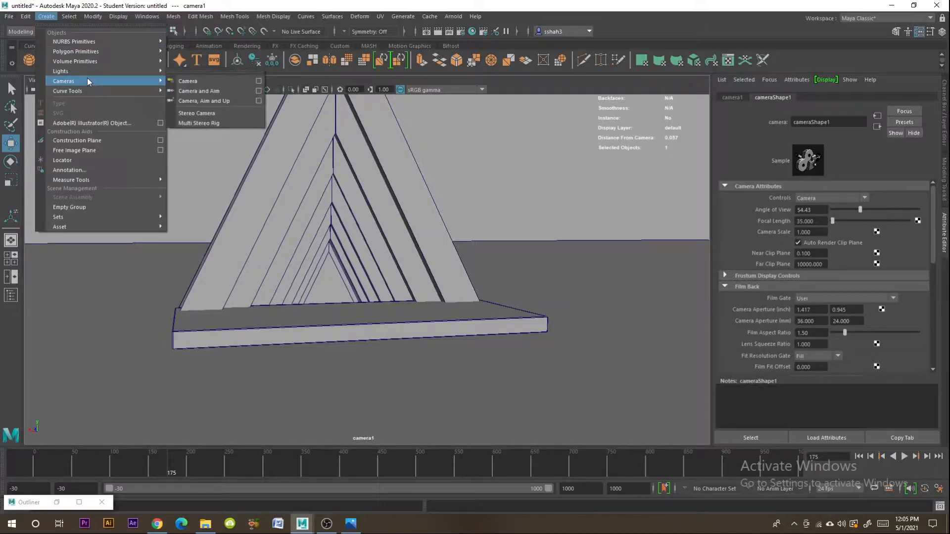
pyautogui.click(189, 83)
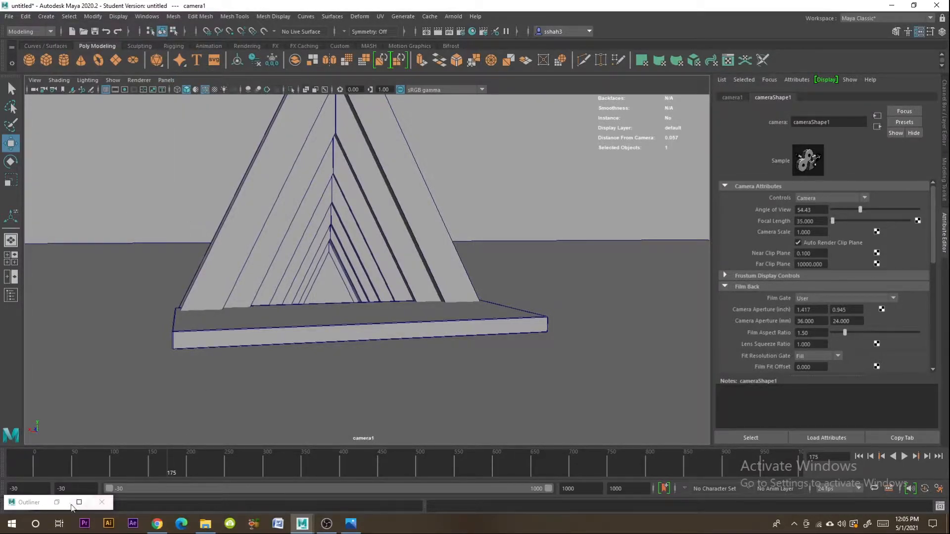
pyautogui.moveTo(48, 503); pyautogui.dragTo(48, 315)
pyautogui.click(78, 306)
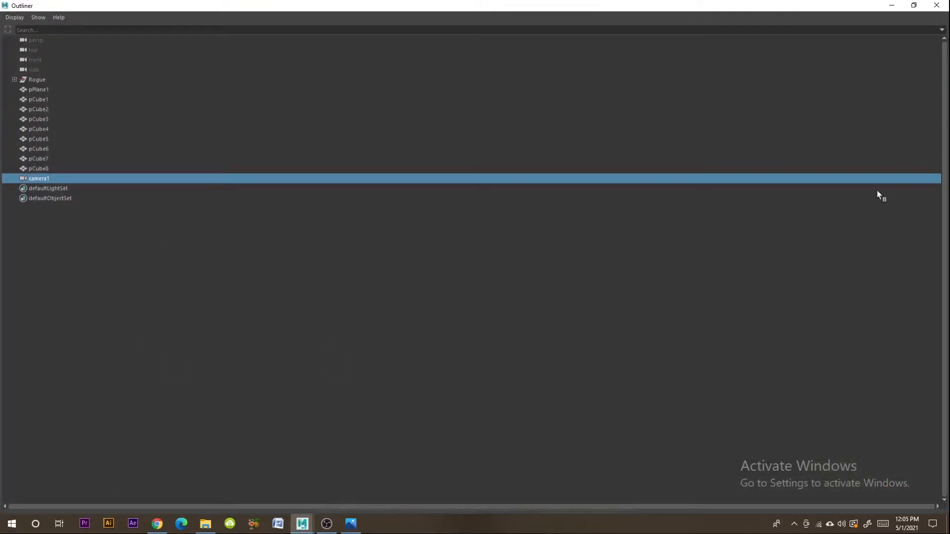
pyautogui.click(892, 6)
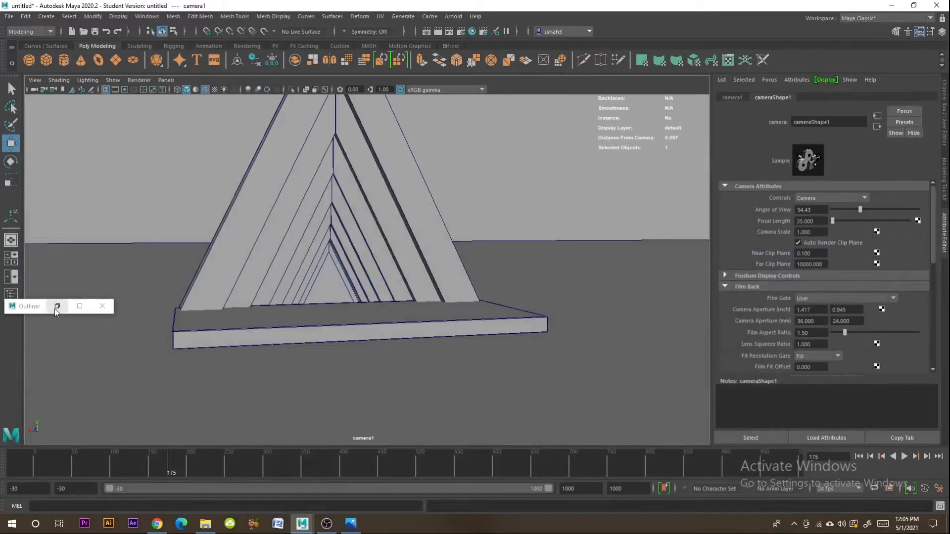
pyautogui.moveTo(30, 310); pyautogui.dragTo(26, 510)
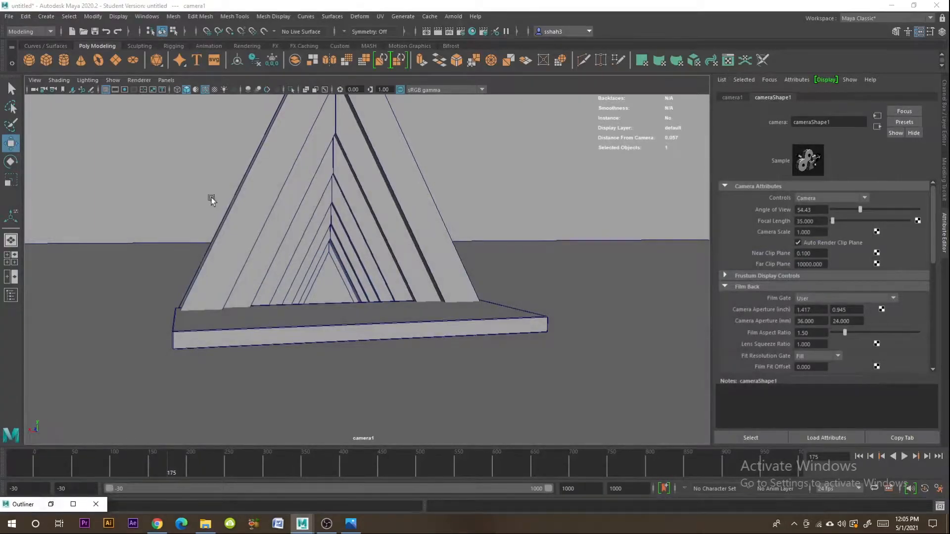
pyautogui.click(166, 80)
pyautogui.click(522, 244)
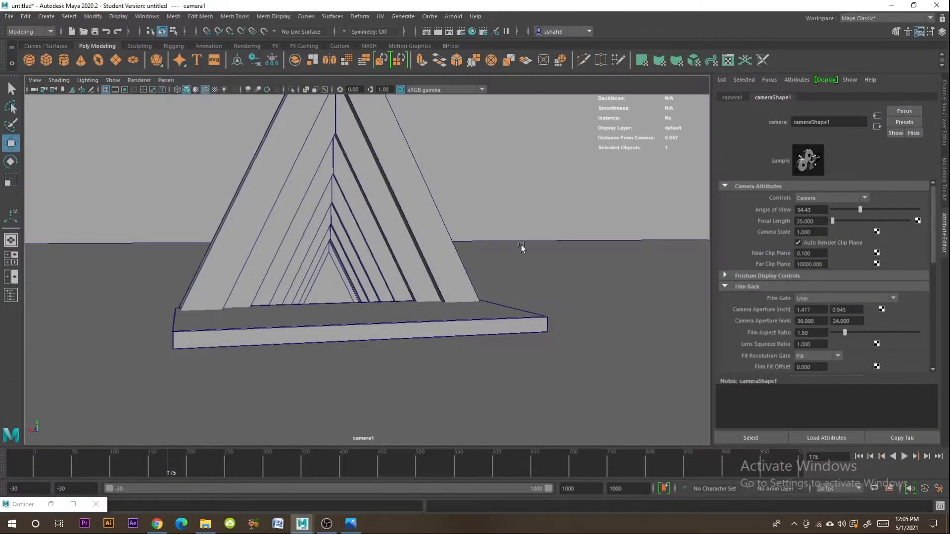
# Step: Frame the temple front-on and closer through the camera, and set the camera's Rotate Y to 180
pyautogui.keyDown('alt'); pyautogui.moveTo(521, 244); pyautogui.dragTo(498, 309); pyautogui.keyUp('alt')
pyautogui.keyDown('alt'); pyautogui.moveTo(350, 440); pyautogui.dragTo(519, 363); pyautogui.keyUp('alt')
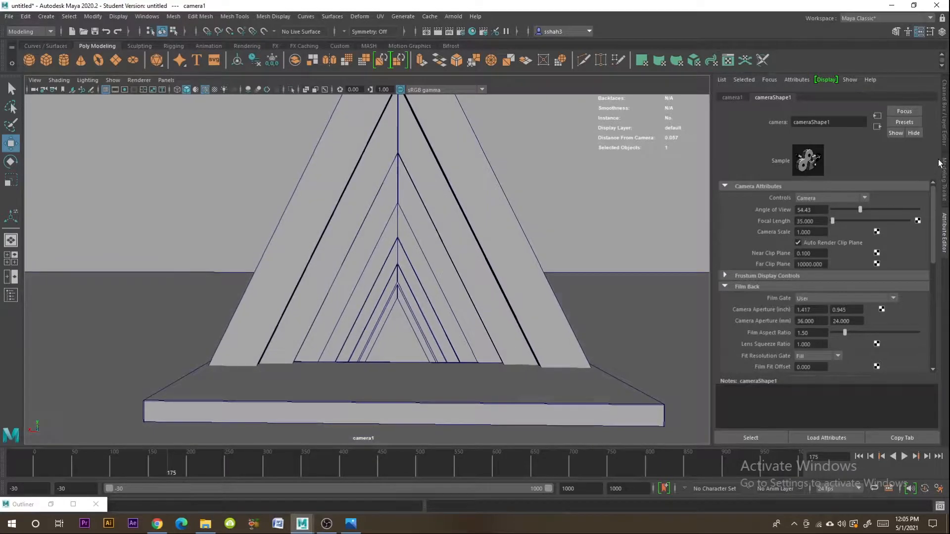
pyautogui.click(945, 143)
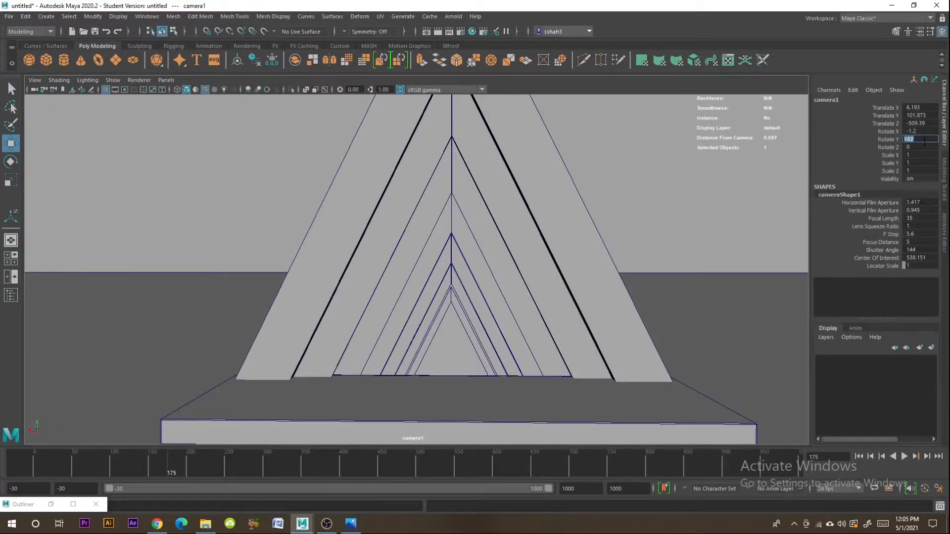
pyautogui.press('Return')
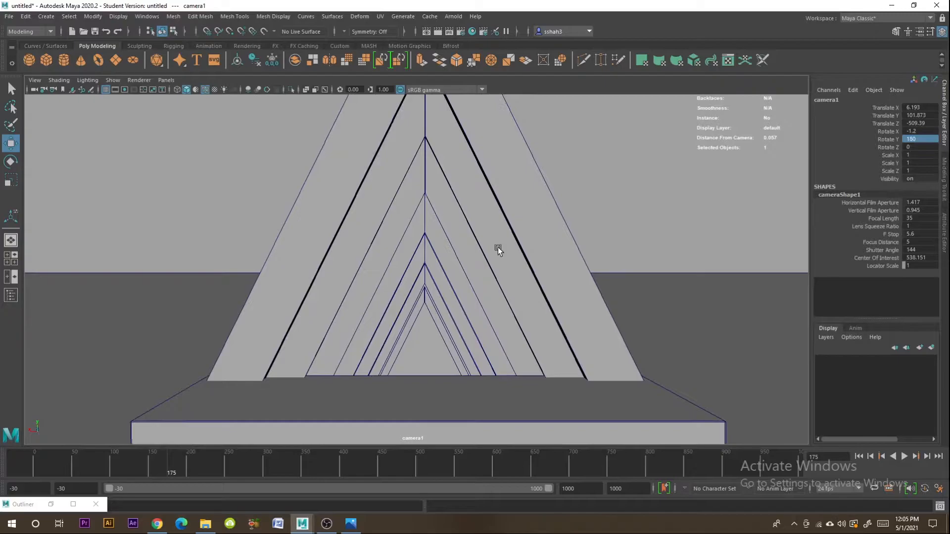
# Step: Set the camera's Rotate X to 0 and adjust its height so the temple stays framed front-on
pyautogui.doubleClick(924, 131)
pyautogui.write('0')
pyautogui.press('Return')
pyautogui.keyDown('alt'); pyautogui.moveTo(564, 250); pyautogui.dragTo(563, 231, button='middle'); pyautogui.keyUp('alt')
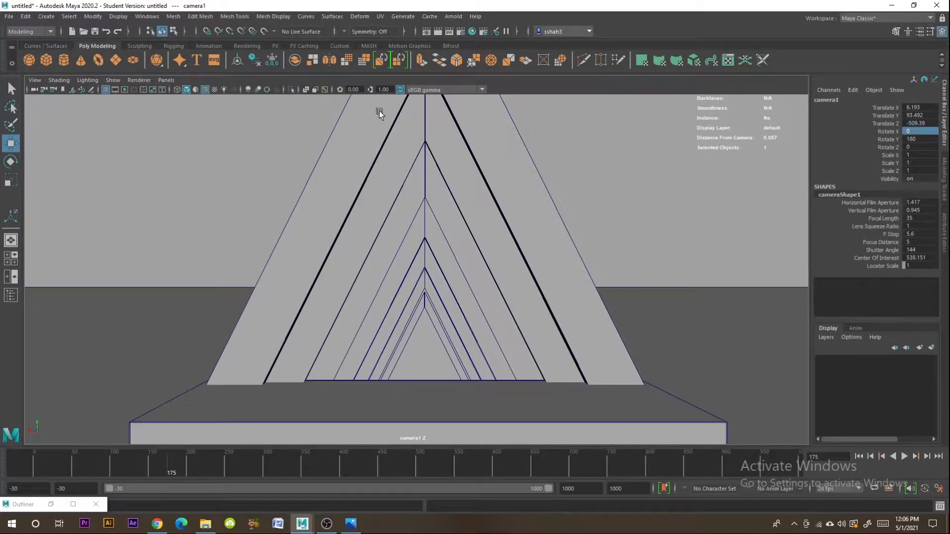
# Step: Set the render image size to 1080 by 1350 pixels in the Render Settings
pyautogui.click(427, 31)
pyautogui.scroll(-5, 163, 408)
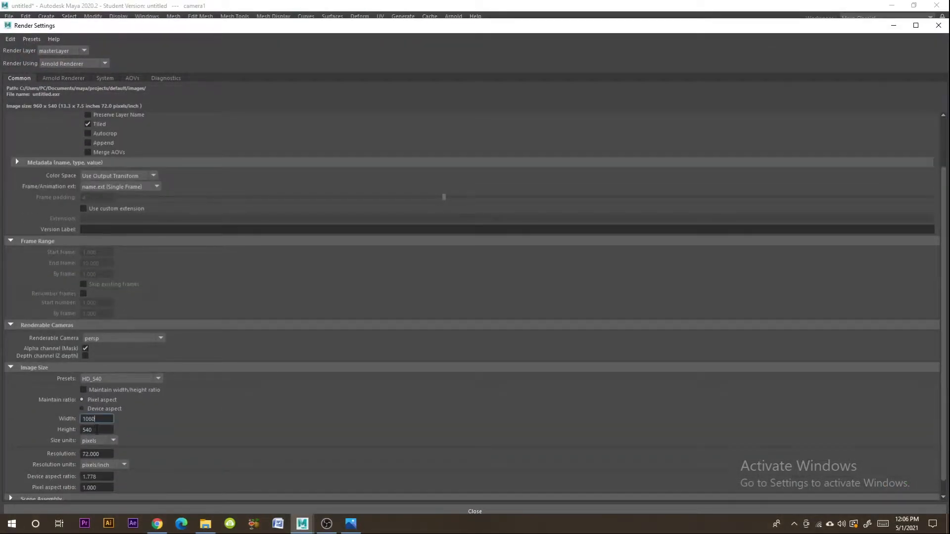
pyautogui.doubleClick(97, 430)
pyautogui.write('1350')
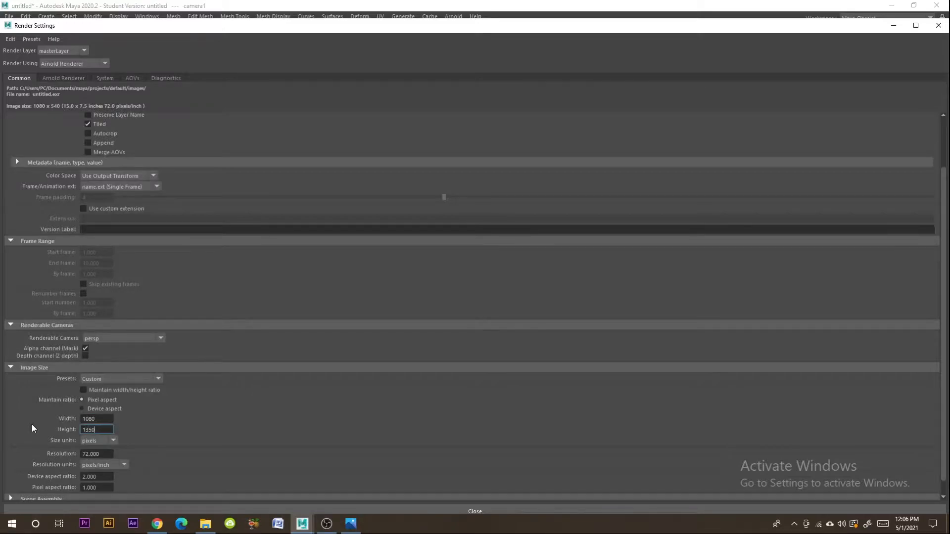
pyautogui.press('Return')
pyautogui.click(899, 28)
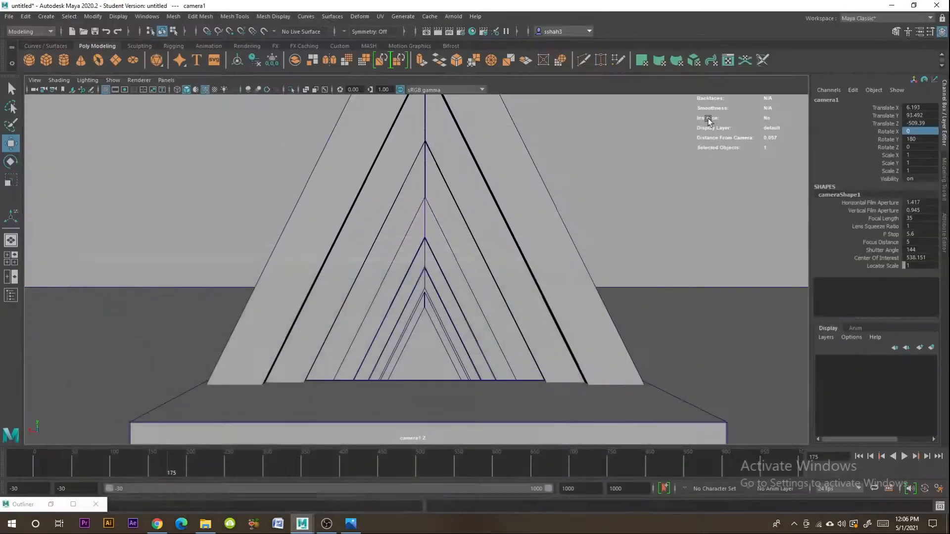
# Step: Show the resolution gate and pull the camera back until the temple fits the frame, comparing it with the reference image
pyautogui.click(124, 90)
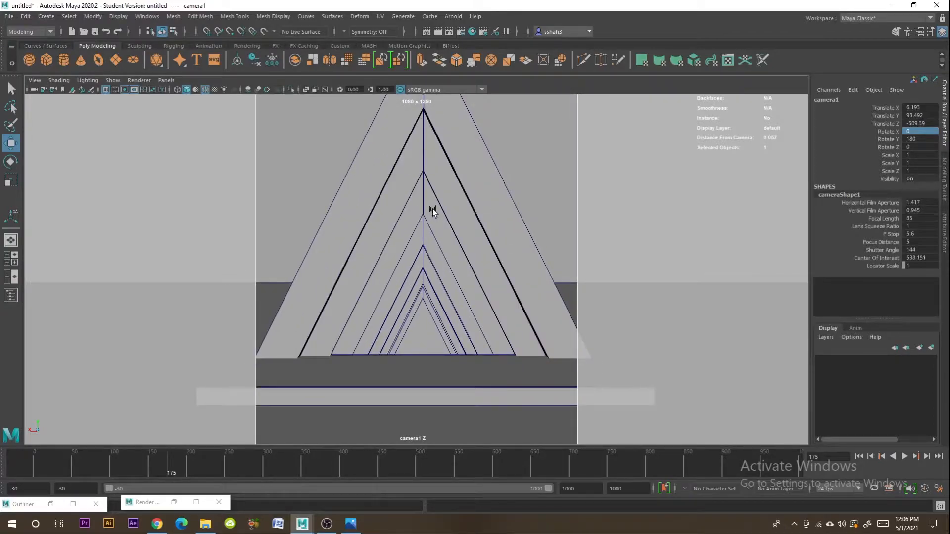
pyautogui.scroll(-5, 432, 209)
pyautogui.click(351, 530)
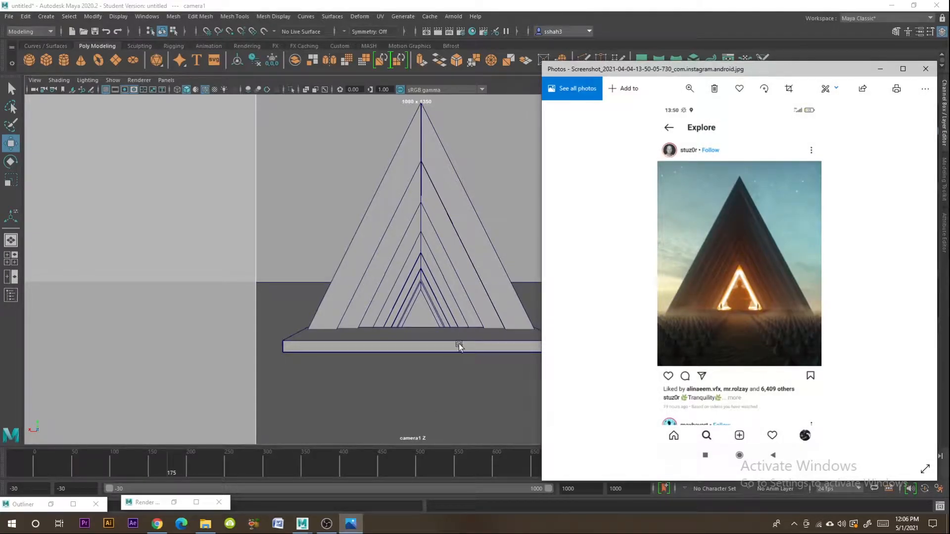
# Step: Narrow the slab beneath the temple by scaling it along X to about 283
pyautogui.click(441, 345)
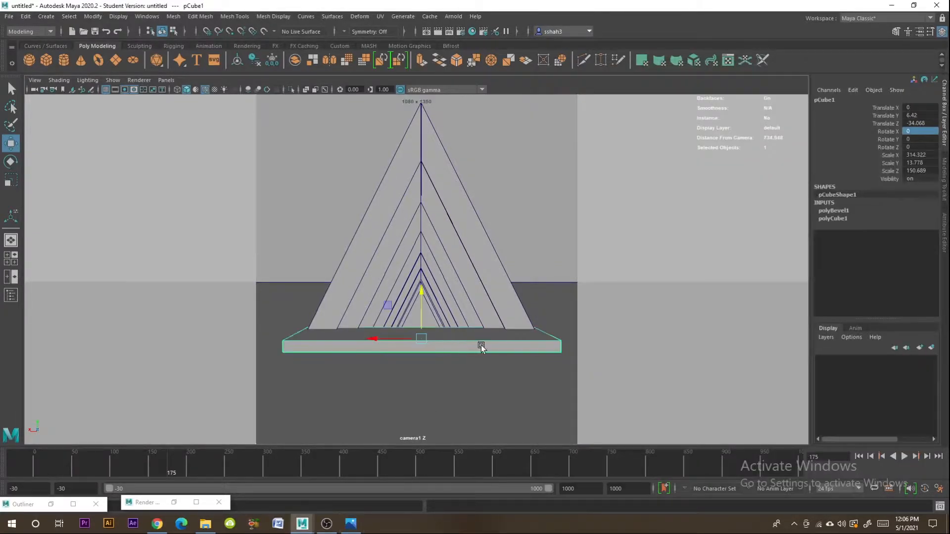
pyautogui.click(11, 180)
pyautogui.moveTo(379, 340); pyautogui.dragTo(381, 341)
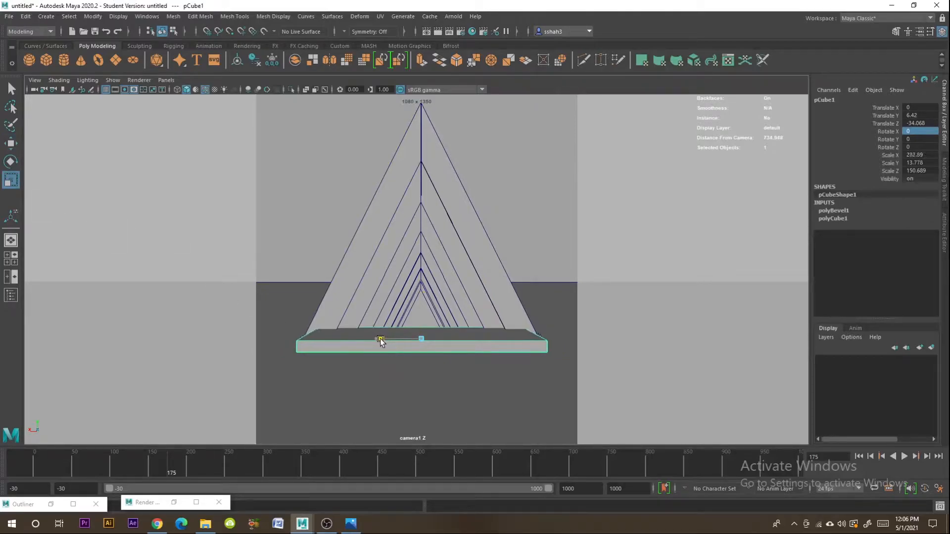
pyautogui.click(516, 252)
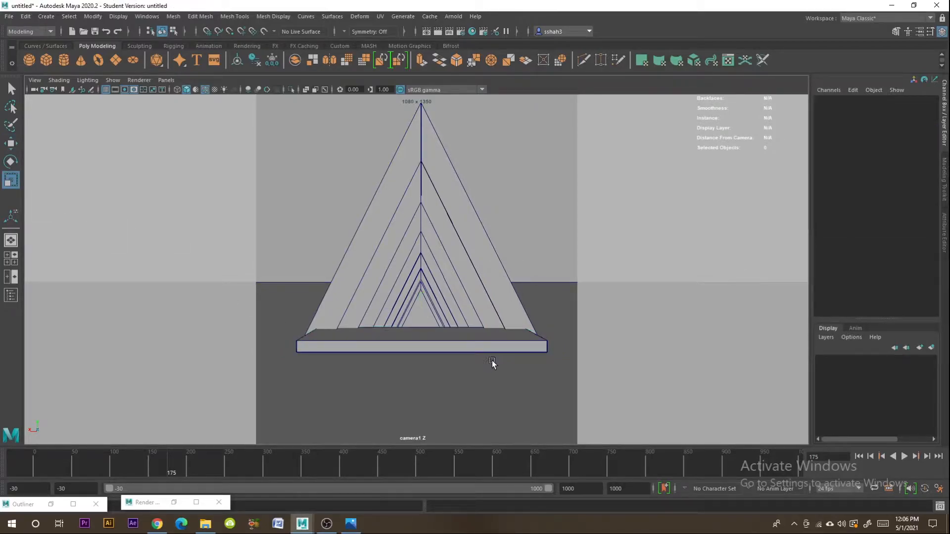
# Step: Pull the camera farther back from the temple and turn off the gate mask
pyautogui.scroll(-3, 519, 360)
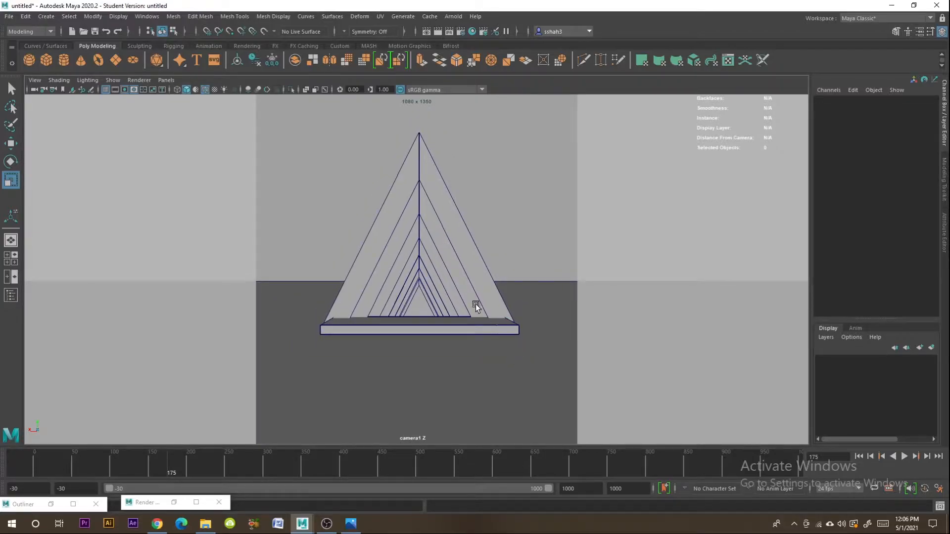
pyautogui.click(476, 306)
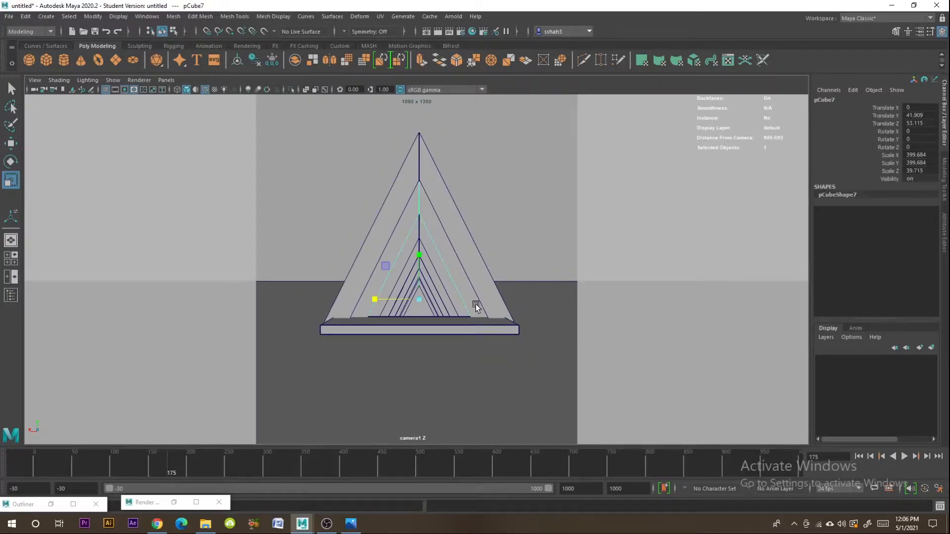
pyautogui.click(133, 90)
pyautogui.click(584, 218)
# Step: Switch the viewport to the perspective camera and view the temple at an angle from farther away
pyautogui.click(166, 79)
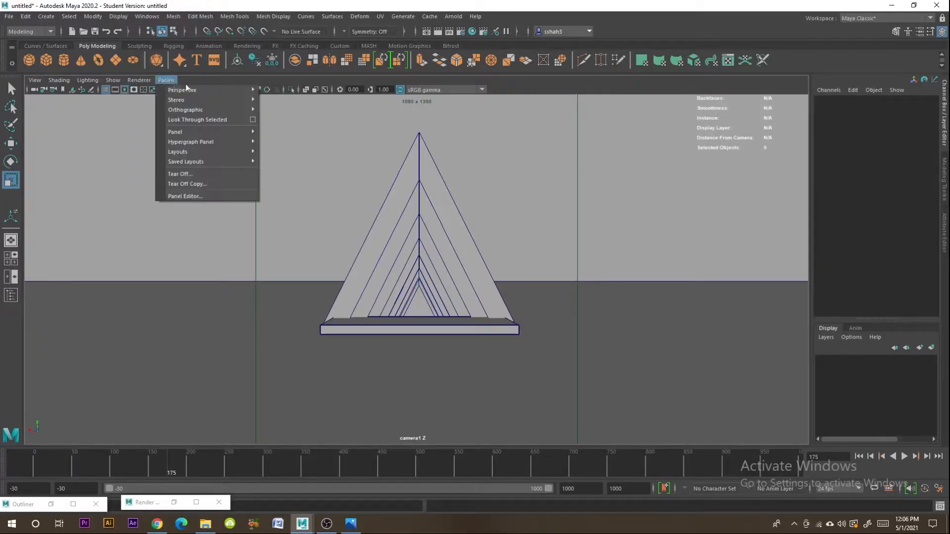
pyautogui.moveTo(223, 94)
pyautogui.click(286, 96)
pyautogui.keyDown('alt'); pyautogui.moveTo(286, 100); pyautogui.dragTo(555, 334); pyautogui.keyUp('alt')
pyautogui.scroll(-10, 450, 277)
pyautogui.scroll(5, 555, 333)
# Step: Switch to File Explorer and look through the knight armour textures in Pray > New folder > textures on drive F:
pyautogui.click(210, 523)
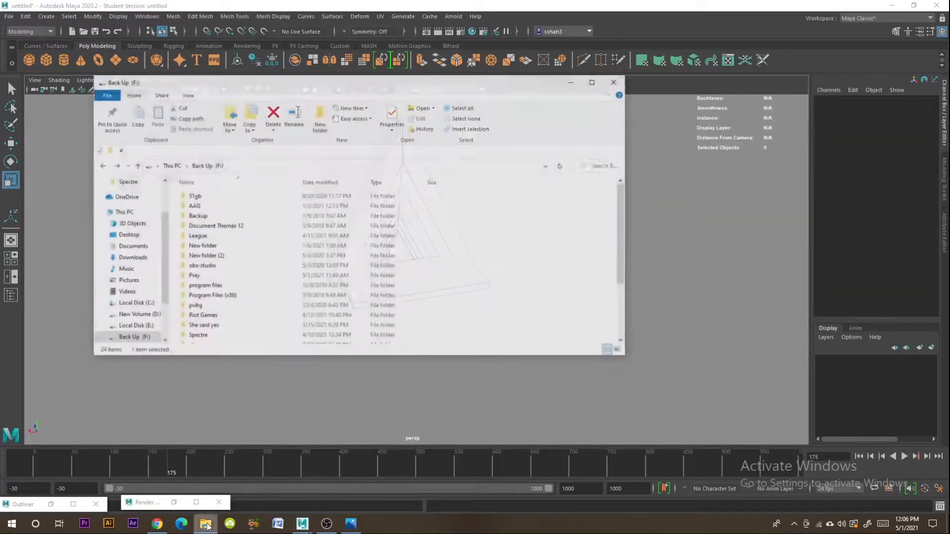
pyautogui.scroll(-3, 203, 280)
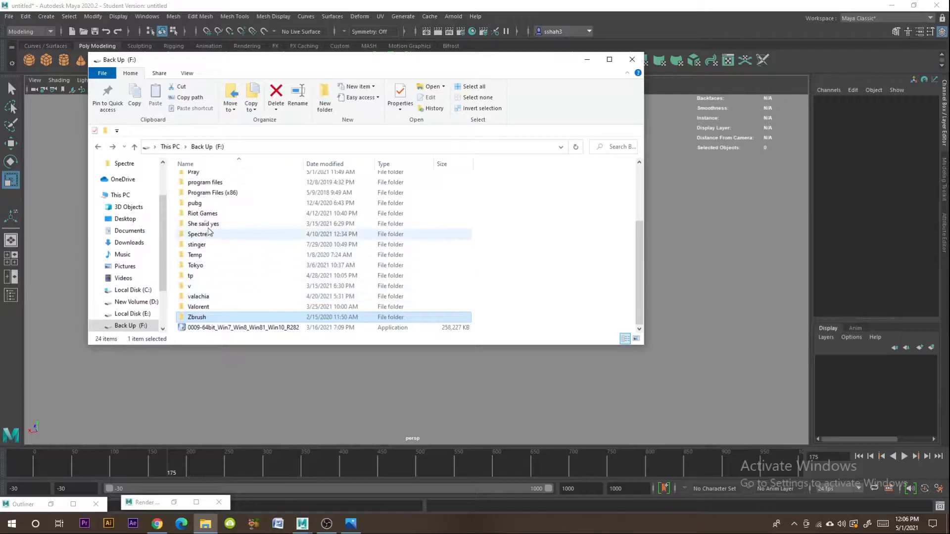
pyautogui.click(200, 203)
pyautogui.click(201, 174)
pyautogui.doubleClick(198, 177)
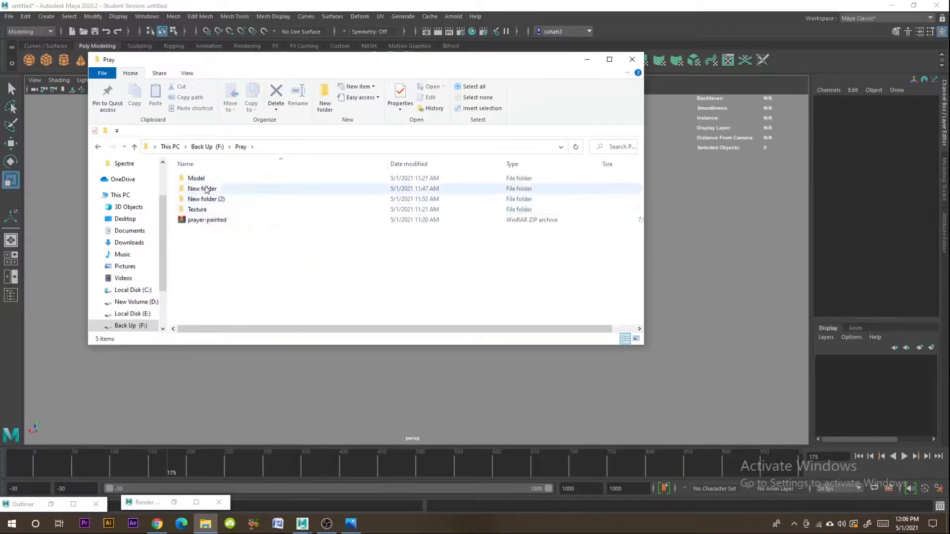
pyautogui.doubleClick(207, 190)
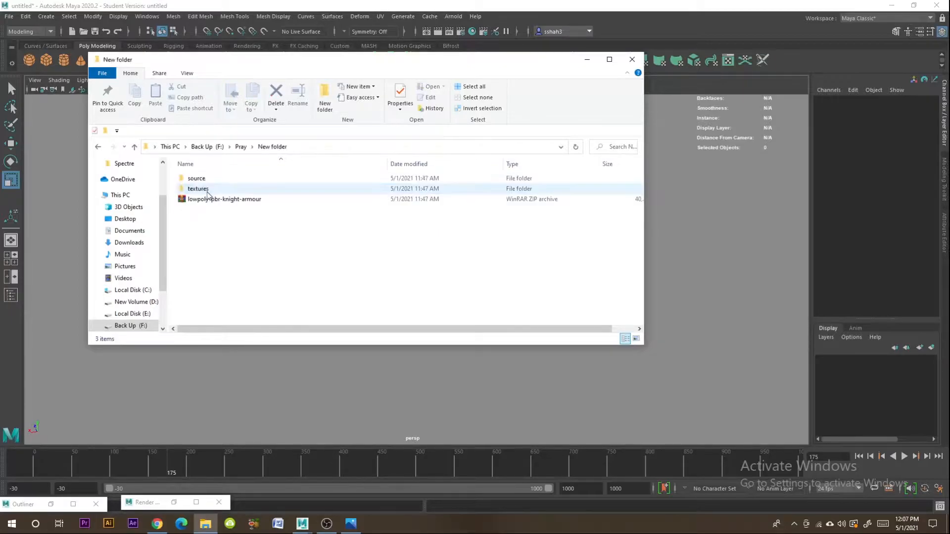
pyautogui.doubleClick(204, 189)
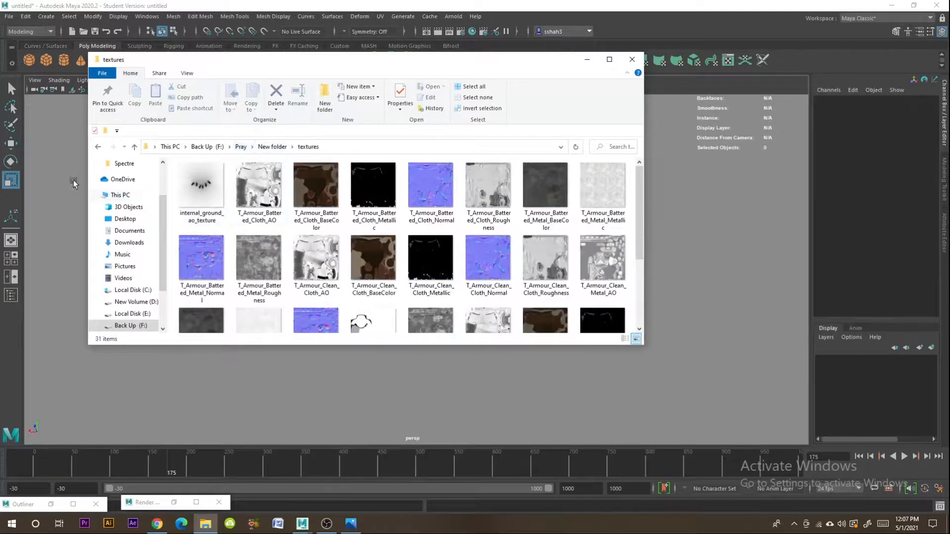
# Step: Import the SoiKnightA model from the source folder into the Maya scene and minimize File Explorer
pyautogui.click(98, 147)
pyautogui.doubleClick(207, 179)
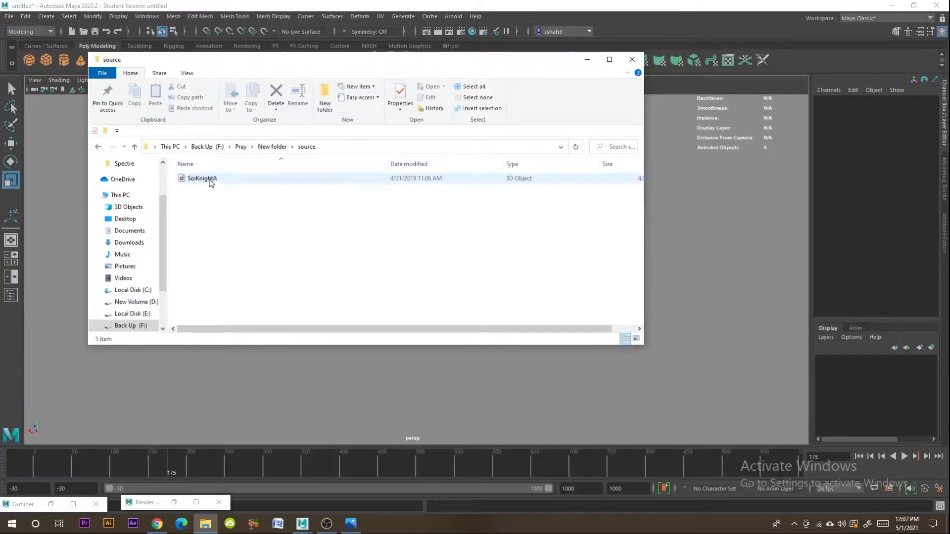
pyautogui.click(208, 180)
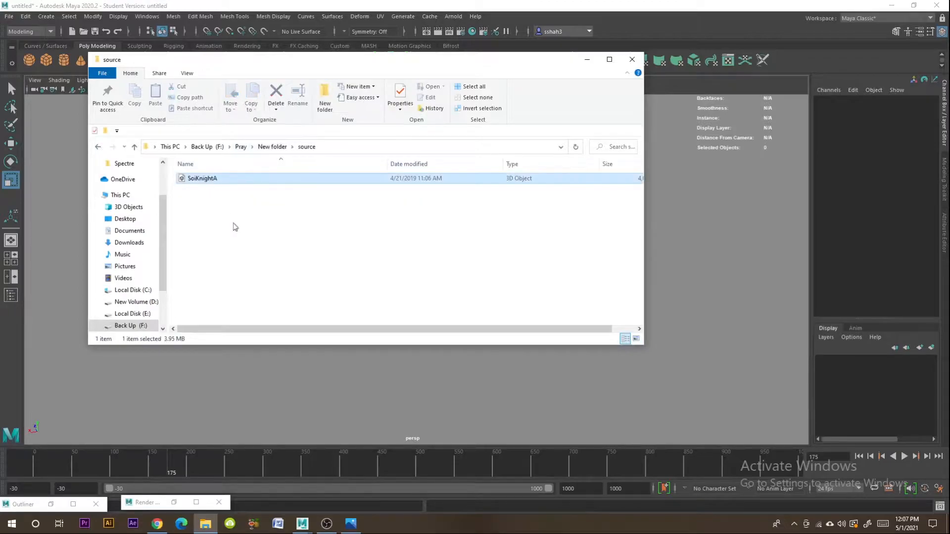
pyautogui.click(587, 60)
# Step: Select the middle knight, view it from the side, and keep the Outliner open as a small window over the scene
pyautogui.click(416, 232)
pyautogui.press('f')
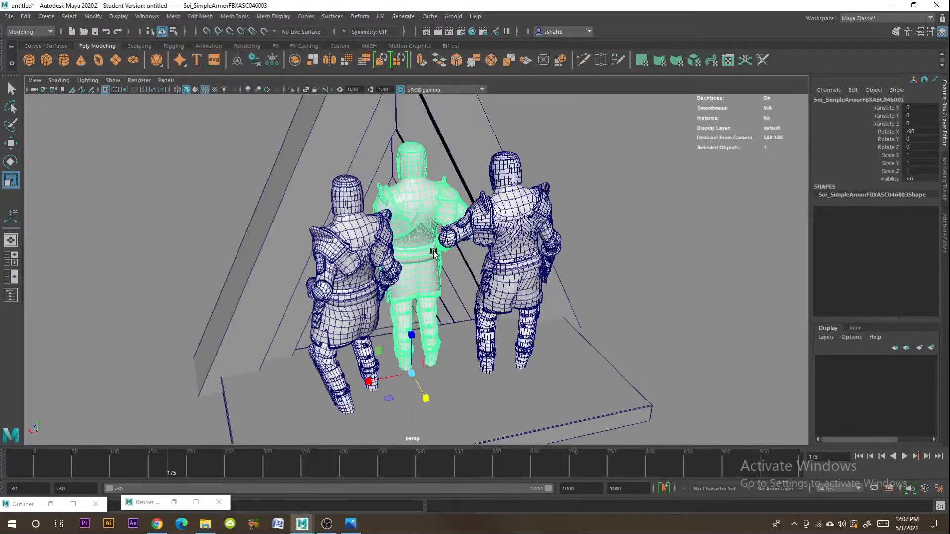
pyautogui.keyDown('alt'); pyautogui.moveTo(434, 254); pyautogui.dragTo(259, 192); pyautogui.keyUp('alt')
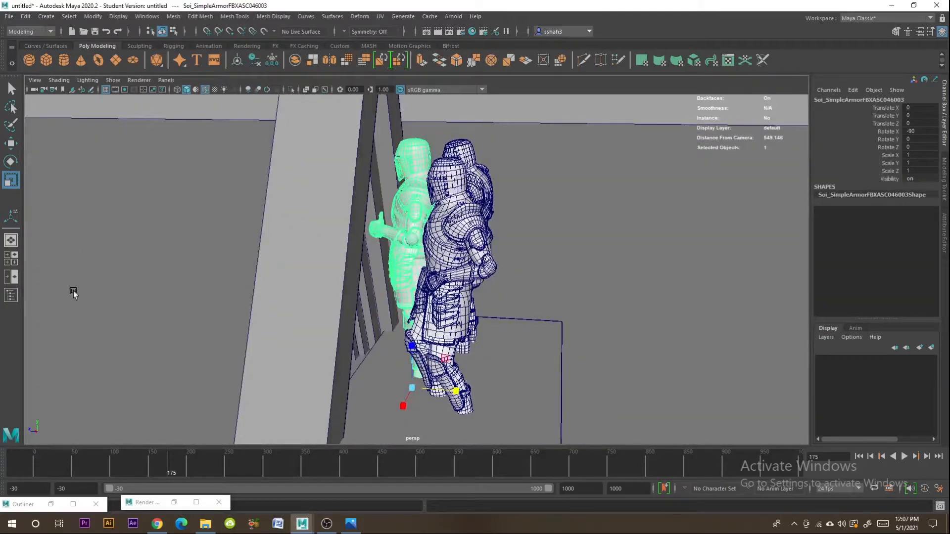
pyautogui.click(51, 504)
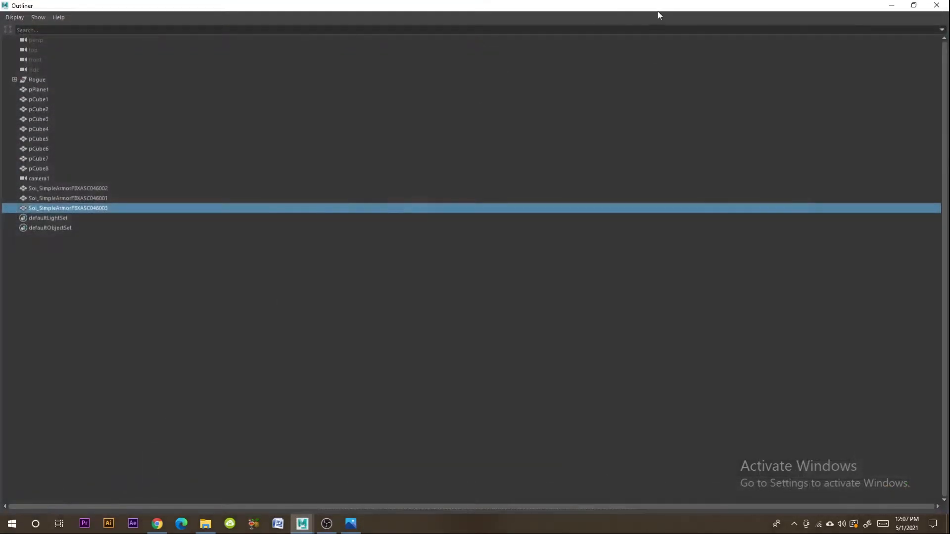
pyautogui.moveTo(658, 12); pyautogui.dragTo(111, 79)
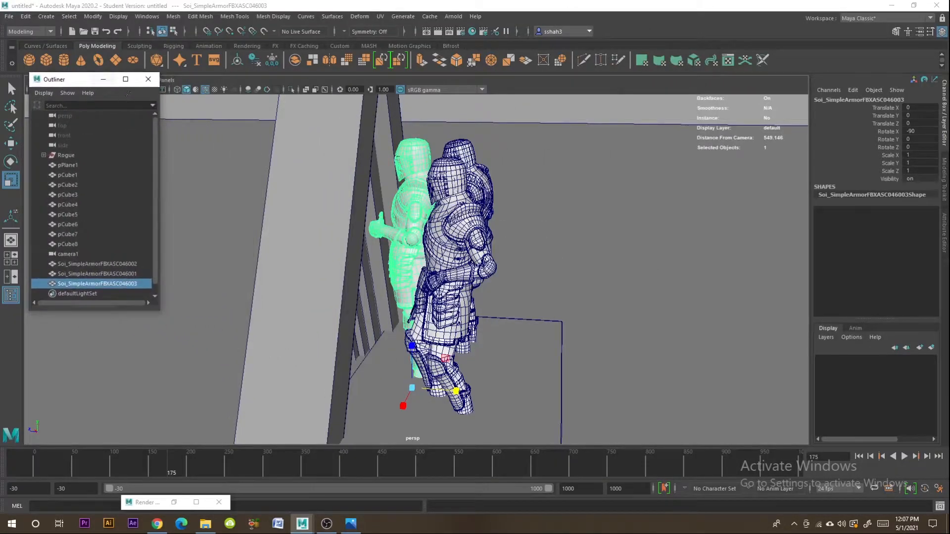
# Step: Try to move all three knights together away from the temple along their Y axis
pyautogui.keyDown('shift'); pyautogui.click(96, 265); pyautogui.keyUp('shift')
pyautogui.press('w')
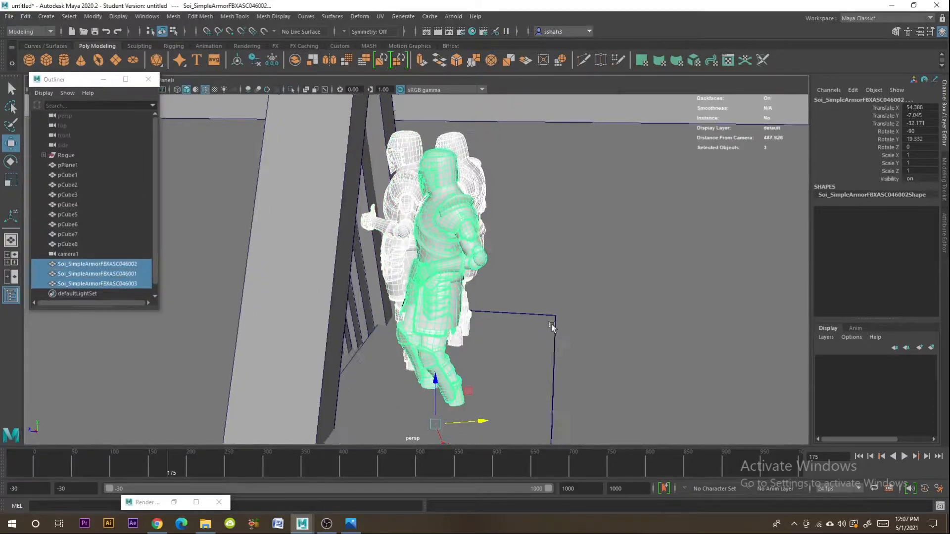
pyautogui.scroll(-3, 552, 325)
pyautogui.moveTo(463, 375); pyautogui.dragTo(744, 376)
pyautogui.hotkey('ctrl', 'z')
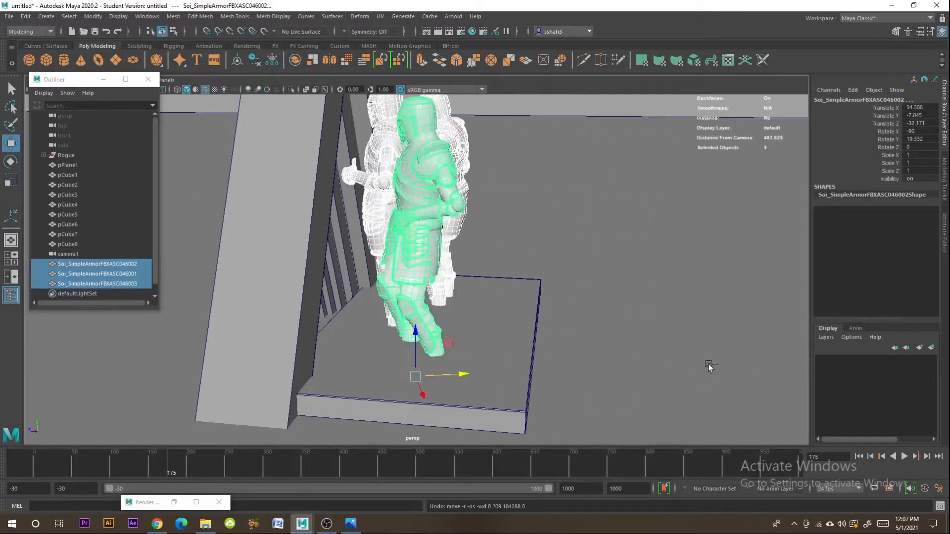
# Step: Select only the knight Soi_SimpleArmorFBXASC046002 and frame it closely from the front side
pyautogui.click(419, 198)
pyautogui.keyDown('alt'); pyautogui.moveTo(418, 198); pyautogui.dragTo(403, 317, button='middle'); pyautogui.keyUp('alt')
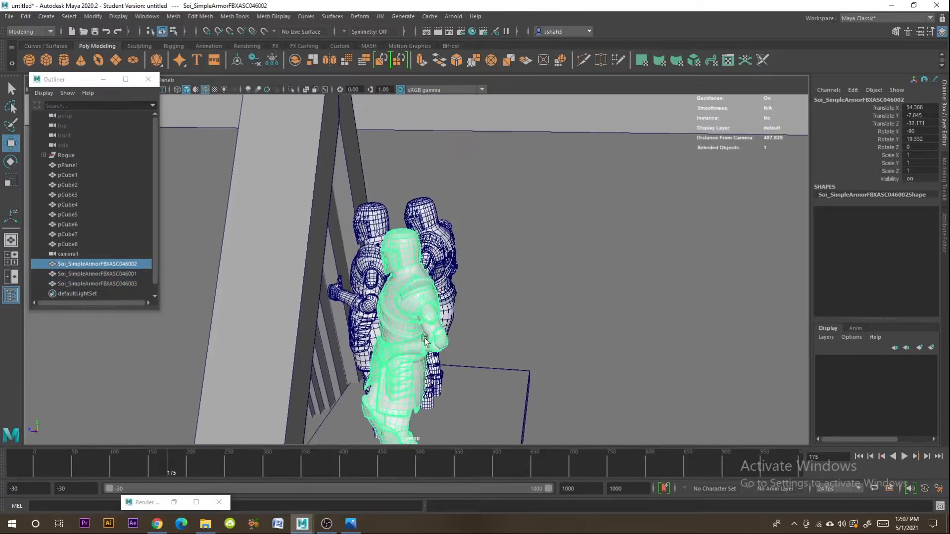
pyautogui.keyDown('alt'); pyautogui.moveTo(386, 326); pyautogui.dragTo(456, 327); pyautogui.keyUp('alt')
pyautogui.click(564, 246)
pyautogui.scroll(3, 596, 311)
pyautogui.click(543, 281)
pyautogui.press('f')
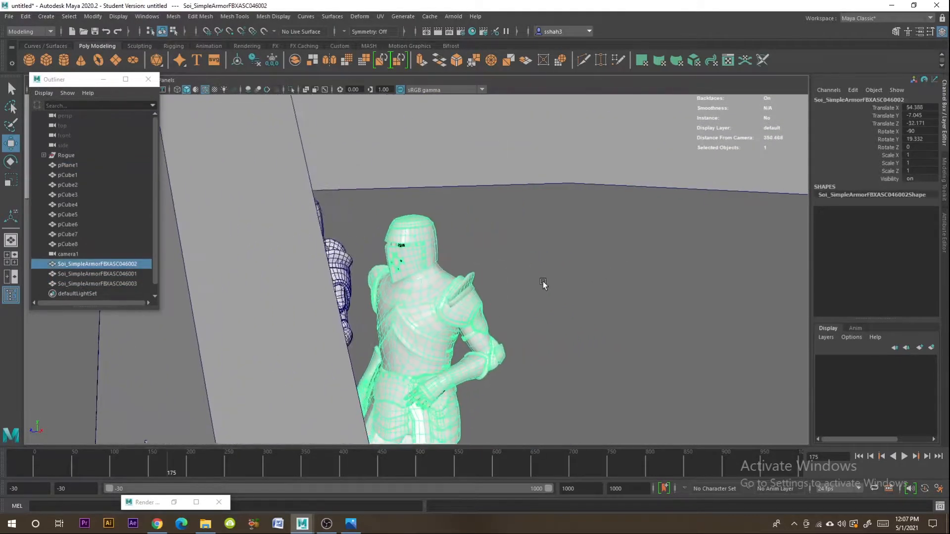
# Step: Examine the selected knight's Armour_Metal_Clean and Armour_Cloth_Clean materials and the cloth's base color texture path
pyautogui.click(944, 245)
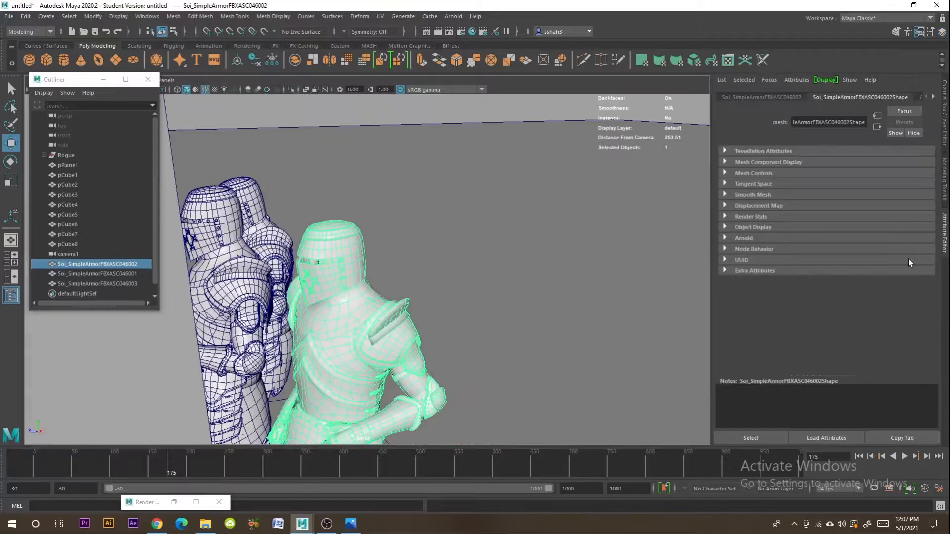
pyautogui.scroll(-2, 853, 96)
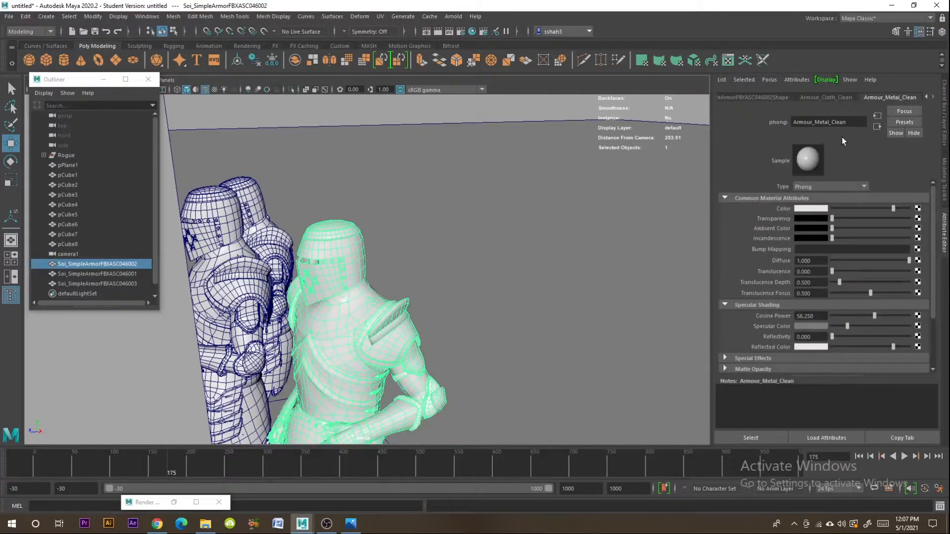
pyautogui.click(830, 97)
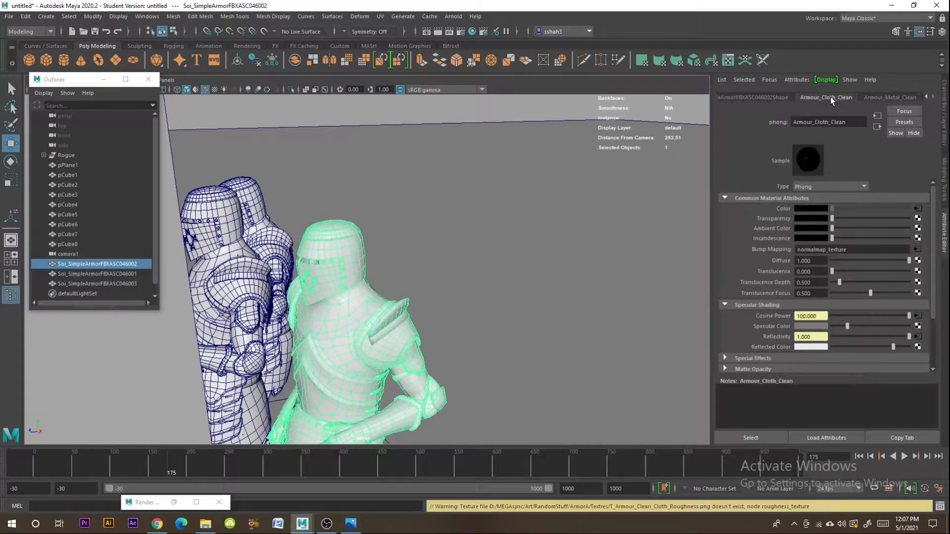
pyautogui.click(918, 208)
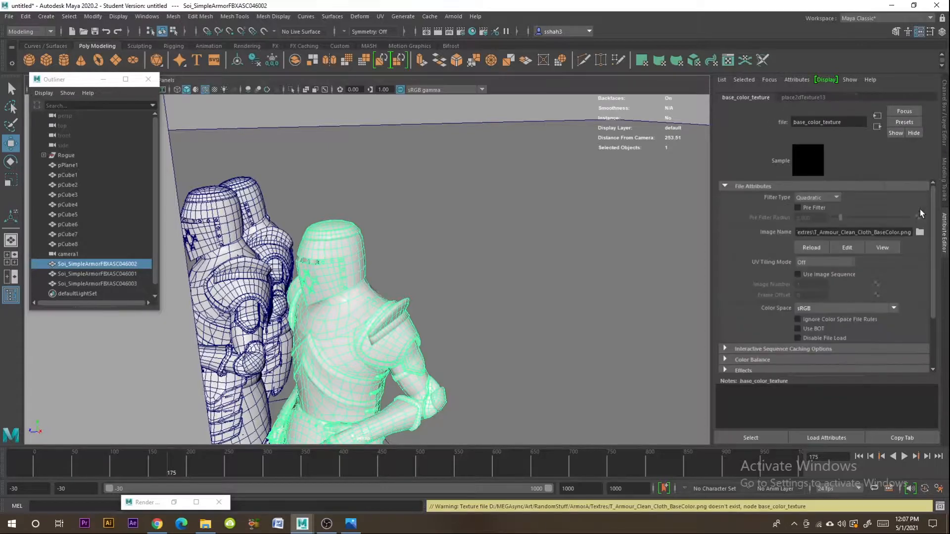
# Step: Change the knight's Armour_Cloth_Clean material type from Phong to Ai Standard Surface
pyautogui.click(332, 324)
pyautogui.click(864, 186)
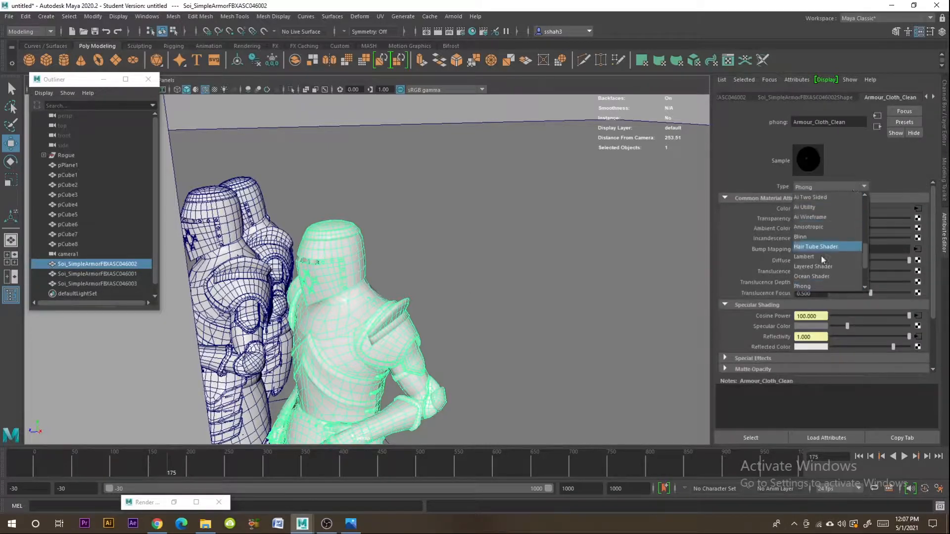
pyautogui.scroll(3, 821, 255)
pyautogui.click(829, 258)
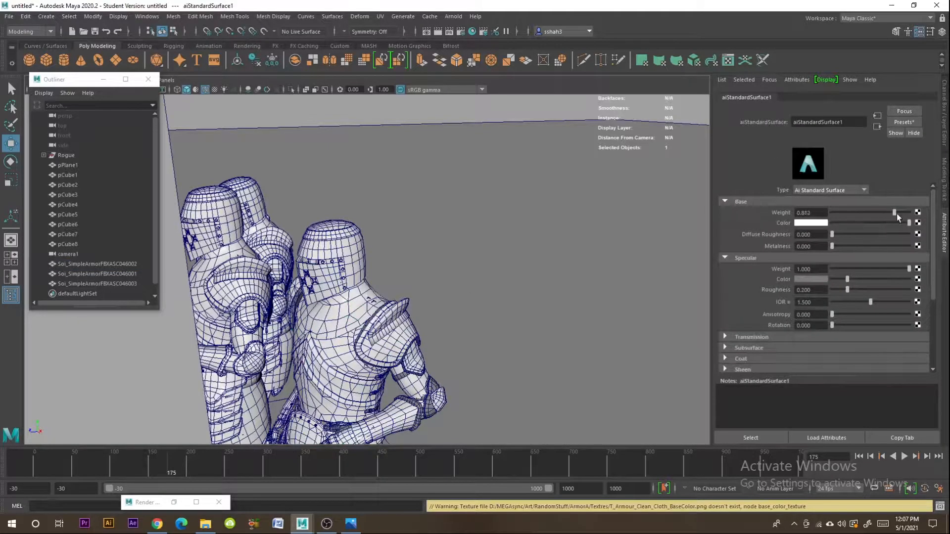
# Step: Connect a File texture to the cloth material's base color and browse to drive F: for its image
pyautogui.click(918, 222)
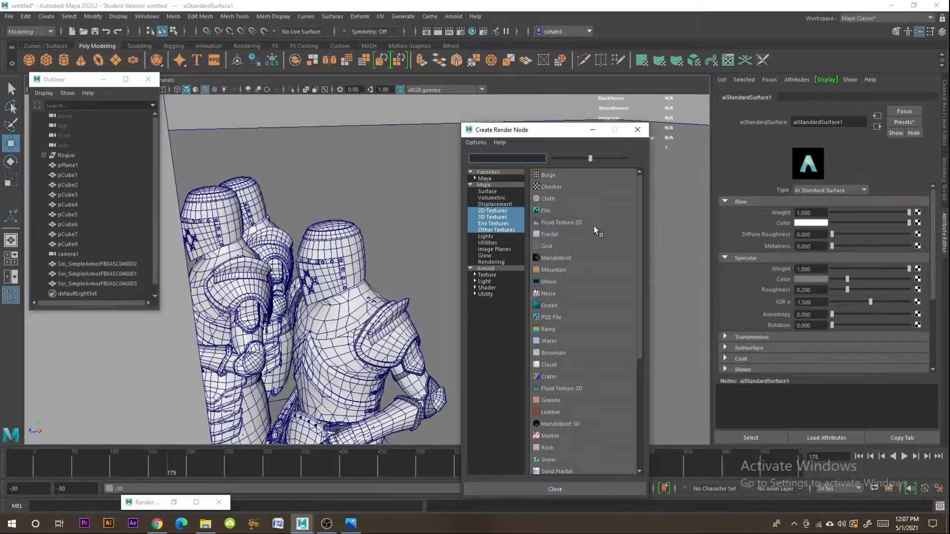
pyautogui.click(550, 210)
pyautogui.click(921, 239)
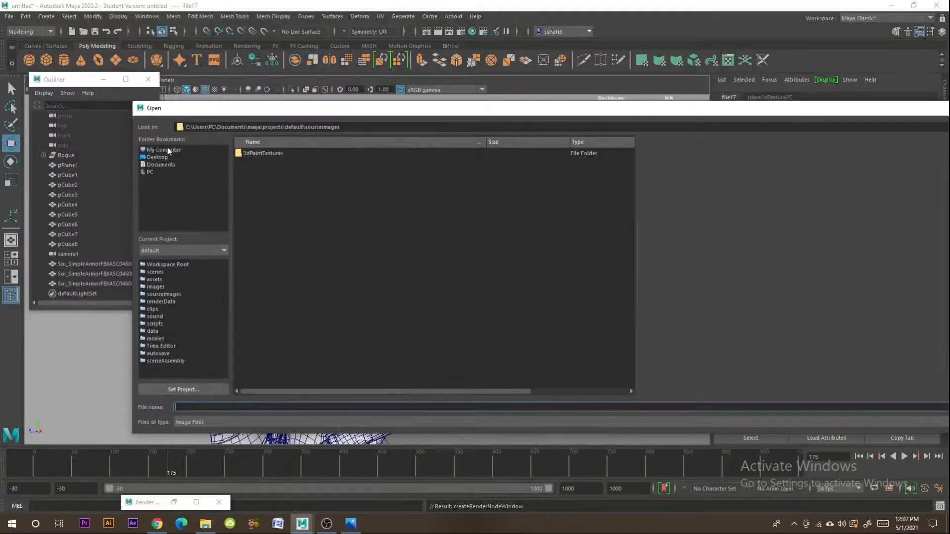
pyautogui.click(168, 149)
pyautogui.doubleClick(259, 186)
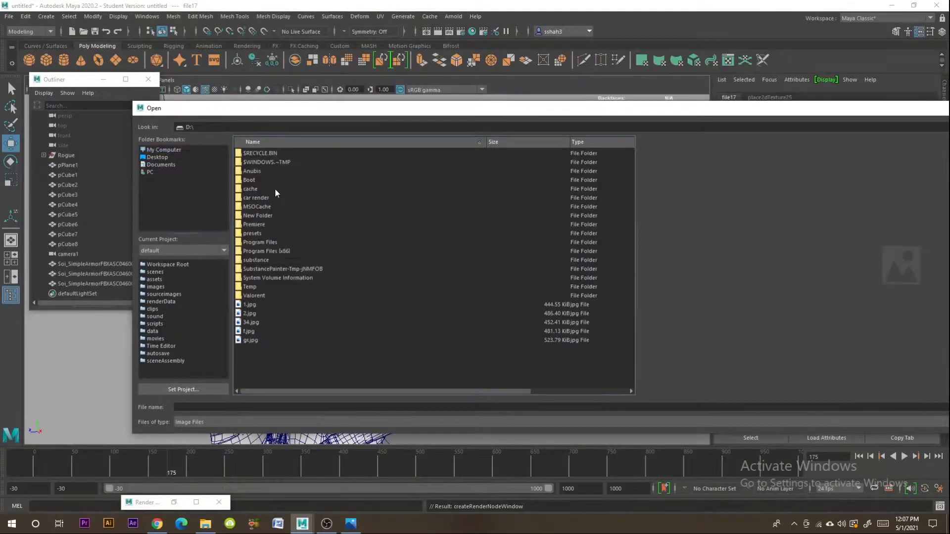
pyautogui.click(168, 150)
pyautogui.doubleClick(257, 153)
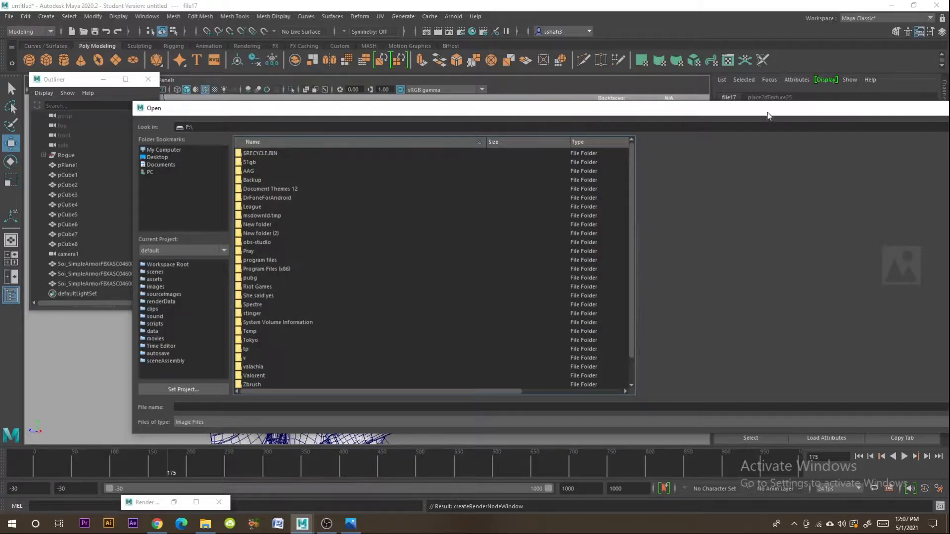
pyautogui.moveTo(768, 115); pyautogui.dragTo(292, 292)
pyautogui.moveTo(178, 299); pyautogui.dragTo(529, 137)
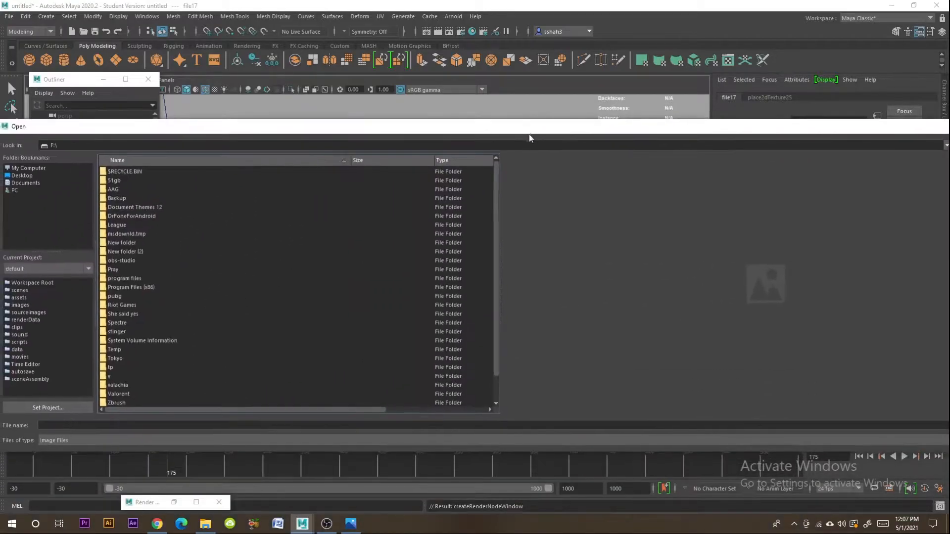
# Step: Load T_Armour_Clean_Cloth_BaseColor.jpeg from F:\Pray\New folder\textures into the cloth's base color texture
pyautogui.scroll(-1, 133, 389)
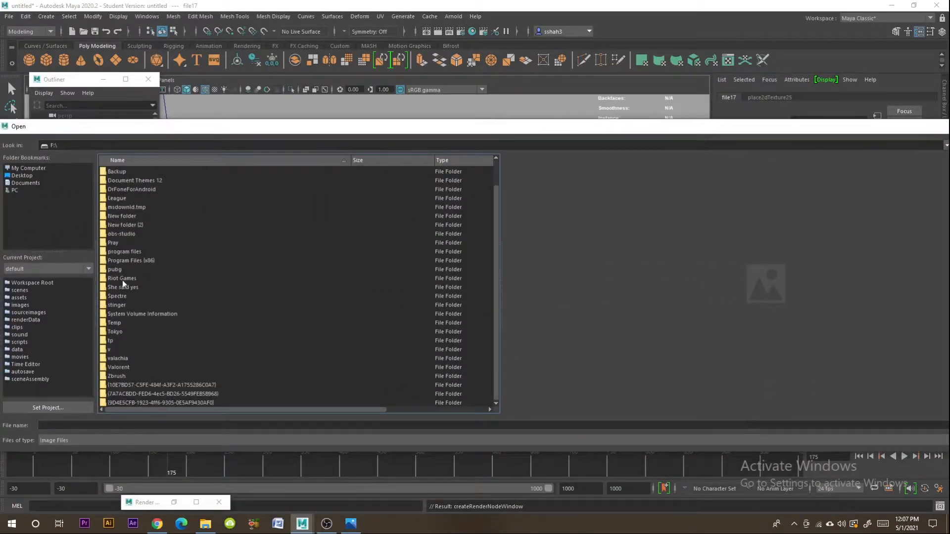
pyautogui.doubleClick(116, 243)
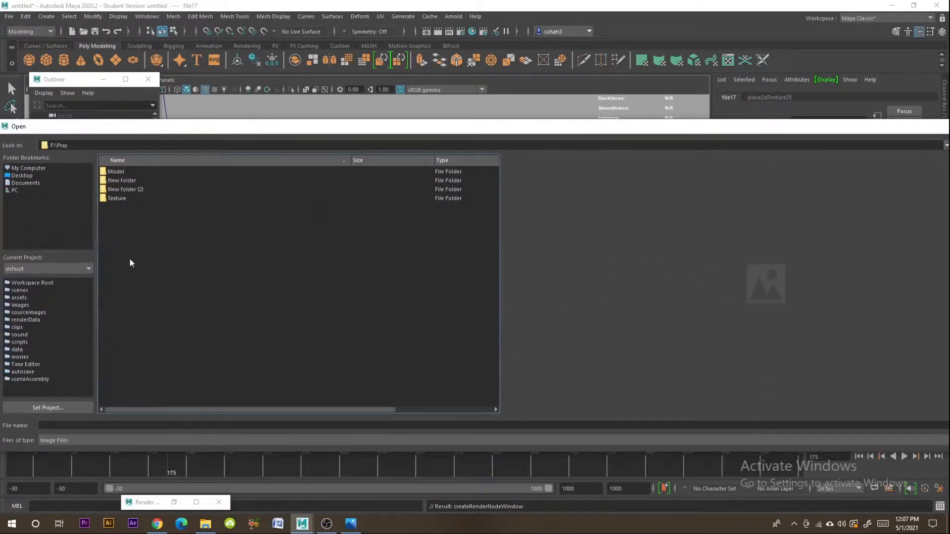
pyautogui.doubleClick(118, 180)
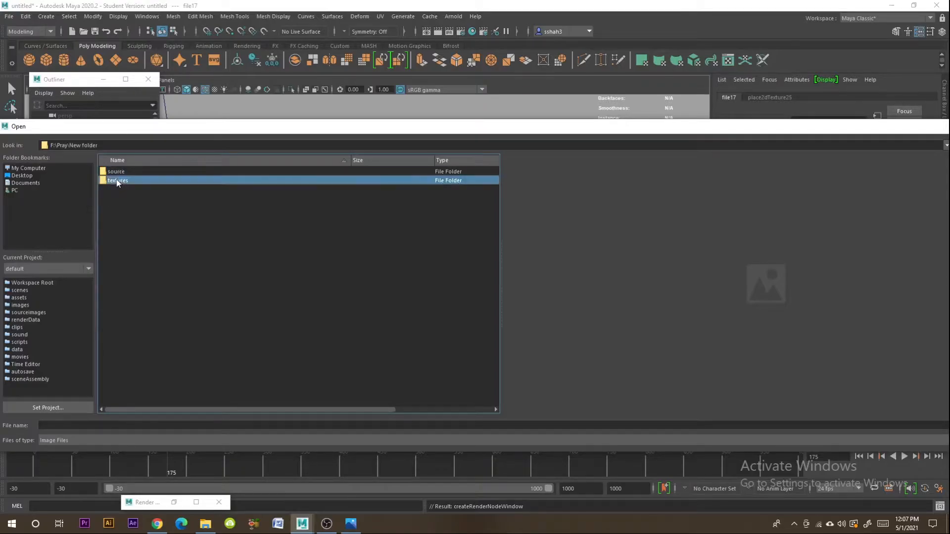
pyautogui.doubleClick(117, 179)
pyautogui.click(136, 161)
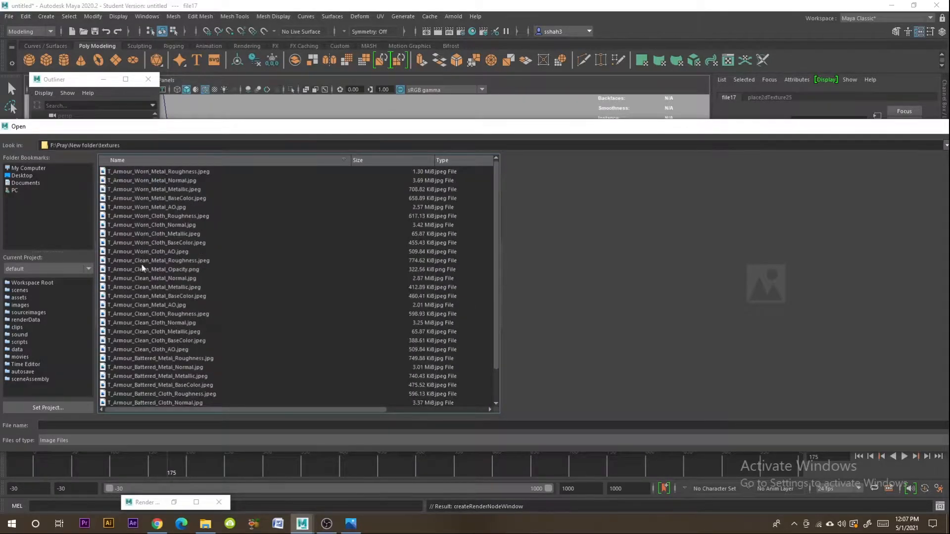
pyautogui.click(166, 349)
pyautogui.click(184, 339)
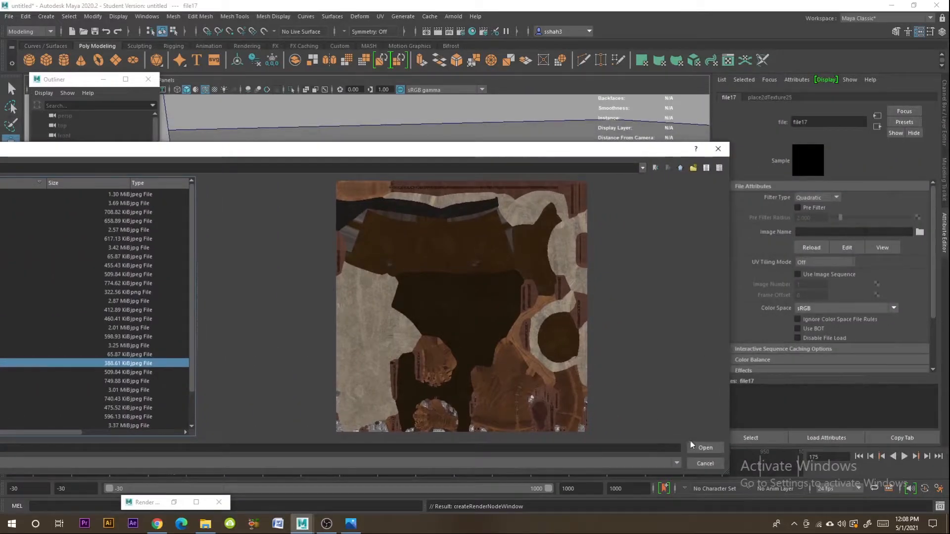
pyautogui.click(706, 448)
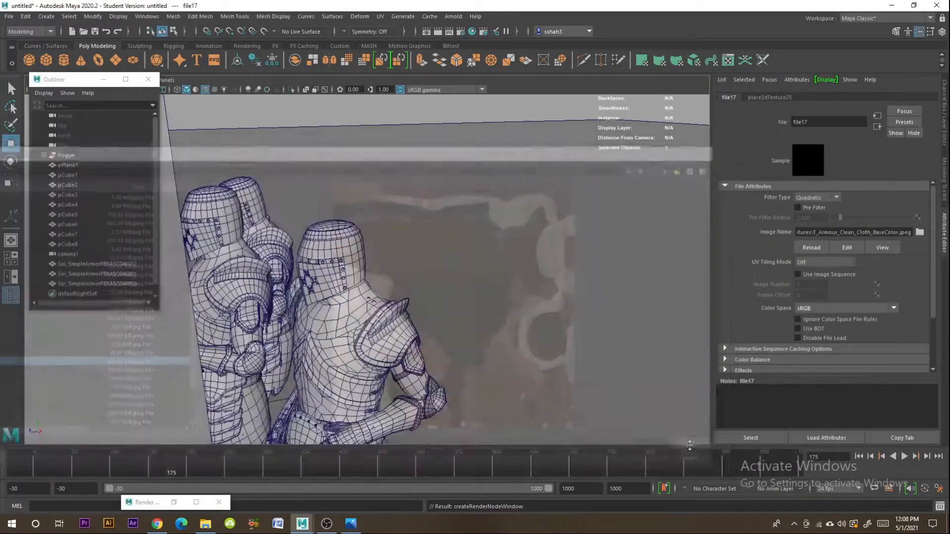
# Step: Turn on textured display in the viewport and select the knight Soi_SimpleArmorFBXASC046002
pyautogui.press('6')
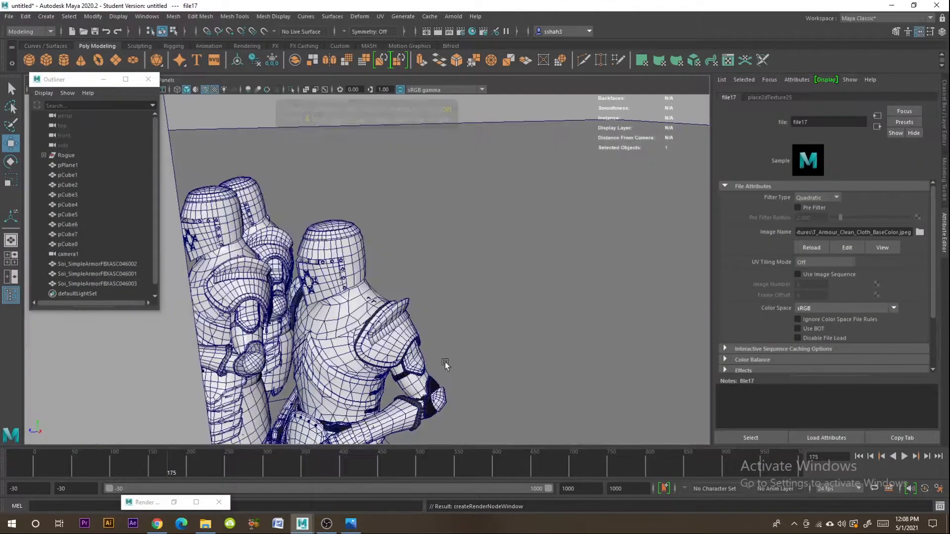
pyautogui.click(458, 332)
pyautogui.keyDown('alt'); pyautogui.moveTo(458, 331); pyautogui.dragTo(426, 346); pyautogui.keyUp('alt')
pyautogui.keyDown('alt'); pyautogui.moveTo(426, 345); pyautogui.dragTo(489, 262, button='middle'); pyautogui.keyUp('alt')
pyautogui.click(418, 314)
pyautogui.keyDown('alt'); pyautogui.moveTo(433, 313); pyautogui.dragTo(612, 280); pyautogui.keyUp('alt')
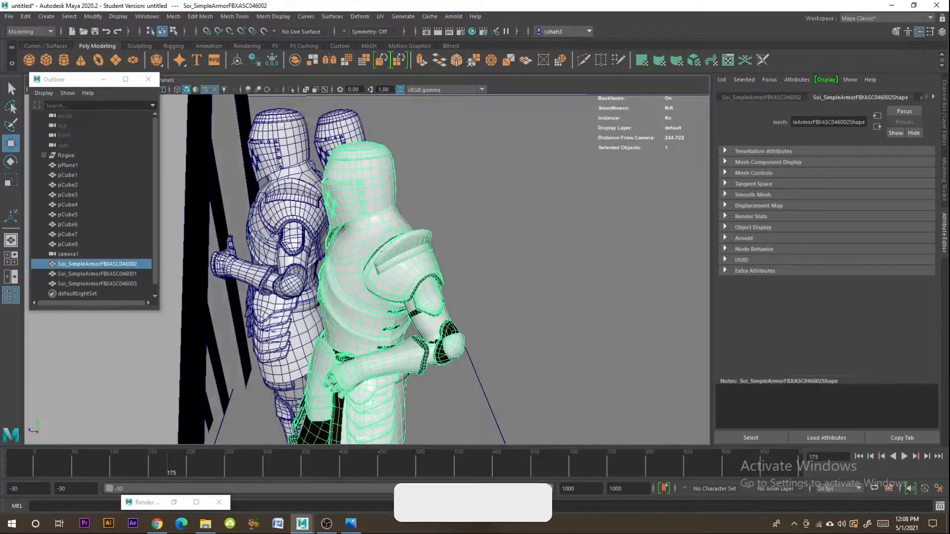
# Step: Rename the selected knight's cloth material from aiStandardSurface1 to Clean_cloth
pyautogui.click(871, 97)
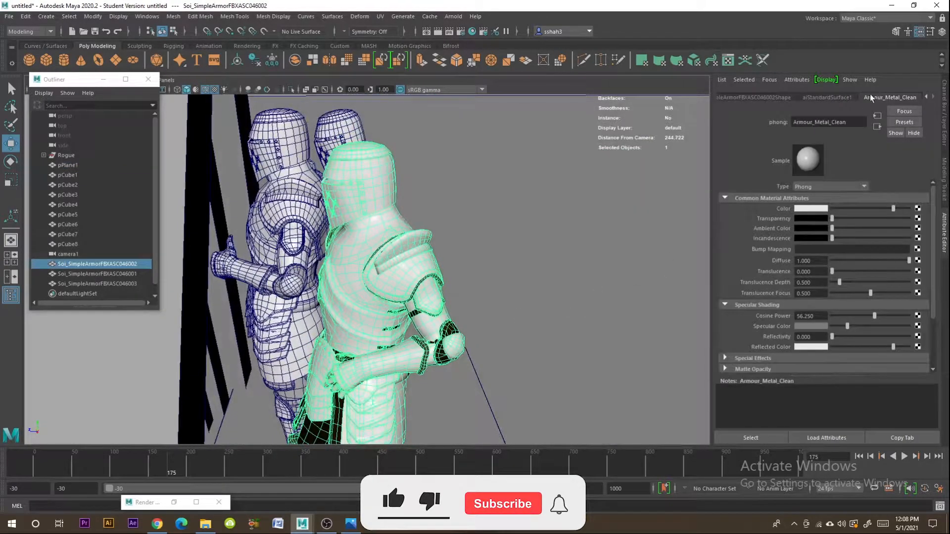
pyautogui.click(831, 98)
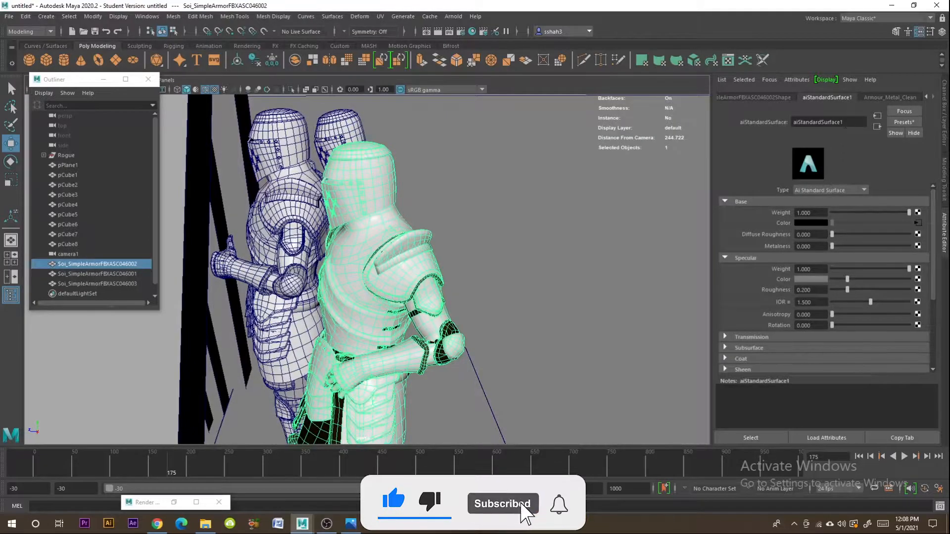
pyautogui.click(829, 122)
pyautogui.write('Clean_cl')
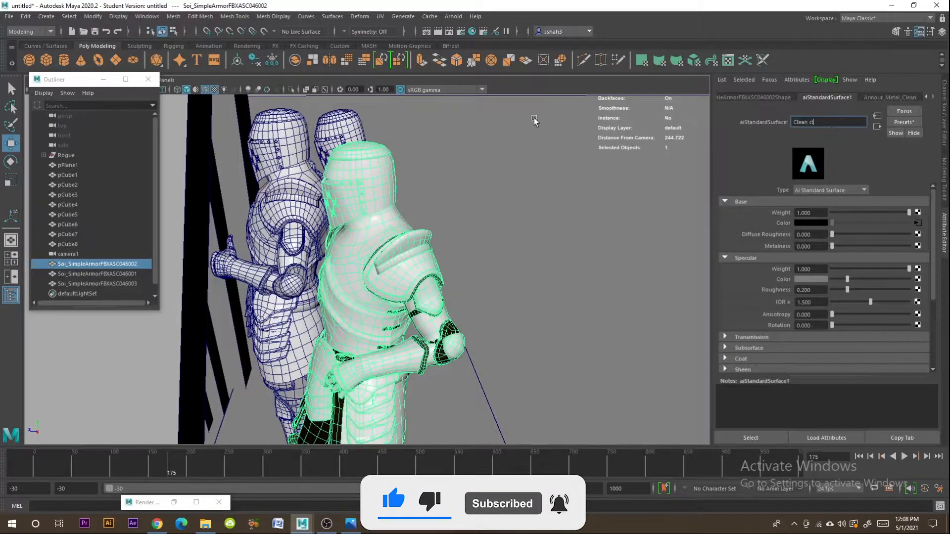
pyautogui.write('oth')
pyautogui.press('Return')
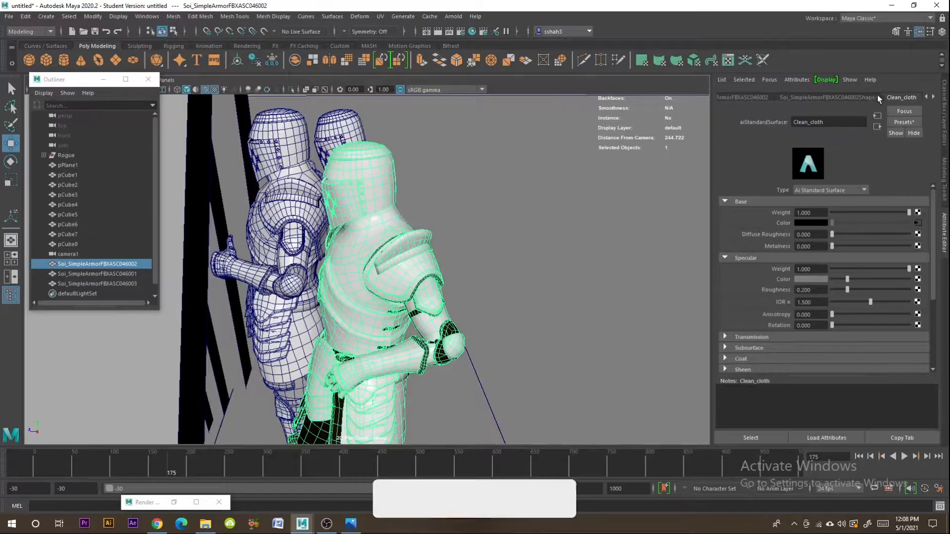
# Step: Change the knight's Armour_Metal_Clean material type to Ai Standard Surface
pyautogui.click(878, 98)
pyautogui.click(827, 186)
pyautogui.click(825, 226)
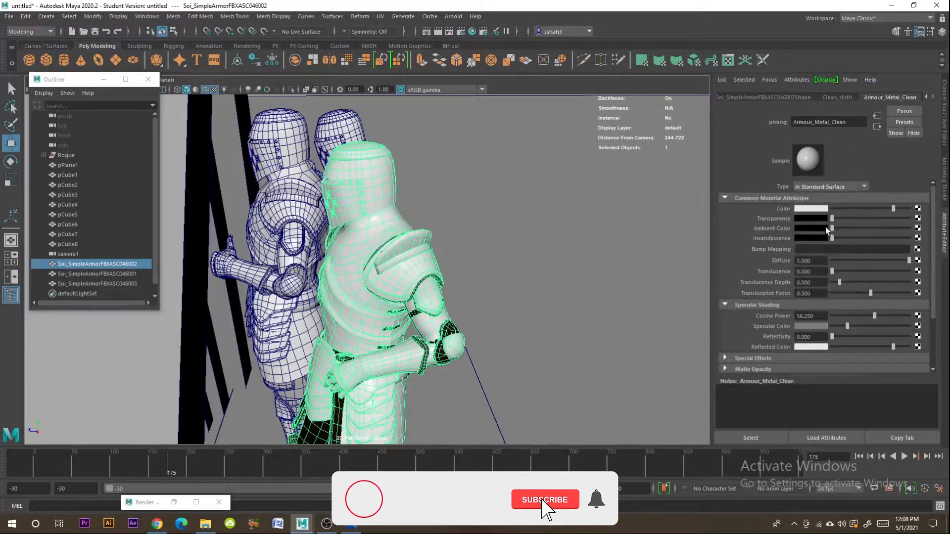
# Step: Connect a File texture to the metal material's base color and load T_Armour_Worn_Metal_BaseColor.jpeg from the textures folder
pyautogui.click(918, 223)
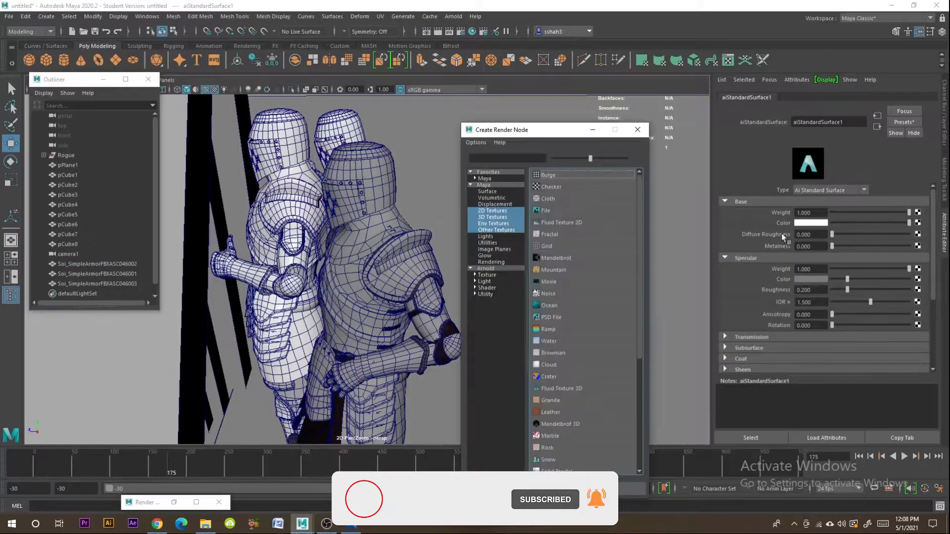
pyautogui.click(546, 211)
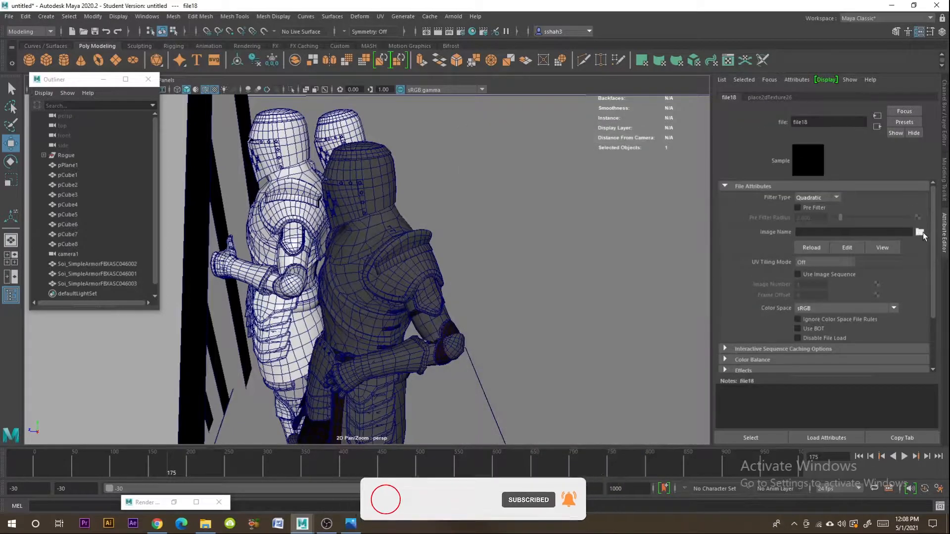
pyautogui.click(920, 233)
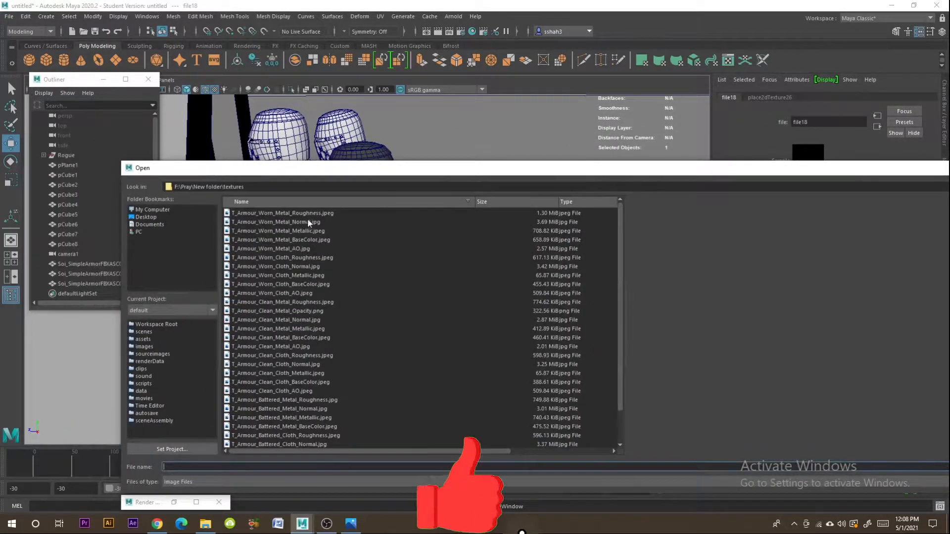
pyautogui.click(308, 215)
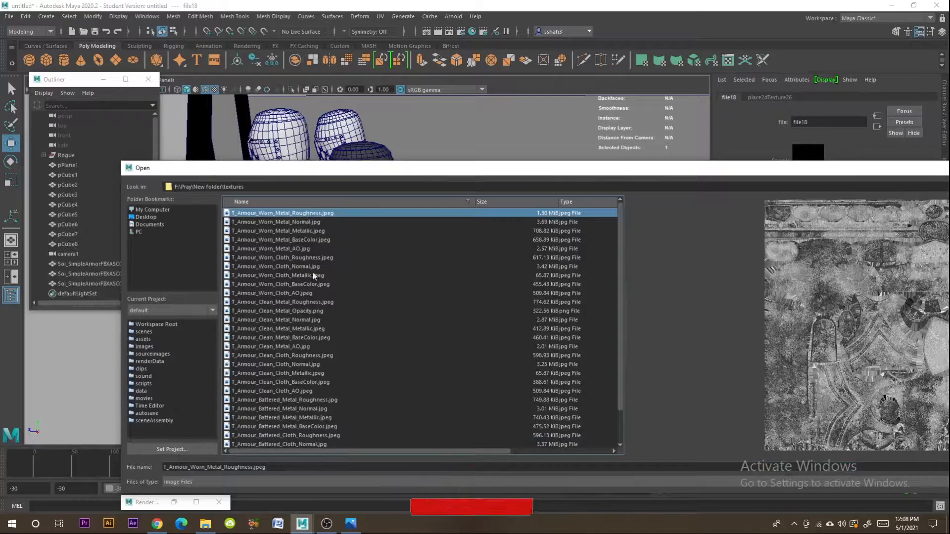
pyautogui.scroll(-1, 315, 282)
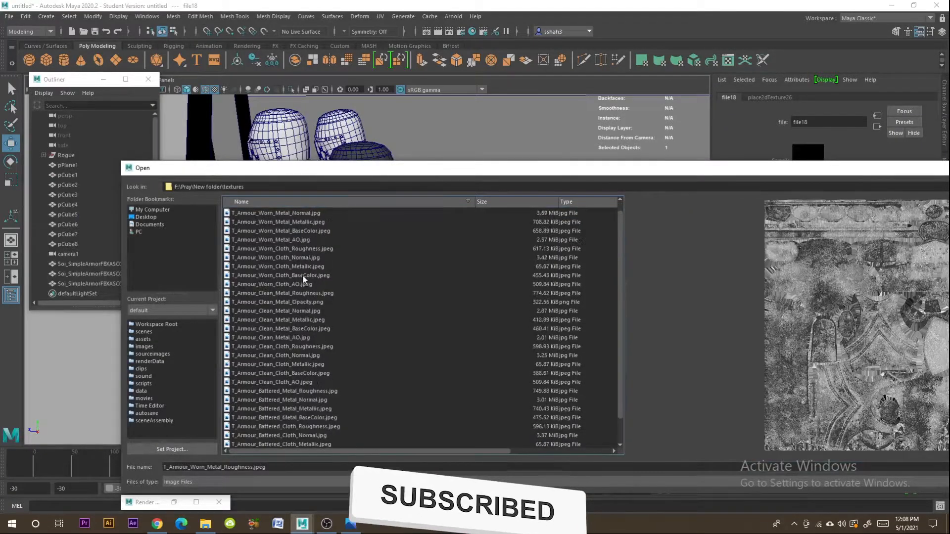
pyautogui.click(278, 247)
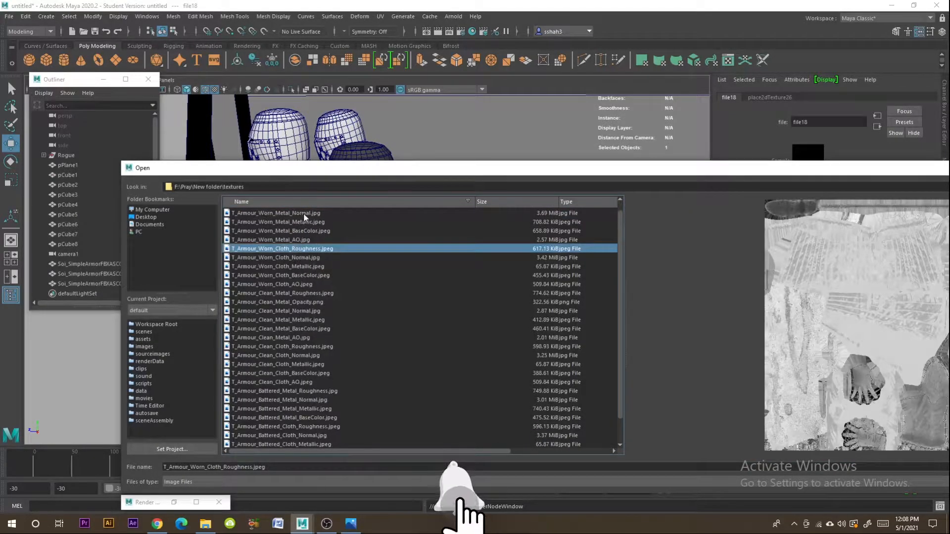
pyautogui.click(287, 230)
pyautogui.moveTo(665, 169); pyautogui.dragTo(311, 159)
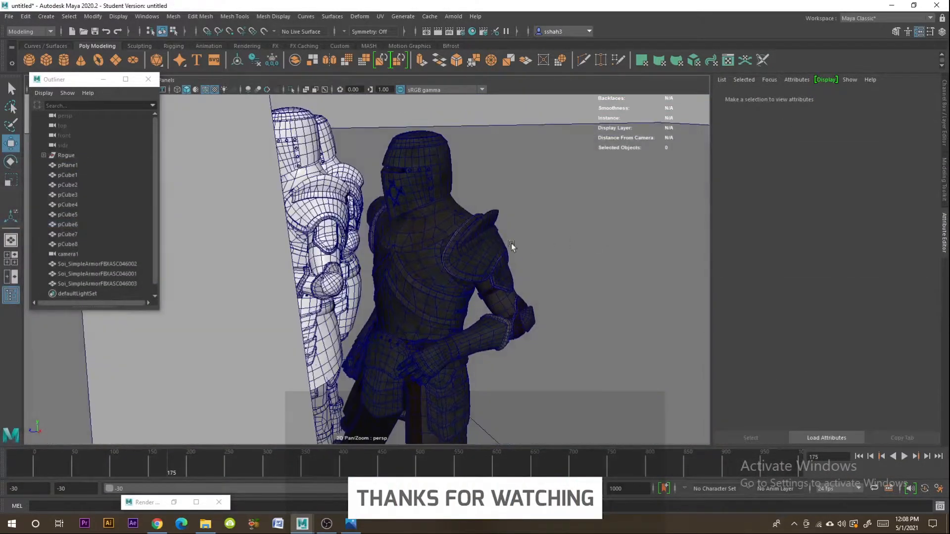
# Step: Reselect the knight Soi_SimpleArmorFBXASC046002 and lower its Clean_cloth material's specular weight to 0.019
pyautogui.click(512, 243)
pyautogui.scroll(-2, 831, 97)
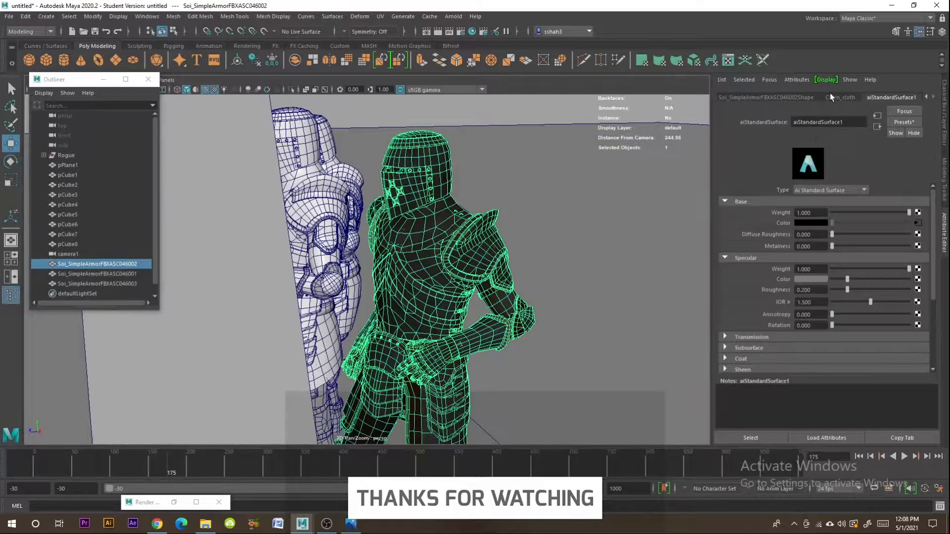
pyautogui.click(836, 96)
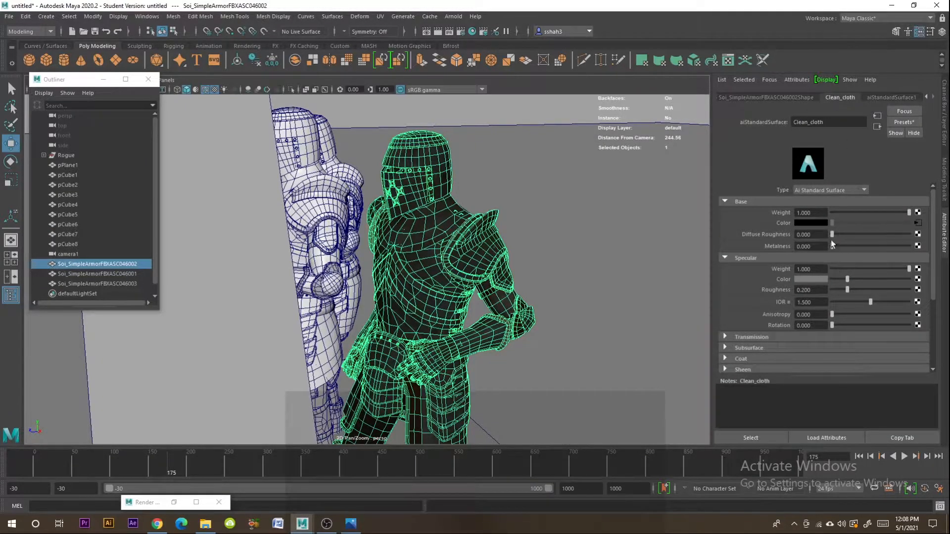
pyautogui.moveTo(843, 269); pyautogui.dragTo(834, 271)
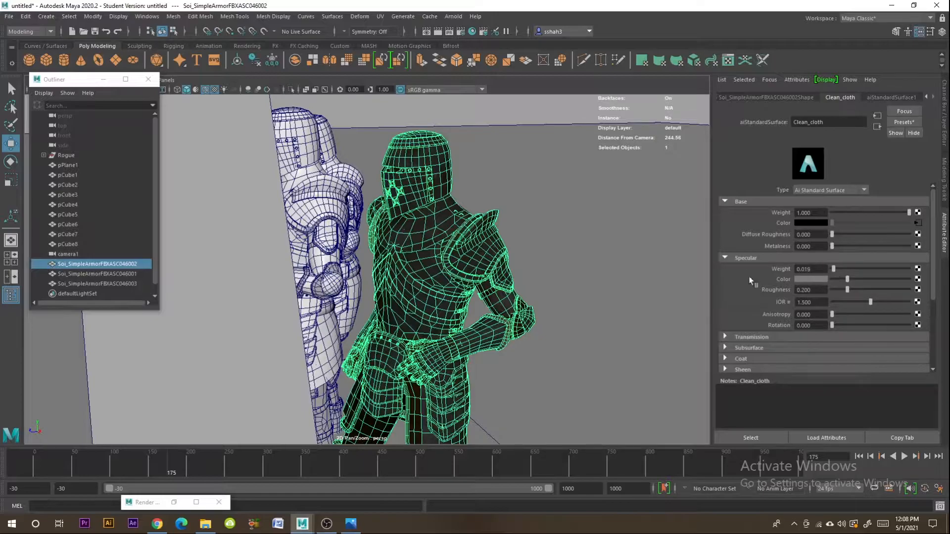
pyautogui.keyDown('alt'); pyautogui.moveTo(570, 258); pyautogui.dragTo(479, 257); pyautogui.keyUp('alt')
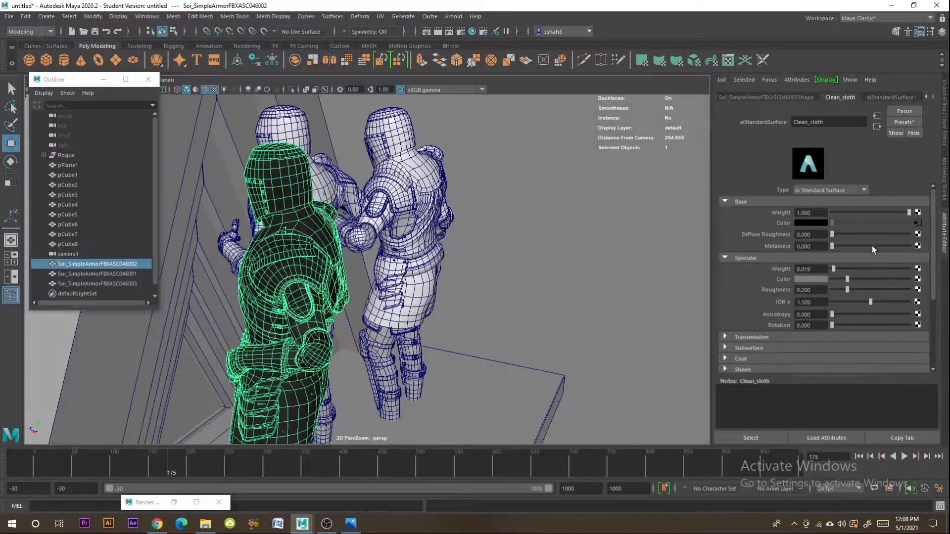
# Step: Rename the knight's metal material to Brushed_metal and set its metalness to 0.474
pyautogui.click(887, 98)
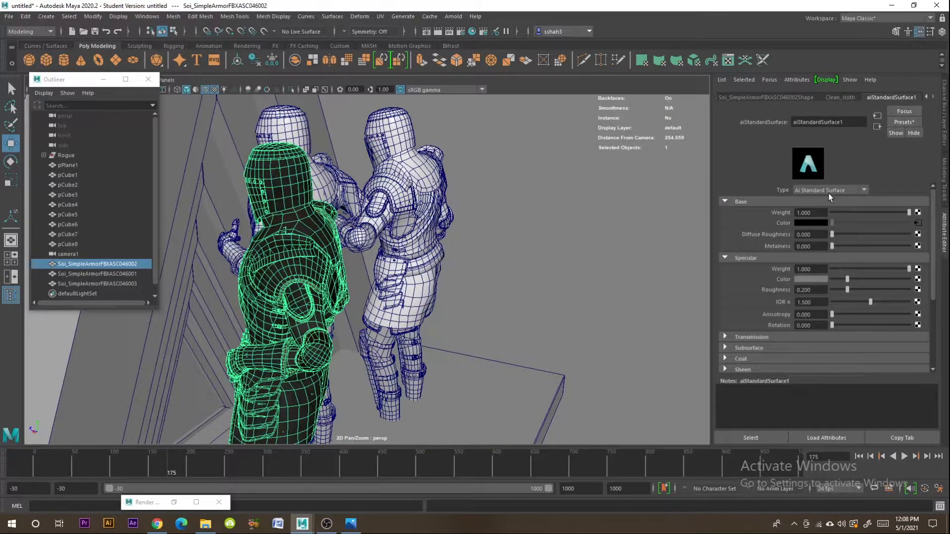
pyautogui.doubleClick(848, 125)
pyautogui.write('Bru')
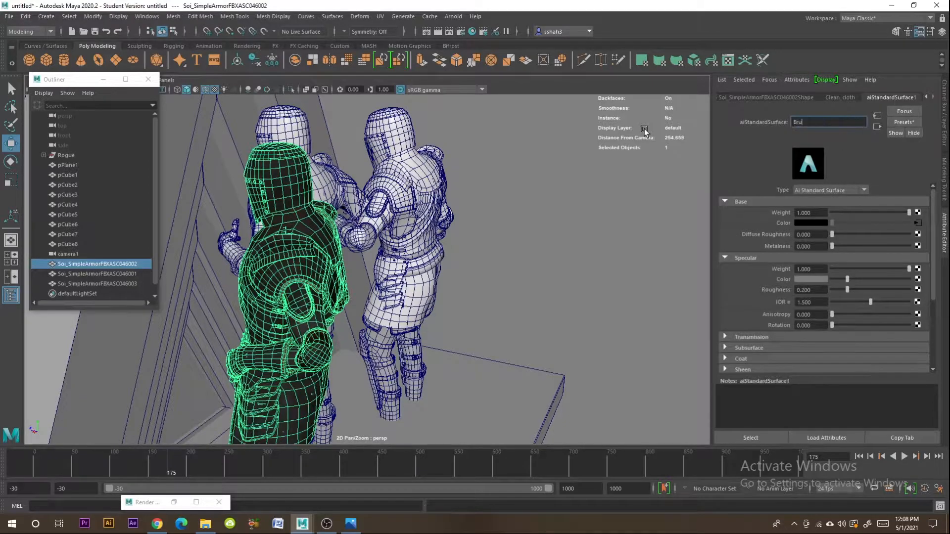
pyautogui.write('shed metal')
pyautogui.press('Return')
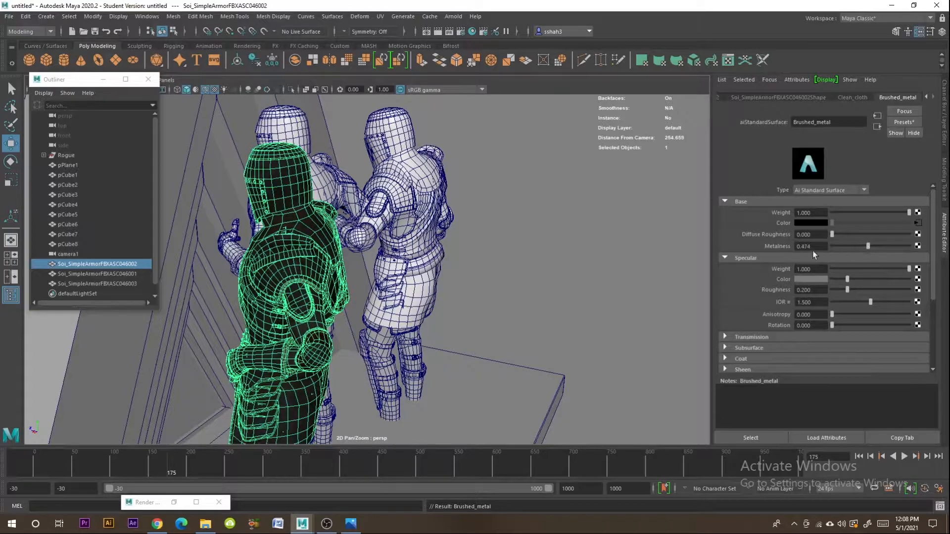
# Step: Select the knight Soi_SimpleArmorFBXASC046003 and change its Armour_Cloth_Battered material type to Ai Standard Surface
pyautogui.click(610, 256)
pyautogui.keyDown('alt'); pyautogui.moveTo(611, 256); pyautogui.dragTo(389, 217); pyautogui.keyUp('alt')
pyautogui.click(389, 217)
pyautogui.click(864, 97)
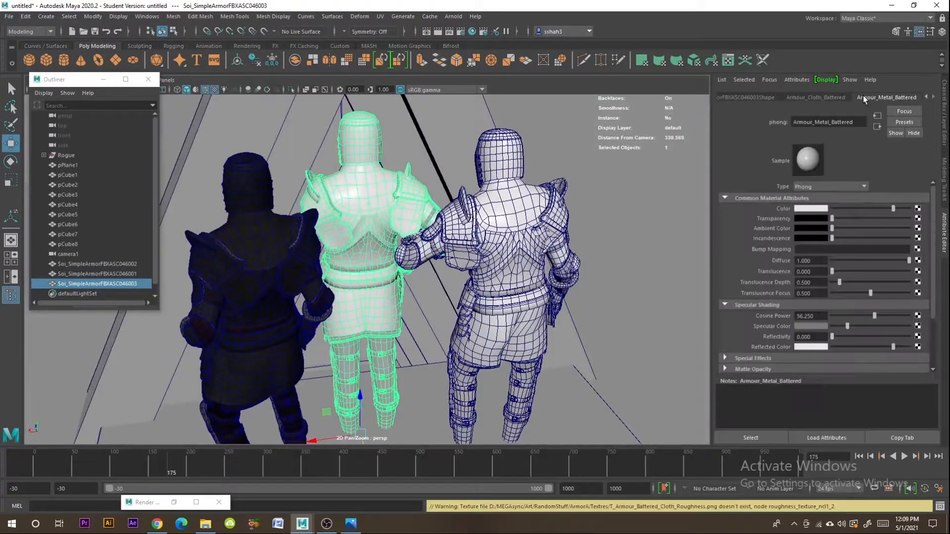
pyautogui.click(836, 98)
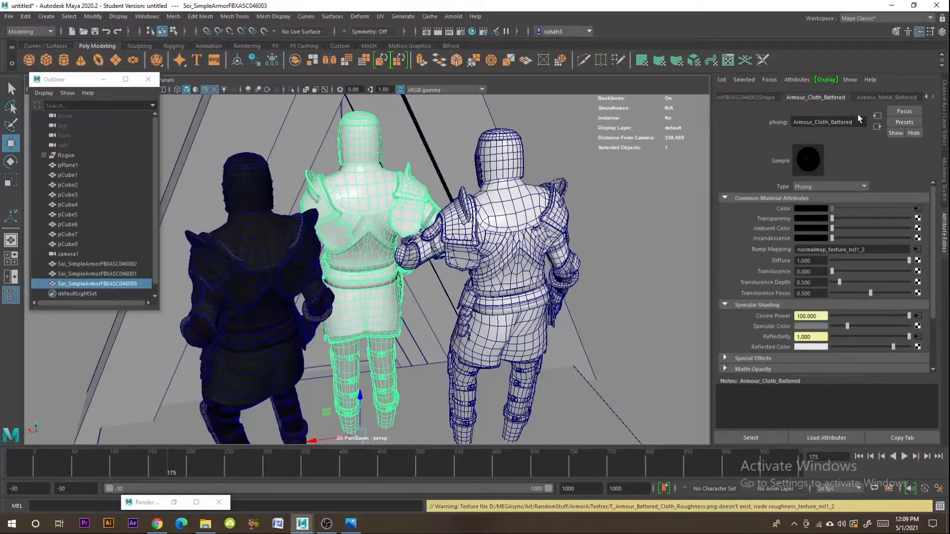
pyautogui.click(828, 191)
pyautogui.click(833, 257)
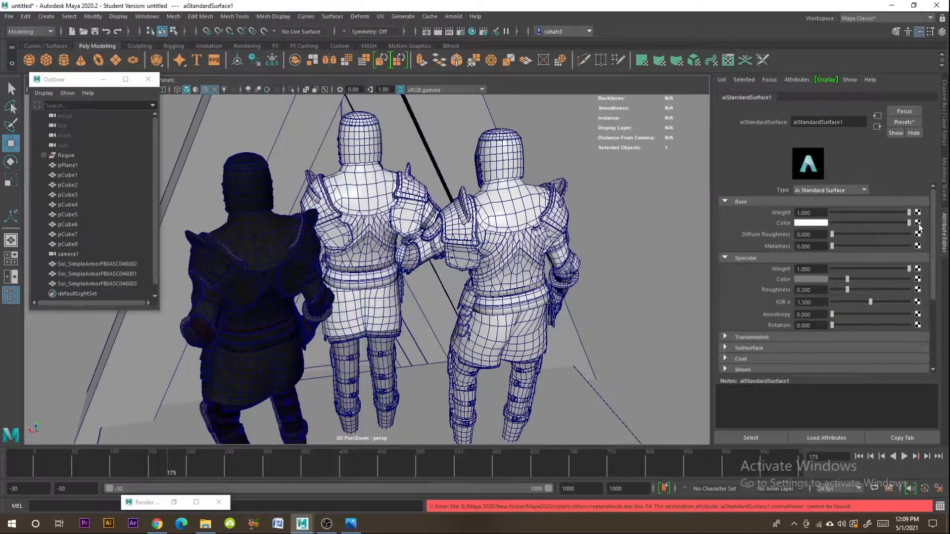
# Step: Connect a File texture to the new cloth material's base color and load T_Armour_Clean_Cloth_BaseColor.jpeg from the textures folder
pyautogui.click(918, 223)
pyautogui.click(546, 212)
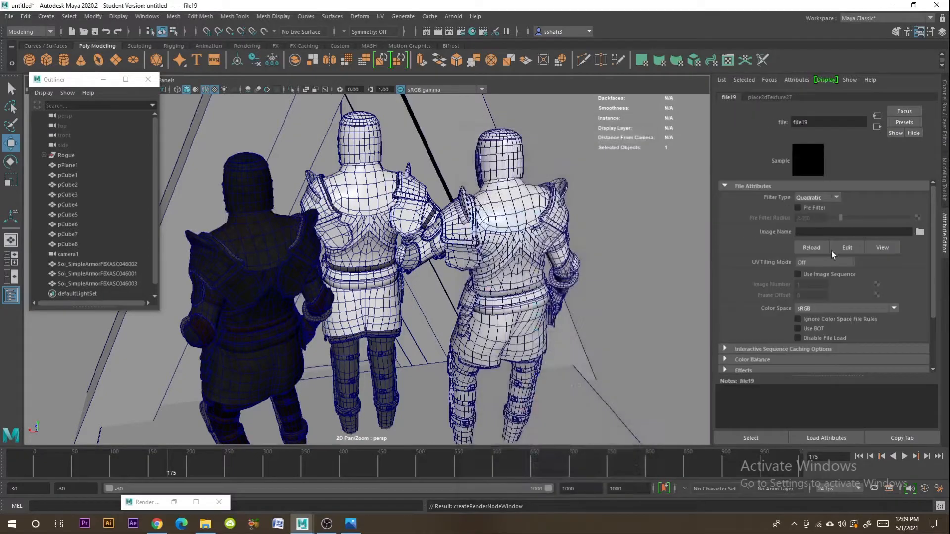
pyautogui.click(919, 232)
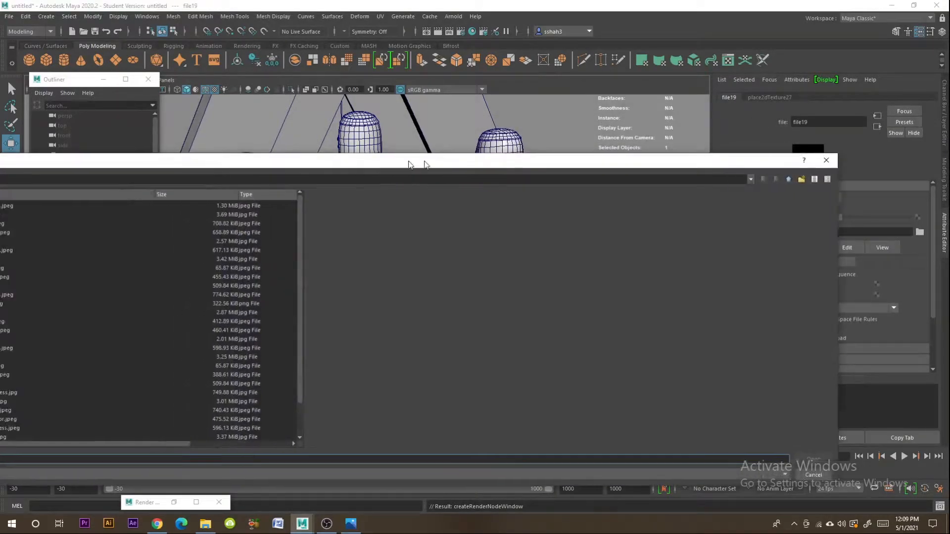
pyautogui.scroll(-2, 147, 369)
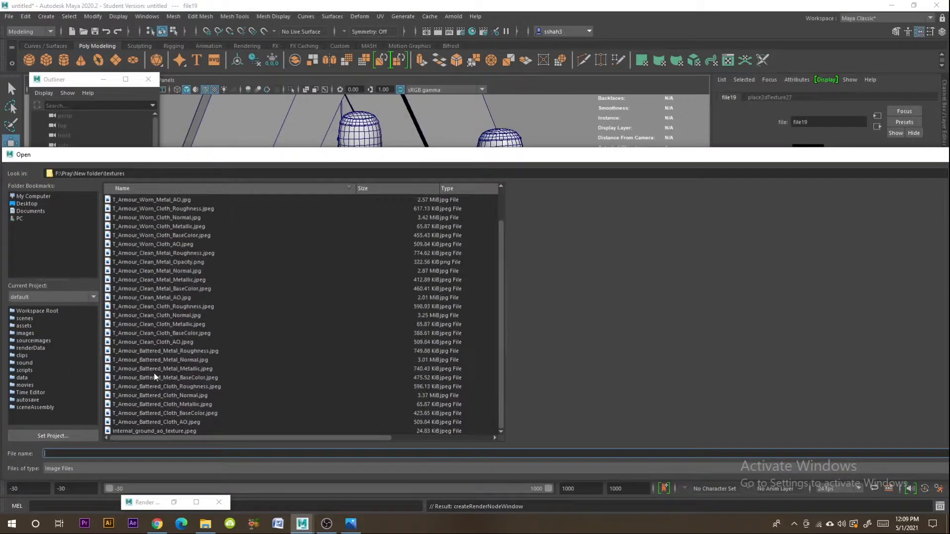
pyautogui.click(174, 336)
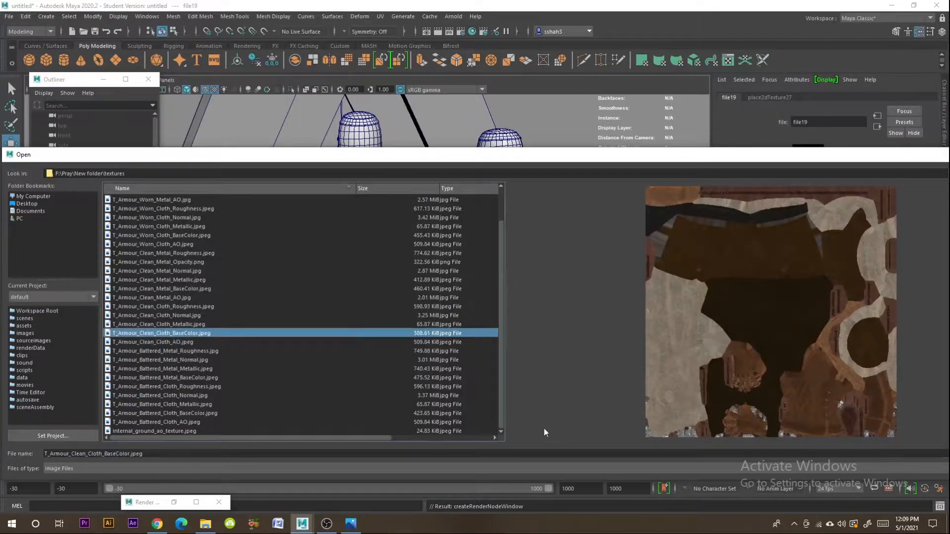
pyautogui.moveTo(770, 158); pyautogui.dragTo(643, 110)
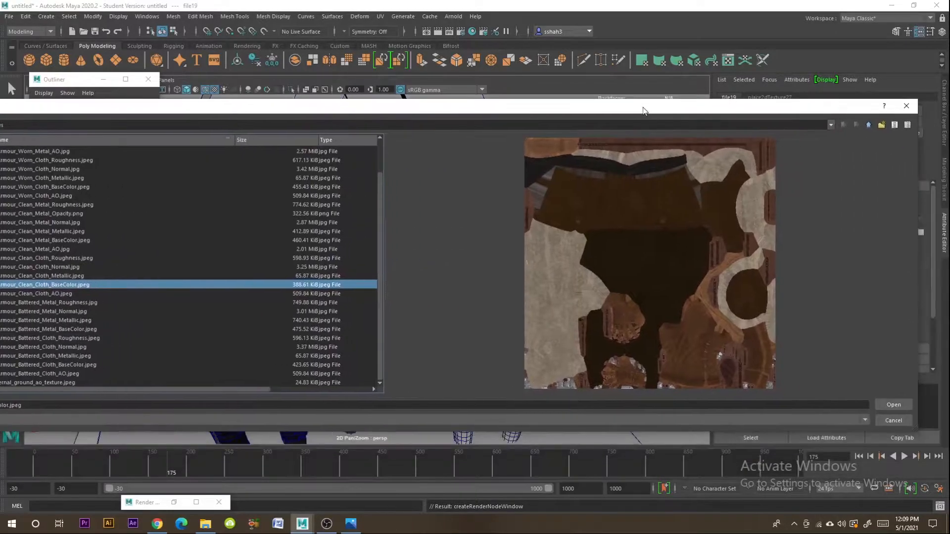
pyautogui.click(894, 405)
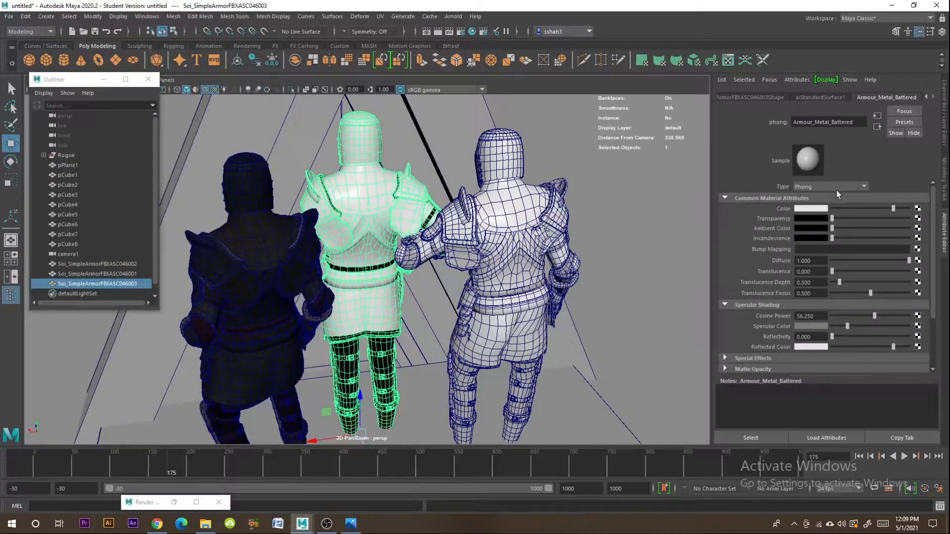
# Step: Change the Armour_Metal_Battered material type of knight Soi_SimpleArmorFBXASC046003 from Phong to Ai Standard Surface
pyautogui.click(836, 189)
pyautogui.scroll(3, 817, 254)
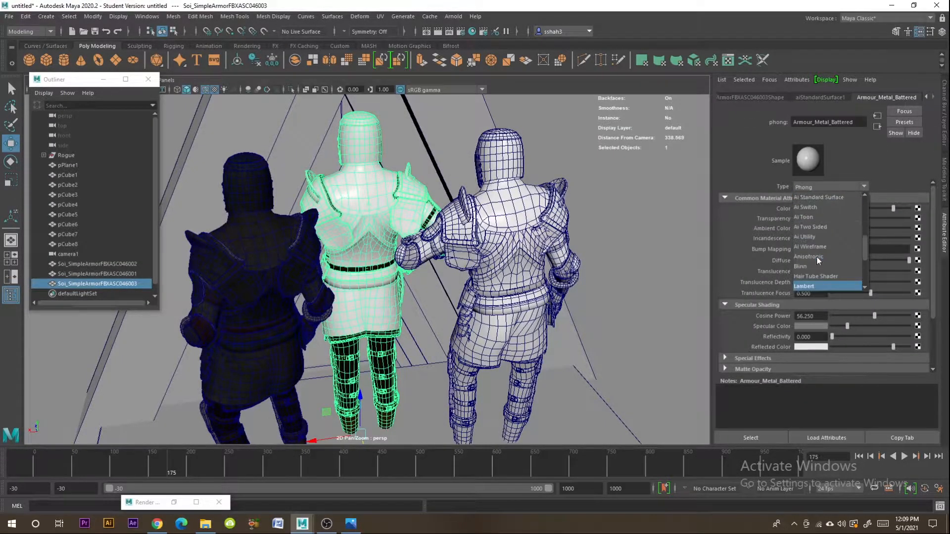
pyautogui.click(824, 198)
# Step: Connect a File texture to the converted metal material's base color and load T_Armour_Clean_Metal_BaseColor.jpeg
pyautogui.click(918, 223)
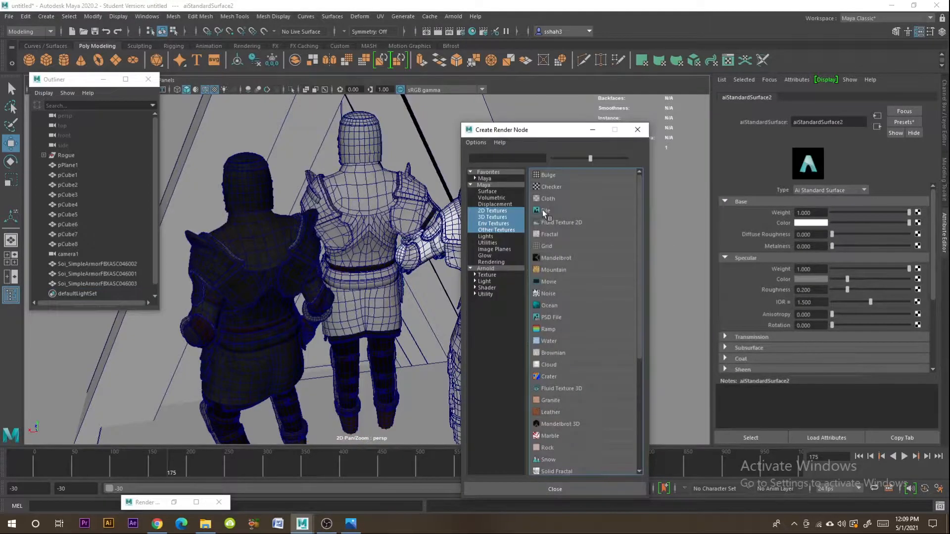
pyautogui.click(544, 210)
pyautogui.click(919, 232)
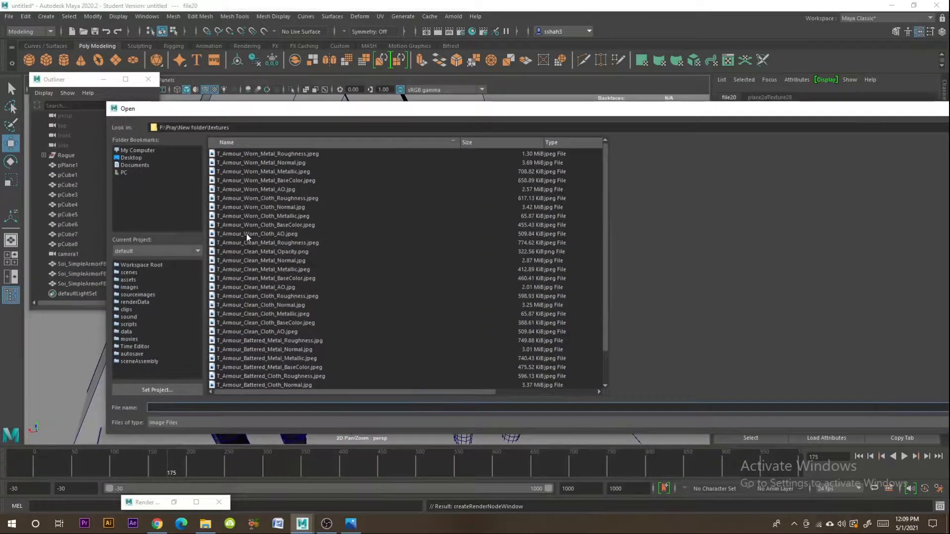
pyautogui.click(245, 234)
pyautogui.click(270, 243)
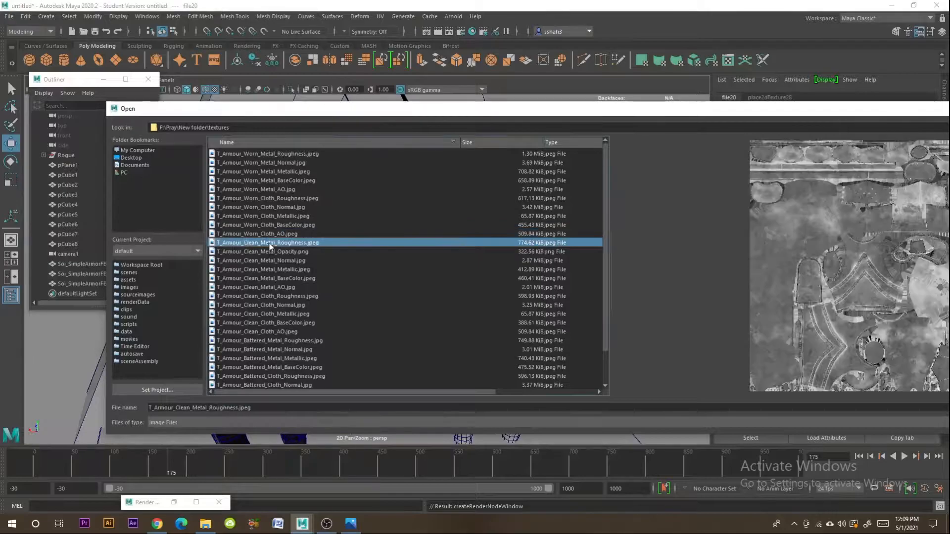
pyautogui.click(287, 277)
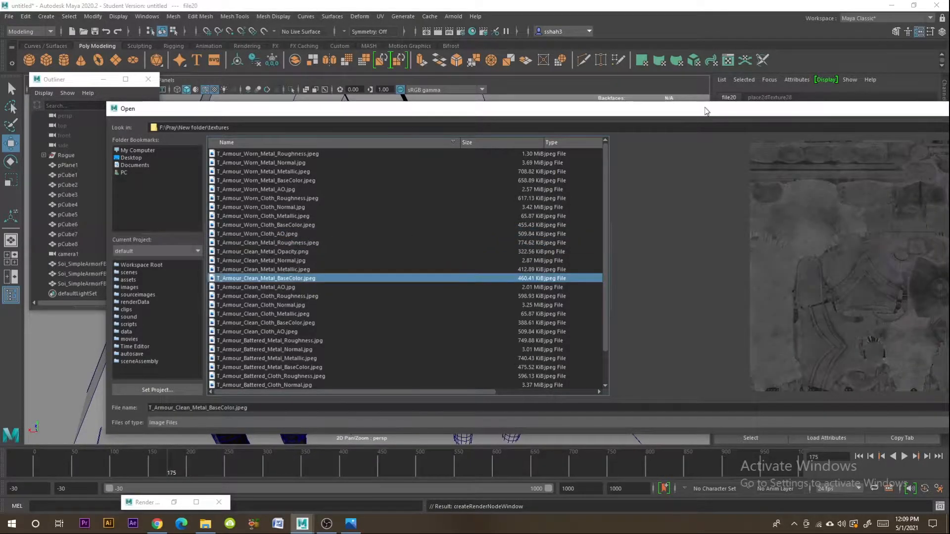
pyautogui.moveTo(707, 111); pyautogui.dragTo(491, 81)
pyautogui.click(889, 378)
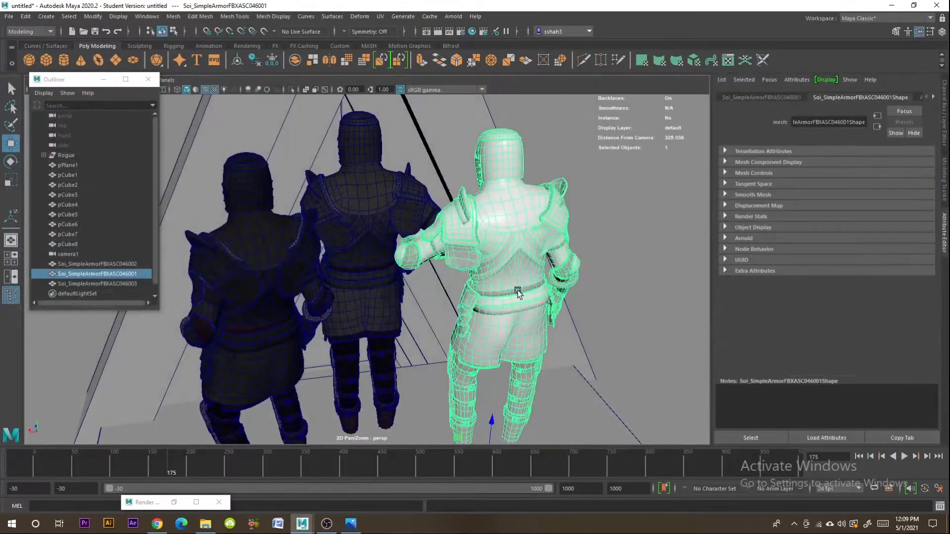
# Step: Select the knight Soi_SimpleArmorFBXASC046001 and change its Armour_Cloth_Worn material type to Ai Standard Surface
pyautogui.click(519, 292)
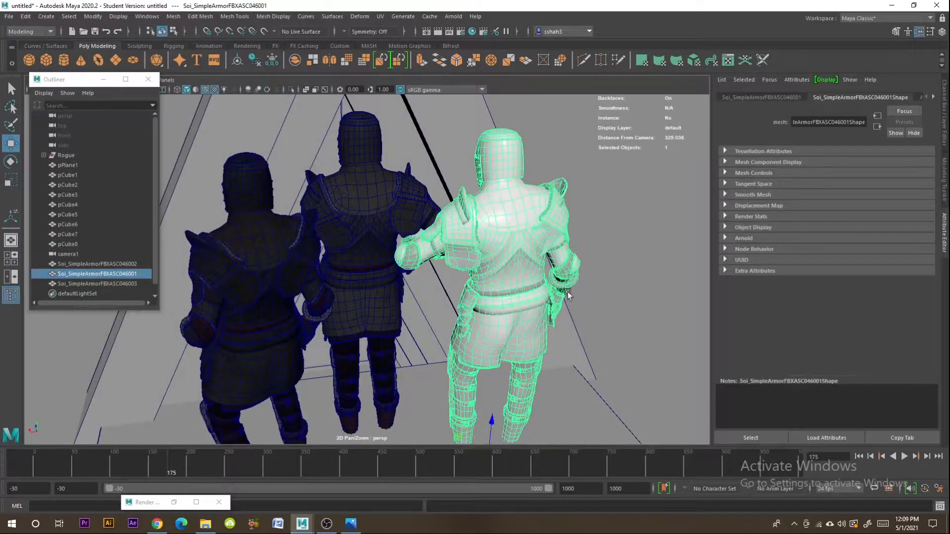
pyautogui.click(882, 95)
pyautogui.click(829, 187)
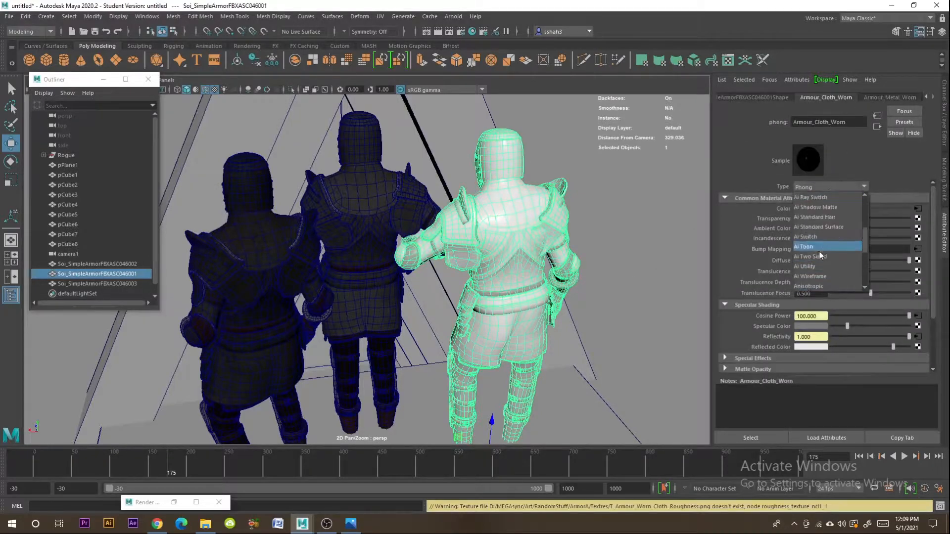
pyautogui.click(826, 226)
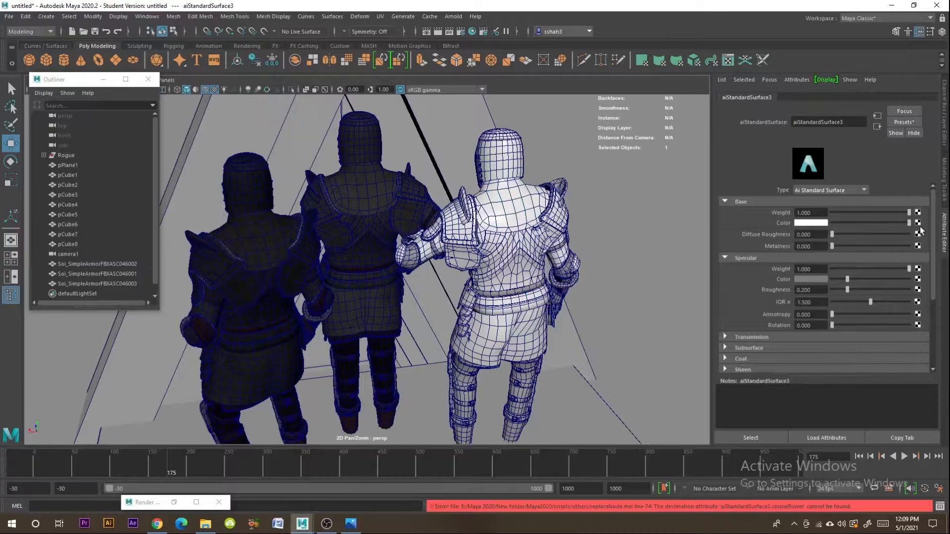
# Step: Connect a File texture to this knight's cloth material base color and load T_Armour_Clean_Cloth_BaseColor.jpeg
pyautogui.click(918, 223)
pyautogui.click(546, 212)
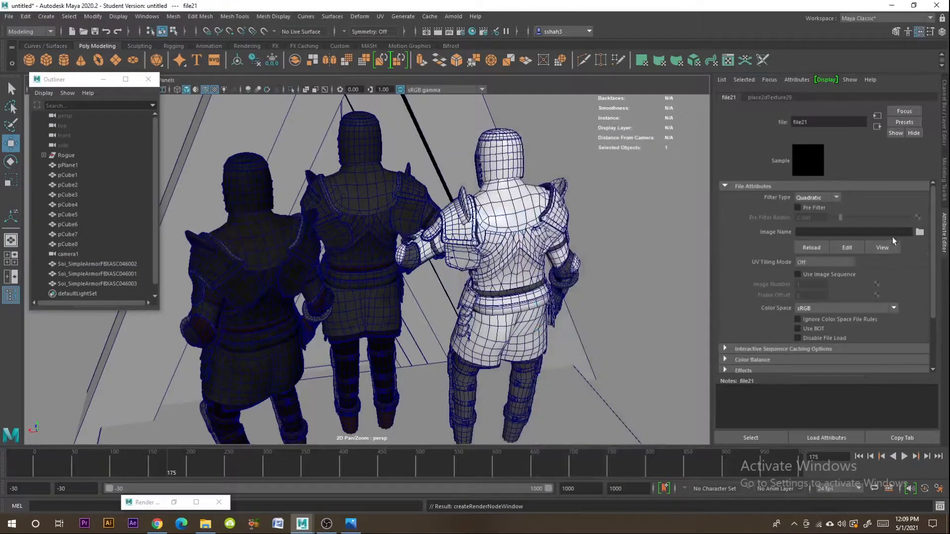
pyautogui.click(919, 232)
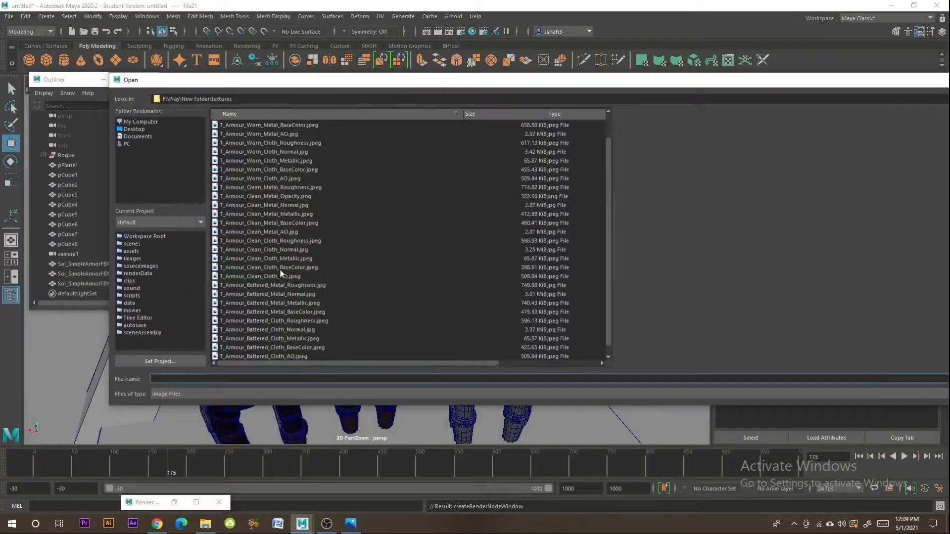
pyautogui.click(292, 339)
pyautogui.scroll(-1, 286, 260)
pyautogui.click(281, 241)
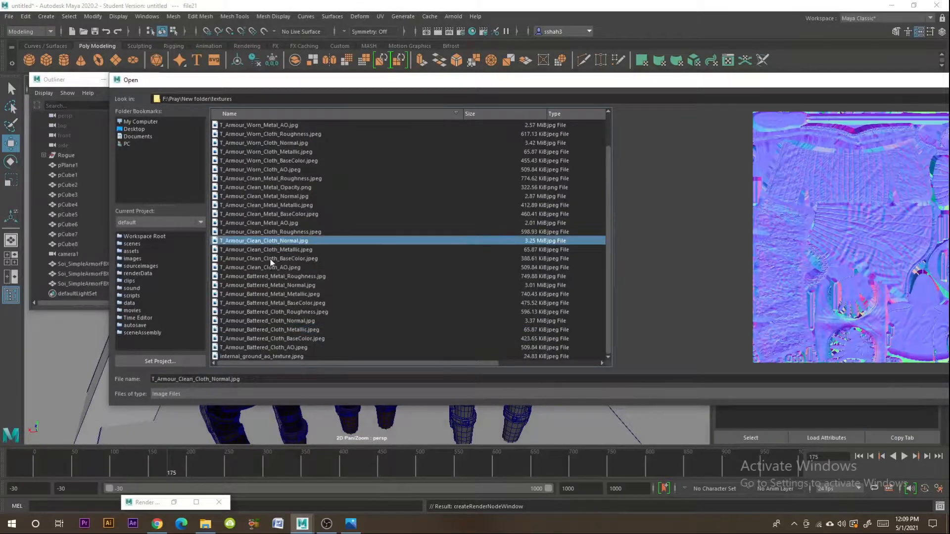
pyautogui.click(272, 258)
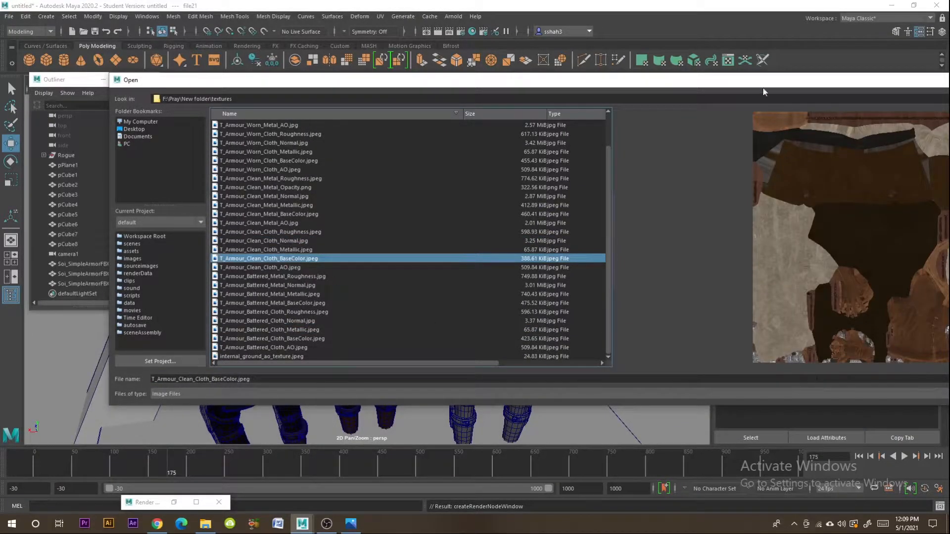
pyautogui.moveTo(765, 91); pyautogui.dragTo(552, 106)
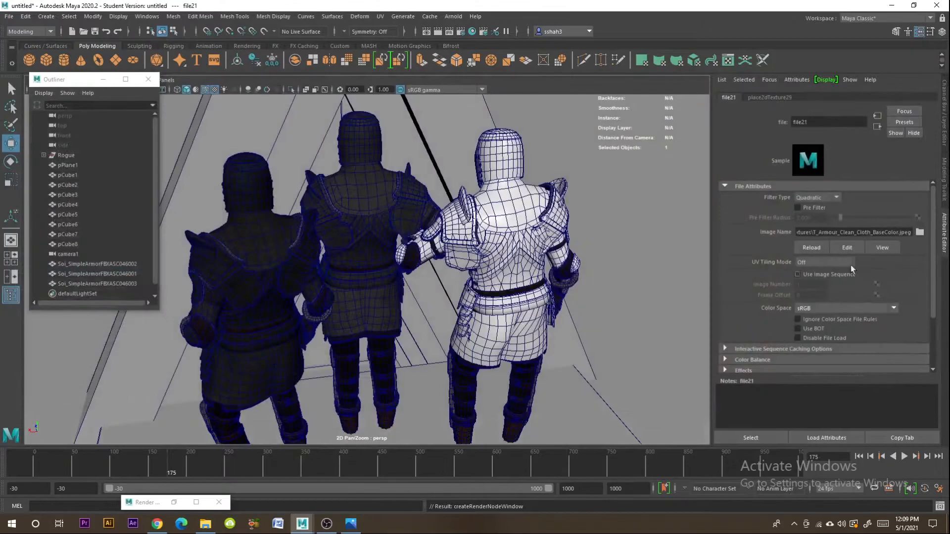
# Step: Reselect the knight Soi_SimpleArmorFBXASC046001 and lower its cloth material's specular weight to about 0.1
pyautogui.click(533, 390)
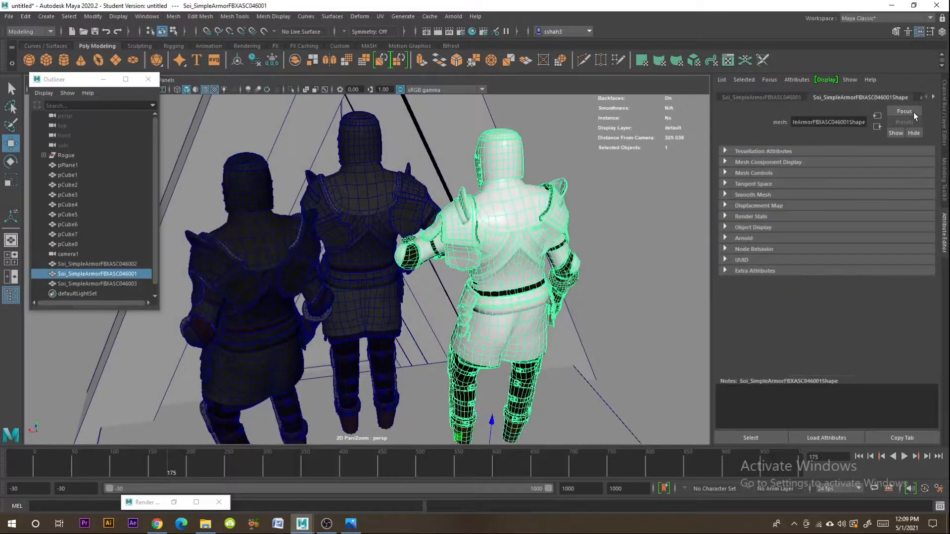
pyautogui.scroll(-2, 861, 94)
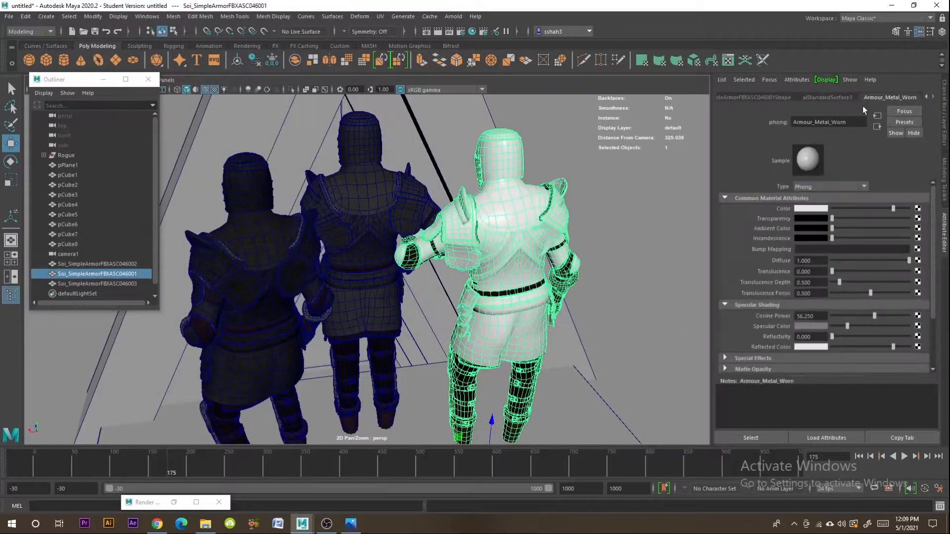
pyautogui.click(830, 100)
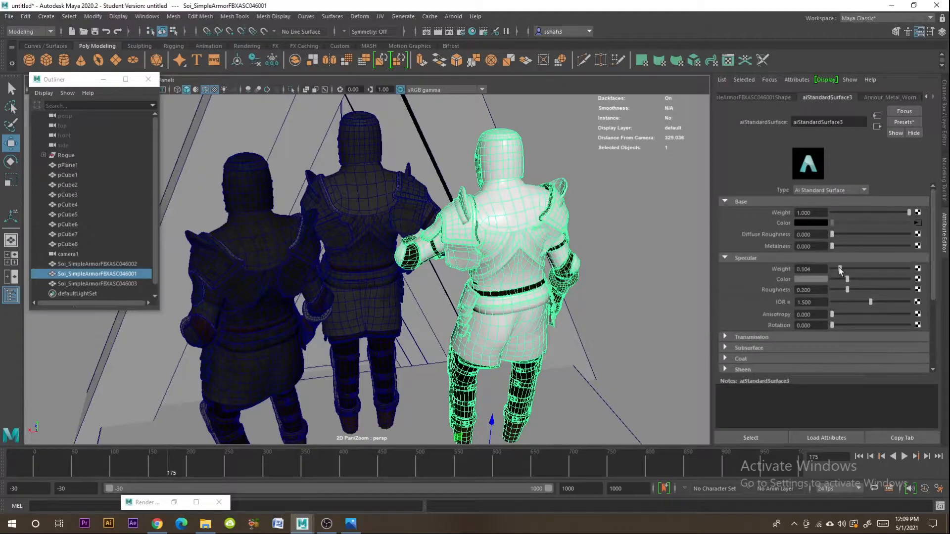
# Step: Change the knight's Armour_Metal_Worn material type to Ai Standard Surface and raise its base weight to 1.000
pyautogui.click(891, 96)
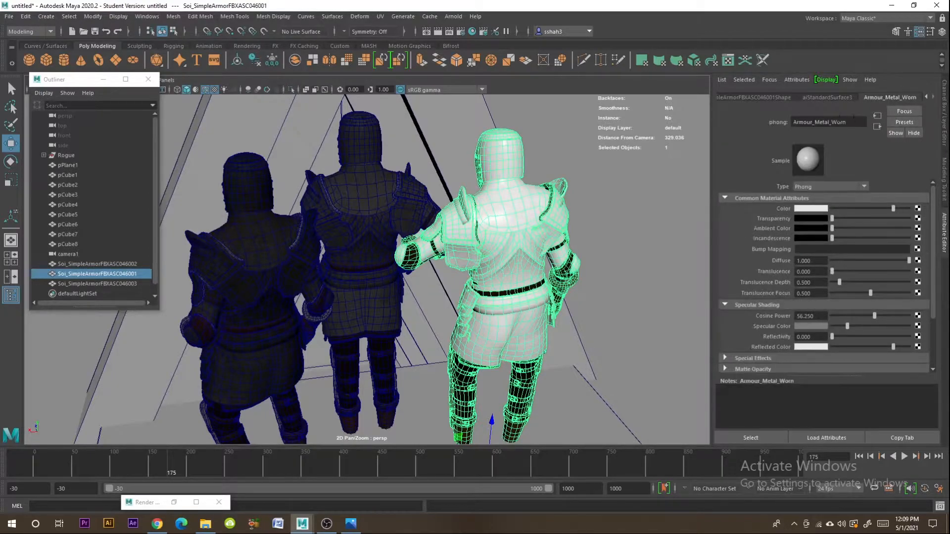
pyautogui.click(831, 188)
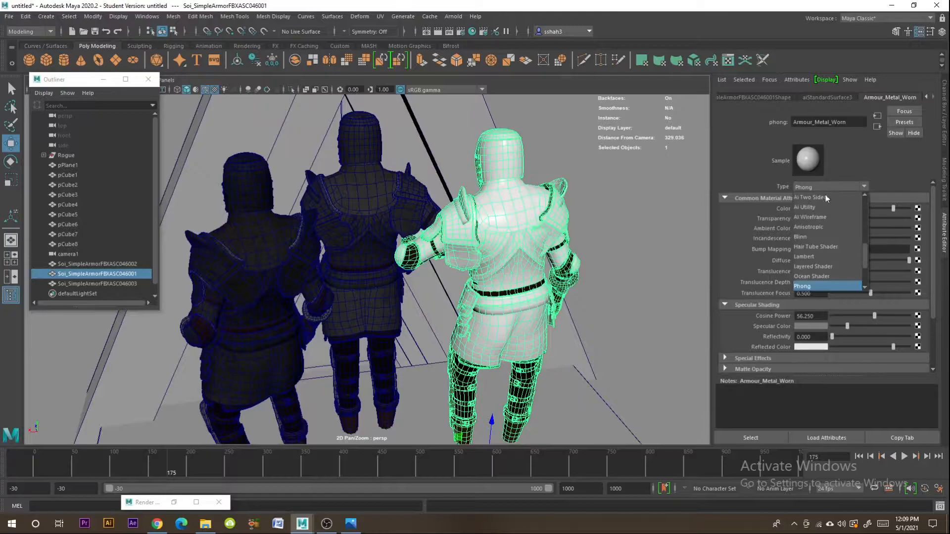
pyautogui.scroll(3, 823, 265)
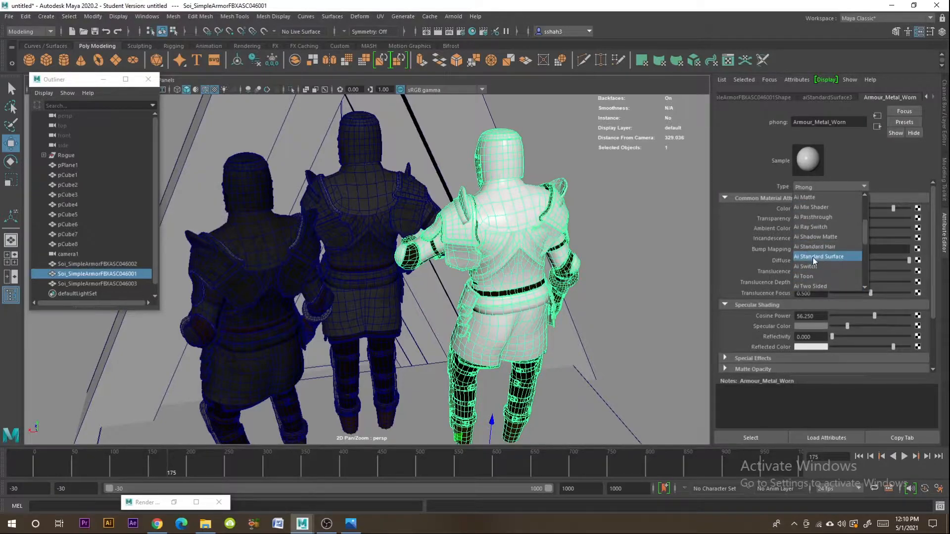
pyautogui.click(814, 257)
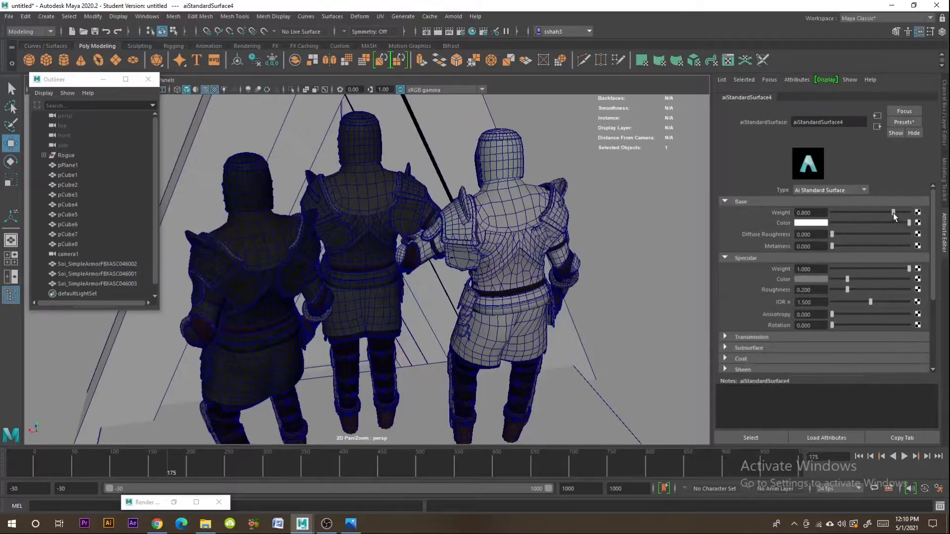
pyautogui.moveTo(893, 213); pyautogui.dragTo(910, 213)
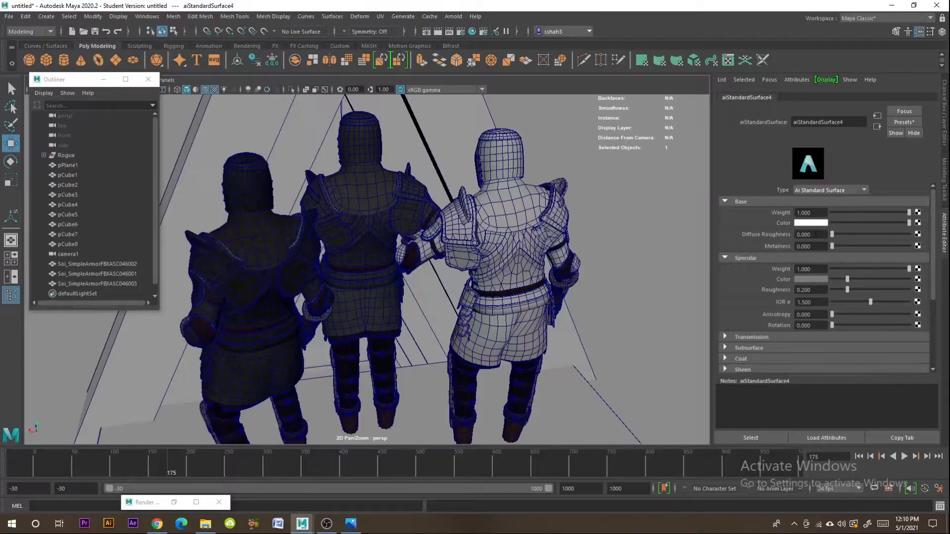
# Step: Connect a File texture to the knight's metal material base color and open its image file browser
pyautogui.click(918, 222)
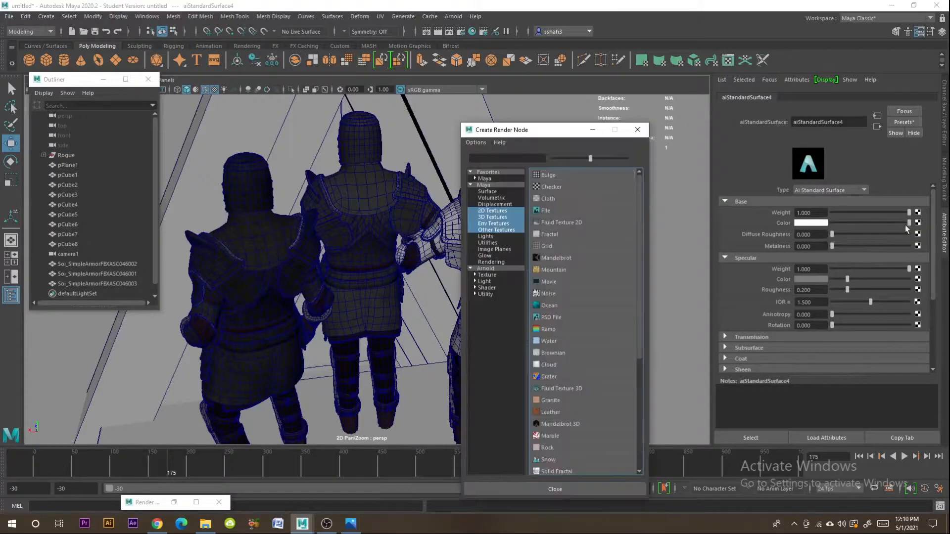
pyautogui.click(551, 212)
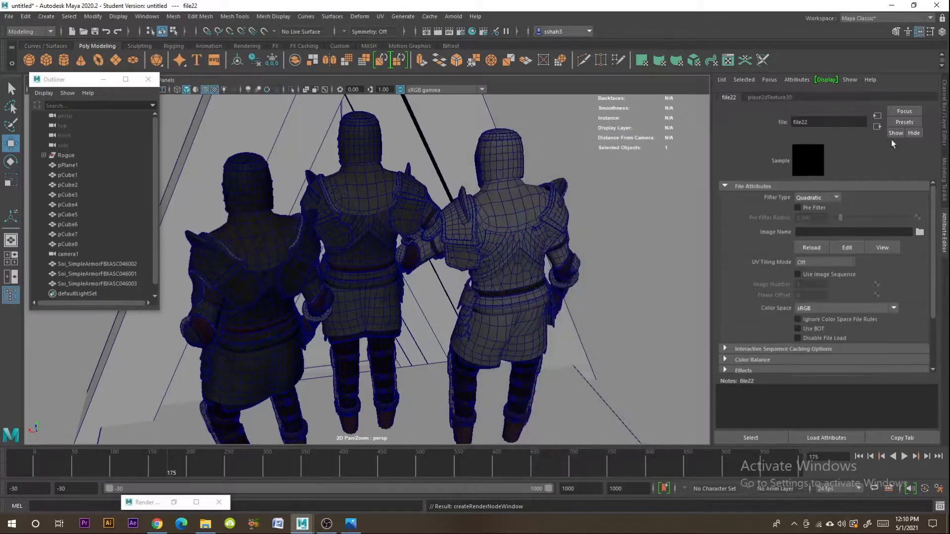
pyautogui.click(878, 126)
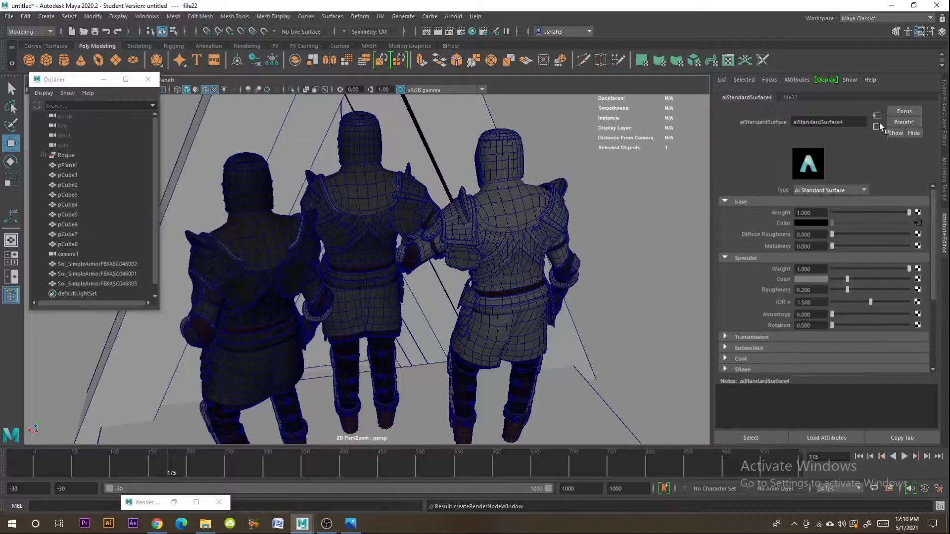
pyautogui.click(919, 224)
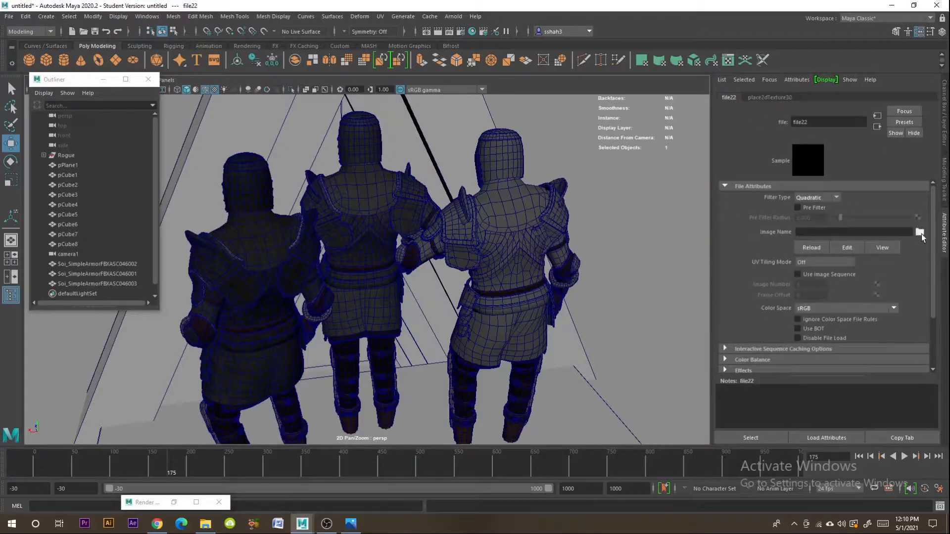
pyautogui.click(919, 232)
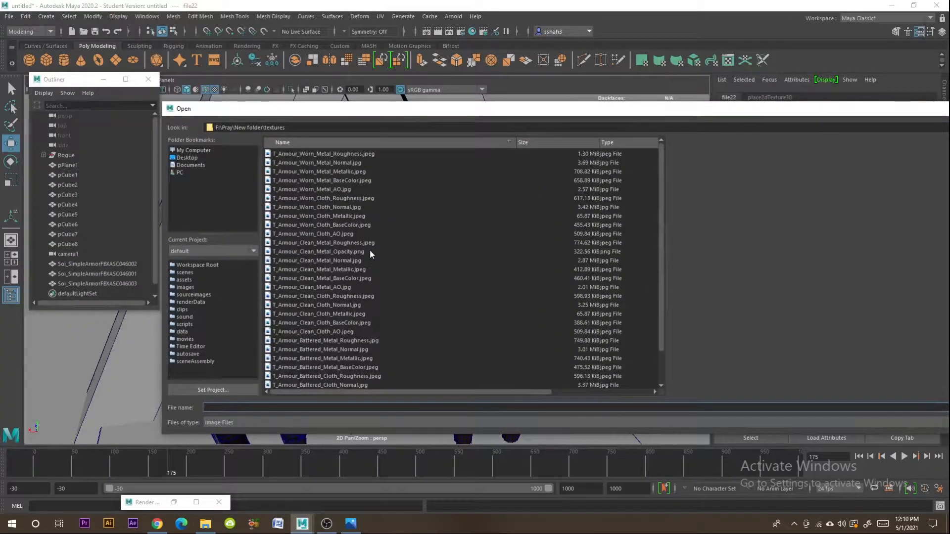
# Step: Preview the battered metal and cloth texture images in the textures folder, including T_Armour_Battered_Cloth_BaseColor.jpeg
pyautogui.click(348, 361)
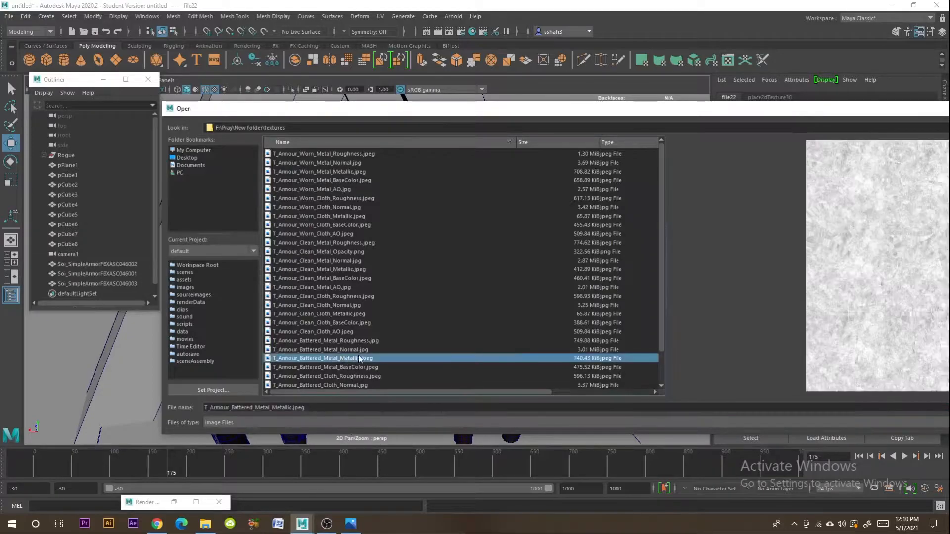
pyautogui.click(357, 350)
pyautogui.click(358, 376)
pyautogui.scroll(-2, 354, 385)
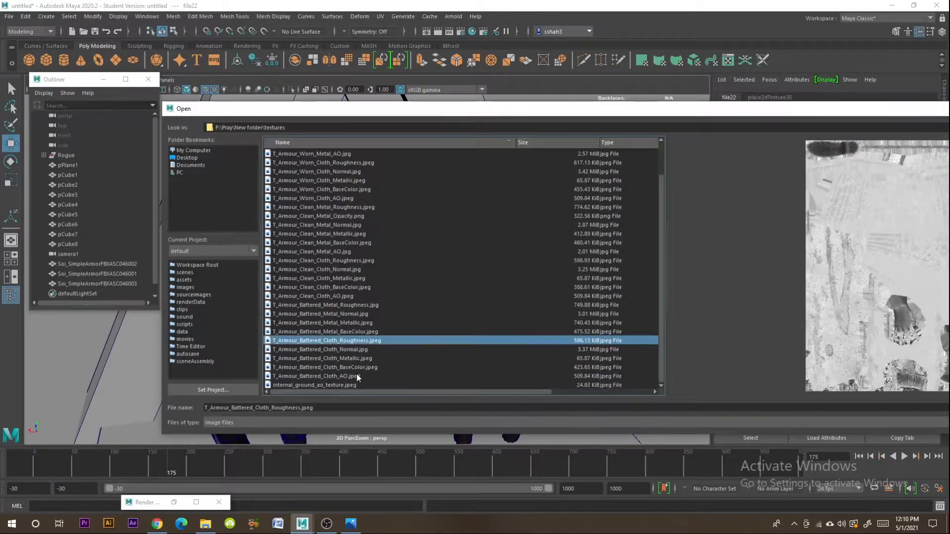
pyautogui.click(356, 367)
pyautogui.moveTo(694, 112); pyautogui.dragTo(492, 110)
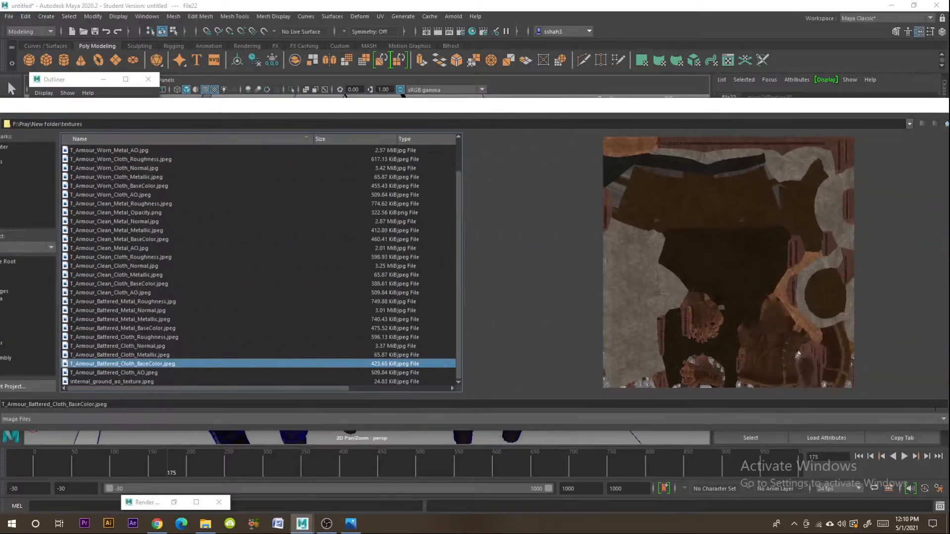
pyautogui.moveTo(808, 108); pyautogui.dragTo(592, 106)
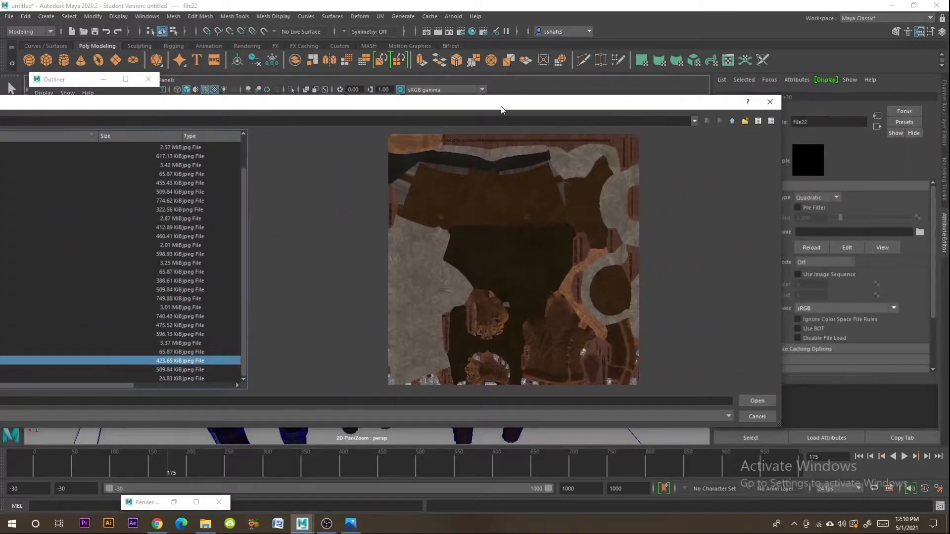
pyautogui.moveTo(501, 110); pyautogui.dragTo(891, 147)
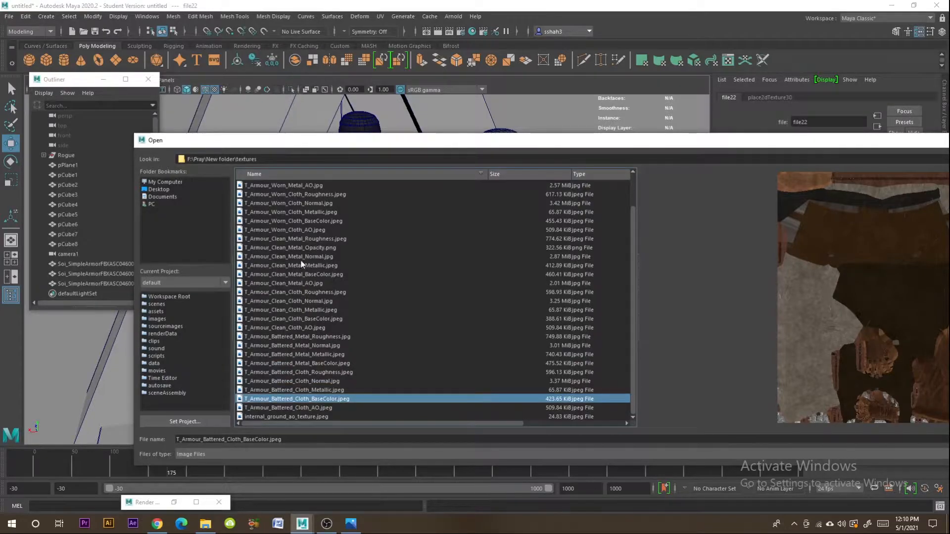
# Step: Compare the worn and clean armour textures and load T_Armour_Clean_Metal_BaseColor.jpeg as the metal base color image
pyautogui.click(304, 238)
pyautogui.click(304, 212)
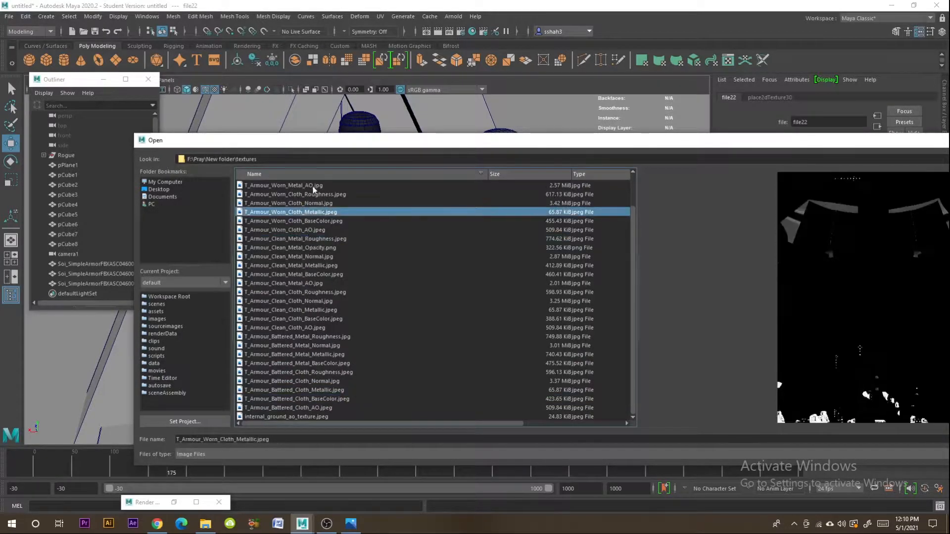
pyautogui.click(303, 185)
pyautogui.click(300, 266)
pyautogui.click(310, 247)
pyautogui.click(311, 268)
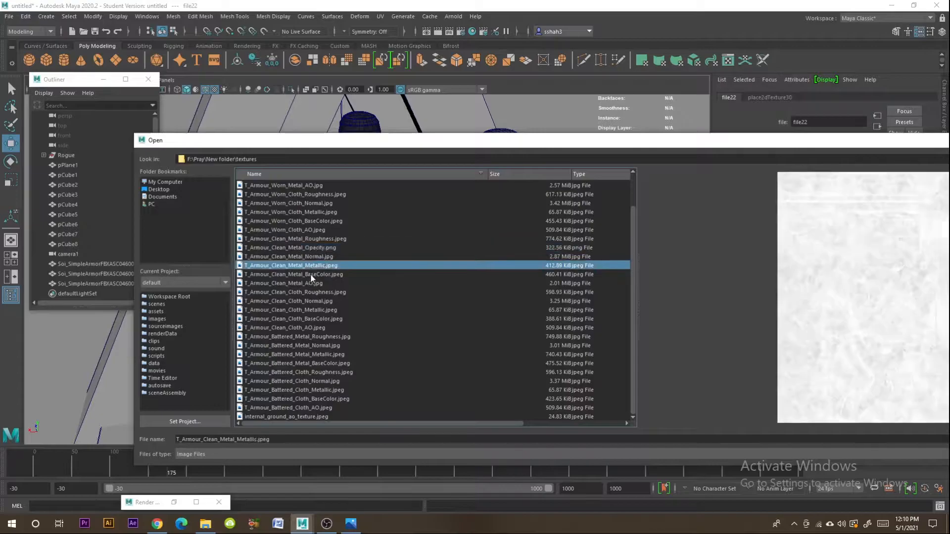
pyautogui.click(310, 274)
pyautogui.moveTo(646, 144); pyautogui.dragTo(360, 137)
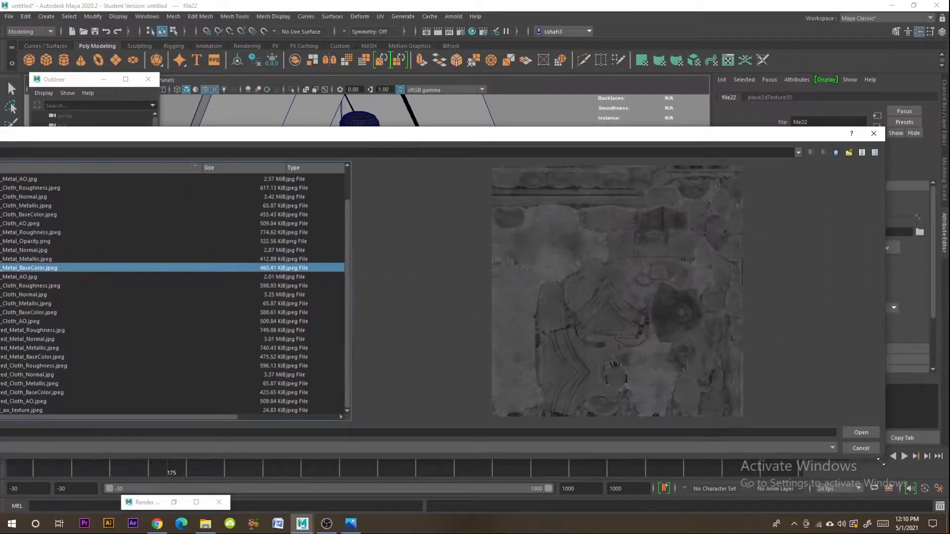
pyautogui.click(866, 437)
# Step: Select the three knights Soi_SimpleArmorFBXASC046001, 046002 and 046003 and group them
pyautogui.click(608, 316)
pyautogui.keyDown('alt'); pyautogui.moveTo(486, 355); pyautogui.dragTo(530, 371); pyautogui.keyUp('alt')
pyautogui.click(388, 289)
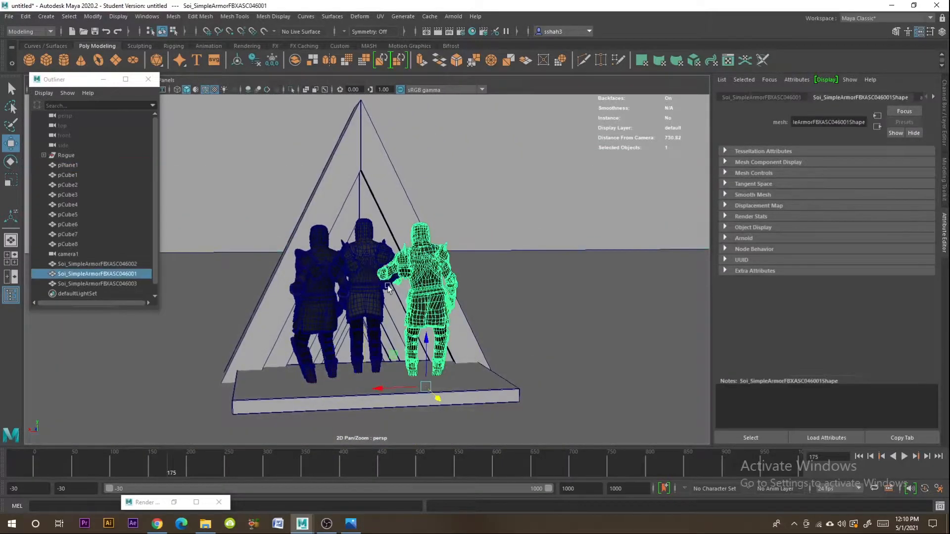
pyautogui.click(112, 265)
pyautogui.keyDown('ctrl'); pyautogui.click(109, 274); pyautogui.keyUp('ctrl')
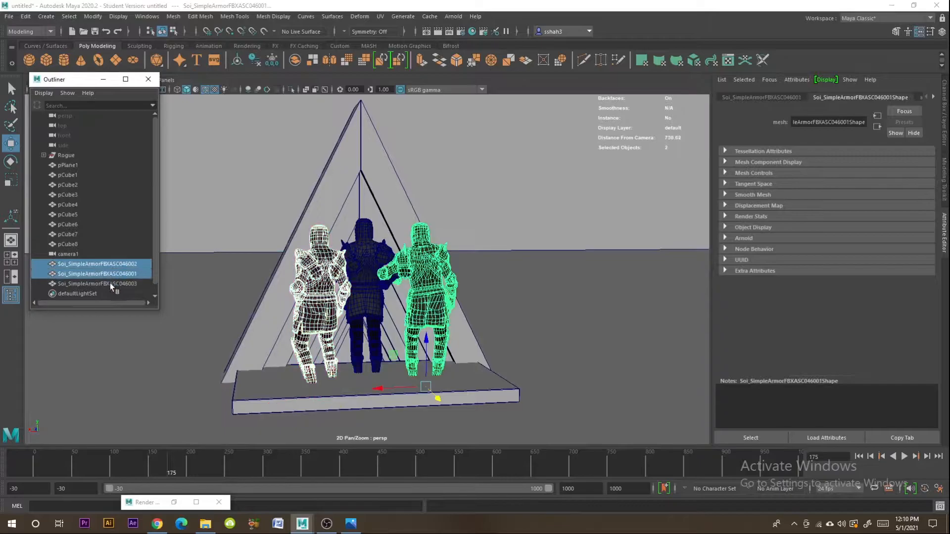
pyautogui.keyDown('ctrl'); pyautogui.click(110, 283); pyautogui.keyUp('ctrl')
pyautogui.hotkey('ctrl', 'g')
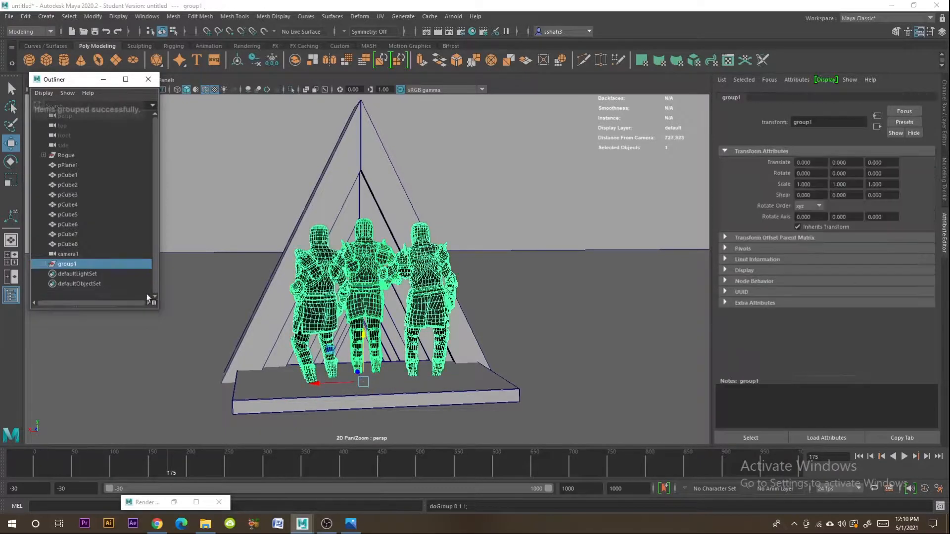
# Step: Rename the new knight group as Knights and minimize the Outliner
pyautogui.doubleClick(64, 263)
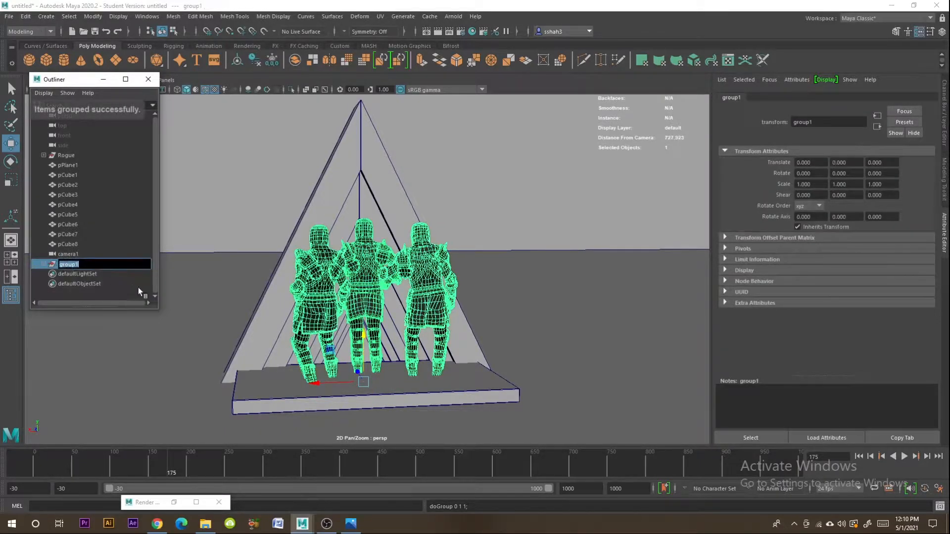
pyautogui.write('Knighrts')
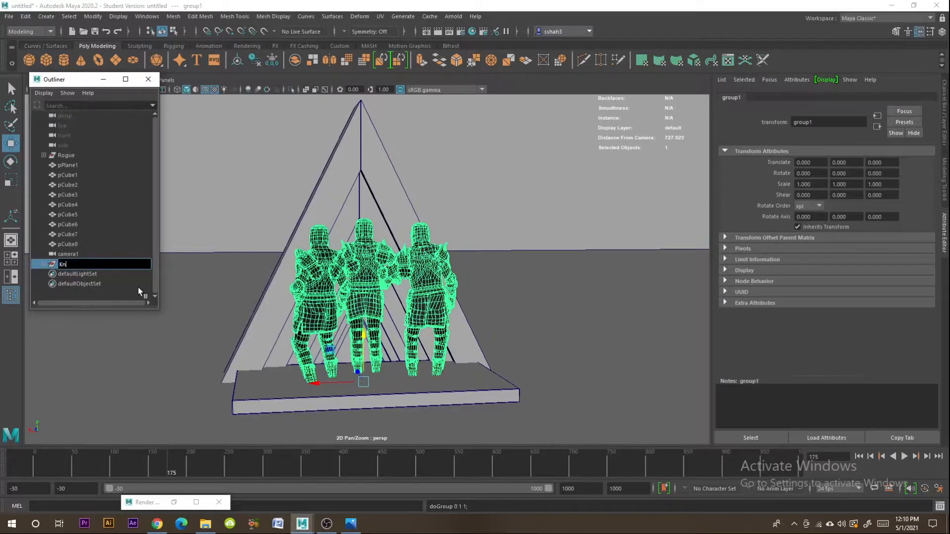
pyautogui.press('BackSpace')
pyautogui.press('BackSpace')
pyautogui.press('BackSpace')
pyautogui.write('ts')
pyautogui.press('Return')
pyautogui.click(102, 79)
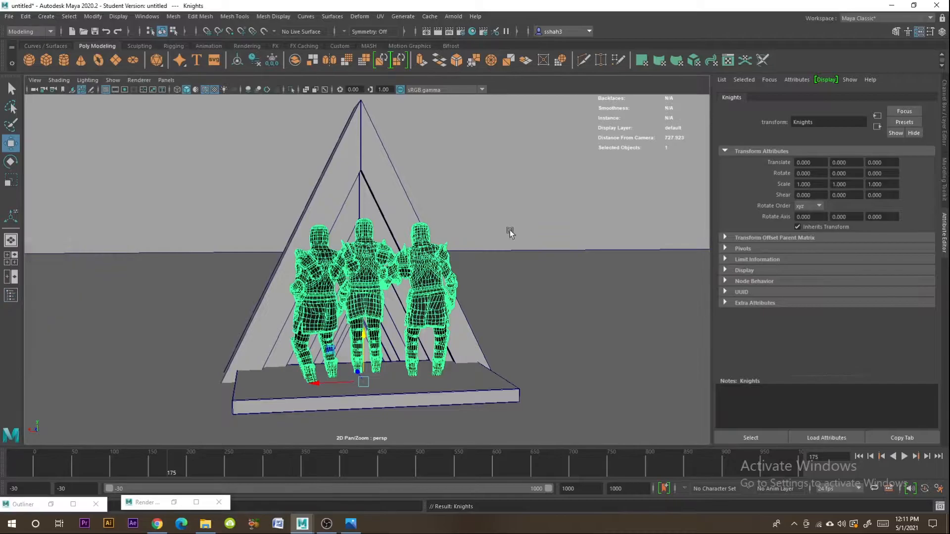
# Step: Pick individual knights in the scene and move up the hierarchy to select their parent group Knights
pyautogui.click(527, 215)
pyautogui.keyDown('alt'); pyautogui.moveTo(488, 261); pyautogui.dragTo(460, 299); pyautogui.keyUp('alt')
pyautogui.click(352, 310)
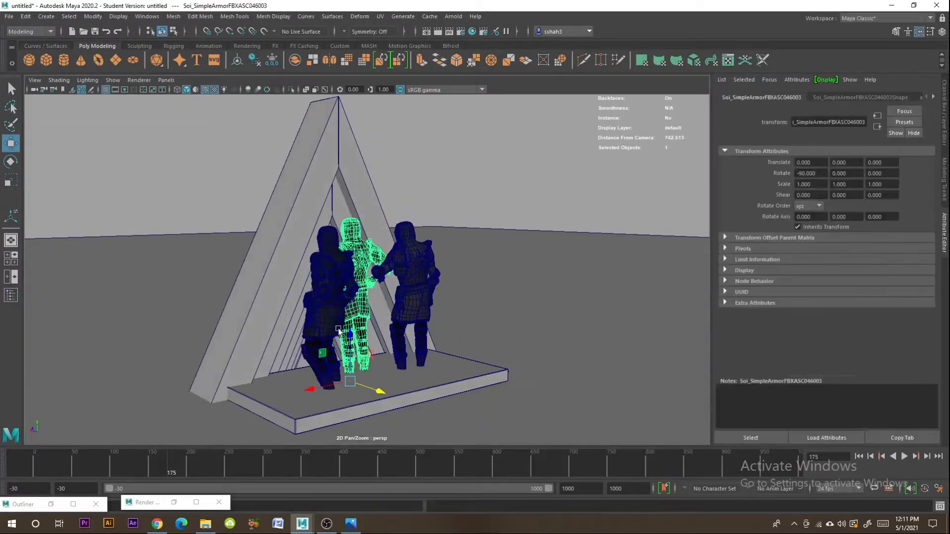
pyautogui.press('Up')
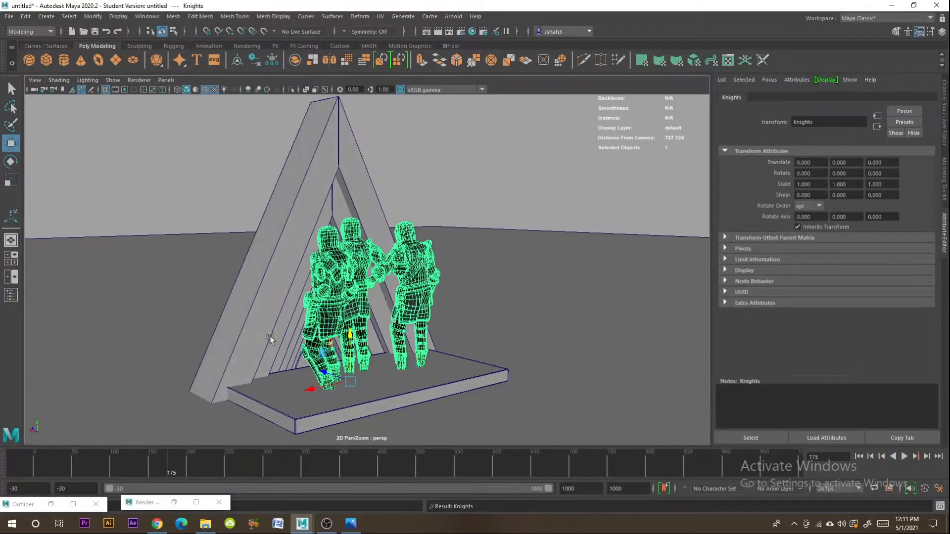
pyautogui.click(353, 301)
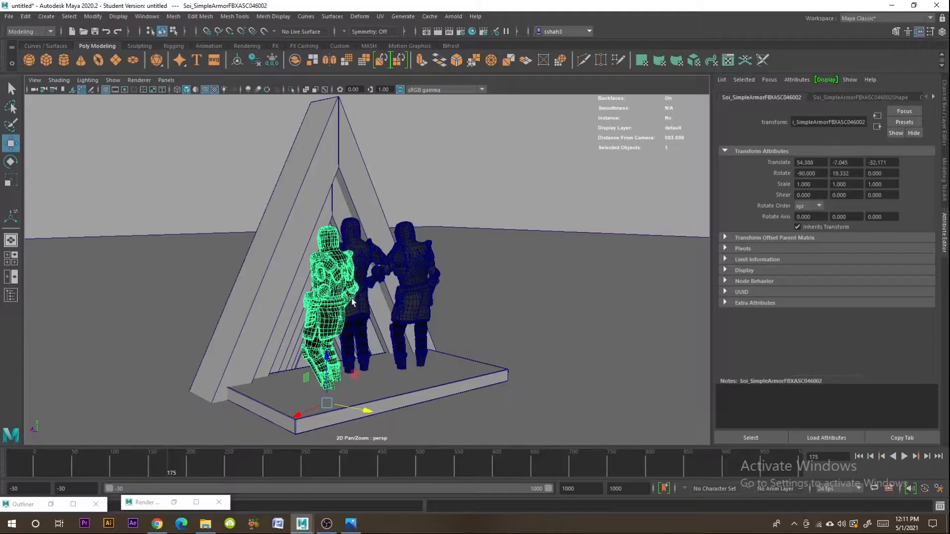
pyautogui.click(420, 288)
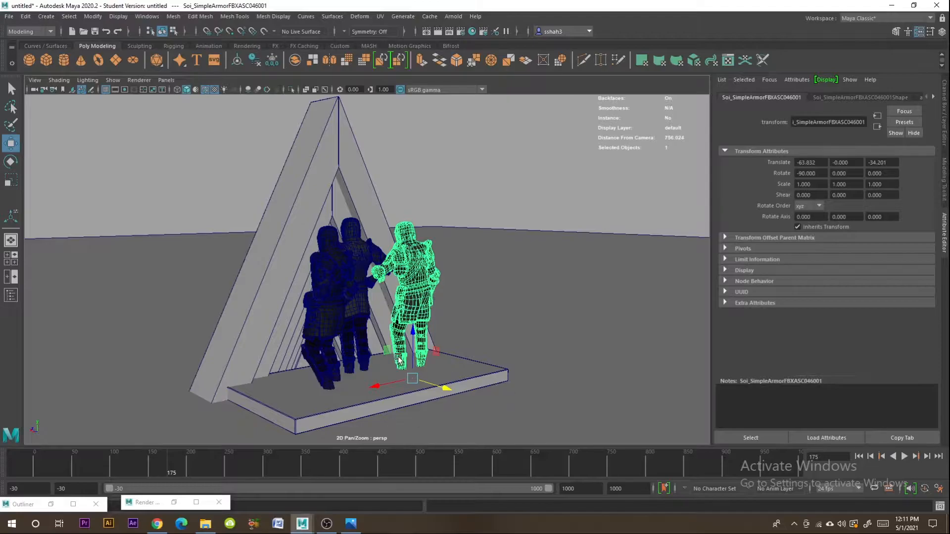
pyautogui.press('Up')
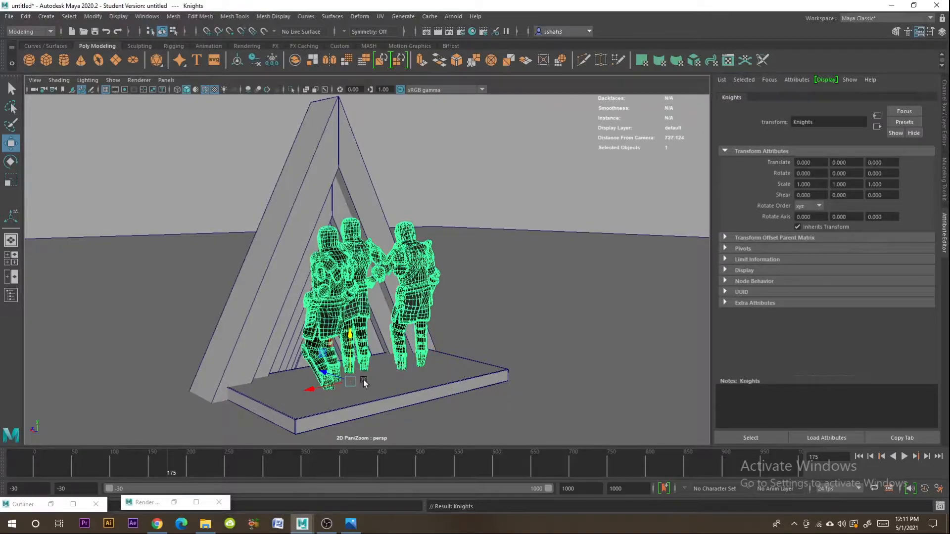
# Step: Move the Knights group off the platform to stand in front of the temple, at about -339 in Z
pyautogui.keyDown('alt'); pyautogui.moveTo(422, 370); pyautogui.dragTo(419, 324, button='middle'); pyautogui.keyUp('alt')
pyautogui.moveTo(325, 330); pyautogui.dragTo(540, 389)
pyautogui.keyDown('alt'); pyautogui.moveTo(541, 389); pyautogui.dragTo(502, 378); pyautogui.keyUp('alt')
pyautogui.keyDown('alt'); pyautogui.moveTo(503, 377); pyautogui.dragTo(448, 306, button='middle'); pyautogui.keyUp('alt')
pyautogui.keyDown('alt'); pyautogui.moveTo(493, 309); pyautogui.dragTo(453, 298); pyautogui.keyUp('alt')
pyautogui.keyDown('alt'); pyautogui.moveTo(453, 298); pyautogui.dragTo(495, 362, button='middle'); pyautogui.keyUp('alt')
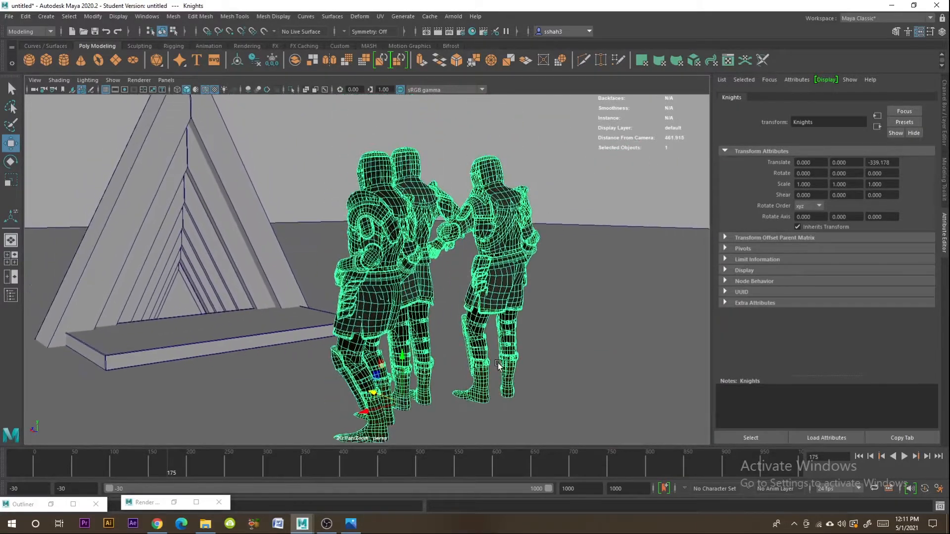
pyautogui.keyDown('alt'); pyautogui.moveTo(509, 347); pyautogui.dragTo(380, 365); pyautogui.keyUp('alt')
pyautogui.scroll(-5, 494, 350)
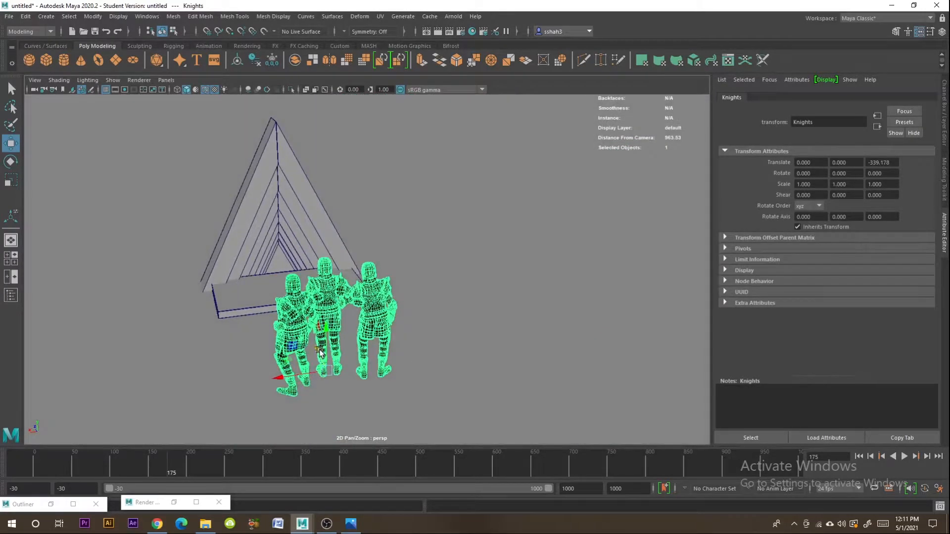
# Step: Look through camera1 to check how the knights are framed against the temple
pyautogui.click(167, 80)
pyautogui.moveTo(210, 91)
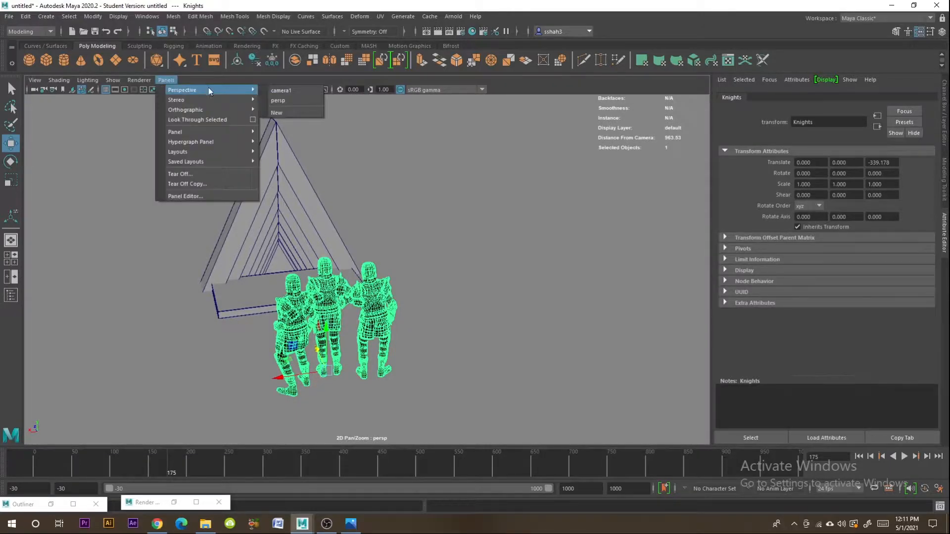
pyautogui.click(278, 91)
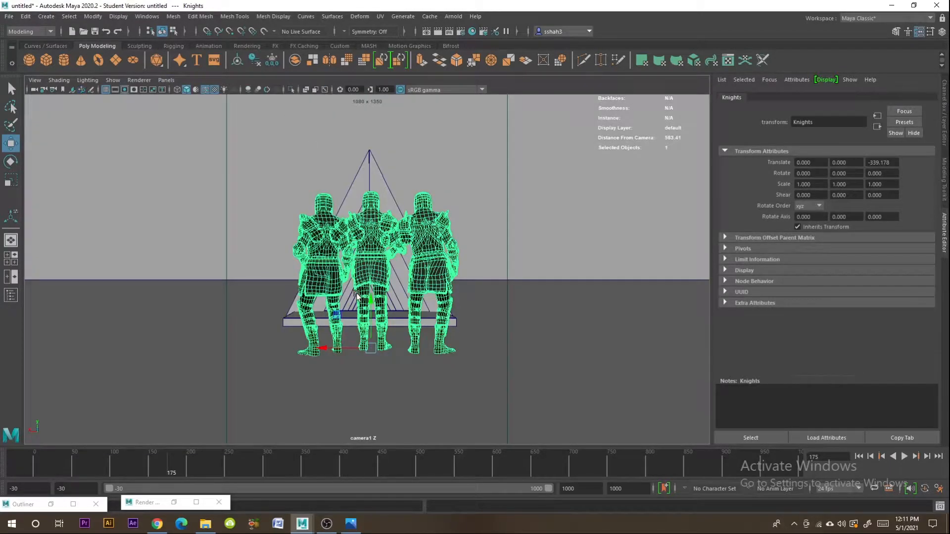
# Step: Set up two side-by-side views, with persp in one and camera1 in the other
pyautogui.click(11, 259)
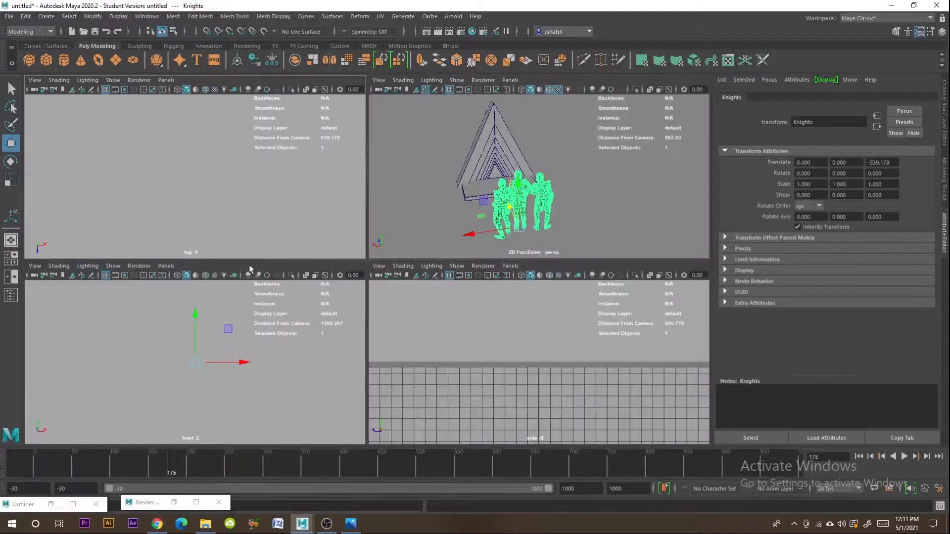
pyautogui.click(11, 277)
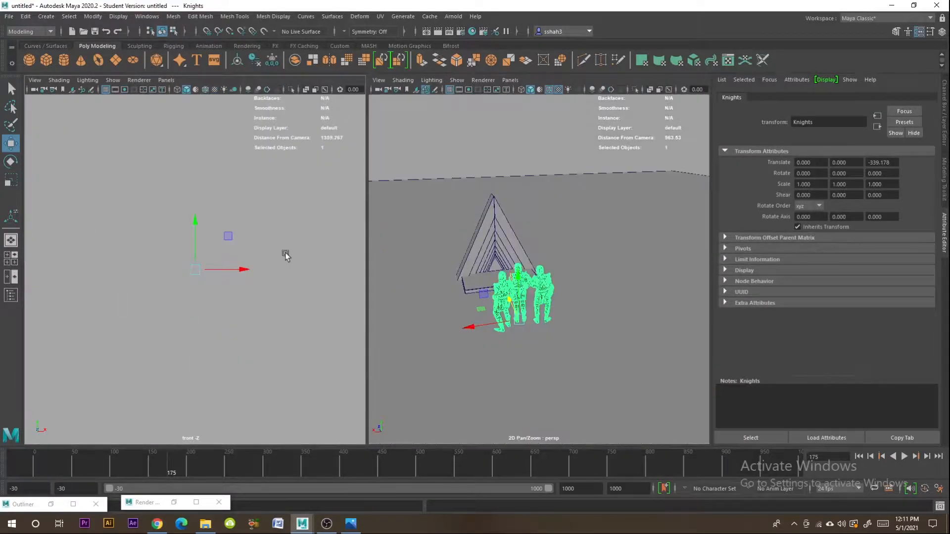
pyautogui.click(164, 80)
pyautogui.moveTo(210, 90)
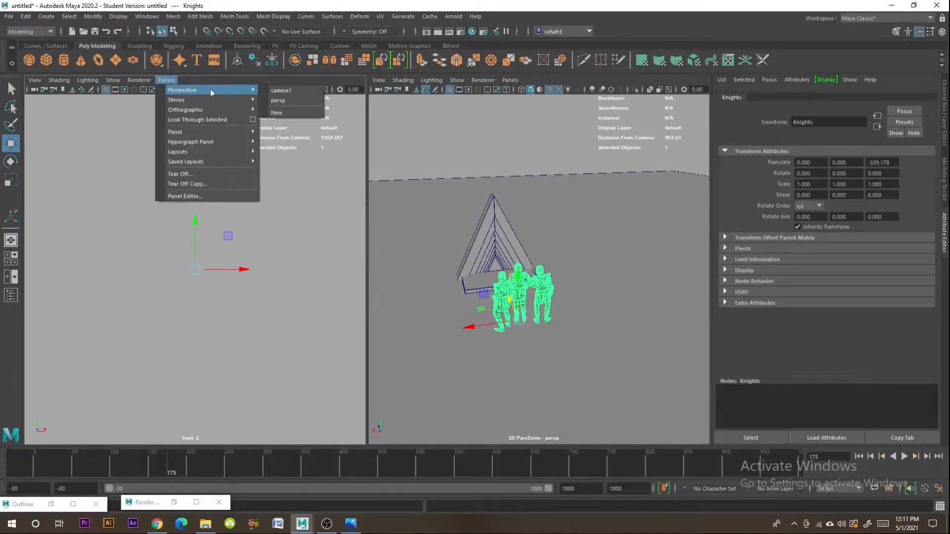
pyautogui.click(285, 100)
pyautogui.keyDown('alt'); pyautogui.moveTo(213, 268); pyautogui.dragTo(250, 269); pyautogui.keyUp('alt')
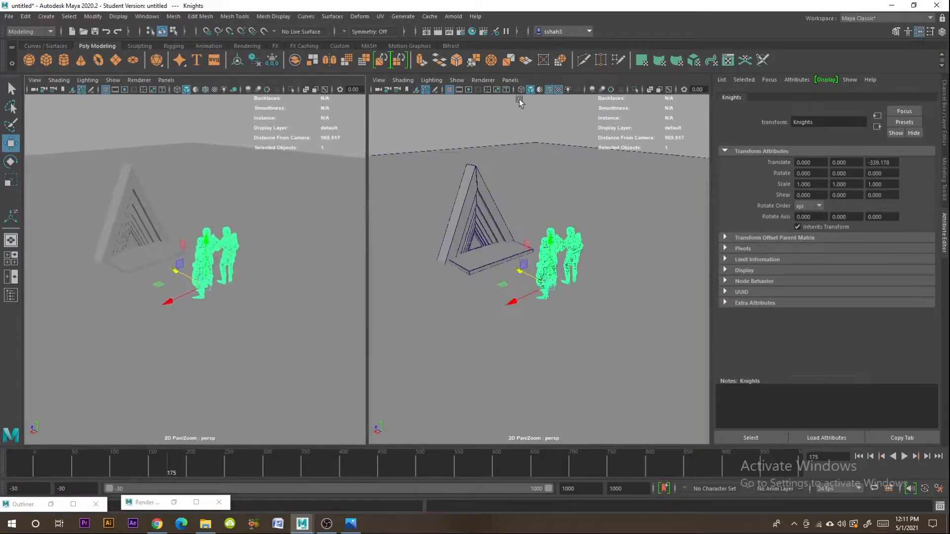
pyautogui.click(511, 80)
pyautogui.moveTo(525, 90)
pyautogui.click(635, 88)
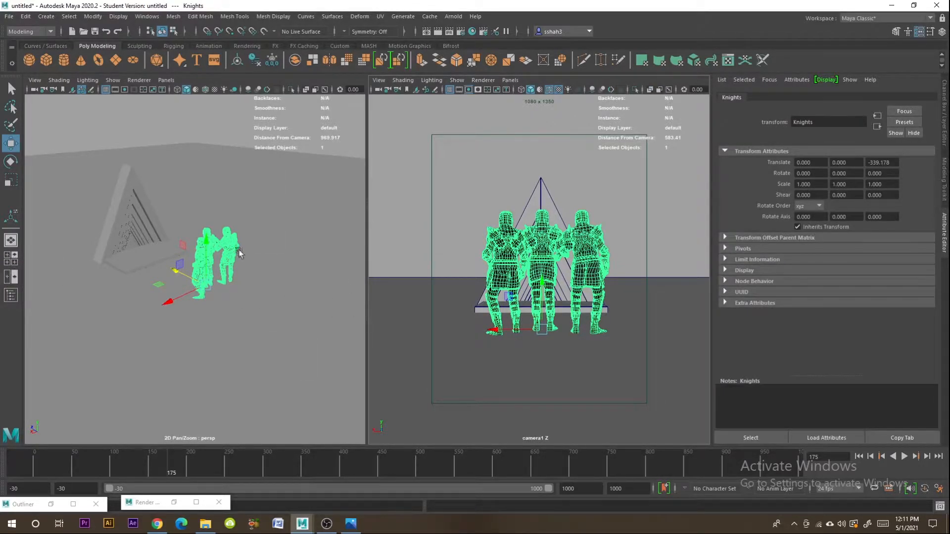
# Step: Scale the Knights group uniformly to about 0.28 and move it toward the camera to about -653 in Z
pyautogui.moveTo(174, 278); pyautogui.dragTo(194, 278)
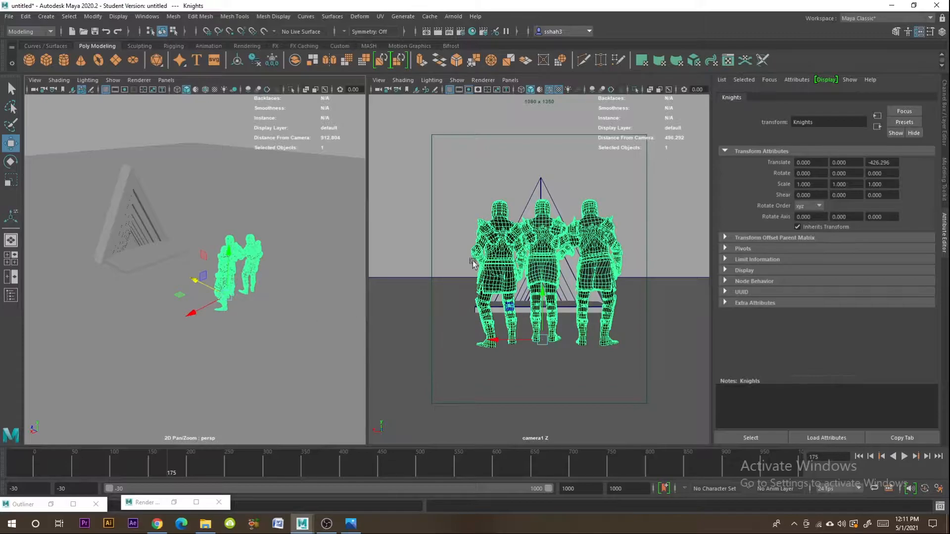
pyautogui.click(10, 181)
pyautogui.moveTo(226, 296); pyautogui.dragTo(171, 296)
pyautogui.click(10, 144)
pyautogui.moveTo(229, 270); pyautogui.dragTo(250, 313)
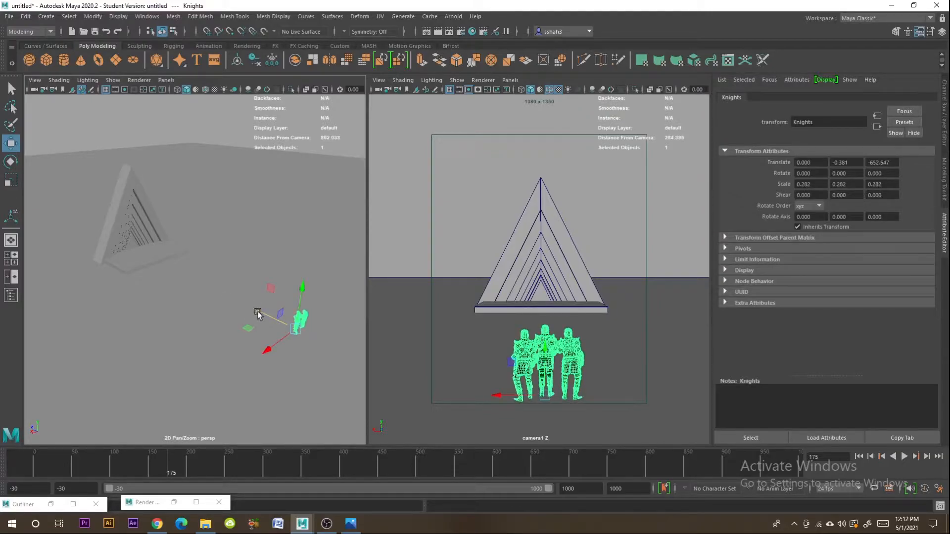
# Step: Scale the Knights group down uniformly to about 0.15
pyautogui.click(11, 180)
pyautogui.moveTo(296, 329); pyautogui.dragTo(287, 335)
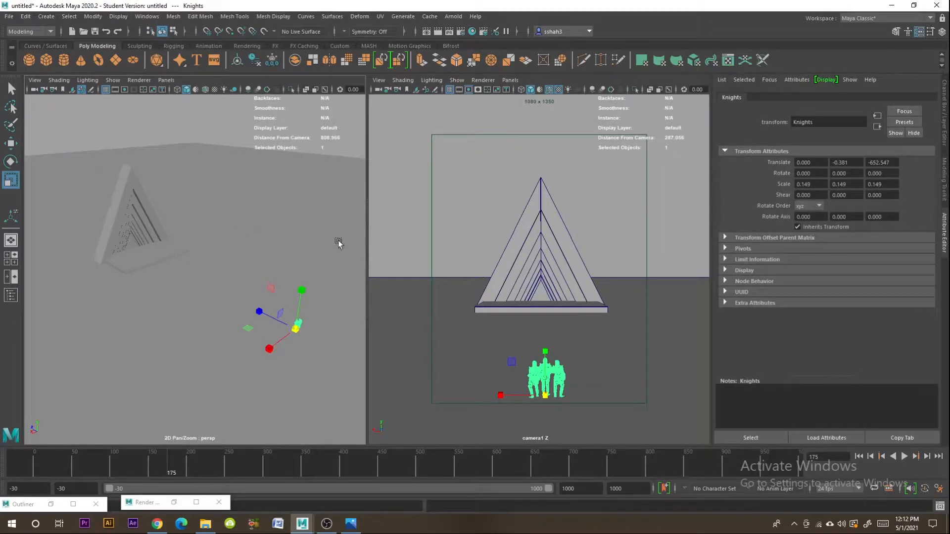
# Step: Group all the temple pieces, including the platform, and scale the group uniformly to about 1.22
pyautogui.click(141, 219)
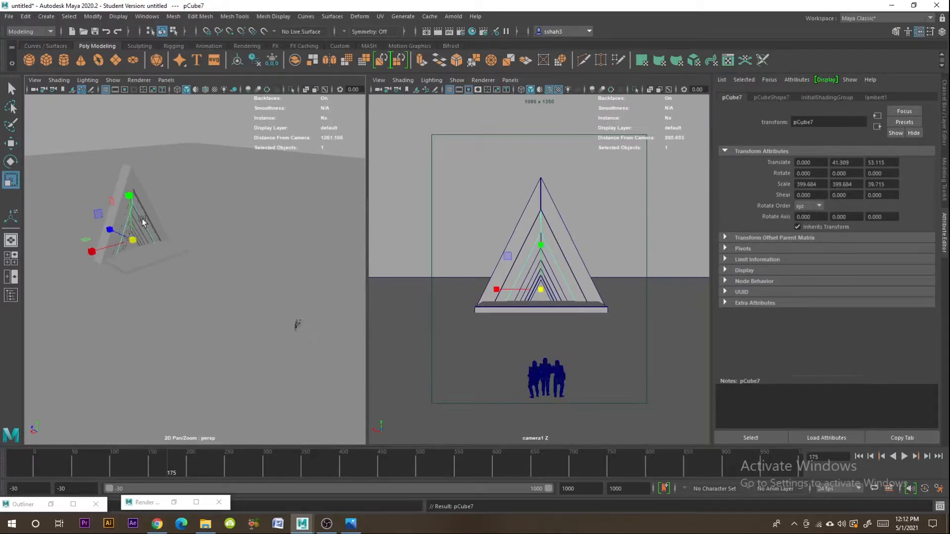
pyautogui.hotkey('shift', 'd')
pyautogui.moveTo(117, 256); pyautogui.dragTo(215, 219)
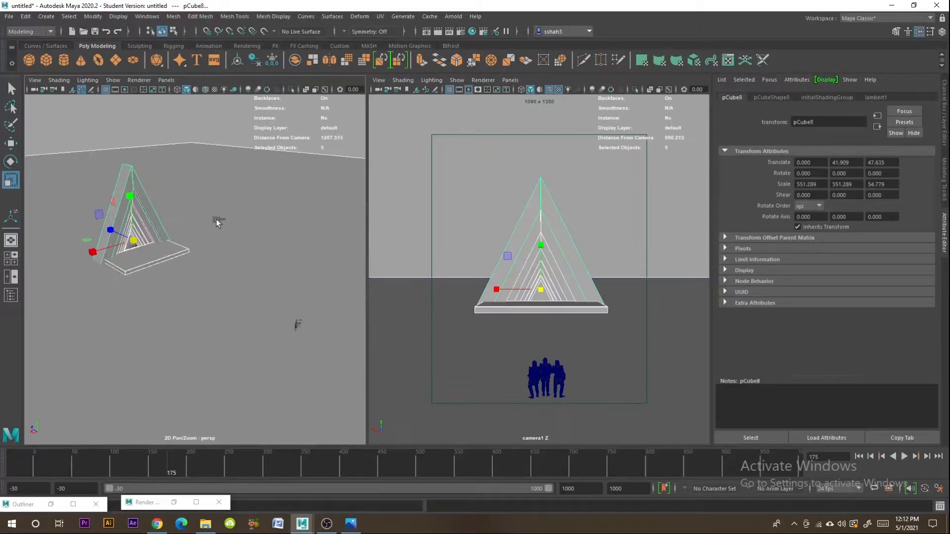
pyautogui.hotkey('ctrl', 'g')
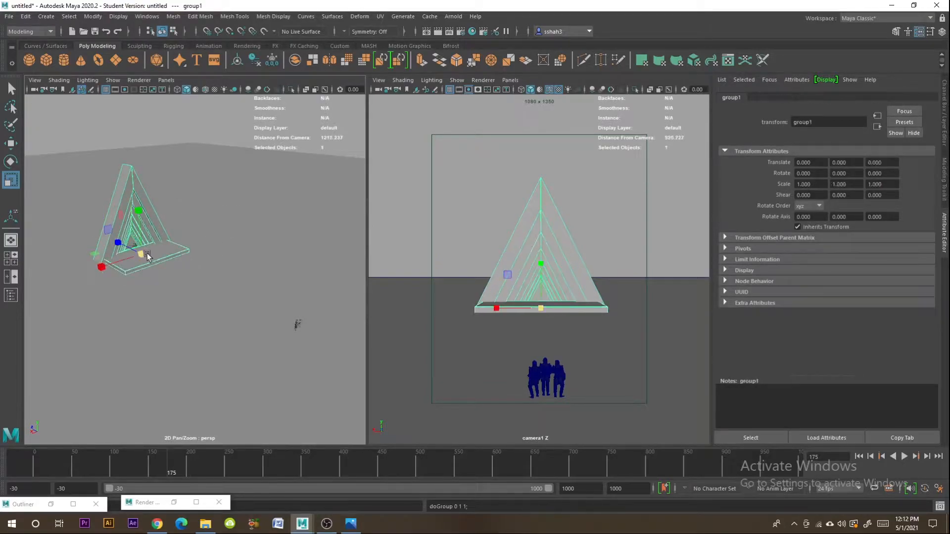
pyautogui.moveTo(146, 254); pyautogui.dragTo(169, 245)
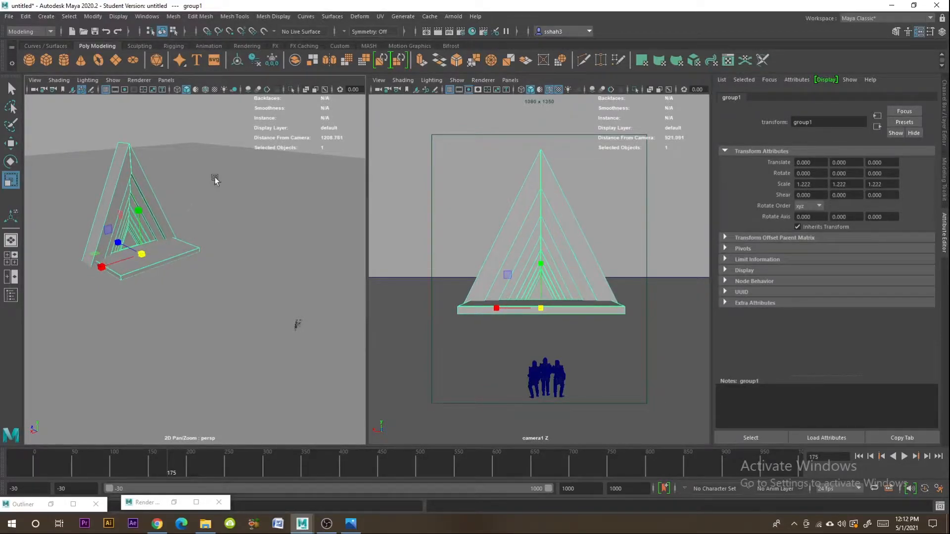
pyautogui.click(186, 127)
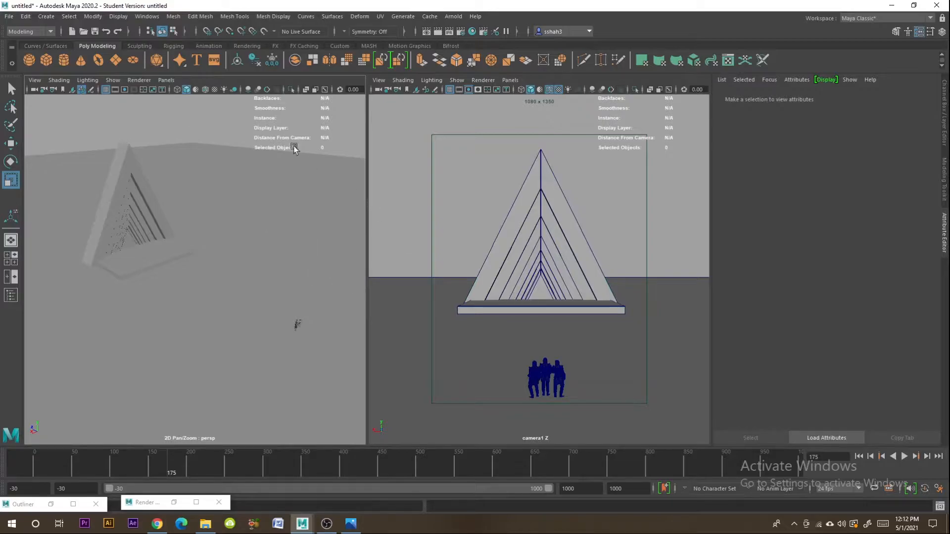
# Step: Show the scene with textures and hide the wireframe overlay in the camera1 view
pyautogui.press('6')
pyautogui.click(550, 89)
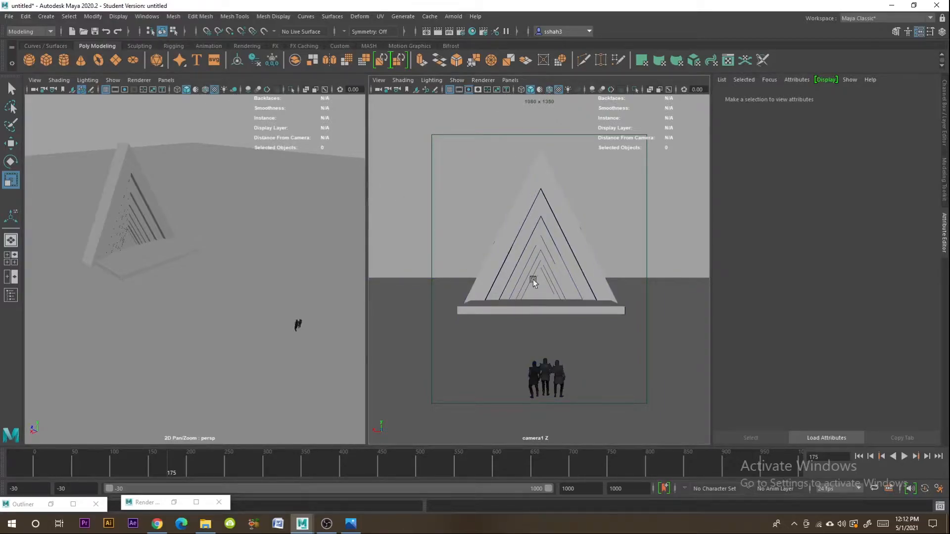
pyautogui.click(148, 265)
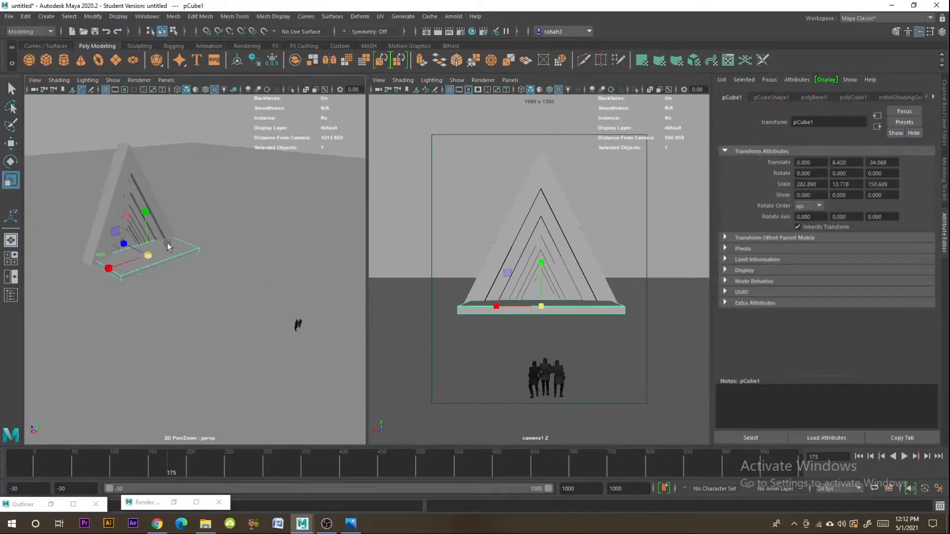
pyautogui.click(133, 135)
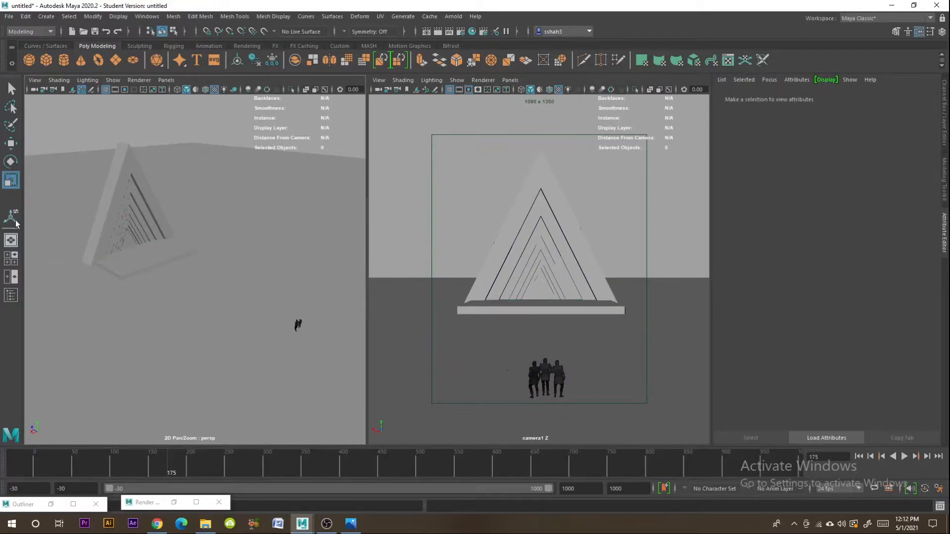
pyautogui.click(12, 165)
pyautogui.click(12, 178)
pyautogui.click(130, 238)
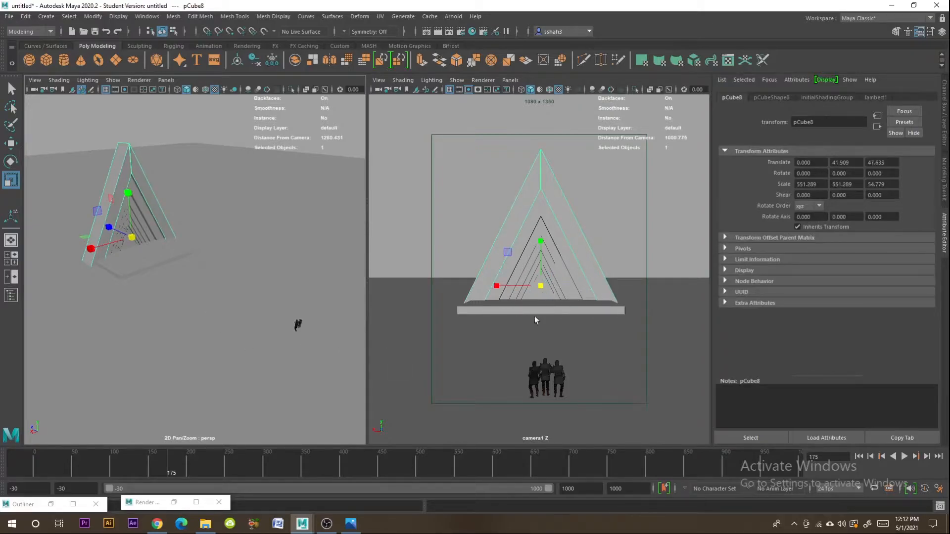
# Step: Select the ground plane and examine the ground in front of the temple in the enlarged reference image
pyautogui.click(260, 298)
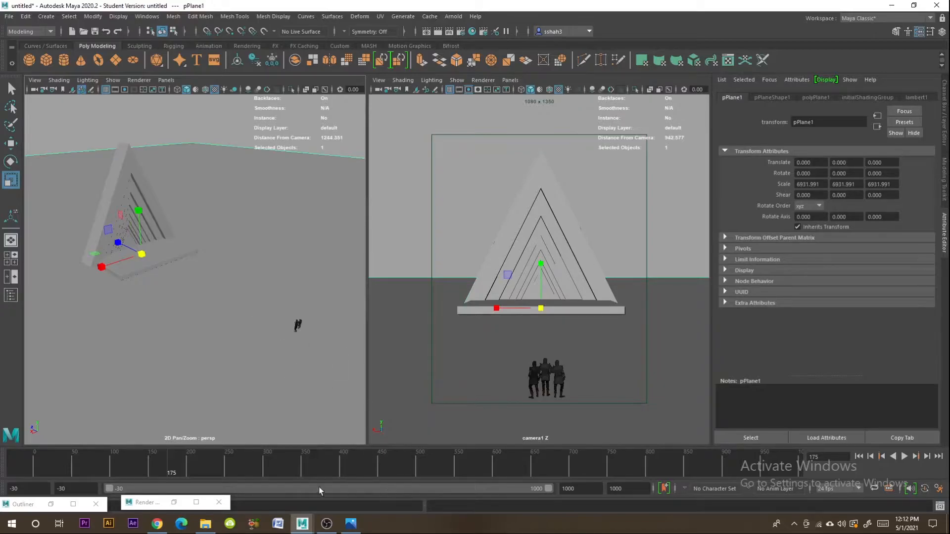
pyautogui.click(351, 524)
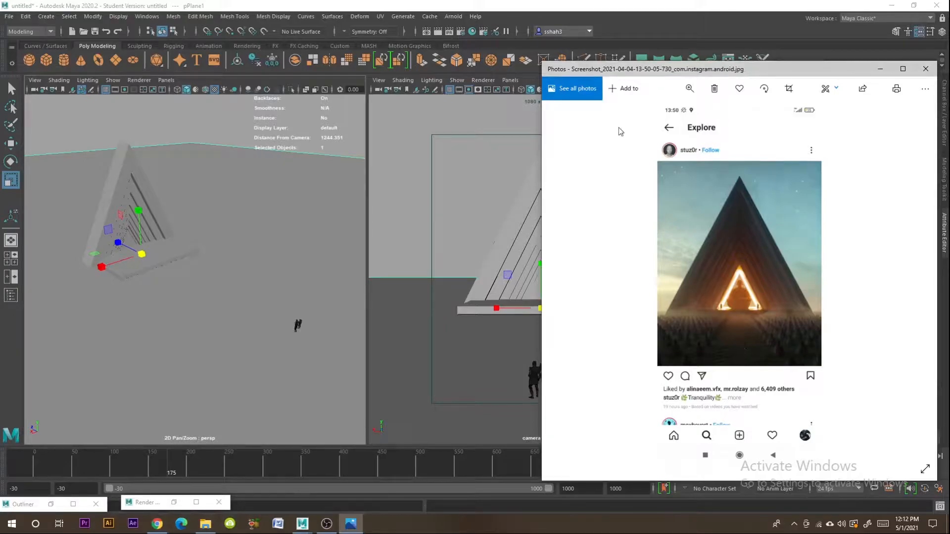
pyautogui.click(689, 88)
pyautogui.moveTo(658, 115); pyautogui.dragTo(662, 139)
pyautogui.moveTo(745, 330); pyautogui.dragTo(721, 209)
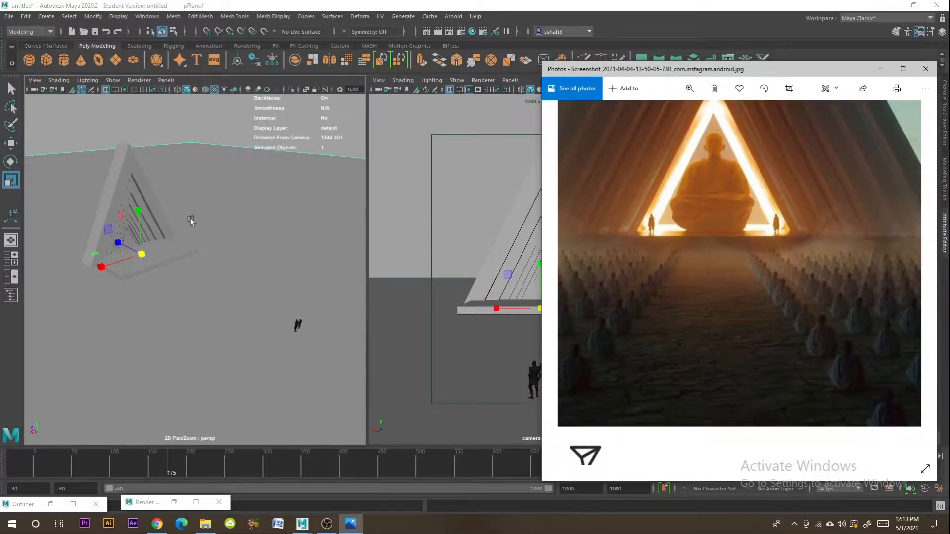
pyautogui.click(235, 270)
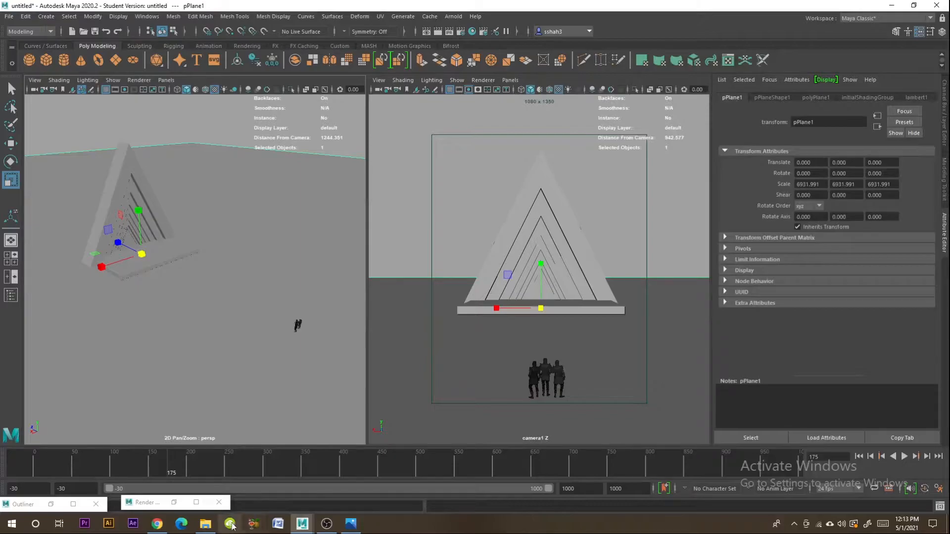
# Step: Switch to Chrome and search Google Images for "dried land texture", using the suggested spelling "dry land texture"
pyautogui.click(157, 524)
pyautogui.click(832, 9)
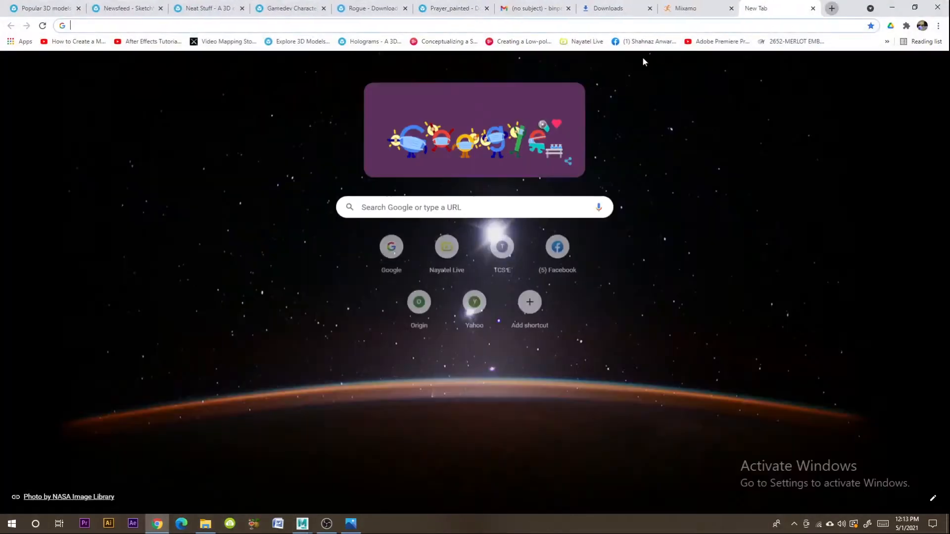
pyautogui.write('goo')
pyautogui.press('Return')
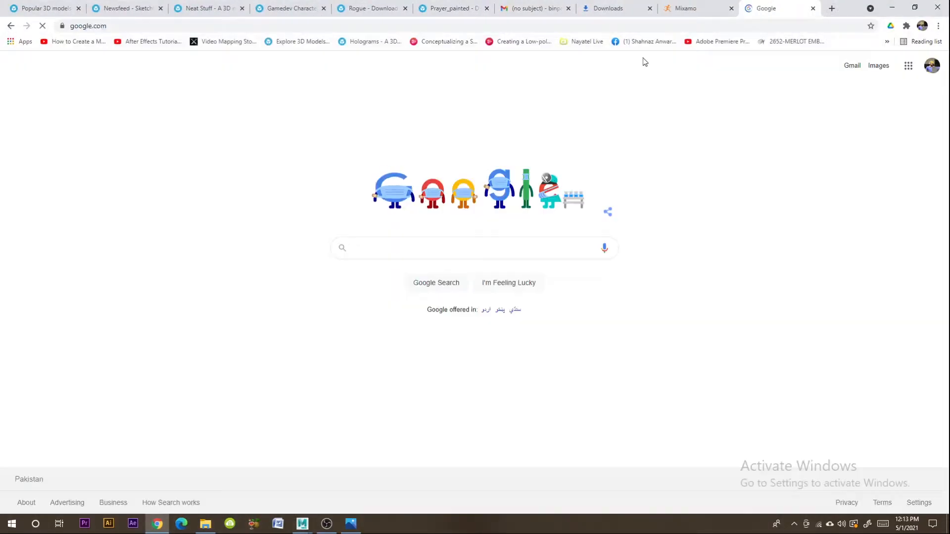
pyautogui.write('dried land texture')
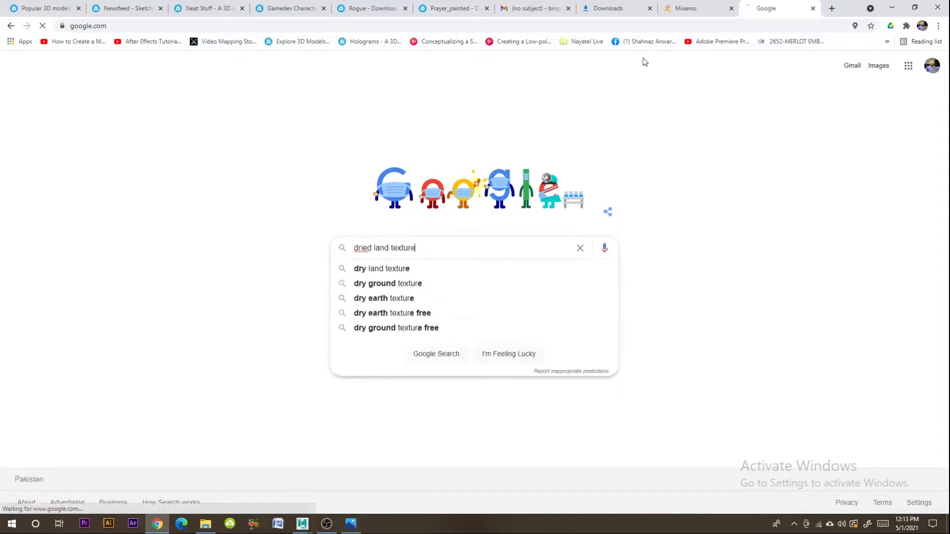
pyautogui.press('Return')
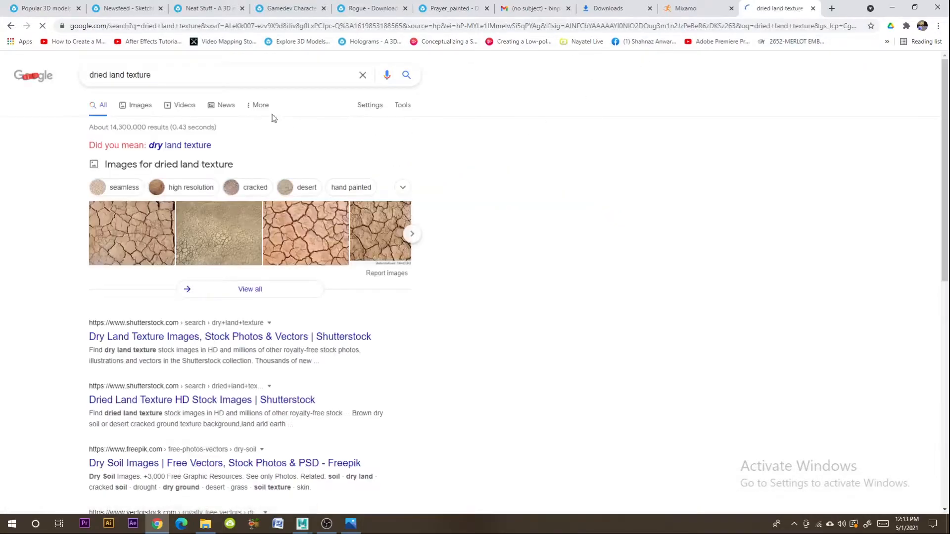
pyautogui.click(181, 153)
pyautogui.click(140, 105)
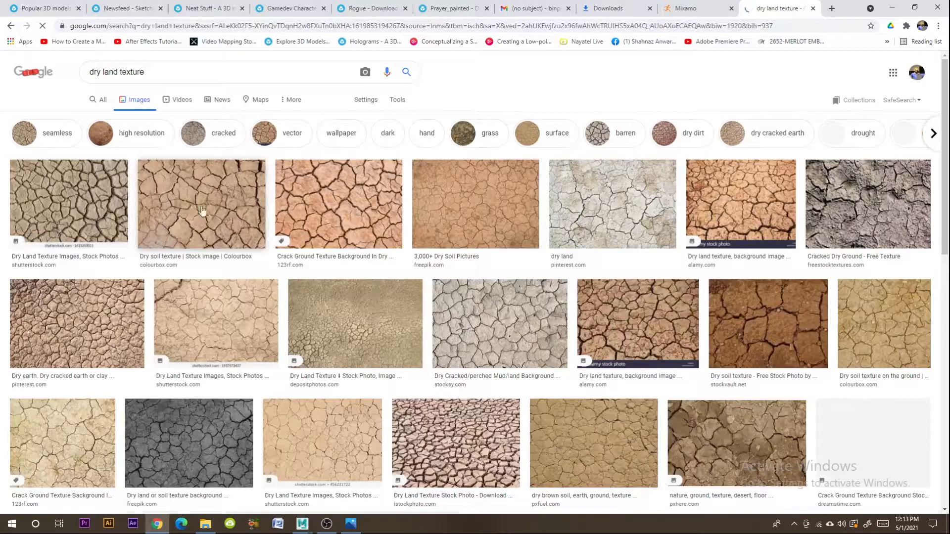
# Step: Save the pale cracked "dry land" image from Pinterest to the Desktop as a JPEG and return to Maya
pyautogui.click(202, 206)
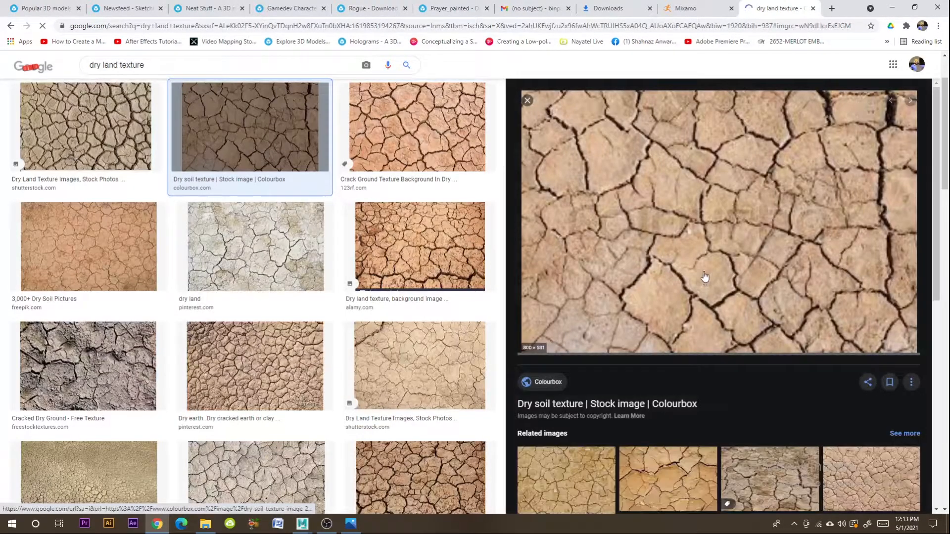
pyautogui.click(277, 257)
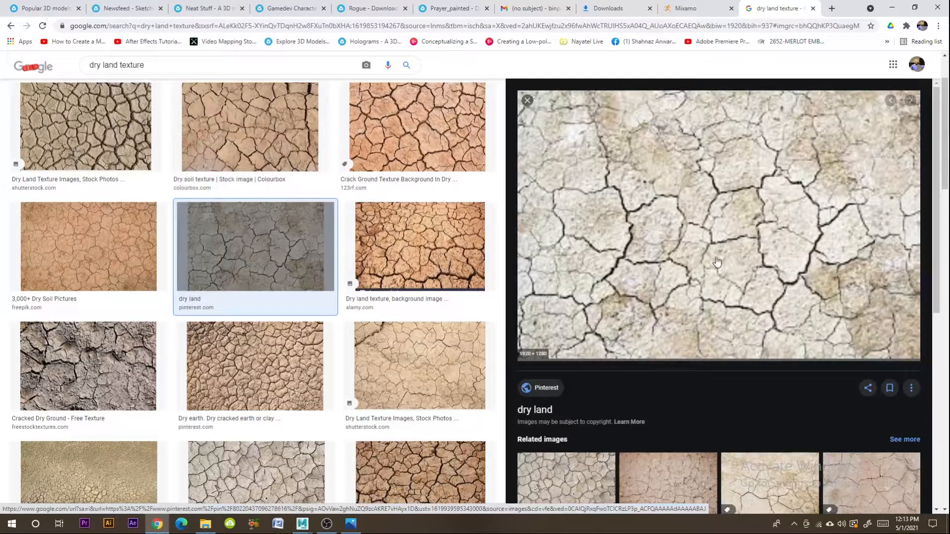
pyautogui.rightClick(694, 238)
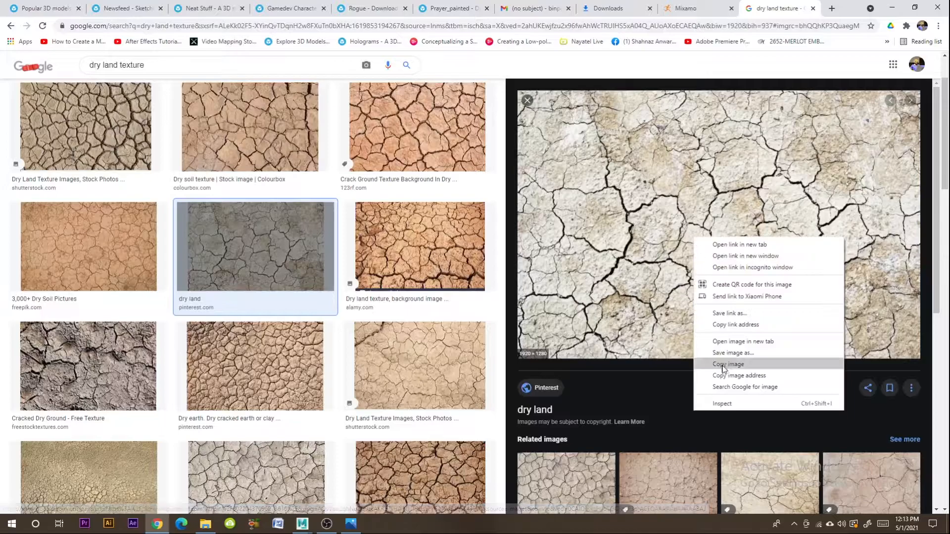
pyautogui.click(732, 353)
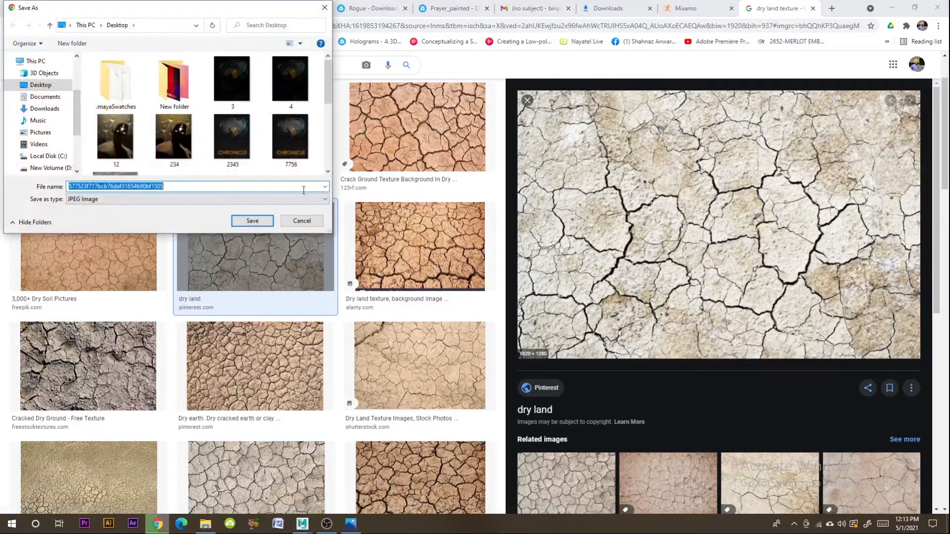
pyautogui.click(243, 221)
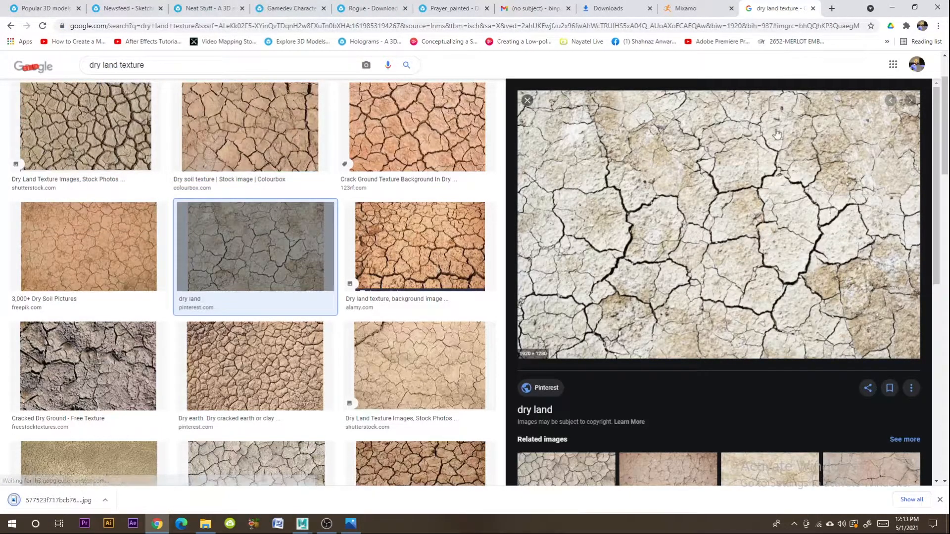
pyautogui.click(891, 9)
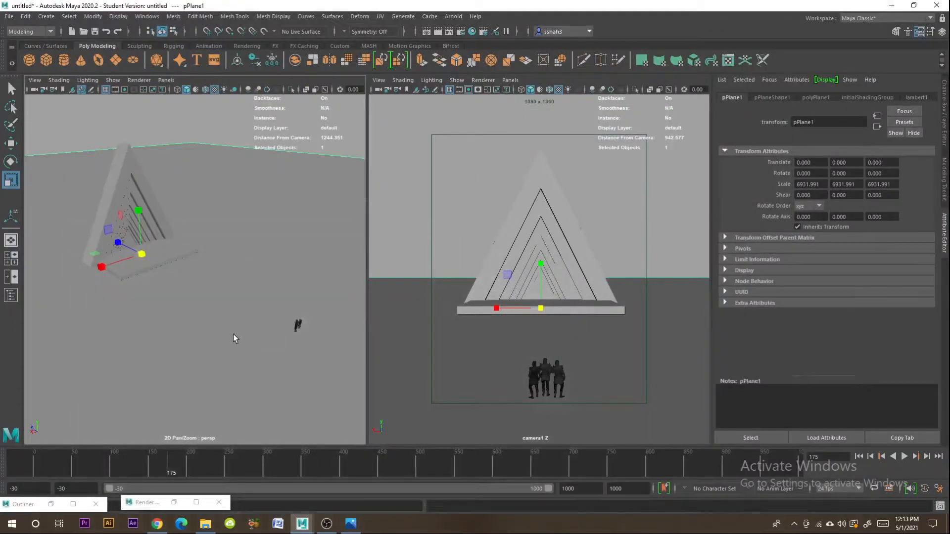
# Step: Assign a new material to the ground plane, set its type to Ai Standard Surface and connect a File texture to its base color
pyautogui.moveTo(233, 335); pyautogui.dragTo(318, 434, button='right')
pyautogui.click(841, 187)
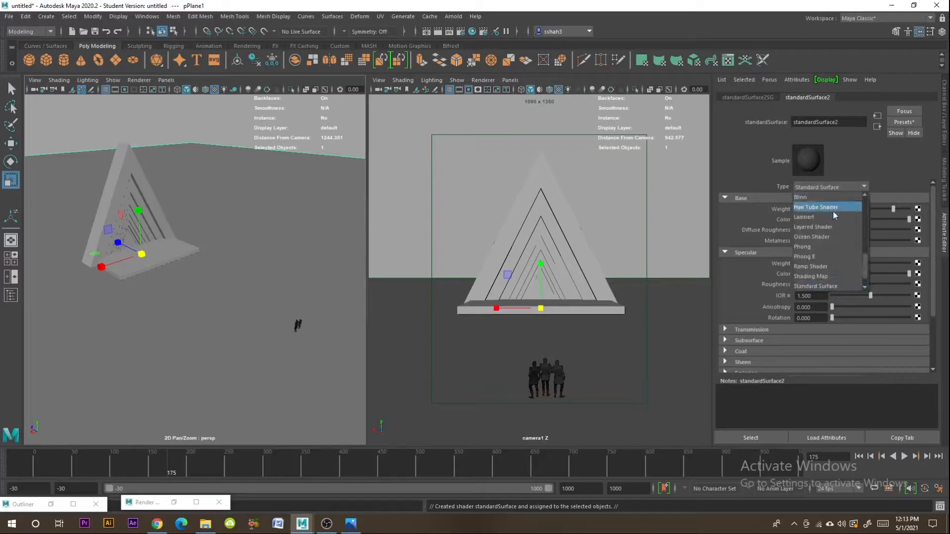
pyautogui.scroll(-3, 829, 228)
pyautogui.click(832, 218)
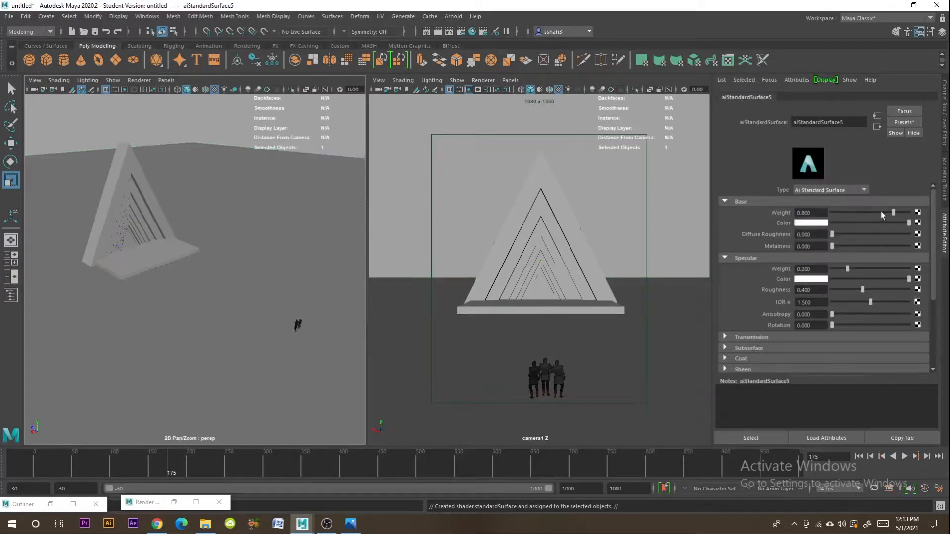
pyautogui.click(918, 223)
pyautogui.click(573, 219)
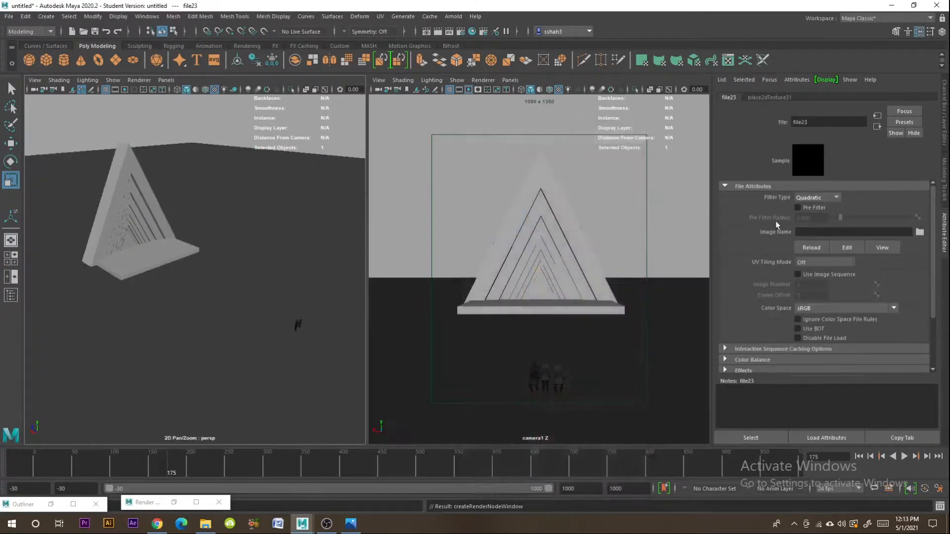
# Step: Load the cracked-soil image 577523f717bcb76daf31654b90bf1505.jpg from the Desktop into the ground material's File texture
pyautogui.click(919, 232)
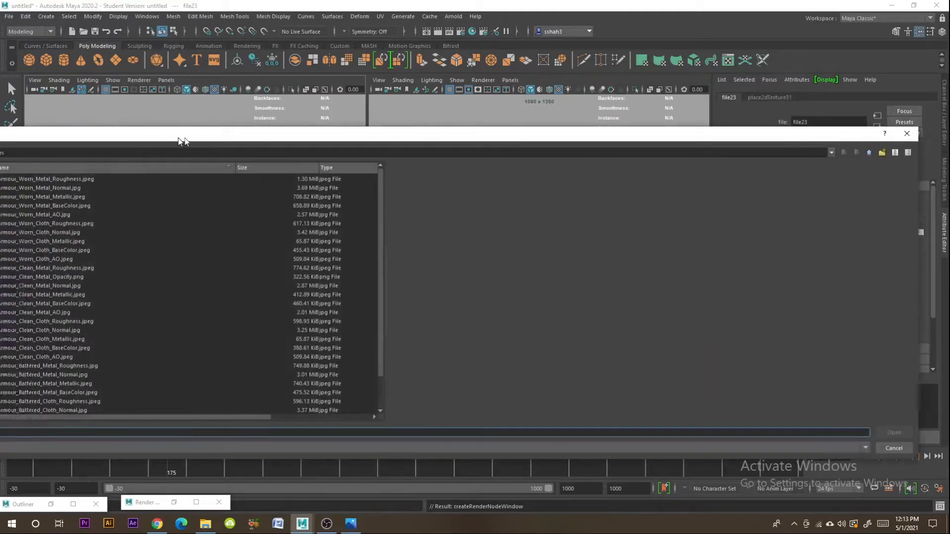
pyautogui.click(177, 183)
pyautogui.click(275, 366)
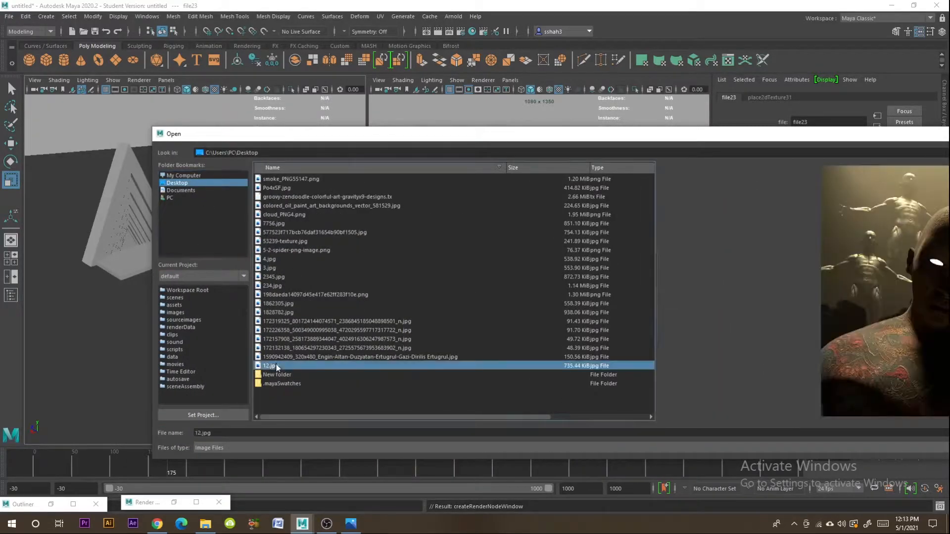
pyautogui.moveTo(568, 130); pyautogui.dragTo(455, 124)
pyautogui.press('Up')
pyautogui.press('Up')
pyautogui.press('Up')
pyautogui.press('Up')
pyautogui.press('Up')
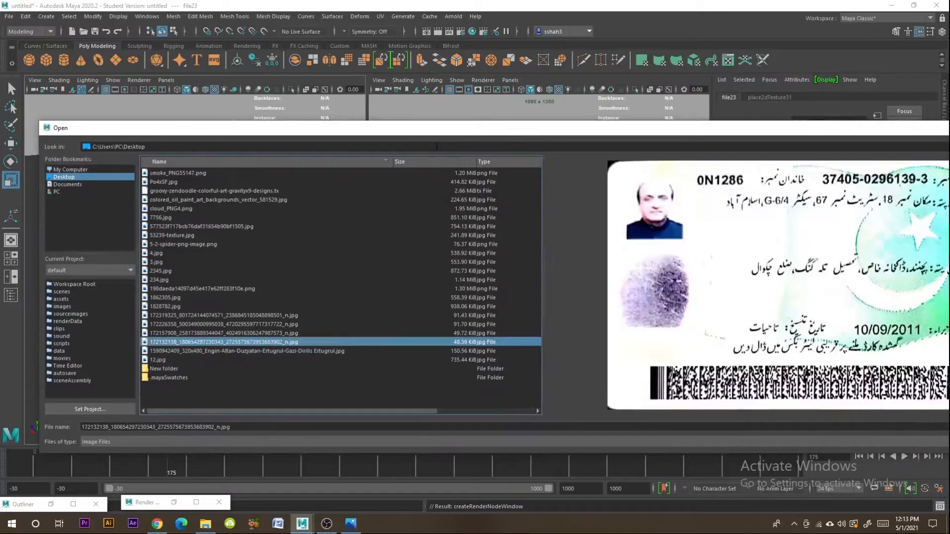
pyautogui.press('Up')
pyautogui.press('Up')
pyautogui.press('Up')
pyautogui.press('Up')
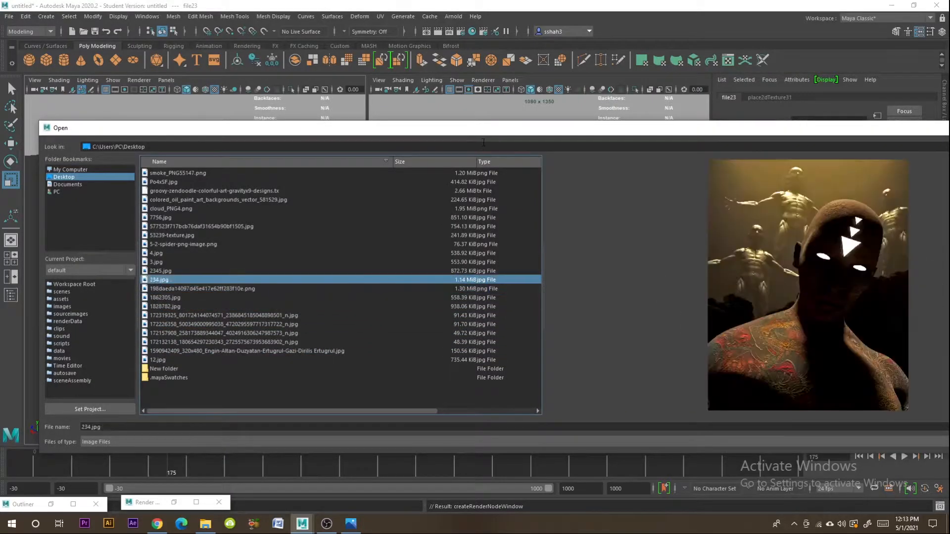
pyautogui.press('Down')
pyautogui.press('Down')
pyautogui.press('Up')
pyautogui.press('Up')
pyautogui.press('Up')
pyautogui.press('Up')
pyautogui.press('Up')
pyautogui.press('Up')
pyautogui.press('Up')
pyautogui.press('Up')
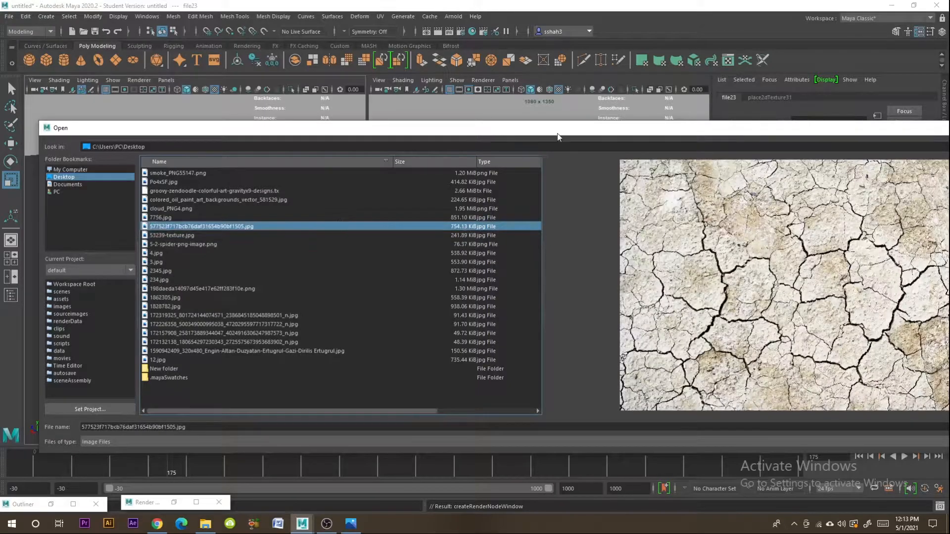
pyautogui.moveTo(557, 132); pyautogui.dragTo(321, 107)
pyautogui.click(815, 401)
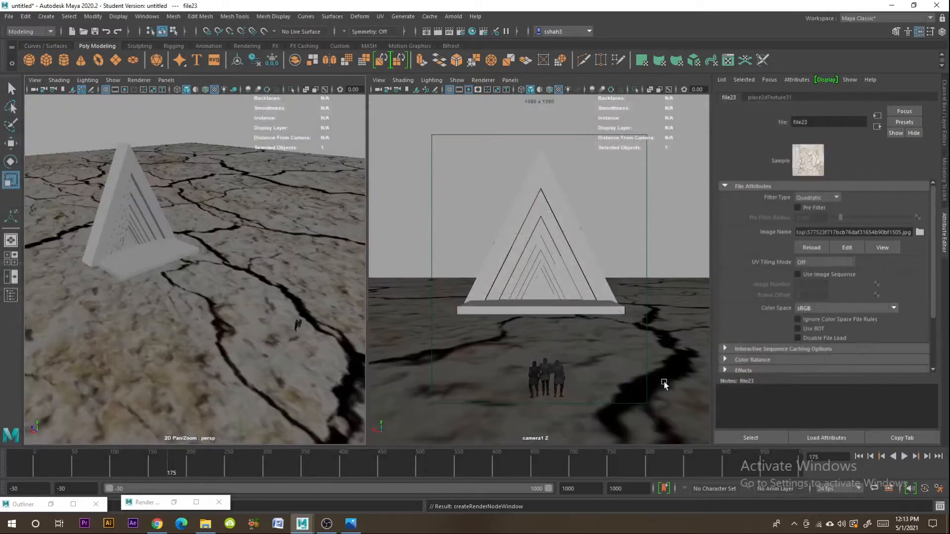
# Step: Select the textured ground plane and bring its full extent into the persp view
pyautogui.click(233, 351)
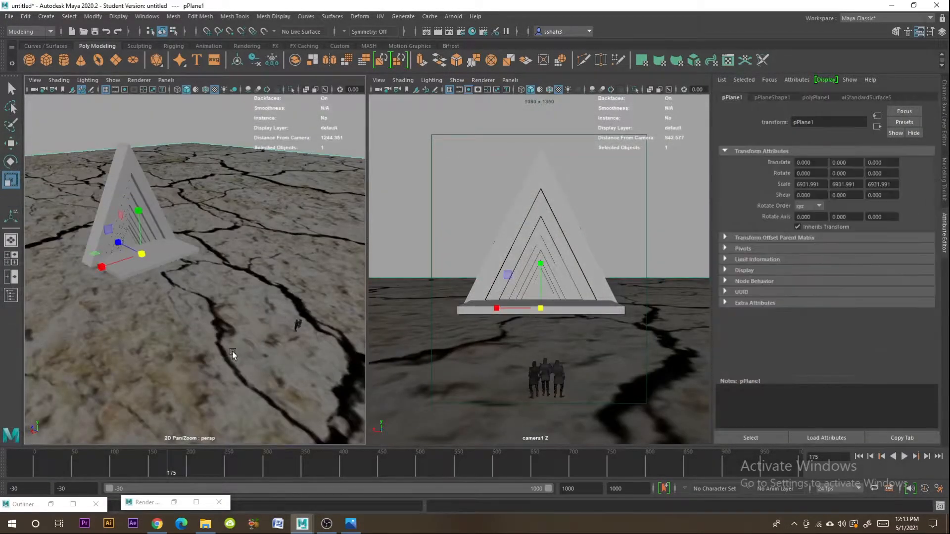
pyautogui.press('f')
pyautogui.scroll(-5, 231, 352)
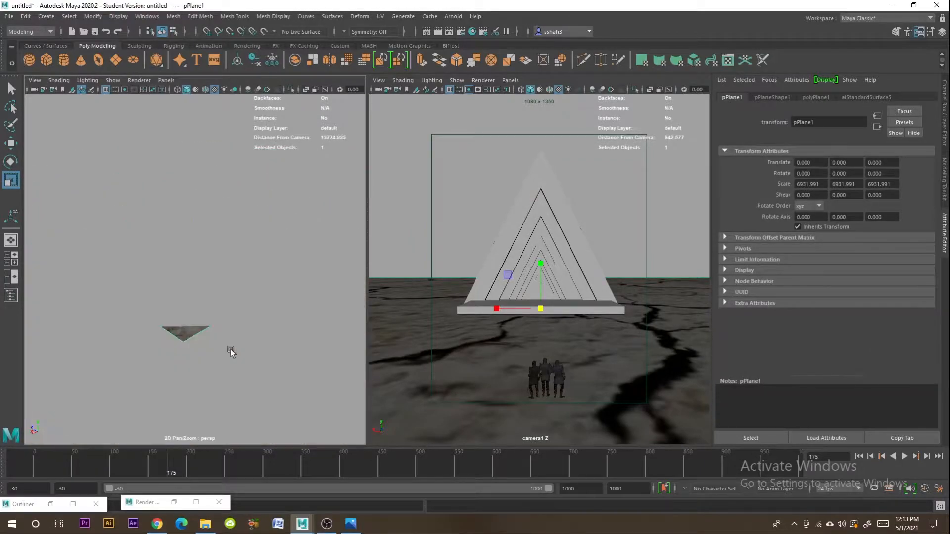
pyautogui.scroll(2, 232, 352)
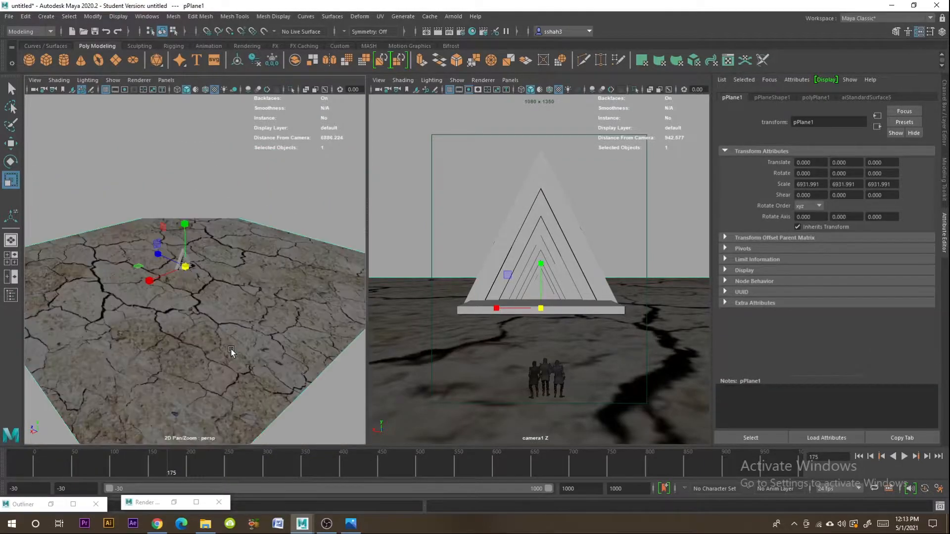
pyautogui.click(34, 90)
pyautogui.click(763, 97)
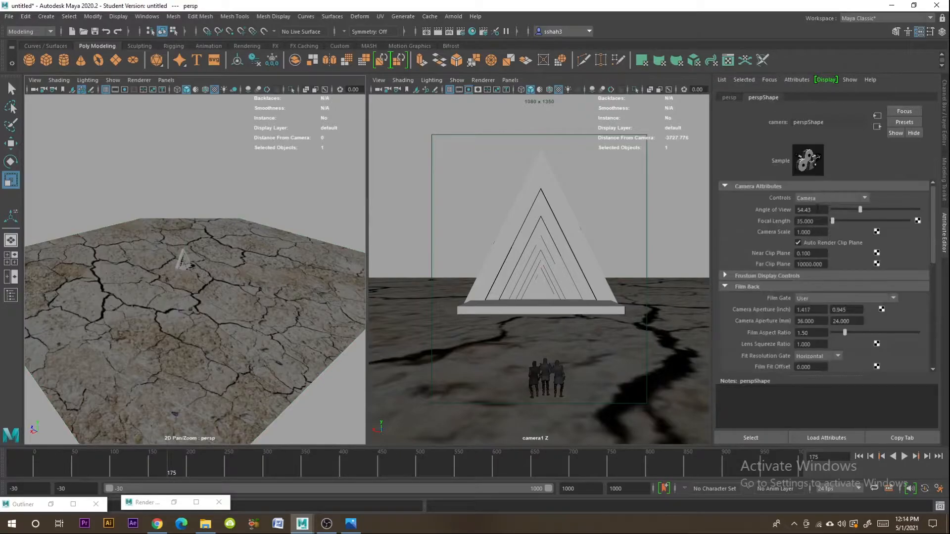
pyautogui.scroll(-5, 101, 289)
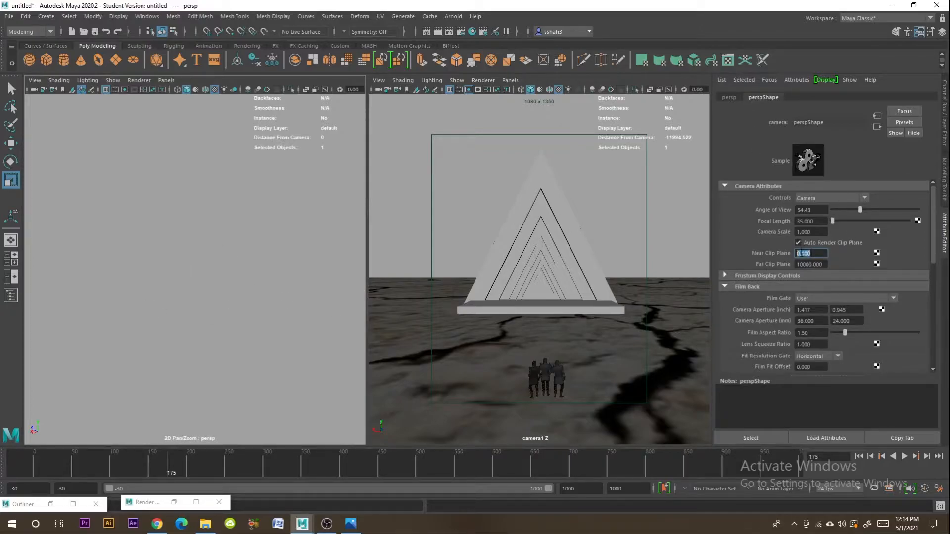
pyautogui.doubleClick(819, 264)
pyautogui.moveTo(828, 264); pyautogui.dragTo(727, 266)
pyautogui.write('9999999999')
pyautogui.click(821, 254)
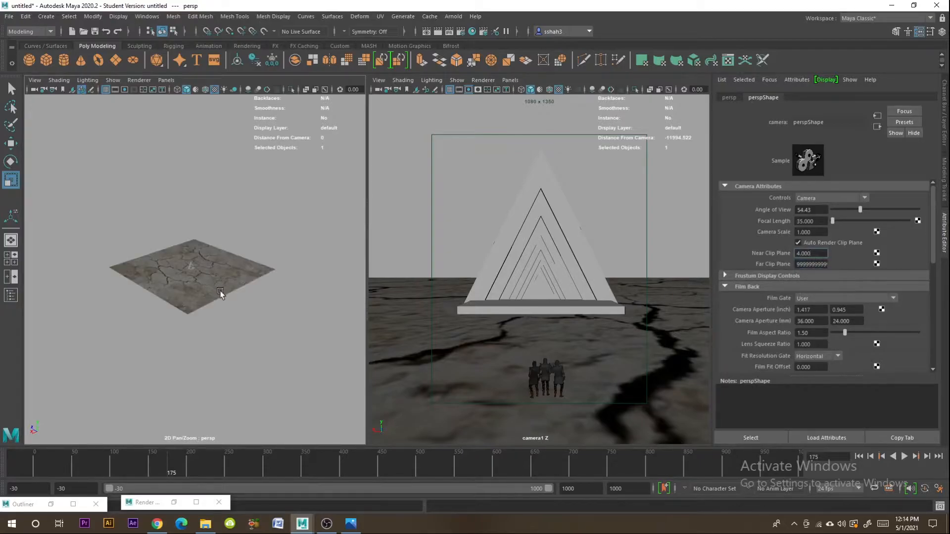
# Step: Apply a planar UV projection to the cracked ground plane, fitted to the bounding box and projected from the Y axis
pyautogui.scroll(10, 221, 293)
pyautogui.keyDown('alt'); pyautogui.moveTo(232, 293); pyautogui.dragTo(258, 351); pyautogui.keyUp('alt')
pyautogui.click(241, 365)
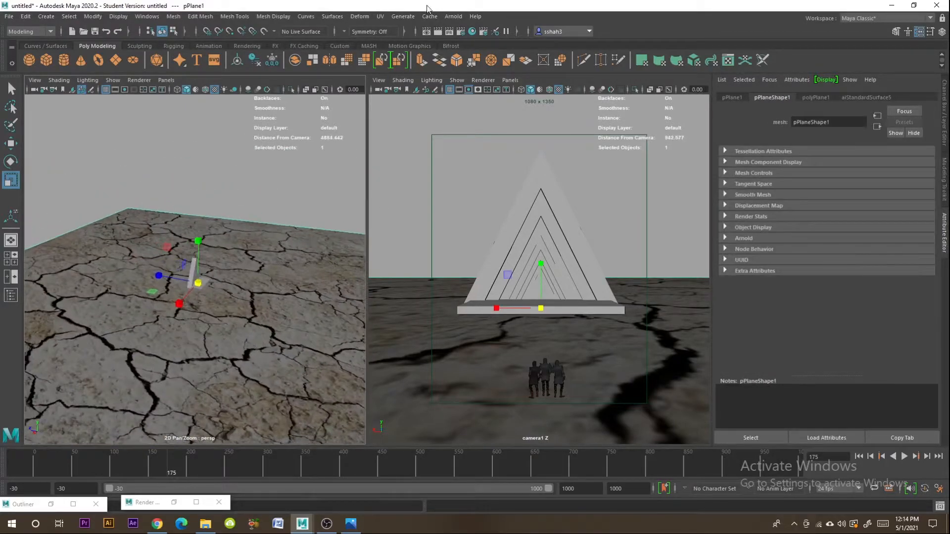
pyautogui.click(380, 16)
pyautogui.click(380, 16)
pyautogui.click(403, 17)
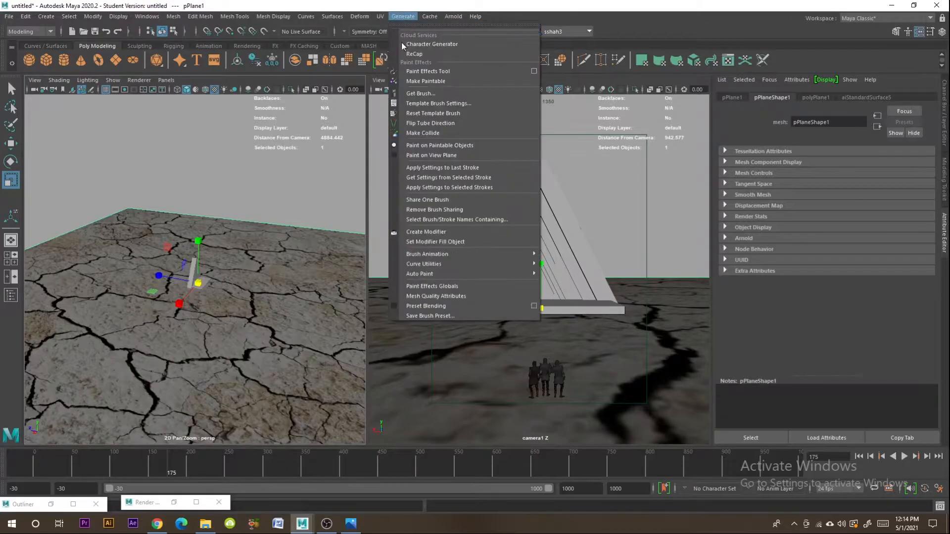
pyautogui.moveTo(386, 19)
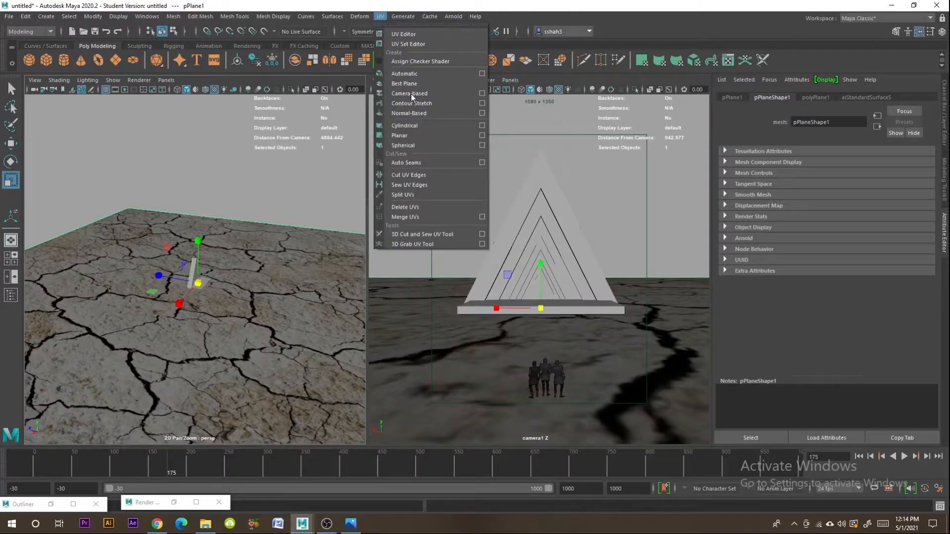
pyautogui.click(482, 137)
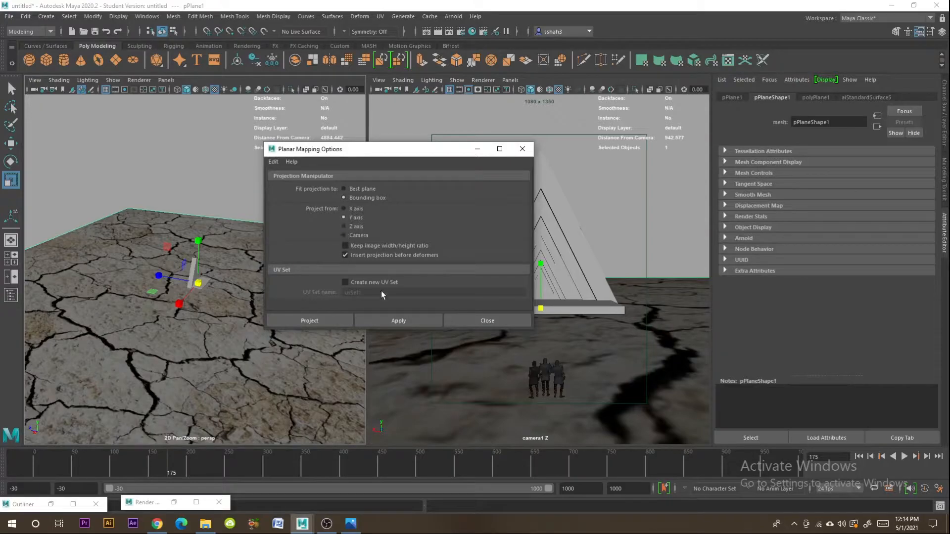
pyautogui.click(325, 323)
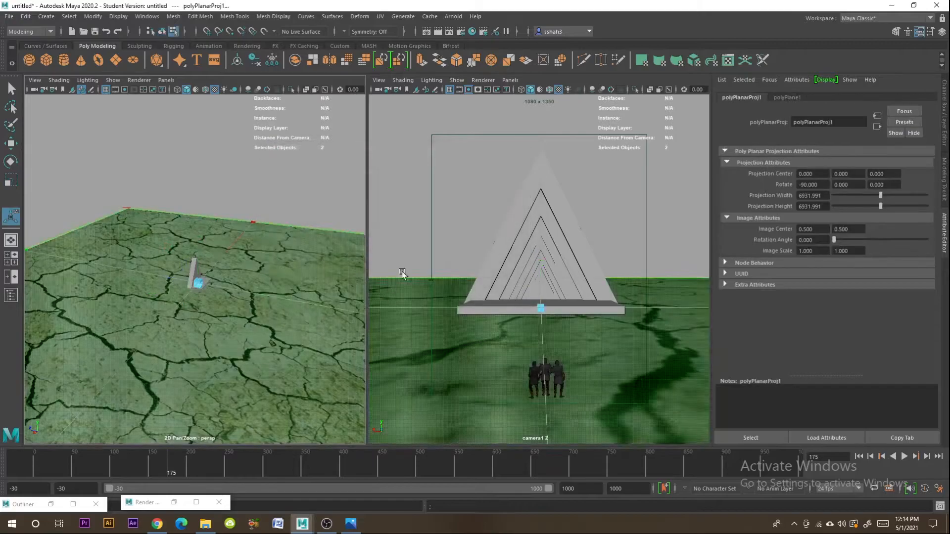
# Step: Shrink the ground plane's planar projection to about 71 wide and 26.6 high so the crack texture repeats much smaller
pyautogui.scroll(-5, 251, 297)
pyautogui.scroll(3, 277, 301)
pyautogui.keyDown('alt'); pyautogui.moveTo(288, 320); pyautogui.dragTo(262, 297, button='middle'); pyautogui.keyUp('alt')
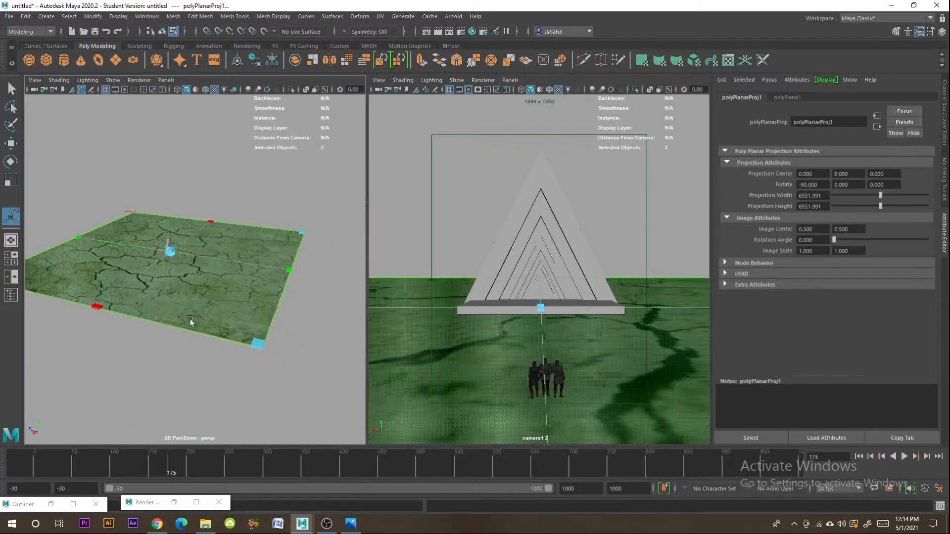
pyautogui.moveTo(258, 343); pyautogui.dragTo(168, 252)
pyautogui.scroll(6, 183, 251)
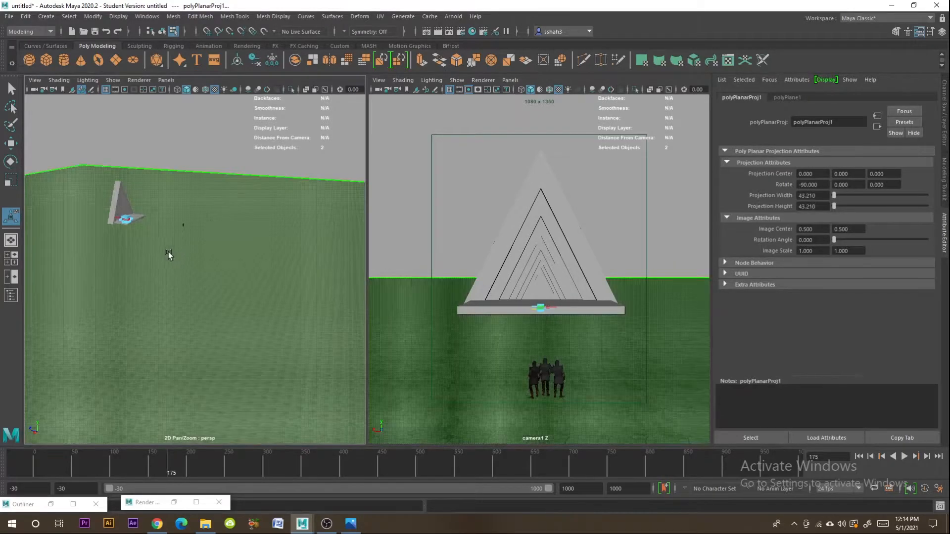
pyautogui.press('f')
pyautogui.scroll(10, 215, 271)
pyautogui.scroll(10, 220, 275)
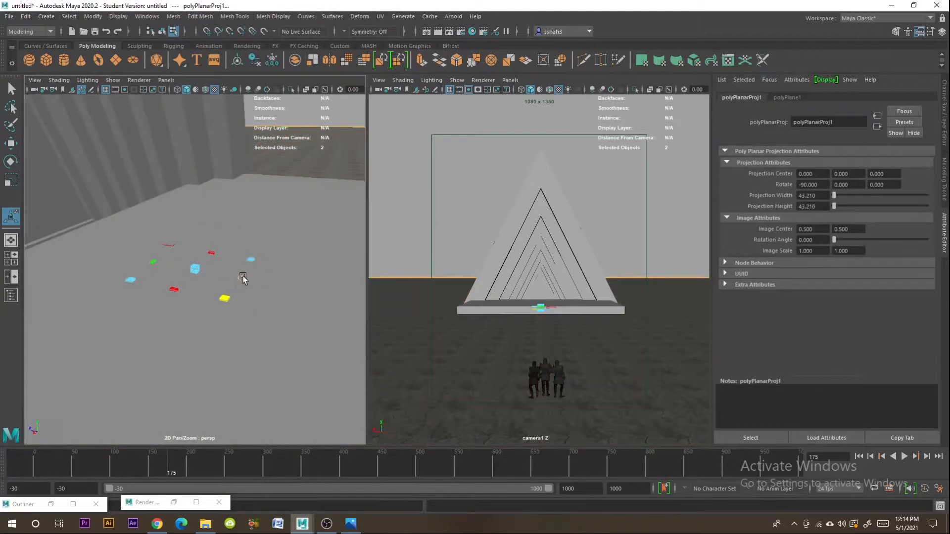
pyautogui.moveTo(244, 276); pyautogui.dragTo(221, 244)
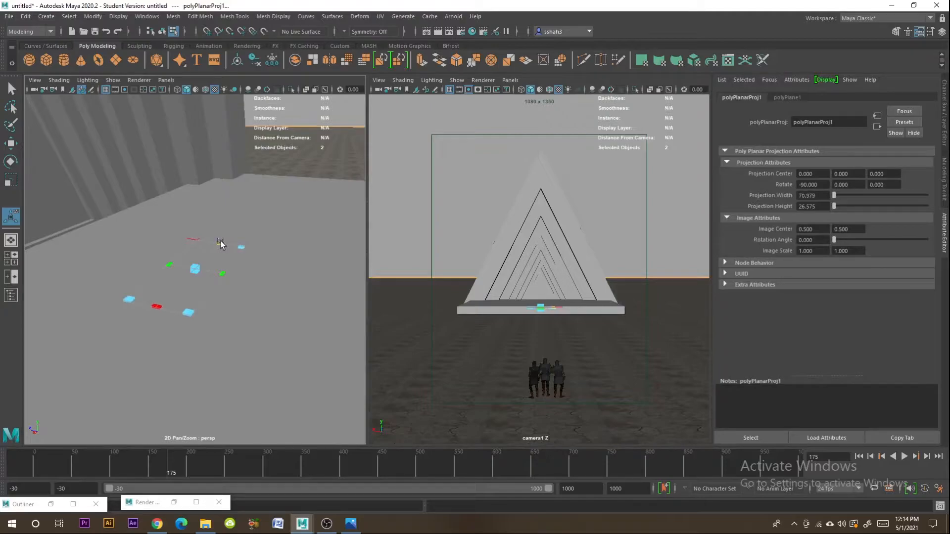
# Step: Try rotating the ground plane's planar projection by about 11 degrees, and undo the rotation
pyautogui.click(194, 240)
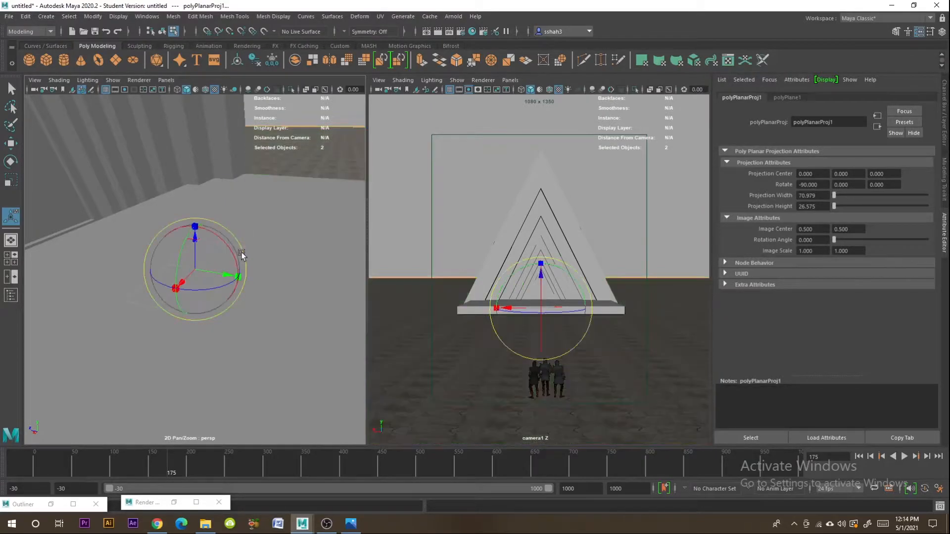
pyautogui.moveTo(212, 288); pyautogui.dragTo(221, 289)
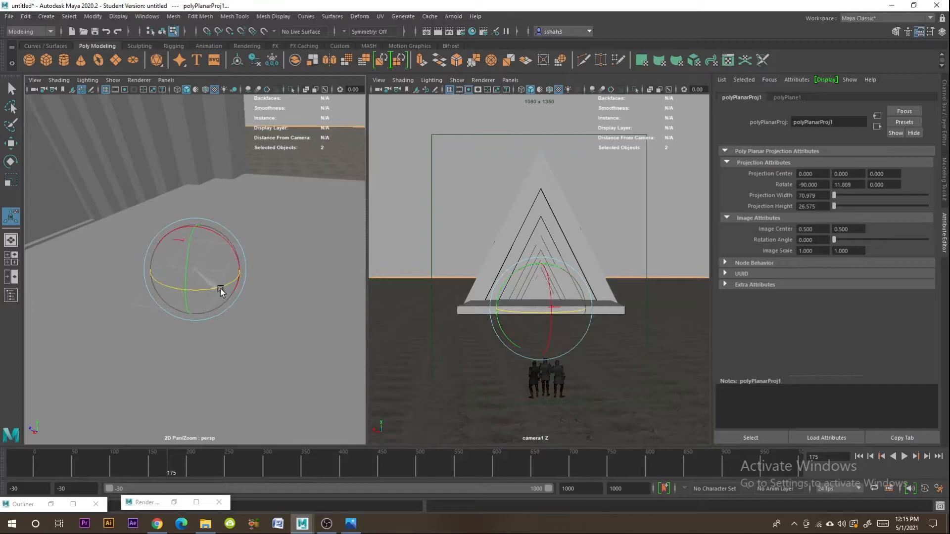
pyautogui.hotkey('ctrl', 'z')
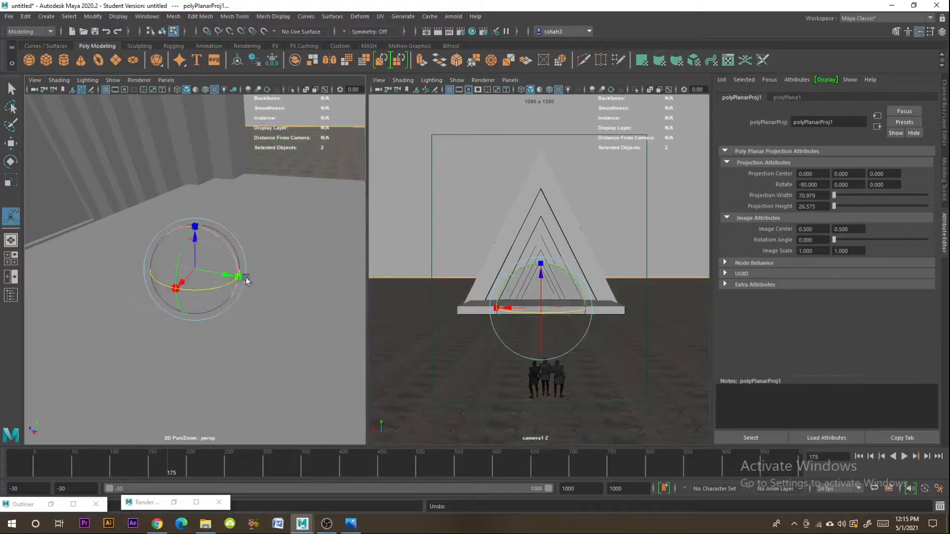
# Step: Select the ground plane and connect a File texture to the bump mapping of its aiStandardSurface5 material
pyautogui.moveTo(291, 160); pyautogui.dragTo(321, 147, button='right')
pyautogui.click(324, 127)
pyautogui.click(282, 305)
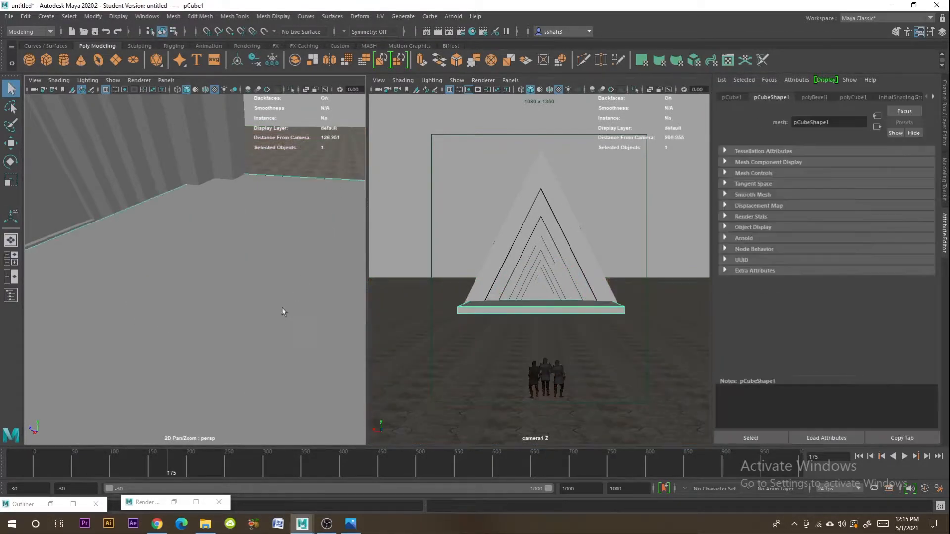
pyautogui.click(873, 98)
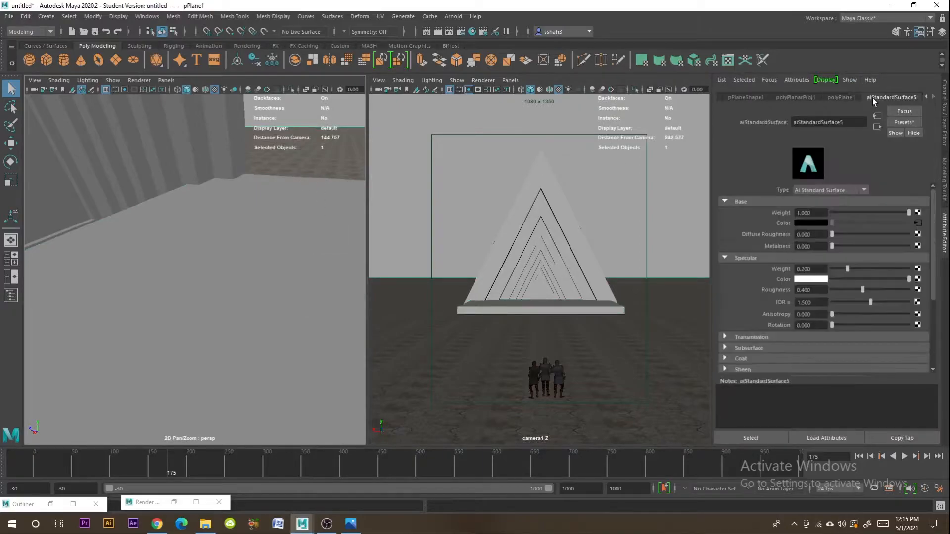
pyautogui.scroll(-4, 853, 269)
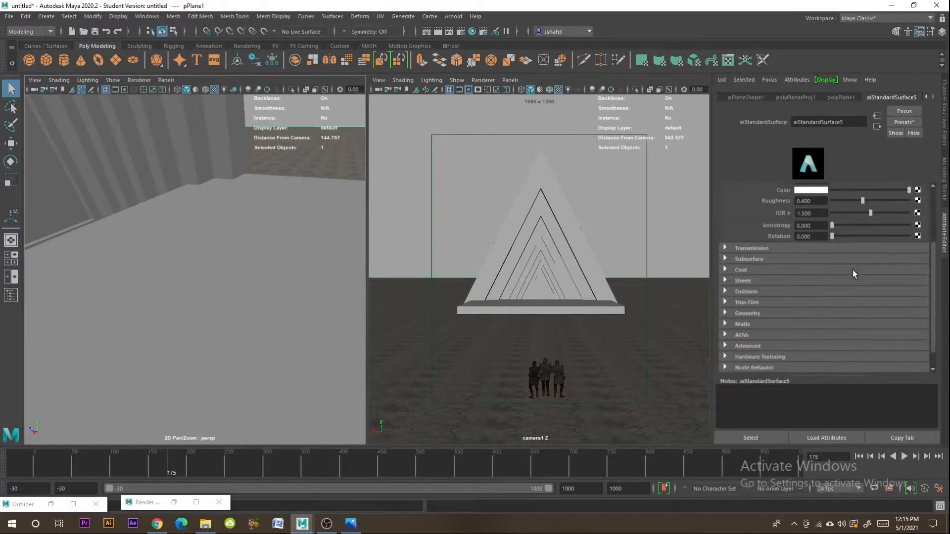
pyautogui.click(726, 291)
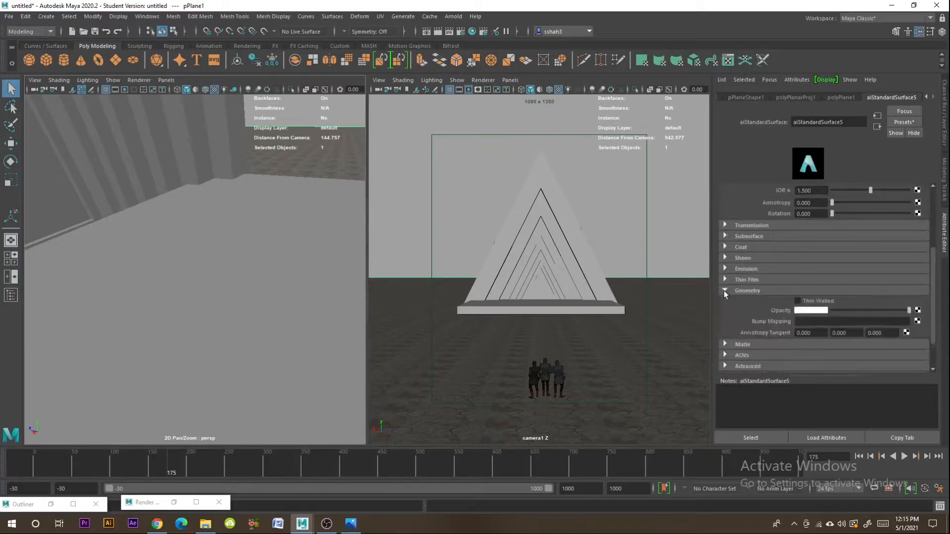
pyautogui.click(918, 322)
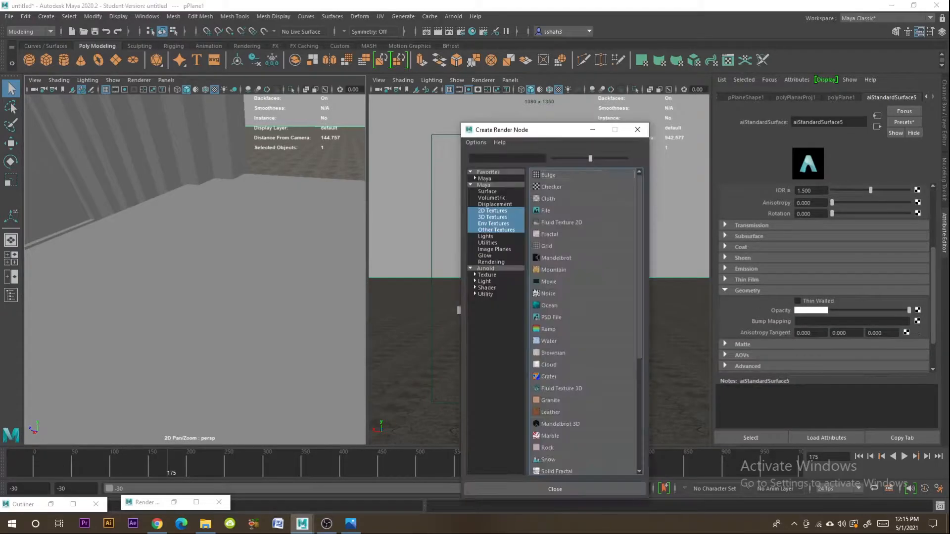
pyautogui.click(560, 209)
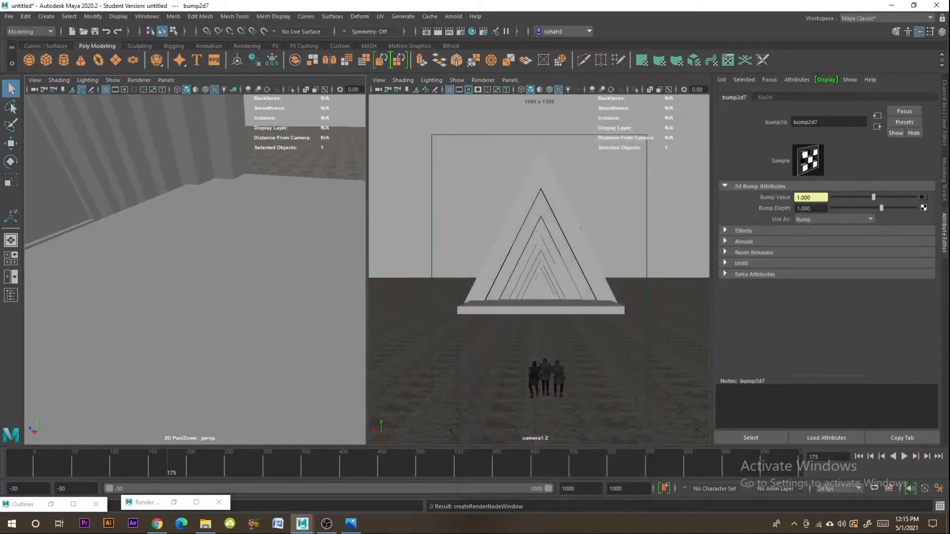
# Step: Load the cracked-earth image Po4xSF.jpg from the Desktop into the bump map's file texture
pyautogui.click(920, 198)
pyautogui.click(919, 231)
pyautogui.moveTo(158, 101); pyautogui.dragTo(367, 103)
pyautogui.click(150, 157)
pyautogui.press('Down')
pyautogui.press('Down')
pyautogui.press('Up')
pyautogui.press('Up')
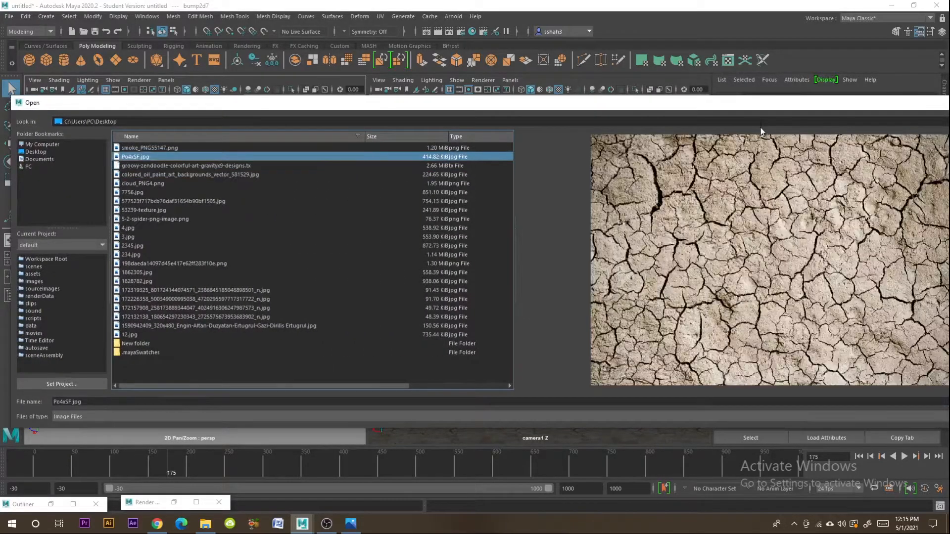
pyautogui.moveTo(760, 105); pyautogui.dragTo(443, 105)
pyautogui.click(797, 399)
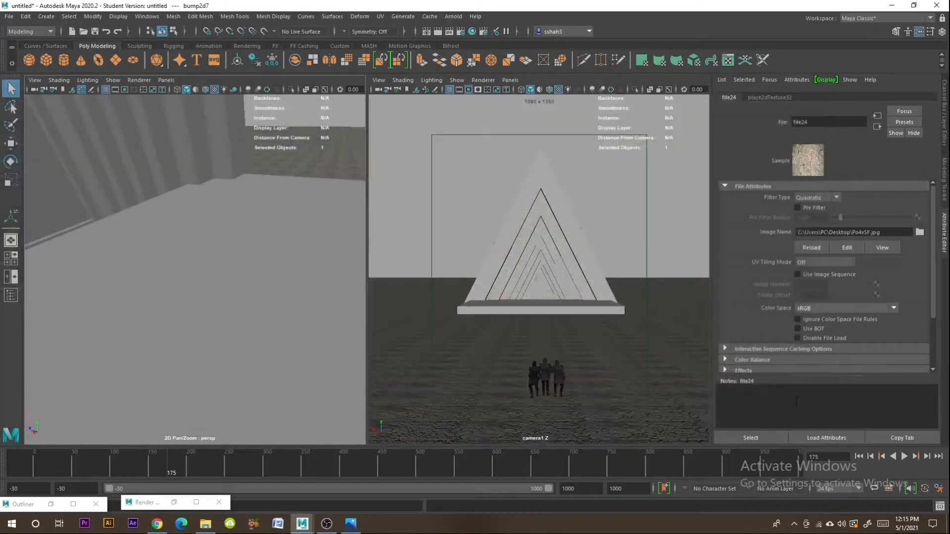
pyautogui.click(667, 245)
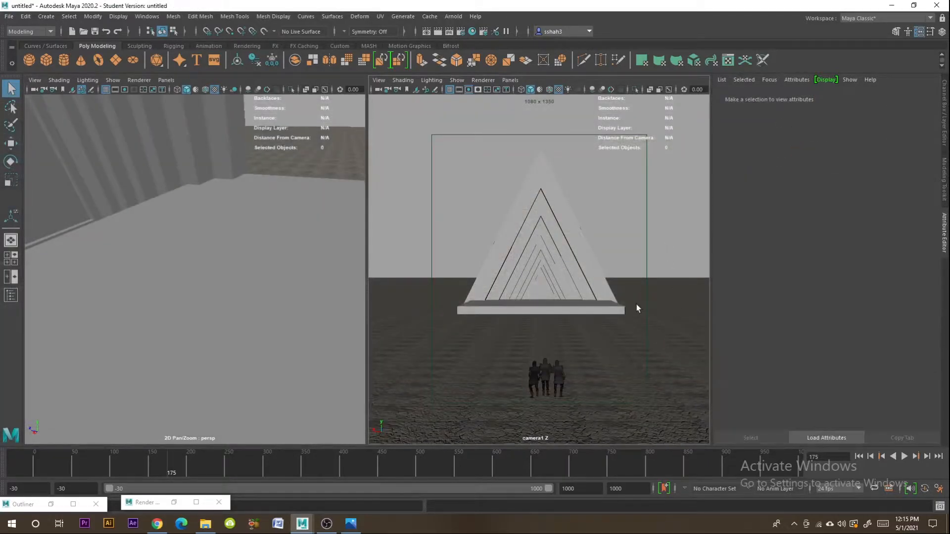
# Step: Duplicate the innermost triangular frame of the pyramid
pyautogui.keyDown('alt'); pyautogui.moveTo(321, 270); pyautogui.dragTo(248, 309); pyautogui.keyUp('alt')
pyautogui.scroll(-10, 255, 290)
pyautogui.keyDown('alt'); pyautogui.moveTo(248, 309); pyautogui.dragTo(276, 247, button='middle'); pyautogui.keyUp('alt')
pyautogui.keyDown('alt'); pyautogui.moveTo(284, 257); pyautogui.dragTo(294, 255); pyautogui.keyUp('alt')
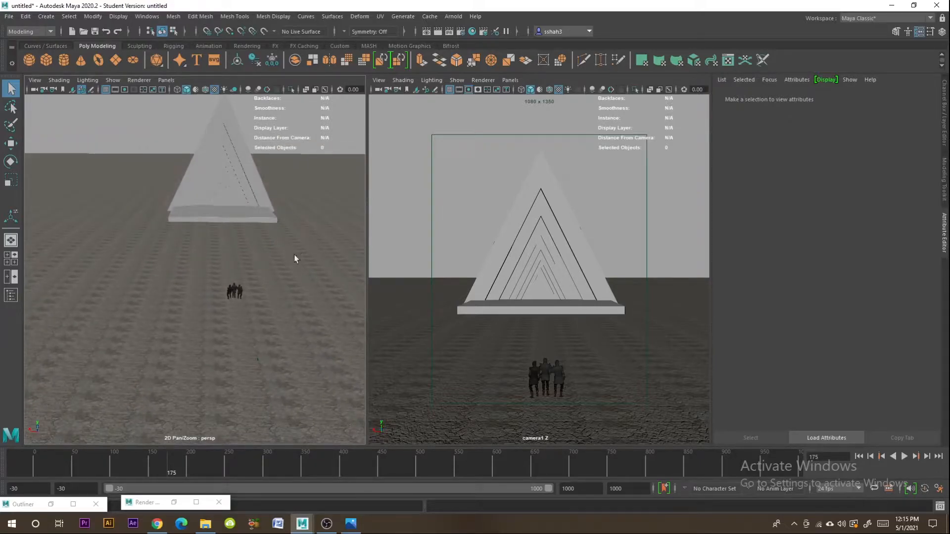
pyautogui.click(224, 198)
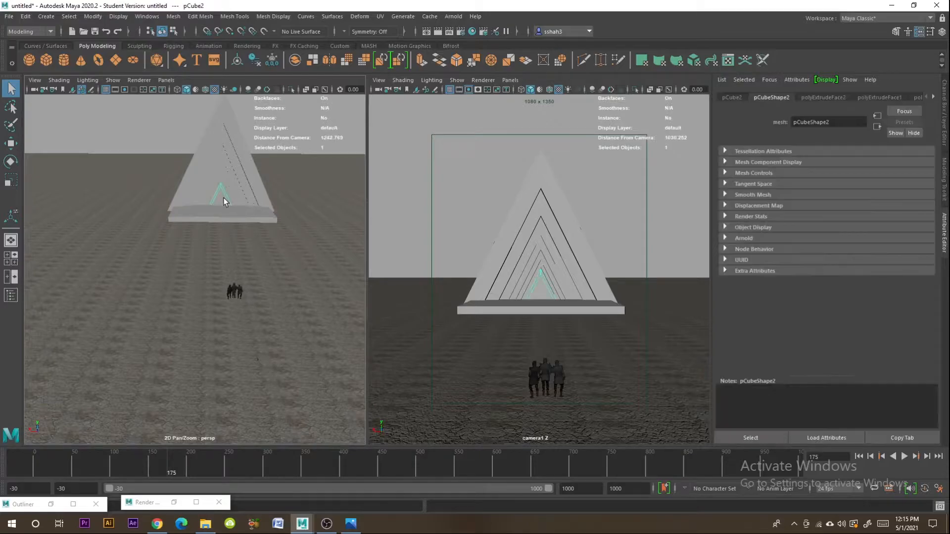
pyautogui.press('f')
pyautogui.keyDown('alt'); pyautogui.moveTo(228, 209); pyautogui.dragTo(206, 278); pyautogui.keyUp('alt')
pyautogui.click(7, 184)
pyautogui.hotkey('ctrl', 'd')
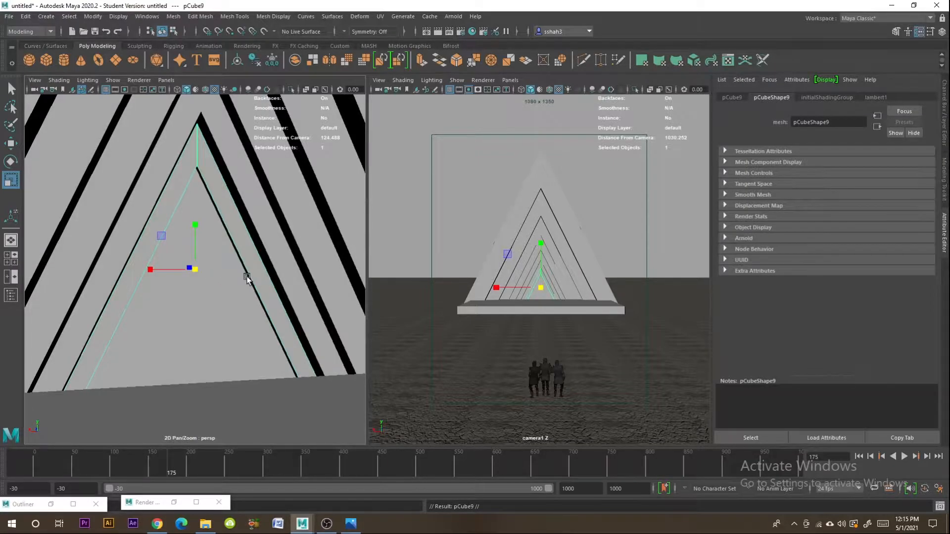
# Step: Check the glowing triangle in the reference photo and convert the duplicated triangular frame into an Arnold mesh light
pyautogui.click(350, 524)
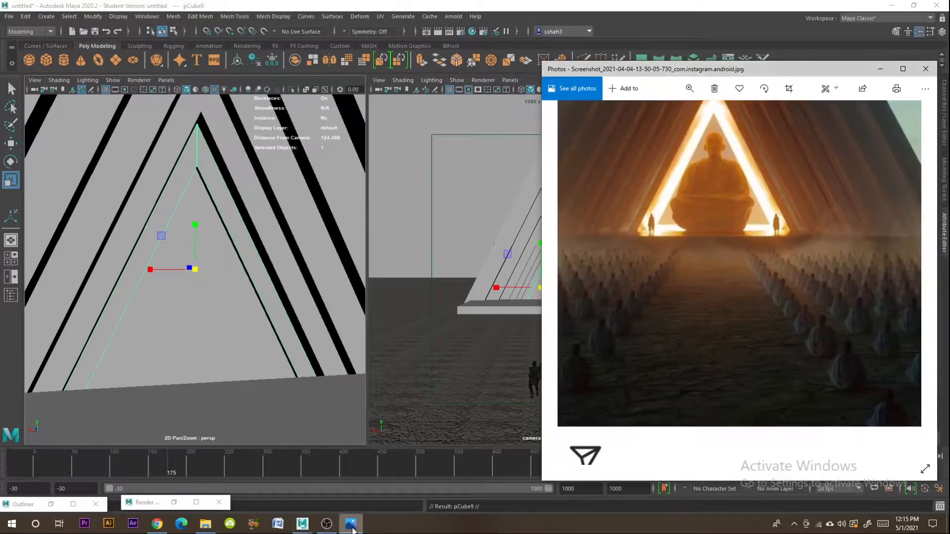
pyautogui.click(351, 526)
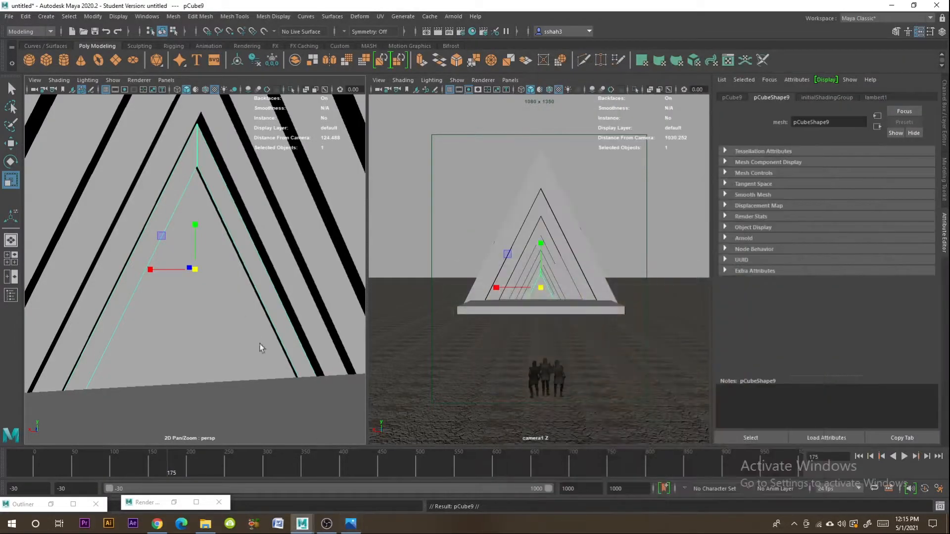
pyautogui.click(452, 17)
pyautogui.moveTo(472, 67)
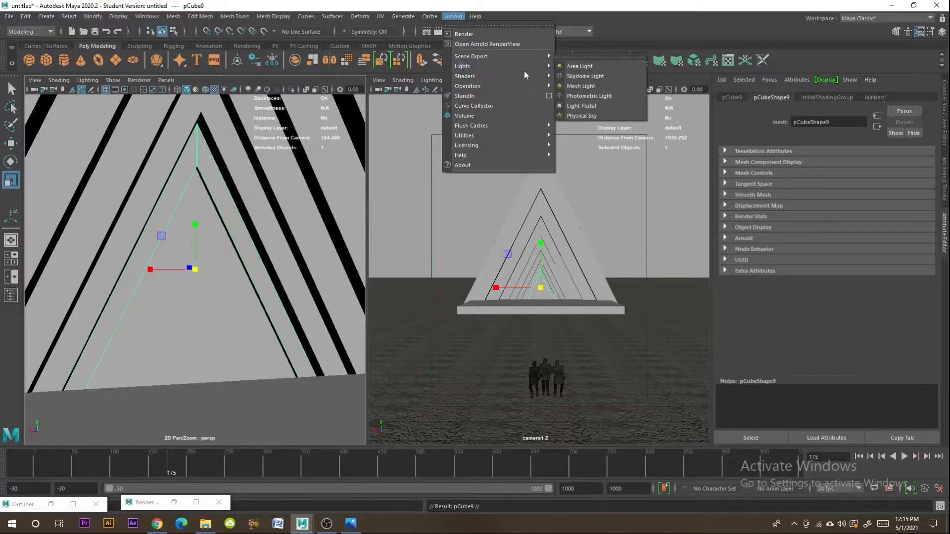
pyautogui.click(580, 87)
# Step: Adjust the mesh light's exposure and set its color to orange-yellow with hue about 31.67, saturation 1 and value 1
pyautogui.keyDown('alt'); pyautogui.moveTo(206, 291); pyautogui.dragTo(233, 272); pyautogui.keyUp('alt')
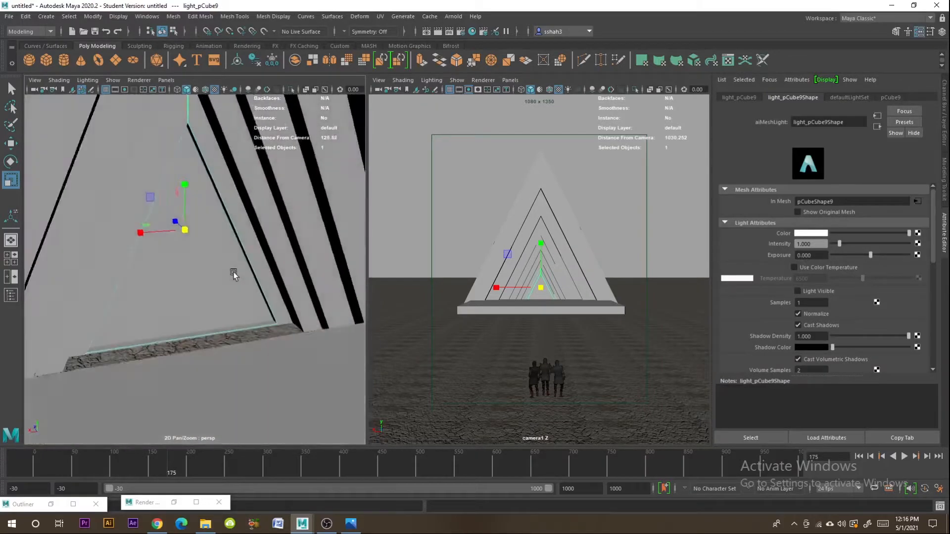
pyautogui.click(819, 255)
pyautogui.write('1')
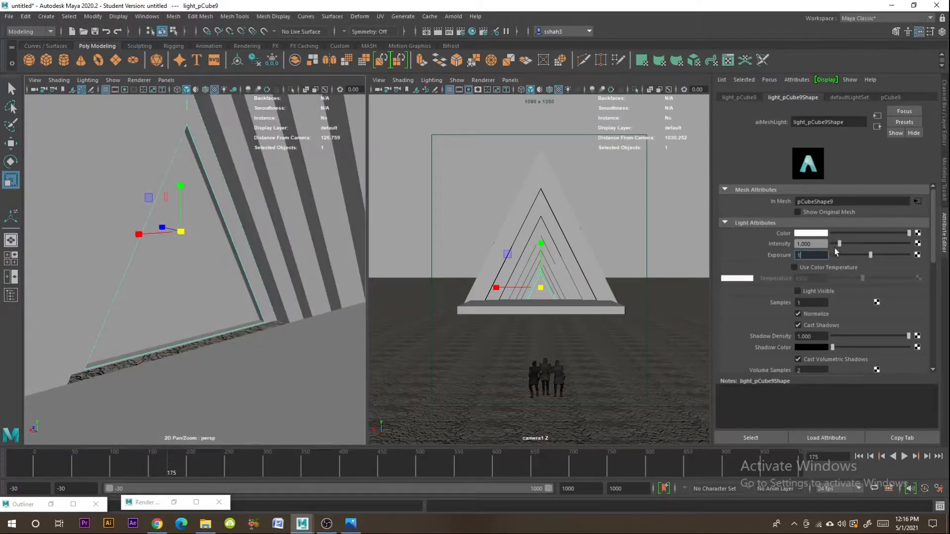
pyautogui.press('Return')
pyautogui.moveTo(805, 303); pyautogui.dragTo(770, 302)
pyautogui.click(821, 255)
pyautogui.click(808, 233)
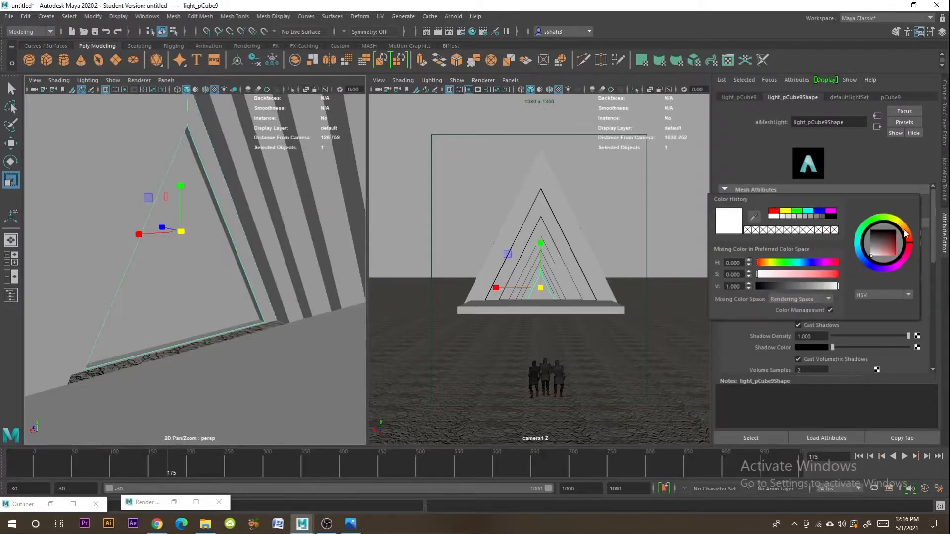
pyautogui.moveTo(906, 234); pyautogui.dragTo(901, 260)
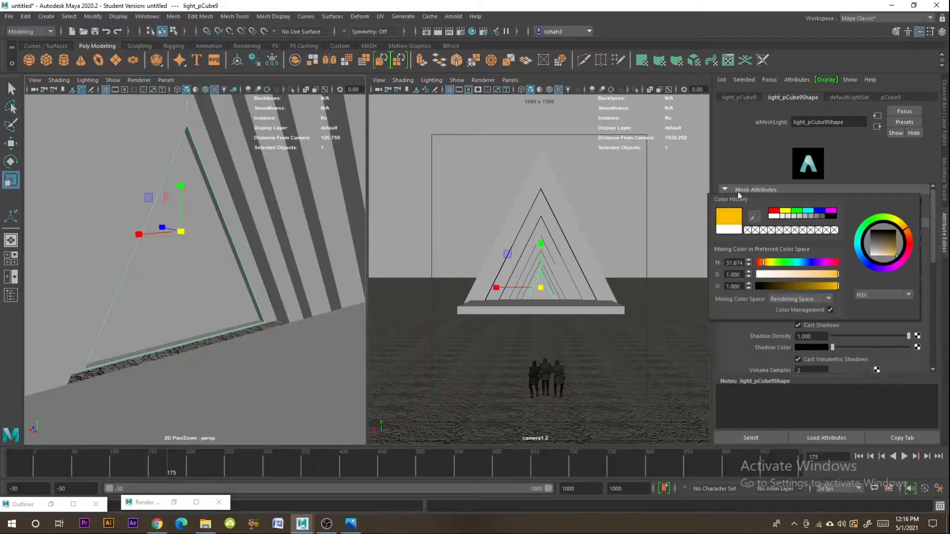
# Step: Move the triangular mesh light forward in depth, off the innermost frame, and run a test Arnold render from the perspective view
pyautogui.click(11, 143)
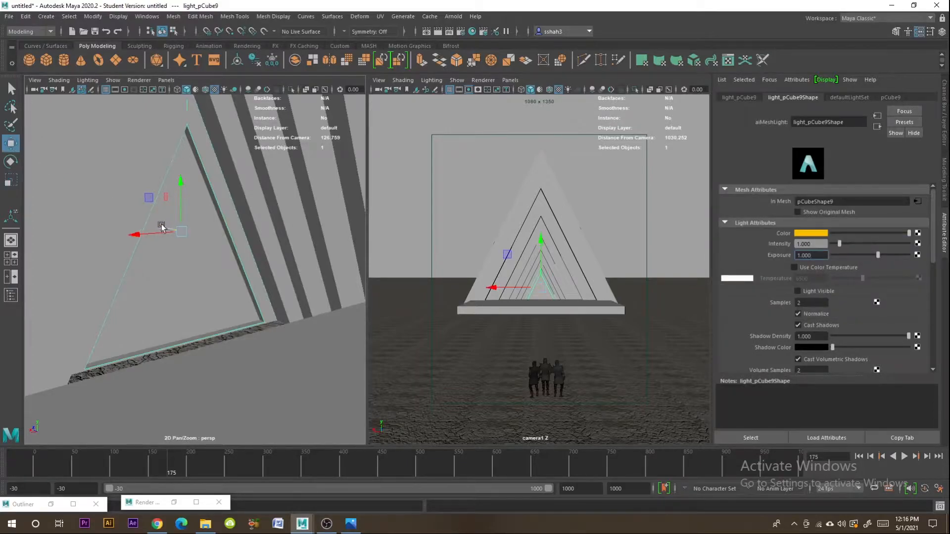
pyautogui.moveTo(163, 227); pyautogui.dragTo(177, 230)
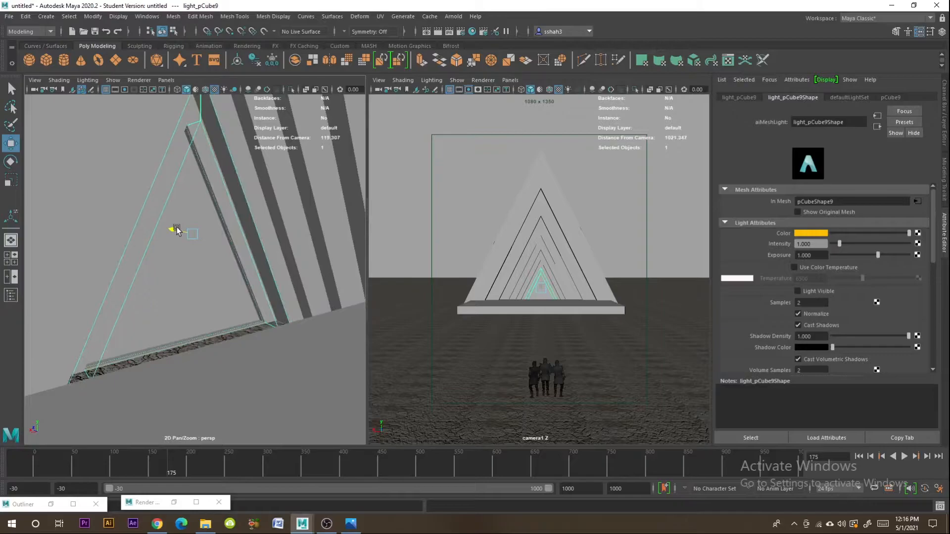
pyautogui.click(453, 16)
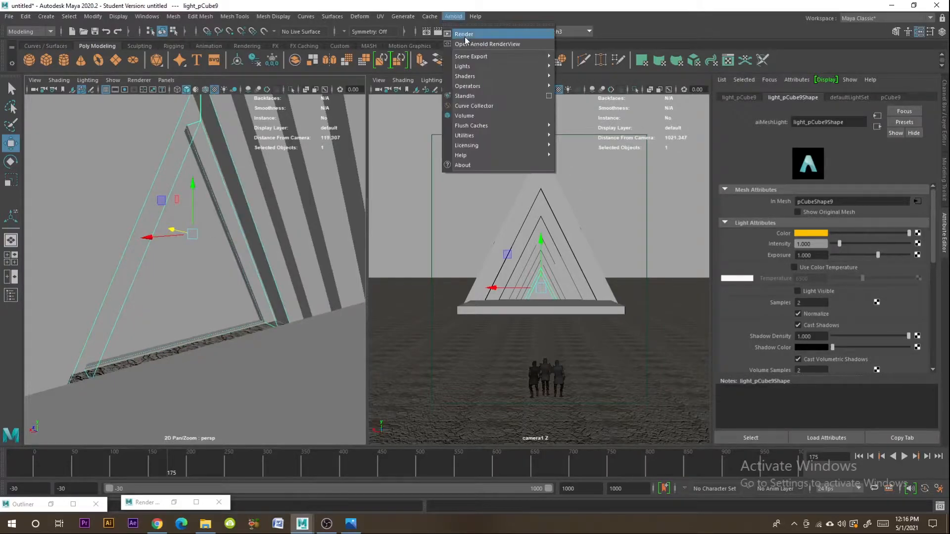
pyautogui.click(466, 36)
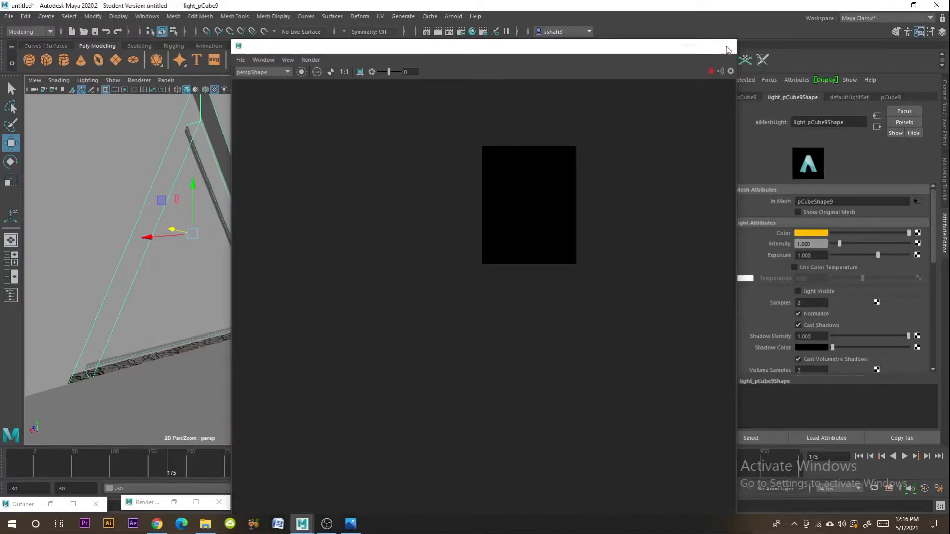
pyautogui.click(726, 48)
pyautogui.click(466, 32)
pyautogui.click(67, 76)
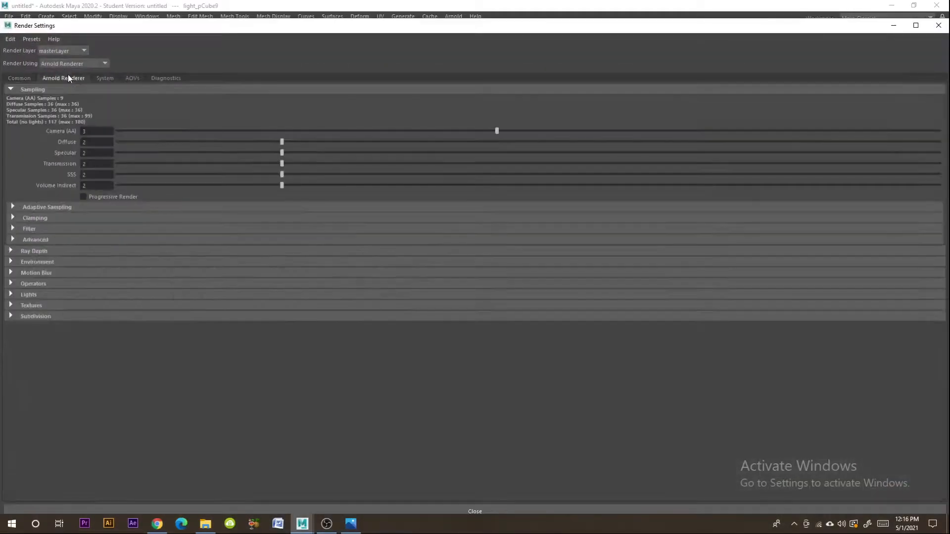
pyautogui.click(97, 78)
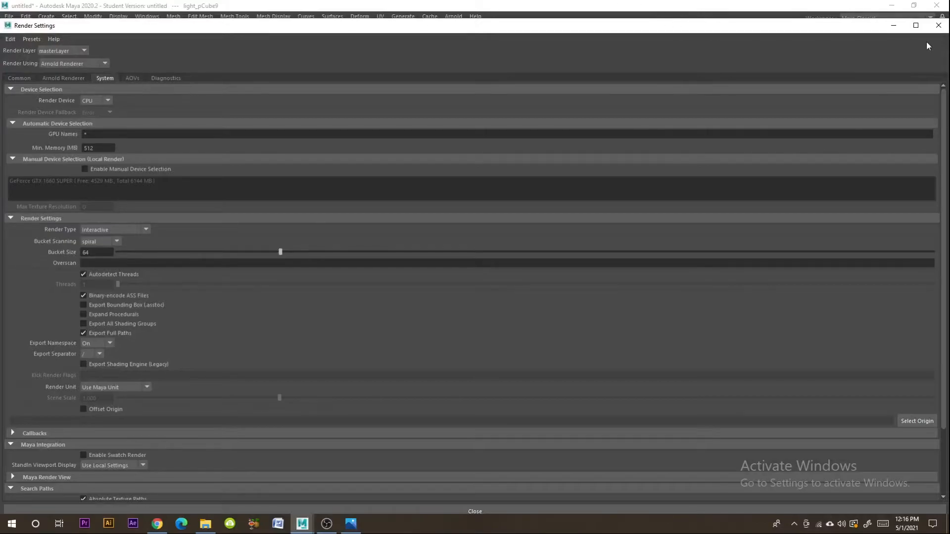
pyautogui.click(938, 26)
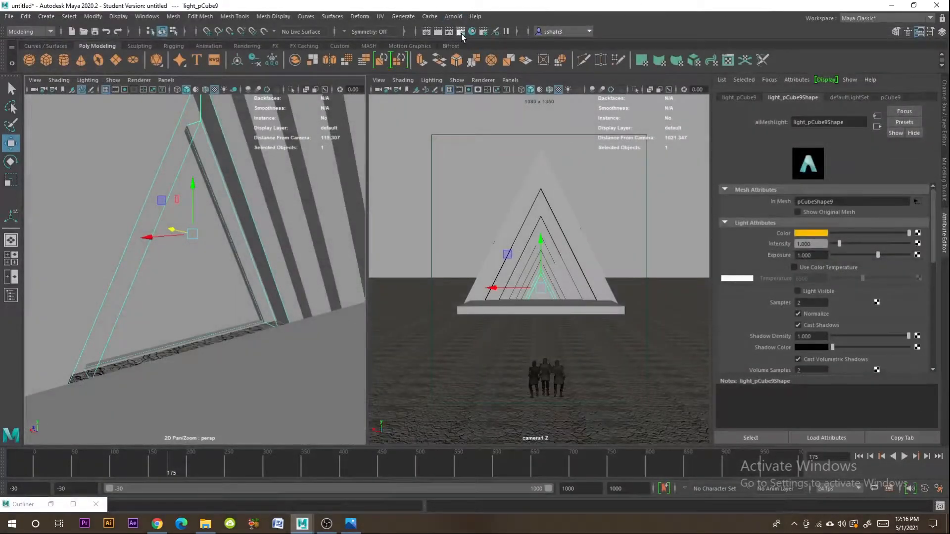
# Step: Set the render output image format to jpeg in the Render Settings
pyautogui.click(460, 33)
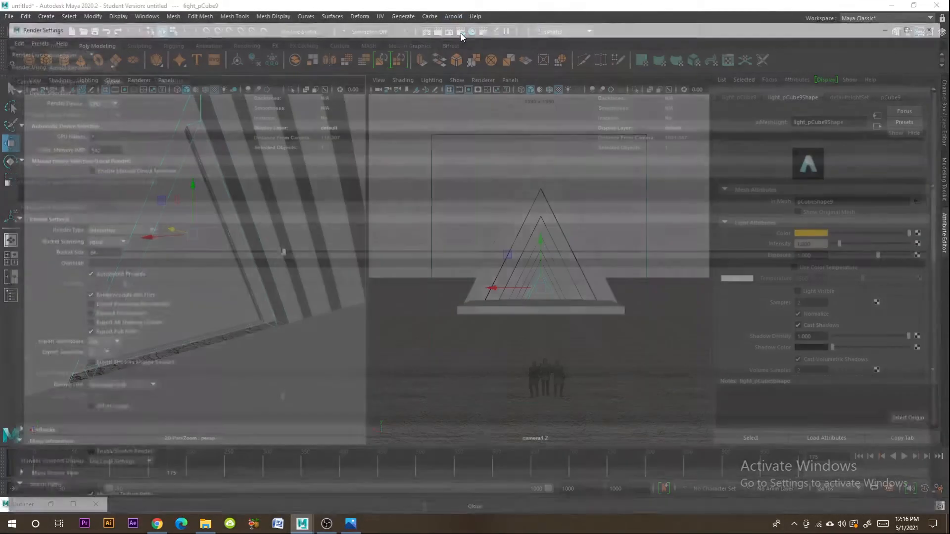
pyautogui.doubleClick(277, 36)
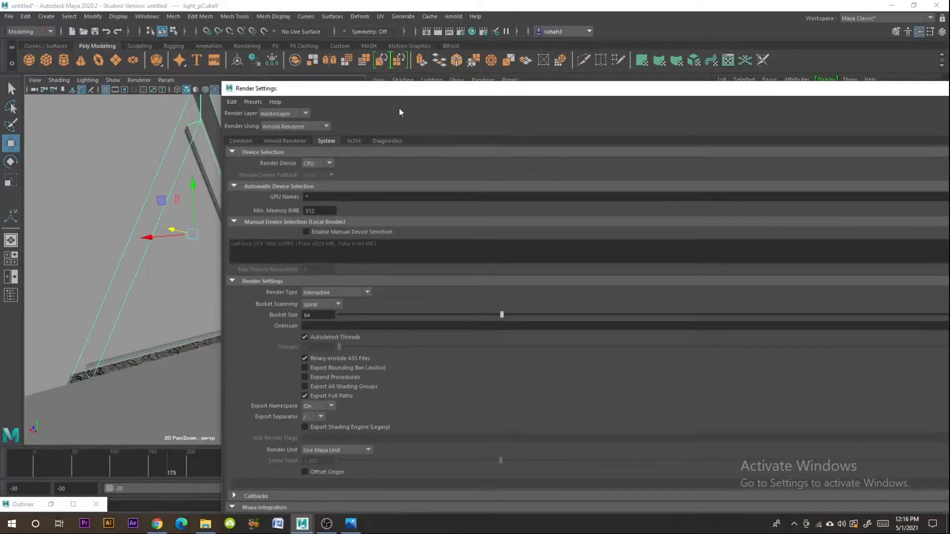
pyautogui.click(241, 141)
pyautogui.scroll(3, 433, 290)
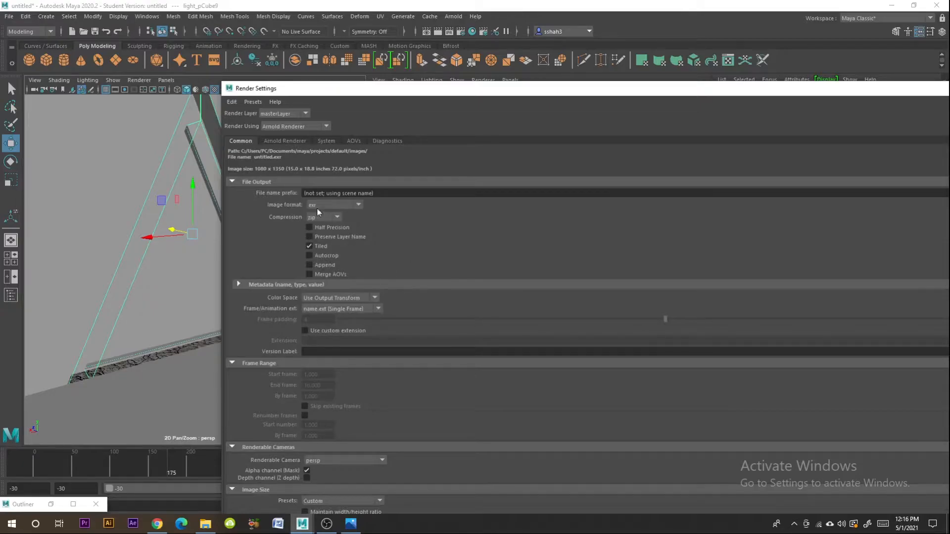
pyautogui.click(326, 207)
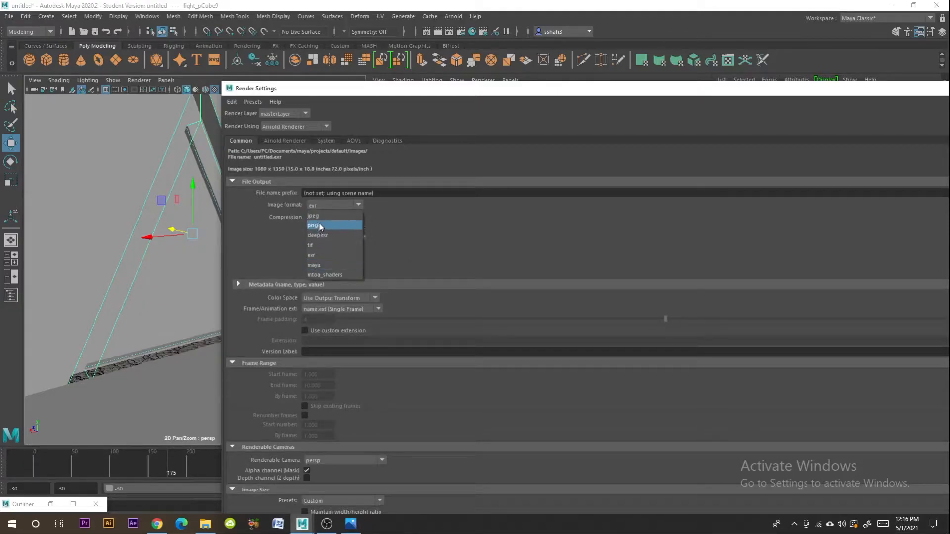
pyautogui.click(322, 219)
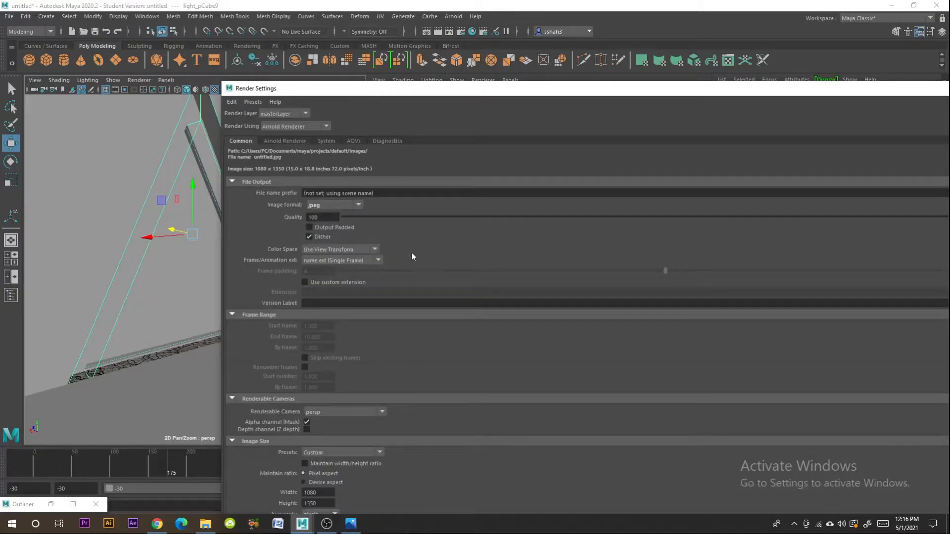
# Step: Try the name.#.ext frame naming for the render output, then restore name.ext (Single Frame)
pyautogui.scroll(-1, 411, 252)
pyautogui.click(352, 222)
pyautogui.click(352, 222)
pyautogui.click(348, 234)
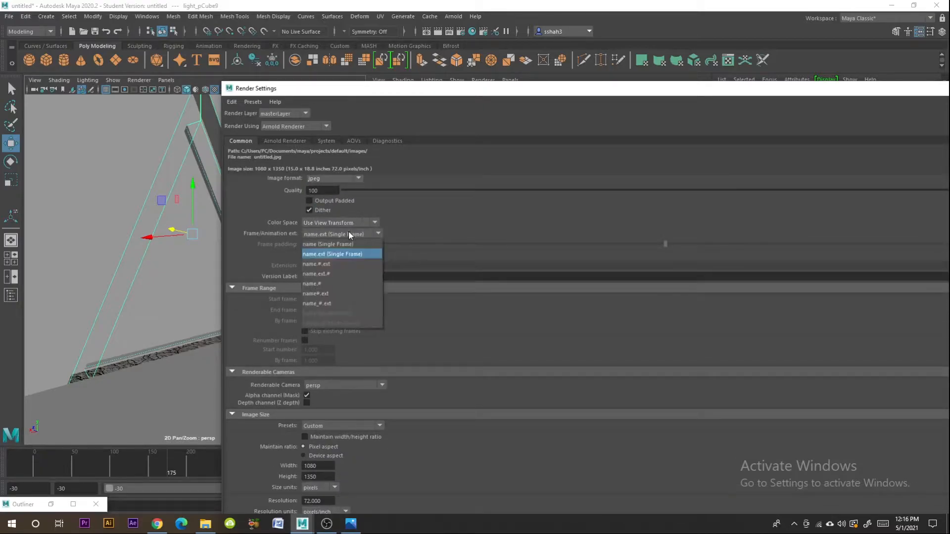
pyautogui.click(331, 264)
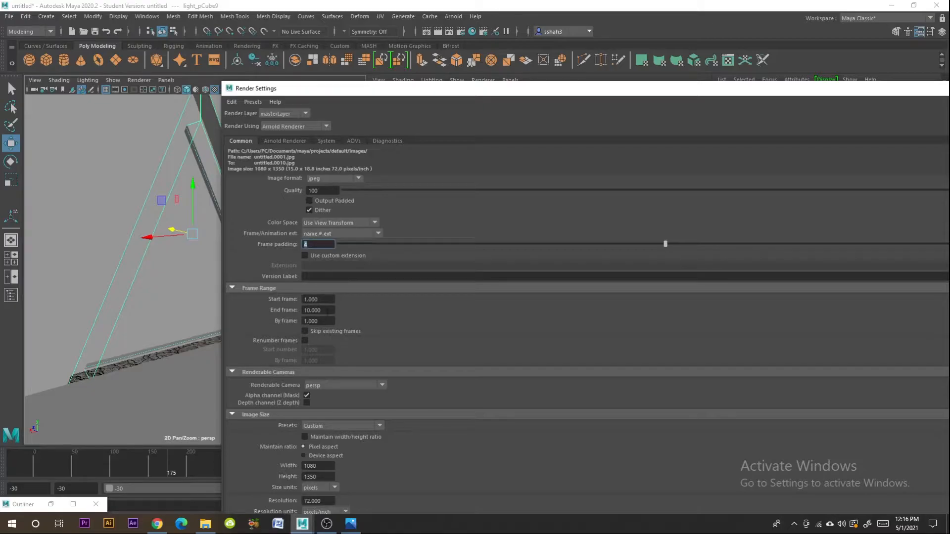
pyautogui.click(327, 311)
pyautogui.scroll(1, 316, 355)
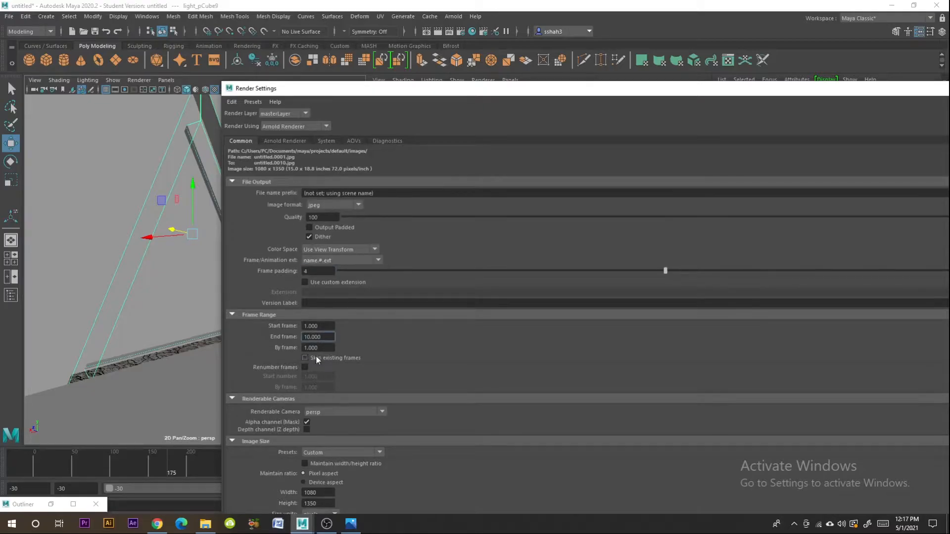
pyautogui.click(343, 261)
pyautogui.click(340, 272)
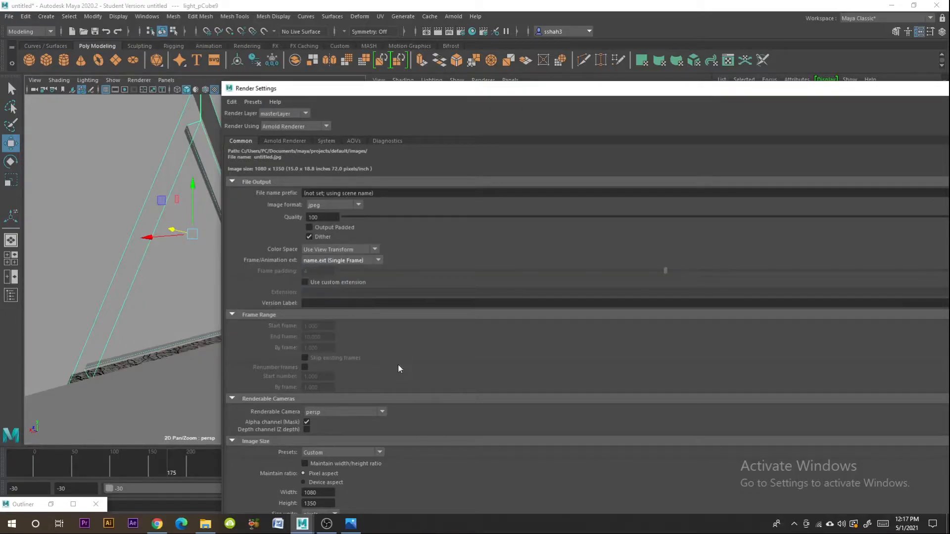
# Step: Set the renderable camera to camera1
pyautogui.scroll(-1, 358, 256)
pyautogui.scroll(1, 368, 322)
pyautogui.scroll(-1, 374, 364)
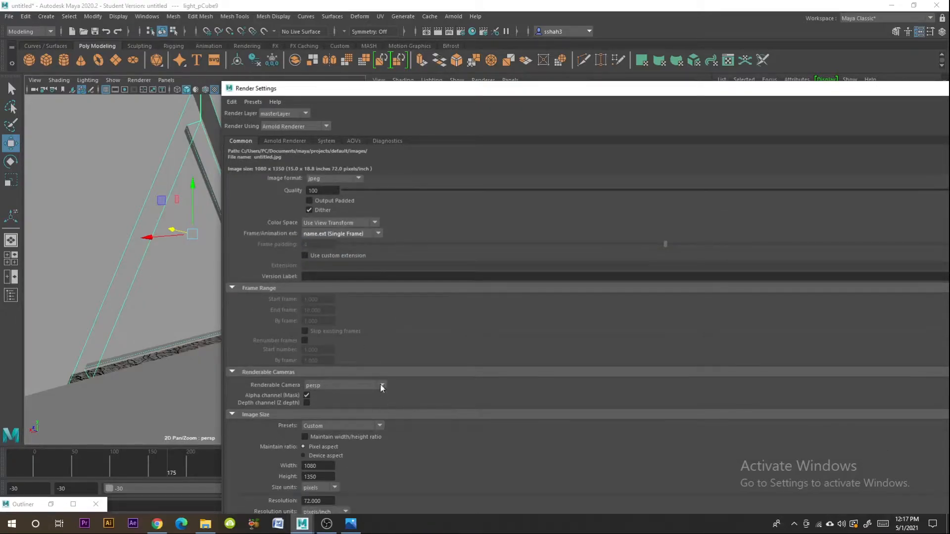
pyautogui.click(345, 385)
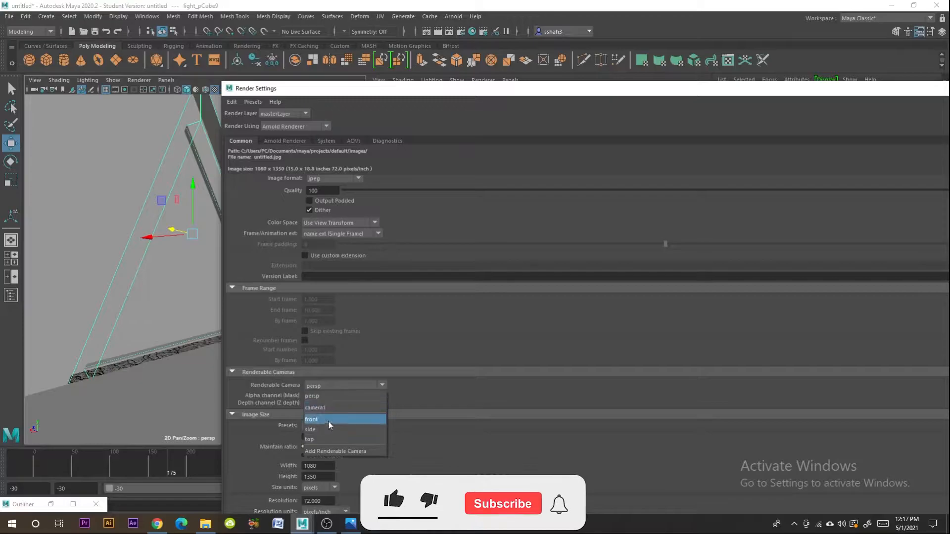
pyautogui.click(317, 409)
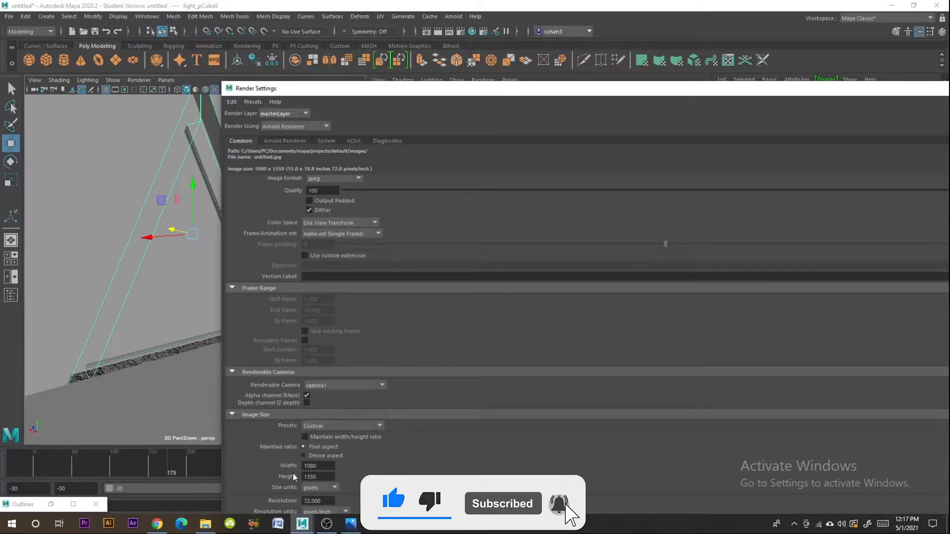
# Step: Switch the Arnold render device to GPU
pyautogui.moveTo(354, 89); pyautogui.dragTo(346, 64)
pyautogui.click(275, 111)
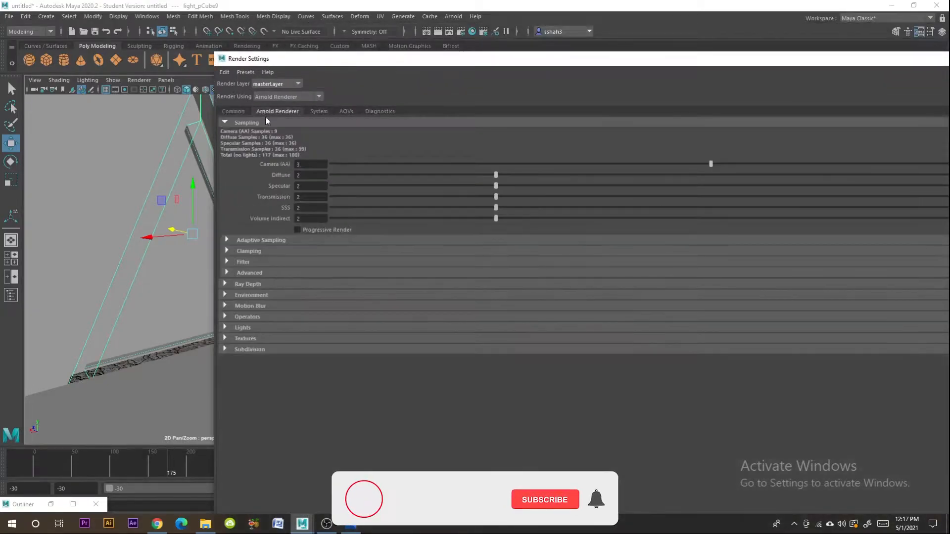
pyautogui.click(318, 112)
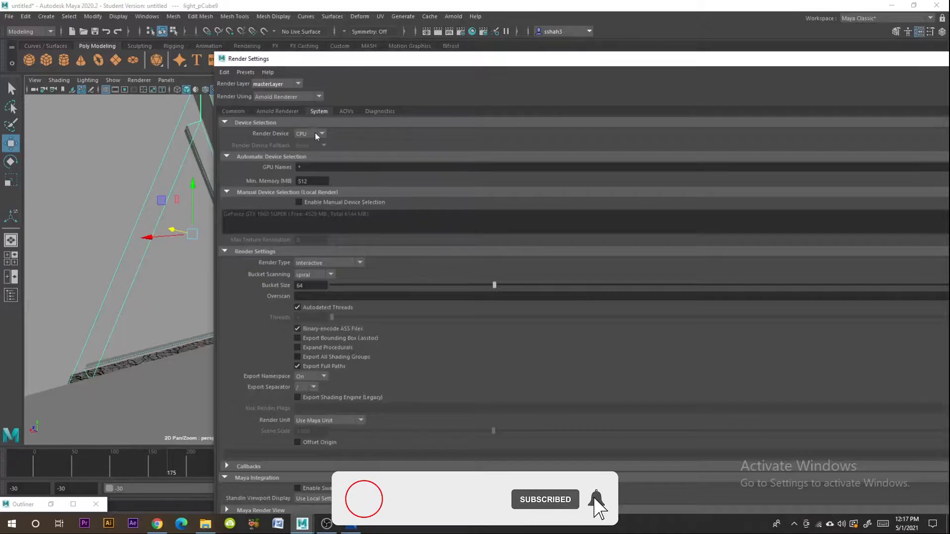
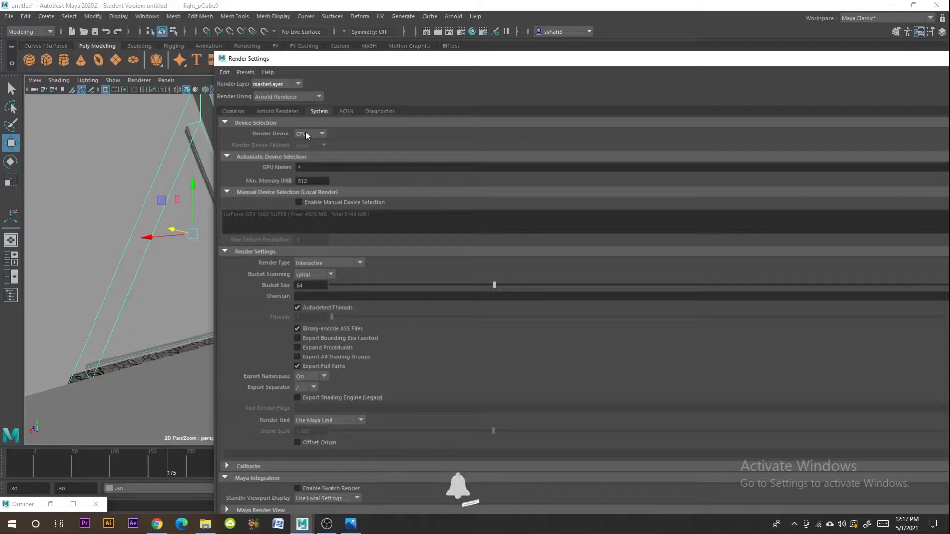
pyautogui.click(305, 131)
pyautogui.click(299, 153)
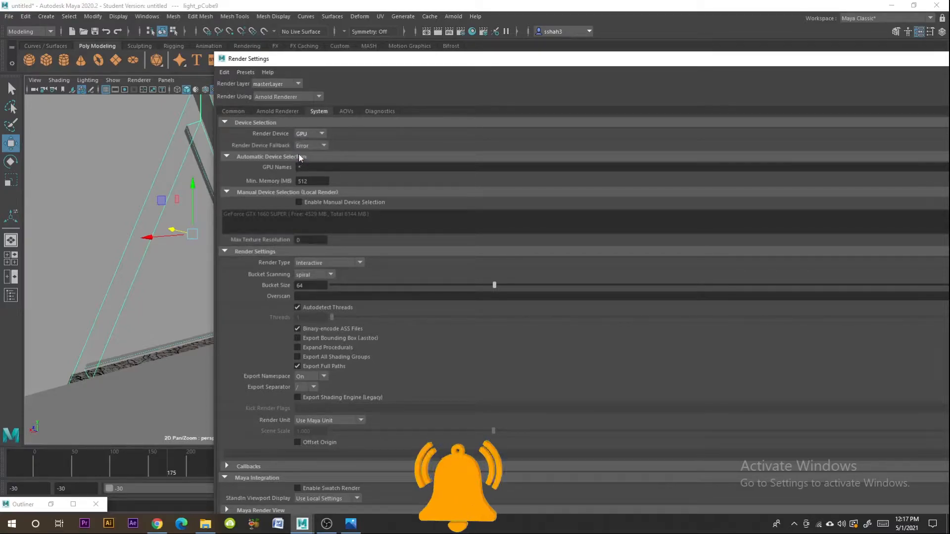
# Step: Set the Arnold Camera (AA) samples to 5
pyautogui.click(277, 111)
pyautogui.click(306, 165)
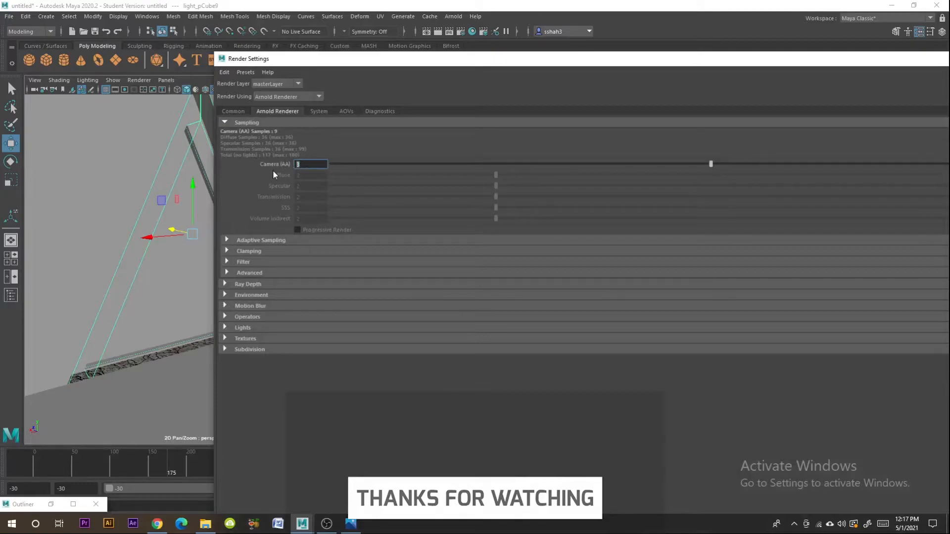
pyautogui.press('Return')
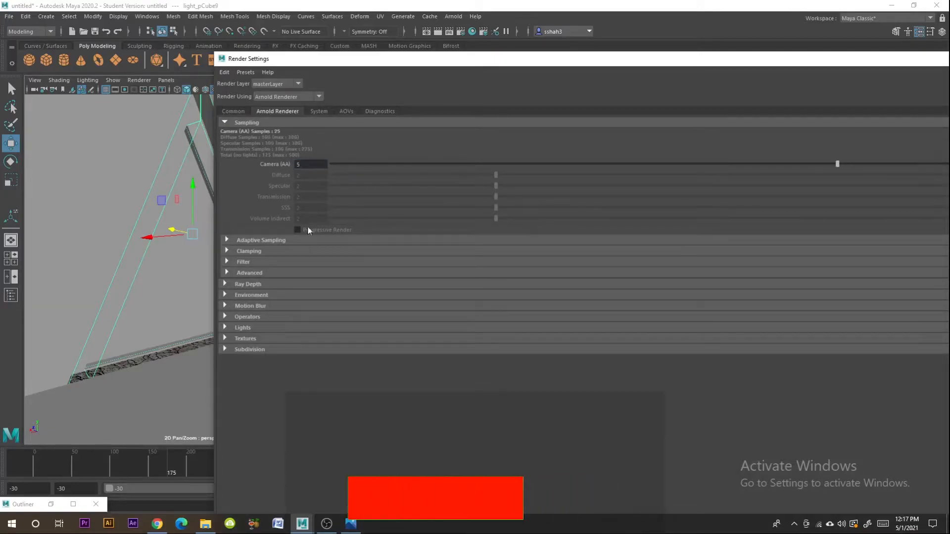
# Step: Add an aiAtmosphereVolume as the atmosphere in the Arnold environment settings and put the Render Settings window away
pyautogui.click(224, 295)
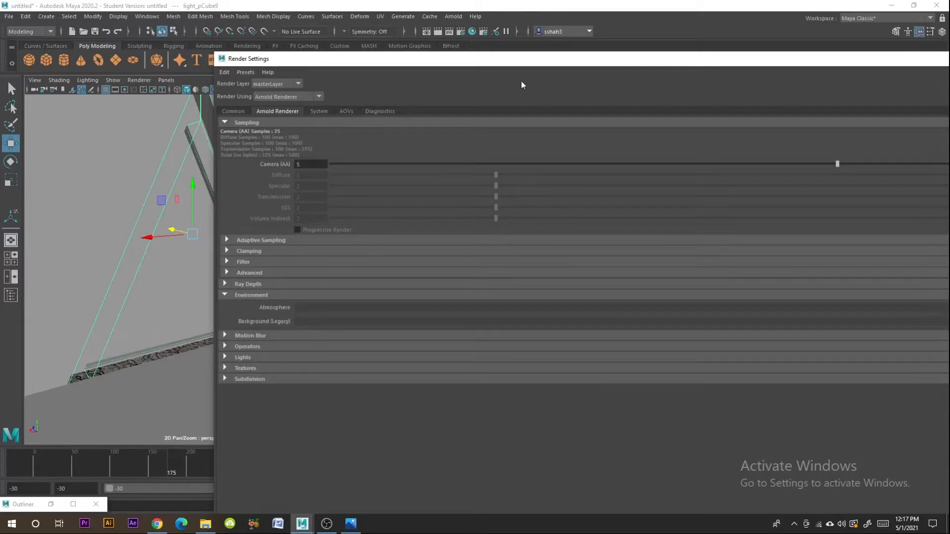
pyautogui.moveTo(548, 63); pyautogui.dragTo(398, 59)
pyautogui.moveTo(782, 60); pyautogui.dragTo(688, 49)
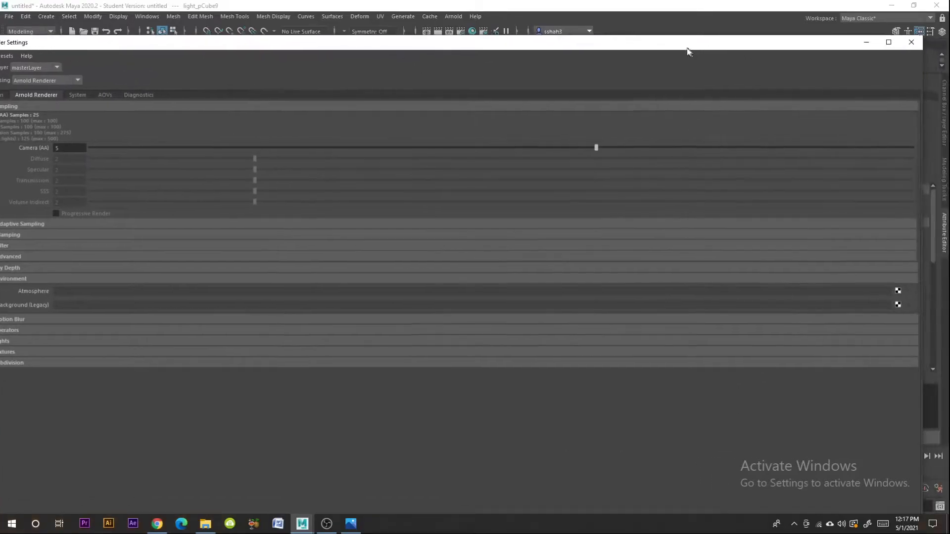
pyautogui.click(896, 289)
pyautogui.click(893, 300)
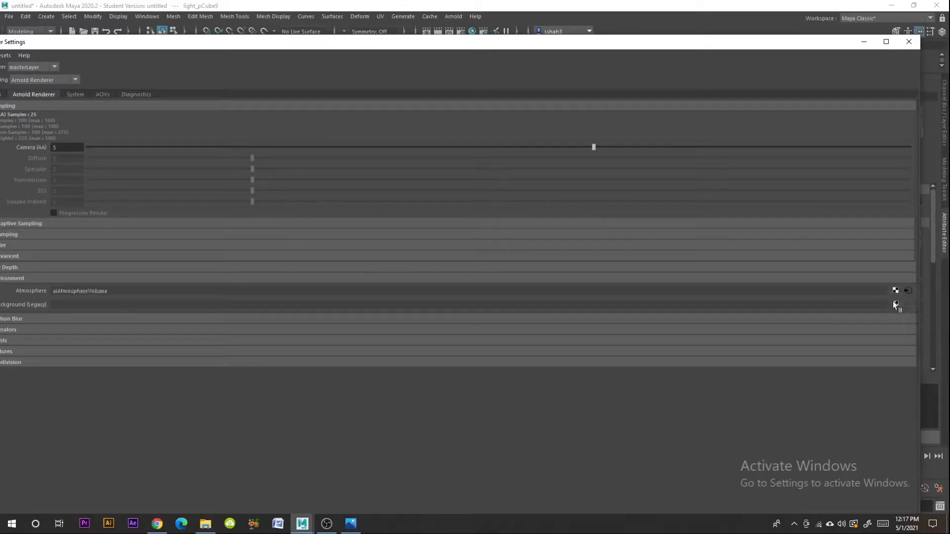
pyautogui.click(863, 42)
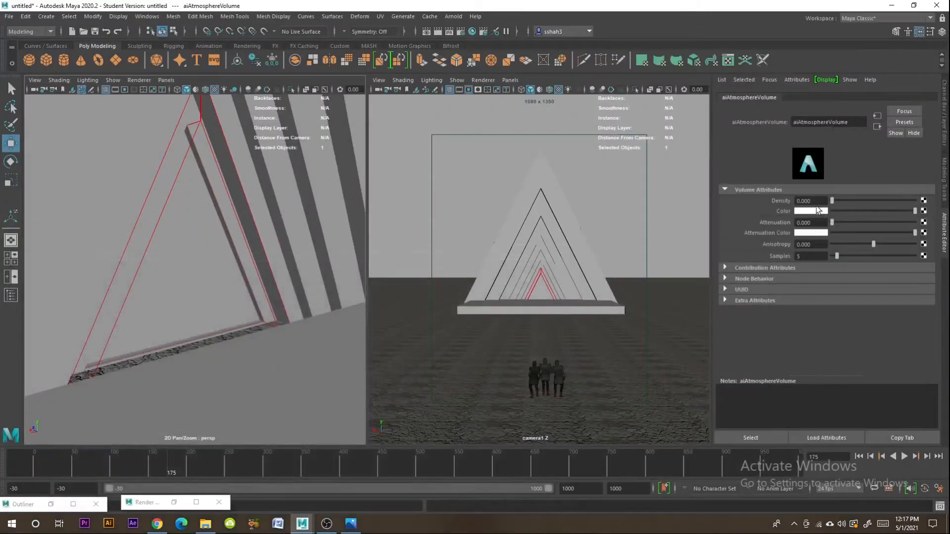
# Step: Set the atmosphere volume's density to 0.001 and its anisotropy to 0.9
pyautogui.click(812, 202)
pyautogui.write('1')
pyautogui.click(817, 223)
# Step: Render the scene in the Arnold RenderView through cameraShape1 and arrange the render window to show the whole image
pyautogui.click(451, 16)
pyautogui.click(464, 36)
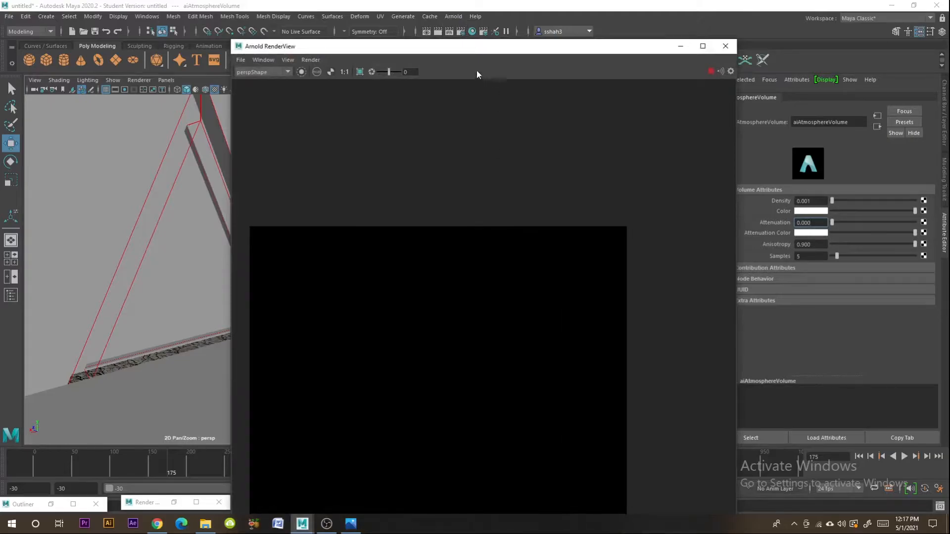
pyautogui.moveTo(477, 46); pyautogui.dragTo(577, 9)
pyautogui.click(369, 50)
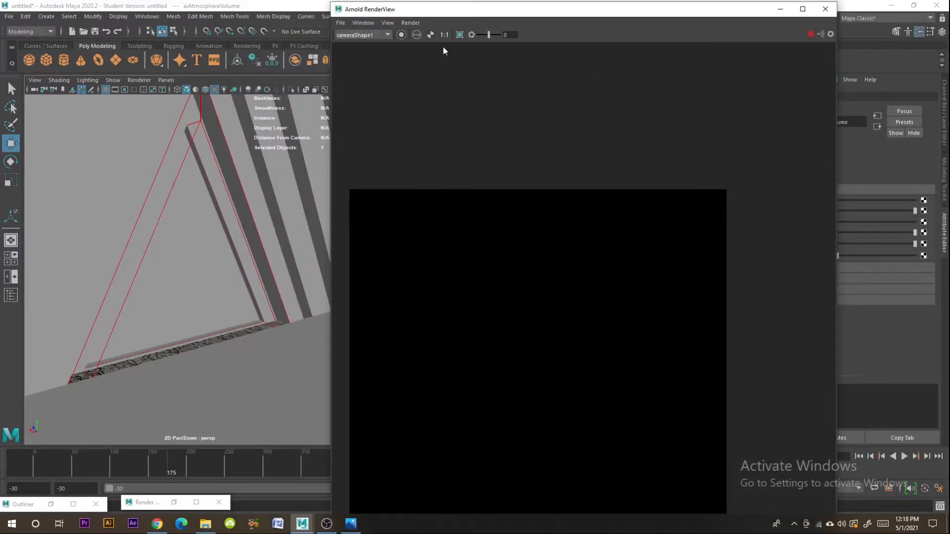
pyautogui.moveTo(565, 252); pyautogui.dragTo(626, 163, button='middle')
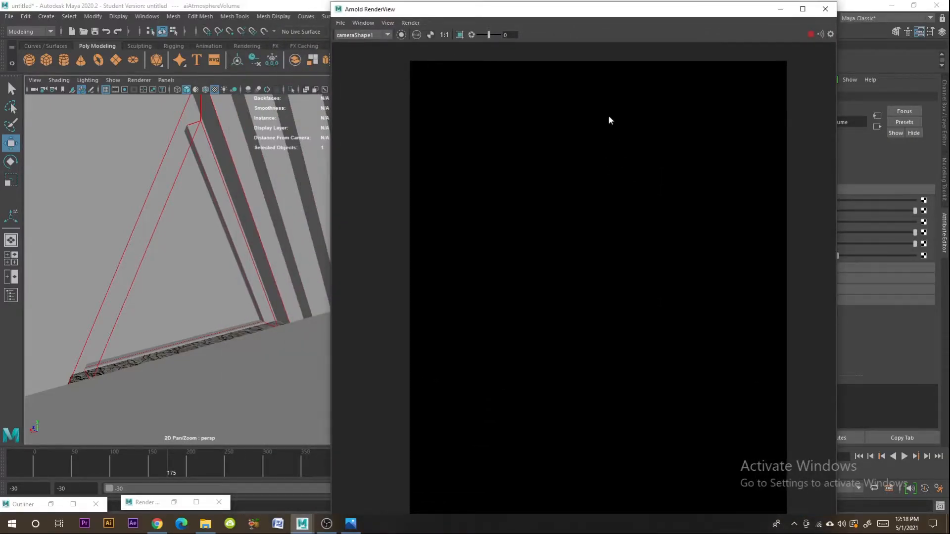
pyautogui.moveTo(625, 5); pyautogui.dragTo(635, 39)
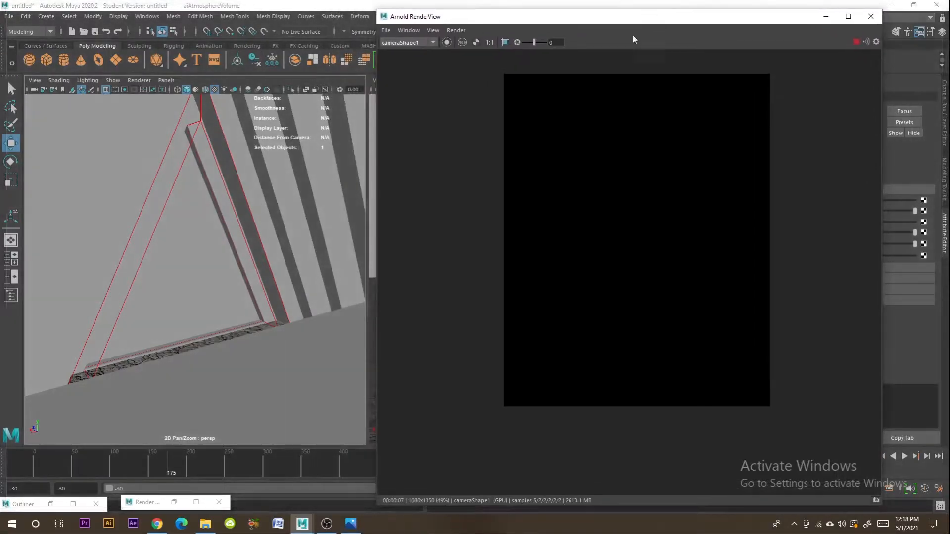
# Step: Select the triangular mesh light and move it farther forward from the innermost frame and upward
pyautogui.click(255, 266)
pyautogui.moveTo(194, 240); pyautogui.dragTo(231, 246)
pyautogui.moveTo(263, 201); pyautogui.dragTo(282, 123)
# Step: Turn off Normalize on the mesh light and reposition the render window to check the glow
pyautogui.moveTo(606, 20); pyautogui.dragTo(388, 56)
pyautogui.click(798, 314)
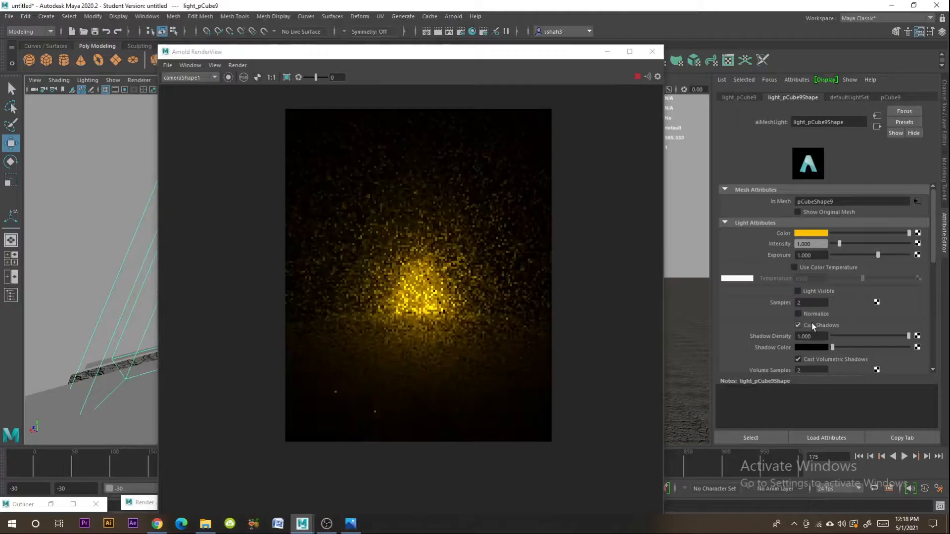
pyautogui.moveTo(436, 51); pyautogui.dragTo(432, 184)
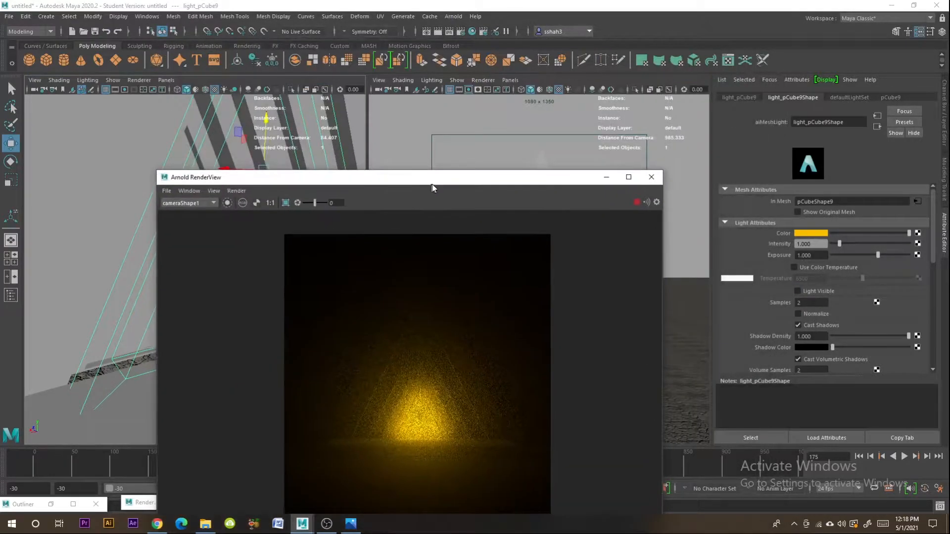
# Step: Open the aiAtmosphereVolume attributes from the render settings and set its anisotropy to -0.900, keeping the full render in view
pyautogui.click(461, 31)
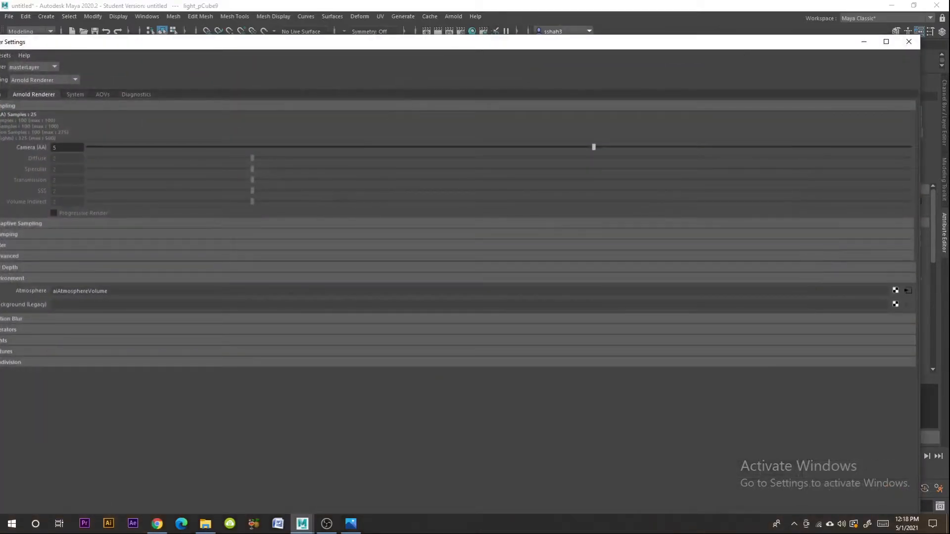
pyautogui.click(907, 291)
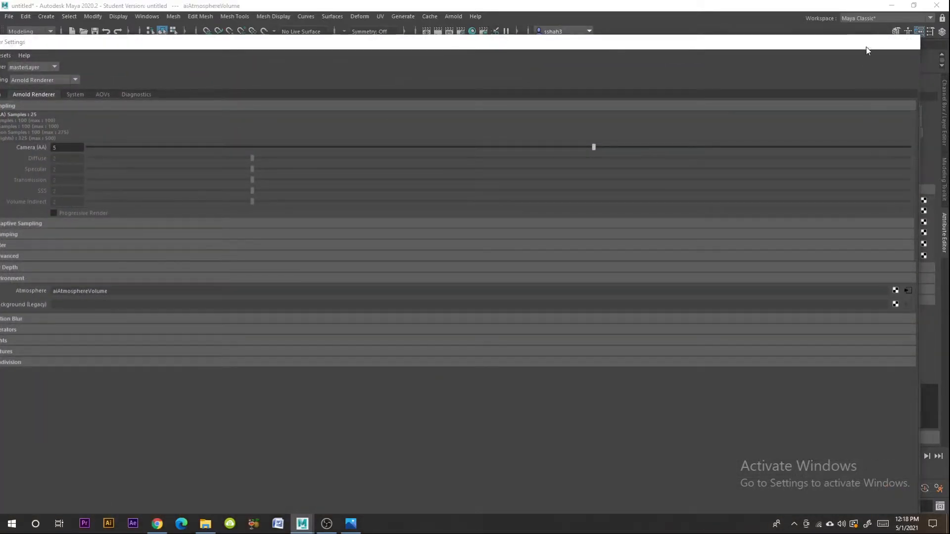
pyautogui.click(864, 41)
pyautogui.moveTo(868, 241); pyautogui.dragTo(833, 244)
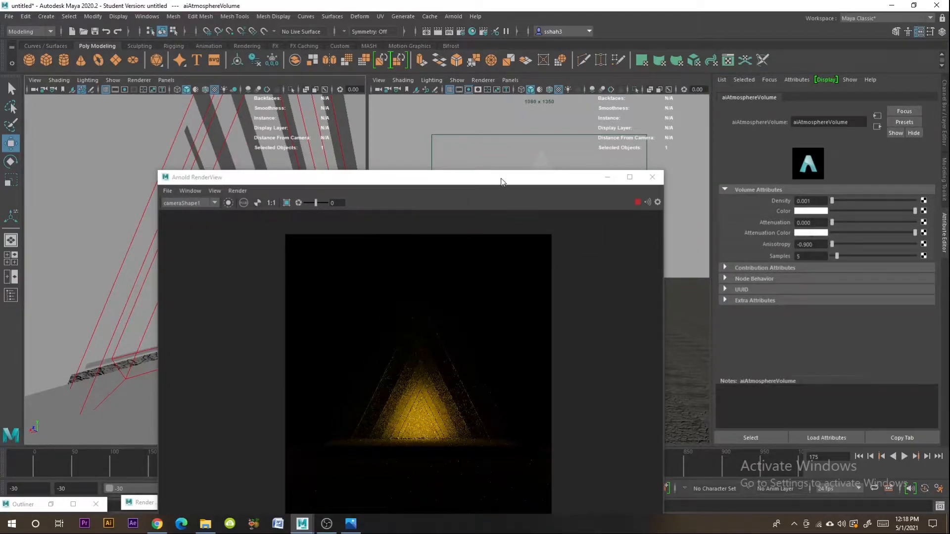
pyautogui.moveTo(501, 181); pyautogui.dragTo(506, 103)
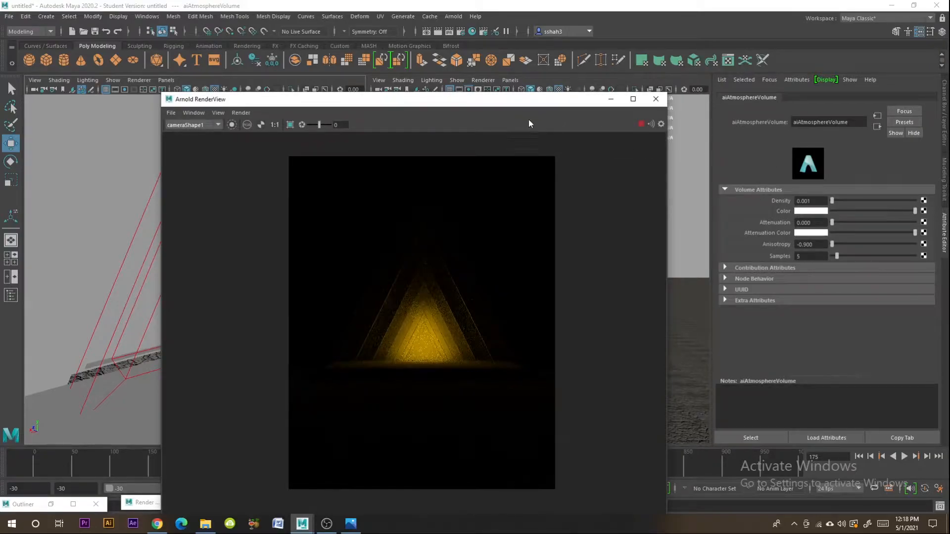
# Step: Set the atmosphere volume's density to 0.000 and its anisotropy to about 0.065, and clear the render window from the perspective view
pyautogui.moveTo(846, 201); pyautogui.dragTo(833, 201)
pyautogui.moveTo(832, 244); pyautogui.dragTo(875, 245)
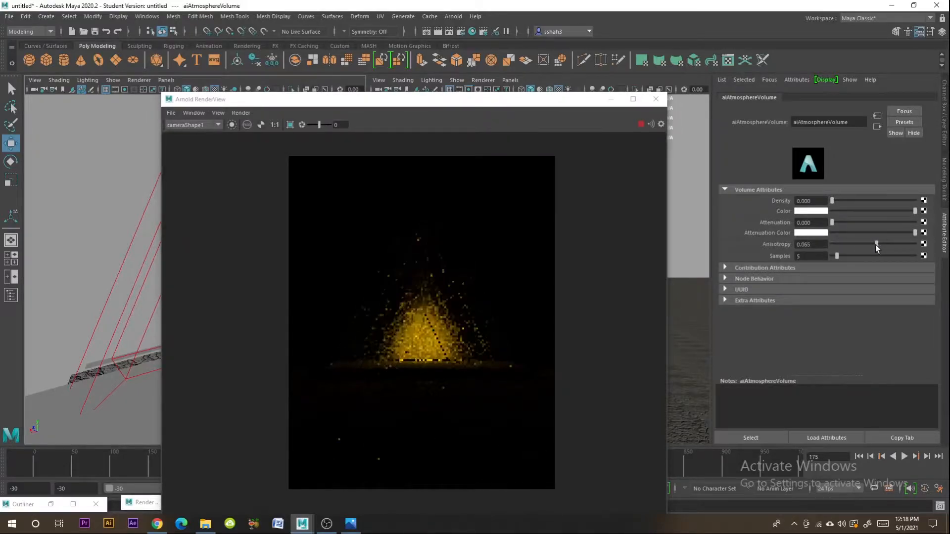
pyautogui.moveTo(482, 100); pyautogui.dragTo(948, 77)
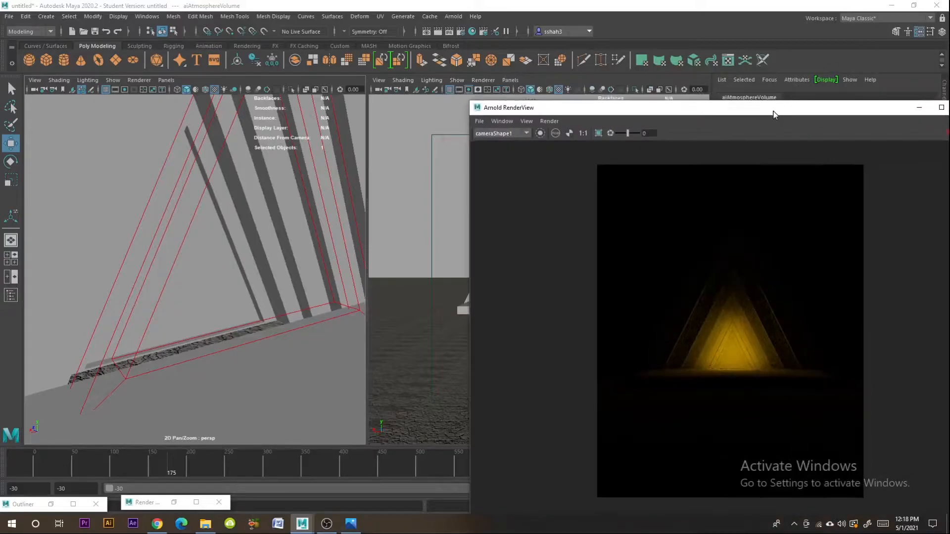
pyautogui.moveTo(759, 100); pyautogui.dragTo(699, 165)
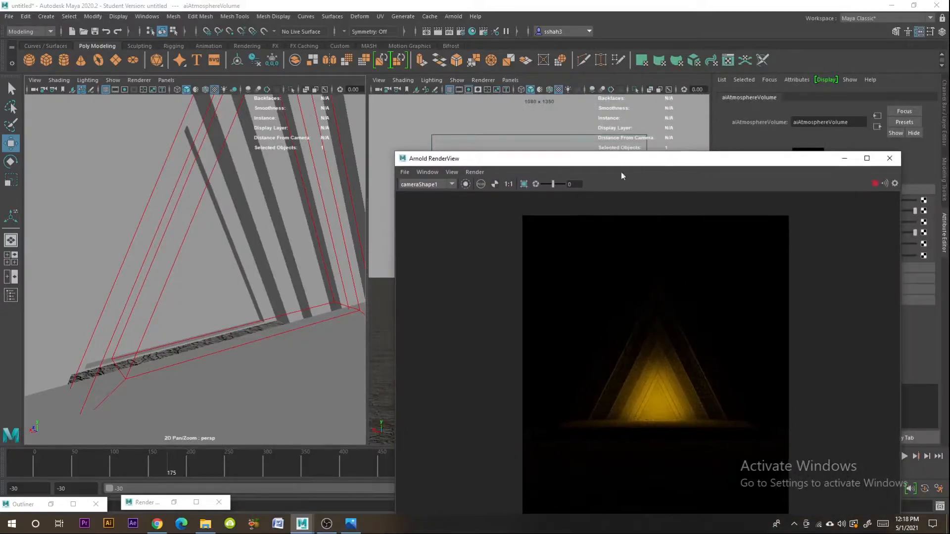
# Step: Select the triangular mesh light and move it back toward the innermost frame and downward
pyautogui.click(150, 314)
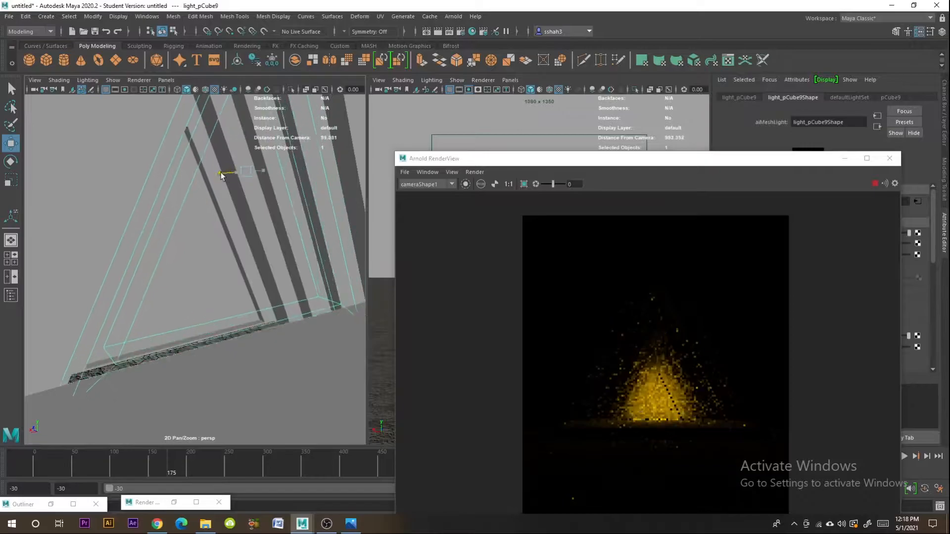
pyautogui.moveTo(221, 176); pyautogui.dragTo(175, 172)
pyautogui.moveTo(187, 138); pyautogui.dragTo(185, 184)
pyautogui.moveTo(674, 167); pyautogui.dragTo(671, 165)
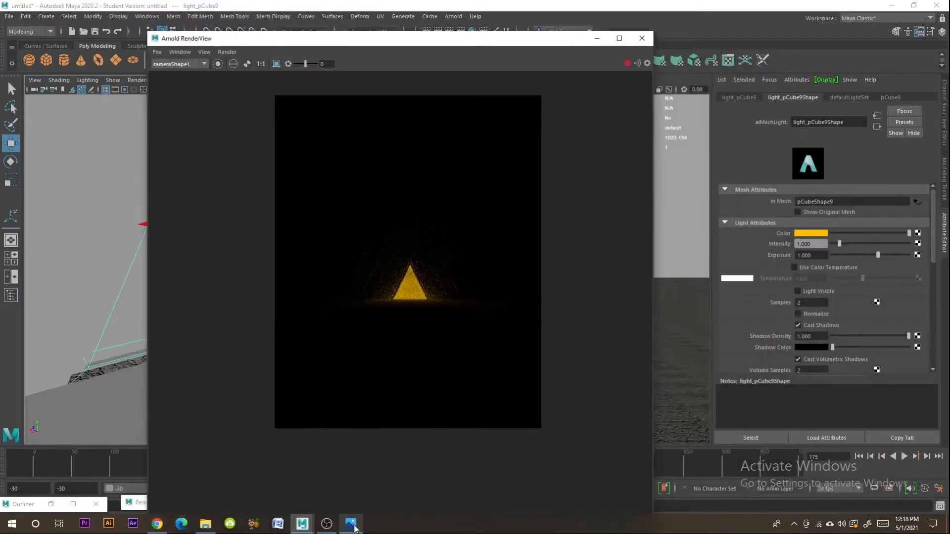
# Step: Check the reference pyramid image and change the mesh light's color to a paler, less saturated orange
pyautogui.click(355, 529)
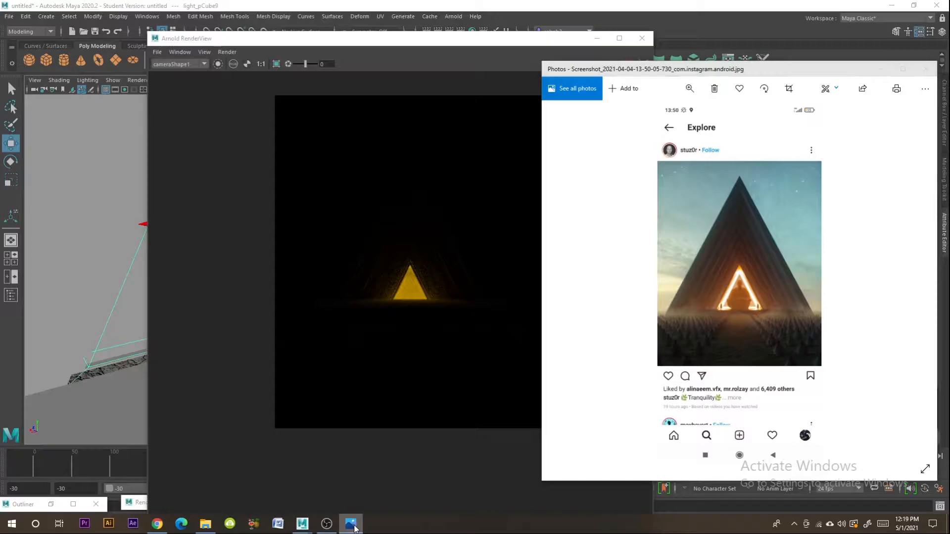
pyautogui.click(355, 528)
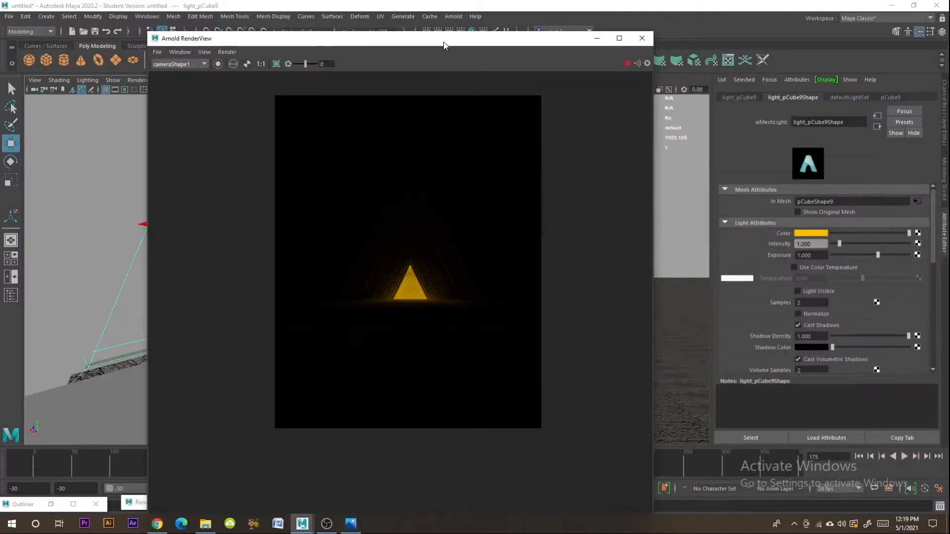
pyautogui.moveTo(445, 44); pyautogui.dragTo(435, 51)
pyautogui.click(807, 233)
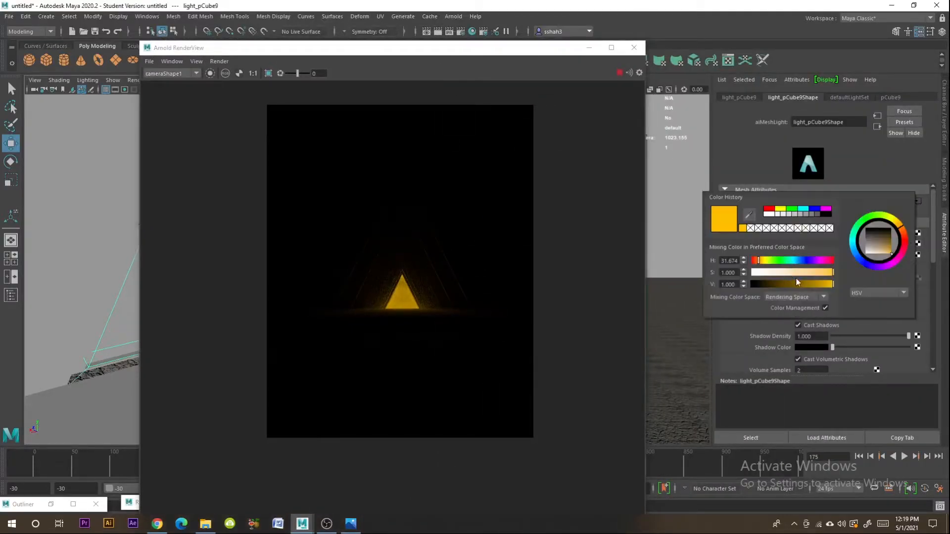
pyautogui.moveTo(796, 278); pyautogui.dragTo(809, 274)
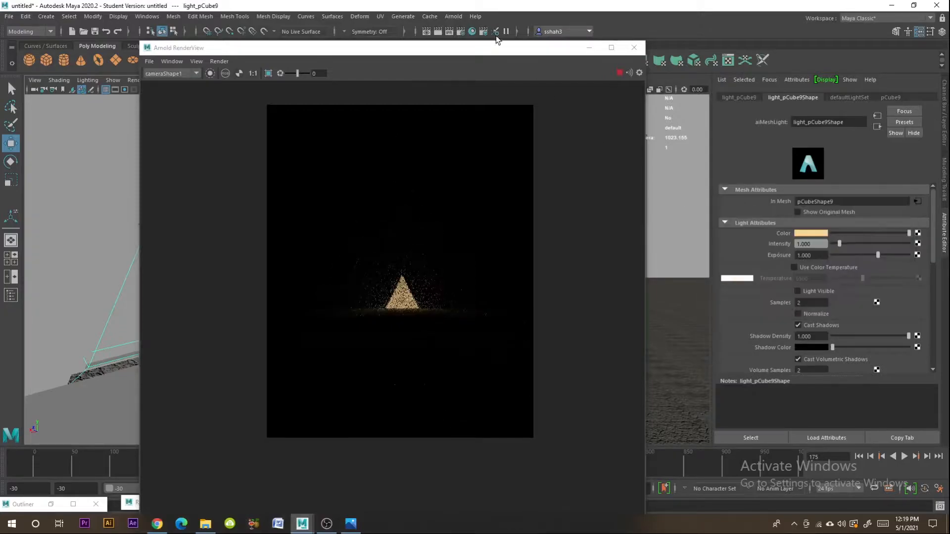
# Step: Delete the triangular faces closing off the pyramid opening on pCube4 and the neighbouring nested frame
pyautogui.click(503, 52)
pyautogui.moveTo(505, 55); pyautogui.dragTo(755, 69)
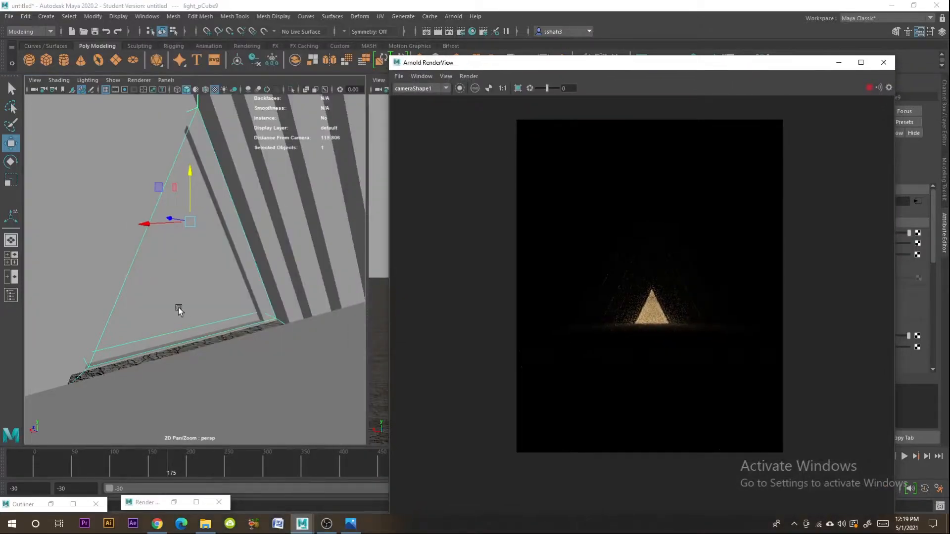
pyautogui.moveTo(176, 265); pyautogui.dragTo(177, 278, button='right')
pyautogui.click(176, 273)
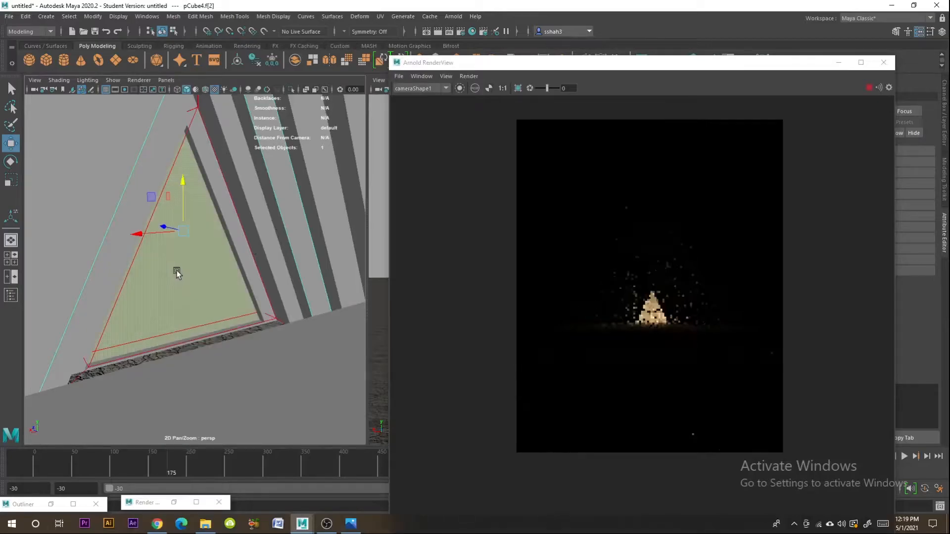
pyautogui.click(178, 275)
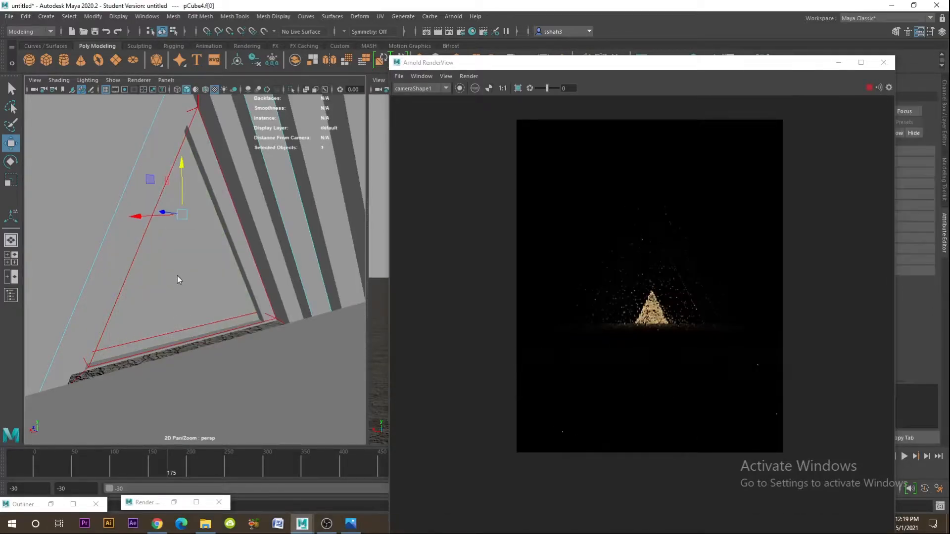
pyautogui.moveTo(177, 276); pyautogui.dragTo(173, 283, button='right')
pyautogui.press('Delete')
pyautogui.click(173, 282)
pyautogui.press('Delete')
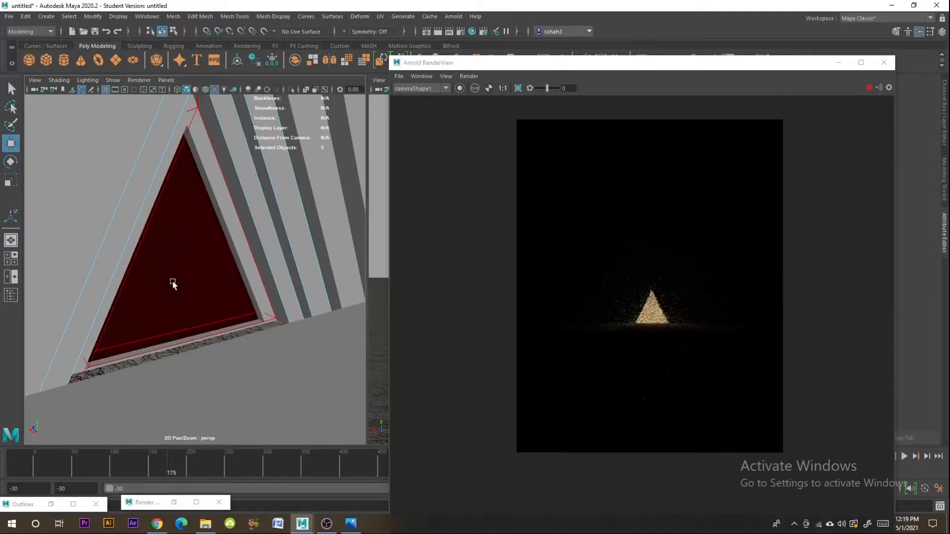
pyautogui.click(174, 283)
pyautogui.press('Delete')
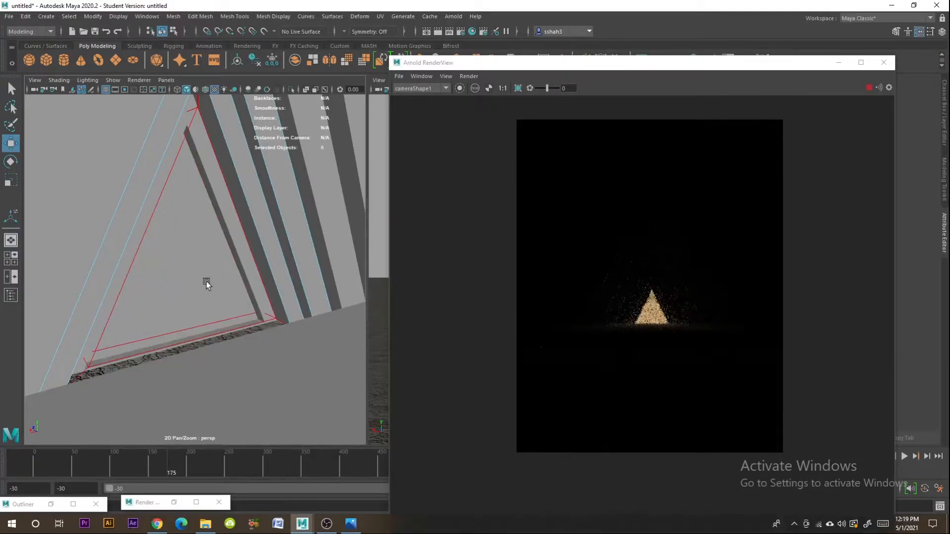
# Step: Return to object selection and remove the triangular mesh light from the pyramid opening
pyautogui.moveTo(637, 71); pyautogui.dragTo(731, 68)
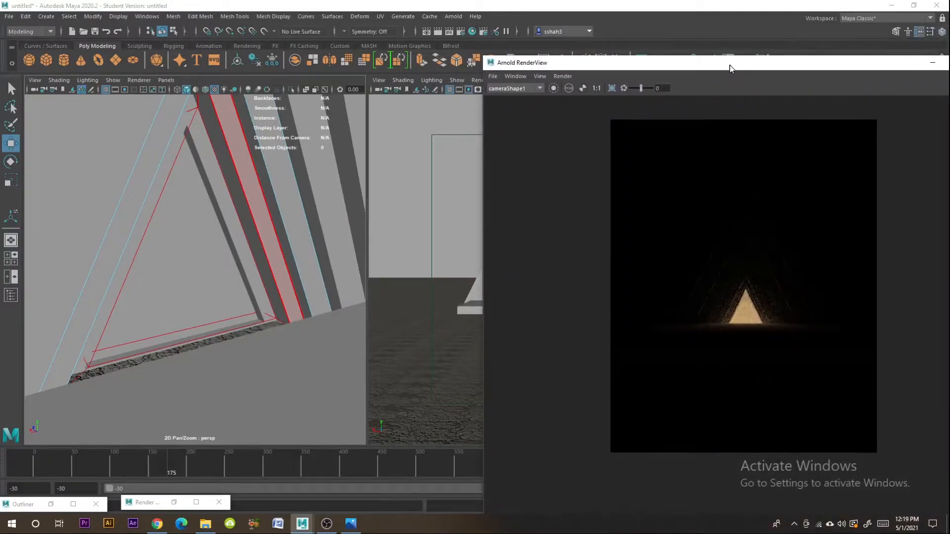
pyautogui.rightClick(234, 212)
pyautogui.rightClick(272, 159)
pyautogui.click(206, 237)
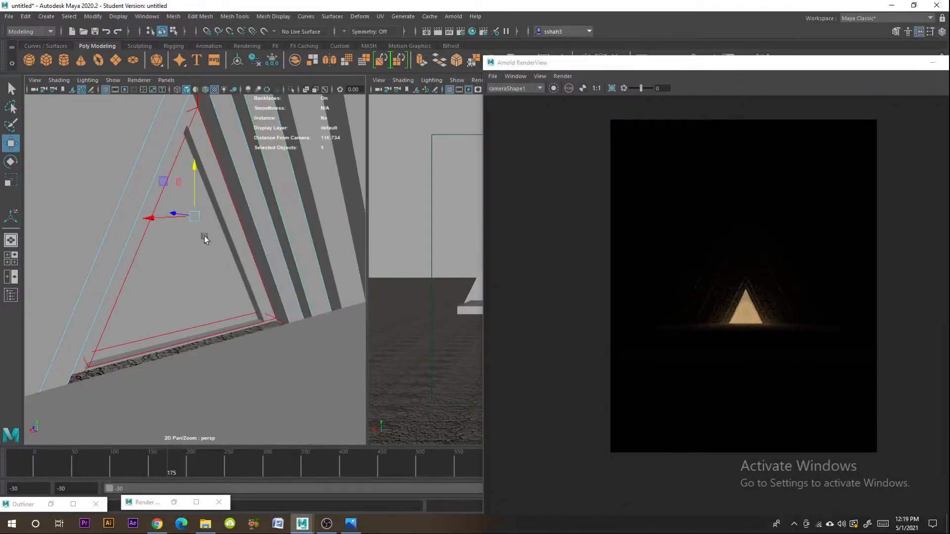
pyautogui.click(142, 244)
pyautogui.keyDown('alt'); pyautogui.moveTo(155, 250); pyautogui.dragTo(169, 263); pyautogui.keyUp('alt')
# Step: Try moving the innermost triangular frame pCube2 forward and undo the move
pyautogui.click(243, 279)
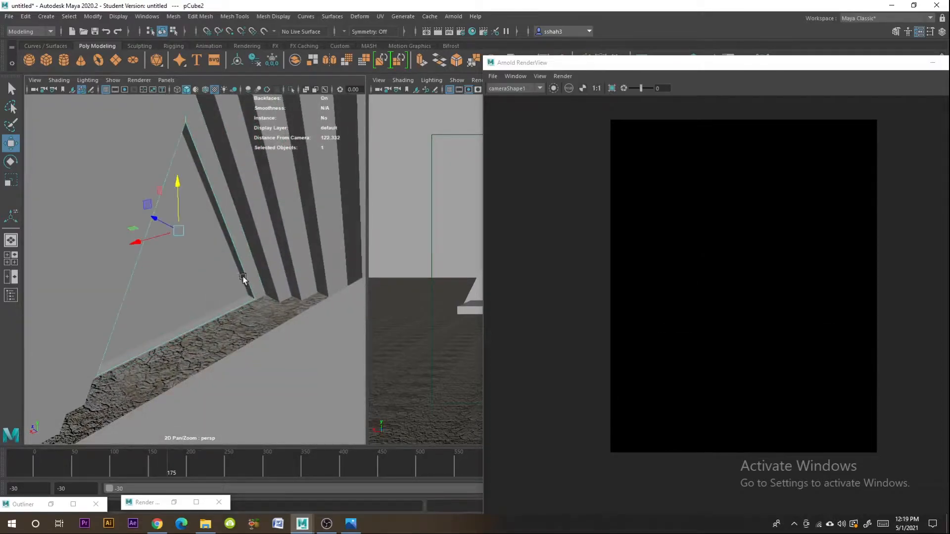
pyautogui.moveTo(157, 220); pyautogui.dragTo(214, 259)
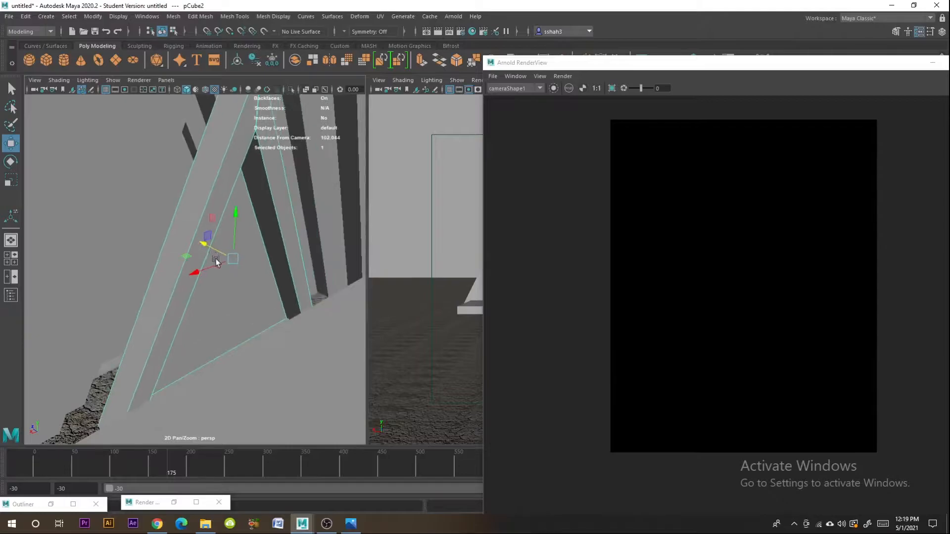
pyautogui.hotkey('ctrl', 'z')
# Step: Delete the triangular cover faces that block the opening of the nested frame pCube5
pyautogui.moveTo(188, 268); pyautogui.dragTo(177, 283, button='right')
pyautogui.click(184, 270)
pyautogui.press('Delete')
pyautogui.click(182, 276)
pyautogui.rightClick(176, 263)
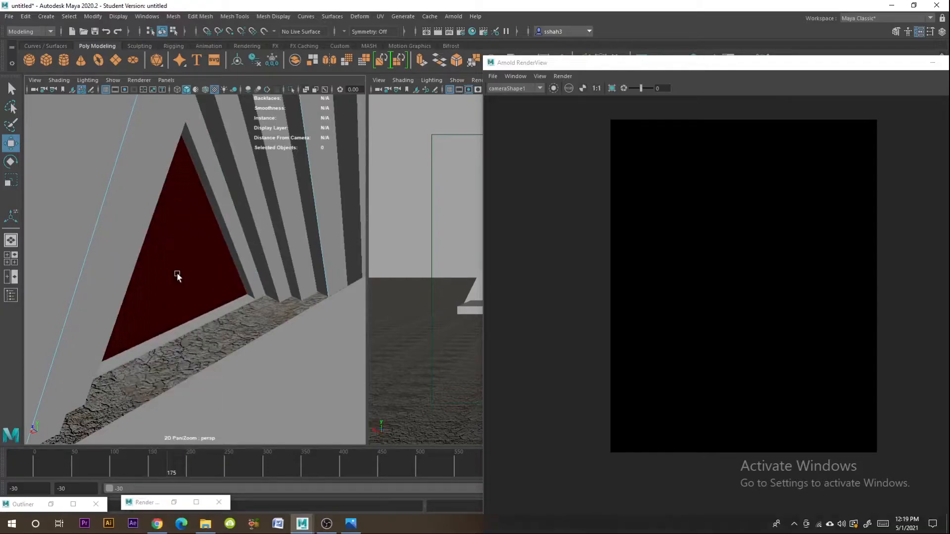
pyautogui.click(177, 274)
pyautogui.press('Delete')
pyautogui.doubleClick(175, 263)
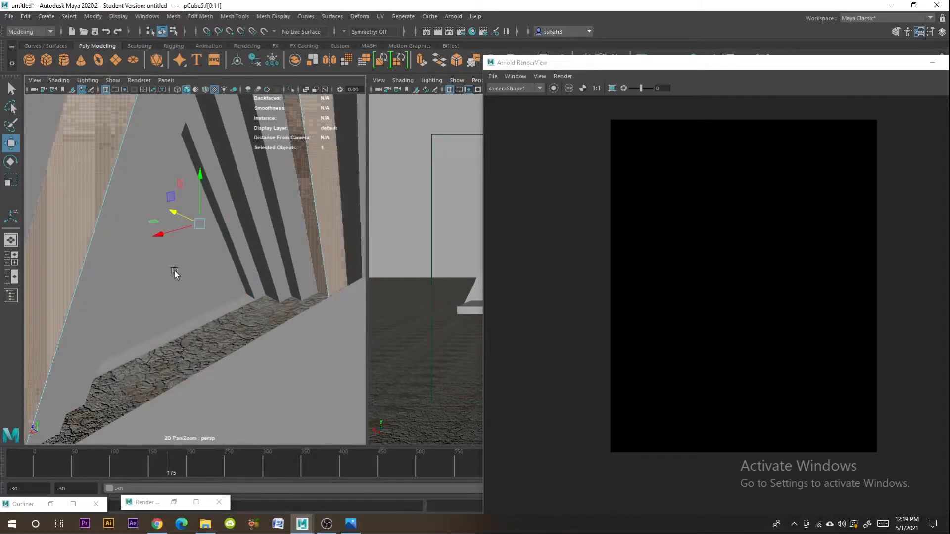
# Step: Delete the triangular cover faces of the following nested frames, including pCube6, to open up the pyramid passage
pyautogui.moveTo(188, 270); pyautogui.dragTo(184, 283, button='right')
pyautogui.press('Delete')
pyautogui.click(184, 284)
pyautogui.press('Delete')
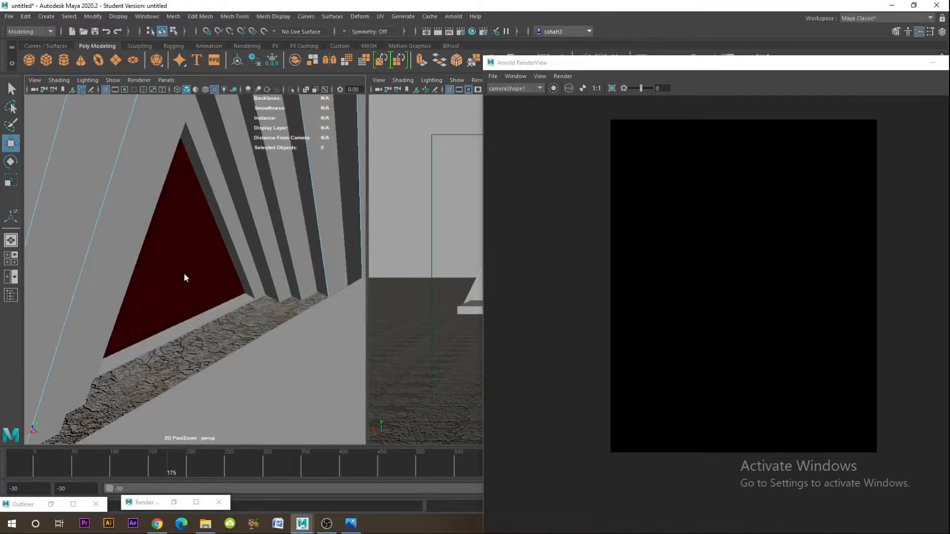
pyautogui.click(184, 276)
pyautogui.press('Delete')
pyautogui.click(182, 272)
pyautogui.press('Delete')
pyautogui.rightClick(183, 271)
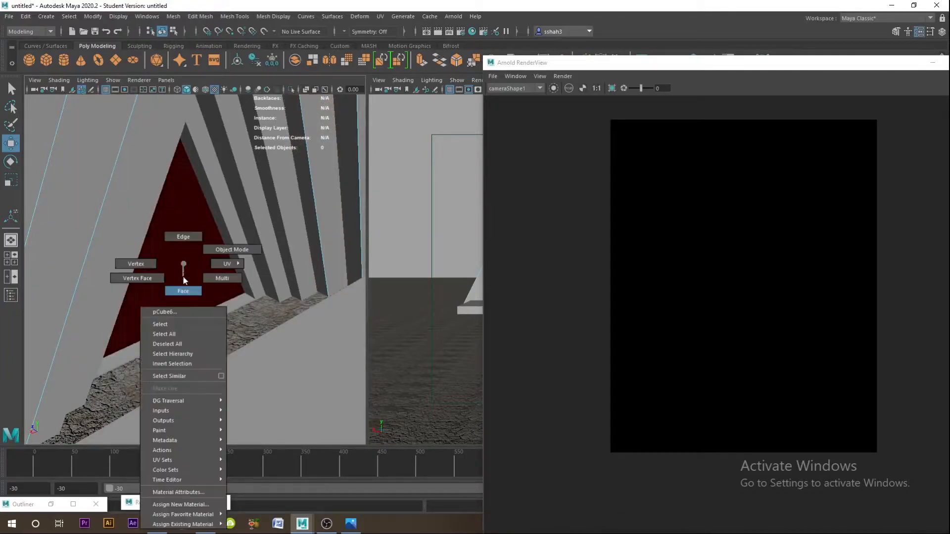
pyautogui.click(185, 279)
pyautogui.rightClick(185, 278)
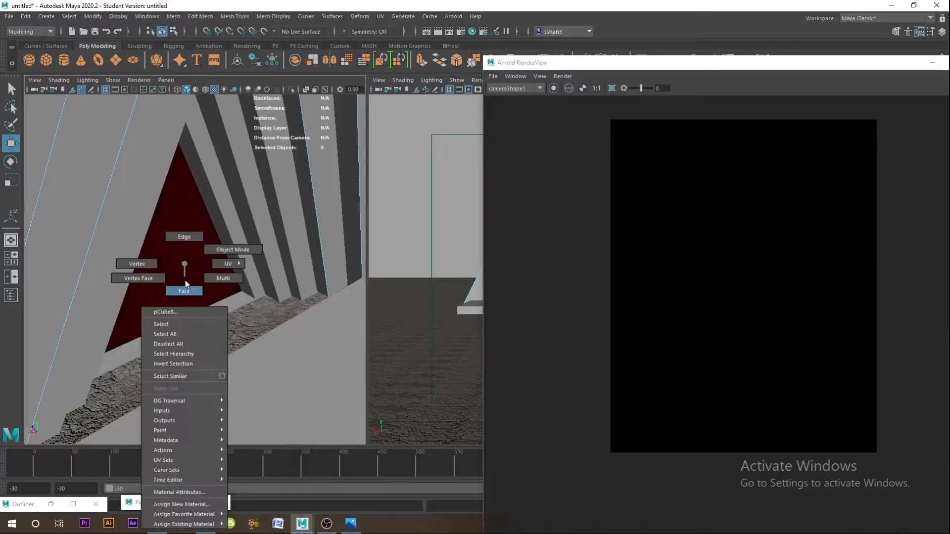
pyautogui.click(186, 280)
pyautogui.press('Delete')
# Step: Delete the triangular faces of pCube9 that close its opening, leaving only a hollow triangular frame
pyautogui.rightClick(185, 278)
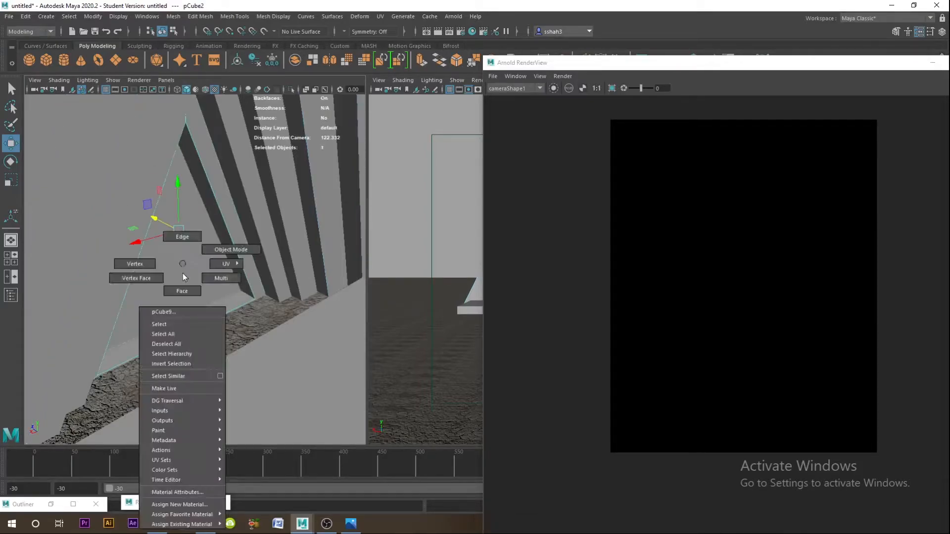
pyautogui.click(187, 287)
pyautogui.click(184, 282)
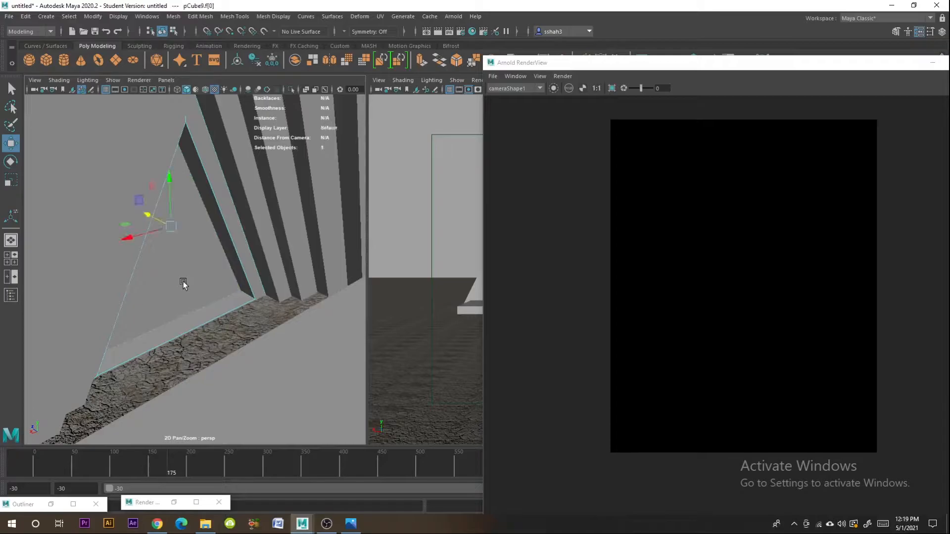
pyautogui.moveTo(180, 282); pyautogui.dragTo(179, 290, button='right')
pyautogui.press('Delete')
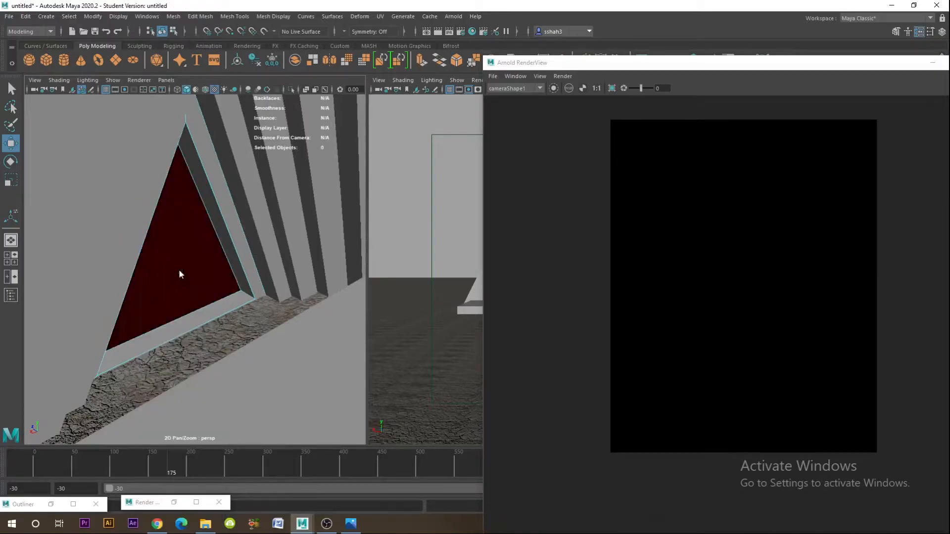
pyautogui.rightClick(179, 273)
pyautogui.rightClick(177, 264)
pyautogui.moveTo(176, 265); pyautogui.dragTo(177, 277, button='right')
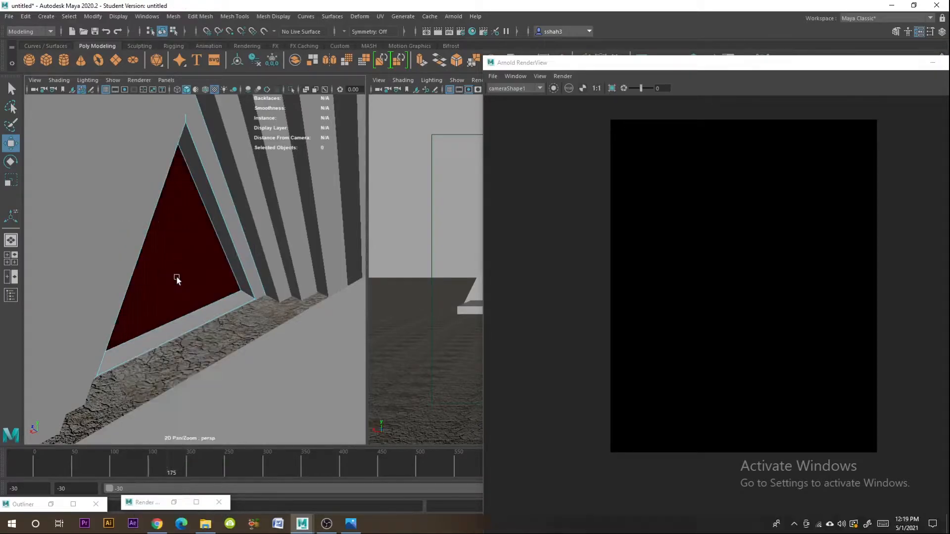
pyautogui.click(177, 278)
pyautogui.press('Delete')
# Step: Select the hollow frame pCube9 as an object, duplicate it and move the copy slightly forward
pyautogui.keyDown('alt'); pyautogui.moveTo(180, 260); pyautogui.dragTo(124, 257); pyautogui.keyUp('alt')
pyautogui.moveTo(142, 258); pyautogui.dragTo(170, 242, button='right')
pyautogui.keyDown('alt'); pyautogui.moveTo(171, 243); pyautogui.dragTo(208, 281); pyautogui.keyUp('alt')
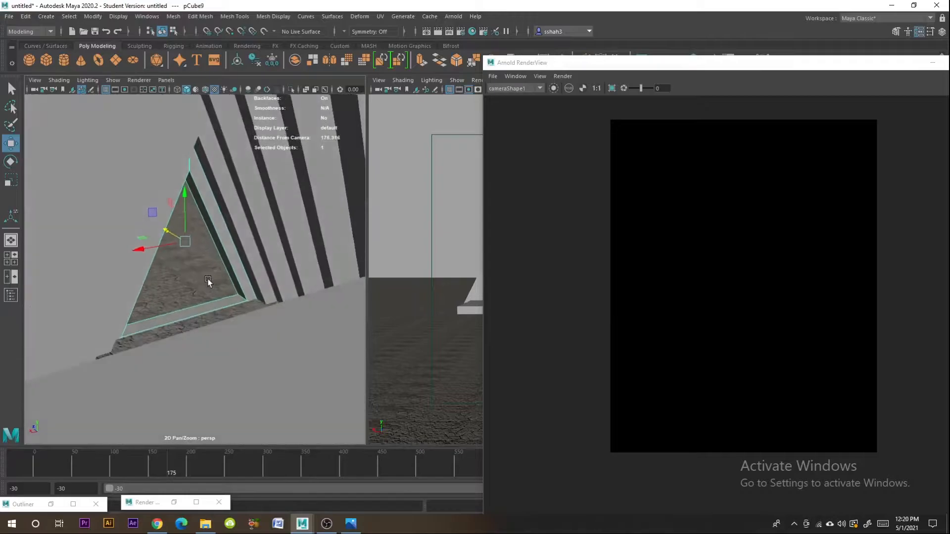
pyautogui.keyDown('alt'); pyautogui.moveTo(173, 234); pyautogui.dragTo(179, 236); pyautogui.keyUp('alt')
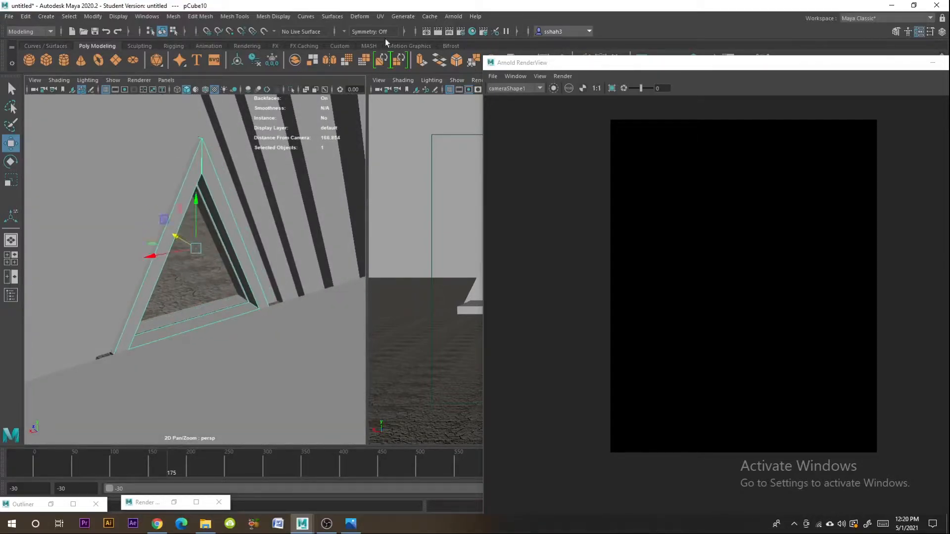
# Step: Convert the duplicated hollow triangular frame into an Arnold mesh light and bring the render window away from its attributes
pyautogui.click(451, 16)
pyautogui.moveTo(480, 67)
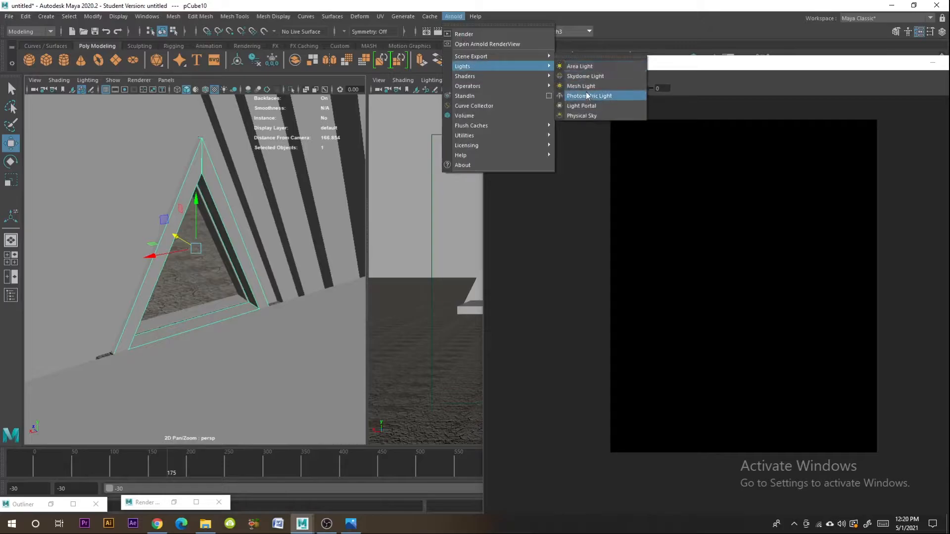
pyautogui.click(587, 96)
pyautogui.moveTo(699, 66); pyautogui.dragTo(336, 98)
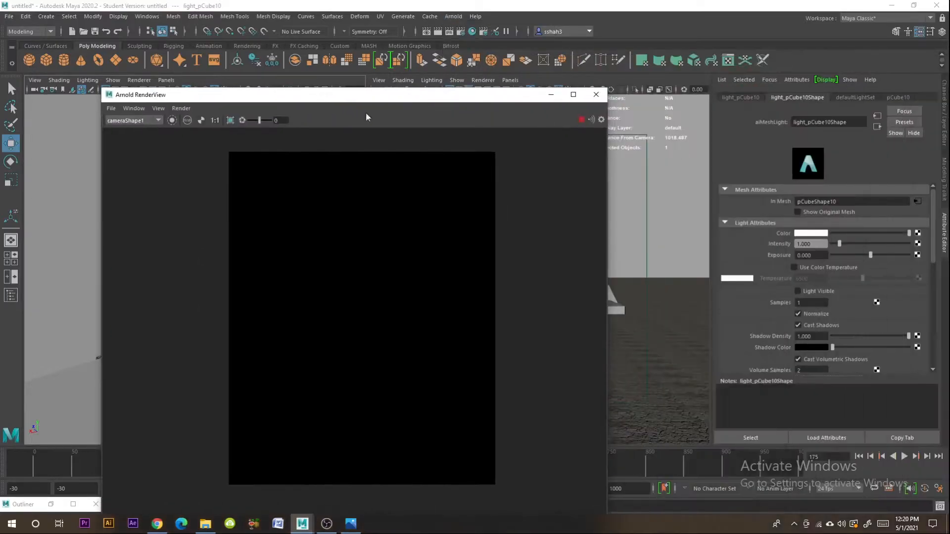
# Step: Turn off Normalize for the triangular mesh light and raise its exposure to 1.776
pyautogui.click(810, 315)
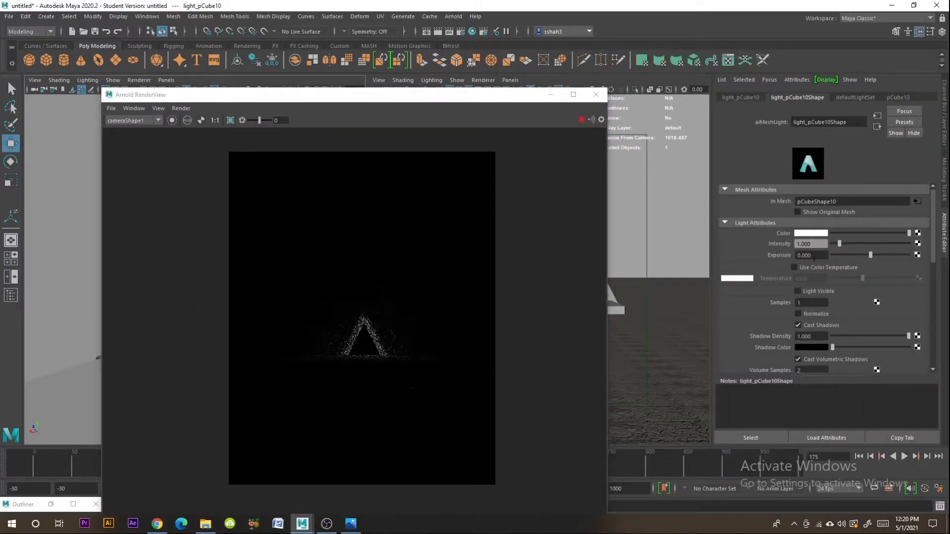
pyautogui.press('Return')
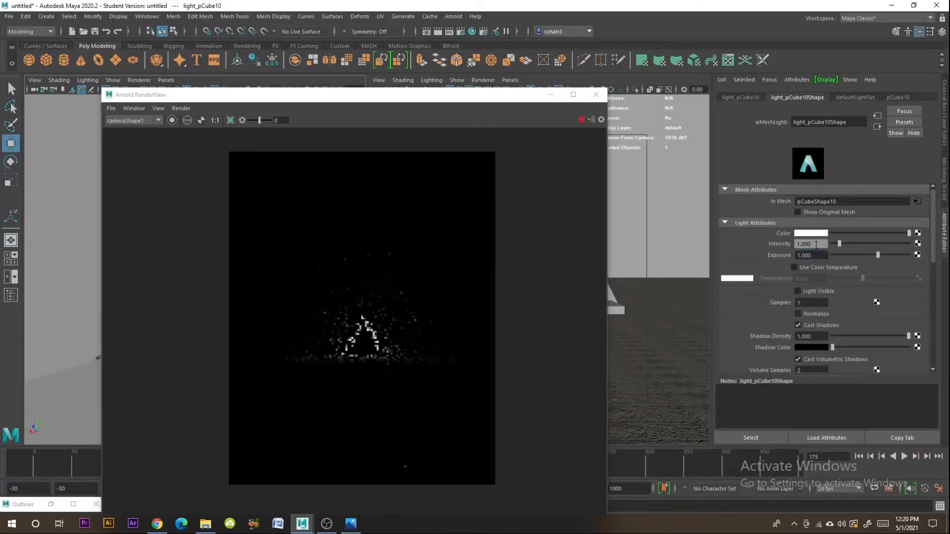
pyautogui.click(457, 101)
pyautogui.moveTo(457, 101); pyautogui.dragTo(520, 53)
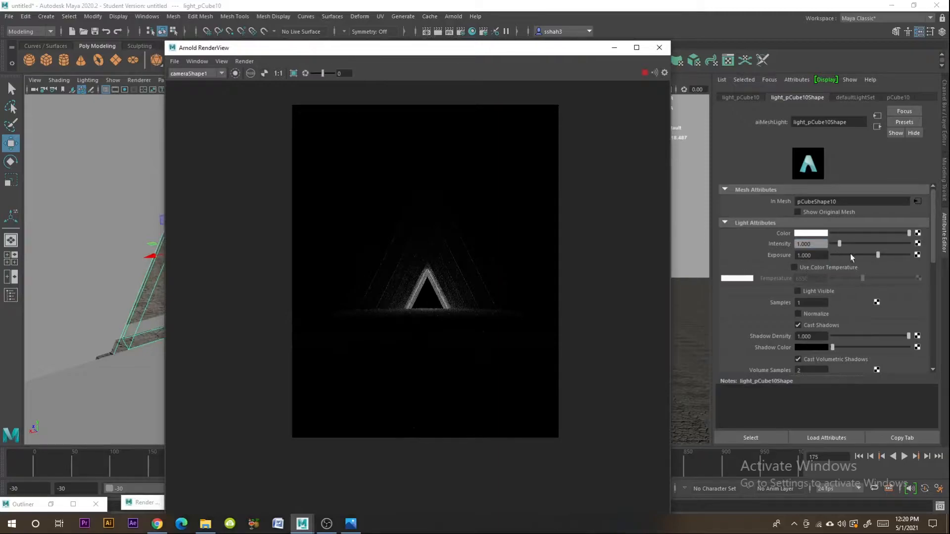
pyautogui.moveTo(878, 255); pyautogui.dragTo(884, 255)
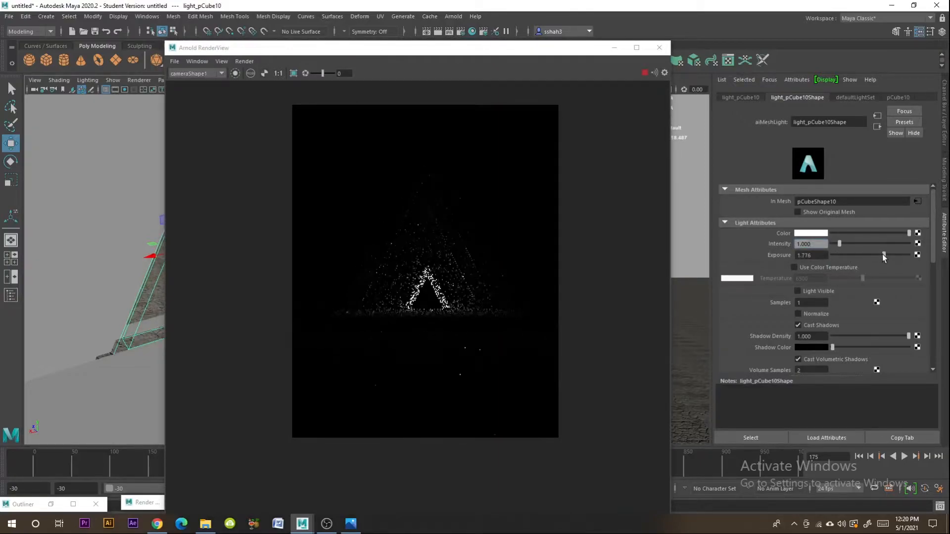
# Step: Select the whole pyramid group, assign it a new material and change the material type to Ai Standard Surface
pyautogui.moveTo(476, 47); pyautogui.dragTo(676, 65)
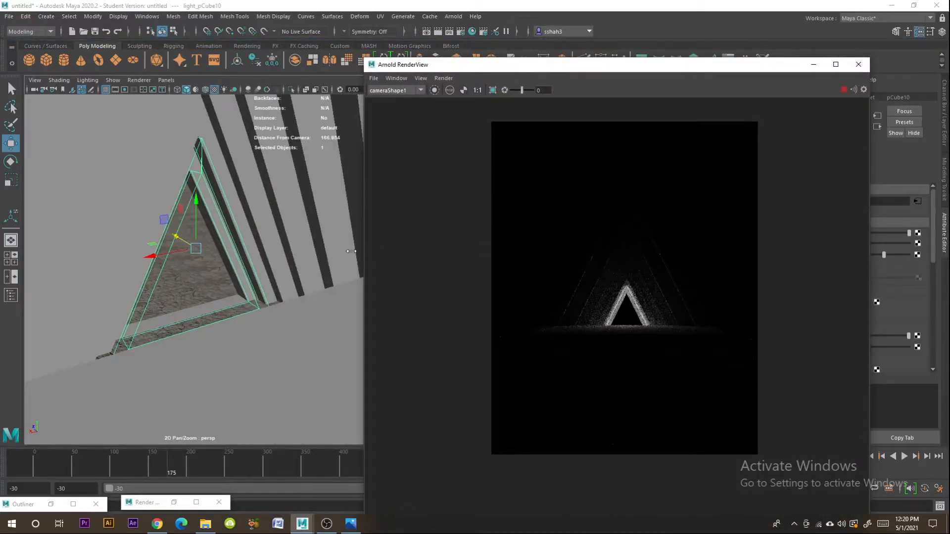
pyautogui.click(297, 250)
pyautogui.press('Up')
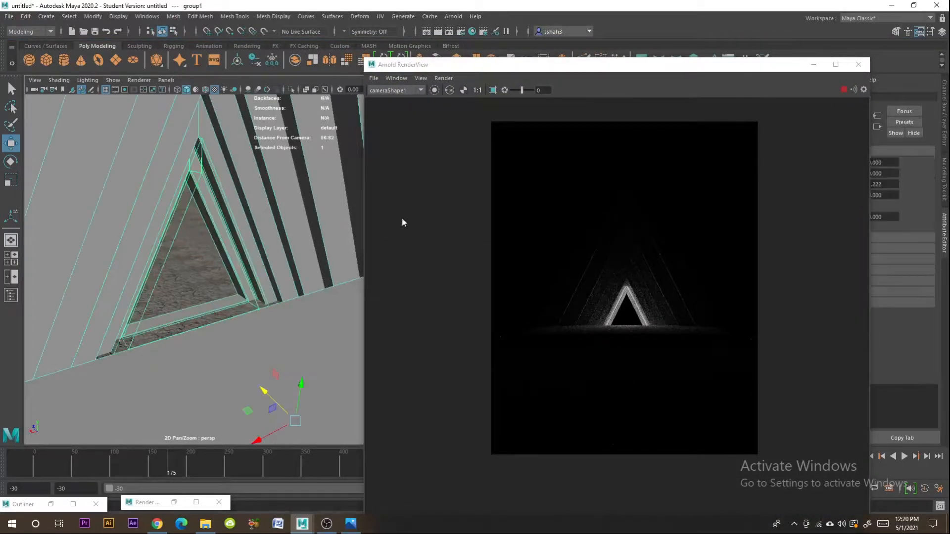
pyautogui.moveTo(630, 68); pyautogui.dragTo(327, 42)
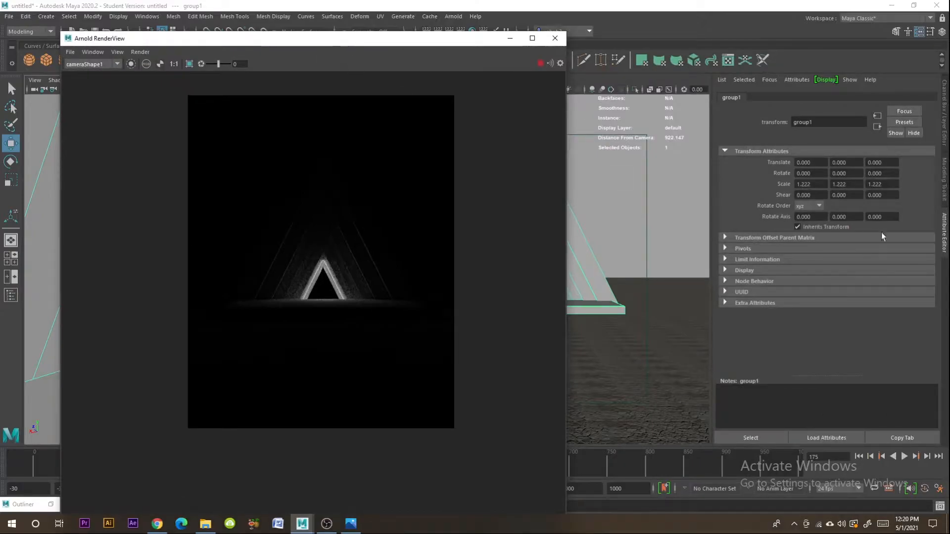
pyautogui.moveTo(585, 264); pyautogui.dragTo(681, 429, button='right')
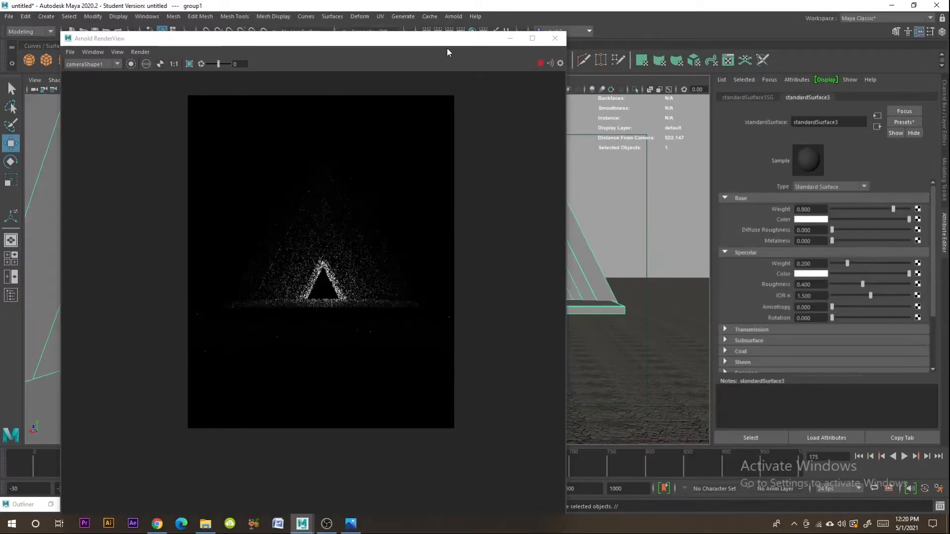
pyautogui.moveTo(447, 44); pyautogui.dragTo(455, 248)
pyautogui.click(834, 187)
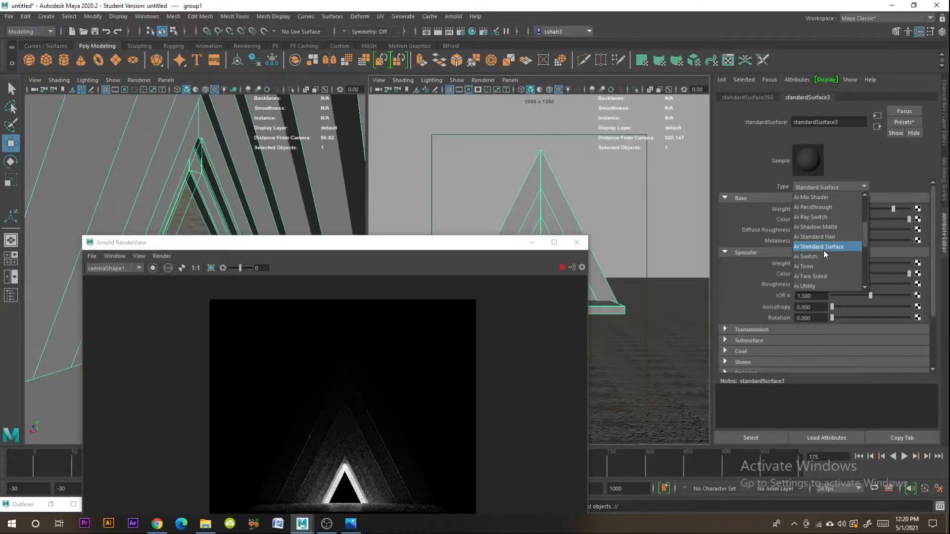
pyautogui.click(824, 248)
# Step: Set both the base weight and the metalness of the pyramid's new material to 1.000
pyautogui.moveTo(470, 243); pyautogui.dragTo(514, 179)
pyautogui.moveTo(527, 119); pyautogui.dragTo(539, 78)
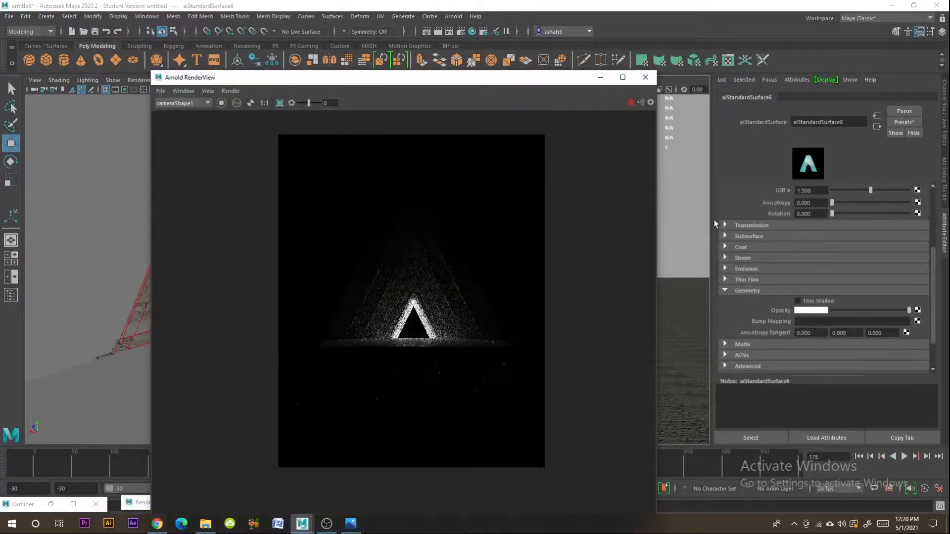
pyautogui.scroll(5, 850, 275)
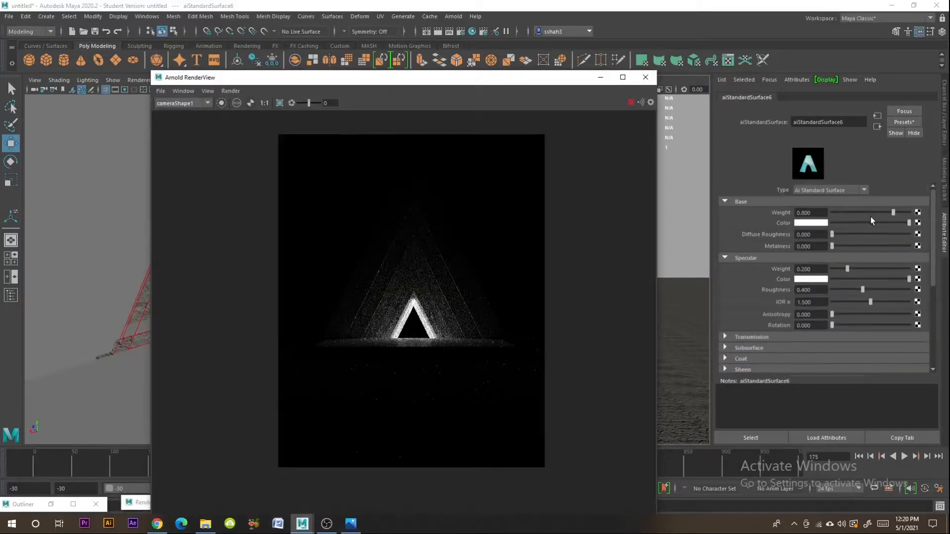
pyautogui.moveTo(893, 212); pyautogui.dragTo(914, 213)
pyautogui.moveTo(867, 245); pyautogui.dragTo(924, 249)
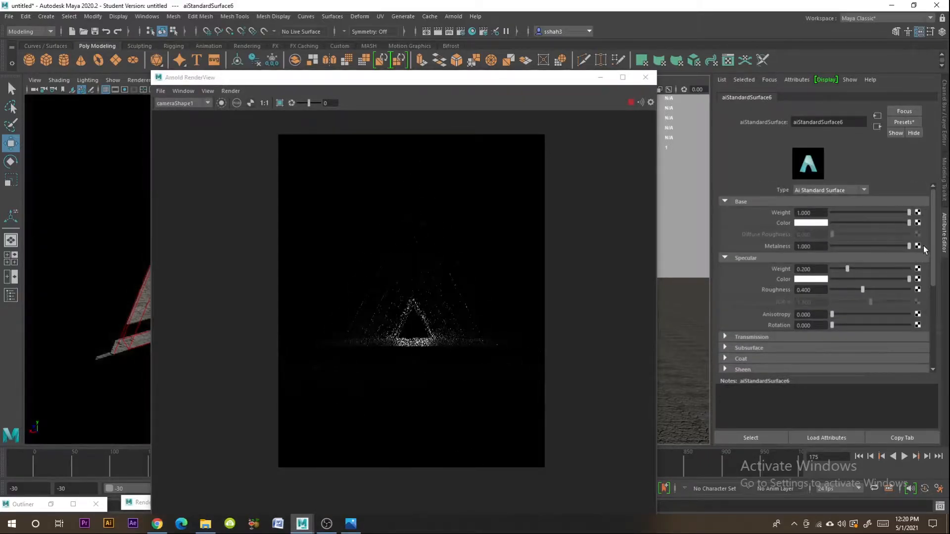
# Step: Set the pyramid material's specular weight to 1.000 and its roughness to 0.266
pyautogui.scroll(3, 406, 325)
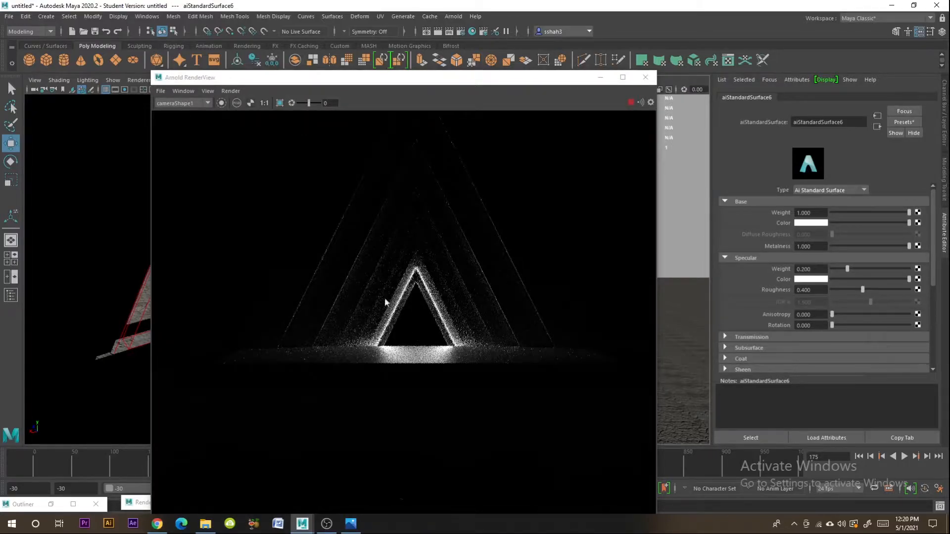
pyautogui.moveTo(858, 274); pyautogui.dragTo(920, 270)
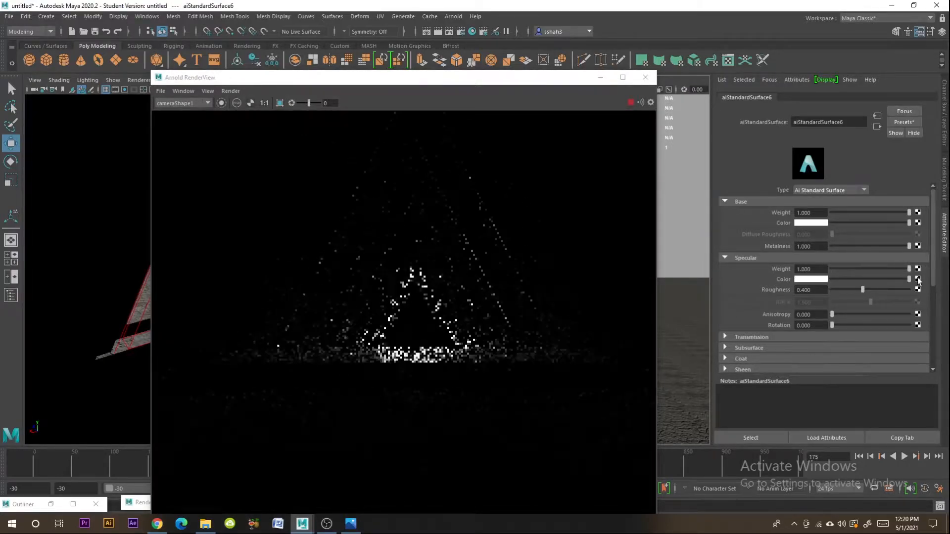
pyautogui.moveTo(863, 290); pyautogui.dragTo(714, 332)
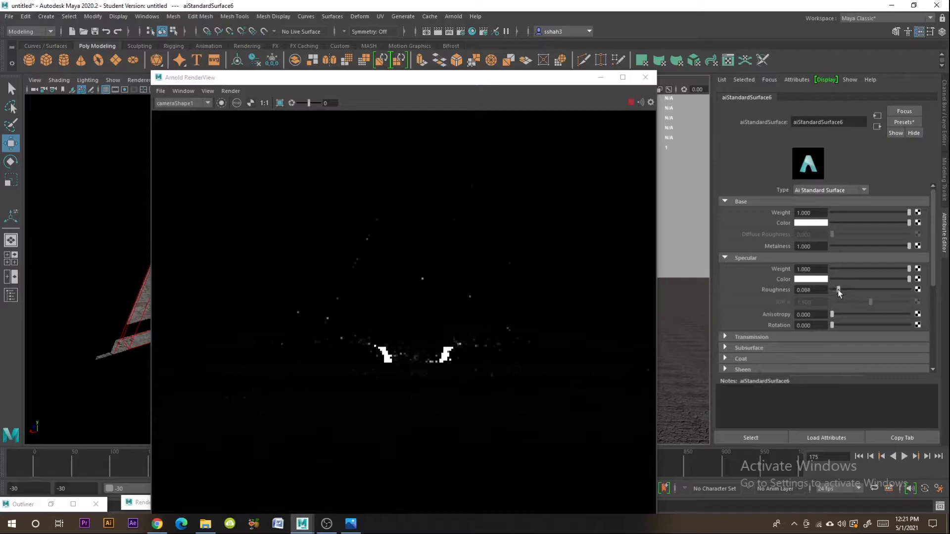
pyautogui.moveTo(839, 289); pyautogui.dragTo(852, 287)
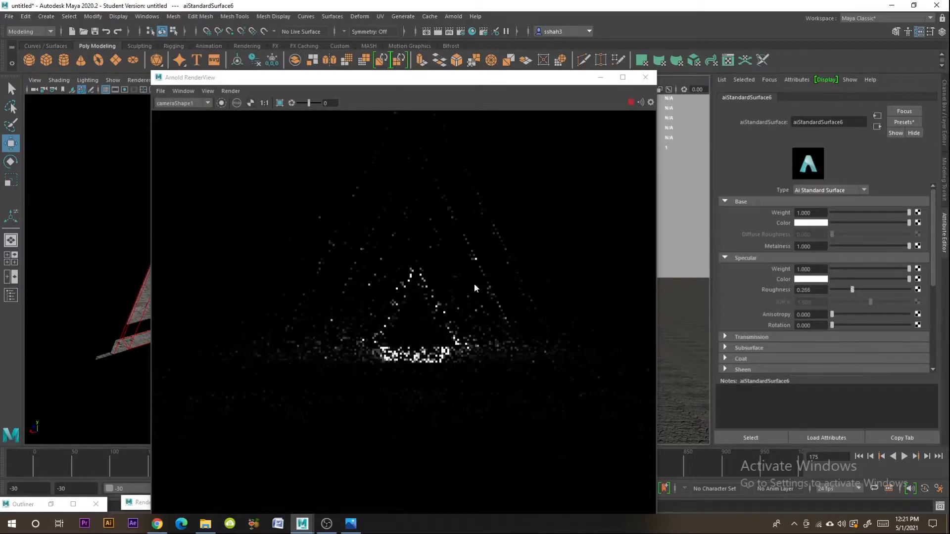
pyautogui.scroll(-4, 433, 284)
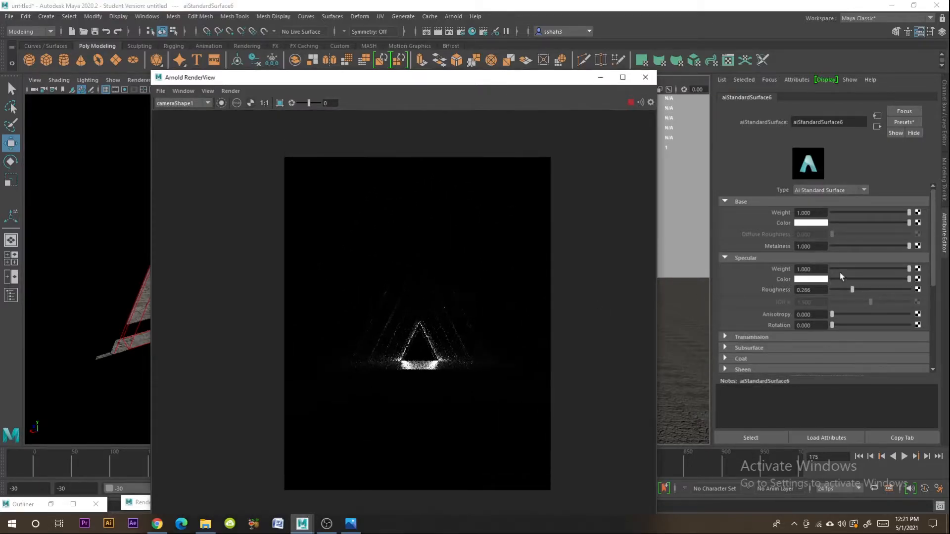
# Step: Set the metalness of the pyramid's material to 0.000
pyautogui.moveTo(841, 247); pyautogui.dragTo(833, 246)
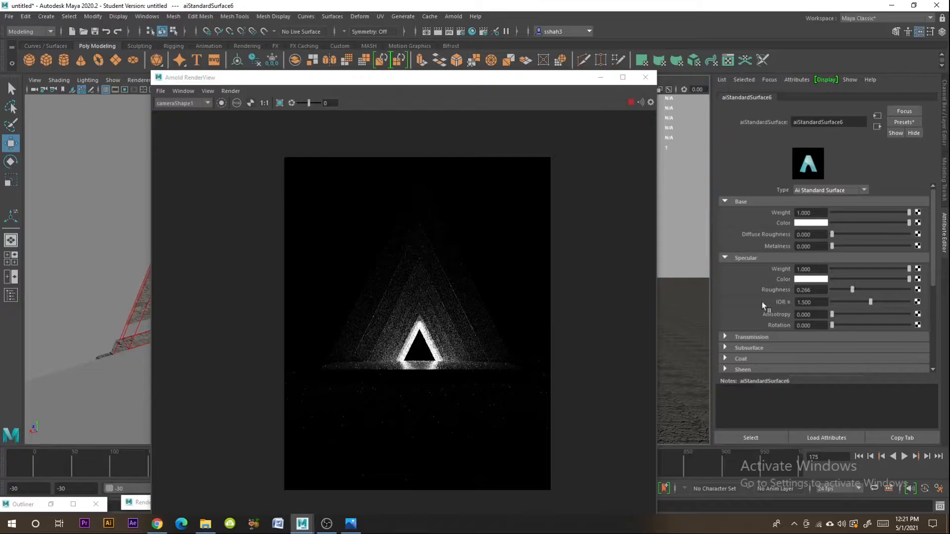
pyautogui.scroll(-3, 766, 307)
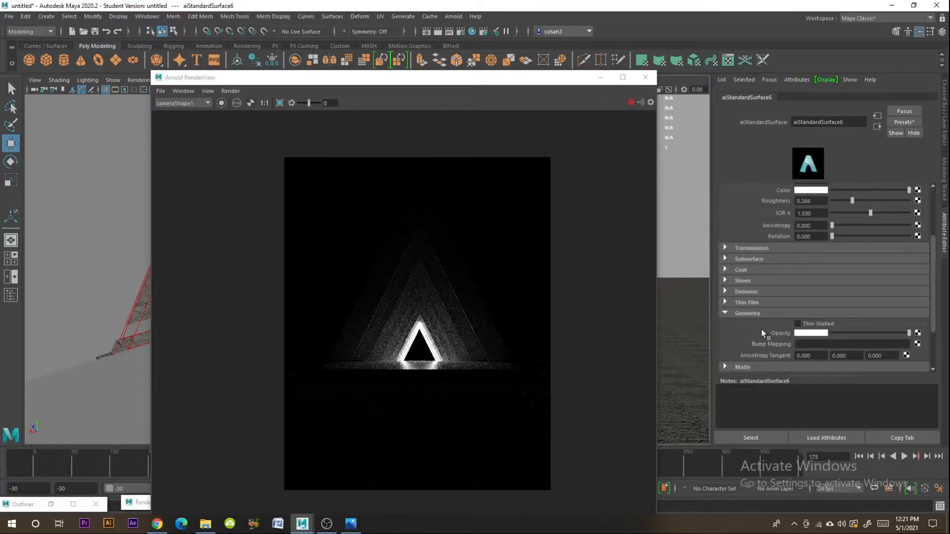
pyautogui.scroll(2, 867, 269)
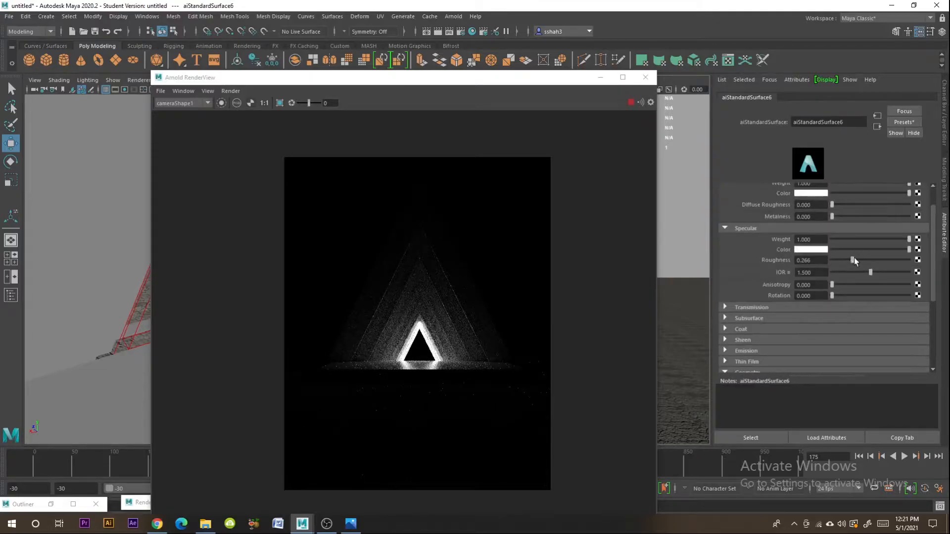
pyautogui.scroll(1, 845, 227)
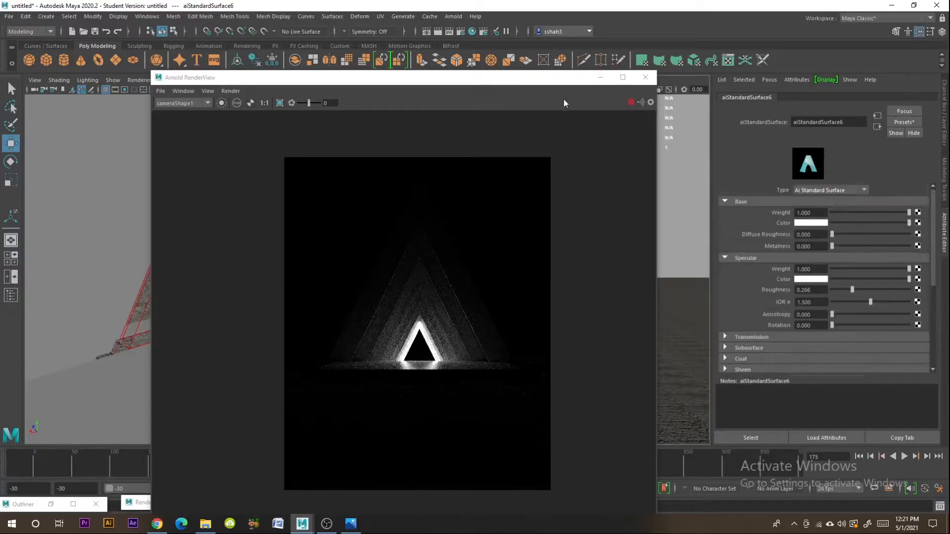
# Step: Select the triangular mesh light inside the passage and set its exposure to 1.053
pyautogui.moveTo(563, 78); pyautogui.dragTo(949, 44)
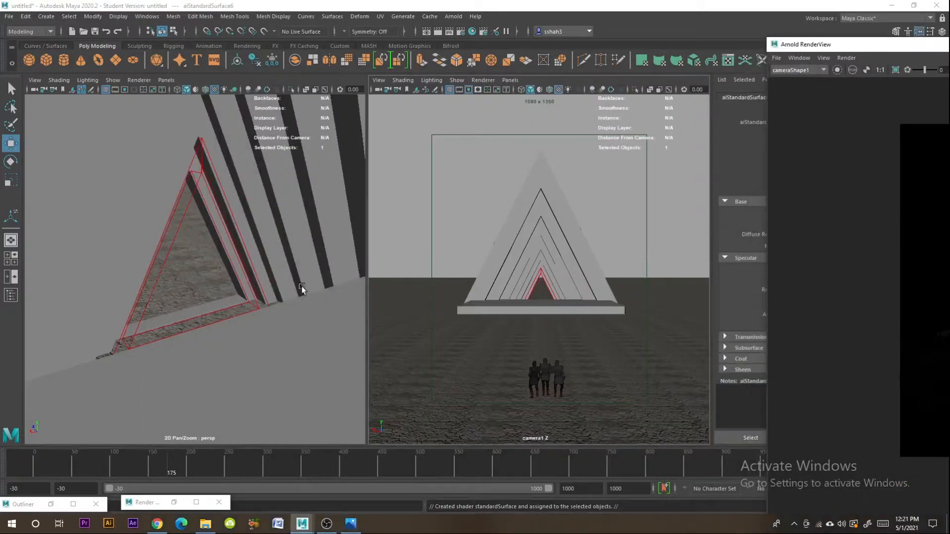
pyautogui.click(255, 297)
pyautogui.moveTo(862, 47); pyautogui.dragTo(261, 44)
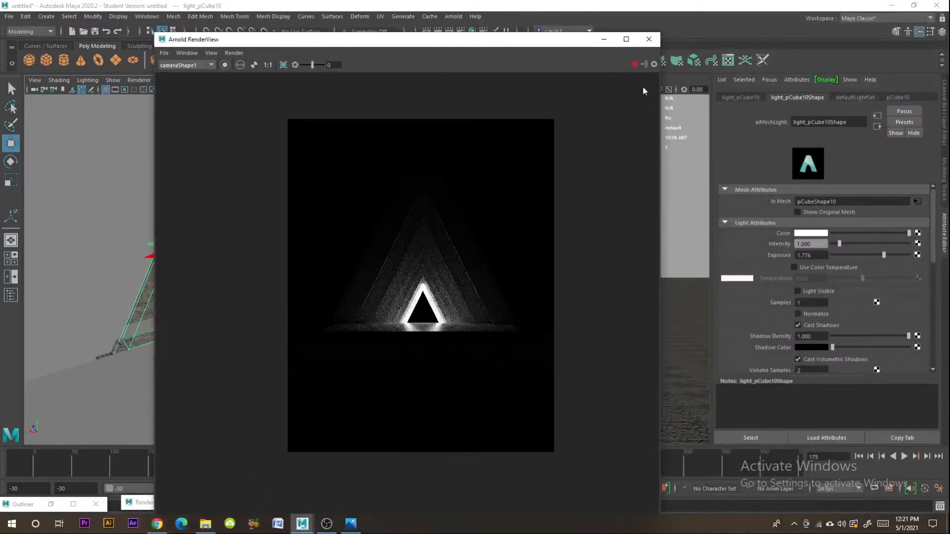
pyautogui.moveTo(885, 258); pyautogui.dragTo(879, 255)
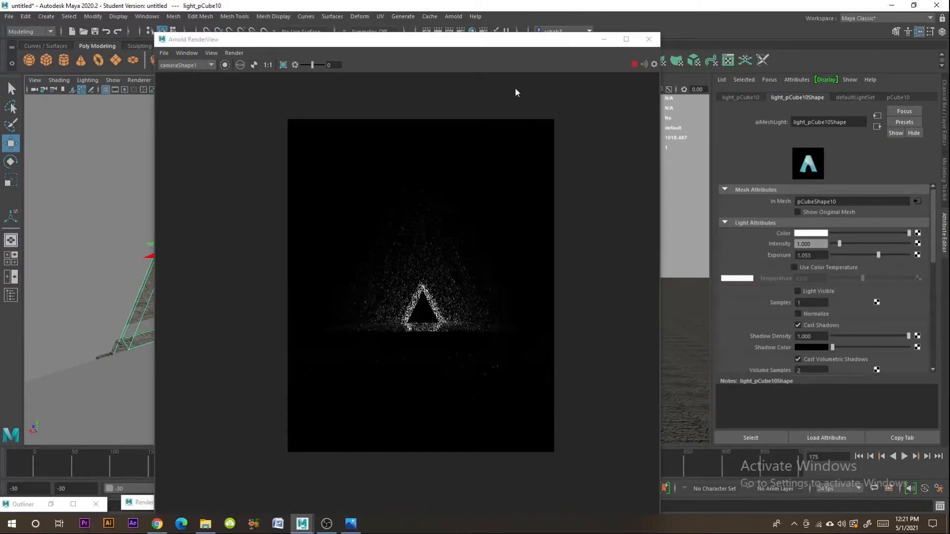
# Step: Change the mesh light's color to the light orange from the color history
pyautogui.moveTo(516, 42); pyautogui.dragTo(553, 67)
pyautogui.click(816, 233)
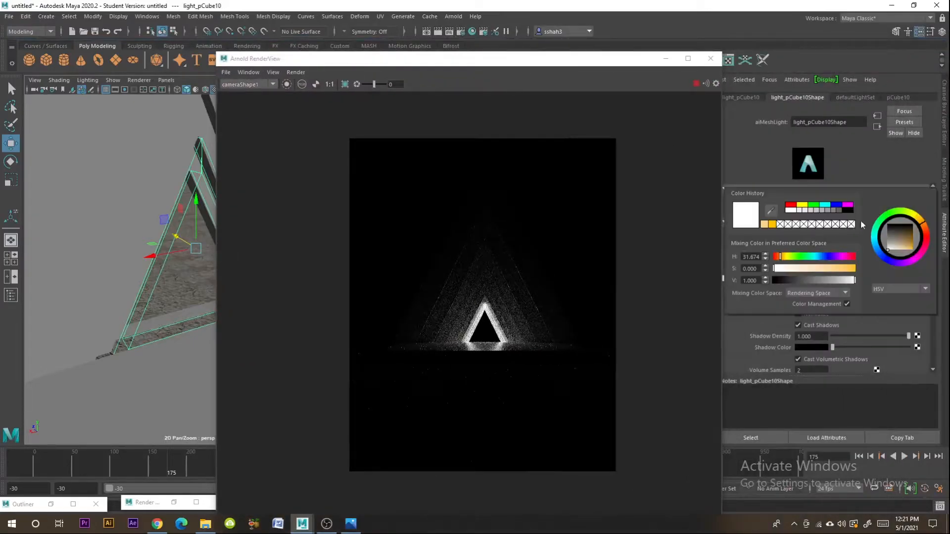
pyautogui.click(771, 227)
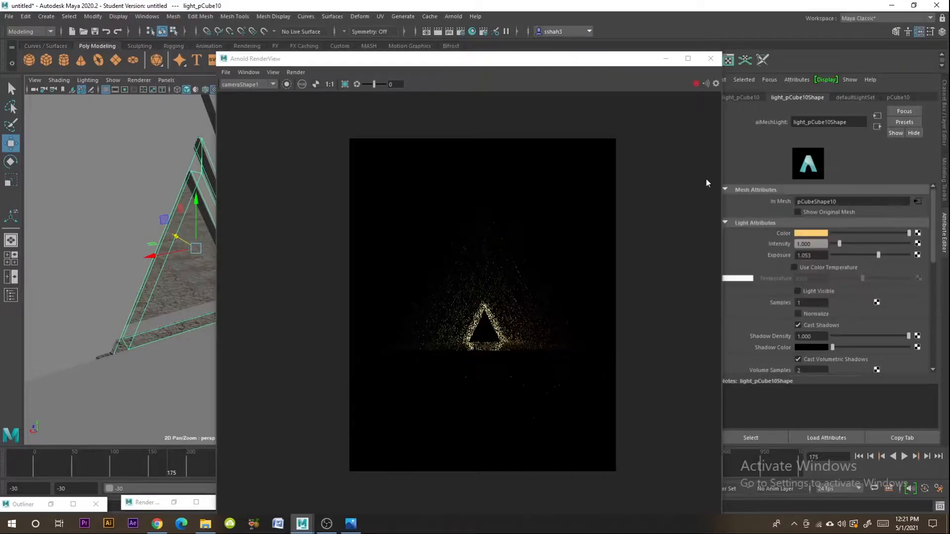
# Step: Compare the glow of the rendered passage with the pyramid reference photo
pyautogui.click(351, 523)
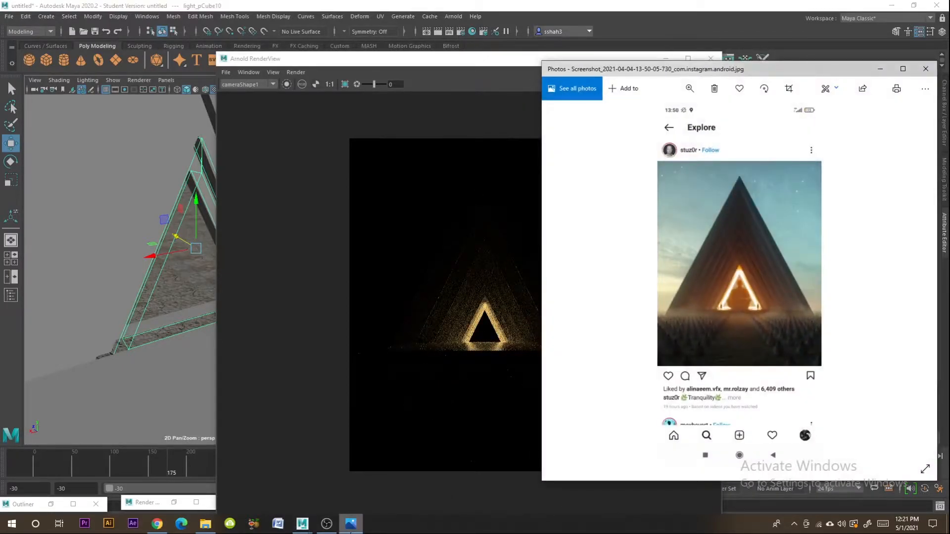
pyautogui.click(351, 525)
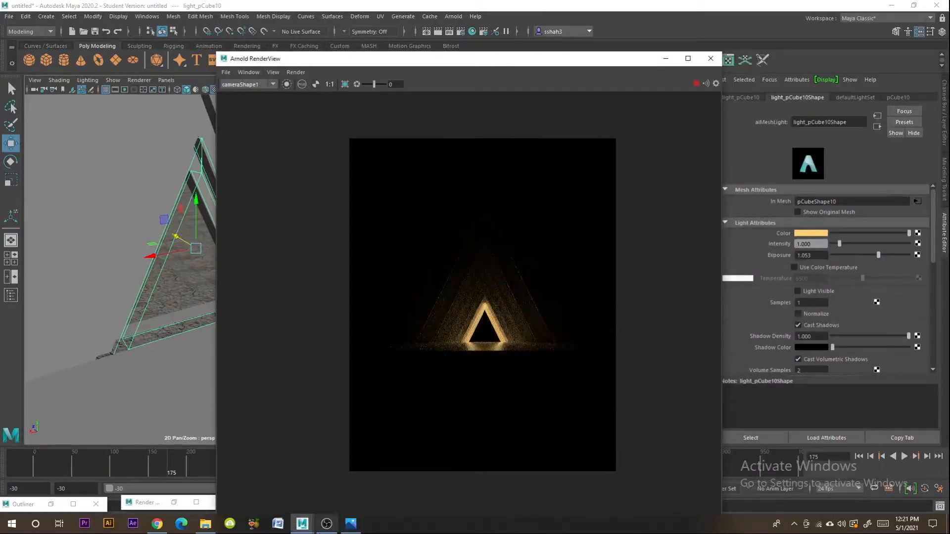
pyautogui.click(351, 524)
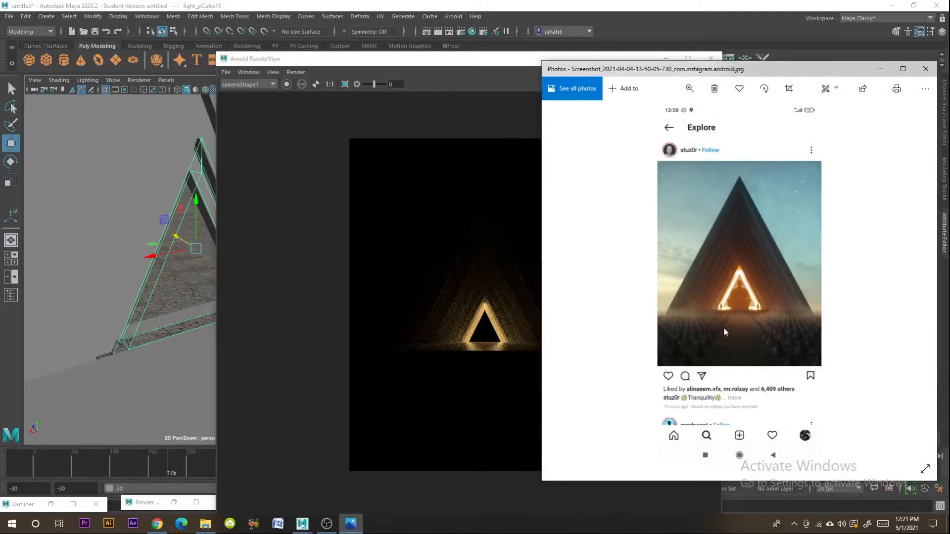
pyautogui.click(881, 70)
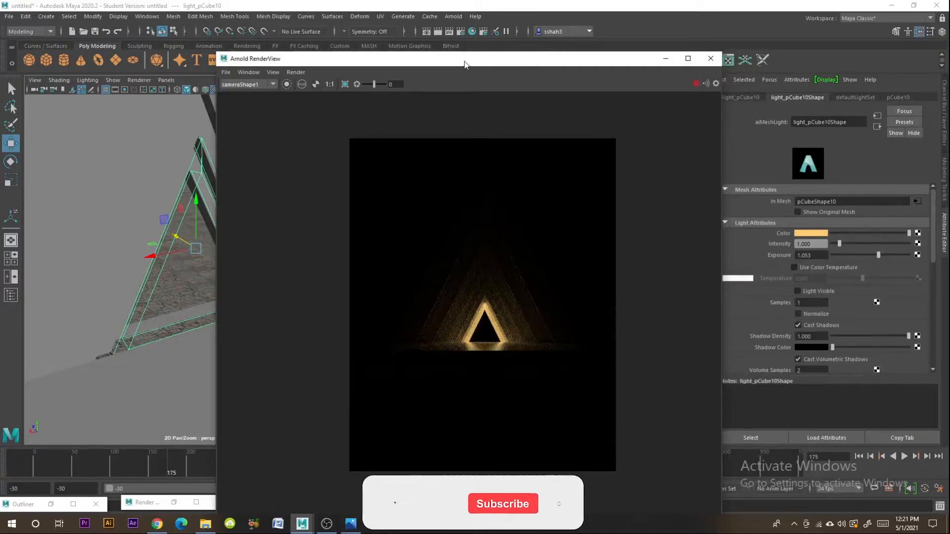
pyautogui.moveTo(464, 62); pyautogui.dragTo(805, 58)
pyautogui.scroll(-1, 467, 254)
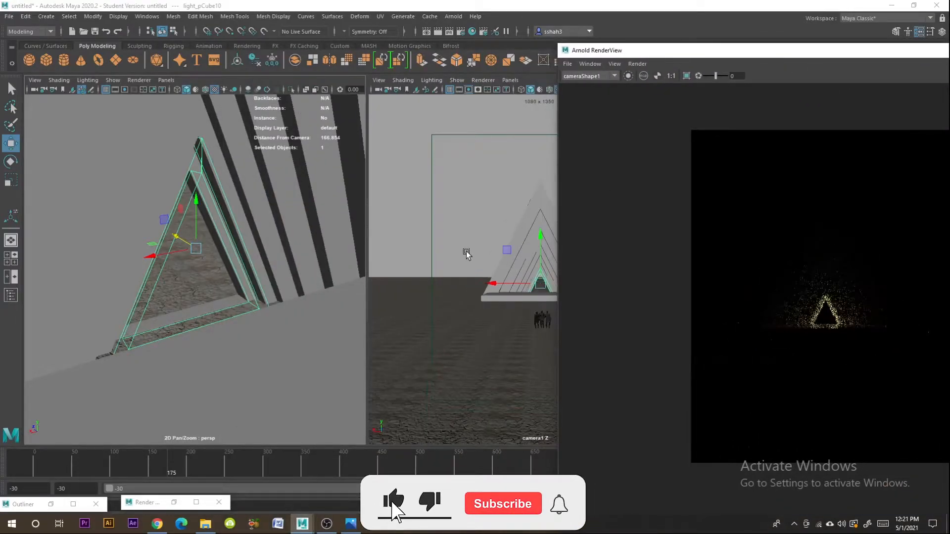
pyautogui.scroll(1, 466, 254)
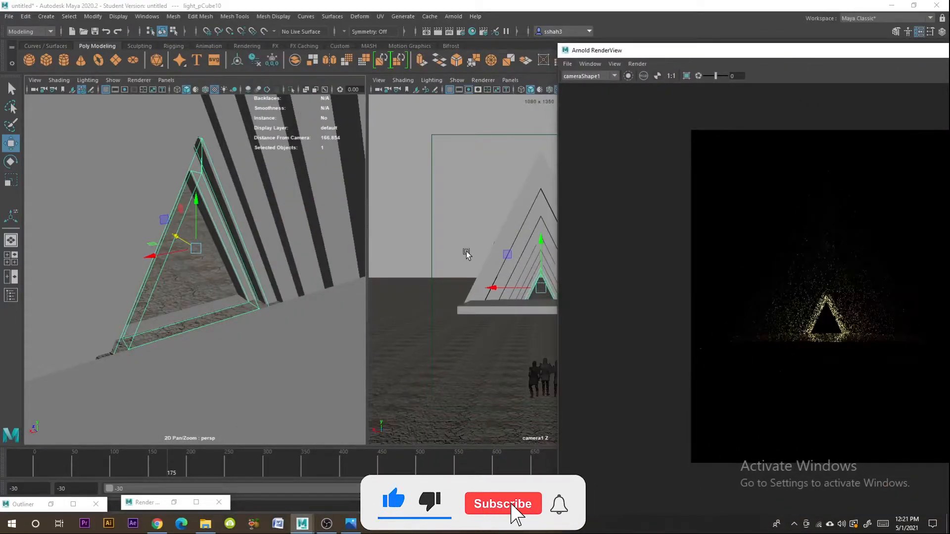
pyautogui.click(167, 80)
pyautogui.moveTo(183, 90)
pyautogui.click(277, 100)
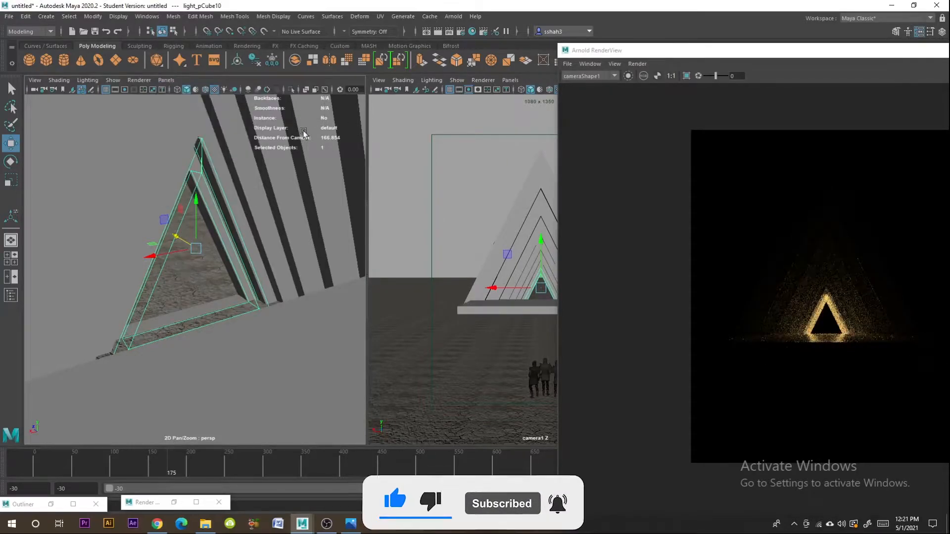
# Step: Create an Arnold area light and bring the passage entrance into view in the perspective viewport
pyautogui.moveTo(672, 59); pyautogui.dragTo(748, 38)
pyautogui.click(460, 19)
pyautogui.moveTo(495, 66)
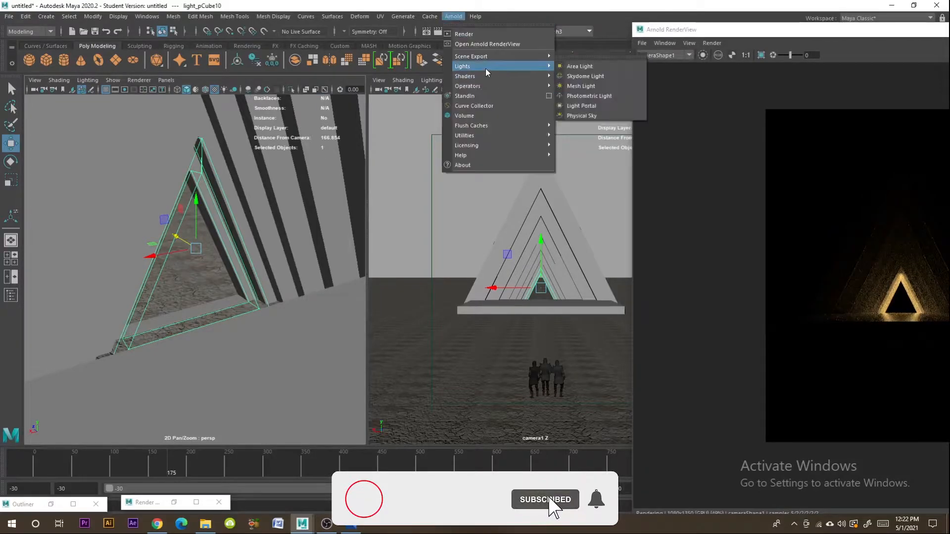
pyautogui.click(589, 67)
pyautogui.keyDown('alt'); pyautogui.moveTo(240, 298); pyautogui.dragTo(270, 310); pyautogui.keyUp('alt')
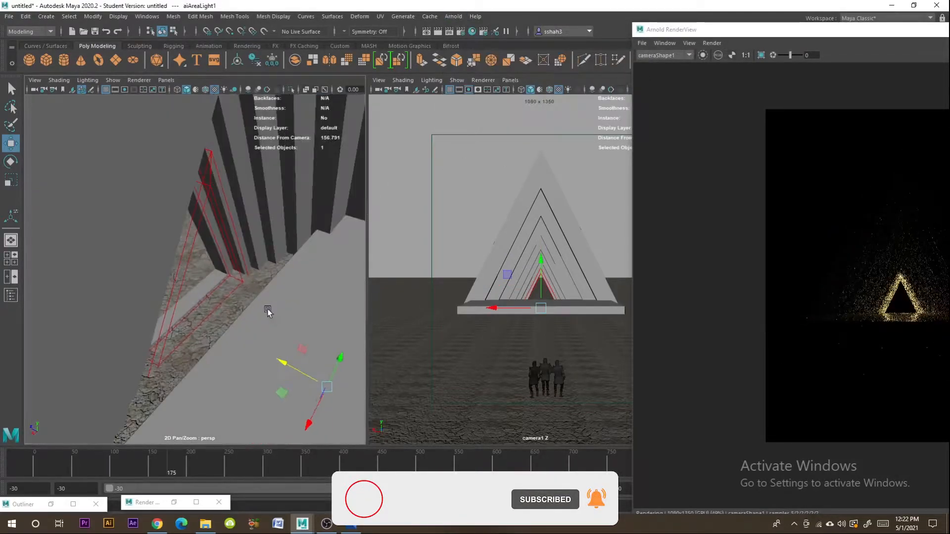
# Step: Raise the area light in front of the pyramid, scale it up uniformly and widen it along its X axis
pyautogui.scroll(-10, 292, 319)
pyautogui.moveTo(228, 258); pyautogui.dragTo(234, 177)
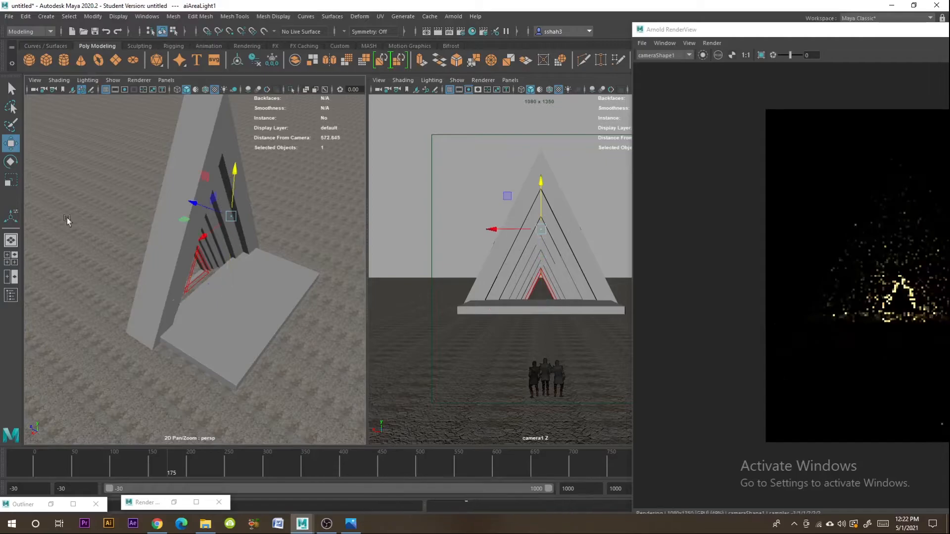
pyautogui.click(11, 181)
pyautogui.moveTo(231, 217); pyautogui.dragTo(375, 230)
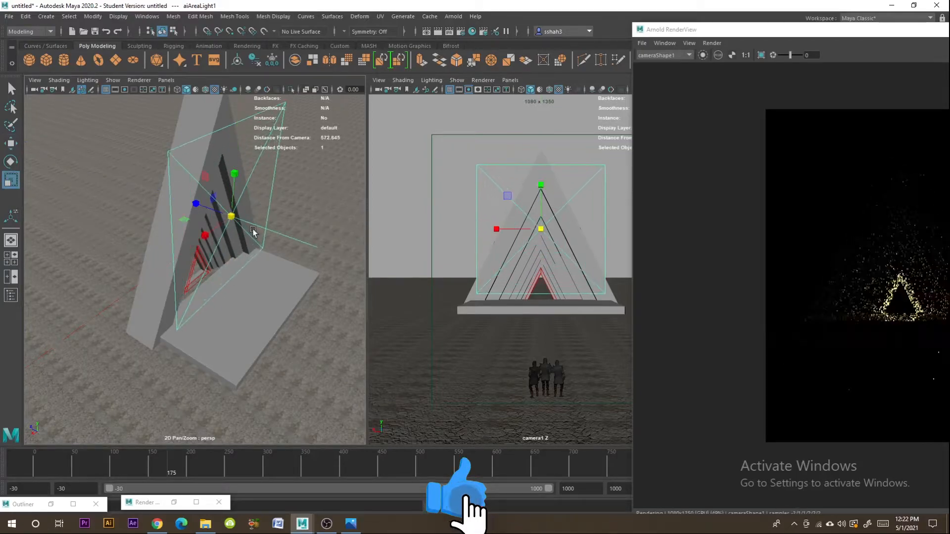
pyautogui.scroll(-5, 199, 251)
pyautogui.moveTo(184, 251); pyautogui.dragTo(235, 255)
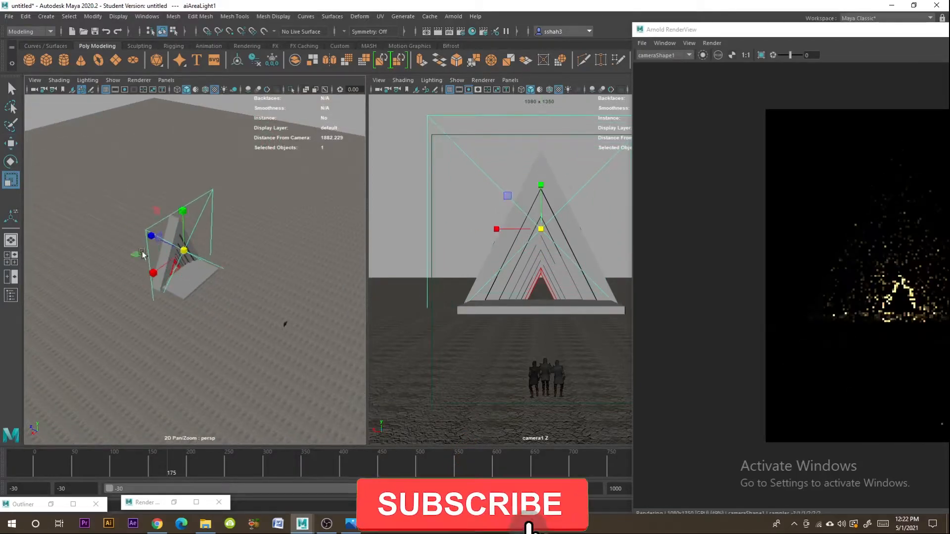
pyautogui.moveTo(153, 272); pyautogui.dragTo(43, 213)
# Step: Rotate the area light to face down toward the ground and move it up and forward over the space before the pyramid
pyautogui.press('e')
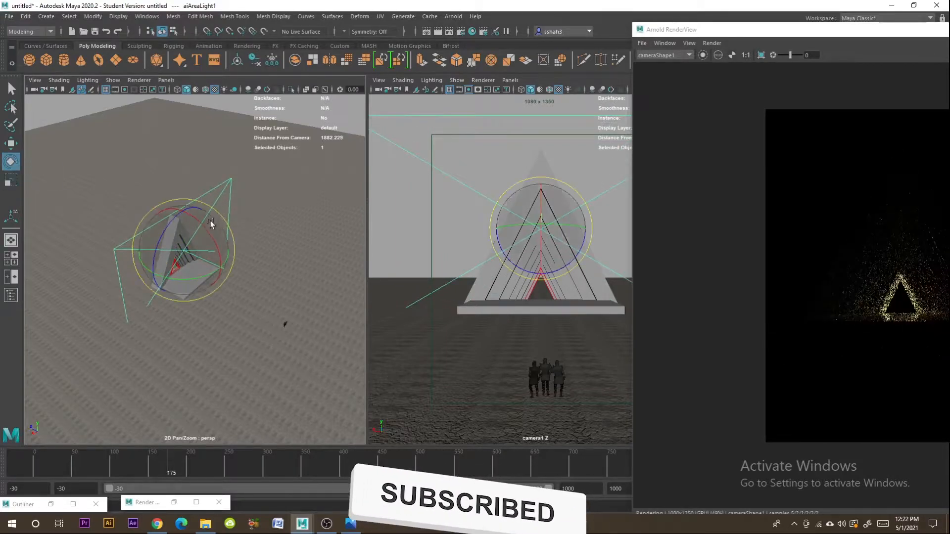
pyautogui.moveTo(212, 223); pyautogui.dragTo(233, 304)
pyautogui.moveTo(217, 254); pyautogui.dragTo(220, 256)
pyautogui.click(11, 145)
pyautogui.moveTo(186, 207); pyautogui.dragTo(186, 168)
pyautogui.moveTo(224, 233); pyautogui.dragTo(336, 285)
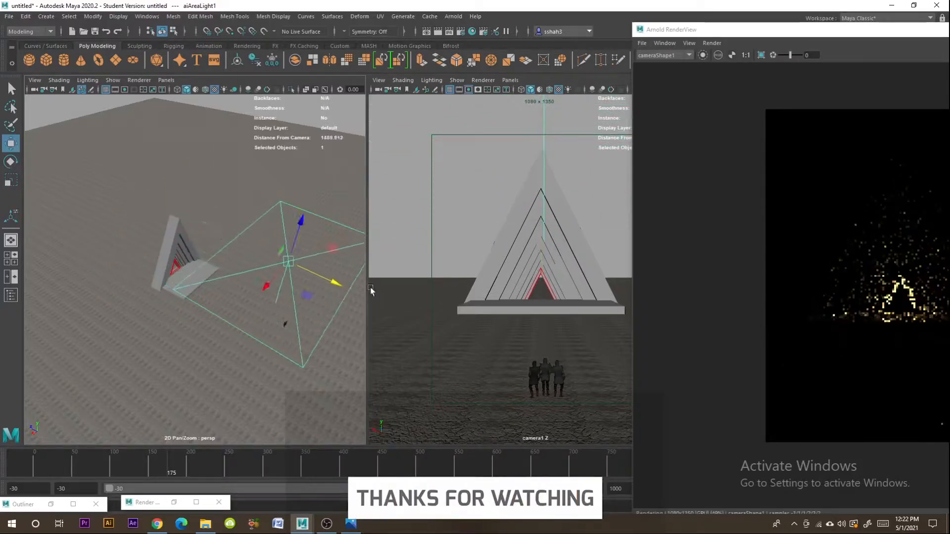
# Step: Set the area light's exposure to 1 and turn off Normalize
pyautogui.moveTo(821, 32); pyautogui.dragTo(451, 34)
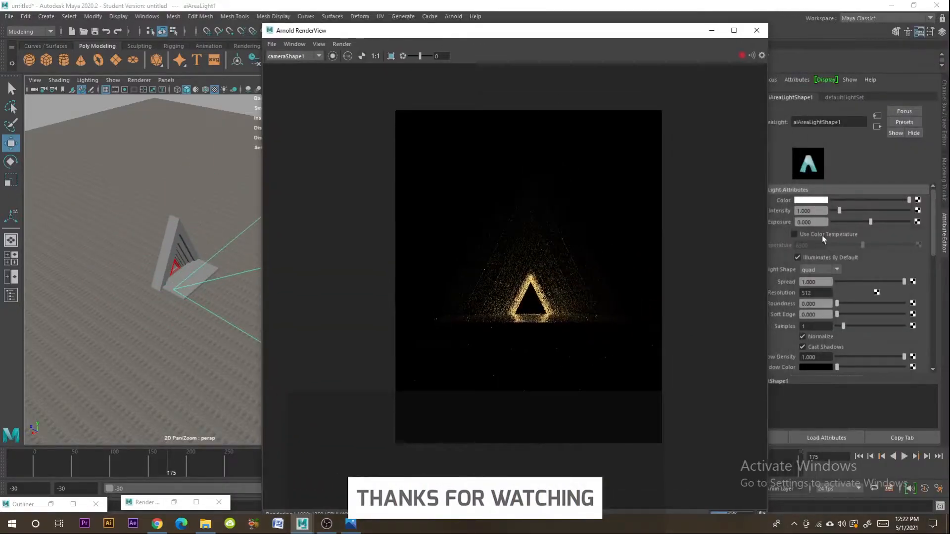
pyautogui.doubleClick(810, 222)
pyautogui.write('1')
pyautogui.press('Return')
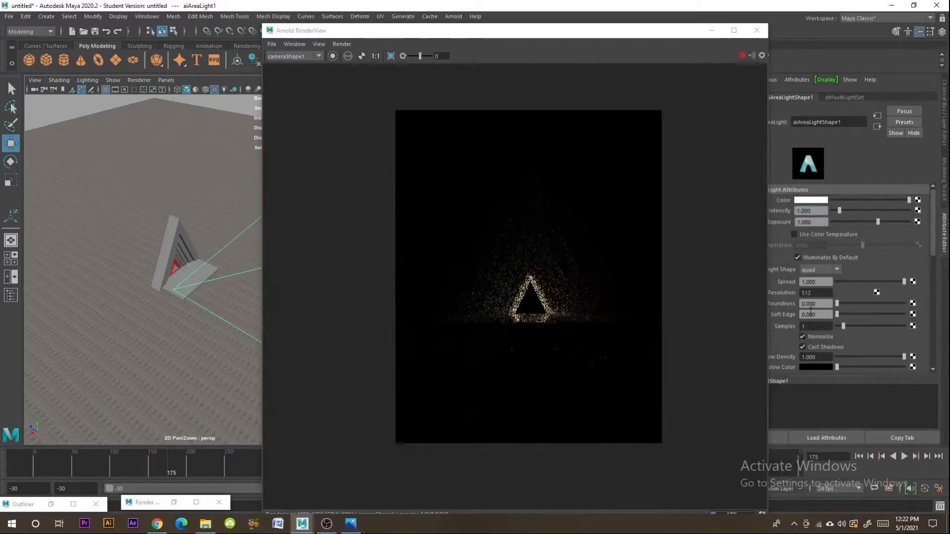
pyautogui.click(803, 337)
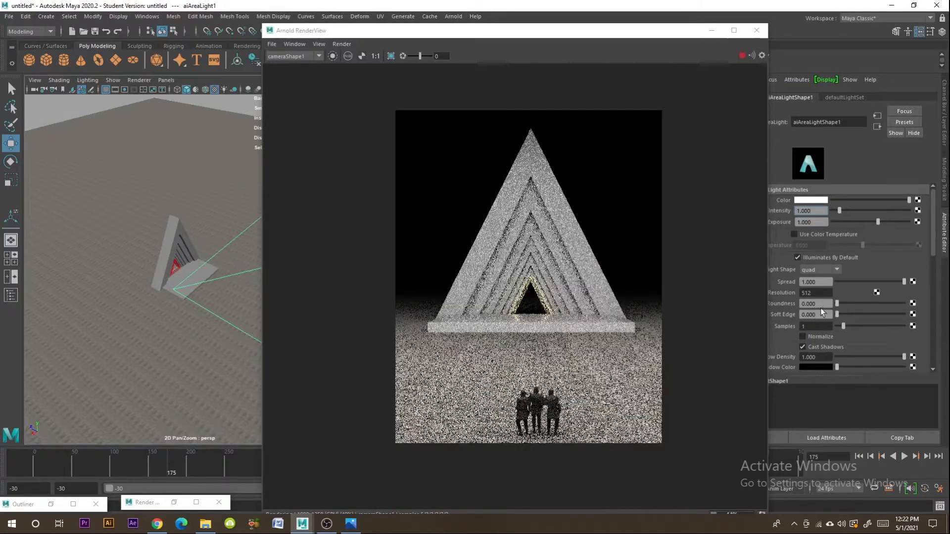
# Step: Set the area light's spread to 0.127 and its color to the light orange from the color history
pyautogui.click(838, 282)
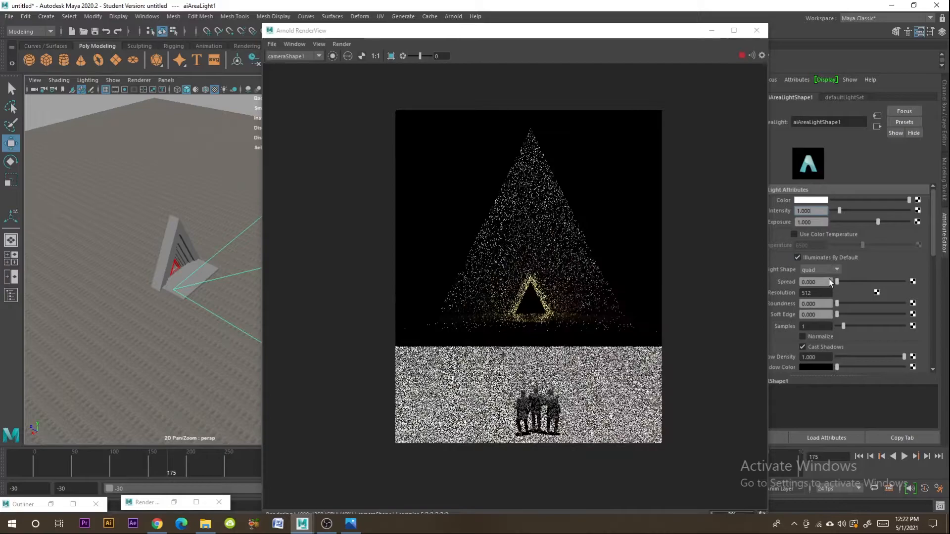
pyautogui.click(844, 281)
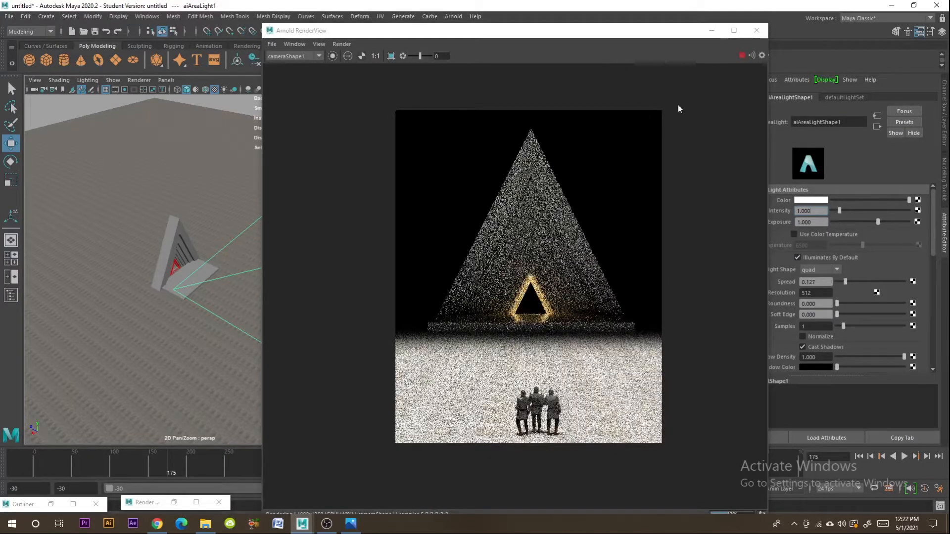
pyautogui.click(819, 200)
pyautogui.click(760, 197)
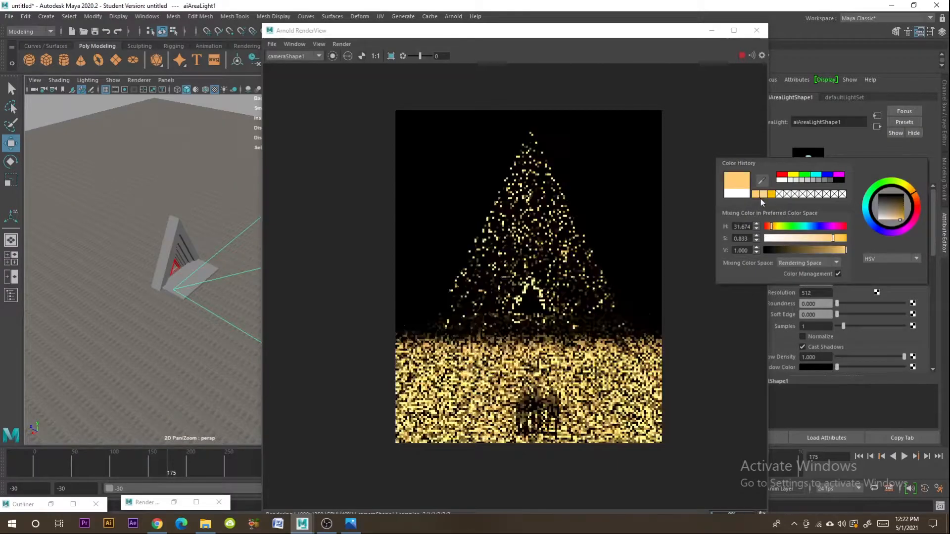
# Step: Raise the area light and shift it farther in front of the pyramid, with its exposure lowered to -2.434
pyautogui.moveTo(621, 34); pyautogui.dragTo(827, 41)
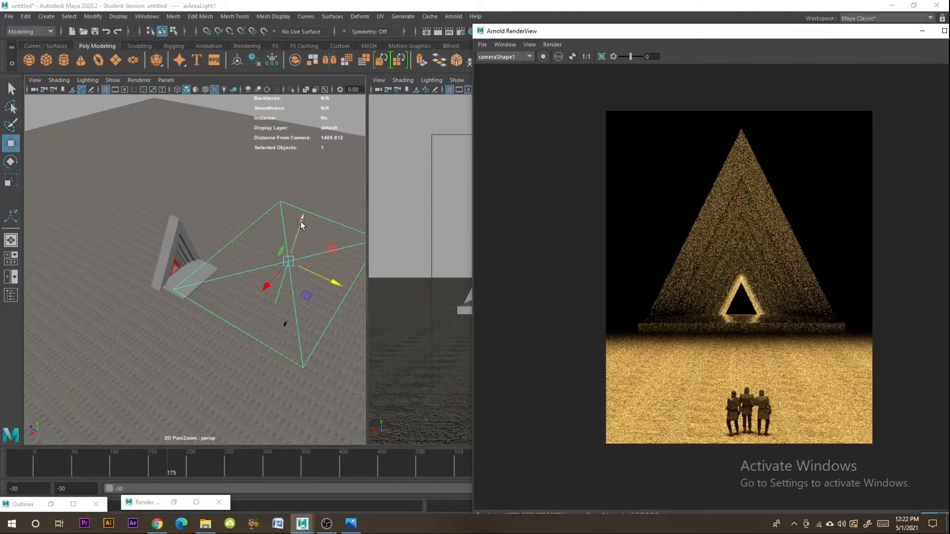
pyautogui.moveTo(302, 224); pyautogui.dragTo(329, 127)
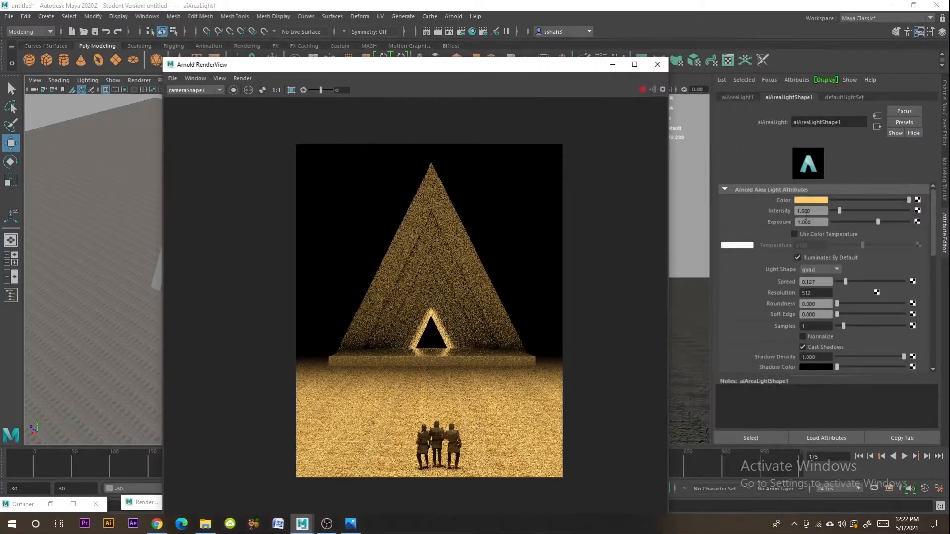
pyautogui.moveTo(854, 222)
pyautogui.mouseDown()
pyautogui.moveTo(840, 222)
pyautogui.moveTo(851, 221)
pyautogui.mouseUp()
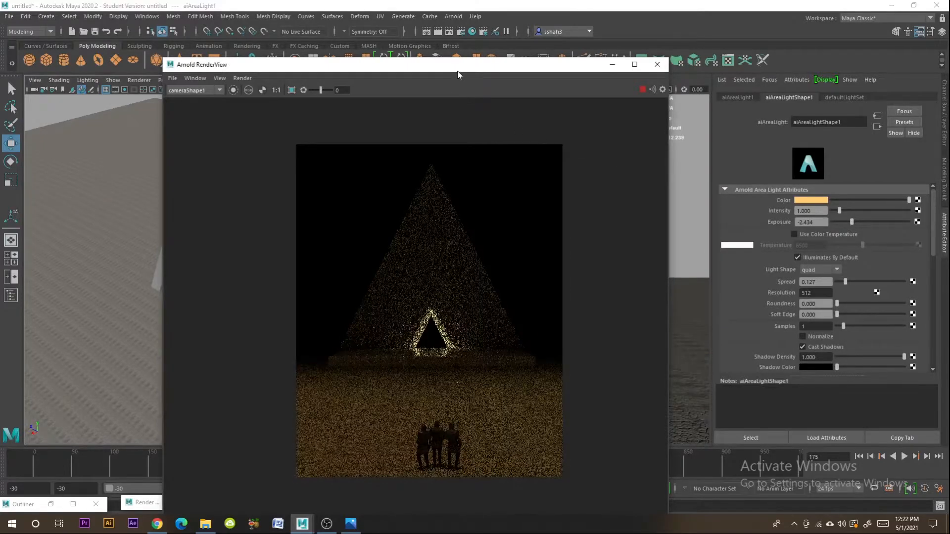
pyautogui.moveTo(457, 70); pyautogui.dragTo(656, 59)
pyautogui.moveTo(352, 196); pyautogui.dragTo(411, 212)
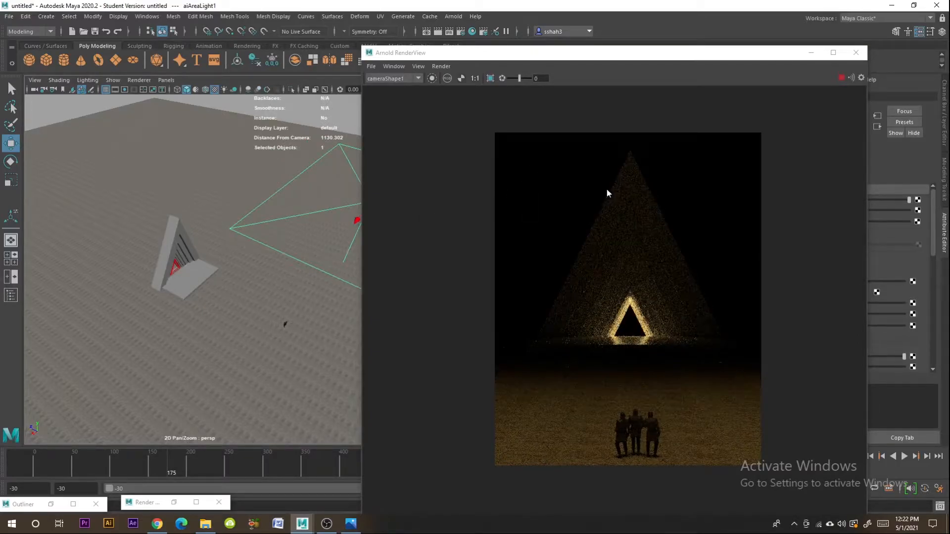
# Step: Select the ground plane and examine its standard surface material attributes alongside the render
pyautogui.click(305, 357)
pyautogui.moveTo(653, 55); pyautogui.dragTo(454, 52)
pyautogui.scroll(-3, 850, 98)
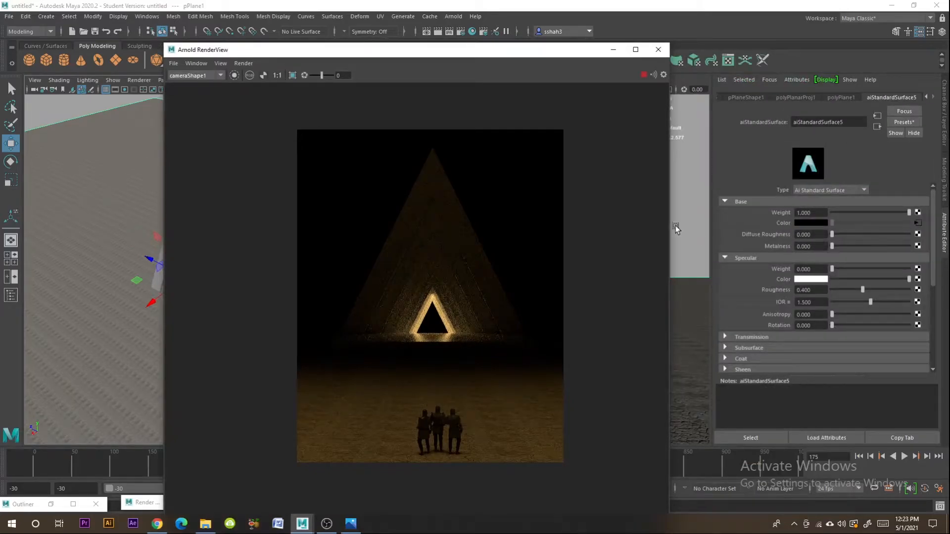
pyautogui.moveTo(435, 57); pyautogui.dragTo(655, 49)
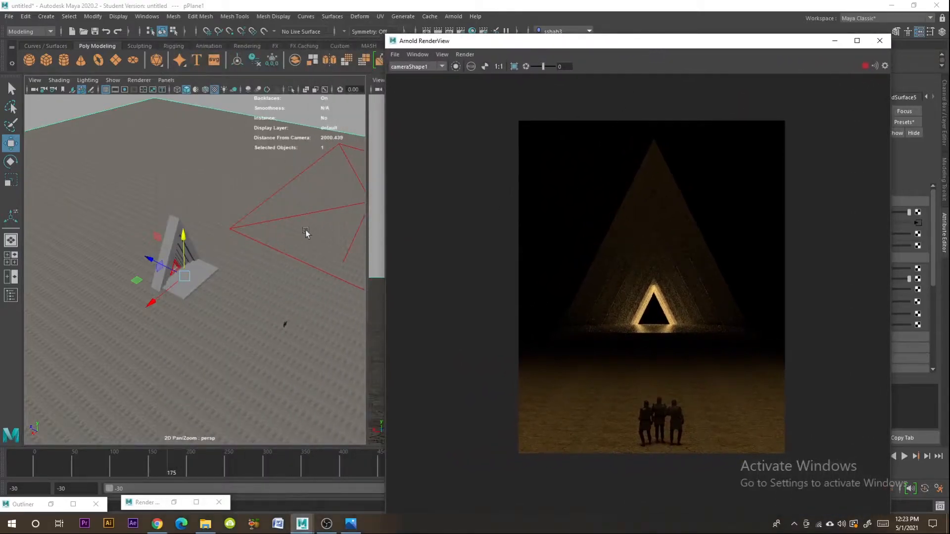
# Step: Try lighting the scene with an Arnold physical sky and check its effect in the render view
pyautogui.keyDown('alt'); pyautogui.moveTo(284, 248); pyautogui.dragTo(239, 287); pyautogui.keyUp('alt')
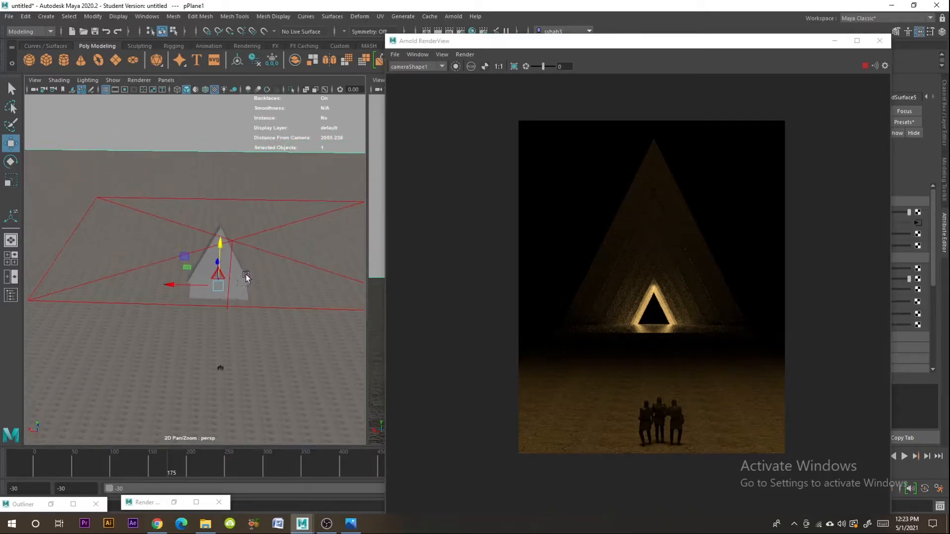
pyautogui.click(454, 17)
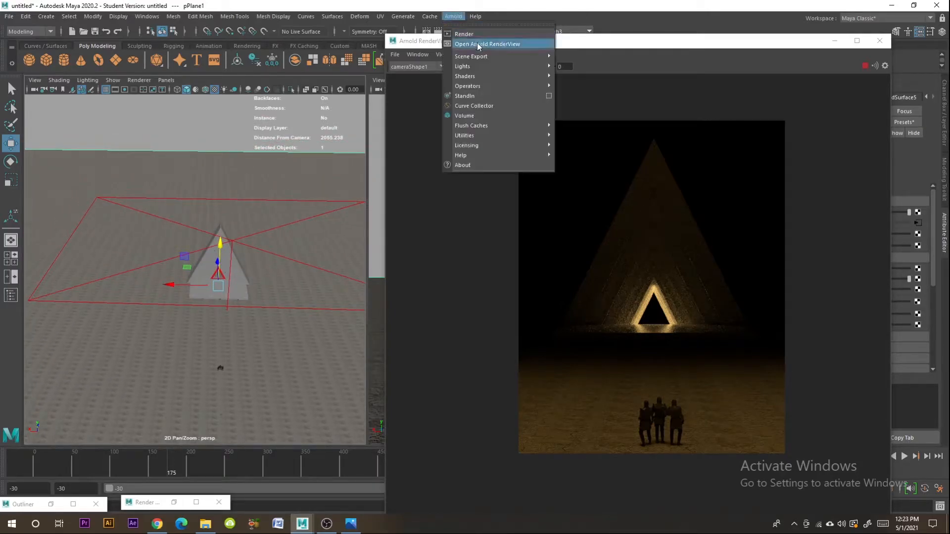
pyautogui.moveTo(492, 69)
pyautogui.click(589, 116)
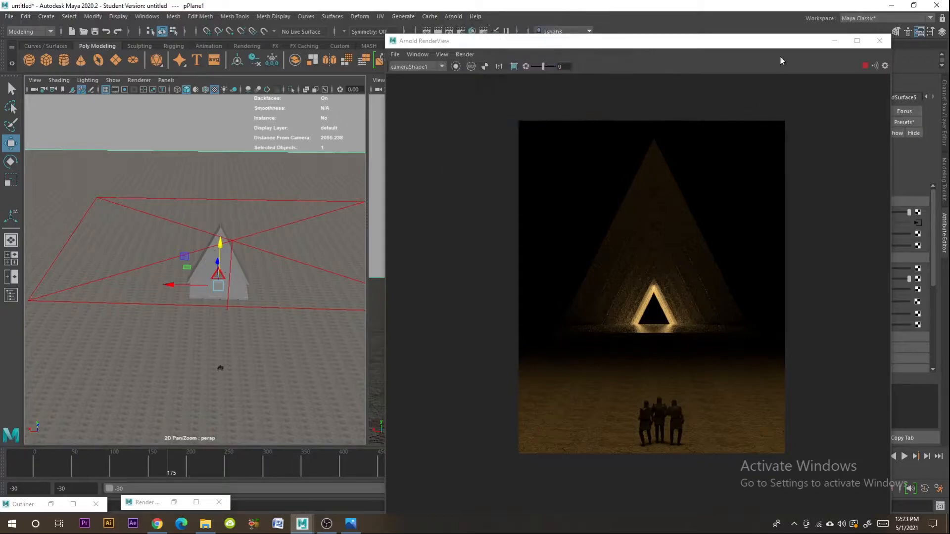
pyautogui.moveTo(765, 46); pyautogui.dragTo(508, 48)
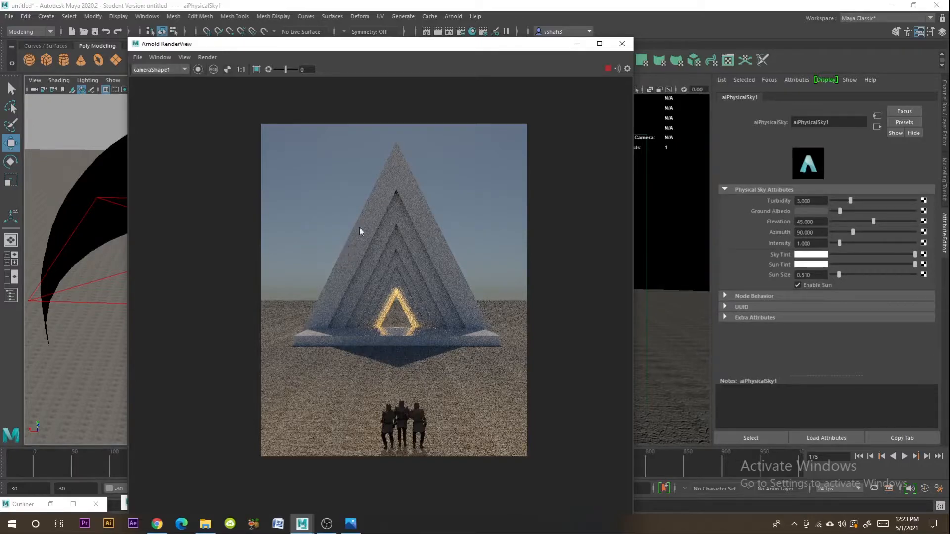
pyautogui.moveTo(416, 48); pyautogui.dragTo(579, 121)
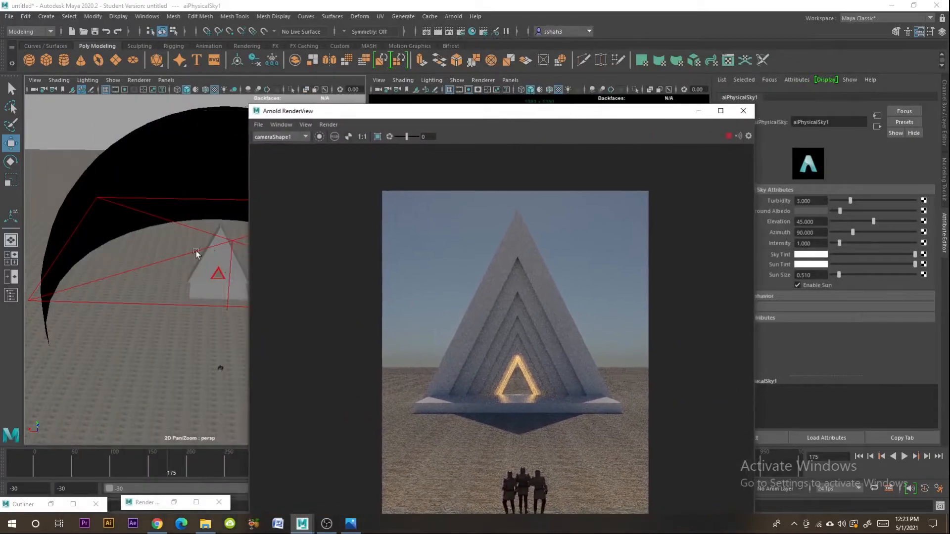
# Step: Delete the sky dome light from the scene
pyautogui.click(29, 504)
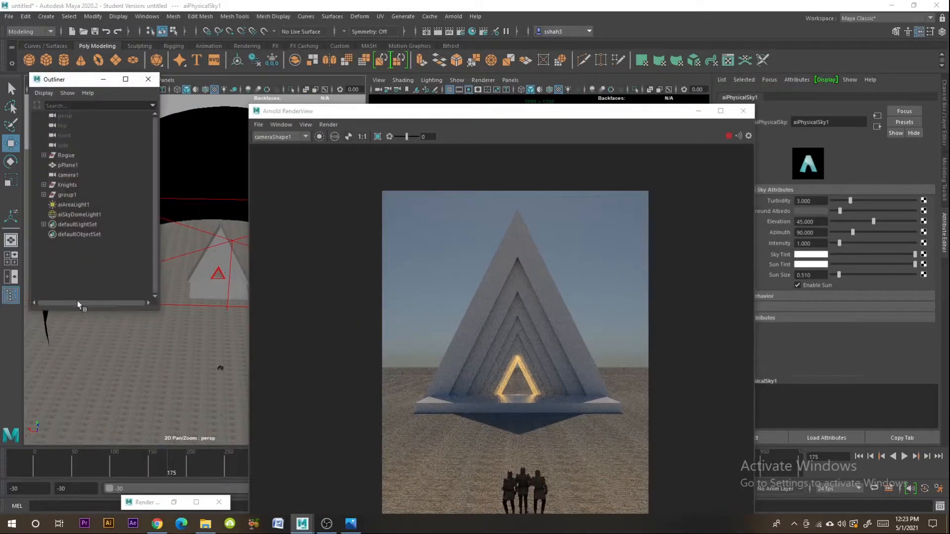
pyautogui.click(71, 215)
pyautogui.press('Delete')
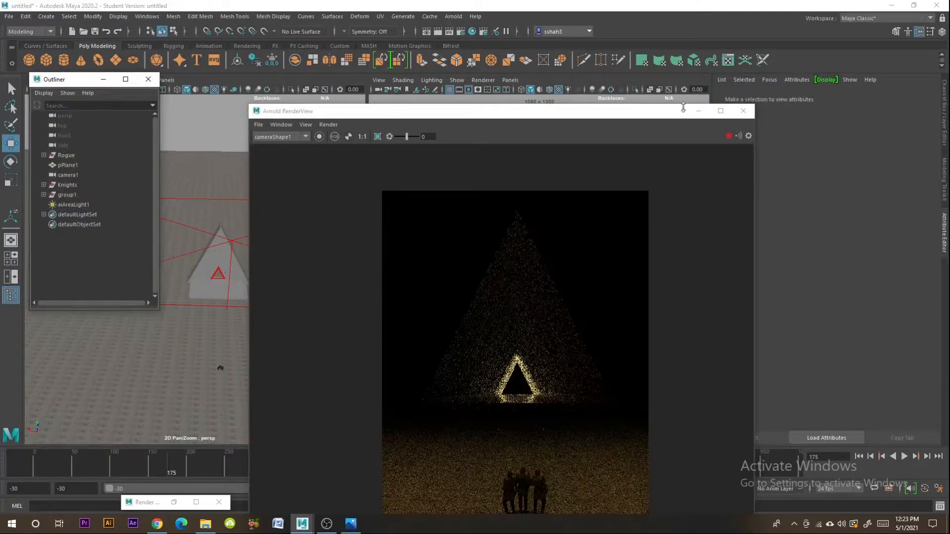
# Step: Close the render view, create a polygon plane at the pyramid and scale it up uniformly to about 1085.757
pyautogui.click(744, 113)
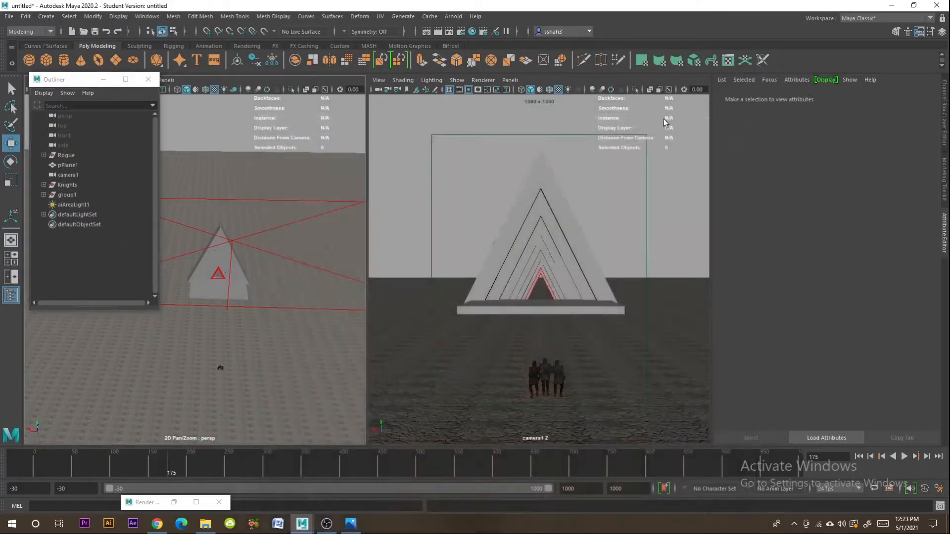
pyautogui.moveTo(82, 84); pyautogui.dragTo(919, 92)
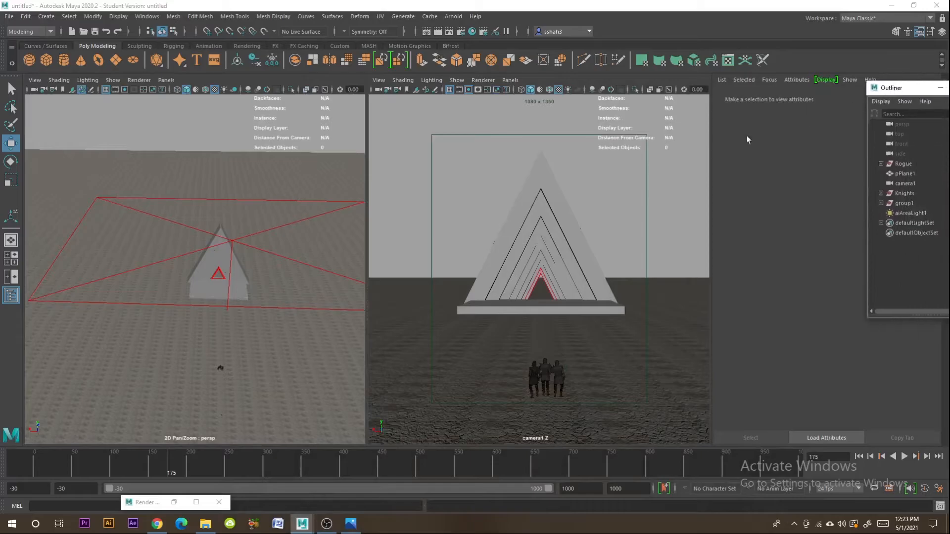
pyautogui.click(114, 62)
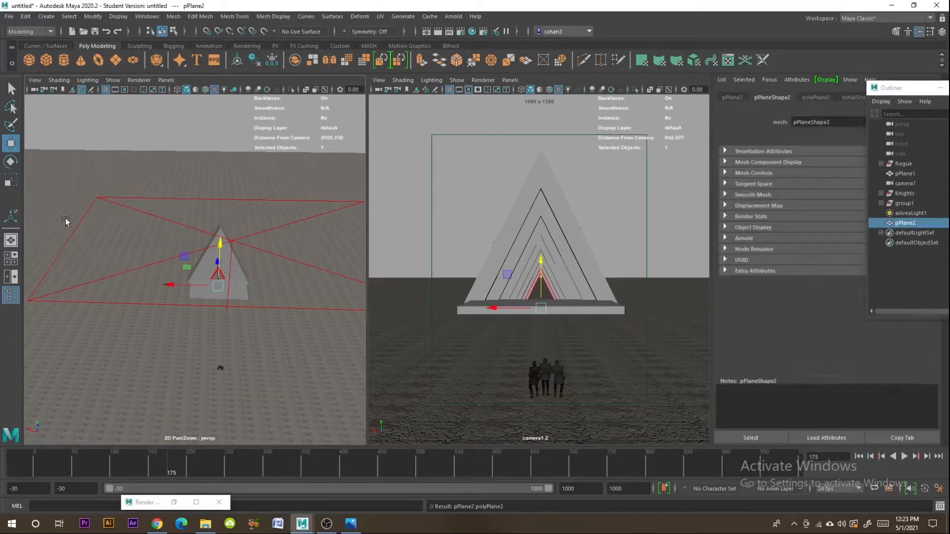
pyautogui.moveTo(224, 291); pyautogui.dragTo(319, 315)
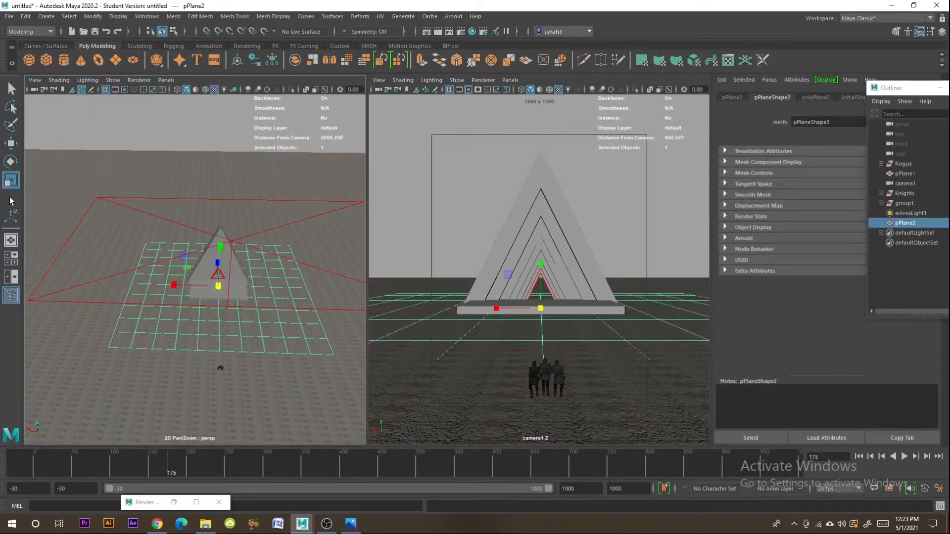
# Step: Stand the new plane upright by setting its Rotate X to -90
pyautogui.press('e')
pyautogui.moveTo(247, 283); pyautogui.dragTo(233, 312)
pyautogui.moveTo(909, 92); pyautogui.dragTo(725, 264)
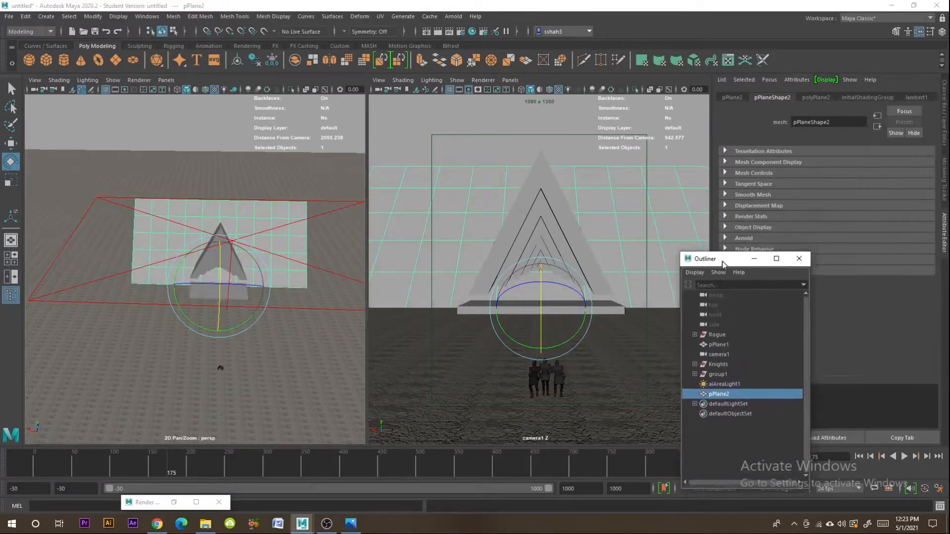
pyautogui.click(945, 143)
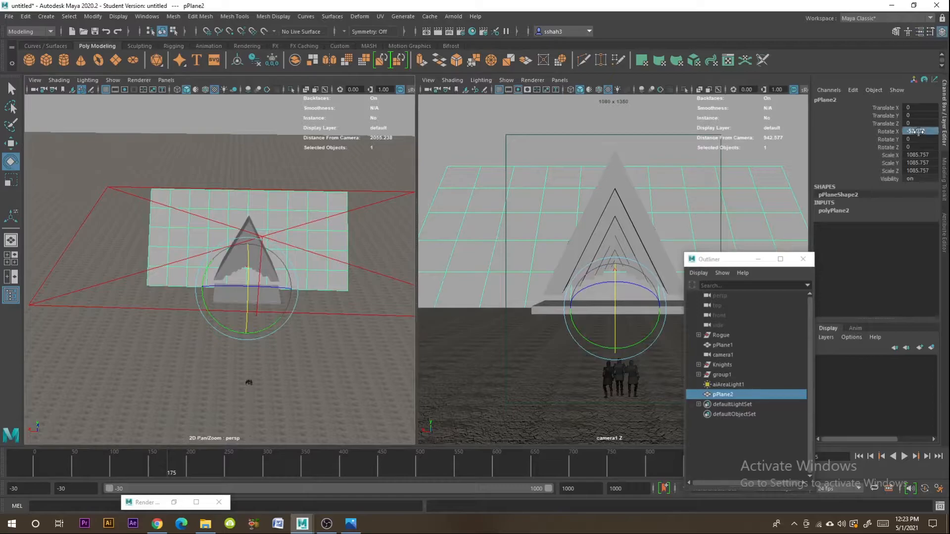
pyautogui.write('-90')
pyautogui.press('Return')
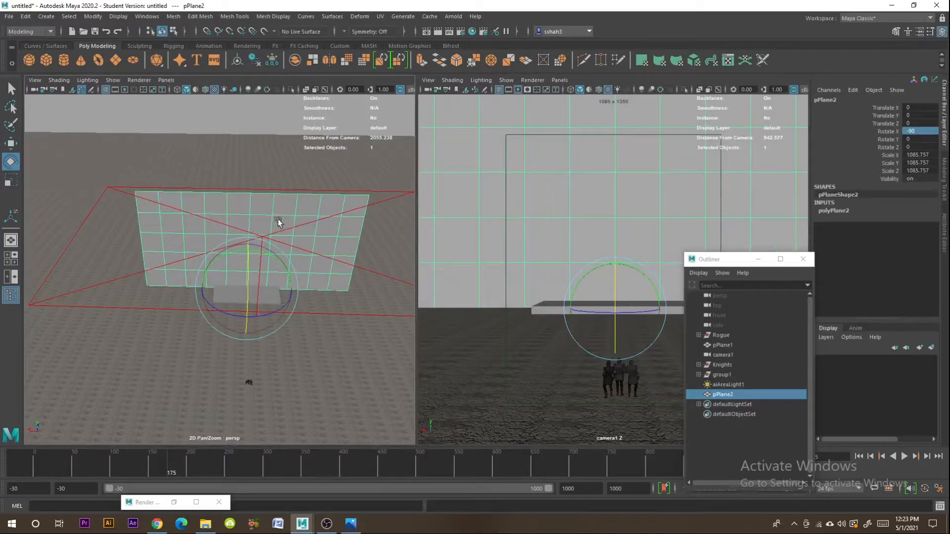
# Step: Place the upright plane behind the pyramid at about Translate Y 101.353 and Z 280.62, with its Scale Z reduced to about 894.928
pyautogui.press('w')
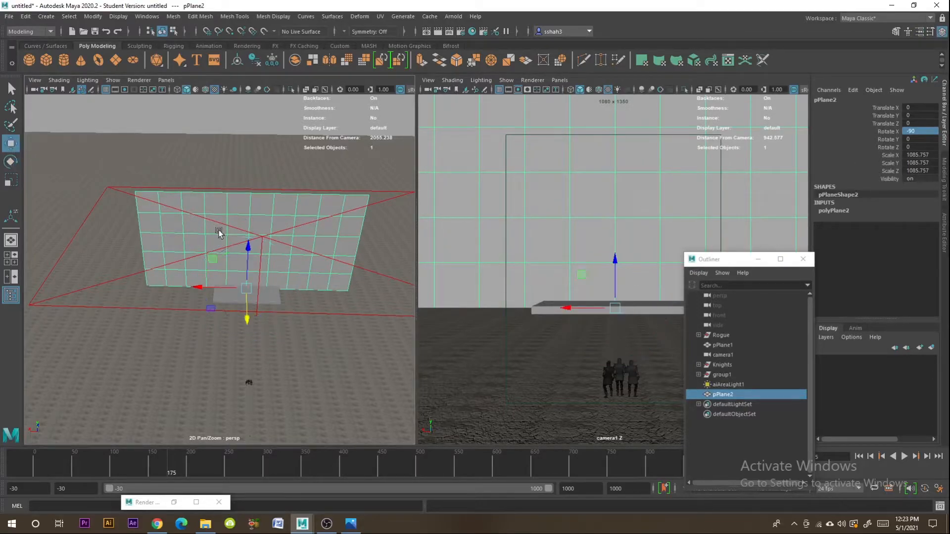
pyautogui.keyDown('alt'); pyautogui.moveTo(219, 233); pyautogui.dragTo(199, 268); pyautogui.keyUp('alt')
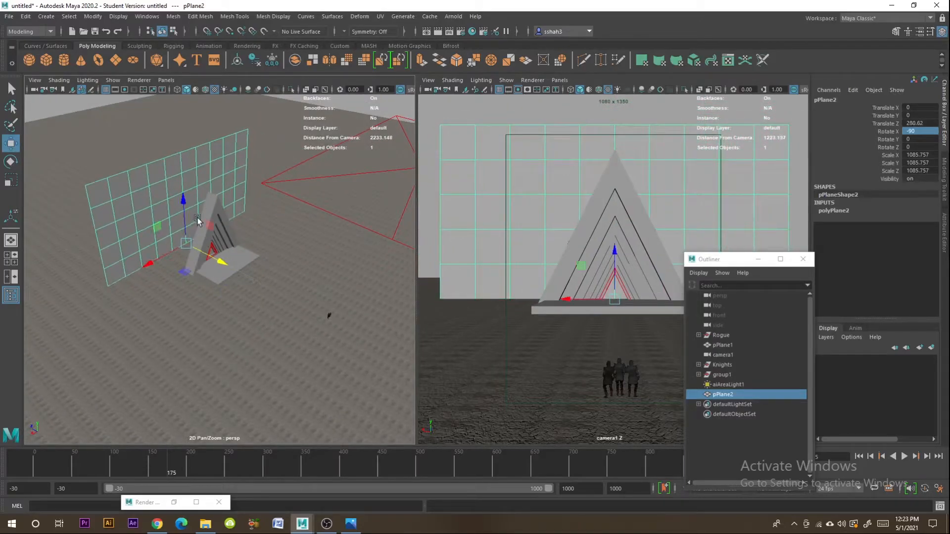
pyautogui.moveTo(185, 218)
pyautogui.mouseDown()
pyautogui.moveTo(183, 193)
pyautogui.moveTo(184, 207)
pyautogui.mouseUp()
pyautogui.click(11, 181)
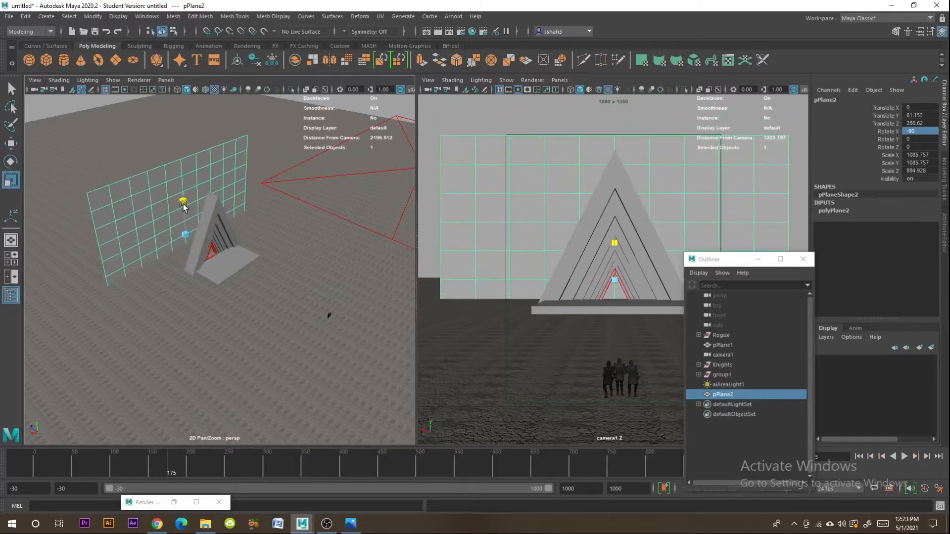
pyautogui.click(10, 145)
pyautogui.moveTo(589, 160); pyautogui.dragTo(589, 146, button='middle')
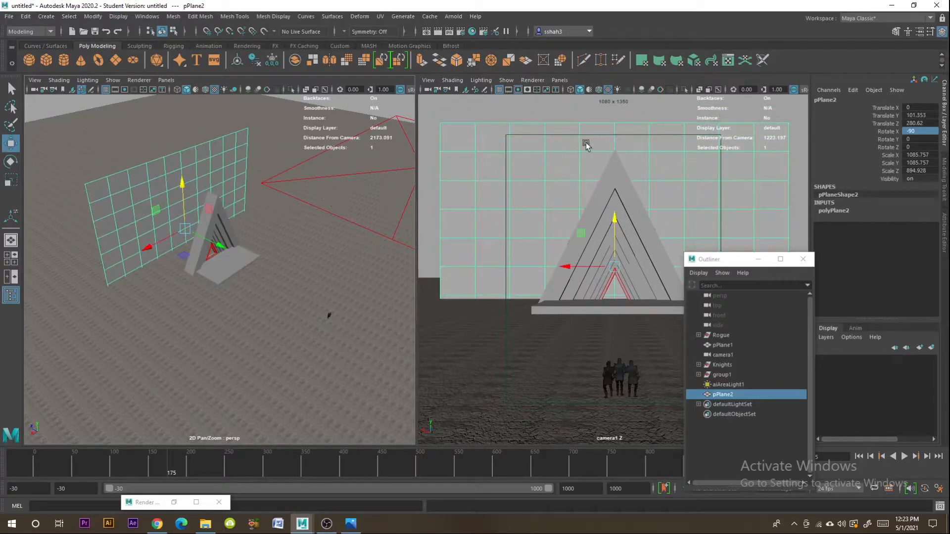
# Step: Move the Outliner clear of the camera view and check the sky in the pyramid reference image
pyautogui.moveTo(745, 260); pyautogui.dragTo(888, 237)
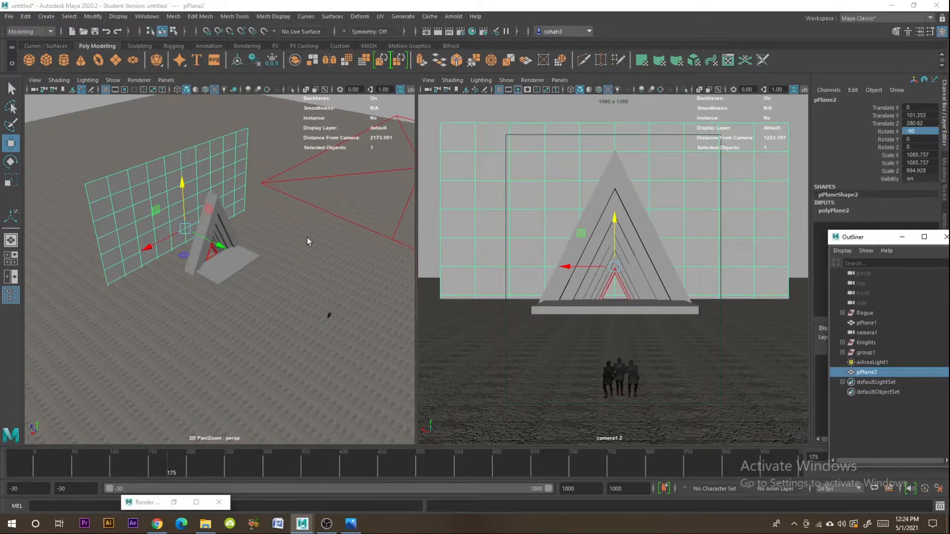
pyautogui.click(350, 525)
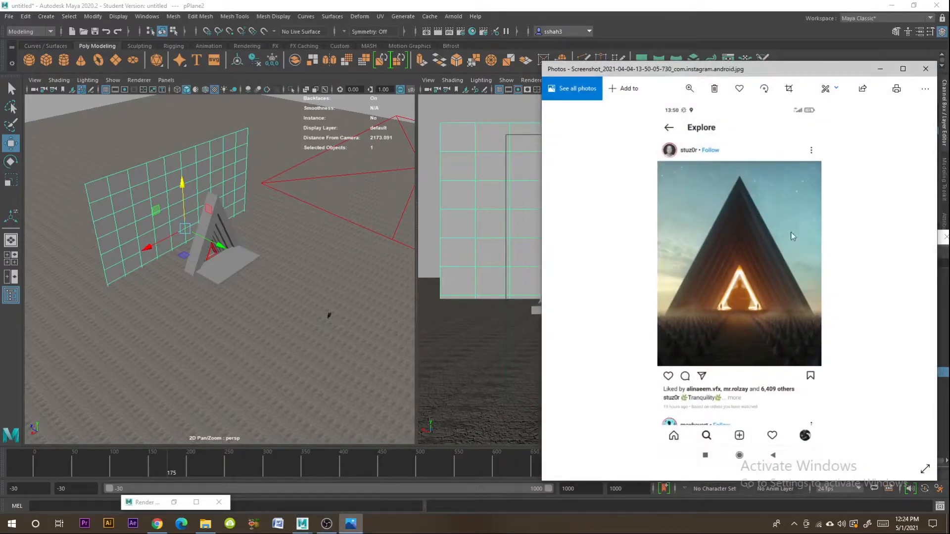
pyautogui.click(308, 526)
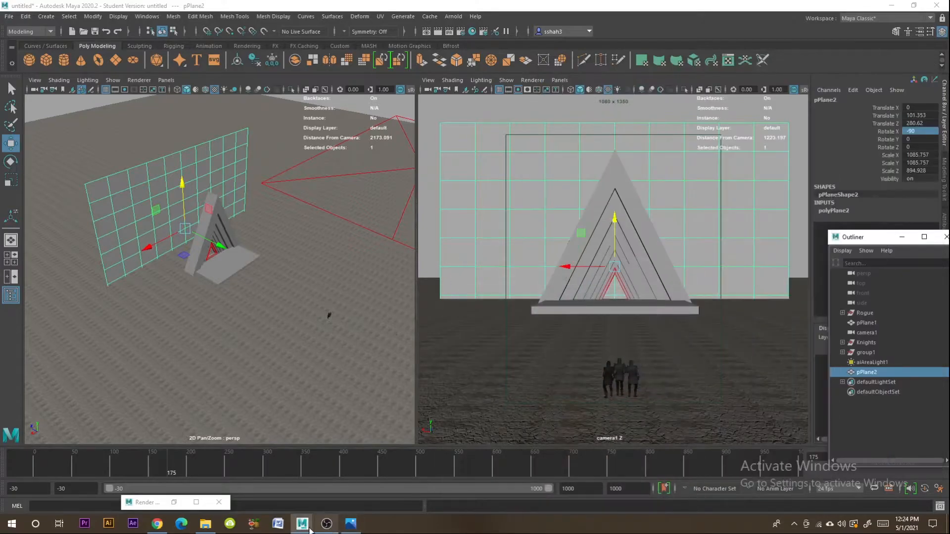
# Step: Switch to Chrome and search Google Images for "sky"
pyautogui.click(159, 527)
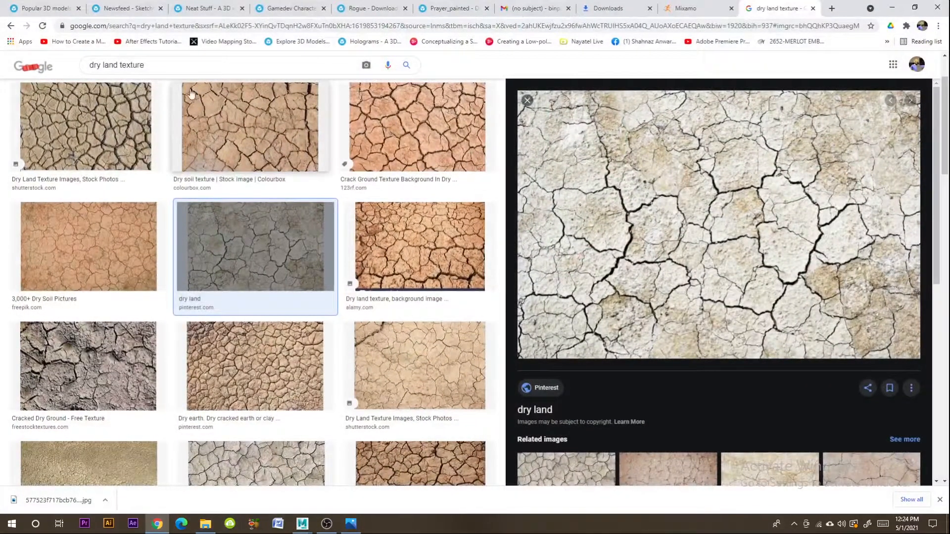
pyautogui.moveTo(158, 66); pyautogui.dragTo(3, 54)
pyautogui.write('sky')
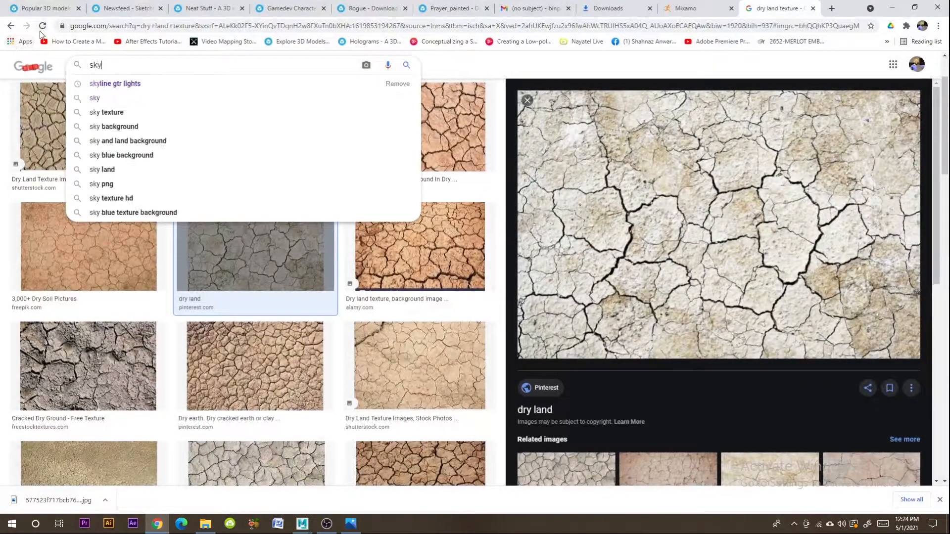
pyautogui.press('Return')
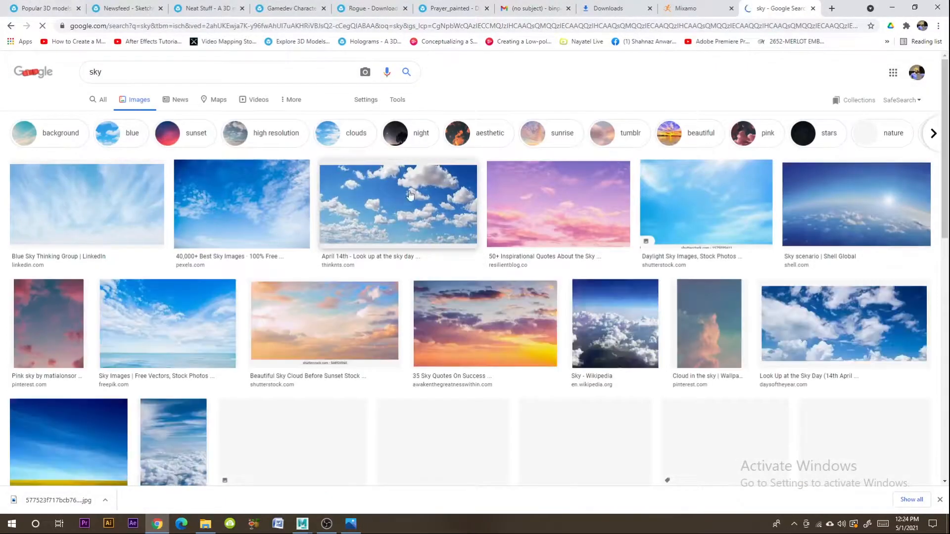
pyautogui.scroll(-2, 517, 265)
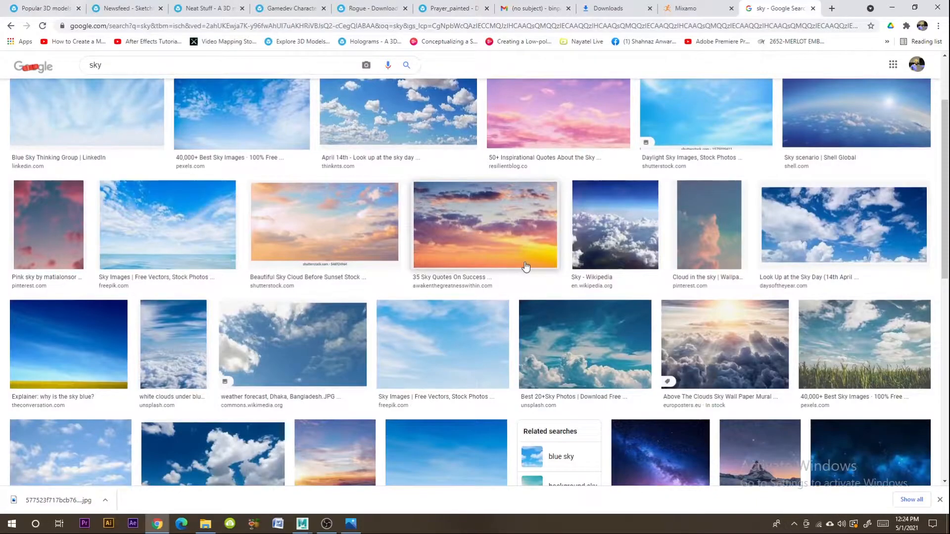
# Step: Narrow the sky results to backgrounds and preview the turquoise and cream Freepik sky image
pyautogui.scroll(2, 526, 266)
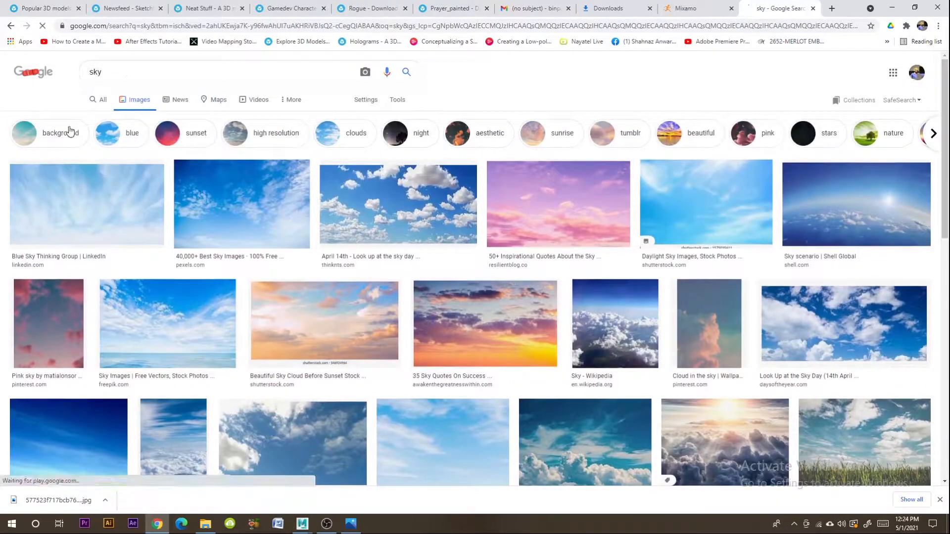
pyautogui.click(70, 132)
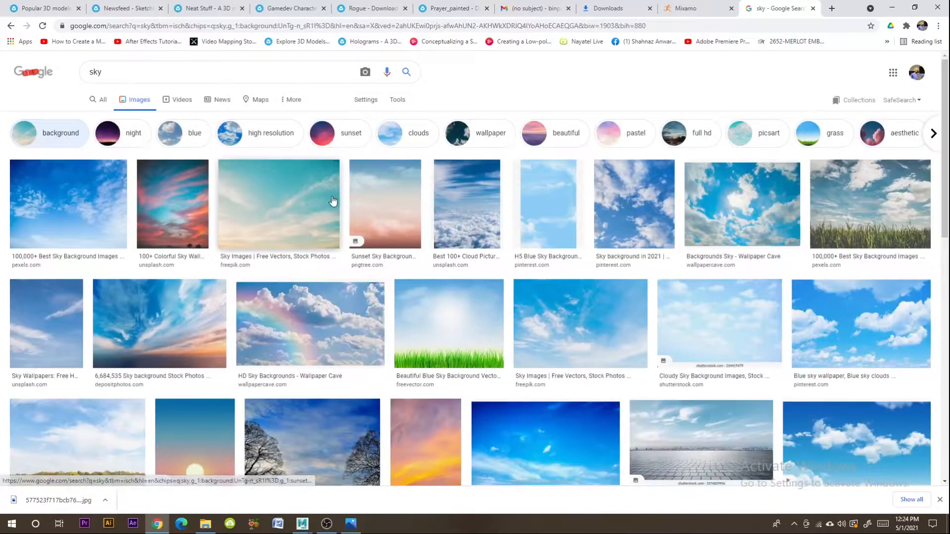
pyautogui.click(312, 212)
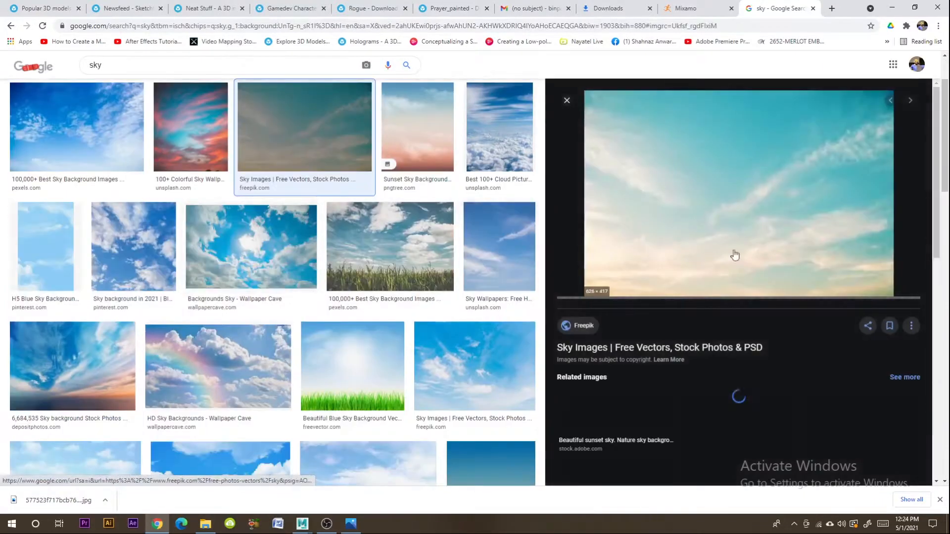
# Step: Limit the sky background results to large images and look through them for a suitable backdrop
pyautogui.scroll(2, 331, 137)
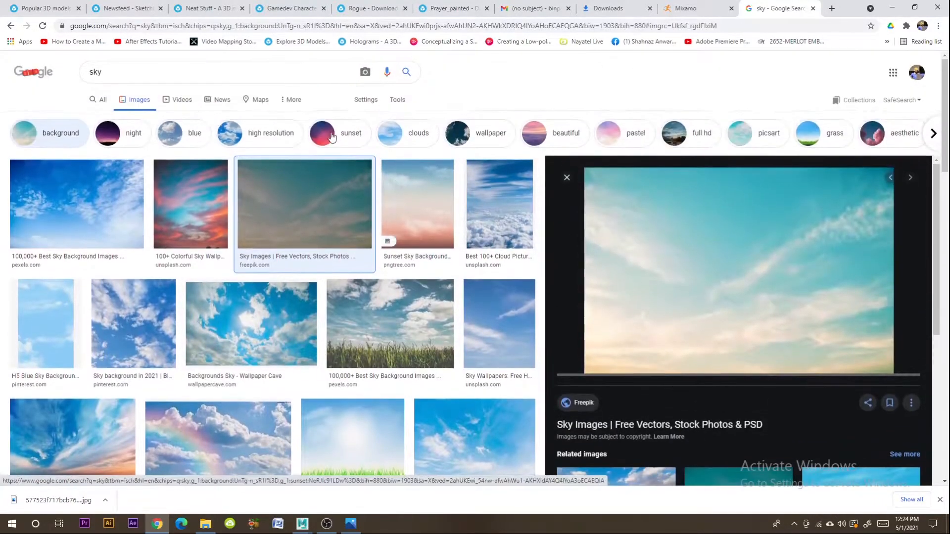
pyautogui.click(397, 100)
pyautogui.click(87, 117)
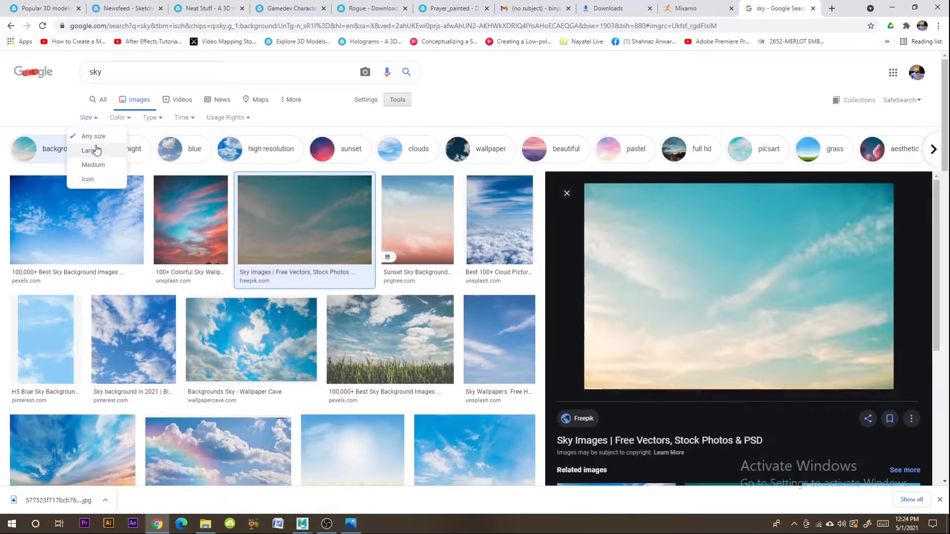
pyautogui.click(95, 151)
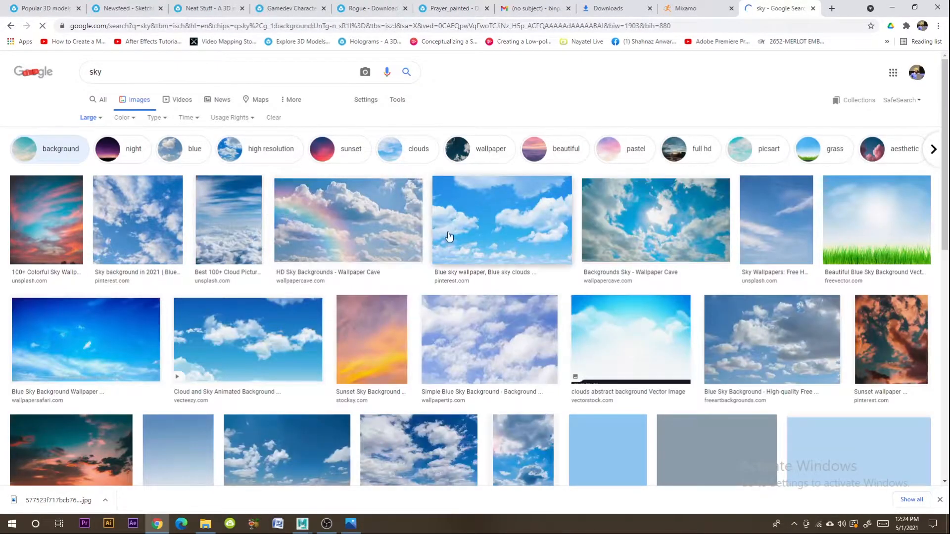
pyautogui.scroll(-1, 519, 322)
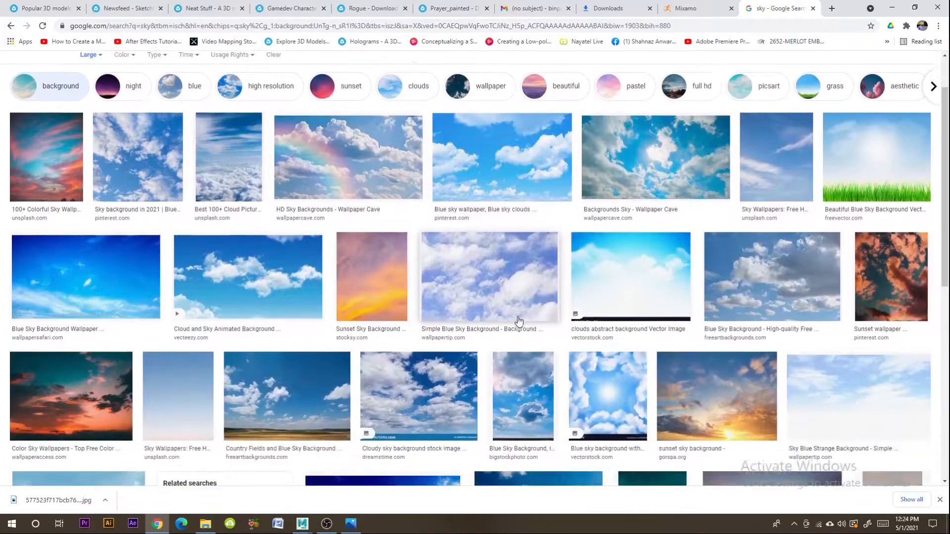
pyautogui.scroll(-2, 519, 321)
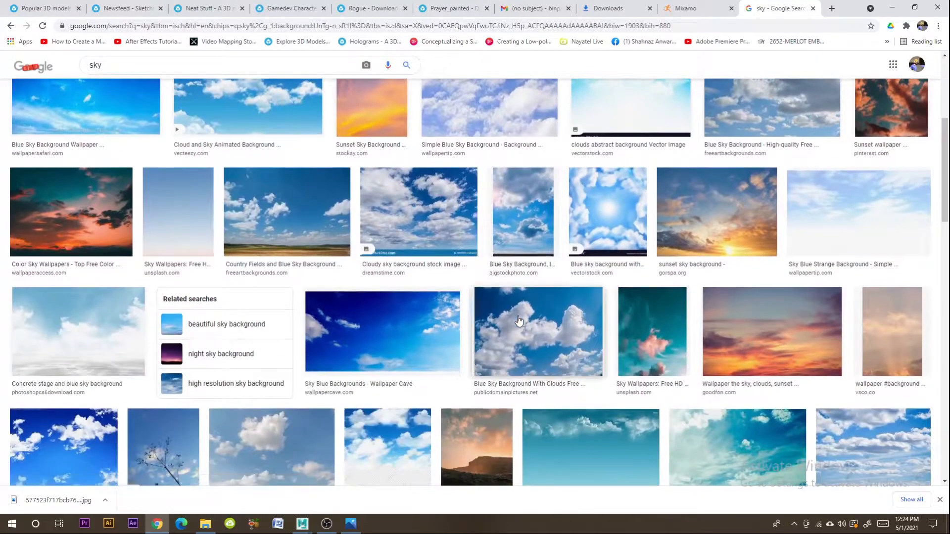
pyautogui.scroll(-2, 519, 322)
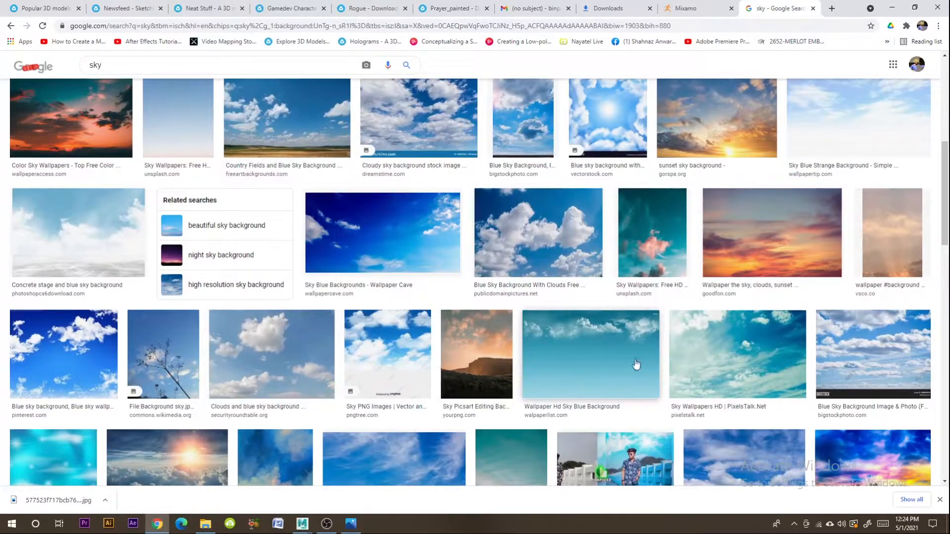
pyautogui.scroll(-3, 545, 371)
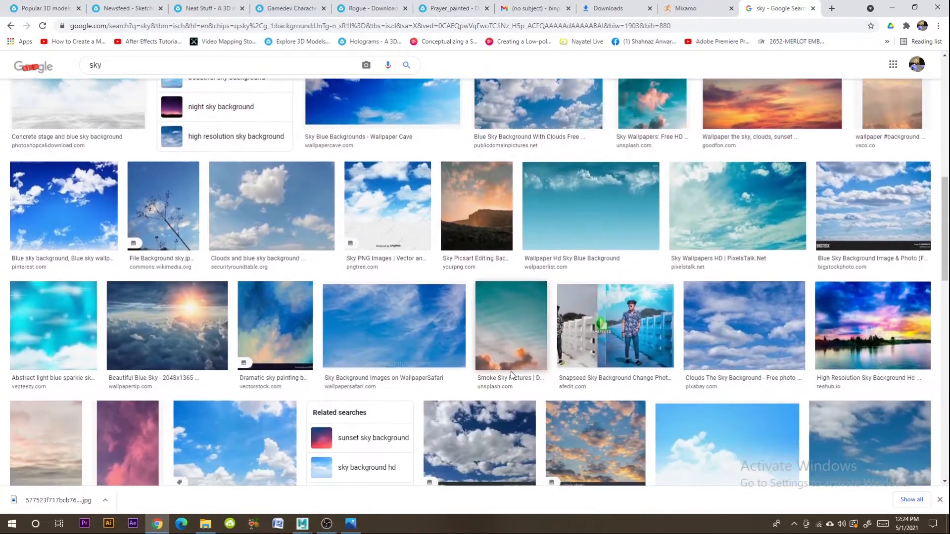
pyautogui.scroll(10, 512, 375)
pyautogui.scroll(1, 103, 79)
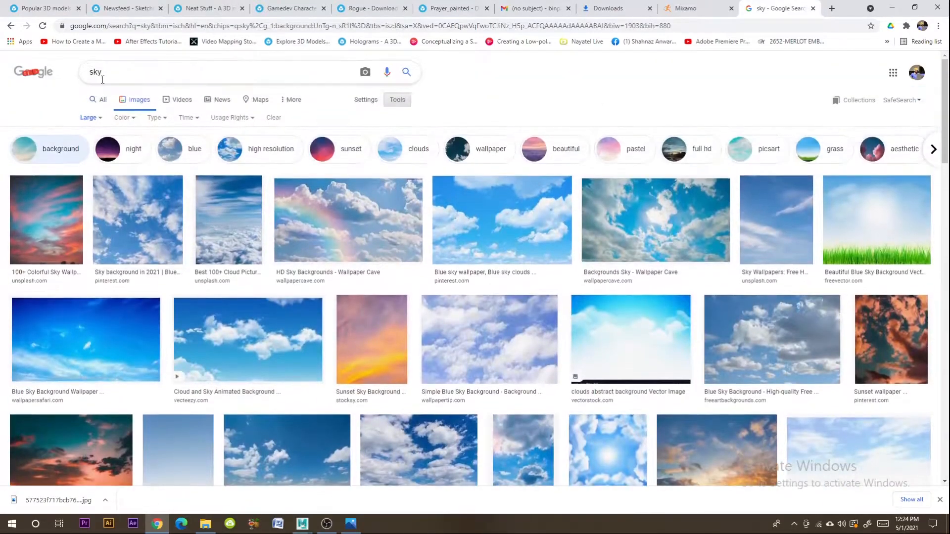
# Step: Refine the sky background results with the "beautiful" filter and examine them for a sky resembling the reference
pyautogui.click(117, 77)
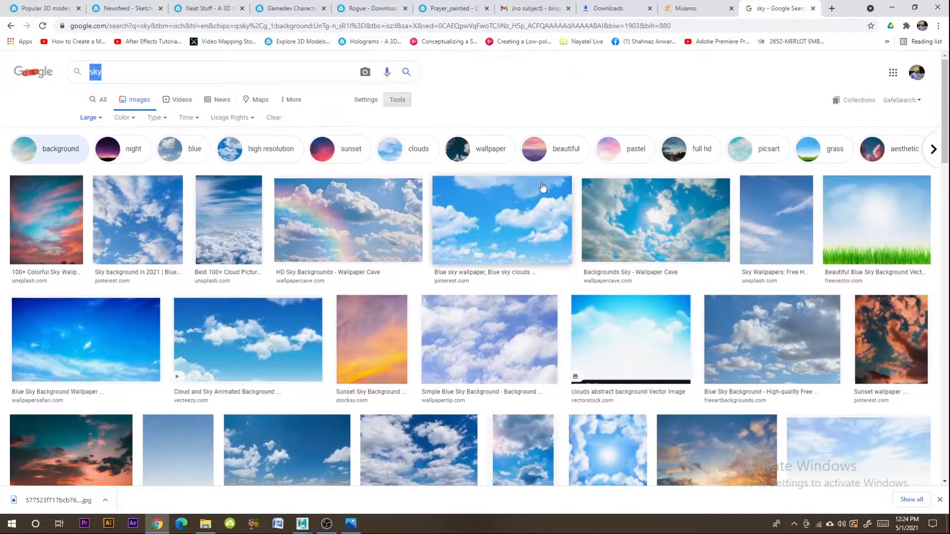
pyautogui.click(561, 155)
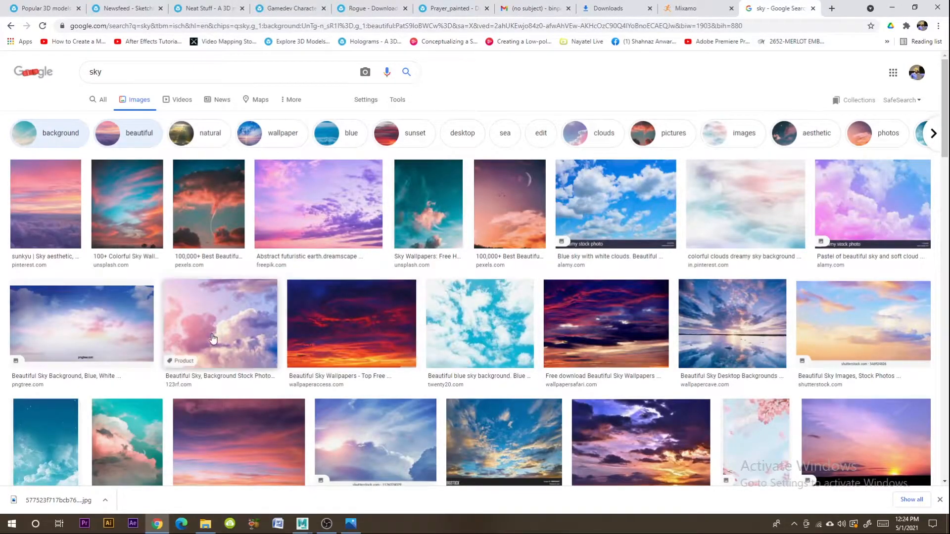
pyautogui.scroll(-2, 322, 403)
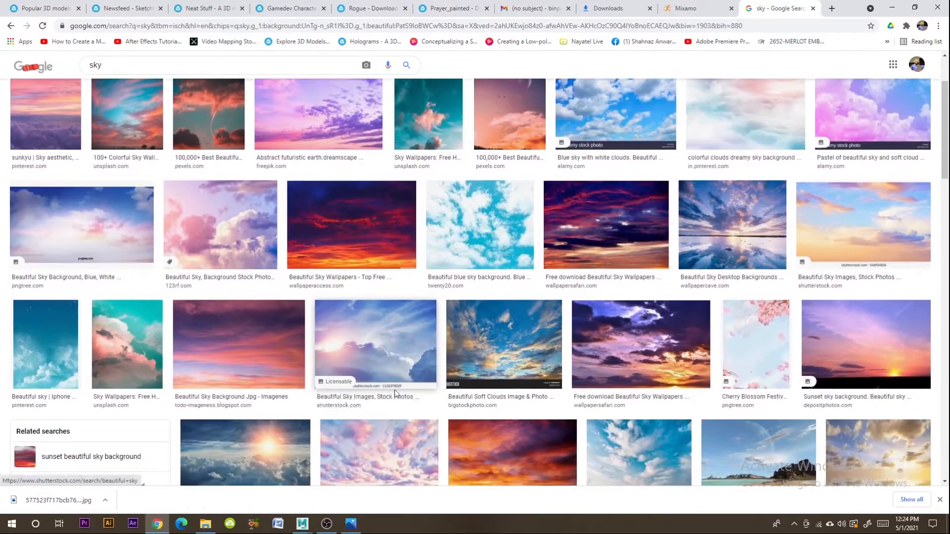
pyautogui.scroll(-3, 322, 403)
pyautogui.scroll(-3, 484, 411)
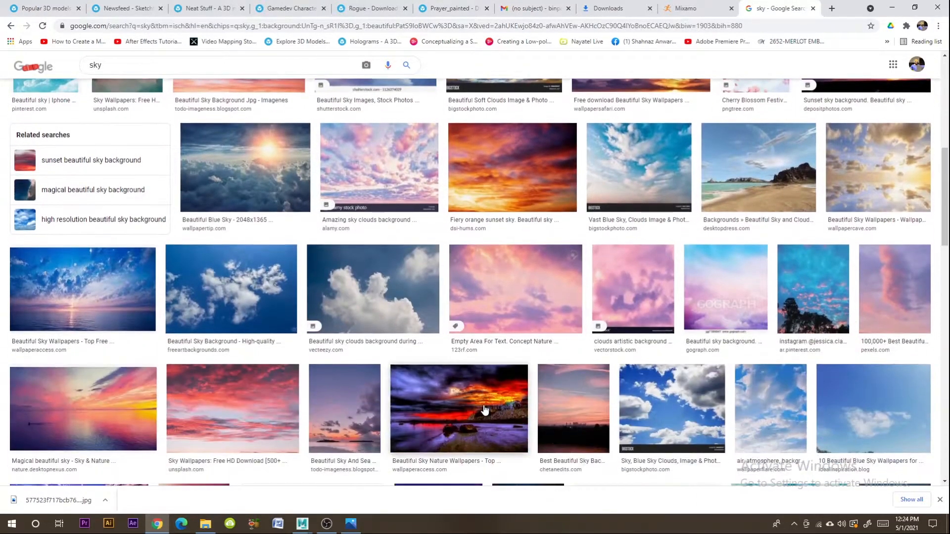
pyautogui.scroll(-6, 564, 421)
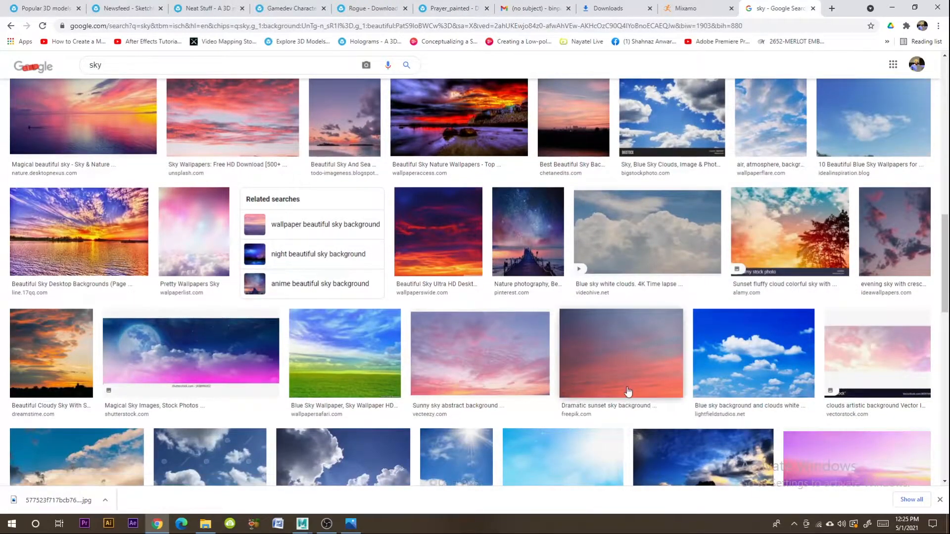
pyautogui.scroll(-1, 450, 368)
pyautogui.scroll(-3, 450, 367)
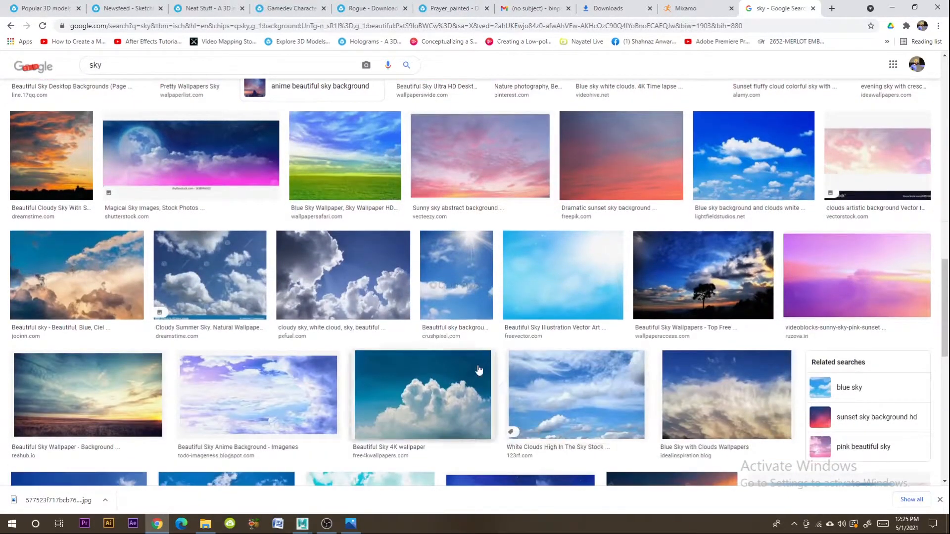
pyautogui.scroll(-5, 379, 361)
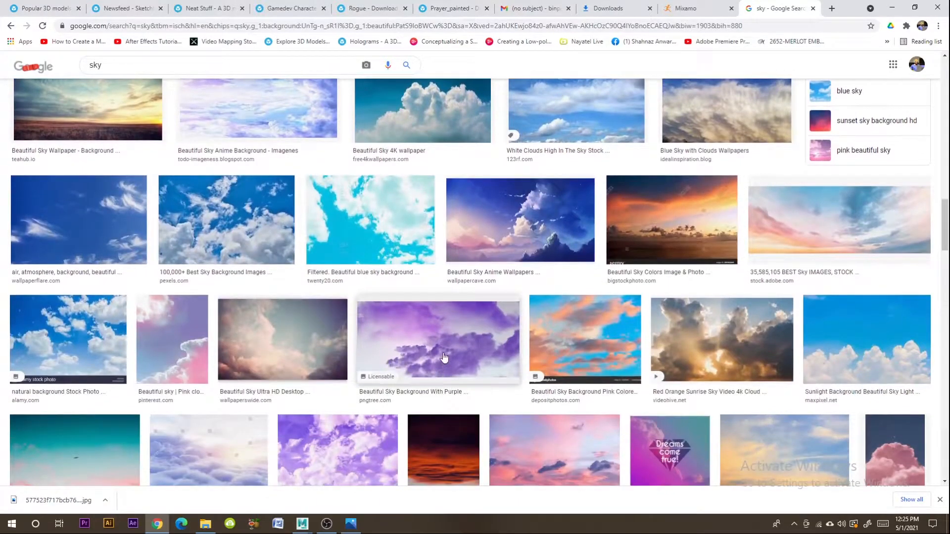
# Step: Change the image search to "sky illustrations"
pyautogui.click(117, 68)
pyautogui.write('illustrations')
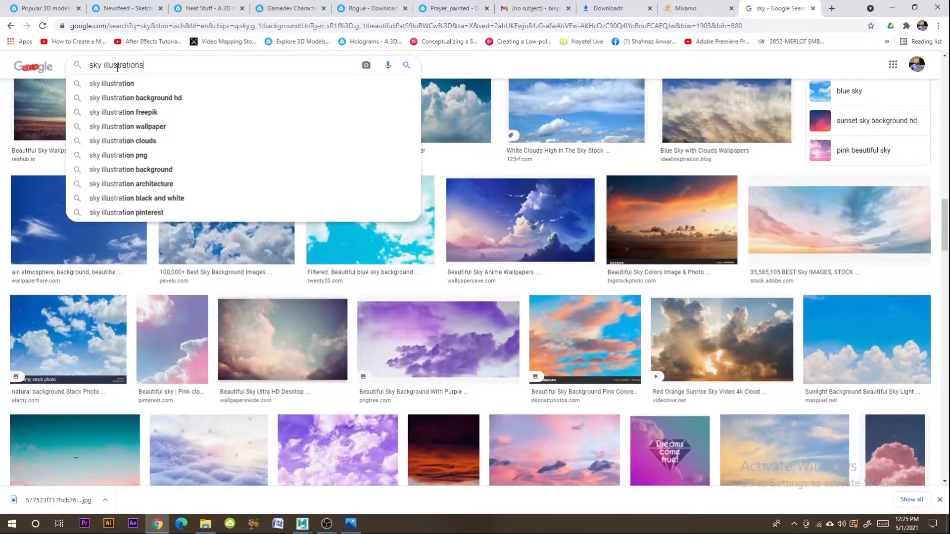
pyautogui.press('Return')
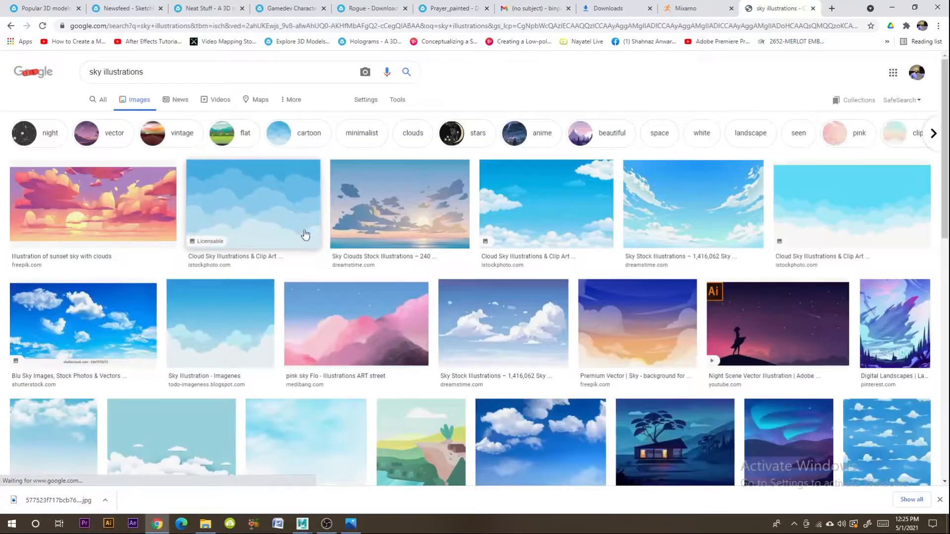
# Step: Look through the sky illustration results for a cloud image suitable as the scene's backdrop
pyautogui.scroll(-6, 328, 247)
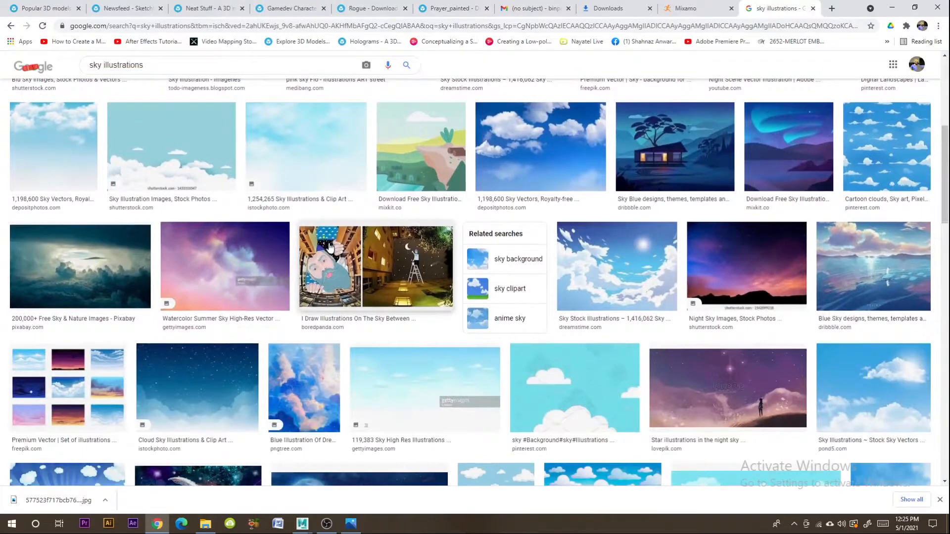
pyautogui.scroll(-3, 328, 247)
pyautogui.scroll(-3, 485, 413)
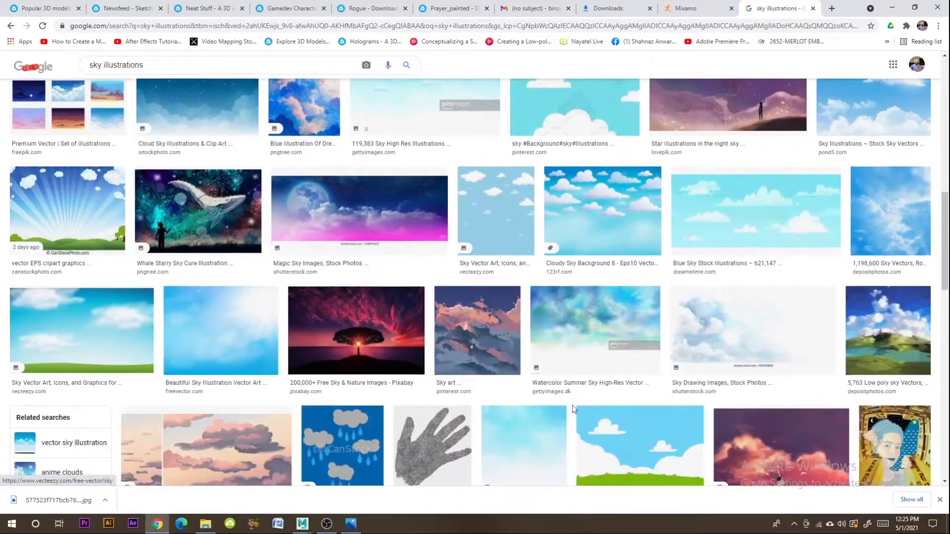
pyautogui.scroll(-5, 470, 372)
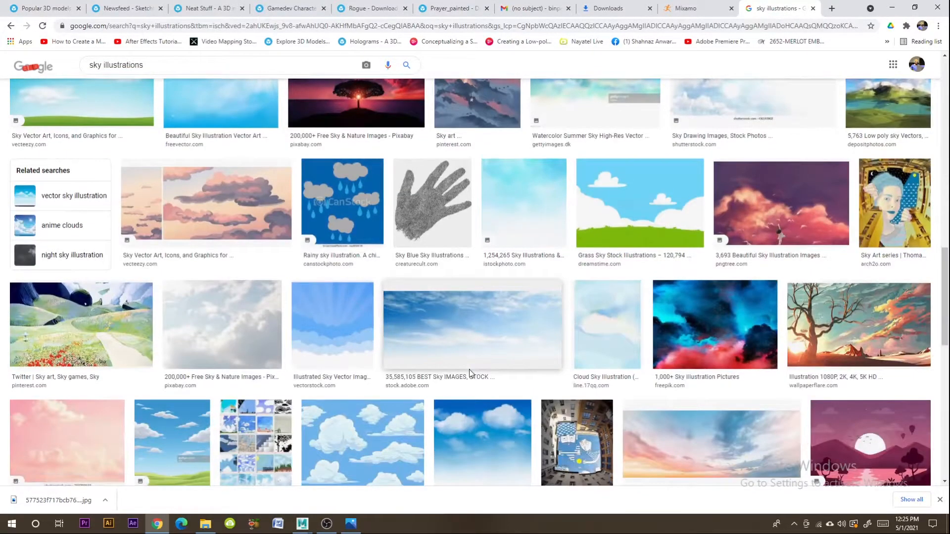
pyautogui.scroll(-3, 470, 372)
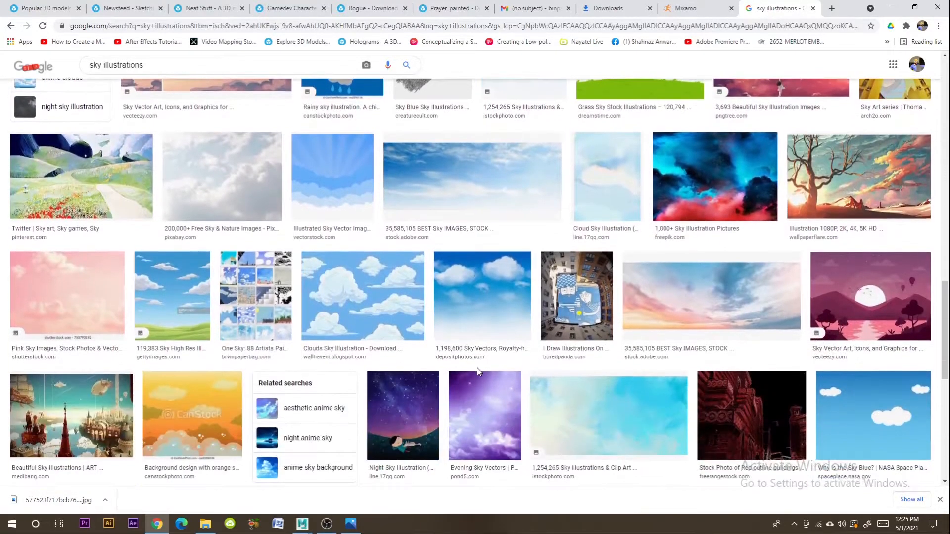
pyautogui.scroll(-3, 478, 368)
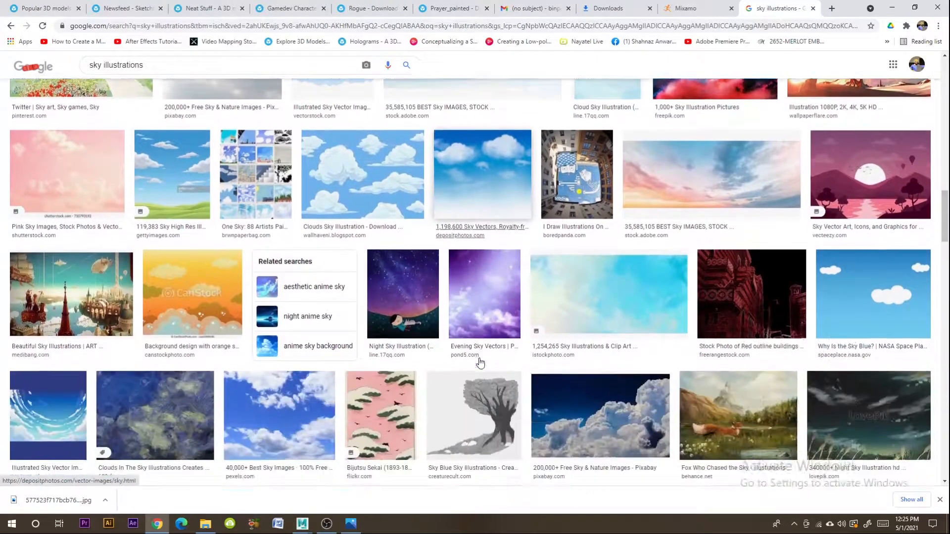
pyautogui.scroll(-4, 480, 364)
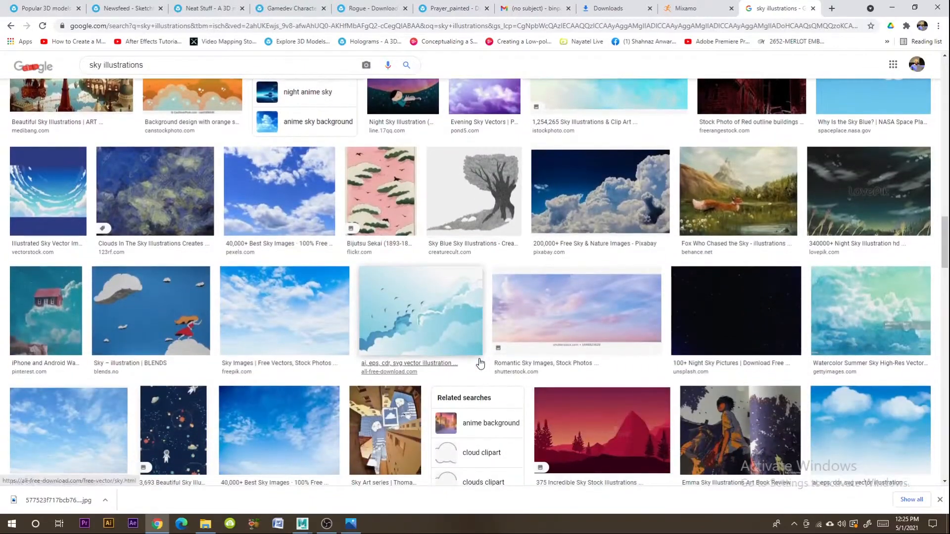
pyautogui.scroll(-4, 487, 366)
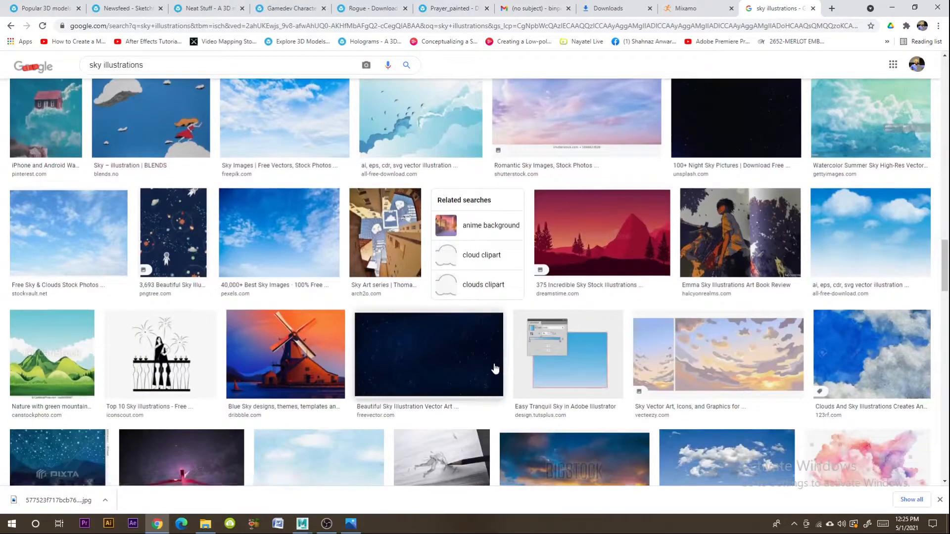
pyautogui.scroll(-5, 491, 371)
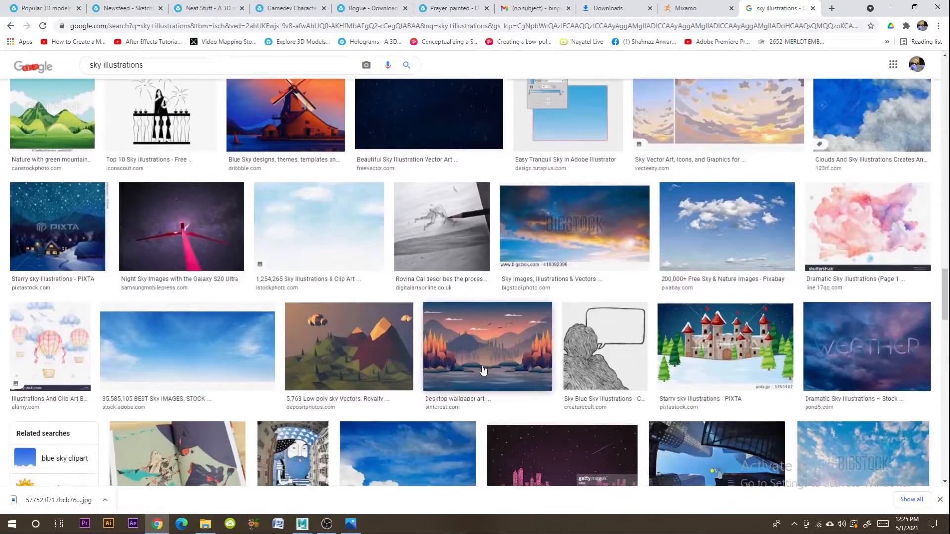
pyautogui.scroll(-12, 522, 380)
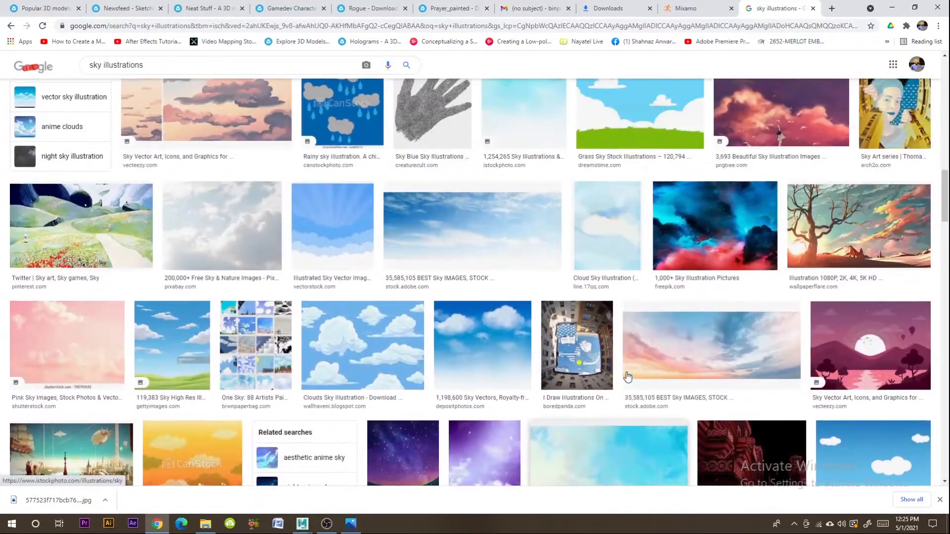
# Step: Open the Wallpaper Flare landscape illustration with the bare tree and colourful clouds, and save the image to the desktop
pyautogui.click(849, 228)
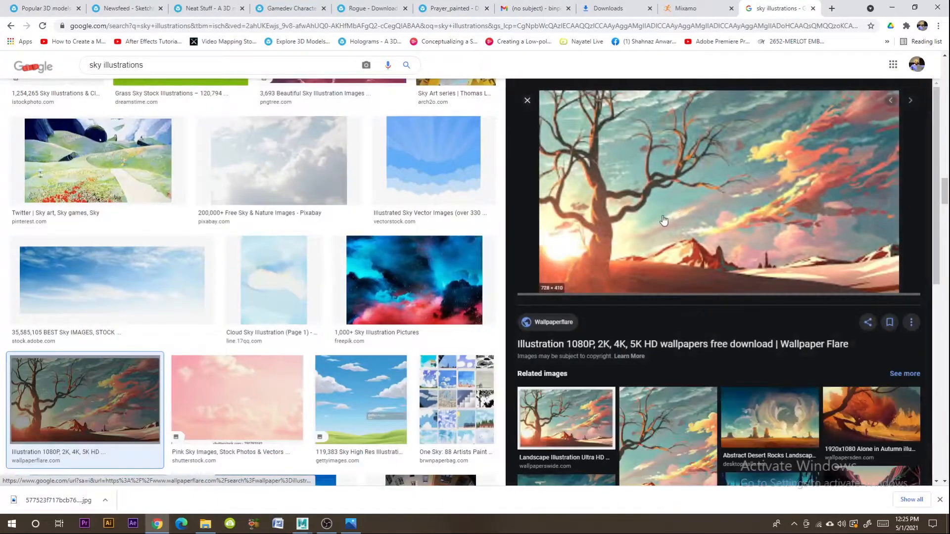
pyautogui.rightClick(686, 186)
pyautogui.click(702, 296)
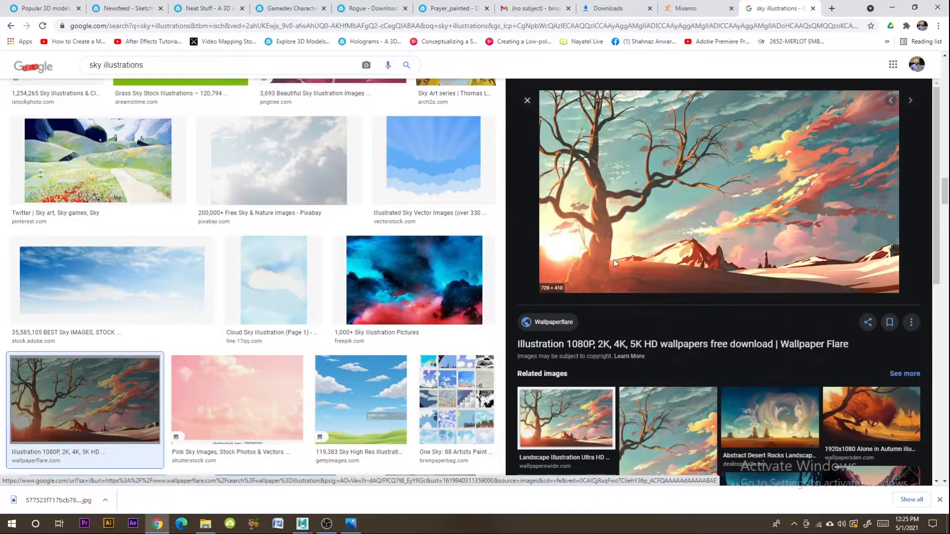
pyautogui.click(254, 220)
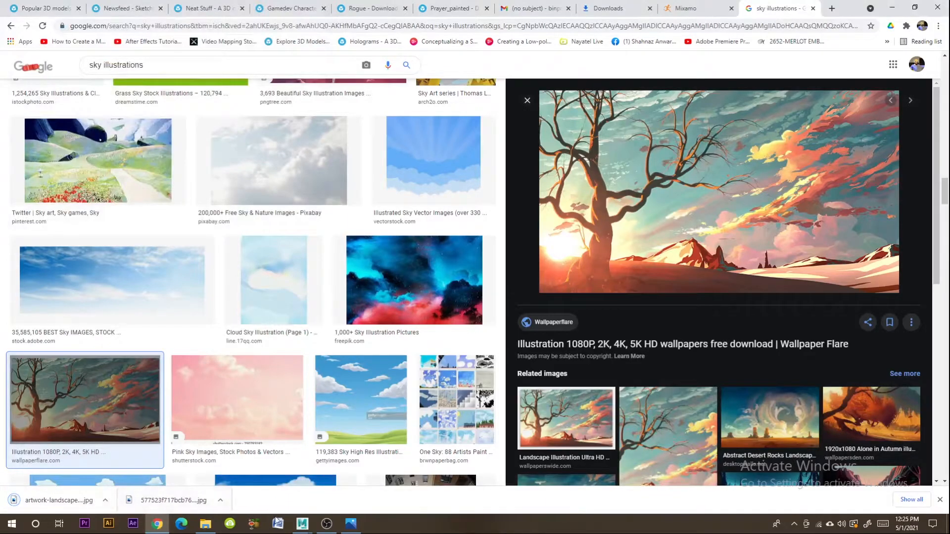
# Step: Switch to Maya and assign the backdrop plane a new material of type Ai Standard Surface
pyautogui.moveTo(302, 524)
pyautogui.click(372, 476)
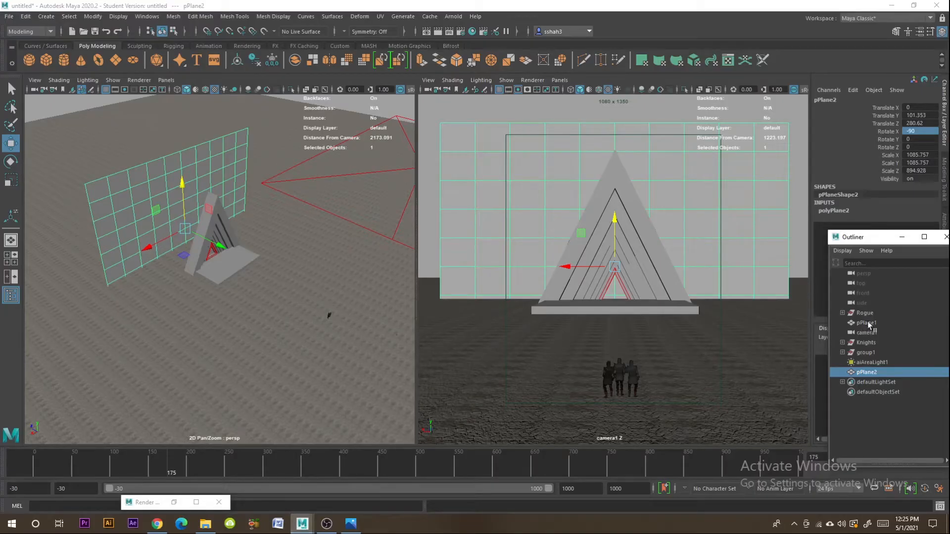
pyautogui.moveTo(889, 240); pyautogui.dragTo(654, 270)
pyautogui.hotkey('ctrl', 'a')
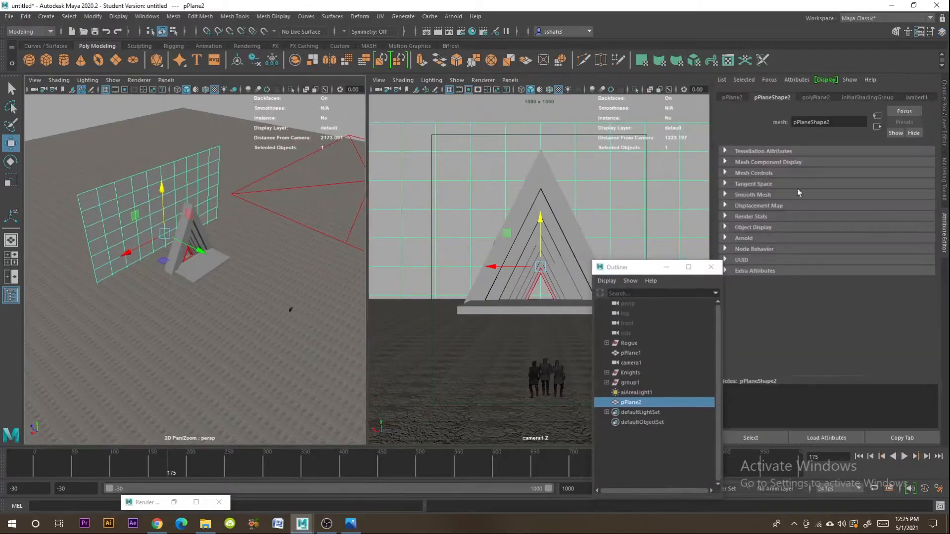
pyautogui.click(871, 98)
pyautogui.moveTo(460, 170); pyautogui.dragTo(564, 345, button='right')
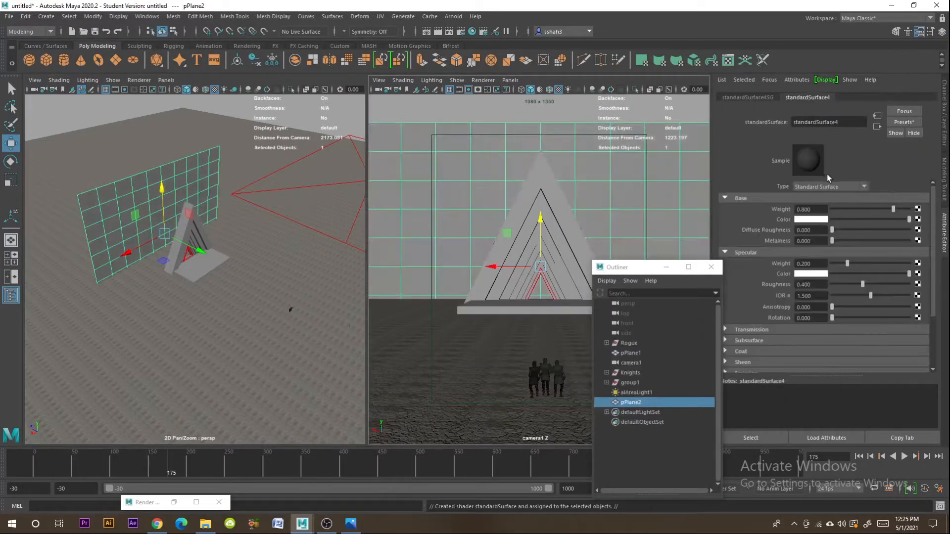
pyautogui.click(829, 187)
pyautogui.click(819, 218)
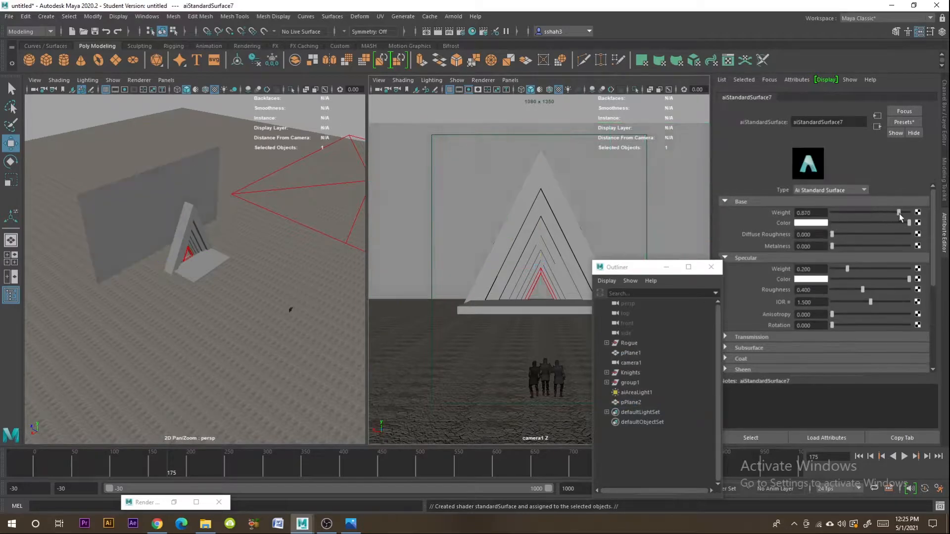
# Step: Connect a file texture to the backdrop material's base color and load artwork-landscape-sky-mountains-wallpaper-preview.jpg from the desktop
pyautogui.click(918, 223)
pyautogui.click(579, 211)
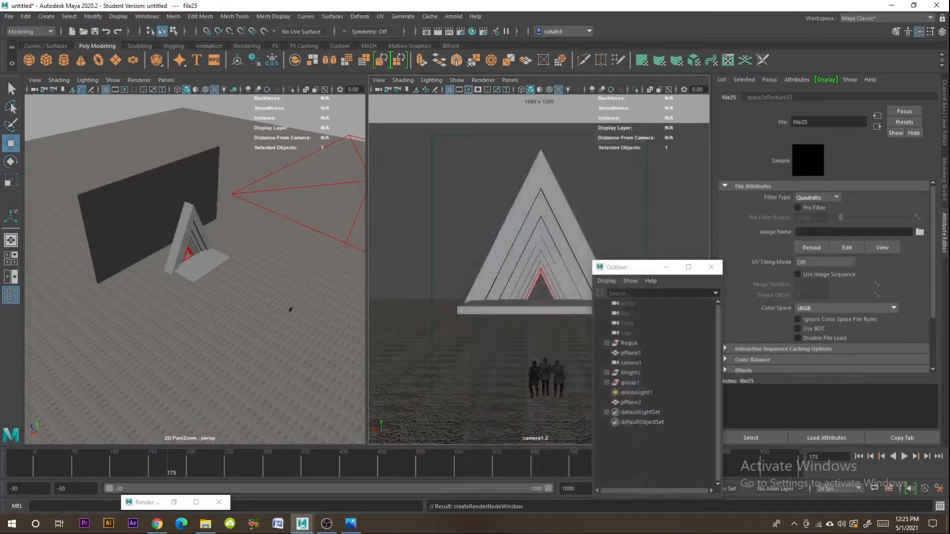
pyautogui.click(918, 232)
pyautogui.moveTo(118, 103); pyautogui.dragTo(269, 101)
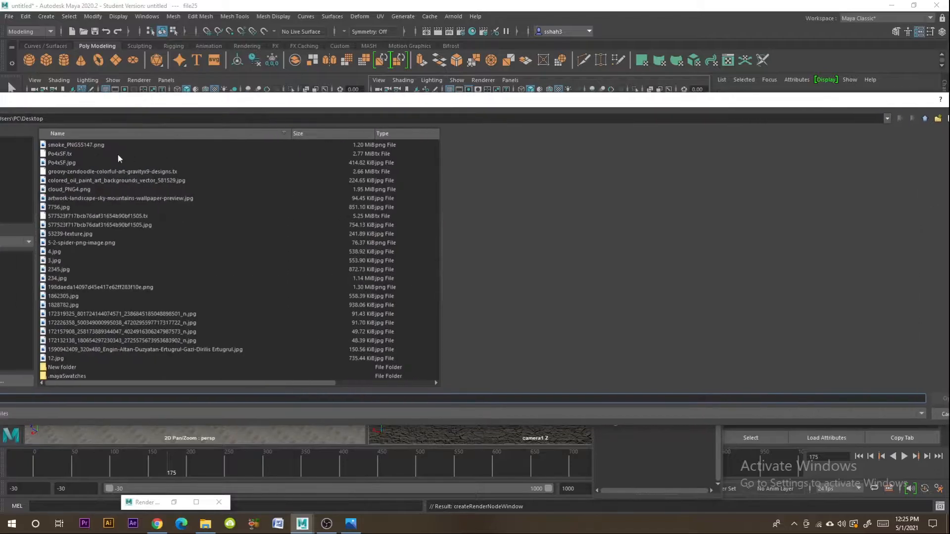
pyautogui.click(89, 147)
pyautogui.press('Down')
pyautogui.press('Down')
pyautogui.press('Down')
pyautogui.press('Down')
pyautogui.press('Down')
pyautogui.press('Down')
pyautogui.press('Down')
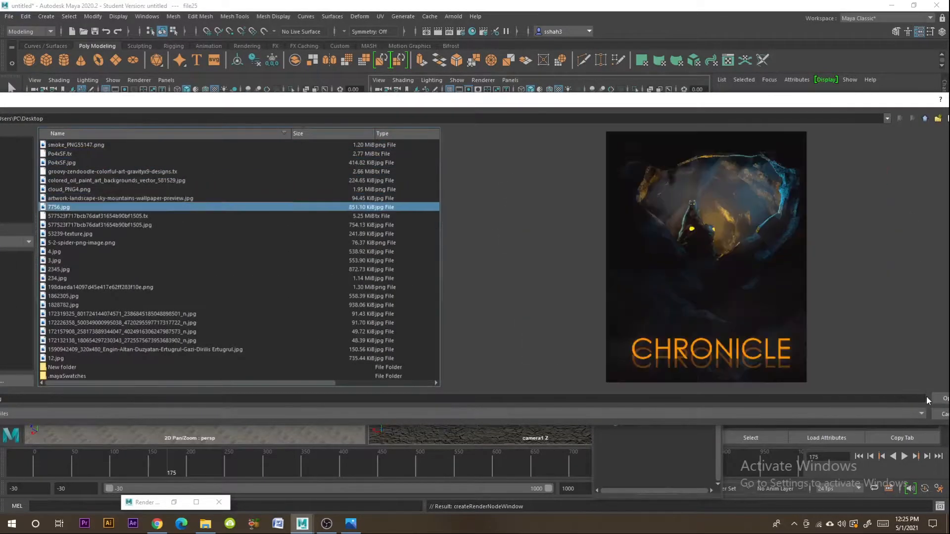
pyautogui.press('Up')
pyautogui.press('Return')
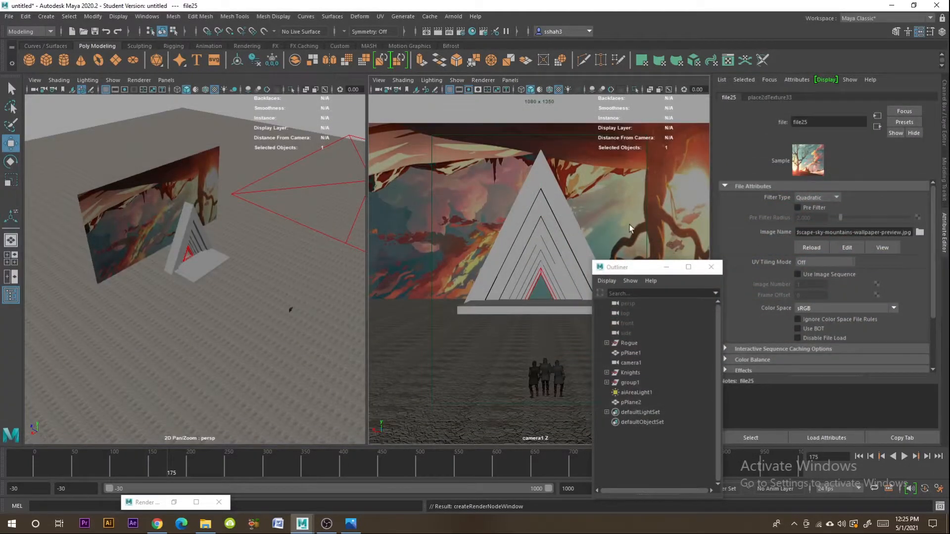
# Step: Try a planar UV projection from the X axis on the backdrop plane
pyautogui.click(129, 223)
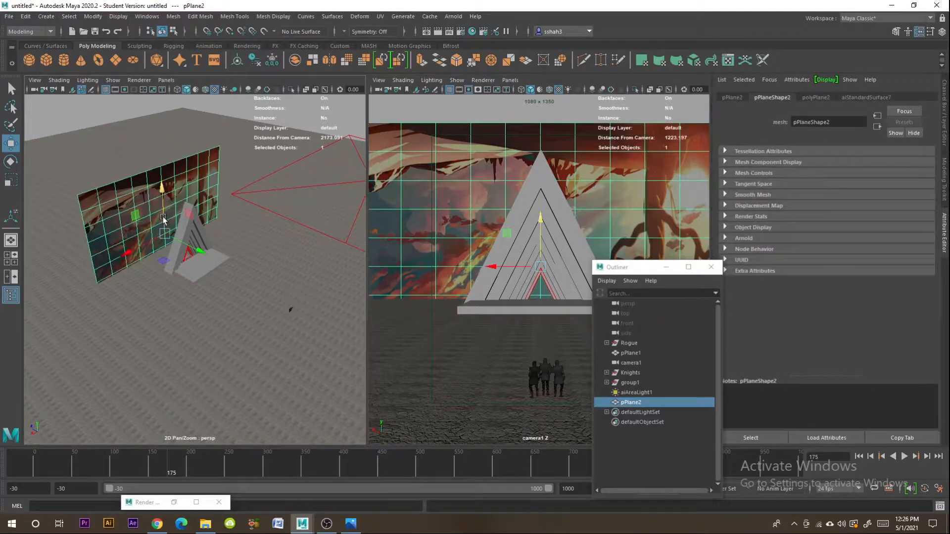
pyautogui.click(388, 18)
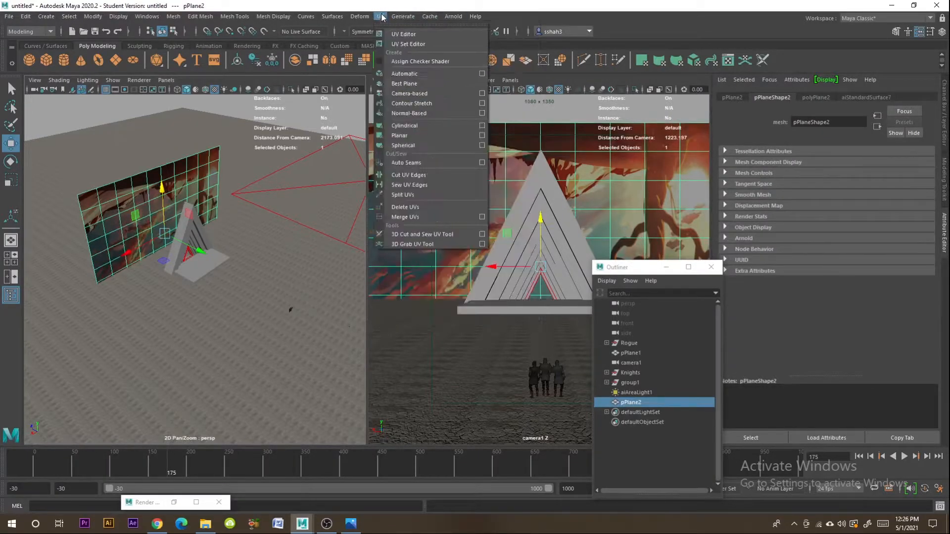
pyautogui.click(486, 137)
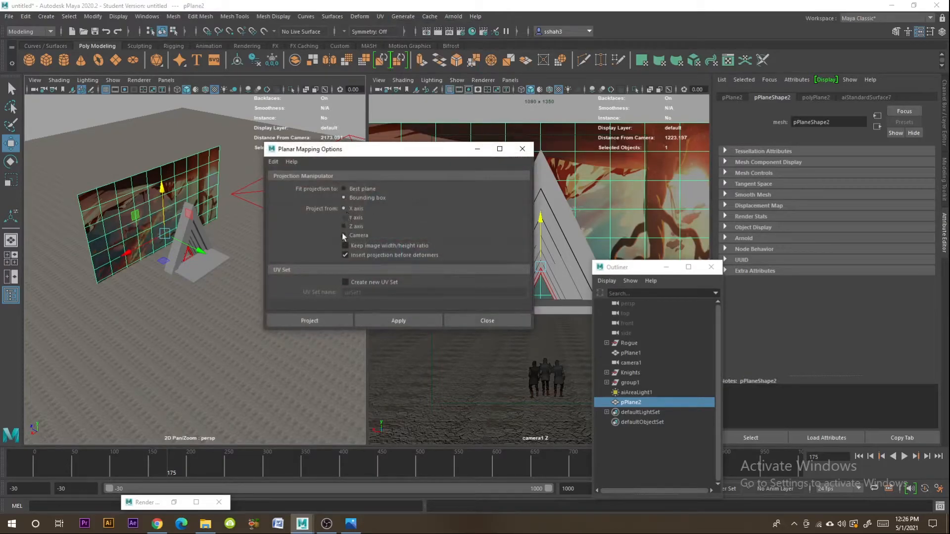
pyautogui.click(324, 320)
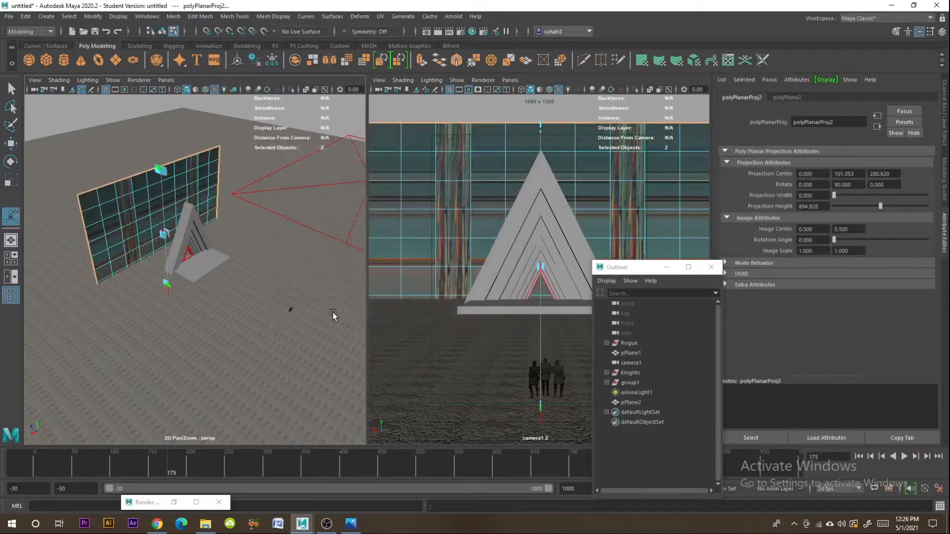
# Step: Reproject the backdrop plane's UVs with planar mapping from the Z axis
pyautogui.click(461, 34)
pyautogui.click(382, 17)
pyautogui.click(486, 137)
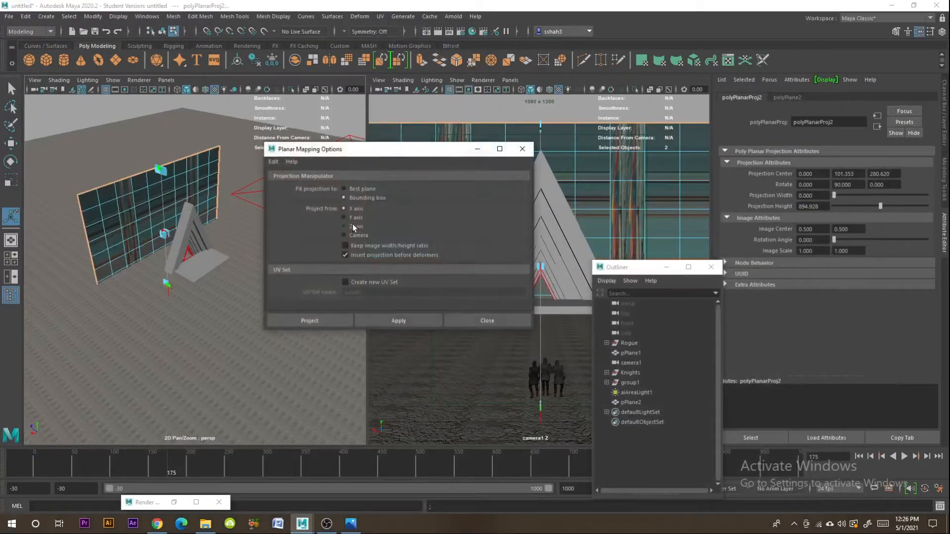
pyautogui.click(317, 324)
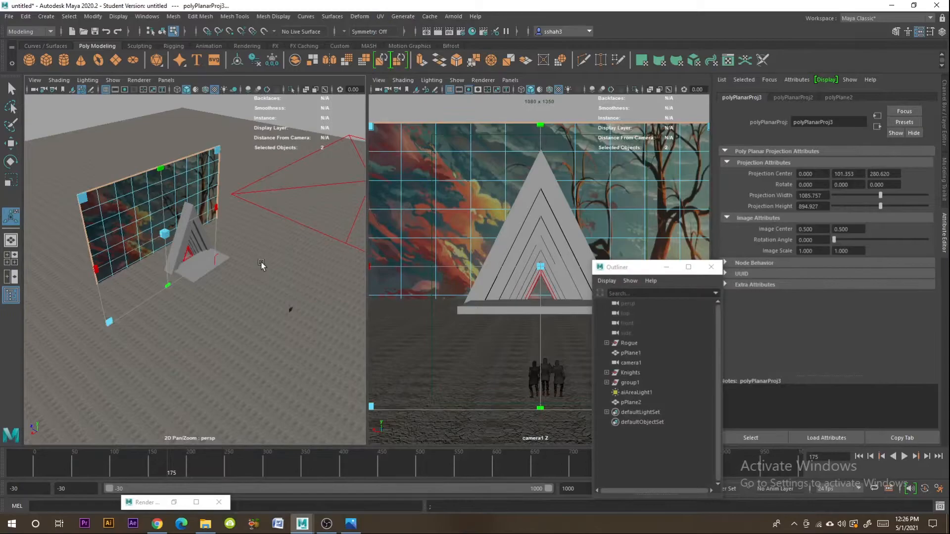
# Step: Enlarge the backdrop's planar projection to a width of about 1655 and shift it upward to reframe the sky image
pyautogui.moveTo(217, 213); pyautogui.dragTo(252, 130)
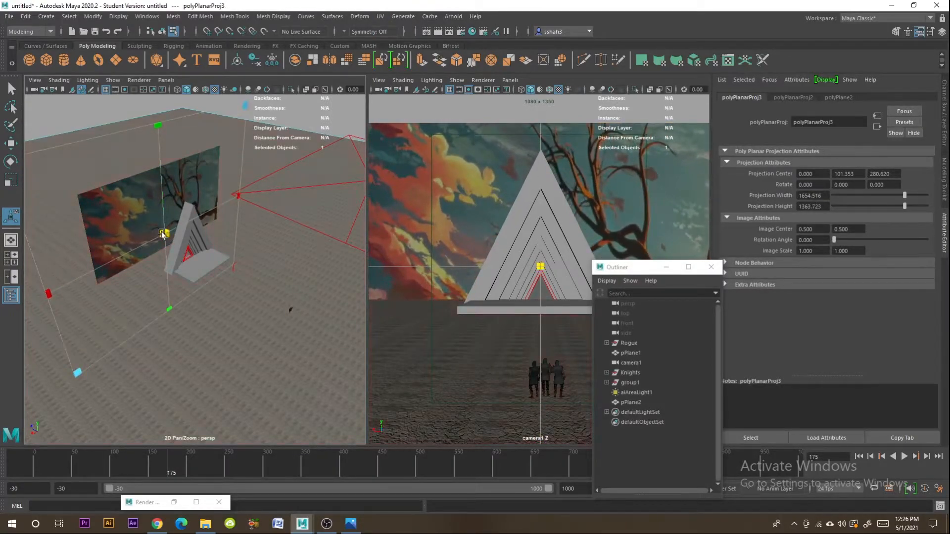
pyautogui.moveTo(165, 233); pyautogui.dragTo(161, 191)
pyautogui.moveTo(171, 282); pyautogui.dragTo(168, 249)
# Step: Delete the textured backdrop plane behind the pyramid and minimize the Outliner
pyautogui.rightClick(124, 213)
pyautogui.click(147, 210)
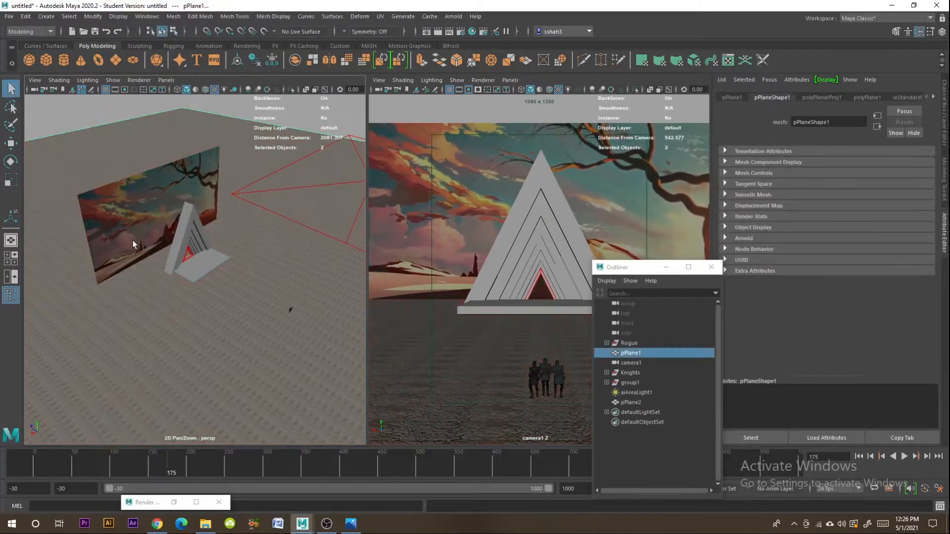
pyautogui.press('Delete')
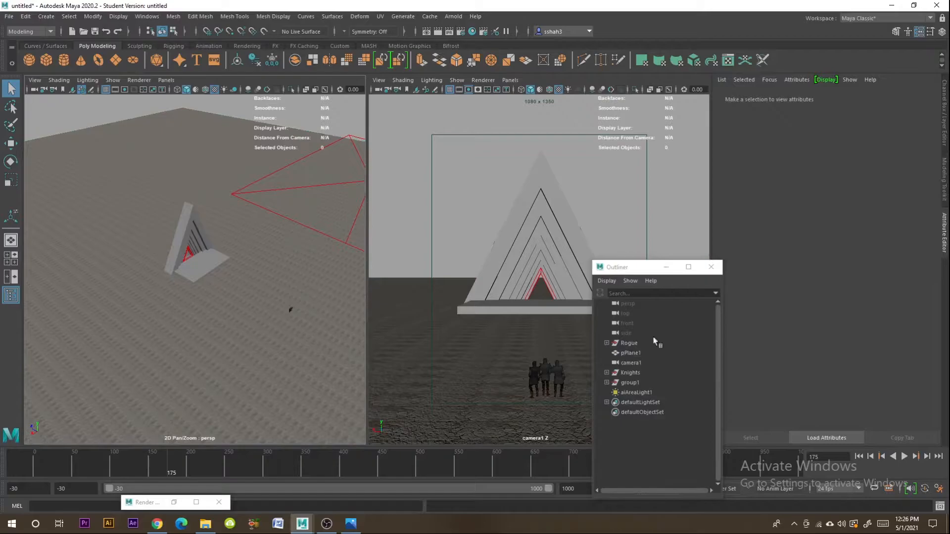
pyautogui.click(666, 268)
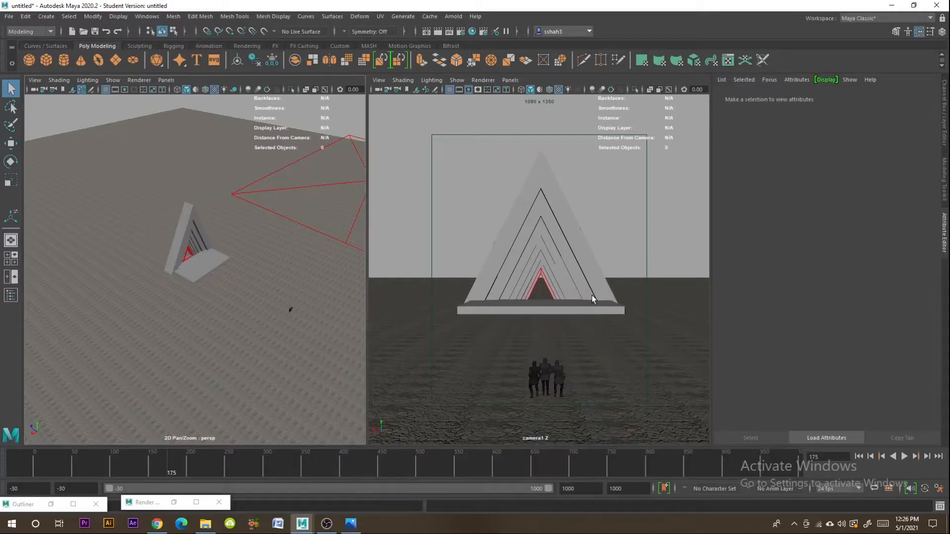
# Step: Select the area light, render the camera view in Arnold RenderView and examine the lighting on the pyramid, ground and figures
pyautogui.click(326, 186)
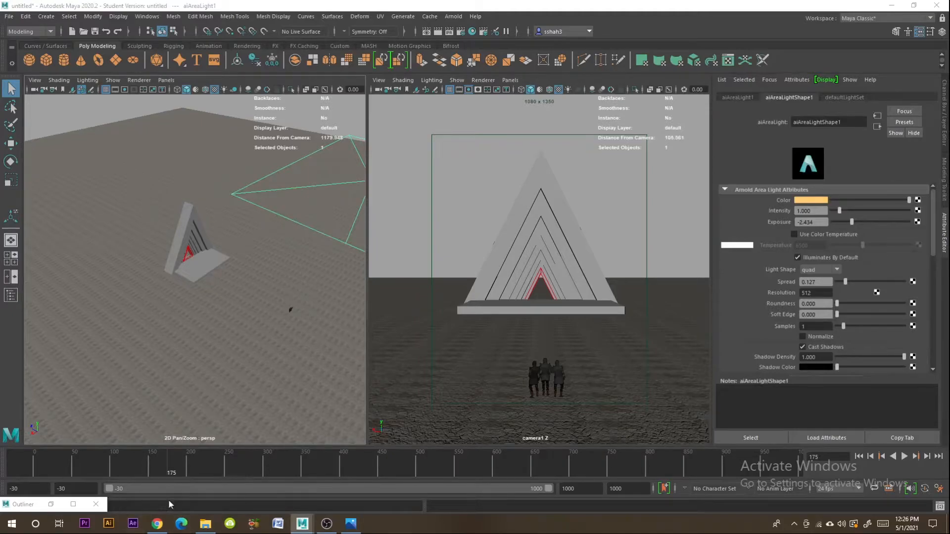
pyautogui.click(173, 503)
pyautogui.click(864, 41)
pyautogui.click(453, 16)
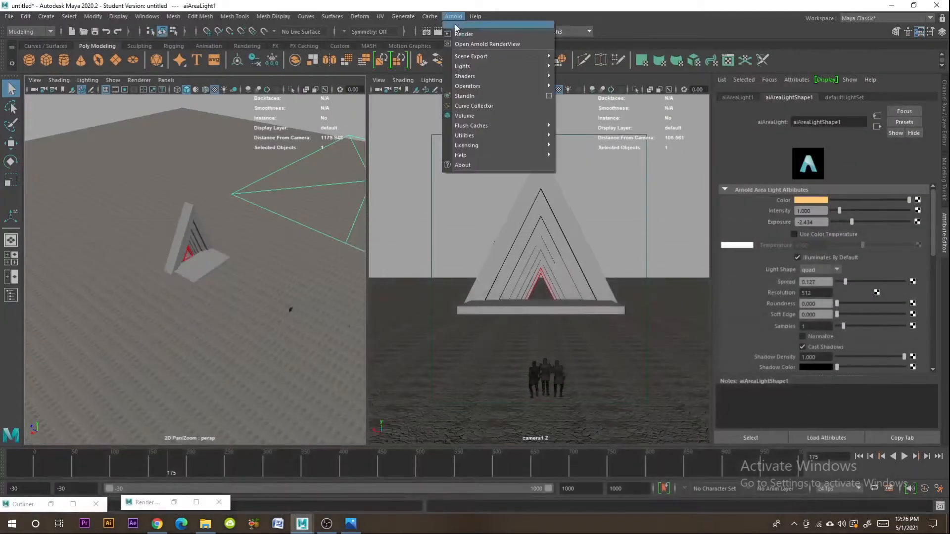
pyautogui.click(471, 38)
pyautogui.moveTo(528, 117); pyautogui.dragTo(713, 44)
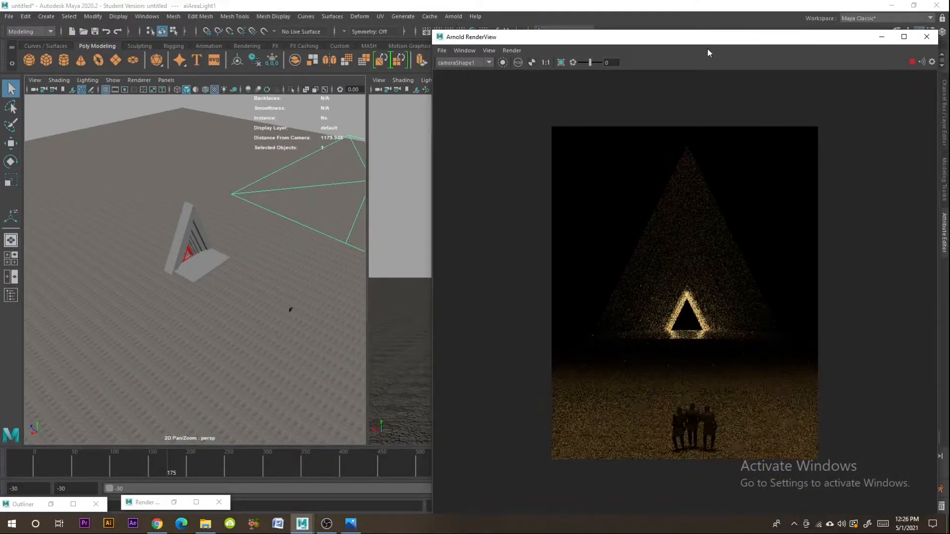
pyautogui.moveTo(736, 42); pyautogui.dragTo(723, 34)
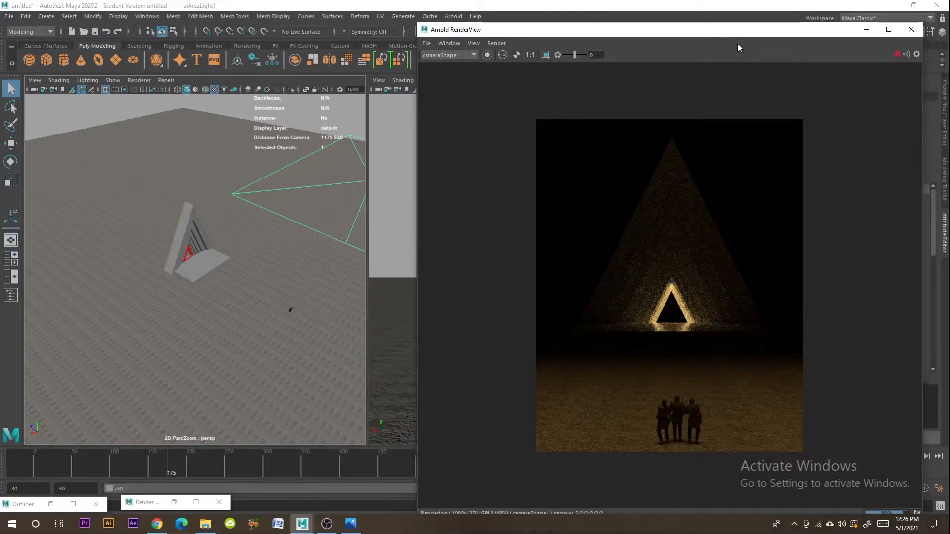
pyautogui.click(866, 29)
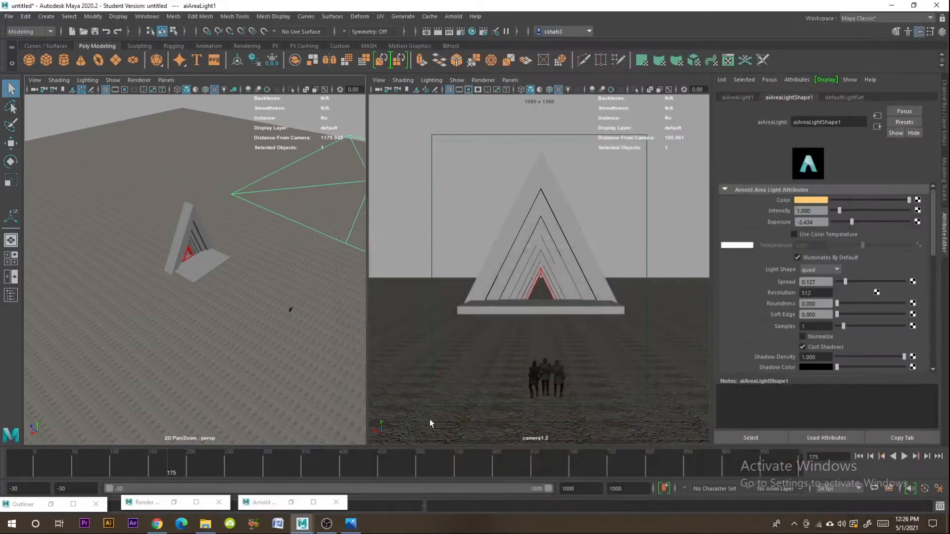
# Step: Look through the F:\Pray subfolders in File Explorer for the figure model, previewing 3D object 1 in New folder (2)
pyautogui.click(205, 524)
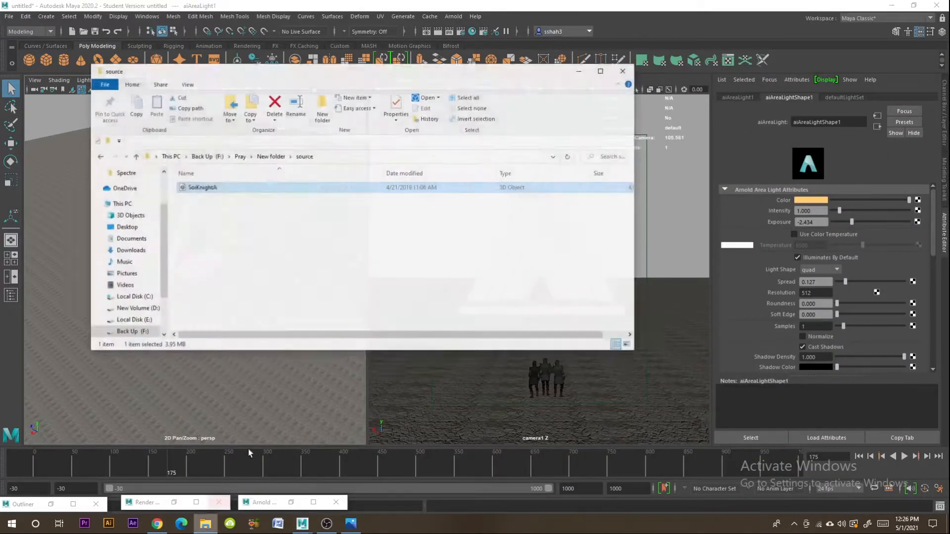
pyautogui.click(98, 147)
pyautogui.click(98, 146)
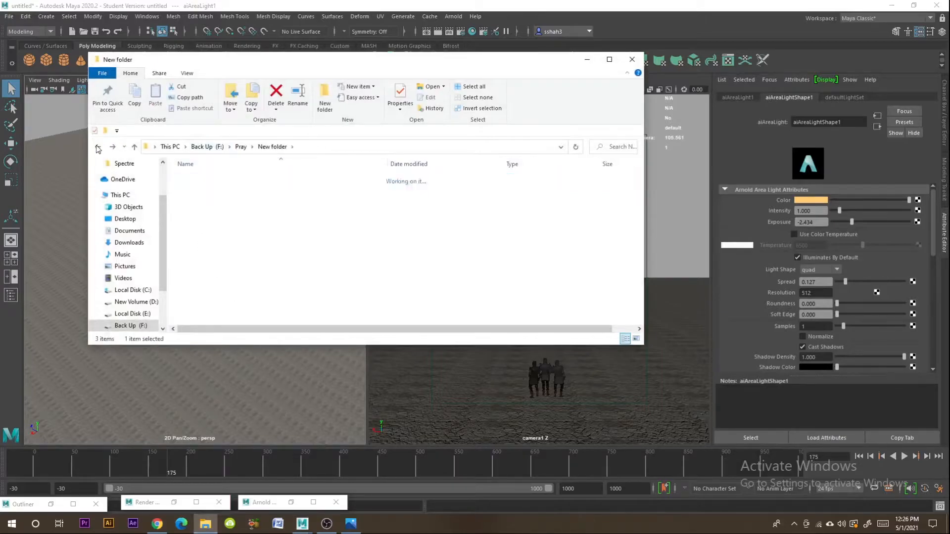
pyautogui.click(208, 198)
pyautogui.doubleClick(211, 200)
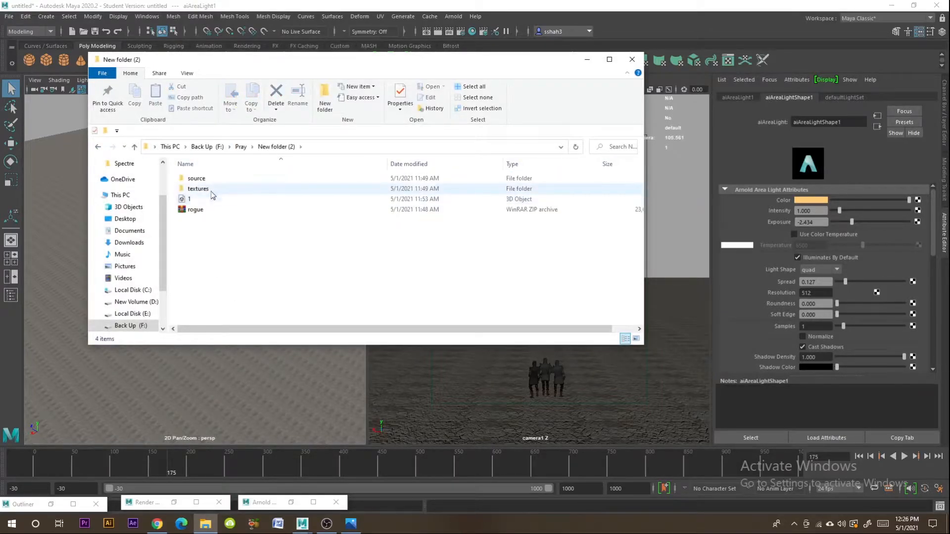
pyautogui.doubleClick(205, 188)
pyautogui.press('BackSpace')
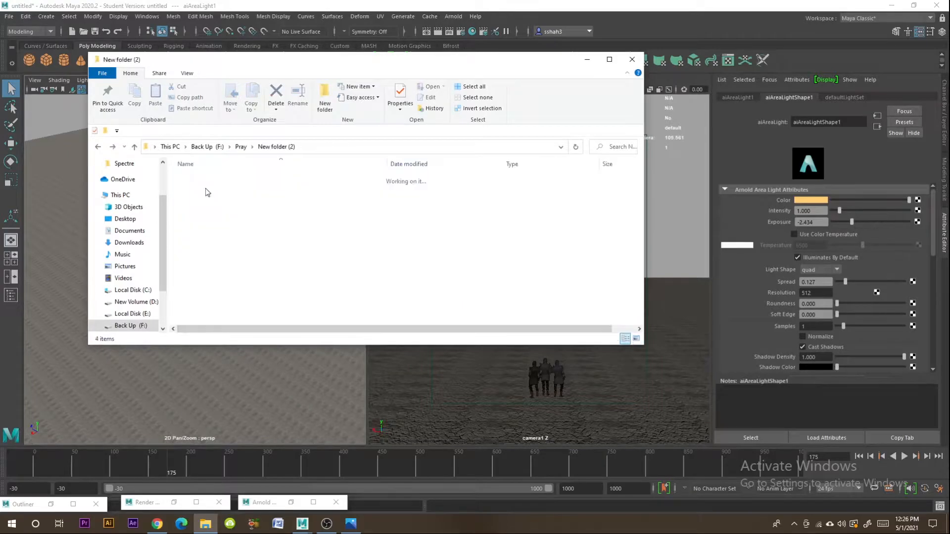
pyautogui.doubleClick(190, 199)
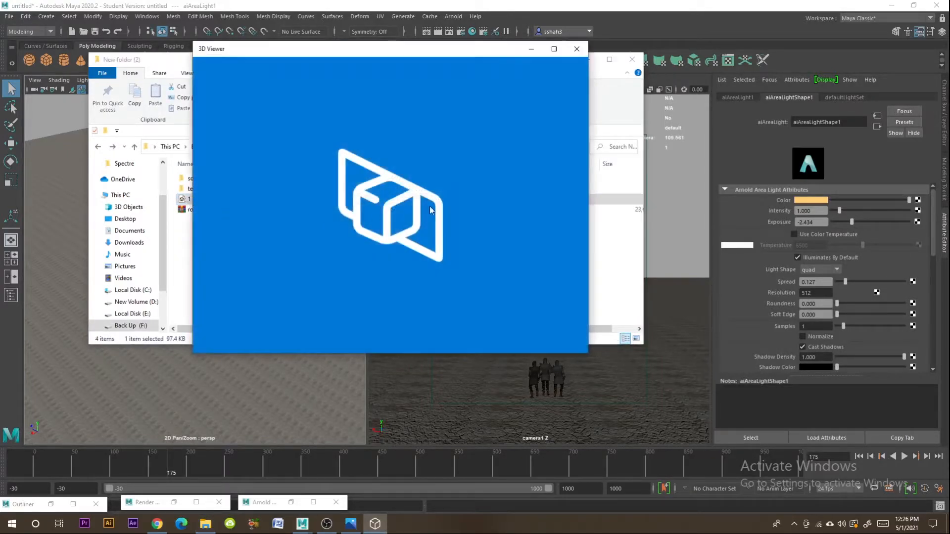
pyautogui.click(577, 48)
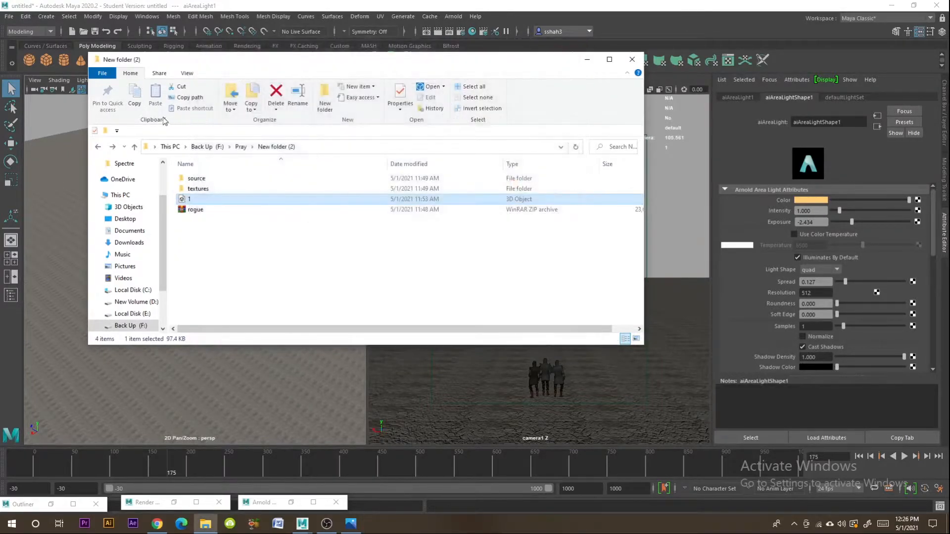
# Step: Import the prayer_offline_03 model from the F:\Pray\Model folder into the Maya scene
pyautogui.click(98, 147)
pyautogui.doubleClick(198, 178)
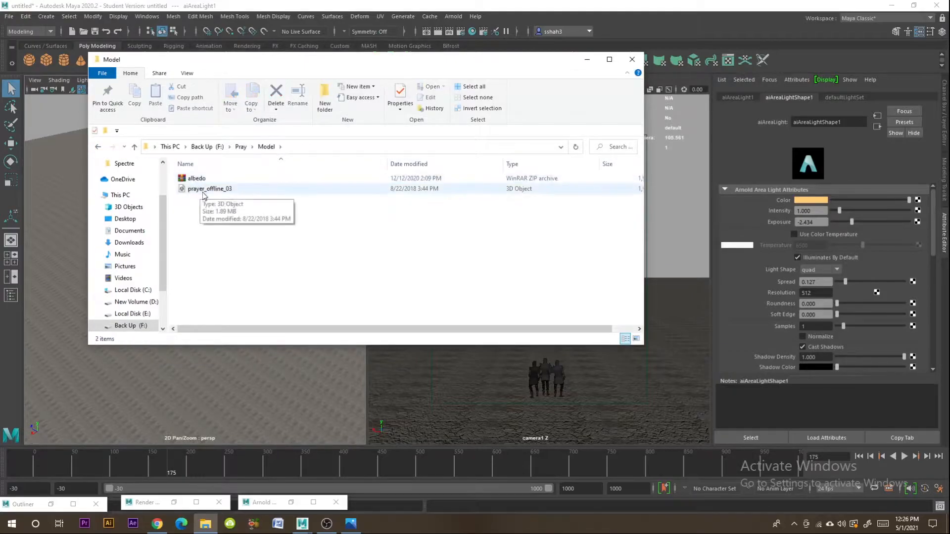
pyautogui.moveTo(204, 190); pyautogui.dragTo(196, 379)
pyautogui.click(588, 61)
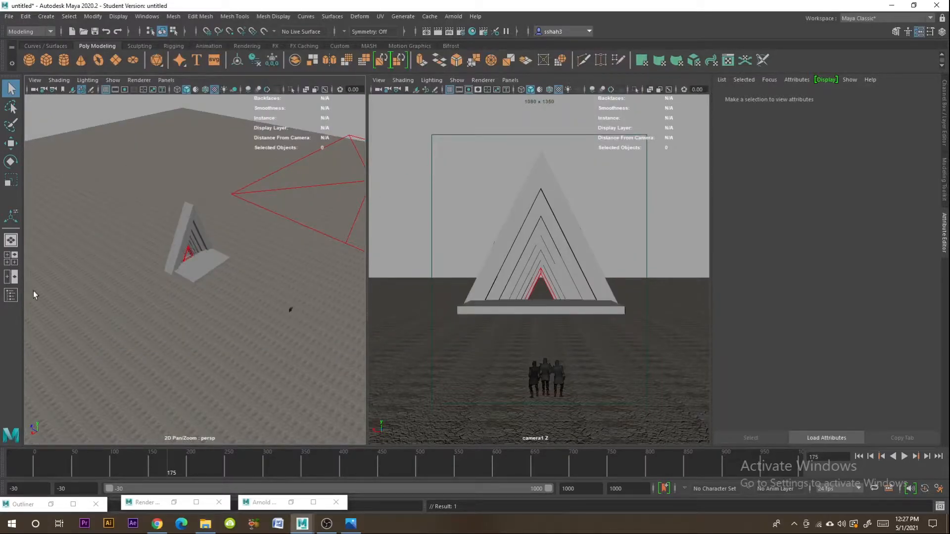
# Step: Select the imported prayer_offline_03 mesh and scale it up uniformly to about 59
pyautogui.click(51, 504)
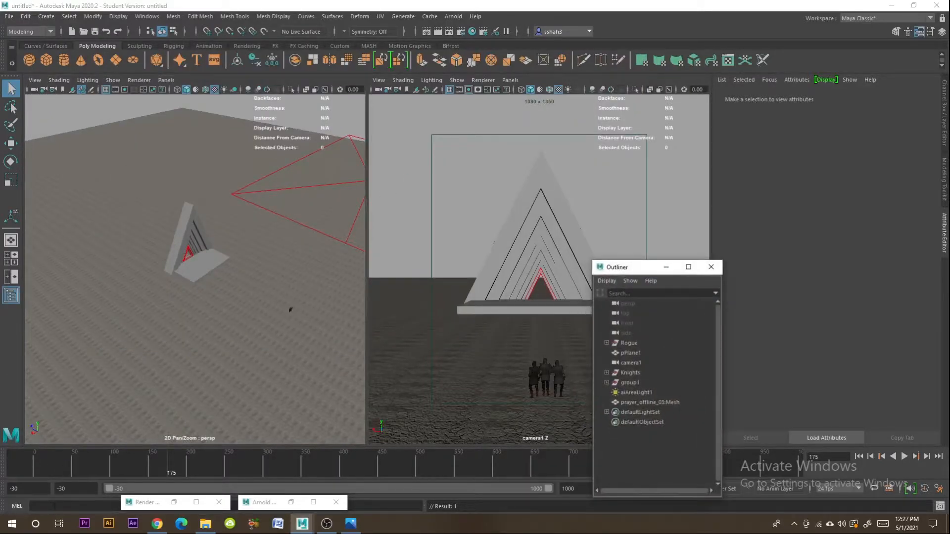
pyautogui.click(629, 402)
pyautogui.click(666, 267)
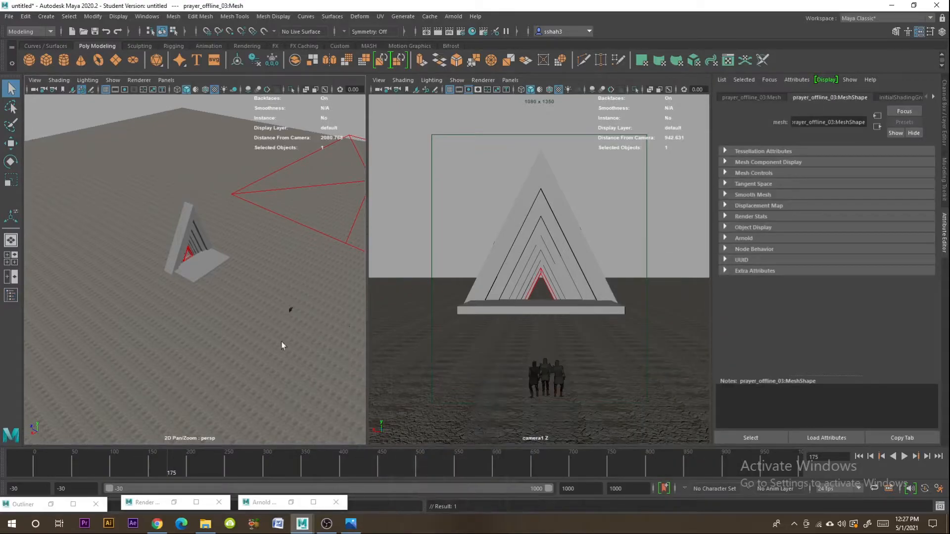
pyautogui.press('f')
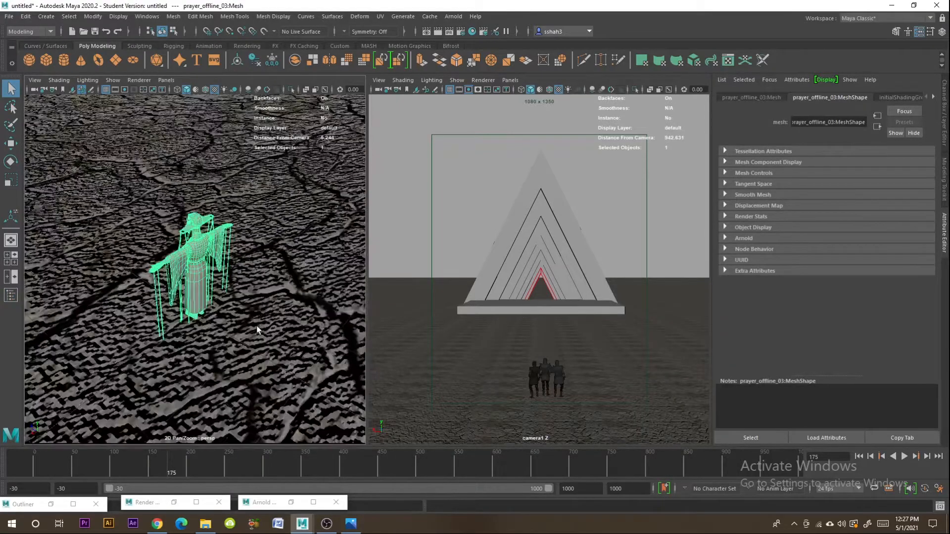
pyautogui.scroll(-3, 258, 330)
pyautogui.press('r')
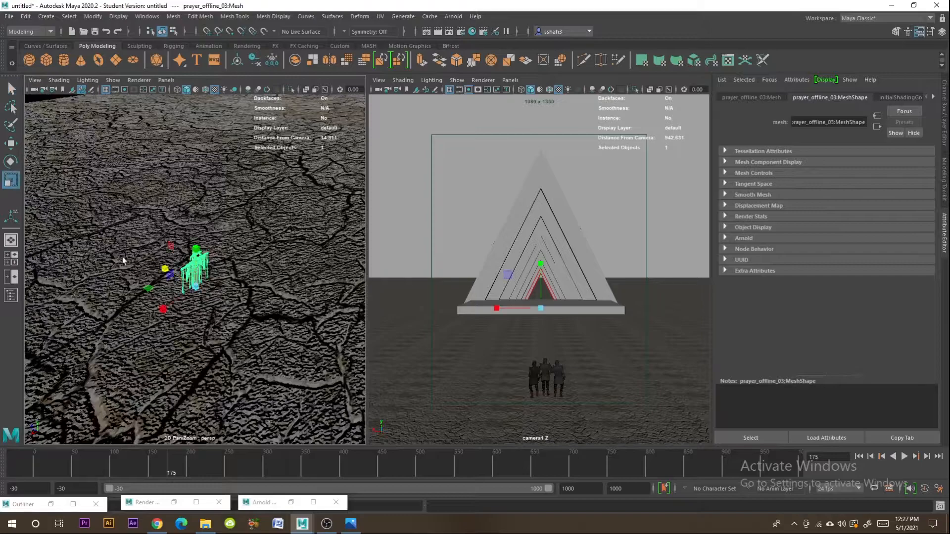
pyautogui.scroll(-5, 182, 280)
pyautogui.scroll(-10, 188, 275)
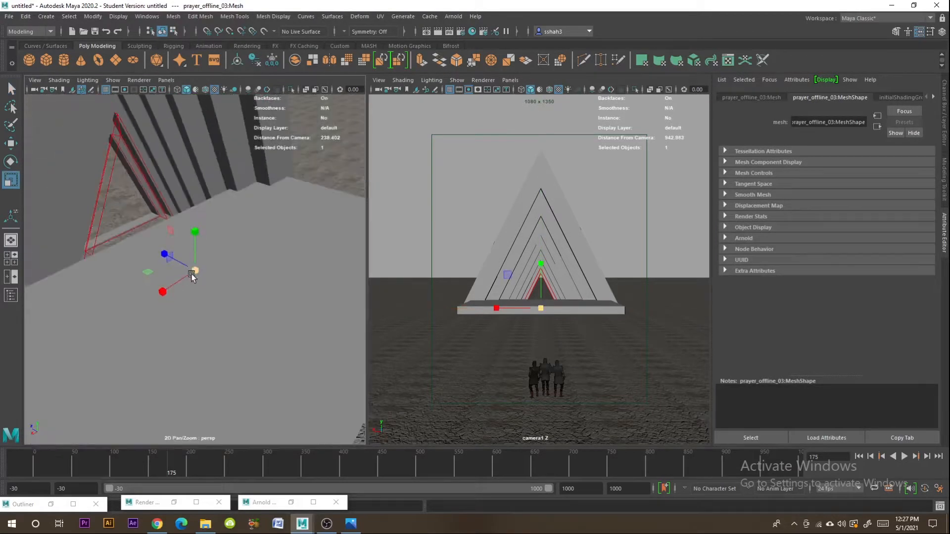
pyautogui.moveTo(197, 275); pyautogui.dragTo(246, 280)
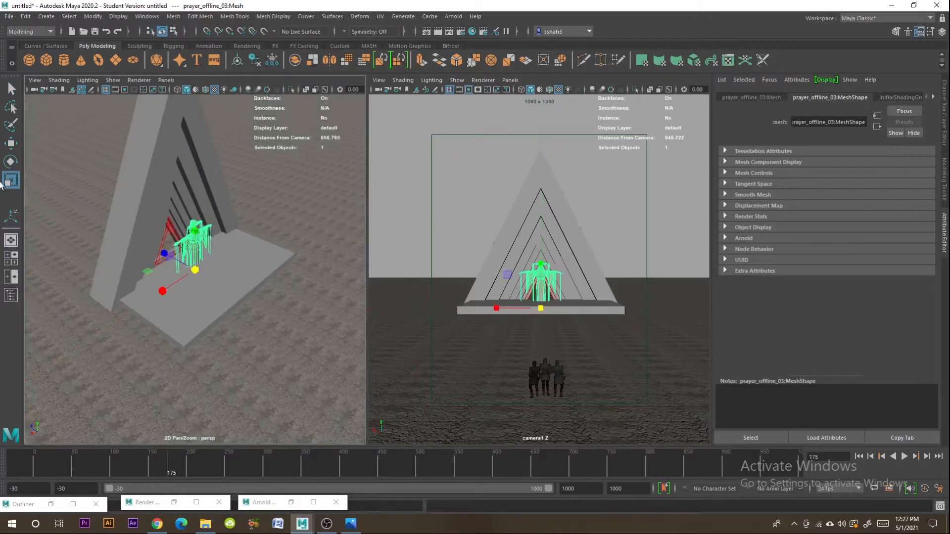
# Step: Raise the prayer figure above the pyramid's base slab to a Y translation of about 32
pyautogui.click(10, 144)
pyautogui.moveTo(195, 233); pyautogui.dragTo(199, 222)
pyautogui.scroll(5, 199, 223)
pyautogui.keyDown('alt'); pyautogui.moveTo(225, 269); pyautogui.dragTo(198, 270); pyautogui.keyUp('alt')
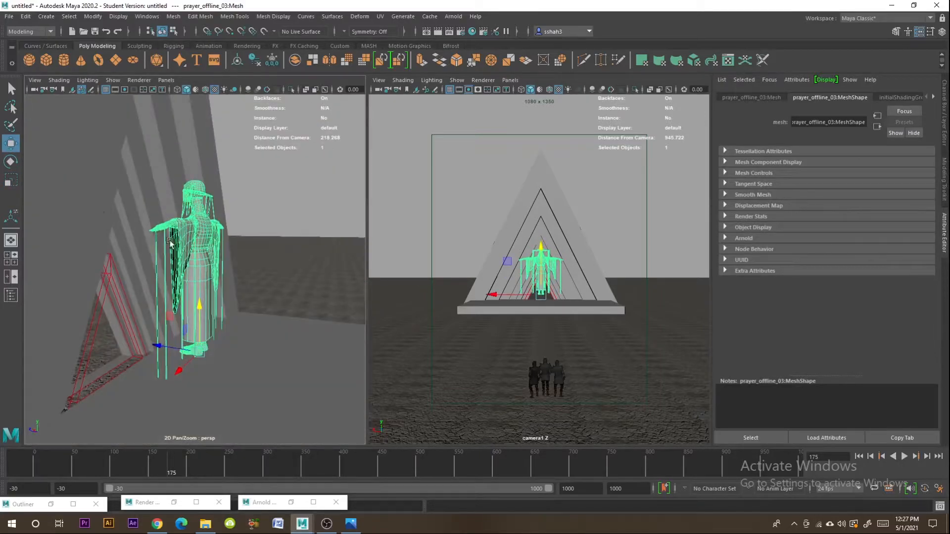
# Step: Set the prayer figure's Y rotation to 180 and lower it to a Y translation of about 15.4
pyautogui.click(10, 161)
pyautogui.moveTo(190, 372); pyautogui.dragTo(250, 371)
pyautogui.click(941, 136)
pyautogui.click(918, 139)
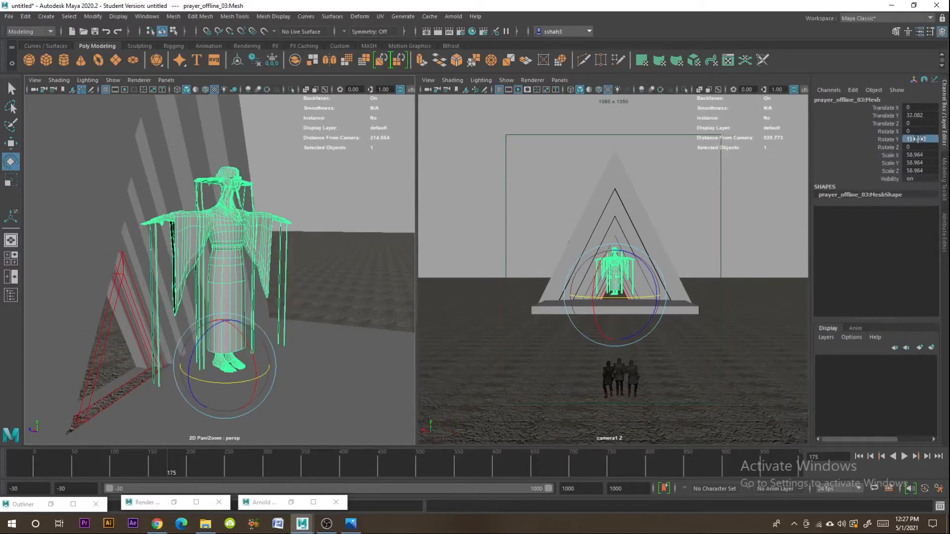
pyautogui.write('180')
pyautogui.press('Return')
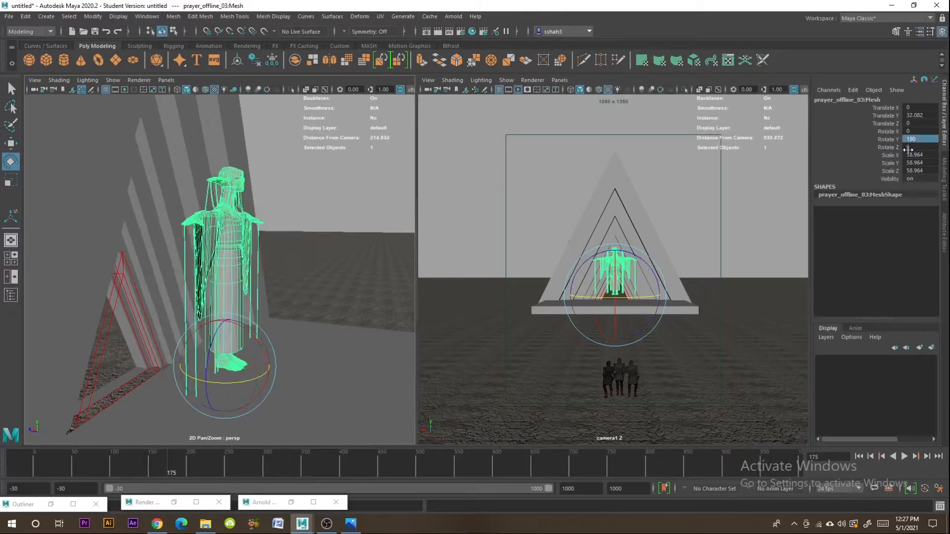
pyautogui.click(8, 143)
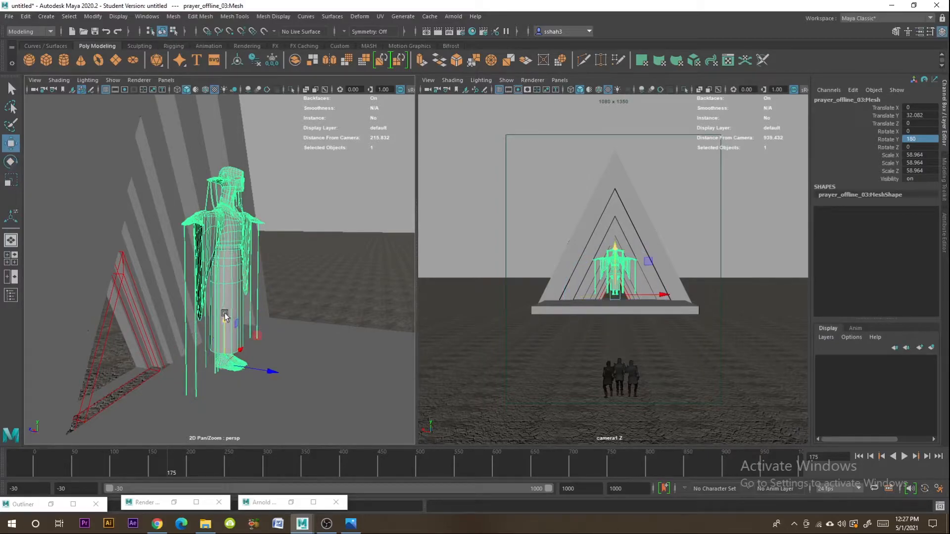
pyautogui.moveTo(225, 316); pyautogui.dragTo(218, 340)
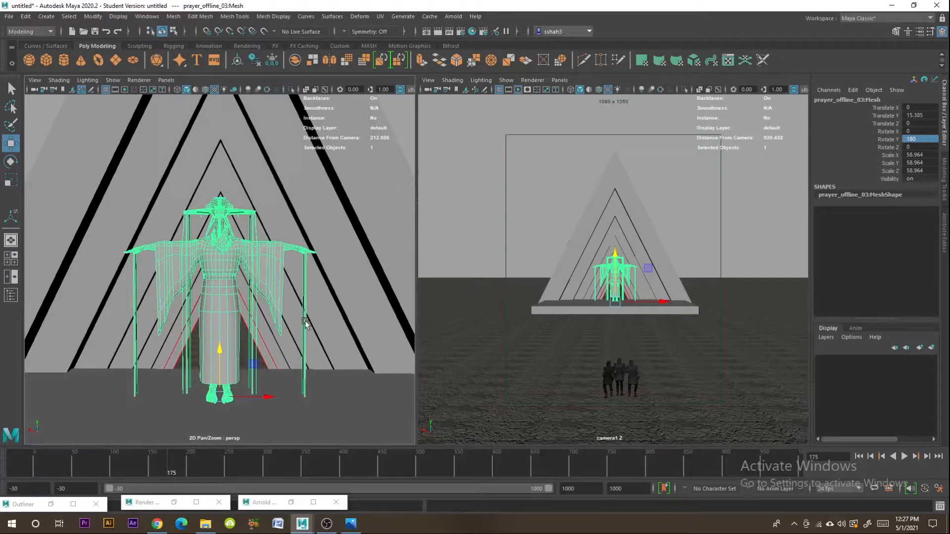
# Step: Assign a new Standard Surface material to the prayer figure and change its type to Ai Standard Surface
pyautogui.click(944, 262)
pyautogui.click(897, 97)
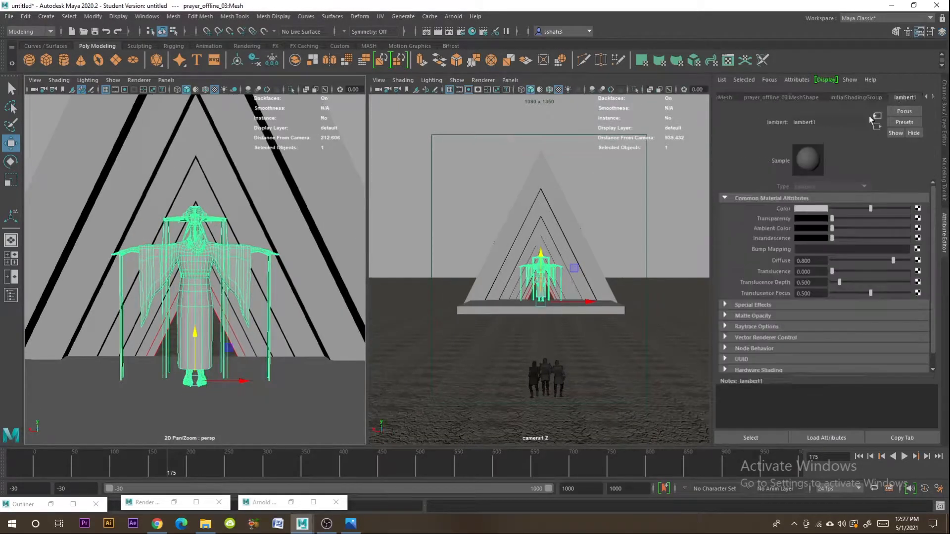
pyautogui.moveTo(210, 274); pyautogui.dragTo(280, 434, button='right')
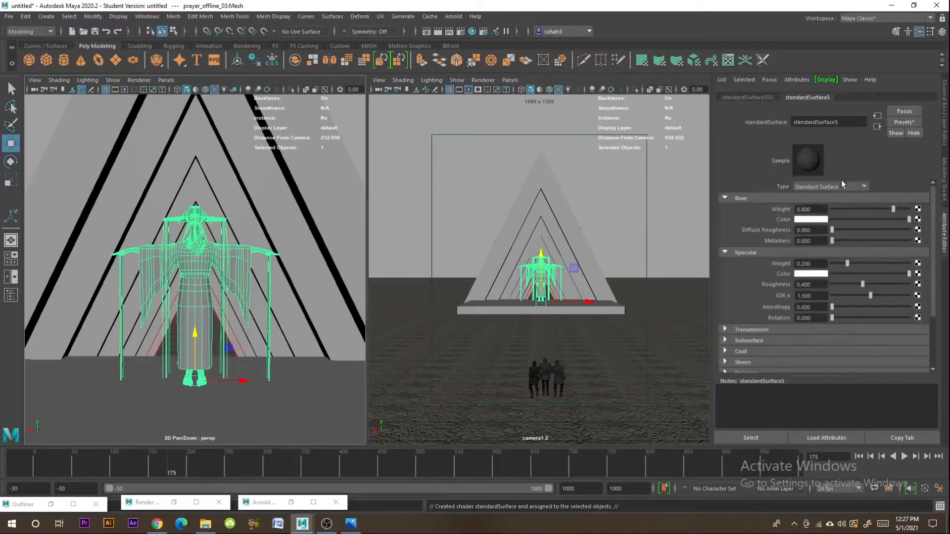
pyautogui.click(831, 187)
pyautogui.scroll(2, 829, 252)
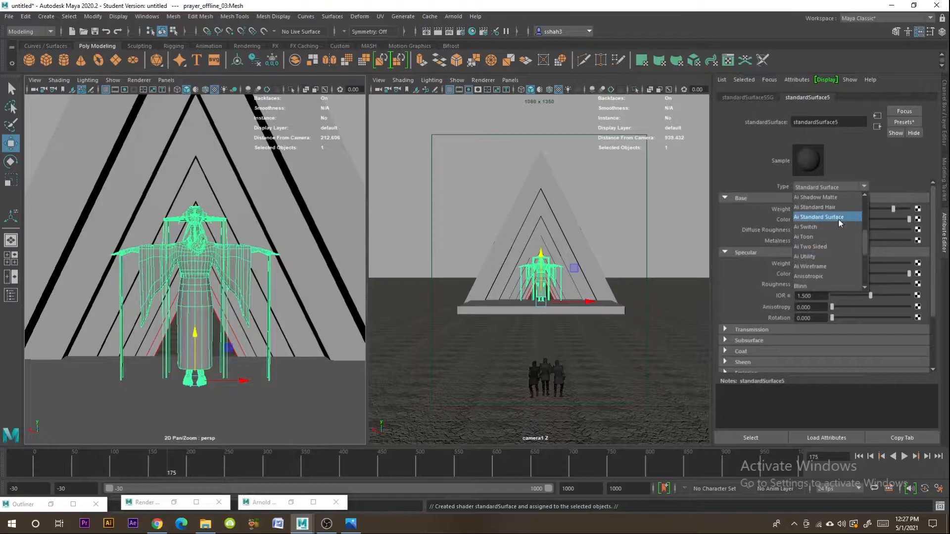
pyautogui.click(821, 217)
# Step: Connect a File texture to the base color of the figure's material and open its image browser
pyautogui.click(918, 223)
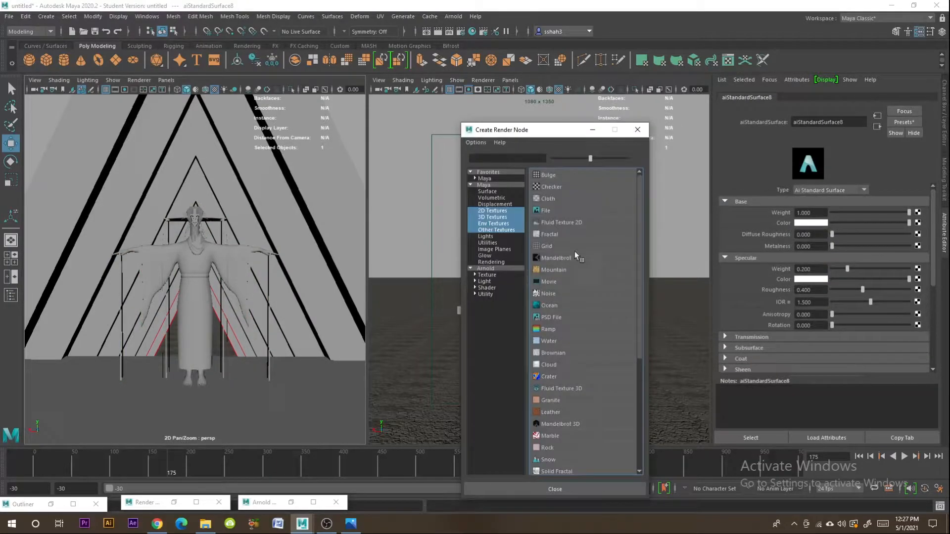
pyautogui.click(545, 212)
pyautogui.click(920, 232)
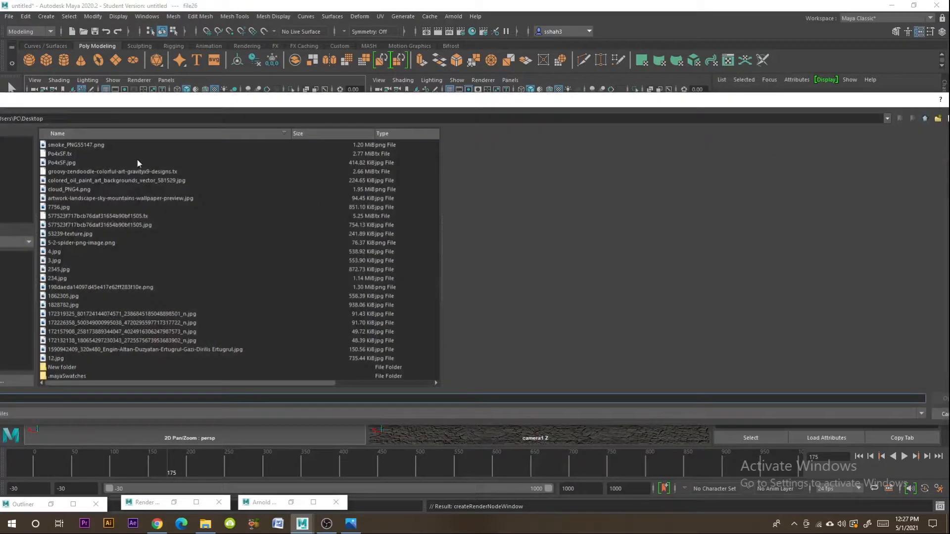
# Step: Browse to F:\Pray\Model for the texture image and resize the file dialog to fit on screen
pyautogui.moveTo(206, 102); pyautogui.dragTo(418, 102)
pyautogui.click(171, 142)
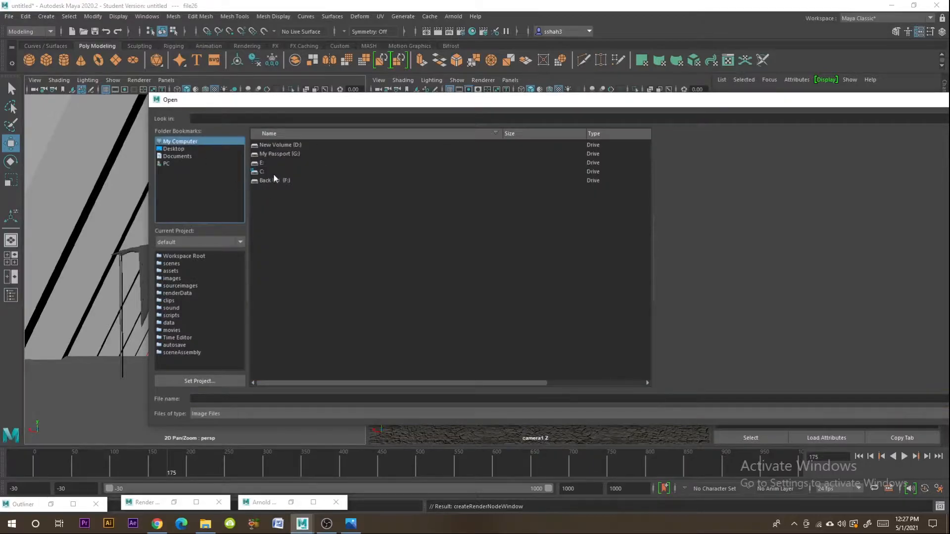
pyautogui.doubleClick(265, 181)
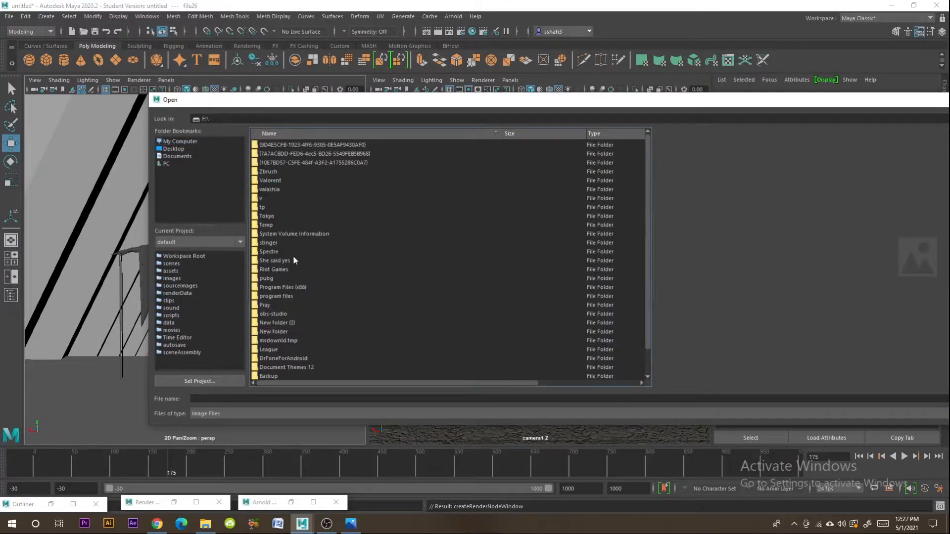
pyautogui.doubleClick(265, 305)
pyautogui.doubleClick(271, 172)
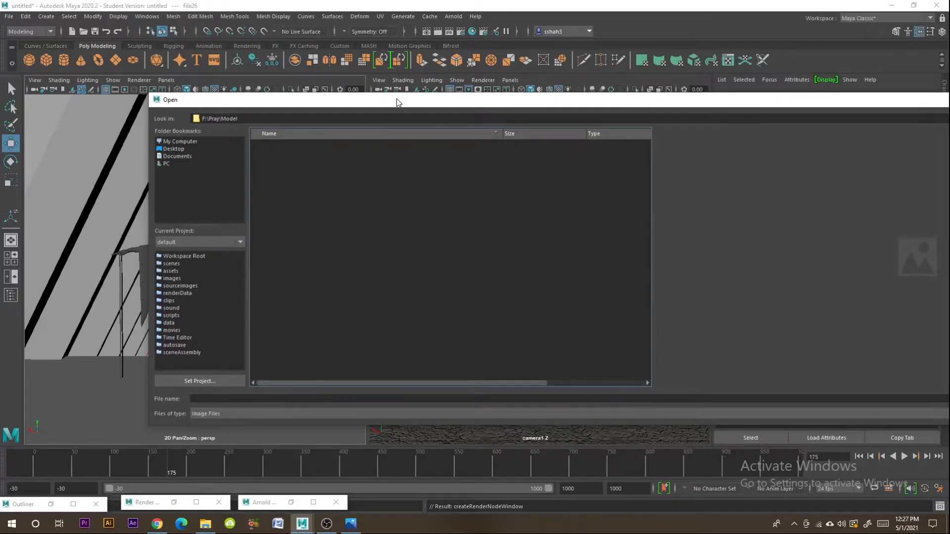
pyautogui.moveTo(397, 102); pyautogui.dragTo(331, 79)
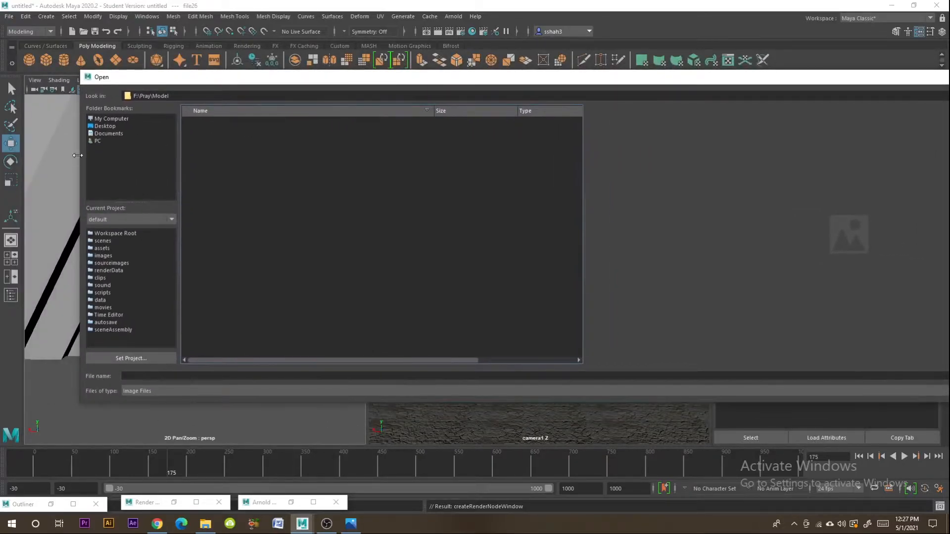
pyautogui.moveTo(78, 156); pyautogui.dragTo(502, 148)
pyautogui.moveTo(617, 82); pyautogui.dragTo(365, 70)
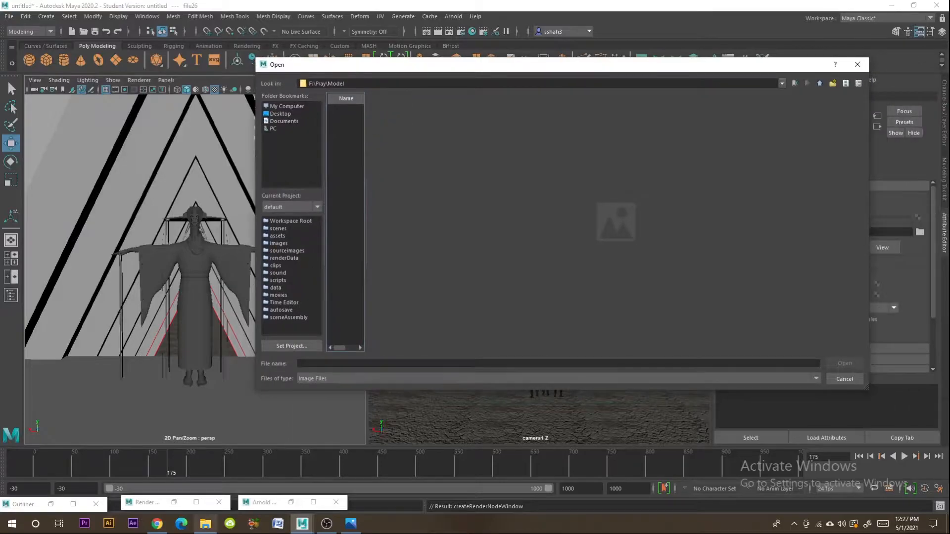
# Step: Locate the prayer figure's texture images and choose prayer_offline_Occlusion.png in F:\Pray\Texture for preview in the image browser
pyautogui.click(205, 525)
pyautogui.hotkey('alt', 'Up')
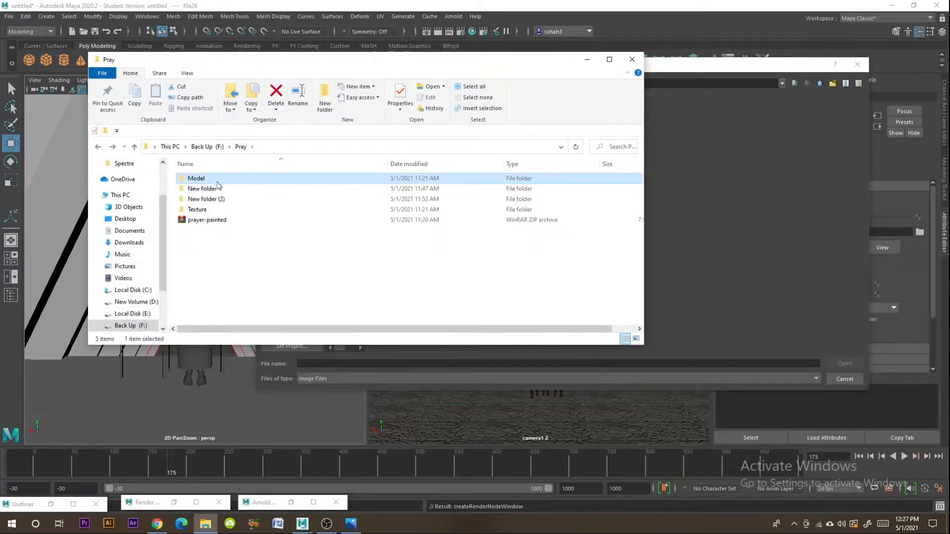
pyautogui.doubleClick(197, 209)
pyautogui.click(587, 59)
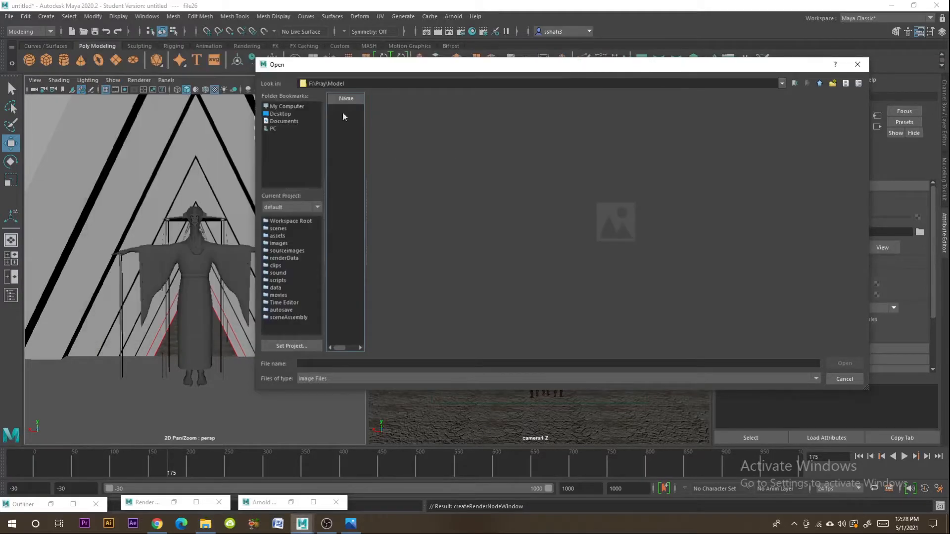
pyautogui.hotkey('alt', 'Left')
pyautogui.doubleClick(346, 110)
pyautogui.click(347, 111)
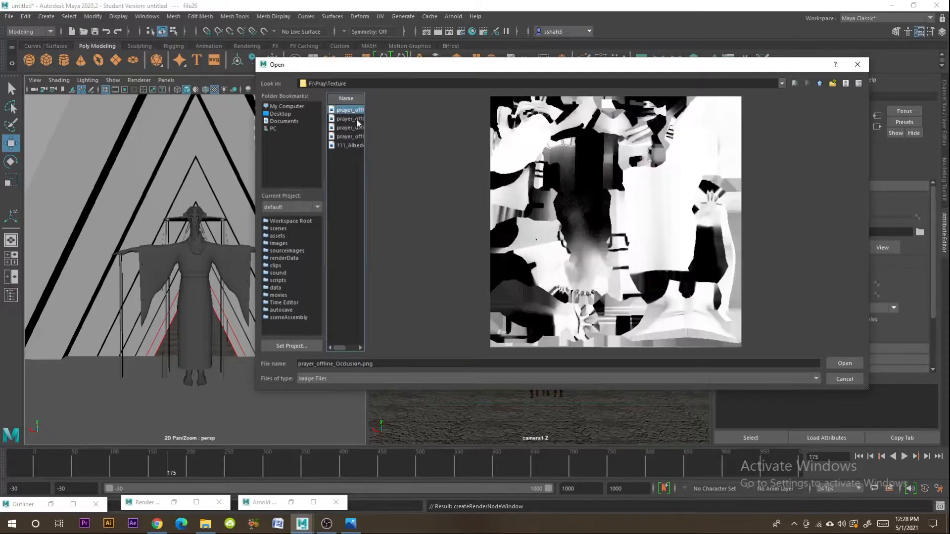
# Step: Load 111_Albedo.tga.png from the Texture folder as the robed figure's colour texture and display it textured in the viewport
pyautogui.moveTo(364, 154); pyautogui.dragTo(557, 153)
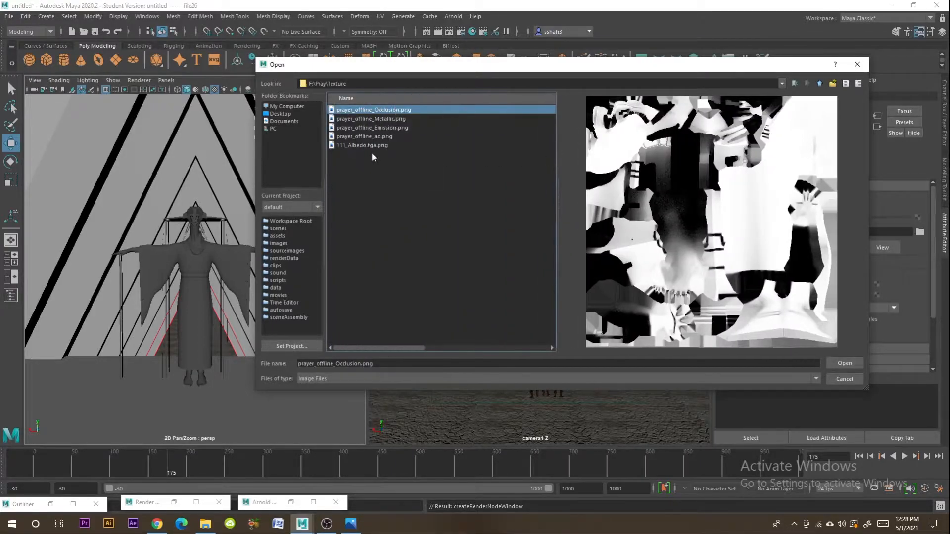
pyautogui.click(366, 146)
pyautogui.click(836, 364)
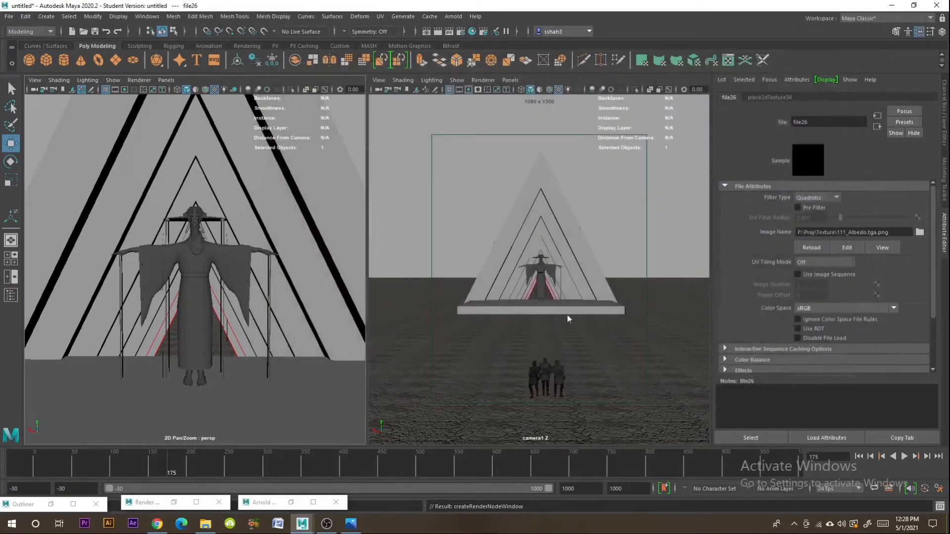
pyautogui.click(178, 268)
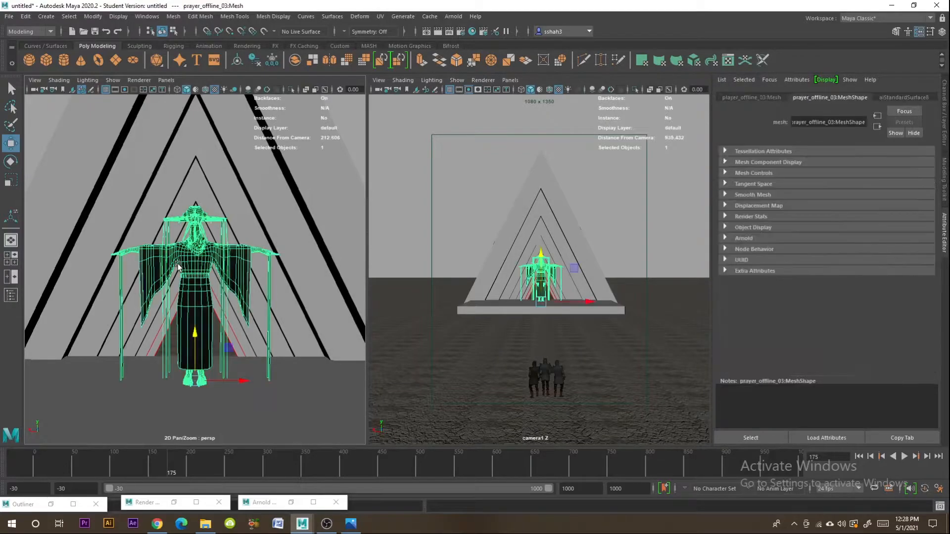
pyautogui.click(356, 142)
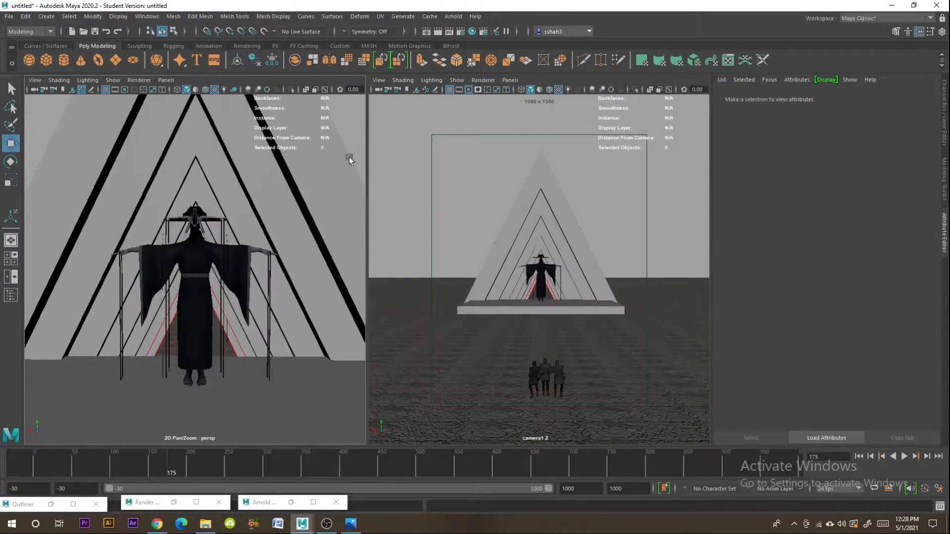
# Step: Bring up the Arnold render preview beside the perspective view and scale the robed figure up slightly and uniformly
pyautogui.doubleClick(267, 504)
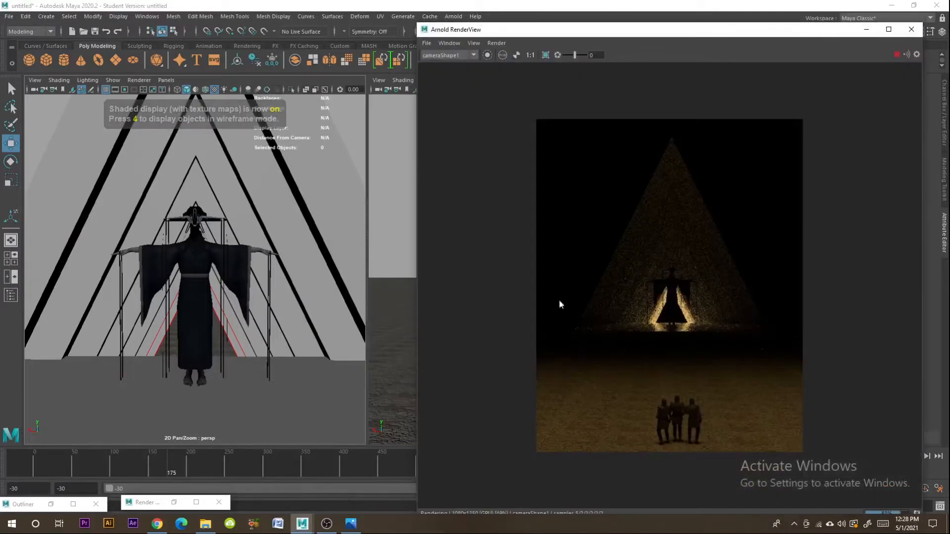
pyautogui.moveTo(679, 31); pyautogui.dragTo(717, 43)
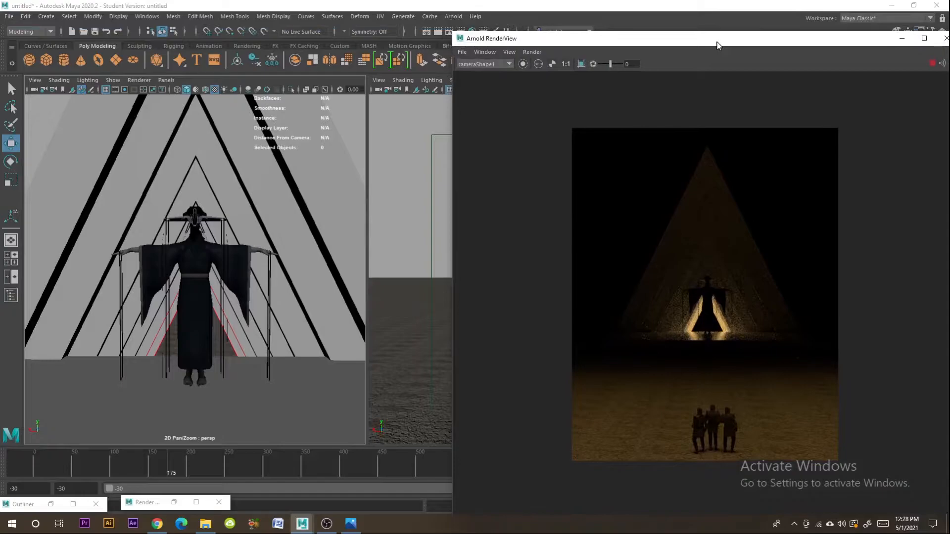
pyautogui.click(202, 287)
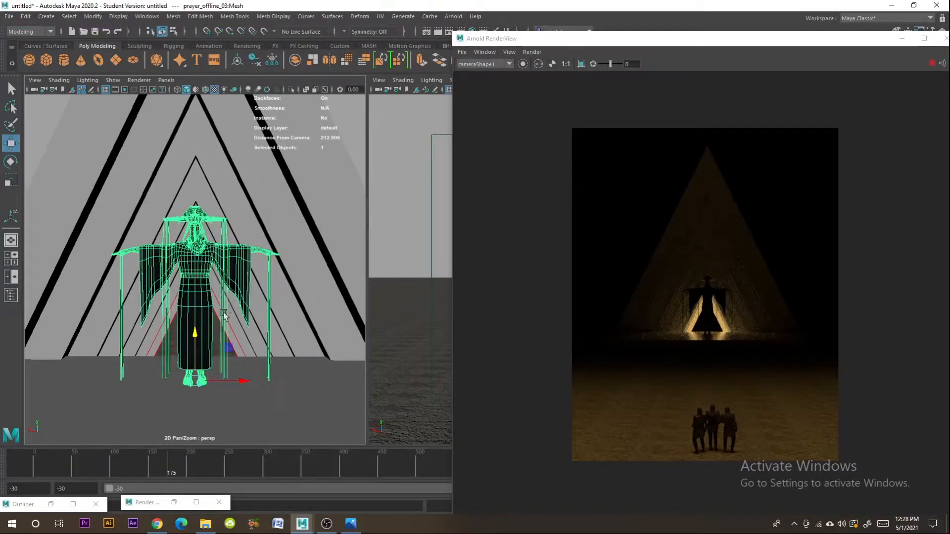
pyautogui.click(8, 183)
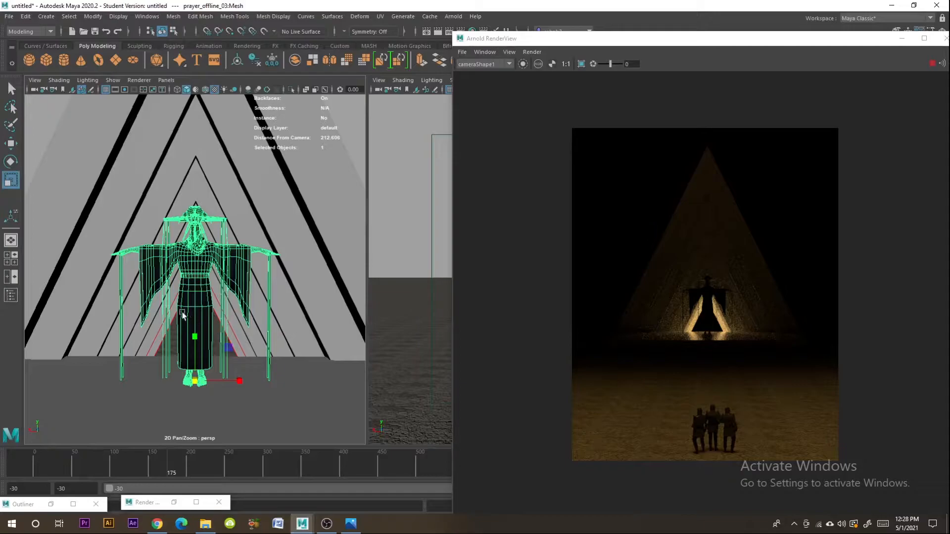
pyautogui.moveTo(198, 381); pyautogui.dragTo(230, 383)
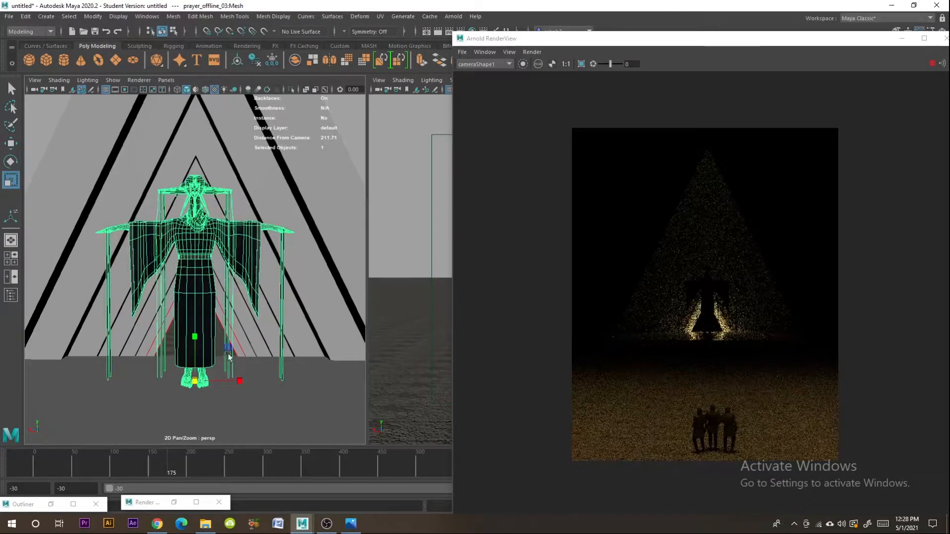
# Step: Duplicate the large area light and move the copy across the ground to above the pyramid
pyautogui.keyDown('alt'); pyautogui.moveTo(162, 302); pyautogui.dragTo(204, 293); pyautogui.keyUp('alt')
pyautogui.click(203, 293)
pyautogui.press('f')
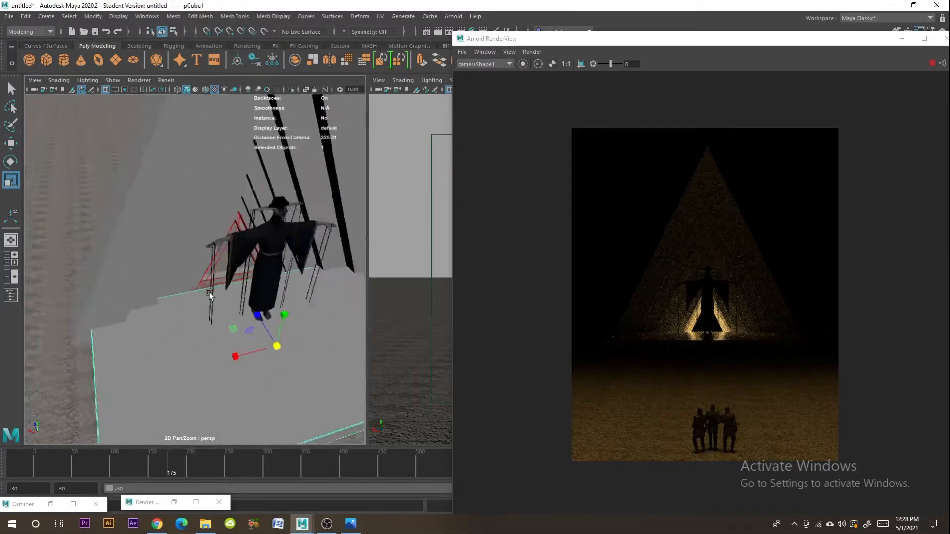
pyautogui.click(246, 263)
pyautogui.press('f')
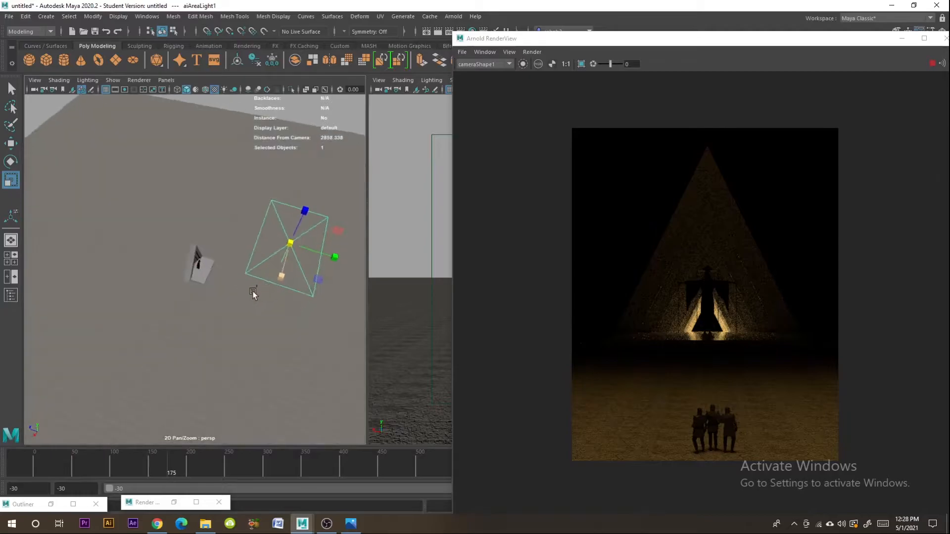
pyautogui.press('w')
pyautogui.keyDown('shift'); pyautogui.moveTo(331, 257); pyautogui.dragTo(241, 228); pyautogui.keyUp('shift')
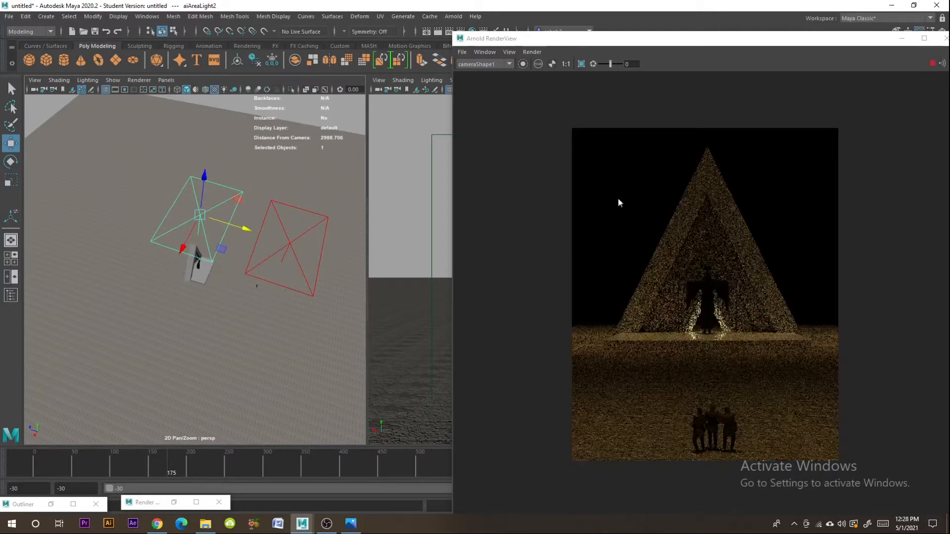
# Step: Set the specular weight of the robed figure's aiStandardSurface8 material to 1.000
pyautogui.scroll(10, 240, 248)
pyautogui.click(220, 245)
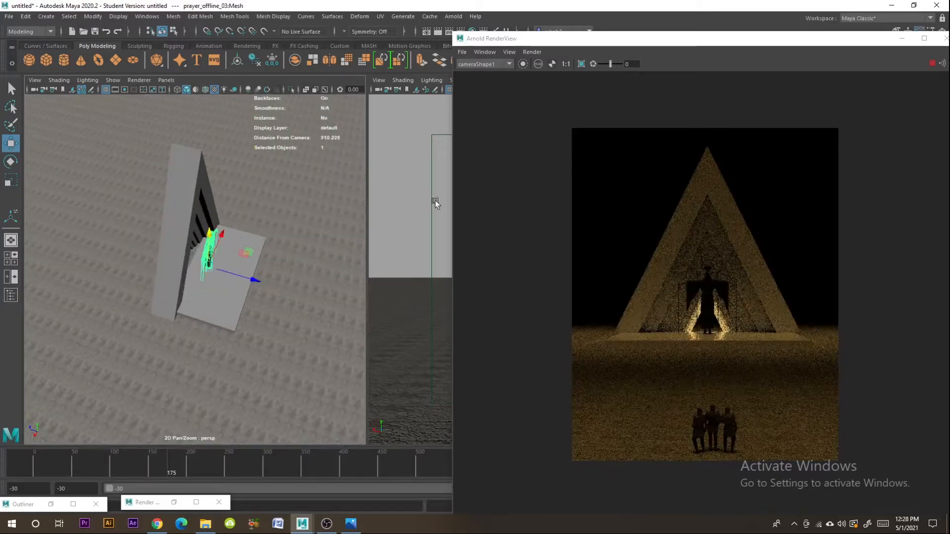
pyautogui.moveTo(807, 39); pyautogui.dragTo(557, 64)
pyautogui.click(879, 99)
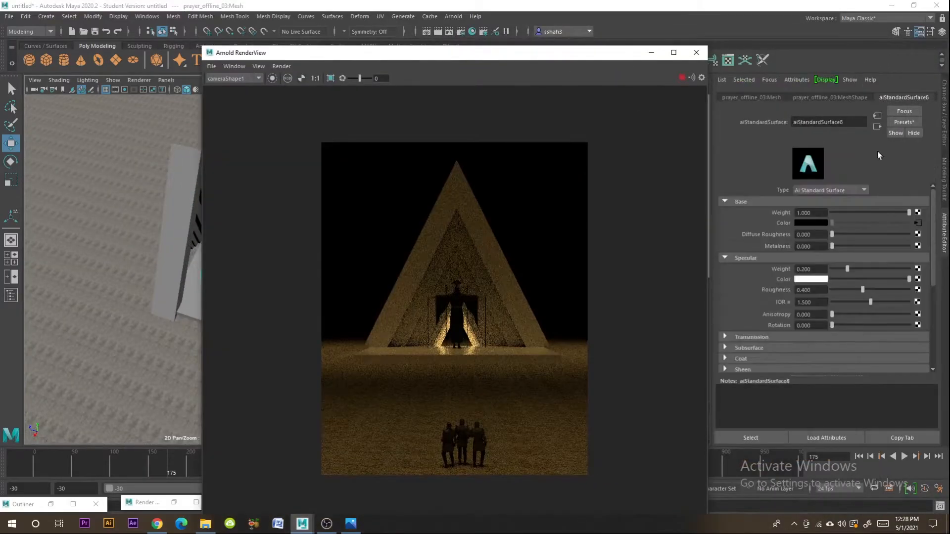
pyautogui.moveTo(847, 269); pyautogui.dragTo(909, 269)
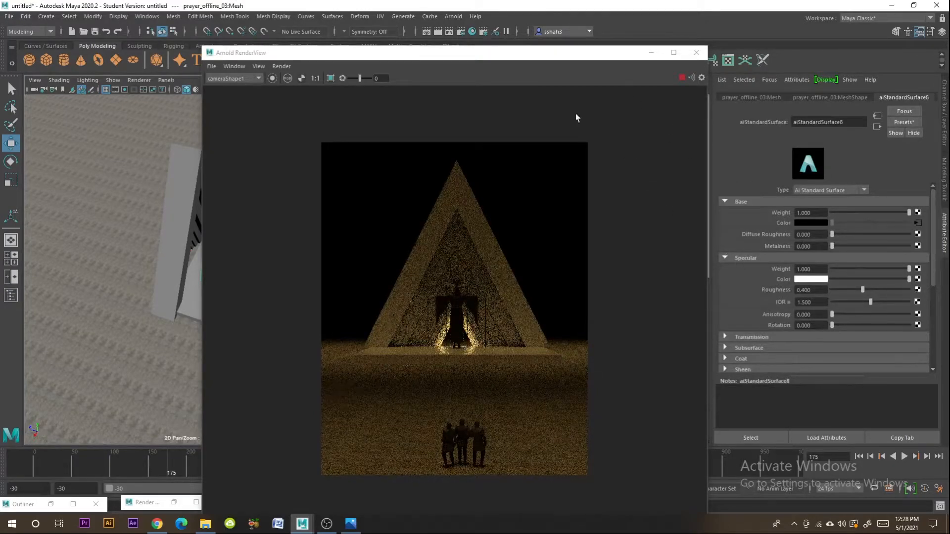
pyautogui.moveTo(492, 54); pyautogui.dragTo(838, 64)
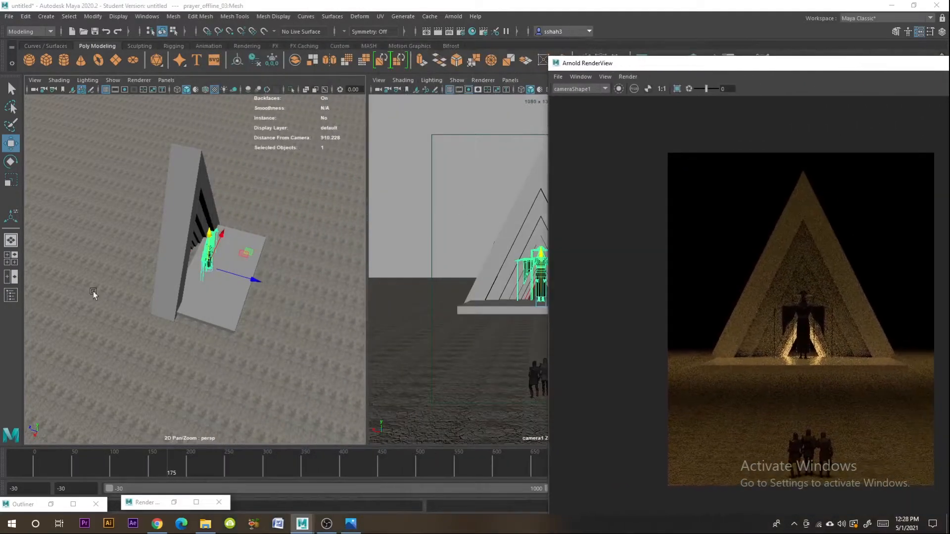
# Step: Darken the base colour of the pyramid's aiStandardSurface6 material to near black and set its metalness to 0.227
pyautogui.scroll(5, 170, 284)
pyautogui.keyDown('alt'); pyautogui.moveTo(170, 283); pyautogui.dragTo(217, 269); pyautogui.keyUp('alt')
pyautogui.scroll(-5, 357, 248)
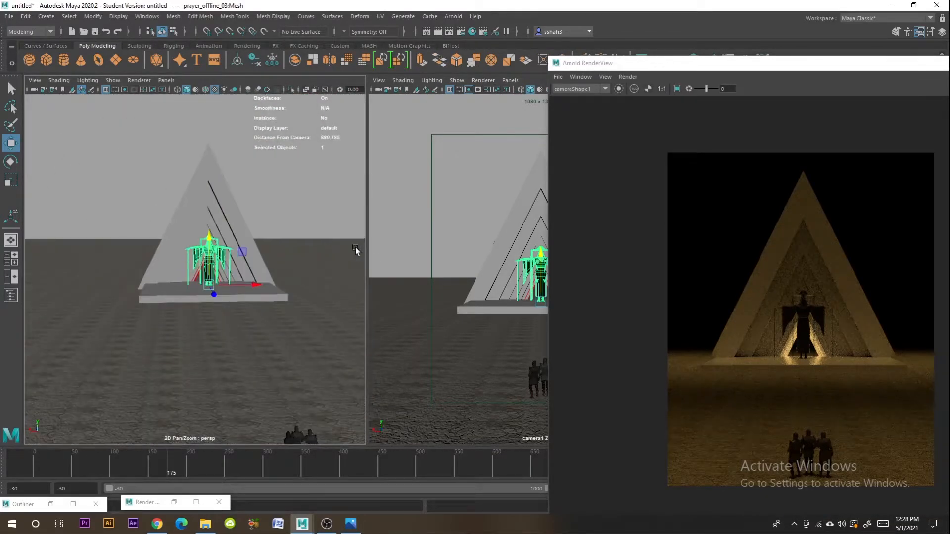
pyautogui.click(229, 223)
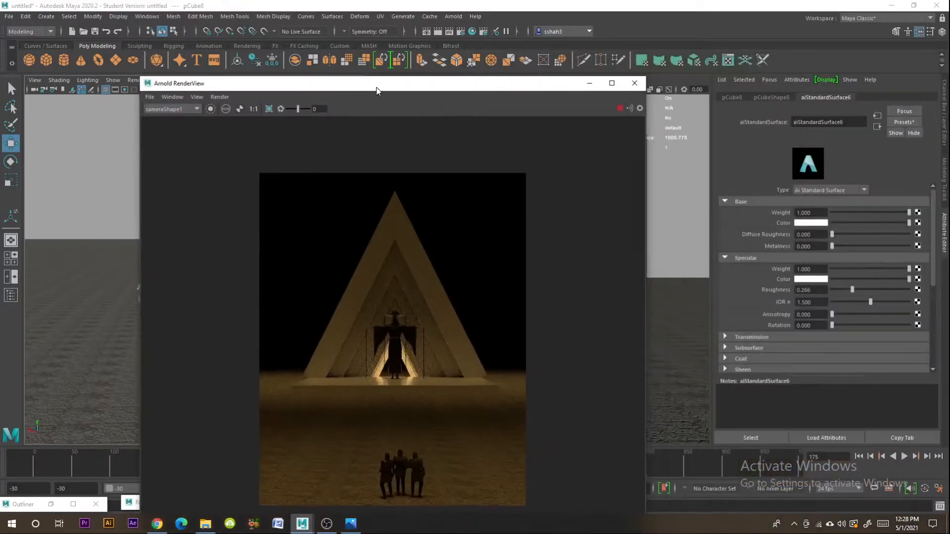
pyautogui.click(836, 223)
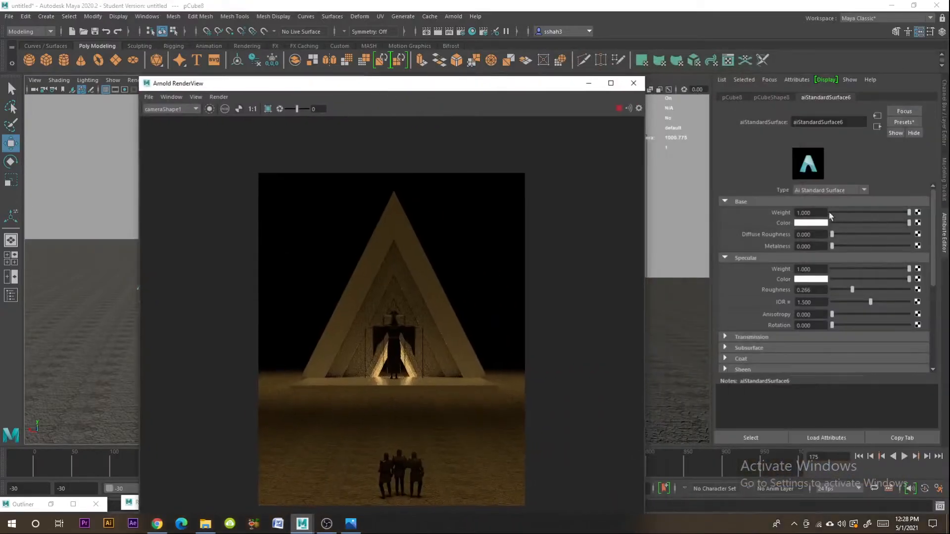
pyautogui.moveTo(836, 222); pyautogui.dragTo(848, 247)
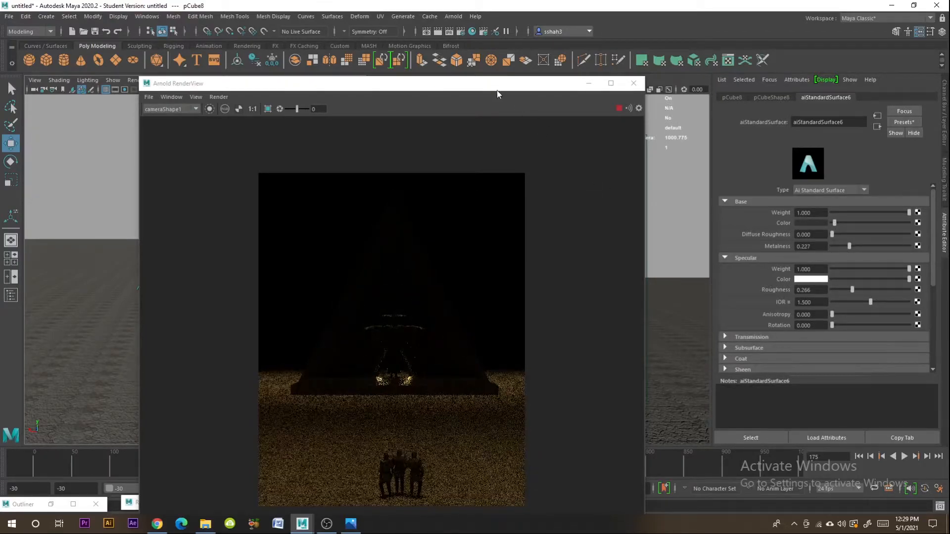
pyautogui.moveTo(497, 85); pyautogui.dragTo(761, 91)
# Step: Examine the darkened pyramid, the ground plane and the area lights from several angles alongside the Arnold render
pyautogui.click(273, 337)
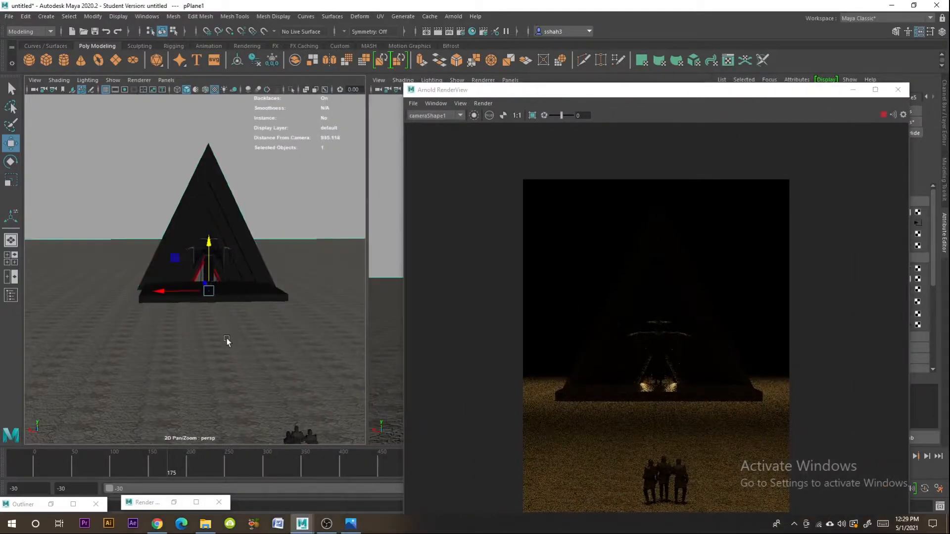
pyautogui.keyDown('alt'); pyautogui.moveTo(227, 340); pyautogui.dragTo(246, 346); pyautogui.keyUp('alt')
pyautogui.click(202, 287)
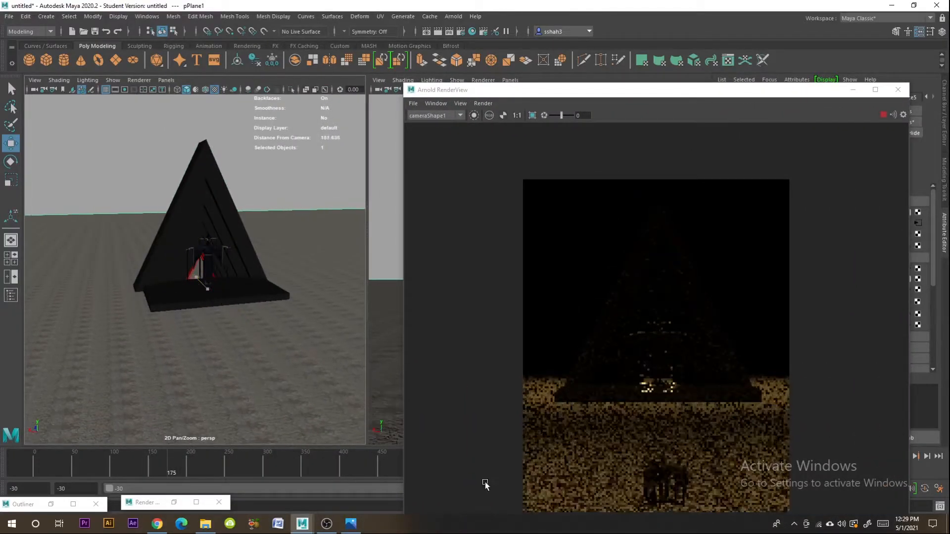
pyautogui.scroll(-8, 248, 369)
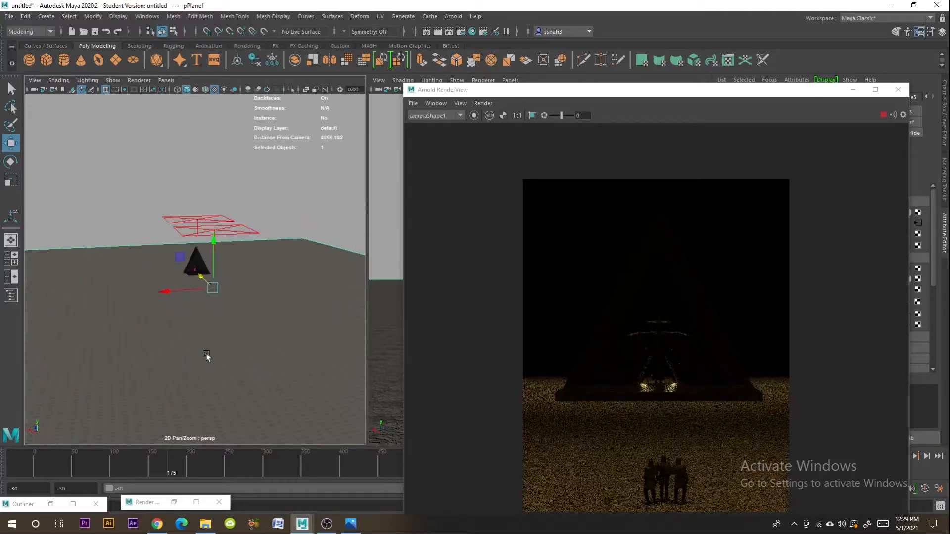
pyautogui.keyDown('alt'); pyautogui.moveTo(207, 356); pyautogui.dragTo(386, 350); pyautogui.keyUp('alt')
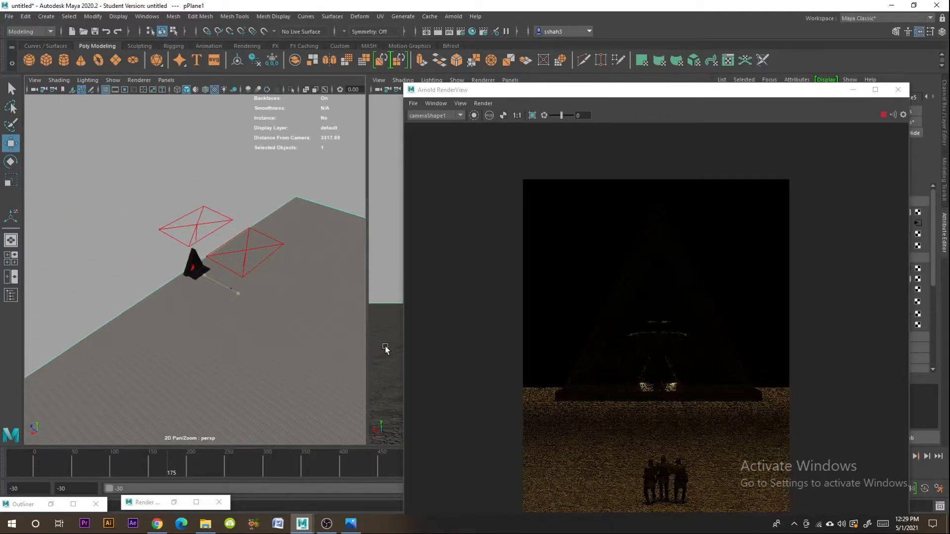
pyautogui.moveTo(636, 94); pyautogui.dragTo(648, 19)
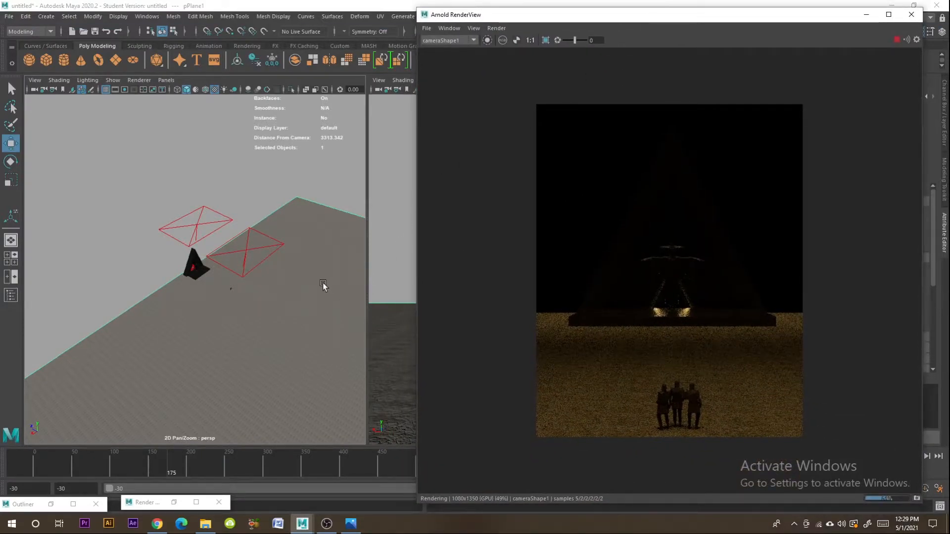
pyautogui.keyDown('alt'); pyautogui.moveTo(289, 310); pyautogui.dragTo(224, 318); pyautogui.keyUp('alt')
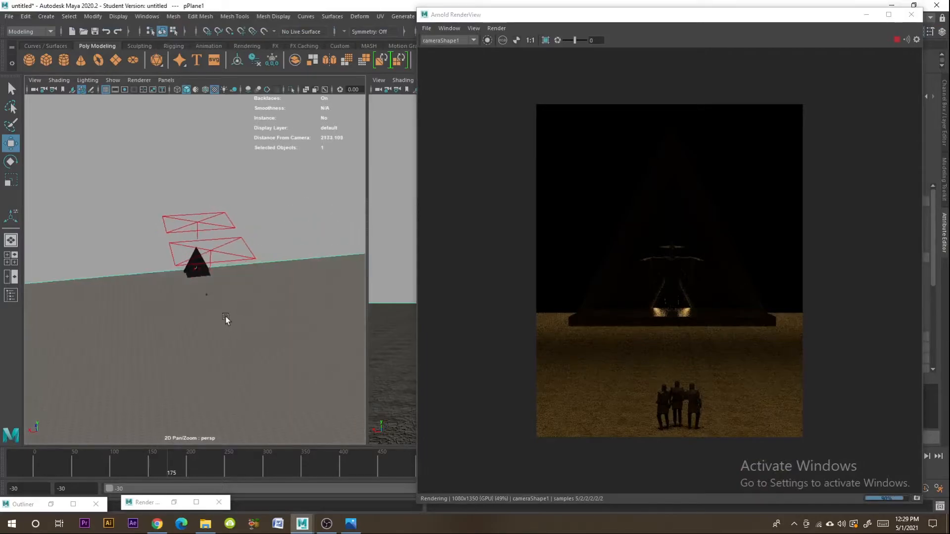
# Step: Duplicate the middle knight of the group of three and place two copies to the group's left as a new row
pyautogui.scroll(6, 225, 322)
pyautogui.keyDown('alt'); pyautogui.moveTo(265, 381); pyautogui.dragTo(289, 283, button='middle'); pyautogui.keyUp('alt')
pyautogui.click(294, 311)
pyautogui.press('f')
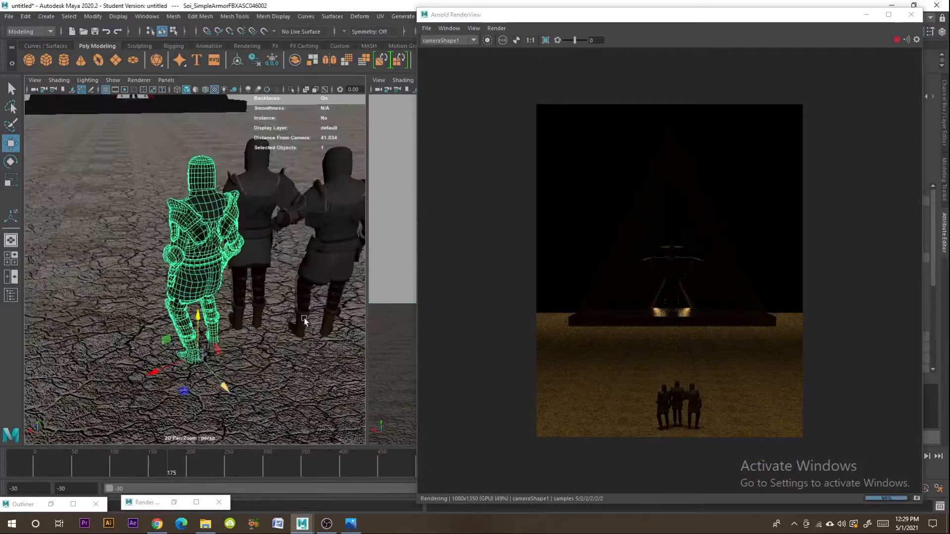
pyautogui.scroll(-3, 278, 284)
pyautogui.click(219, 239)
pyautogui.keyDown('alt'); pyautogui.moveTo(299, 301); pyautogui.dragTo(218, 317); pyautogui.keyUp('alt')
pyautogui.keyDown('alt'); pyautogui.moveTo(166, 323); pyautogui.dragTo(217, 310, button='middle'); pyautogui.keyUp('alt')
pyautogui.scroll(-3, 193, 287)
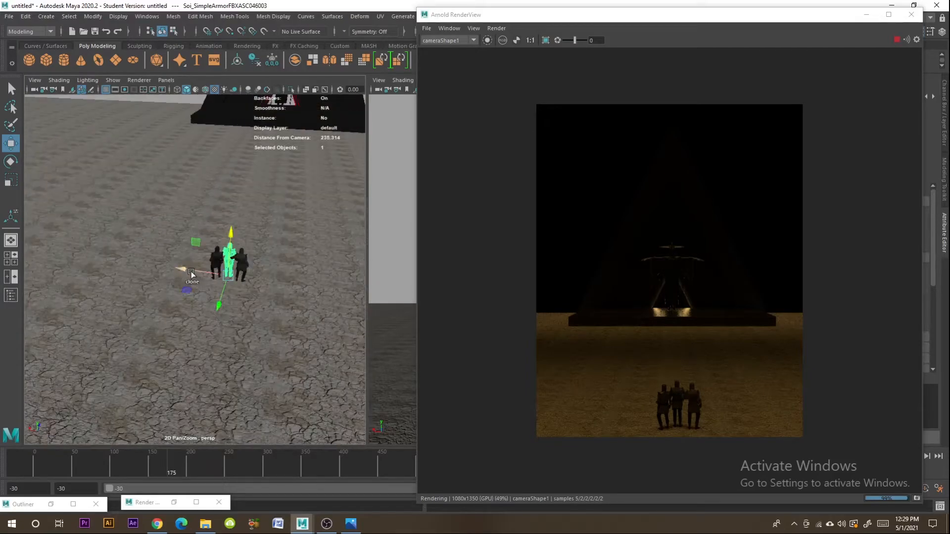
pyautogui.moveTo(188, 271); pyautogui.dragTo(135, 265)
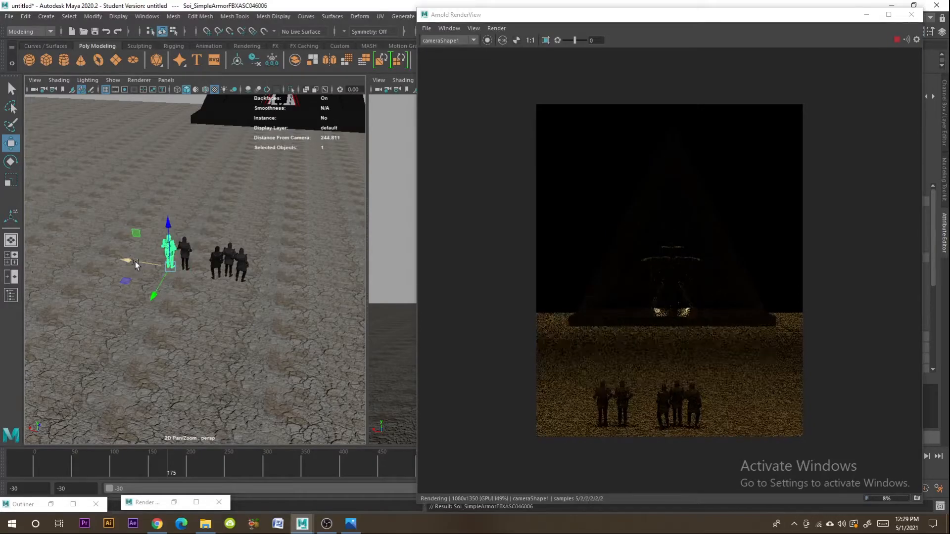
# Step: Extend the new row to five knights with evenly spaced duplicates
pyautogui.moveTo(135, 266); pyautogui.dragTo(122, 263)
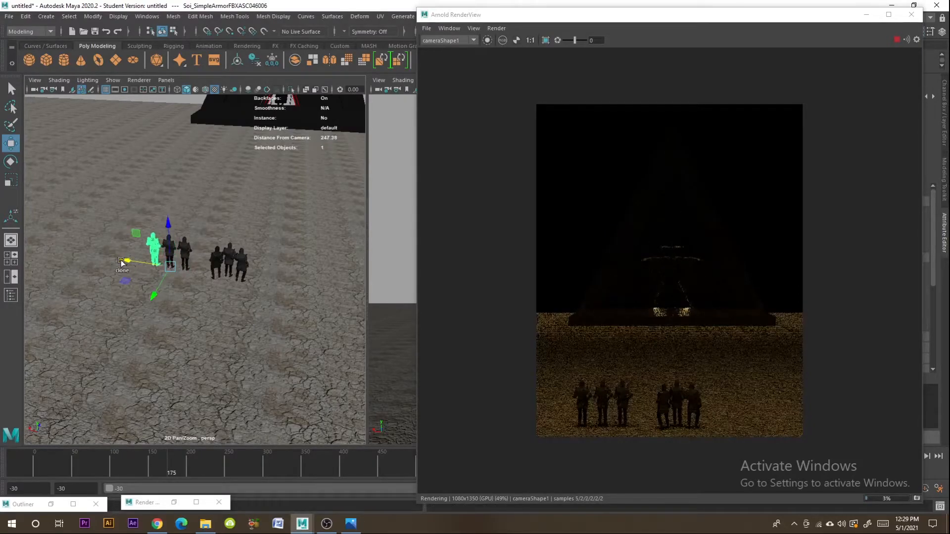
pyautogui.hotkey('shift', 'd')
pyautogui.hotkey('shift', 'd')
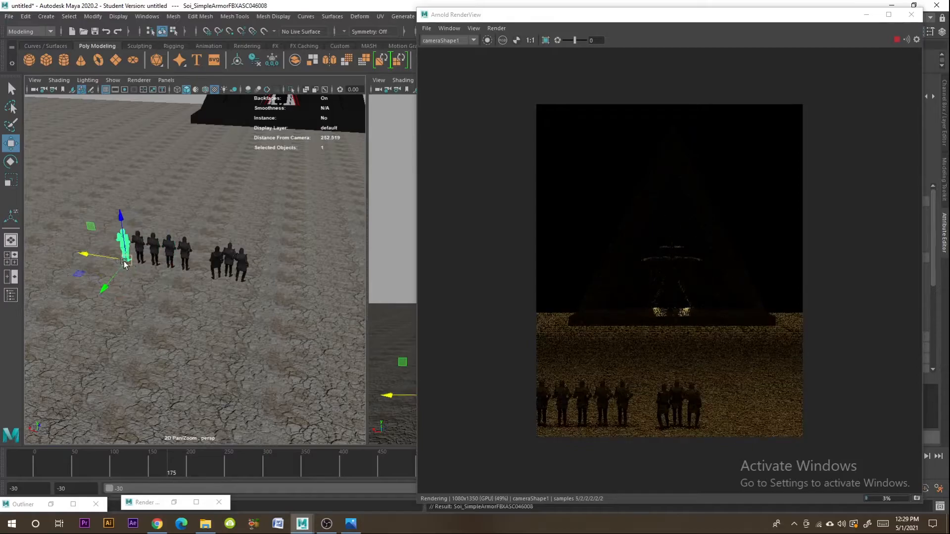
# Step: Duplicate the row of five knights repeatedly toward the pyramid to form a column, and select the parent Knights group
pyautogui.keyDown('shift'); pyautogui.click(140, 255); pyautogui.keyUp('shift')
pyautogui.keyDown('shift'); pyautogui.click(154, 254); pyautogui.keyUp('shift')
pyautogui.keyDown('shift'); pyautogui.click(169, 256); pyautogui.keyUp('shift')
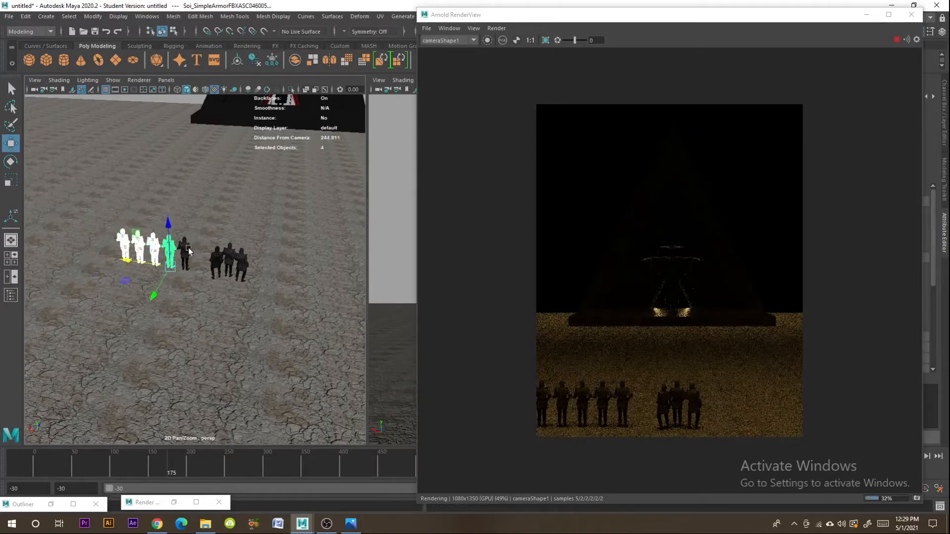
pyautogui.keyDown('shift'); pyautogui.click(182, 258); pyautogui.keyUp('shift')
pyautogui.keyDown('shift'); pyautogui.moveTo(185, 271); pyautogui.dragTo(189, 270); pyautogui.keyUp('shift')
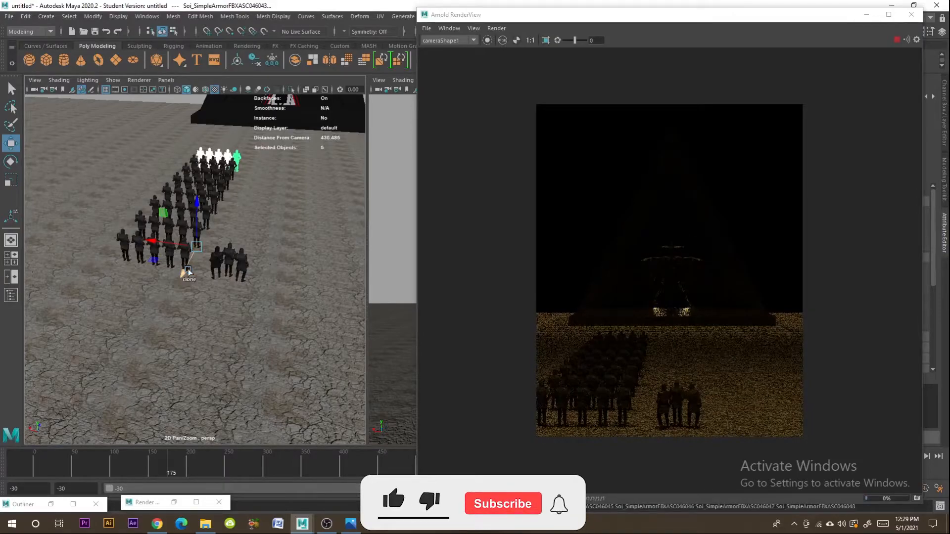
pyautogui.moveTo(189, 271)
pyautogui.keyDown('shift'); pyautogui.mouseDown()
pyautogui.moveTo(198, 291)
pyautogui.moveTo(177, 263)
pyautogui.mouseUp(); pyautogui.keyUp('shift')
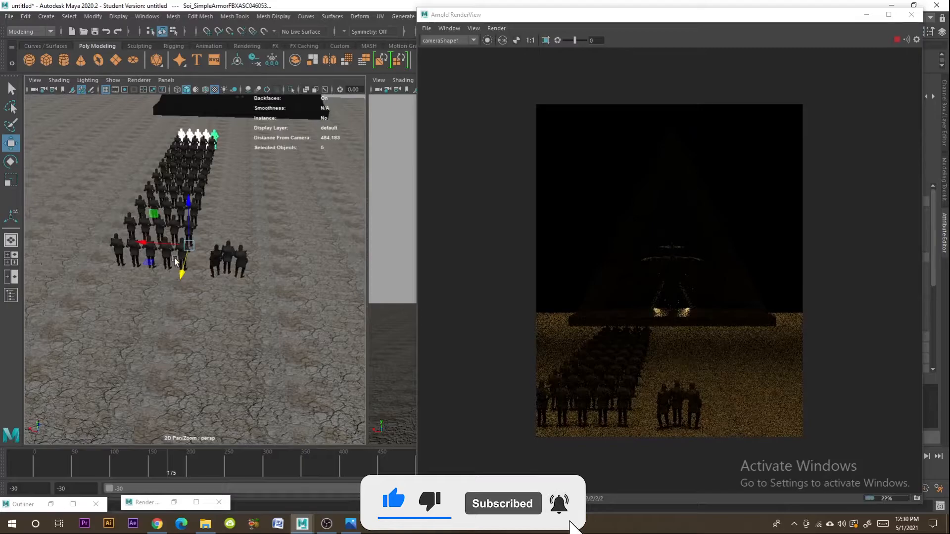
pyautogui.press('Up')
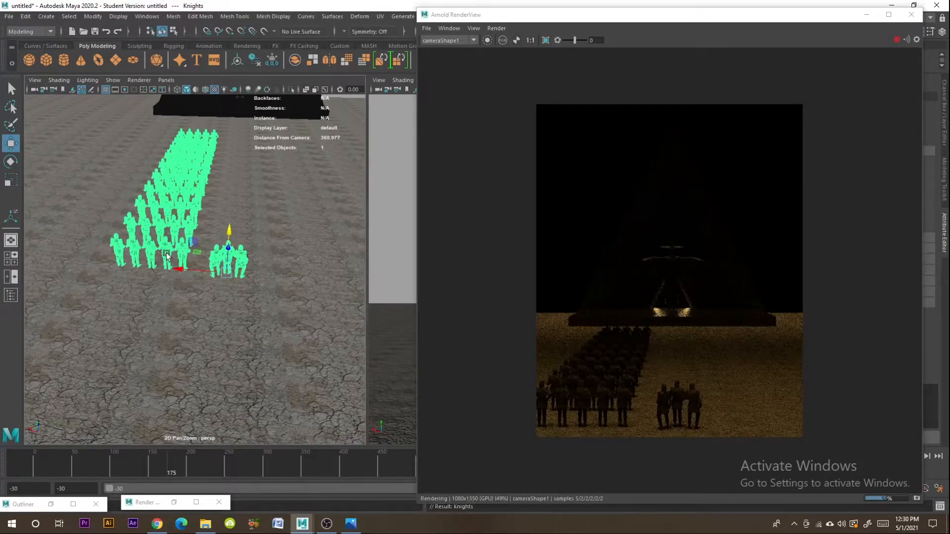
# Step: Select the whole column of knights and duplicate it to the opposite side of the group of three knights
pyautogui.click(166, 256)
pyautogui.keyDown('alt'); pyautogui.moveTo(167, 256); pyautogui.dragTo(176, 194); pyautogui.keyUp('alt')
pyautogui.moveTo(180, 105); pyautogui.dragTo(77, 325)
pyautogui.keyDown('alt'); pyautogui.moveTo(304, 248); pyautogui.dragTo(158, 210); pyautogui.keyUp('alt')
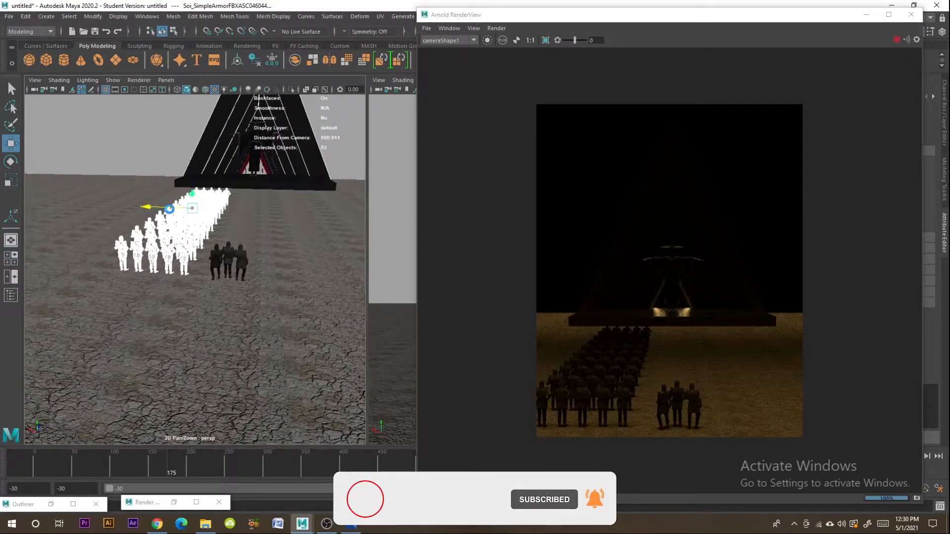
pyautogui.moveTo(169, 209); pyautogui.dragTo(219, 218)
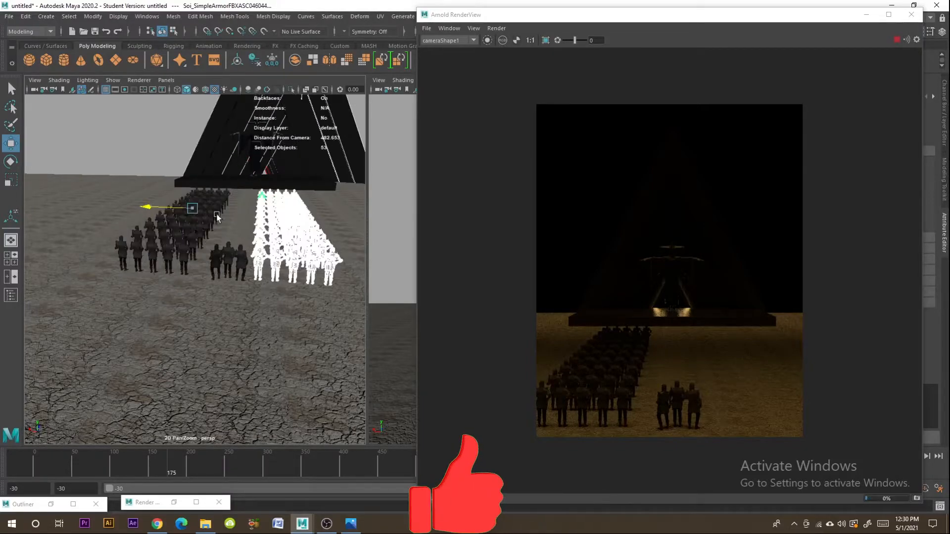
pyautogui.moveTo(218, 218); pyautogui.dragTo(219, 218)
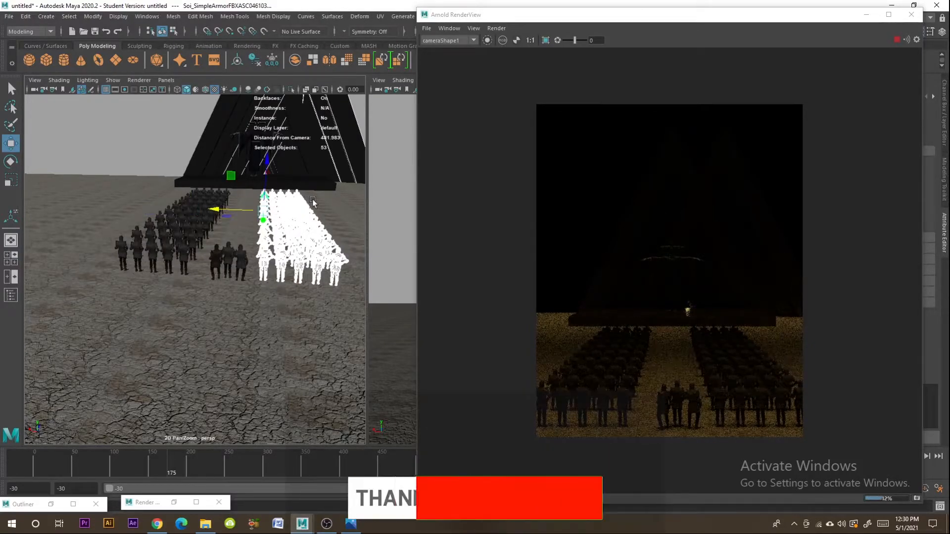
pyautogui.keyDown('alt'); pyautogui.moveTo(235, 221); pyautogui.dragTo(277, 274); pyautogui.keyUp('alt')
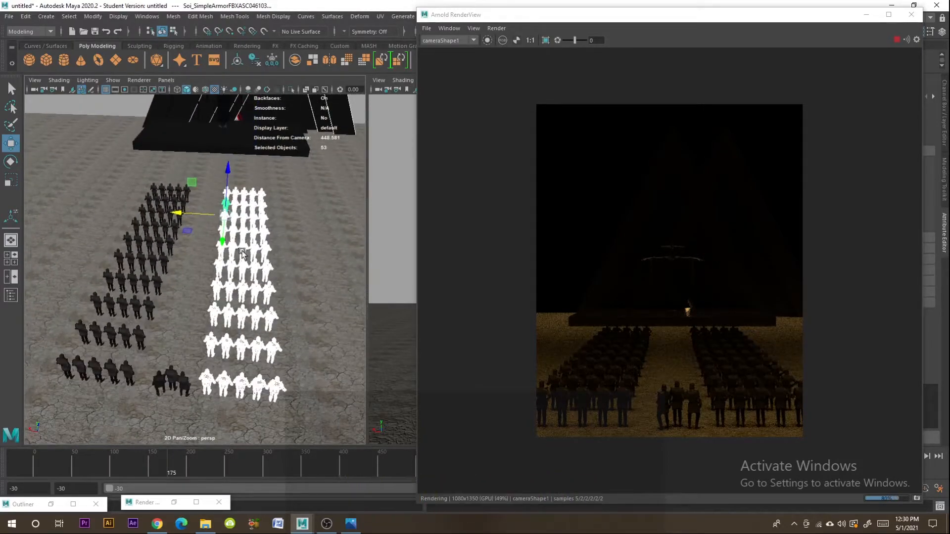
# Step: Close the Arnold render preview and save the scene as 1 in the Pray folder on drive F
pyautogui.click(911, 14)
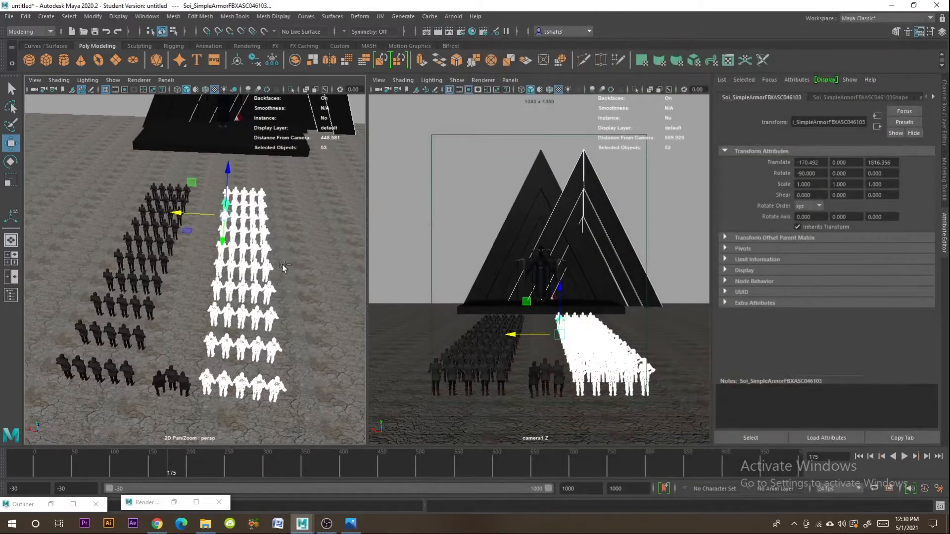
pyautogui.hotkey('ctrl', 's')
pyautogui.click(291, 106)
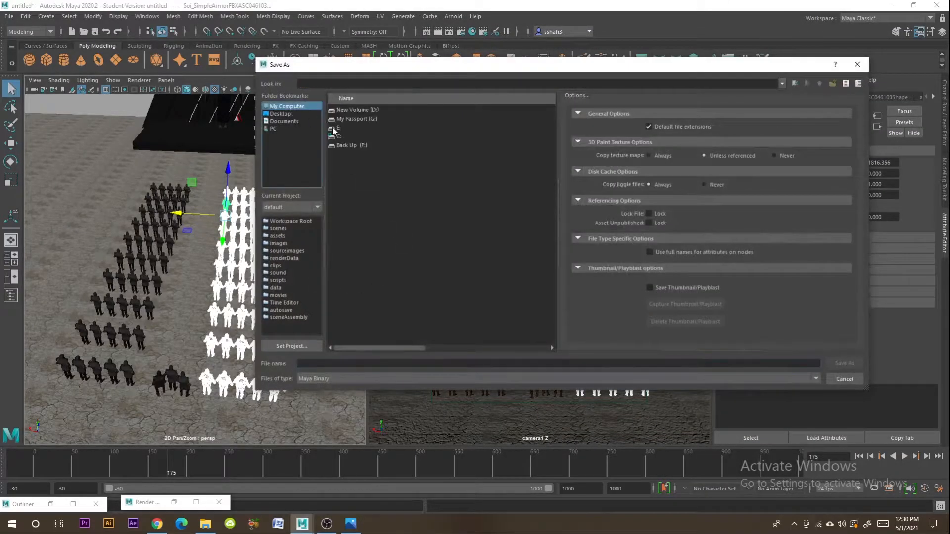
pyautogui.doubleClick(360, 145)
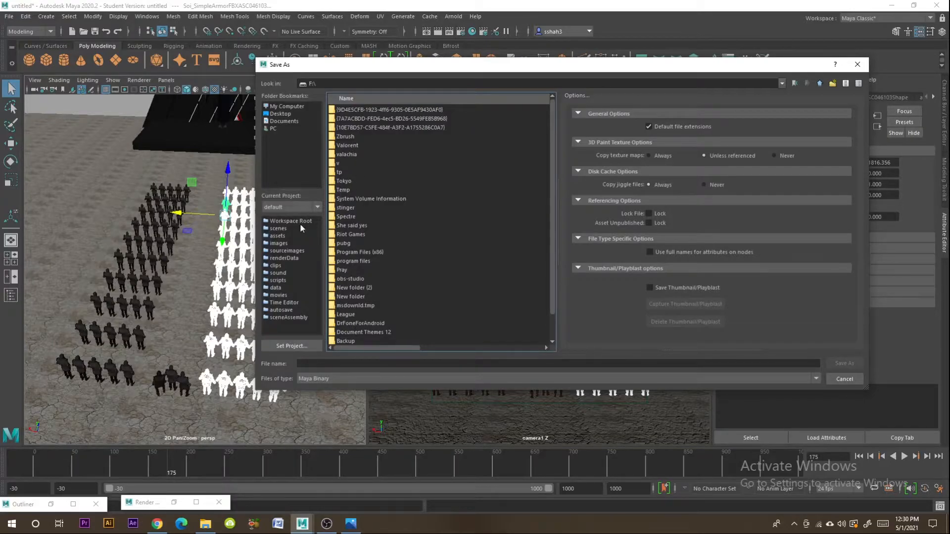
pyautogui.doubleClick(348, 270)
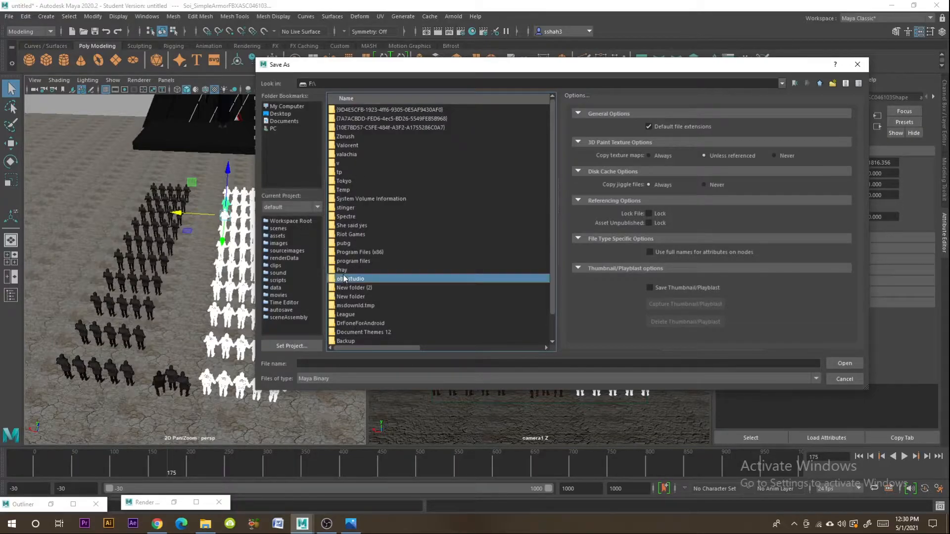
pyautogui.click(345, 365)
pyautogui.write('1')
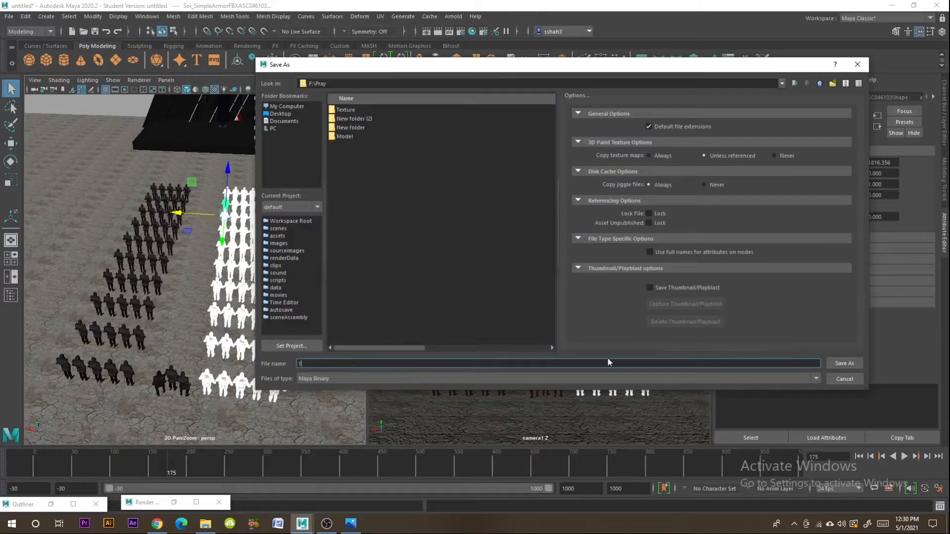
pyautogui.click(832, 363)
pyautogui.click(453, 272)
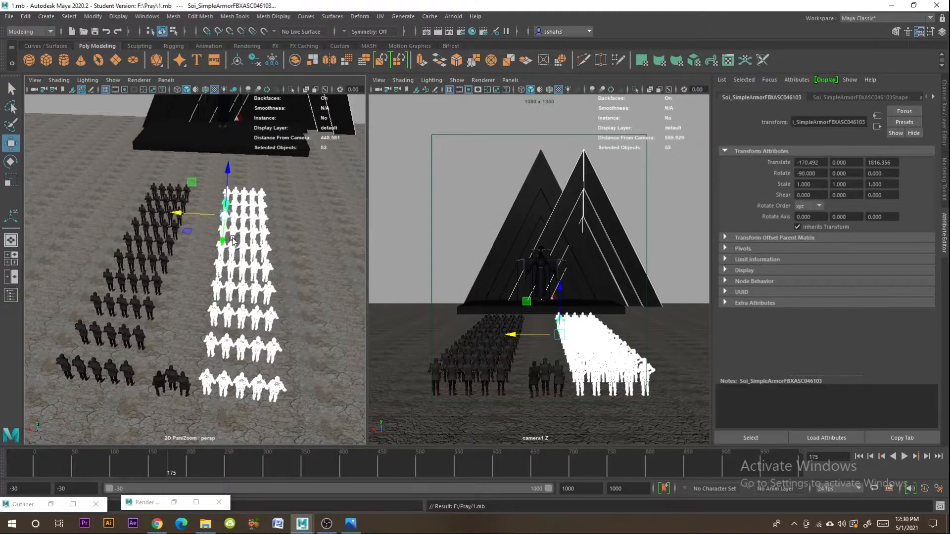
# Step: Duplicate the right-hand column of knights farther out to the right and delete the unwanted extra pyramid copy
pyautogui.moveTo(182, 213); pyautogui.dragTo(314, 218)
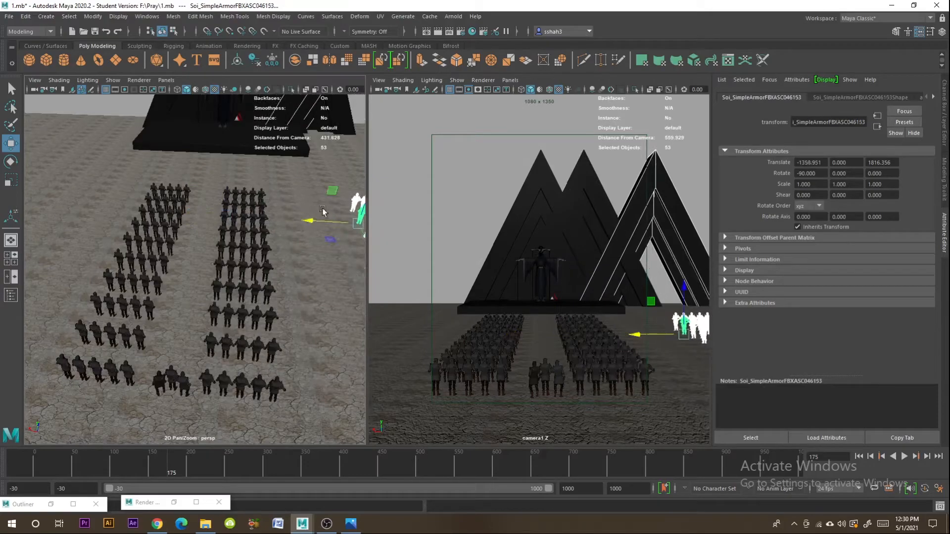
pyautogui.keyDown('alt'); pyautogui.moveTo(282, 279); pyautogui.dragTo(239, 350, button='middle'); pyautogui.keyUp('alt')
pyautogui.moveTo(239, 350)
pyautogui.keyDown('alt'); pyautogui.mouseDown()
pyautogui.moveTo(205, 167)
pyautogui.moveTo(184, 159)
pyautogui.mouseUp(); pyautogui.keyUp('alt')
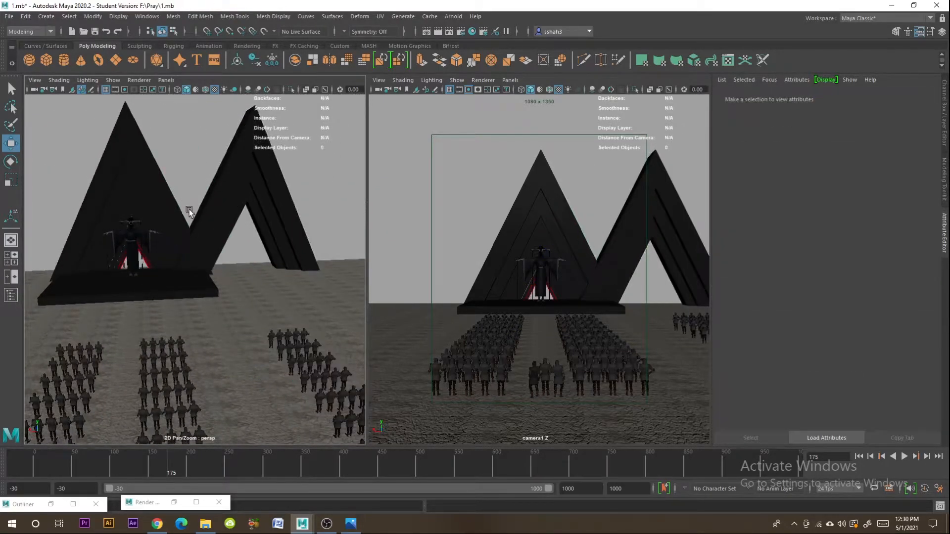
pyautogui.click(223, 239)
pyautogui.press('Delete')
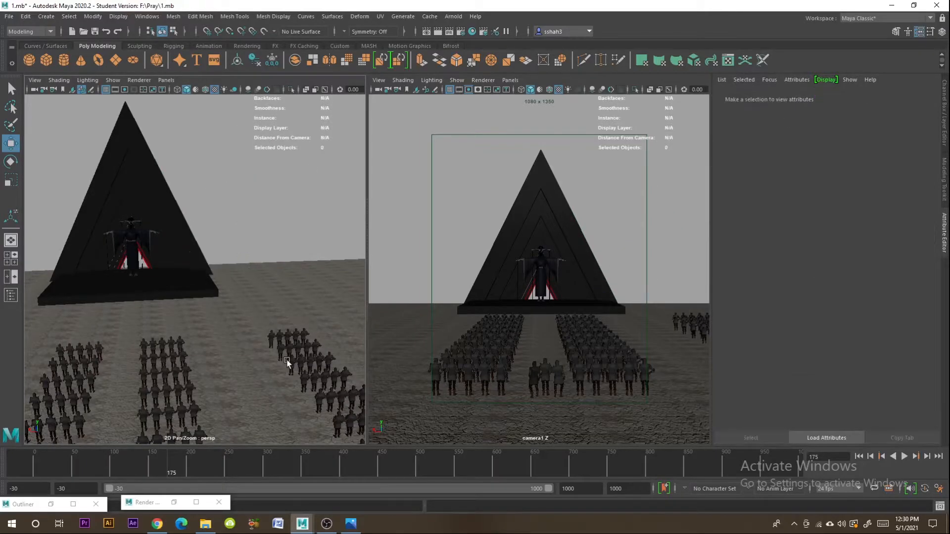
# Step: Select only the knights of the outer right column, leaving out the pyramid parts, and move them closer to the inner column
pyautogui.click(287, 362)
pyautogui.keyDown('alt'); pyautogui.moveTo(287, 362); pyautogui.dragTo(202, 261); pyautogui.keyUp('alt')
pyautogui.scroll(-3, 319, 317)
pyautogui.keyDown('alt'); pyautogui.moveTo(319, 325); pyautogui.dragTo(319, 299); pyautogui.keyUp('alt')
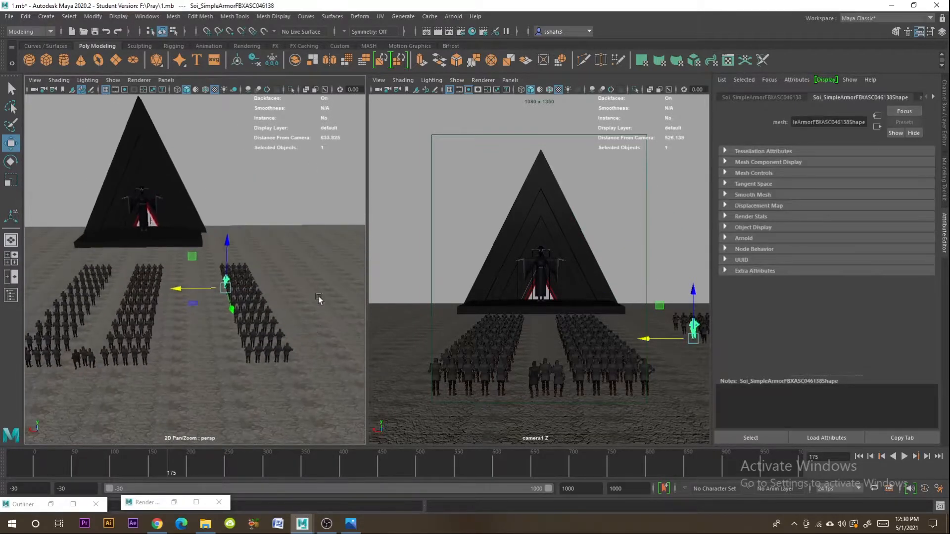
pyautogui.moveTo(324, 241); pyautogui.dragTo(211, 369)
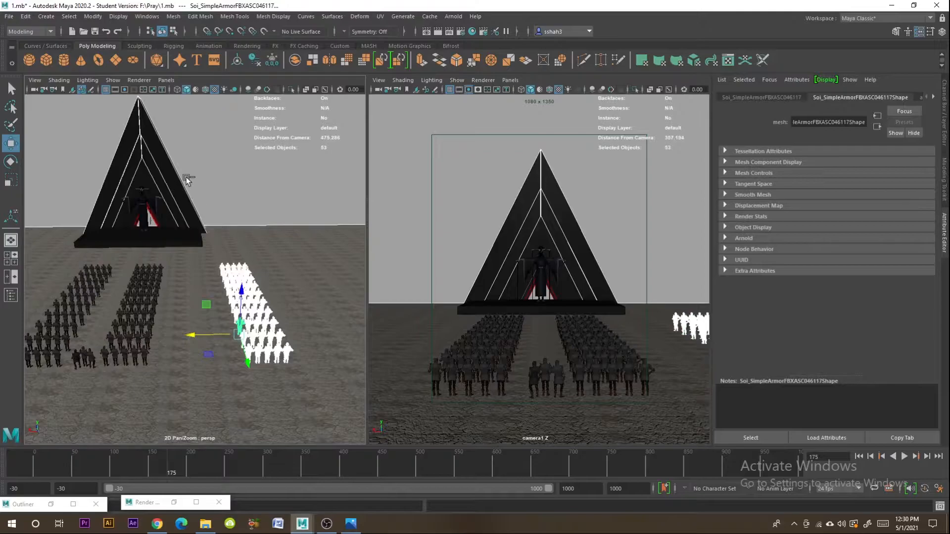
pyautogui.keyDown('ctrl'); pyautogui.moveTo(186, 177); pyautogui.dragTo(91, 249); pyautogui.keyUp('ctrl')
pyautogui.moveTo(211, 331); pyautogui.dragTo(147, 338)
pyautogui.keyDown('alt'); pyautogui.moveTo(148, 337); pyautogui.dragTo(211, 323, button='middle'); pyautogui.keyUp('alt')
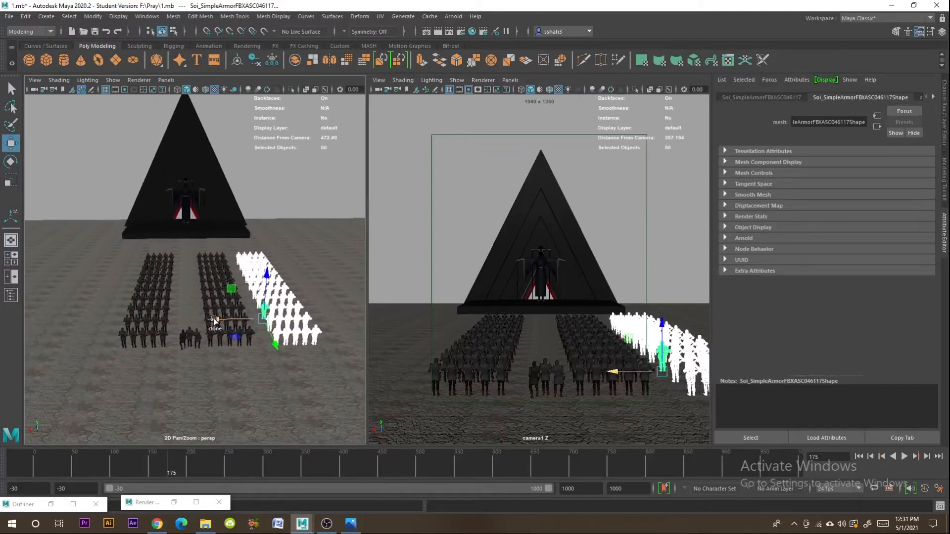
# Step: Duplicate the outer right column of knights to the far left of the formation and reopen the Arnold render preview
pyautogui.moveTo(214, 321); pyautogui.dragTo(20, 325)
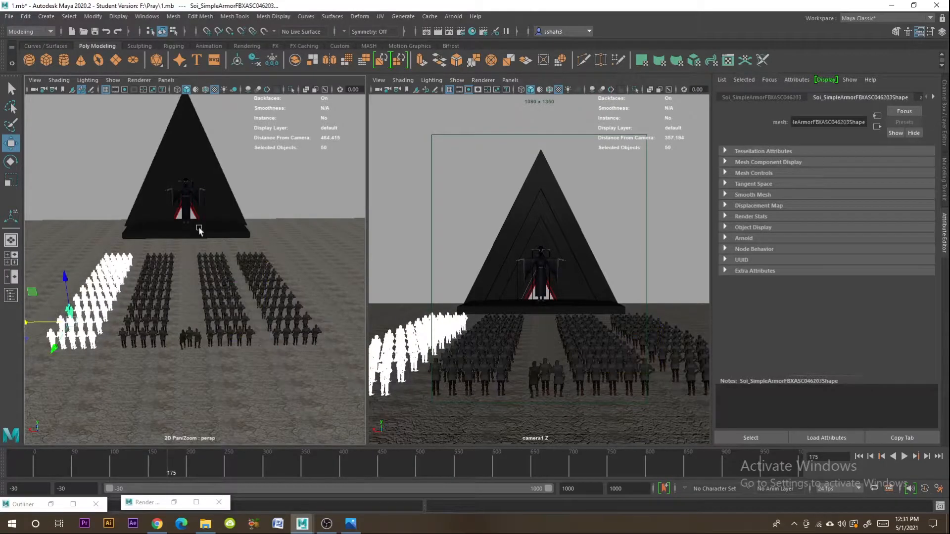
pyautogui.click(257, 200)
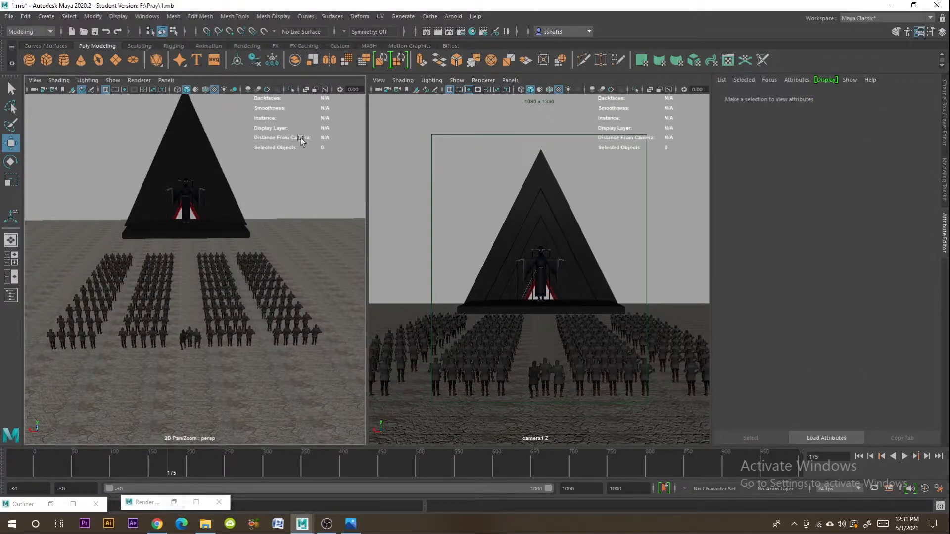
pyautogui.click(453, 18)
pyautogui.click(465, 34)
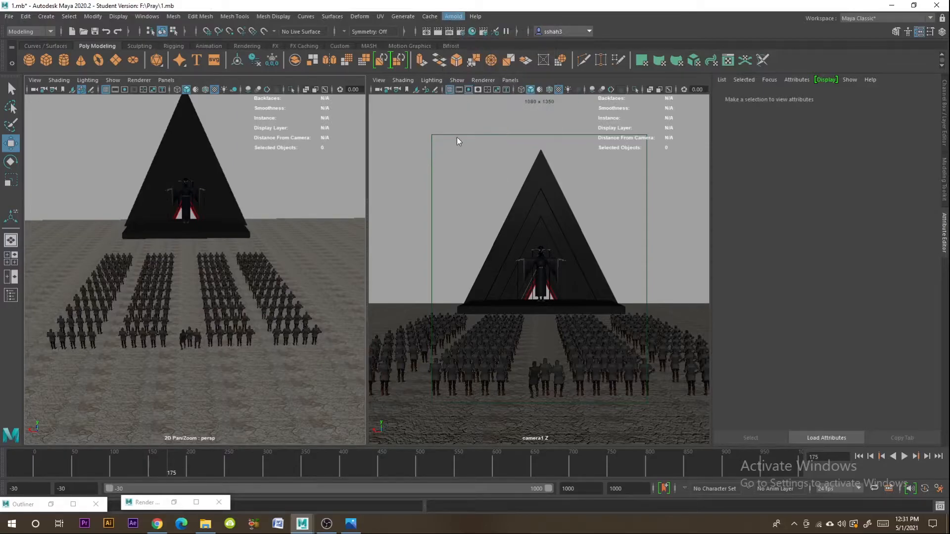
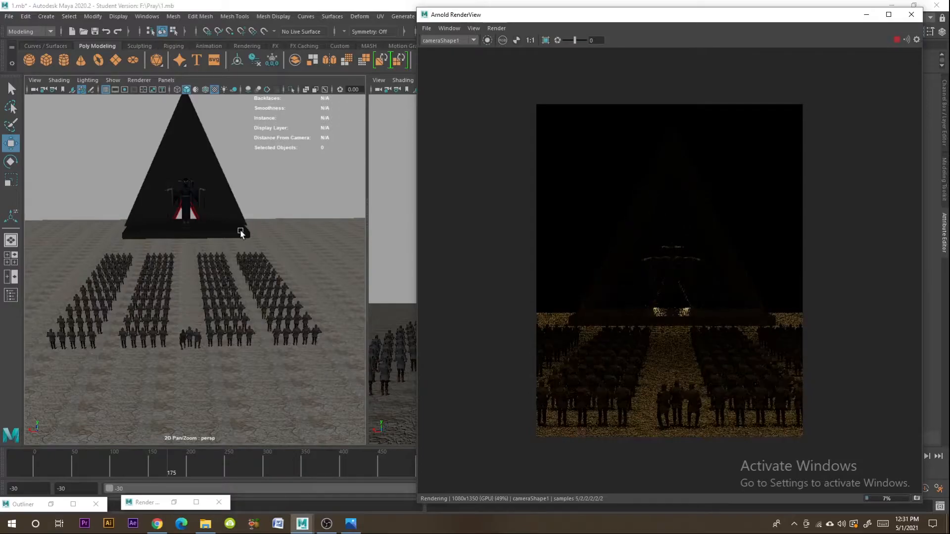
# Step: Select the triangular mesh light behind the robed figure and raise it slightly within the pyramid opening
pyautogui.click(312, 237)
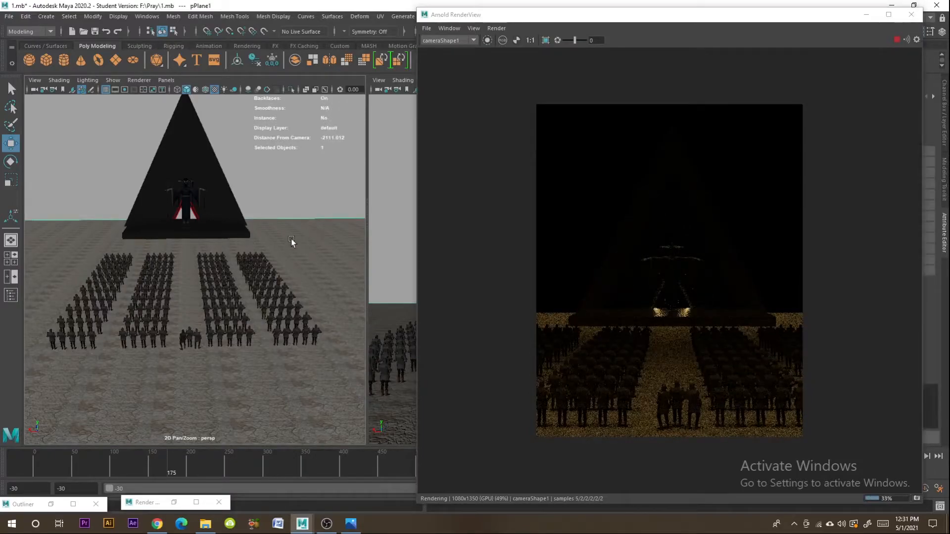
pyautogui.scroll(-4, 291, 239)
pyautogui.keyDown('alt'); pyautogui.moveTo(289, 241); pyautogui.dragTo(326, 282); pyautogui.keyUp('alt')
pyautogui.scroll(-3, 272, 251)
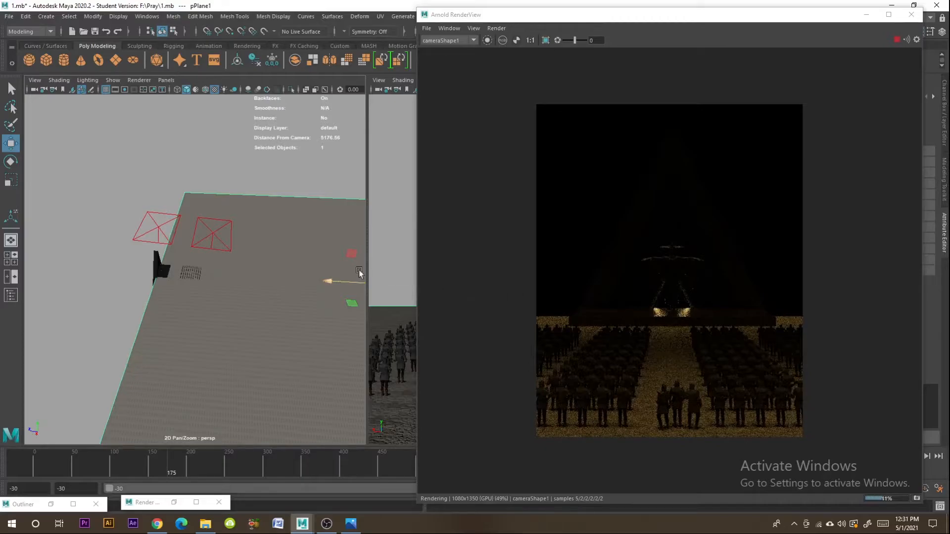
pyautogui.scroll(5, 235, 268)
pyautogui.scroll(3, 235, 269)
pyautogui.keyDown('alt'); pyautogui.moveTo(225, 269); pyautogui.dragTo(120, 242); pyautogui.keyUp('alt')
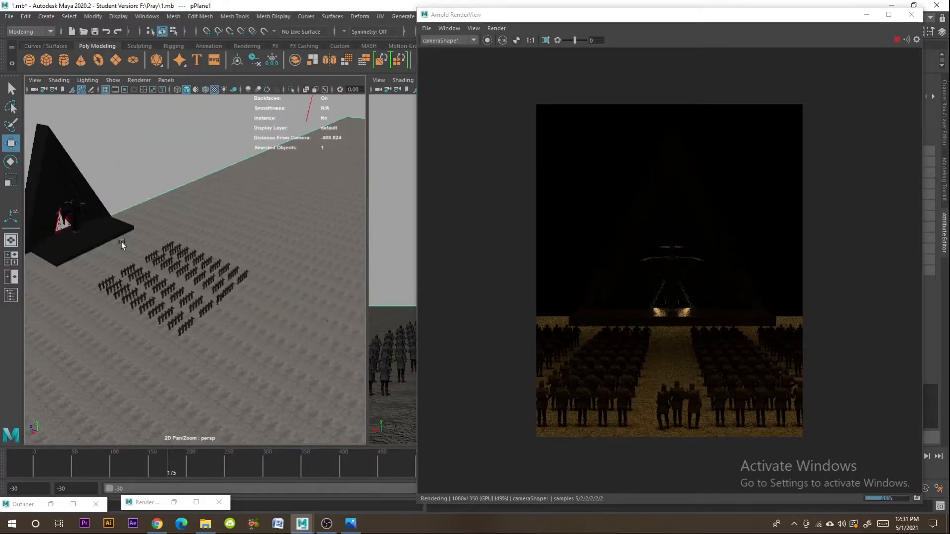
pyautogui.click(58, 230)
pyautogui.press('f')
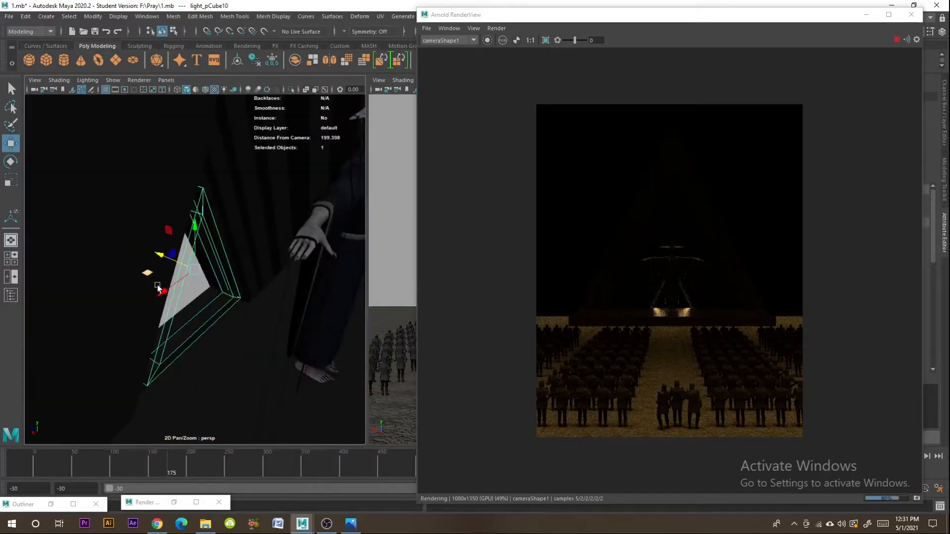
pyautogui.keyDown('alt'); pyautogui.moveTo(158, 288); pyautogui.dragTo(176, 269); pyautogui.keyUp('alt')
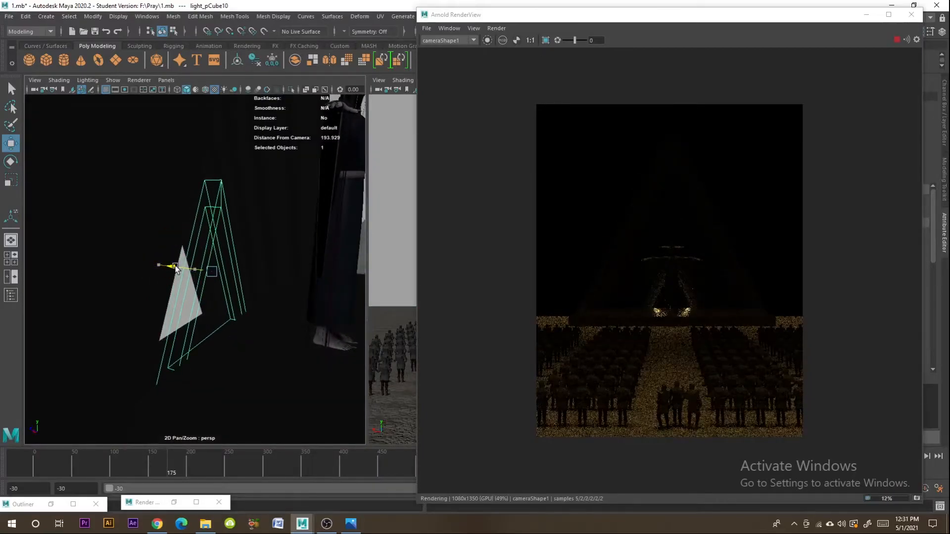
pyautogui.moveTo(214, 237); pyautogui.dragTo(214, 218)
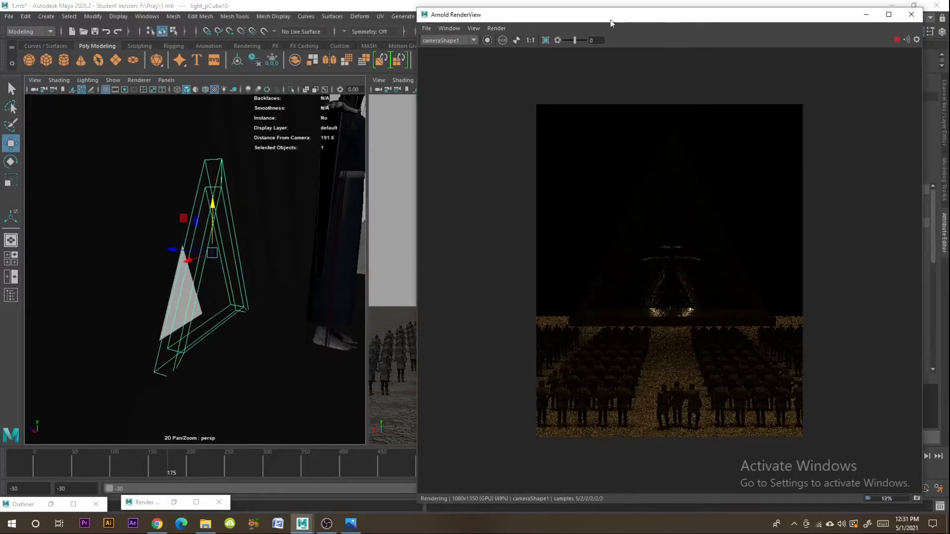
# Step: Set the triangular mesh light's exposure to 5 and adjust its color hue in the yellow-orange range
pyautogui.moveTo(643, 15); pyautogui.dragTo(399, 25)
pyautogui.moveTo(877, 255); pyautogui.dragTo(914, 255)
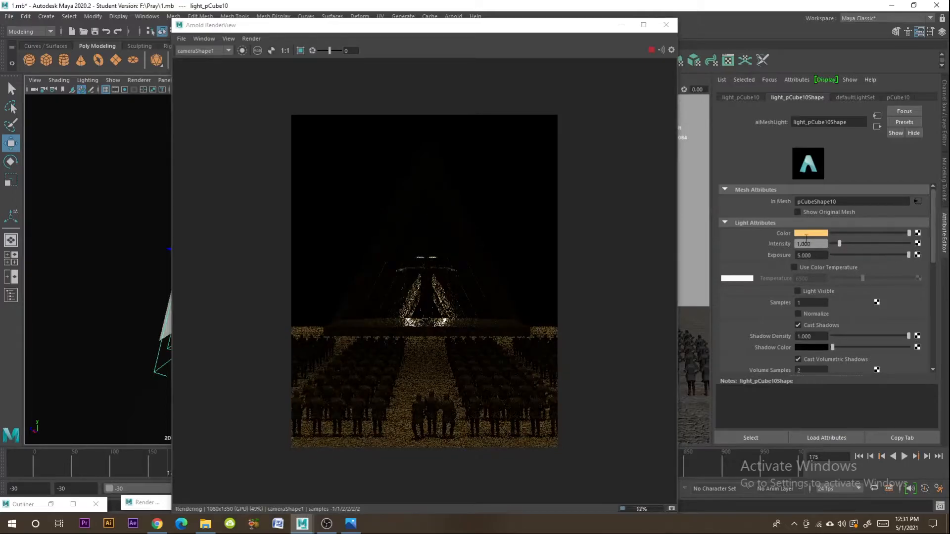
pyautogui.click(806, 234)
pyautogui.click(897, 223)
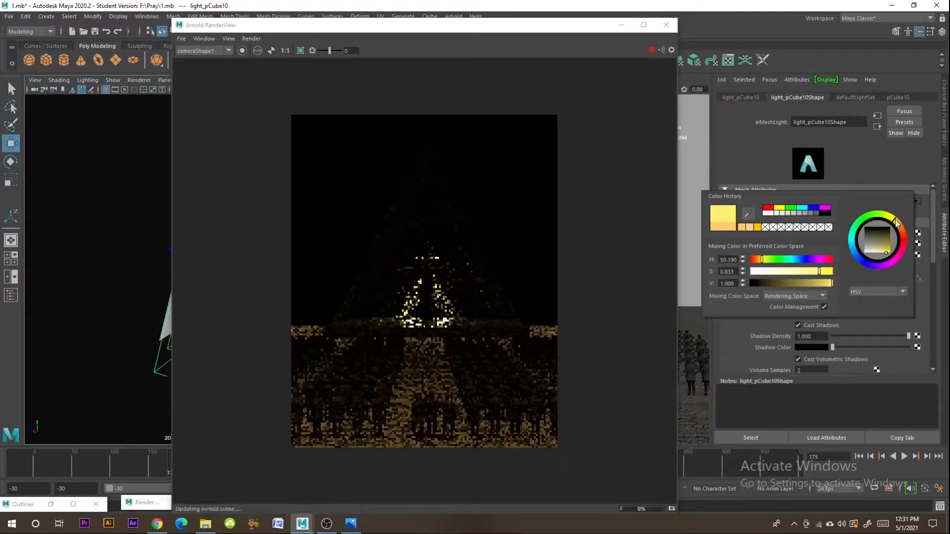
pyautogui.moveTo(896, 219); pyautogui.dragTo(896, 221)
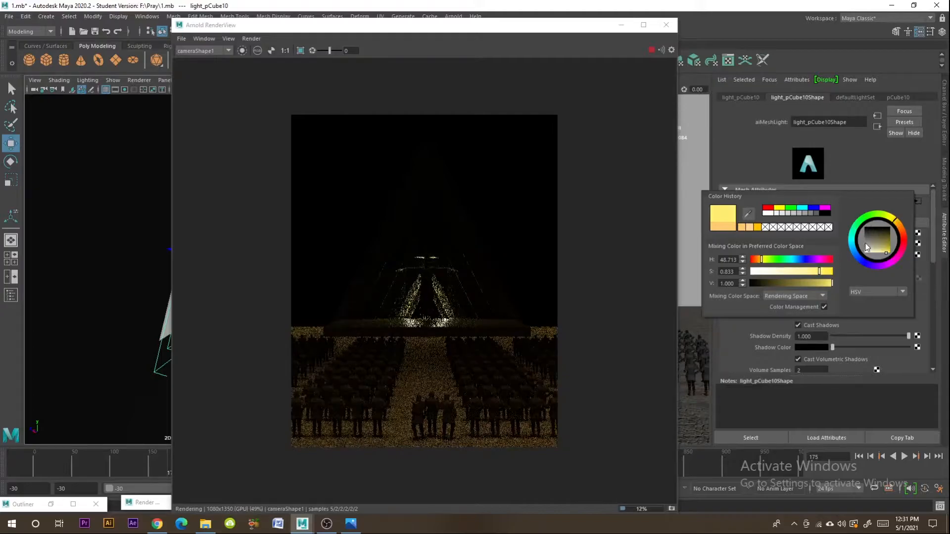
pyautogui.click(903, 233)
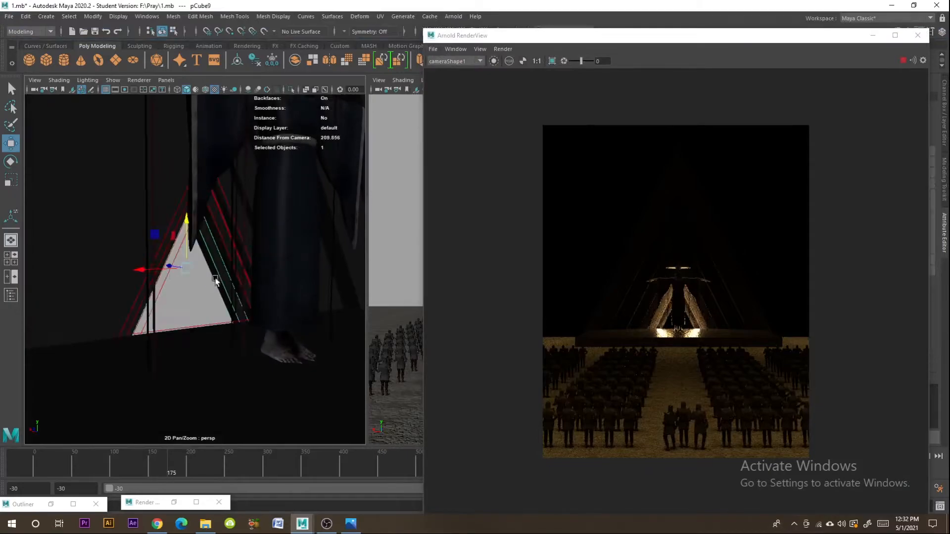
# Step: Assign a new Standard Surface material to the triangular pCube9 mesh behind the robed figure
pyautogui.moveTo(213, 264); pyautogui.dragTo(214, 284, button='right')
pyautogui.moveTo(238, 515)
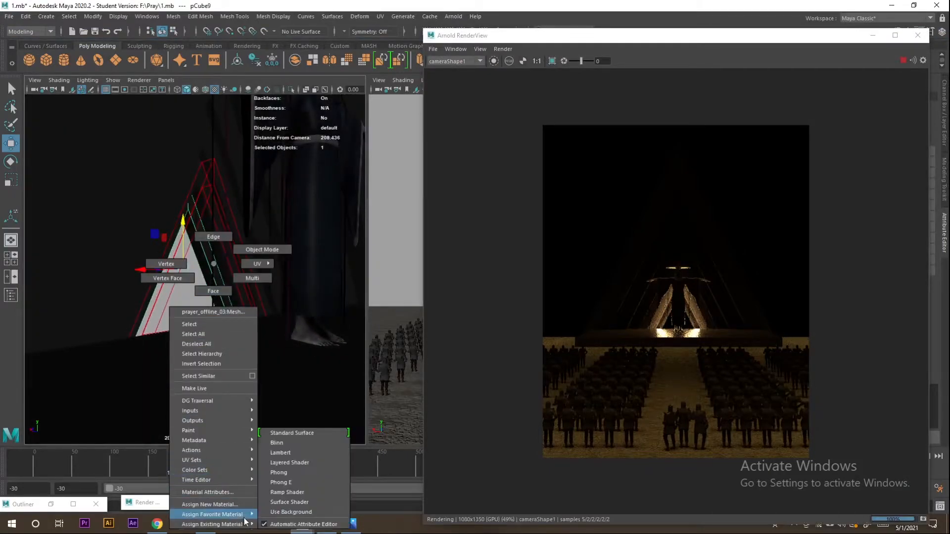
pyautogui.click(297, 434)
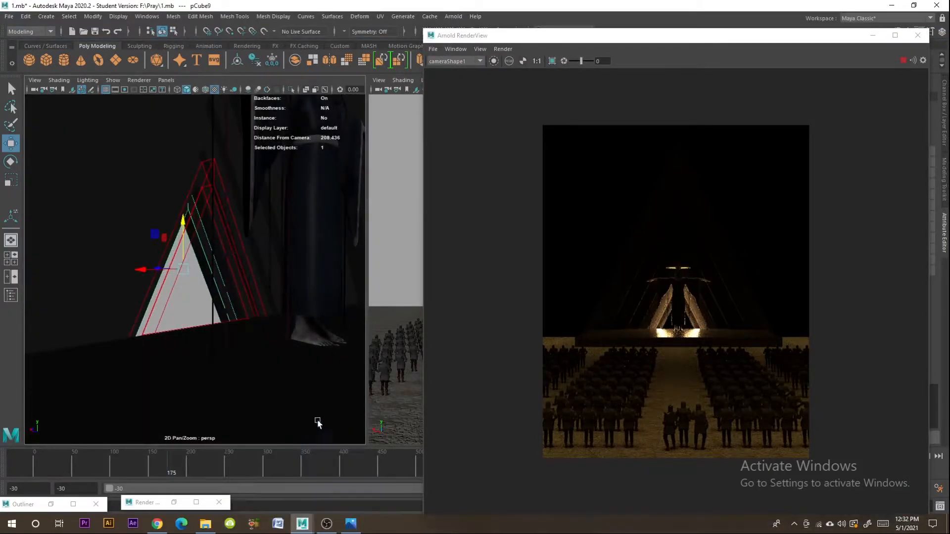
# Step: Set the new Standard Surface material's base weight and specular weight to 0
pyautogui.moveTo(728, 36); pyautogui.dragTo(443, 49)
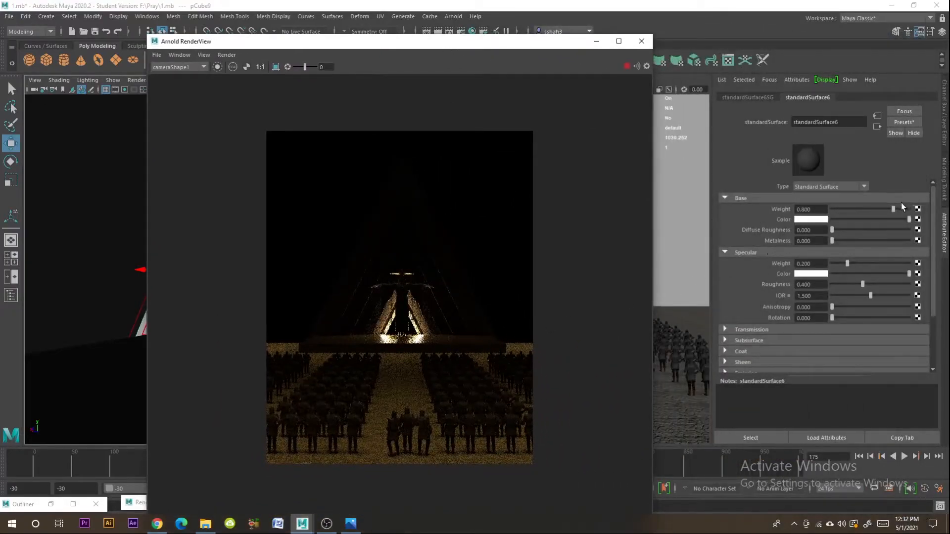
pyautogui.moveTo(894, 209); pyautogui.dragTo(913, 210)
pyautogui.click(918, 219)
pyautogui.click(593, 130)
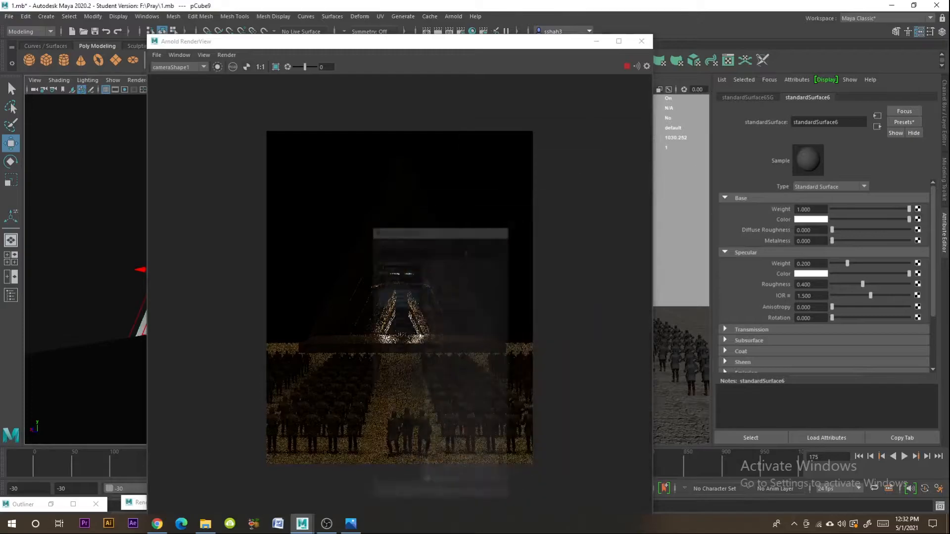
pyautogui.moveTo(855, 208); pyautogui.dragTo(822, 210)
pyautogui.moveTo(848, 264); pyautogui.dragTo(811, 263)
pyautogui.scroll(-3, 804, 277)
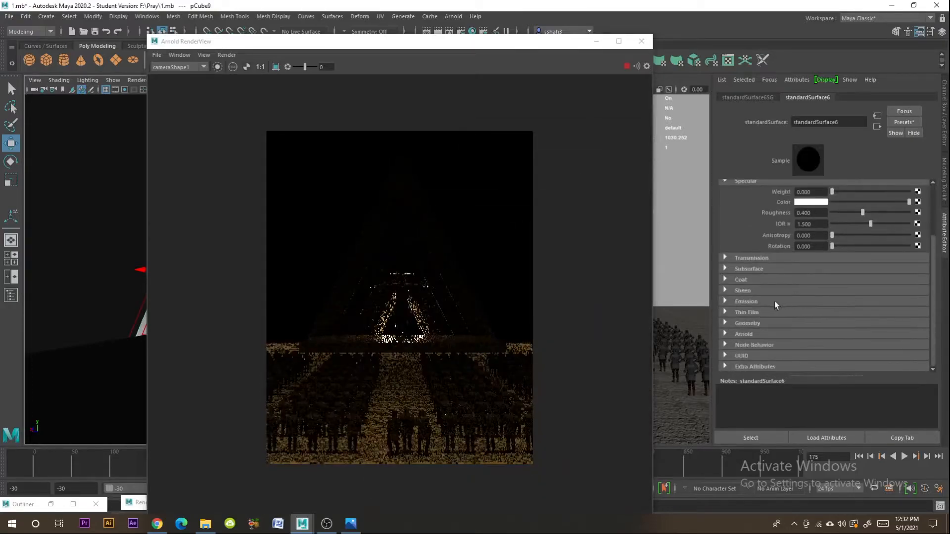
# Step: Give the Standard Surface material a saturated orange emission color and set its emission weight to 2
pyautogui.click(726, 301)
pyautogui.moveTo(834, 312); pyautogui.dragTo(917, 329)
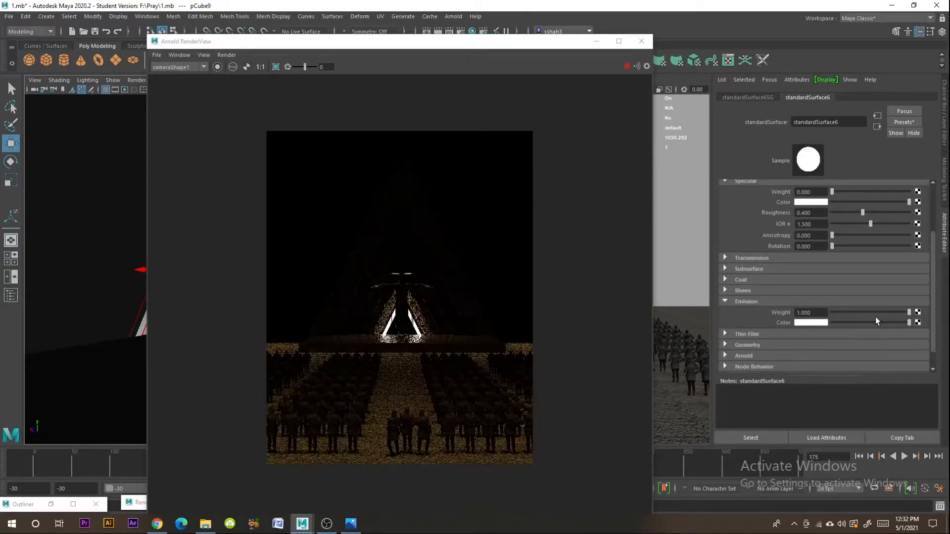
pyautogui.click(917, 323)
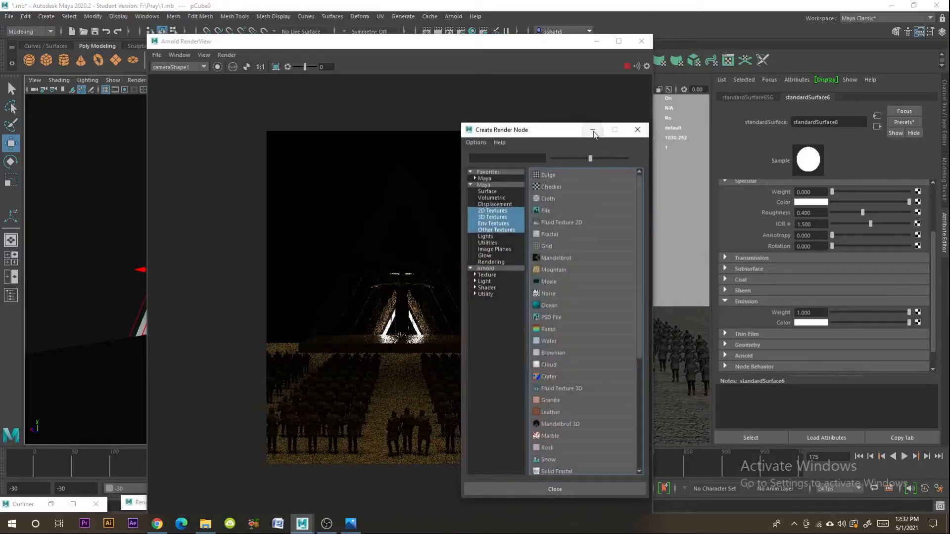
pyautogui.click(593, 132)
pyautogui.click(822, 324)
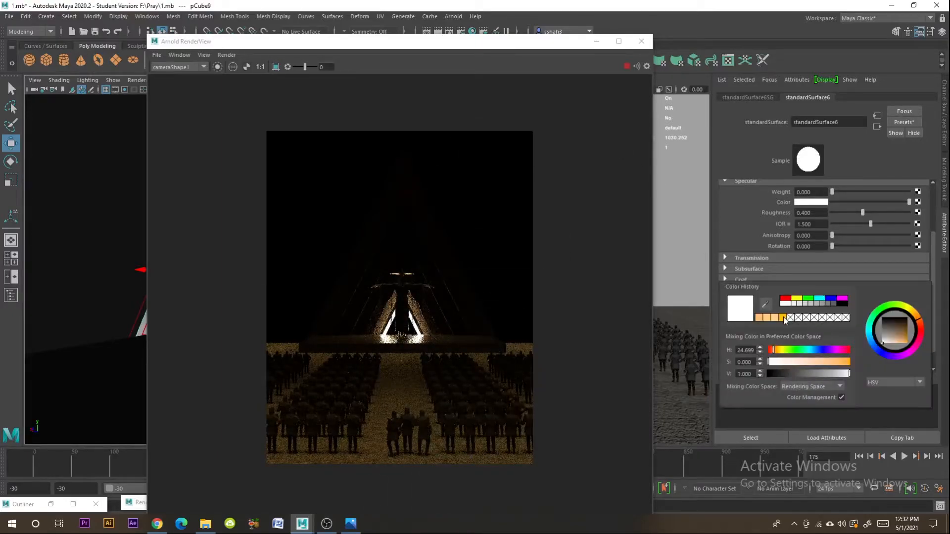
pyautogui.click(758, 318)
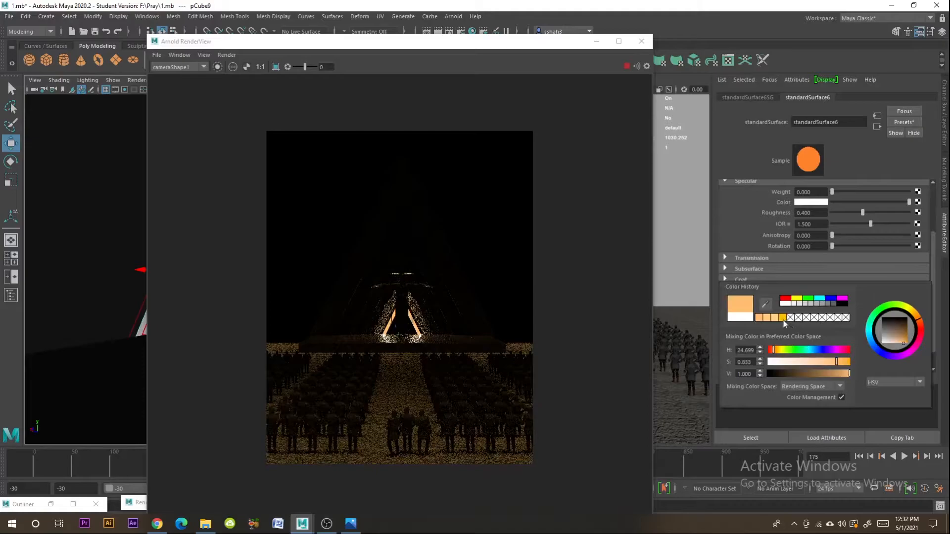
pyautogui.click(783, 318)
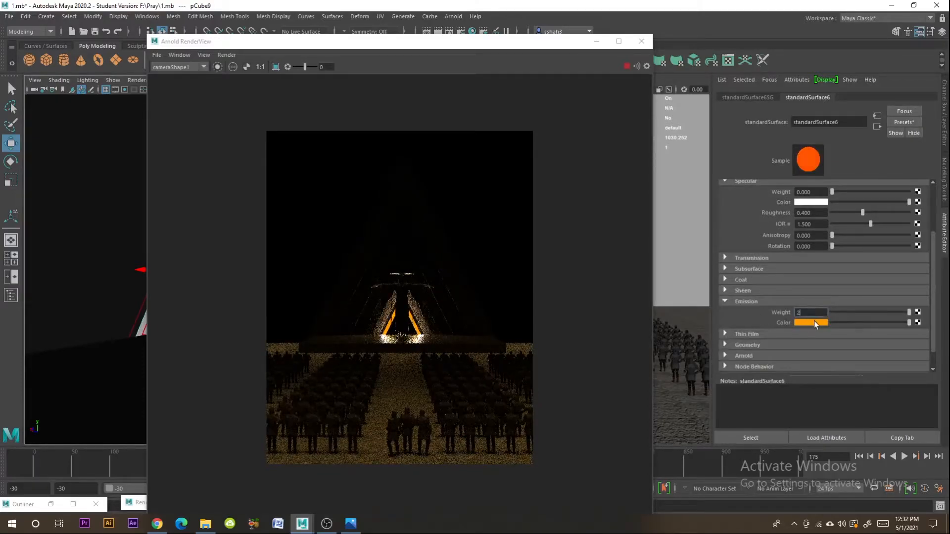
pyautogui.write('2')
pyautogui.press('Return')
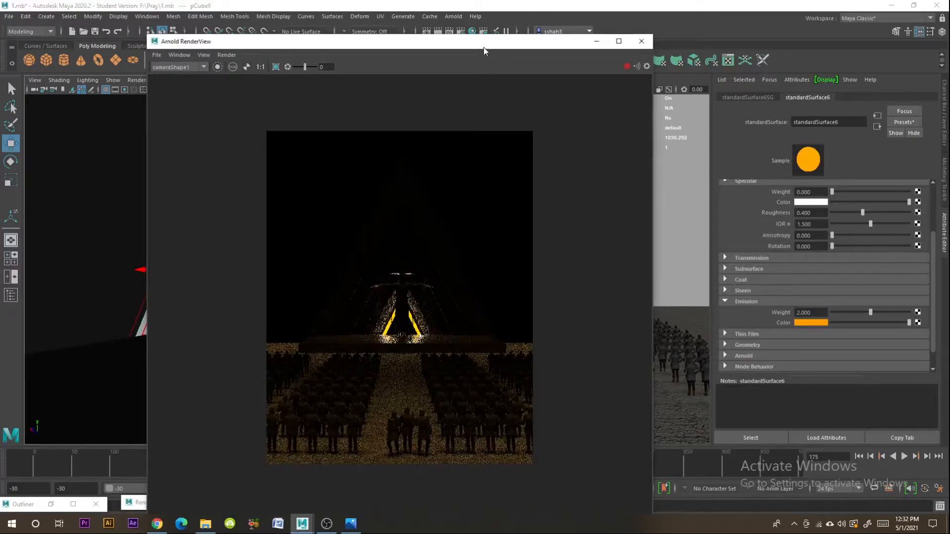
# Step: Create an enlarged duplicate of the glowing triangular frame behind the robed figure and move it back inside the pyramid
pyautogui.moveTo(483, 48); pyautogui.dragTo(685, 38)
pyautogui.scroll(3, 191, 266)
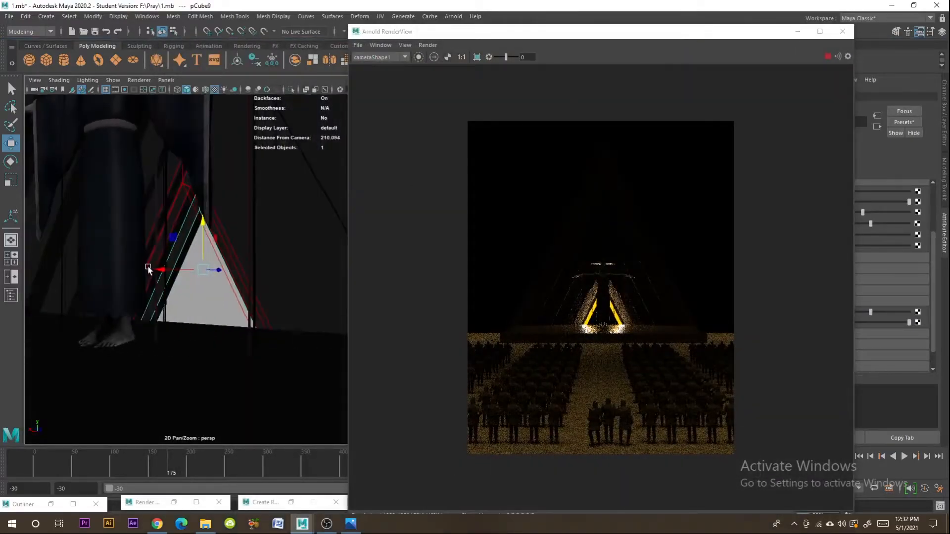
pyautogui.keyDown('alt'); pyautogui.moveTo(148, 269); pyautogui.dragTo(187, 283); pyautogui.keyUp('alt')
pyautogui.click(9, 182)
pyautogui.scroll(-4, 193, 280)
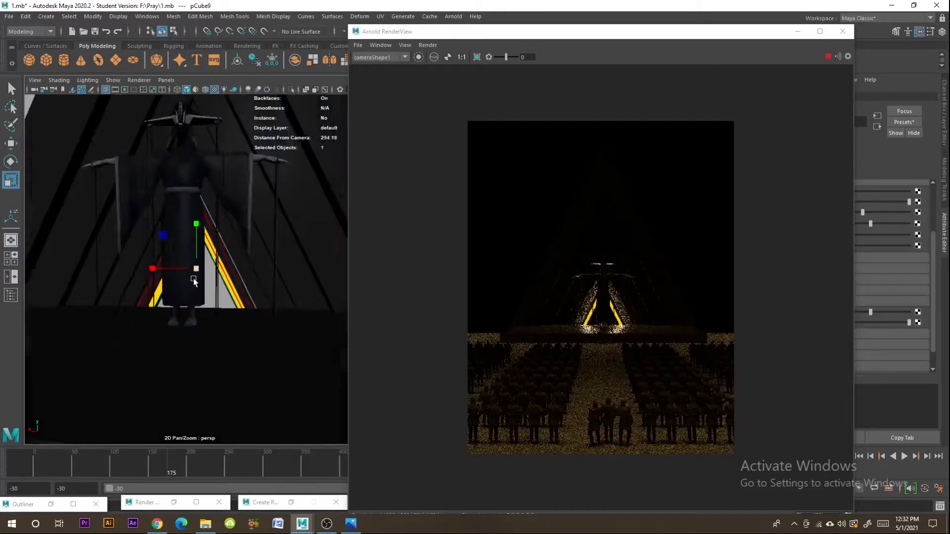
pyautogui.scroll(-4, 194, 281)
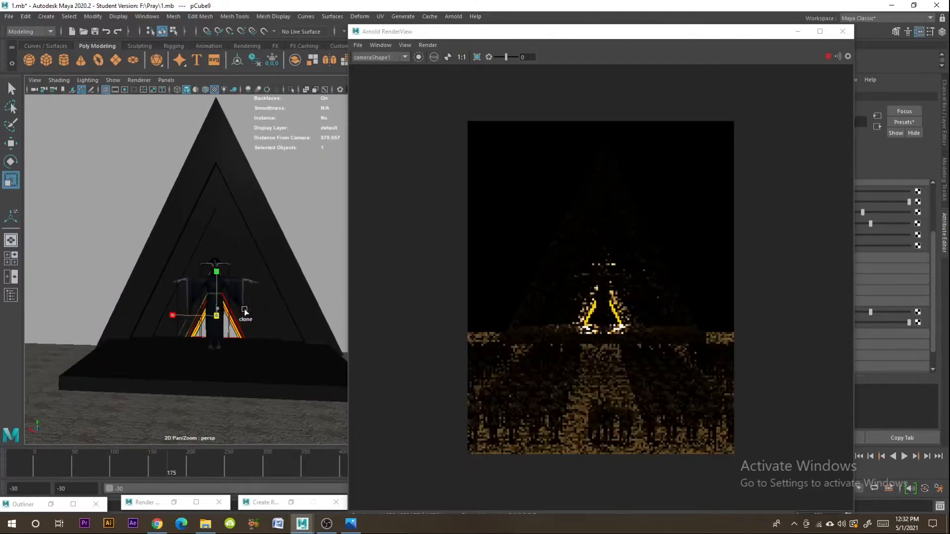
pyautogui.hotkey('ctrl', 'd')
pyautogui.keyDown('alt'); pyautogui.moveTo(217, 347); pyautogui.dragTo(373, 348); pyautogui.keyUp('alt')
pyautogui.press('w')
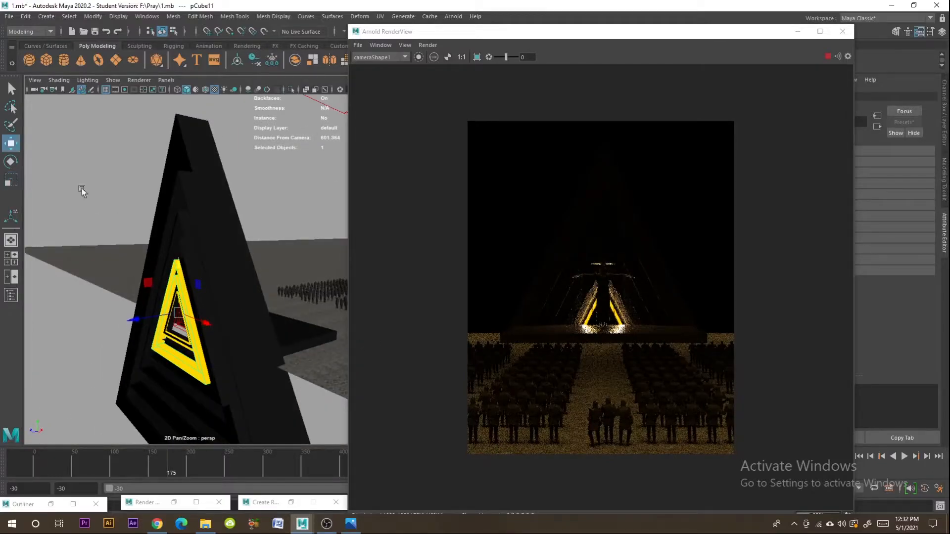
pyautogui.moveTo(154, 318); pyautogui.dragTo(85, 307)
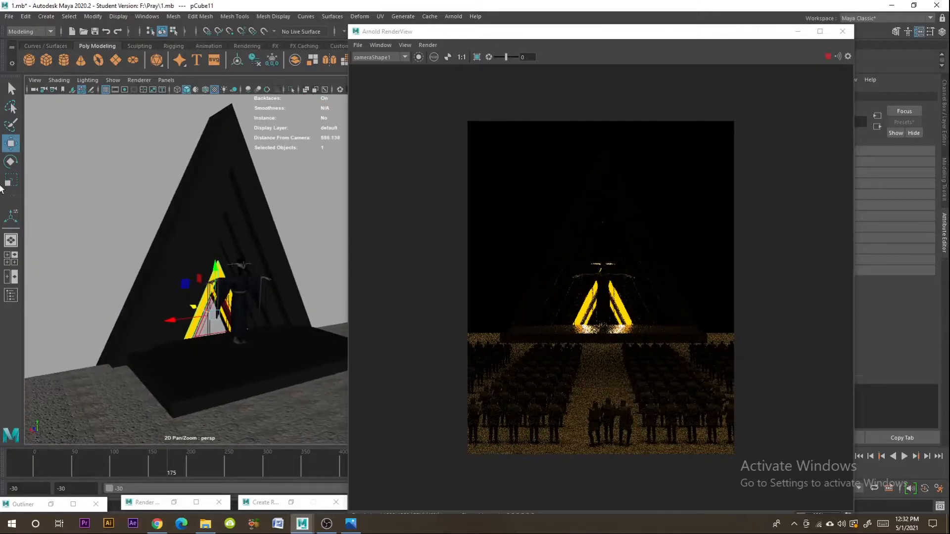
# Step: Create a second, larger copy of the glowing triangle and shift it deeper into the pyramid behind the first copy
pyautogui.click(10, 180)
pyautogui.keyDown('shift'); pyautogui.moveTo(216, 316); pyautogui.dragTo(228, 322); pyautogui.keyUp('shift')
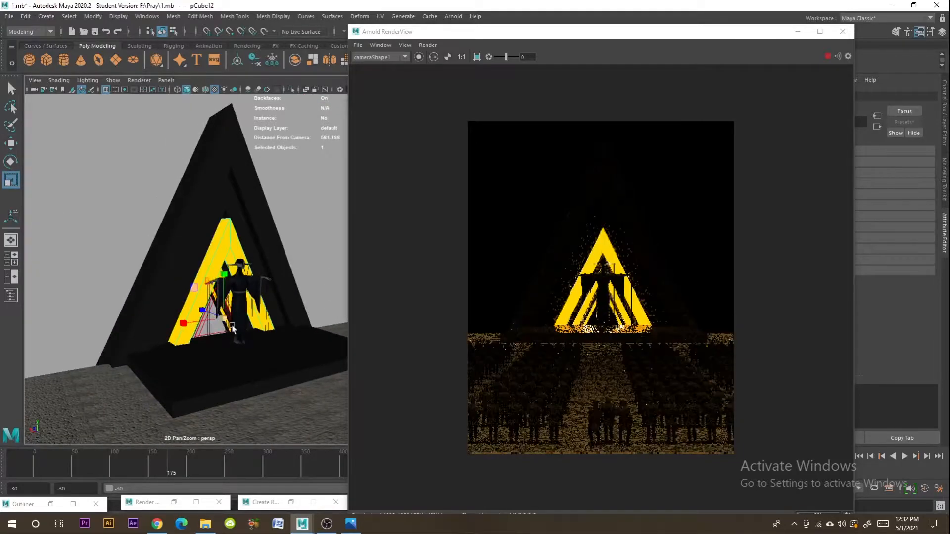
pyautogui.moveTo(169, 336)
pyautogui.keyDown('alt'); pyautogui.mouseDown()
pyautogui.moveTo(222, 338)
pyautogui.moveTo(180, 310)
pyautogui.mouseUp(); pyautogui.keyUp('alt')
pyautogui.click(10, 143)
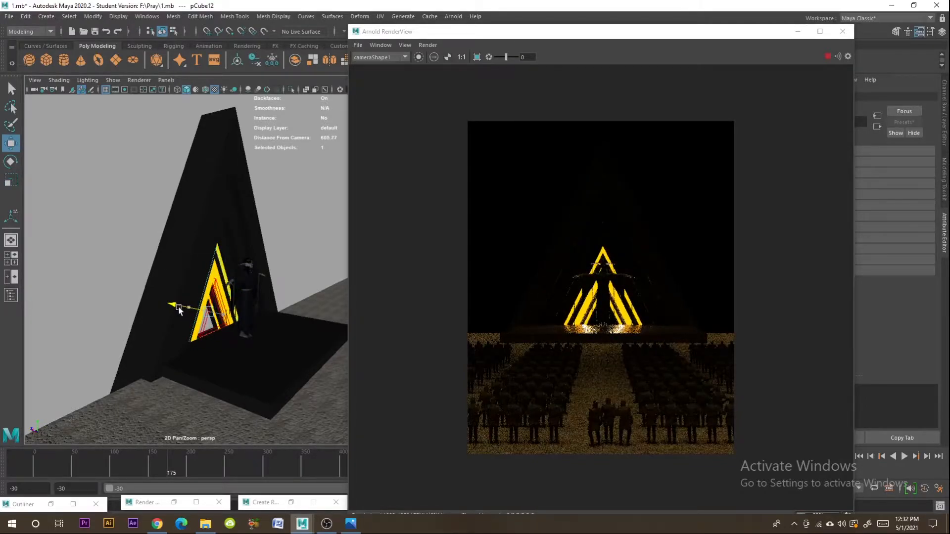
pyautogui.click(303, 259)
# Step: Check the pyramid reference image and set the spread of the front area light, aiAreaLight1, to 1
pyautogui.keyDown('alt'); pyautogui.moveTo(306, 268); pyautogui.dragTo(248, 239); pyautogui.keyUp('alt')
pyautogui.scroll(-6, 295, 303)
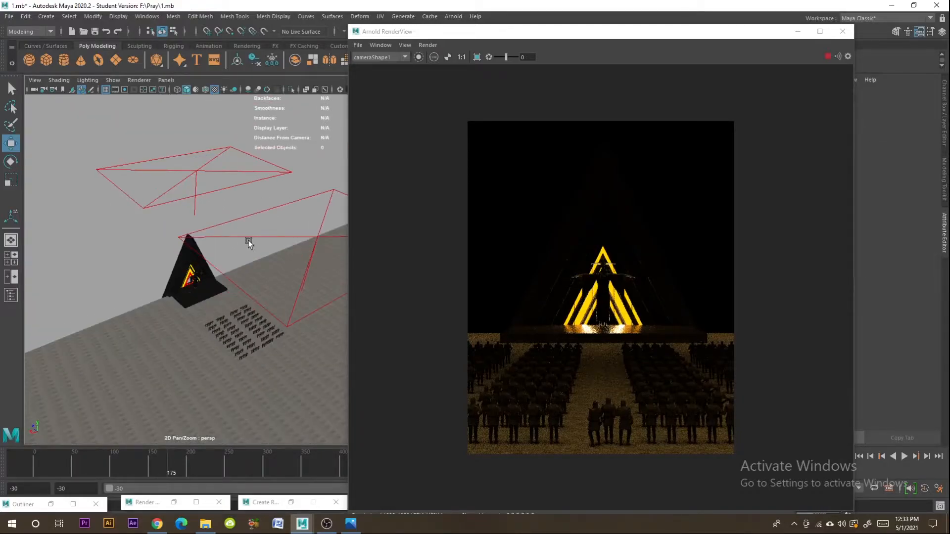
pyautogui.click(252, 237)
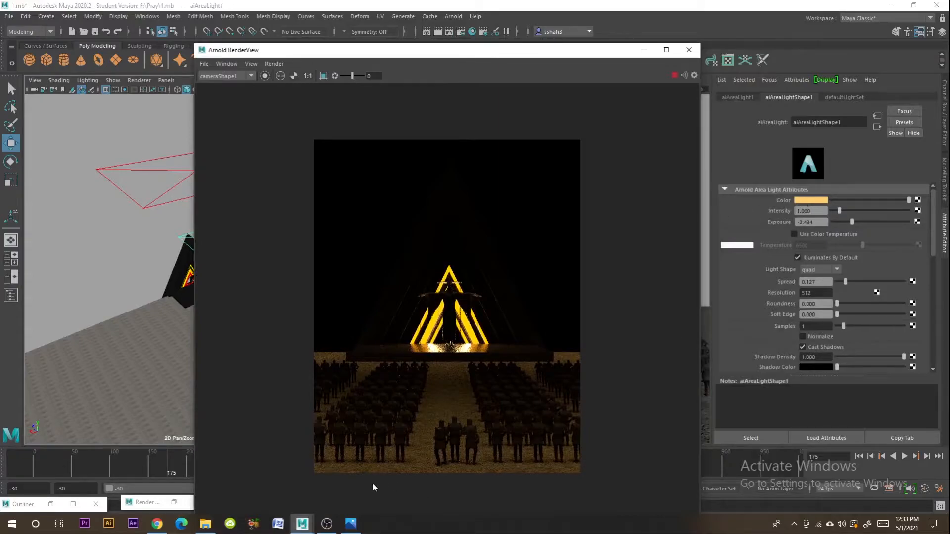
pyautogui.click(358, 529)
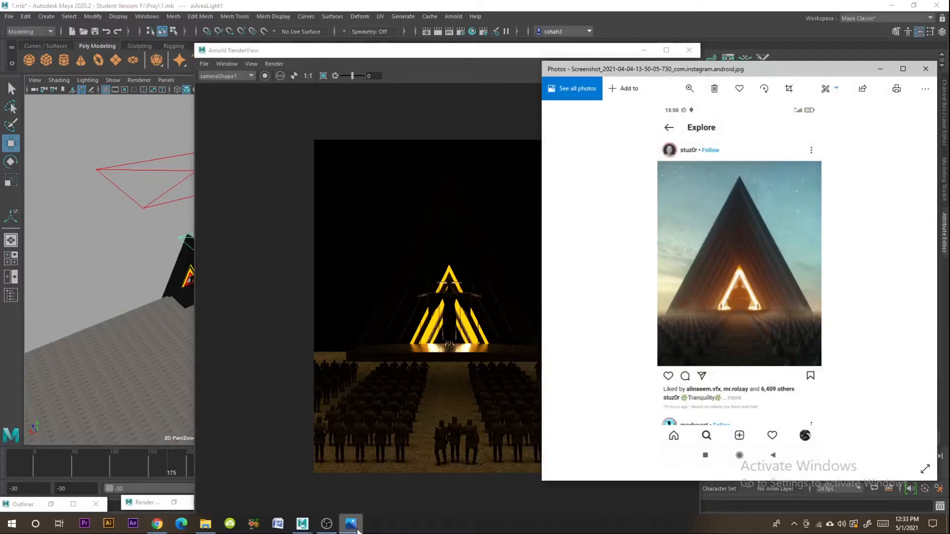
pyautogui.click(357, 528)
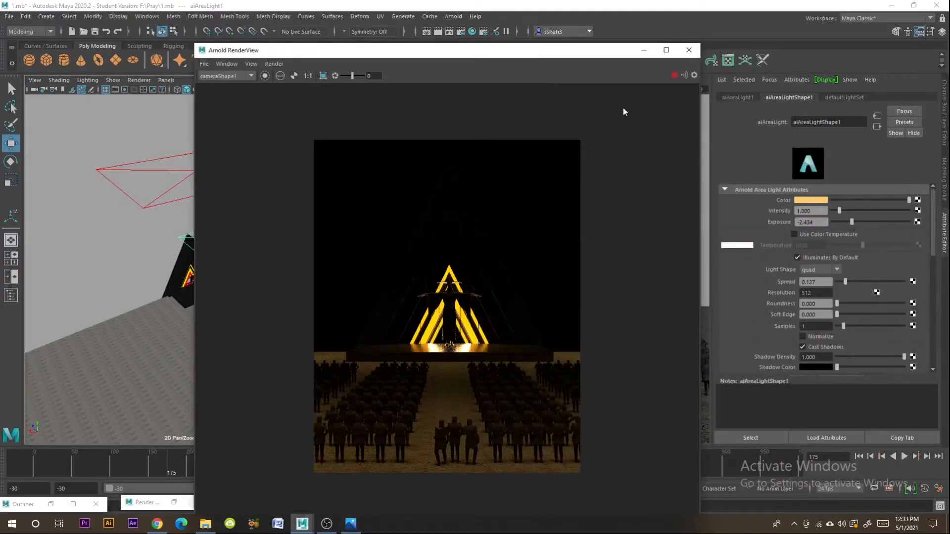
pyautogui.moveTo(844, 282); pyautogui.dragTo(905, 282)
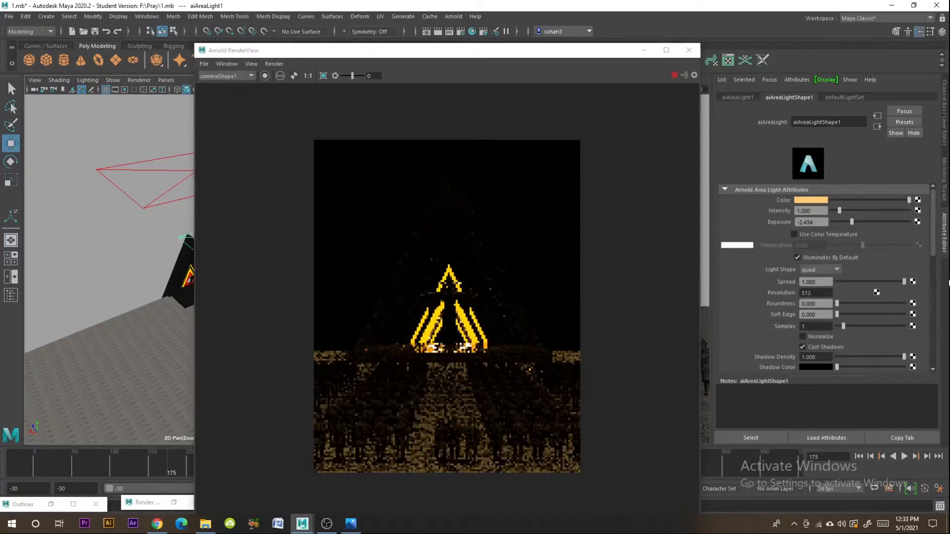
# Step: Shift the front area light slightly farther away from the pyramid
pyautogui.moveTo(498, 51); pyautogui.dragTo(737, 52)
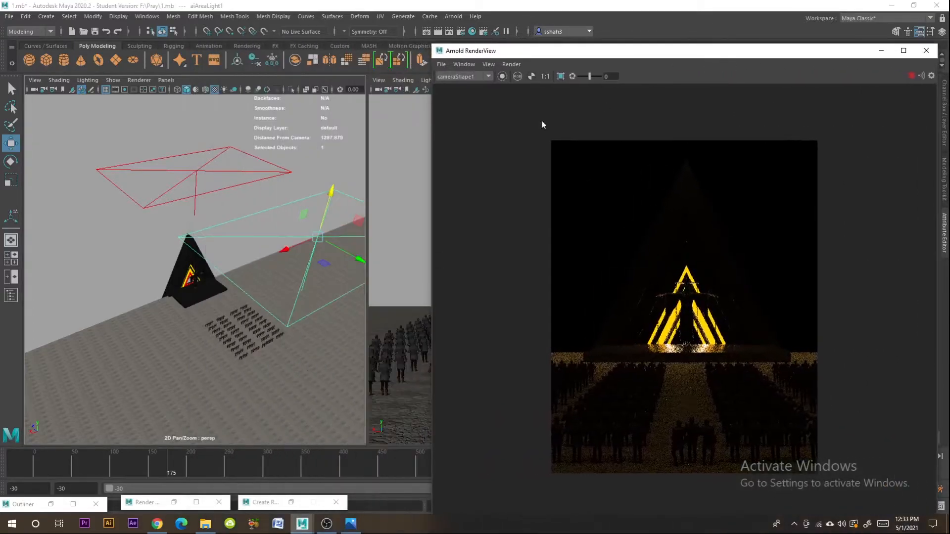
pyautogui.keyDown('alt'); pyautogui.moveTo(208, 238); pyautogui.dragTo(269, 270); pyautogui.keyUp('alt')
pyautogui.keyDown('alt'); pyautogui.moveTo(269, 271); pyautogui.dragTo(183, 255, button='middle'); pyautogui.keyUp('alt')
pyautogui.moveTo(270, 193)
pyautogui.mouseDown()
pyautogui.moveTo(208, 198)
pyautogui.moveTo(276, 193)
pyautogui.mouseUp()
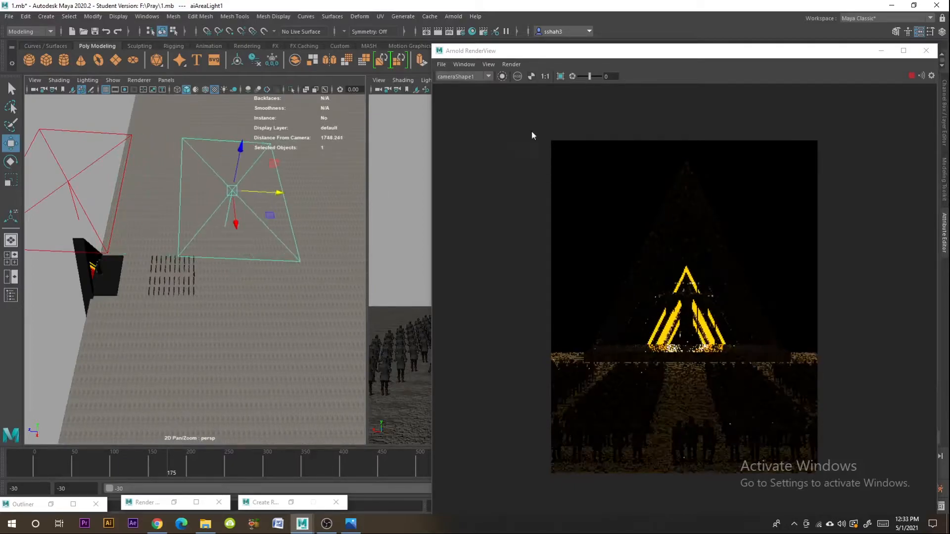
# Step: Try lowering the second area light, moving it forward between the pyramid and the army, and setting its spread to 1
pyautogui.click(62, 185)
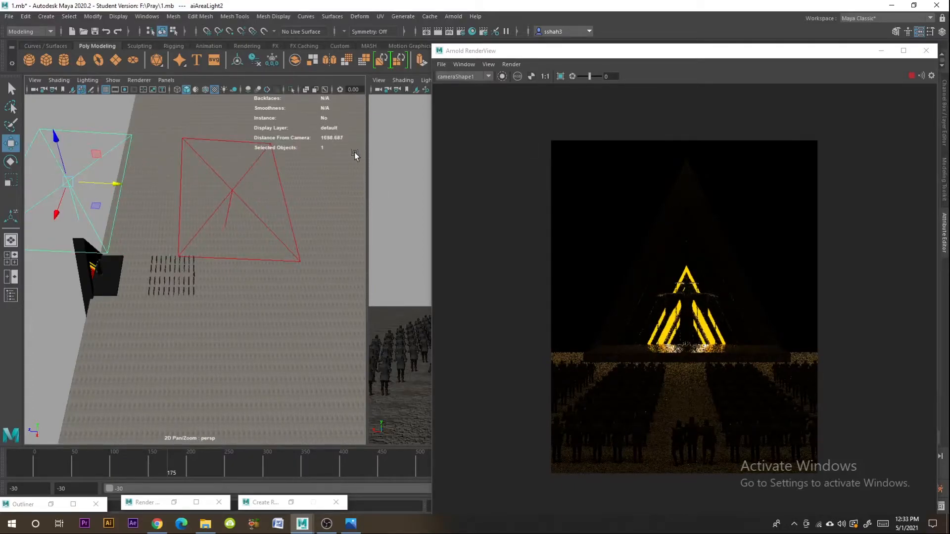
pyautogui.moveTo(63, 136); pyautogui.dragTo(62, 217)
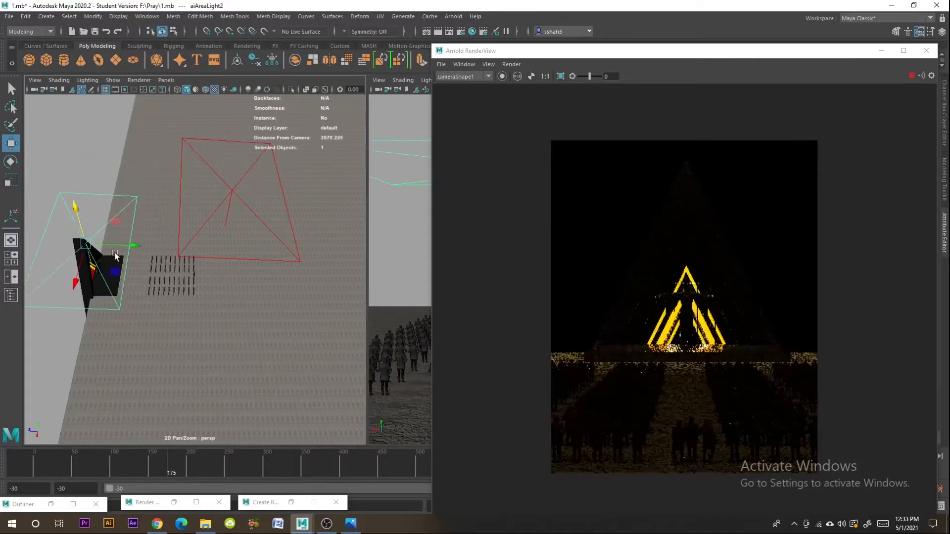
pyautogui.moveTo(139, 245); pyautogui.dragTo(175, 246)
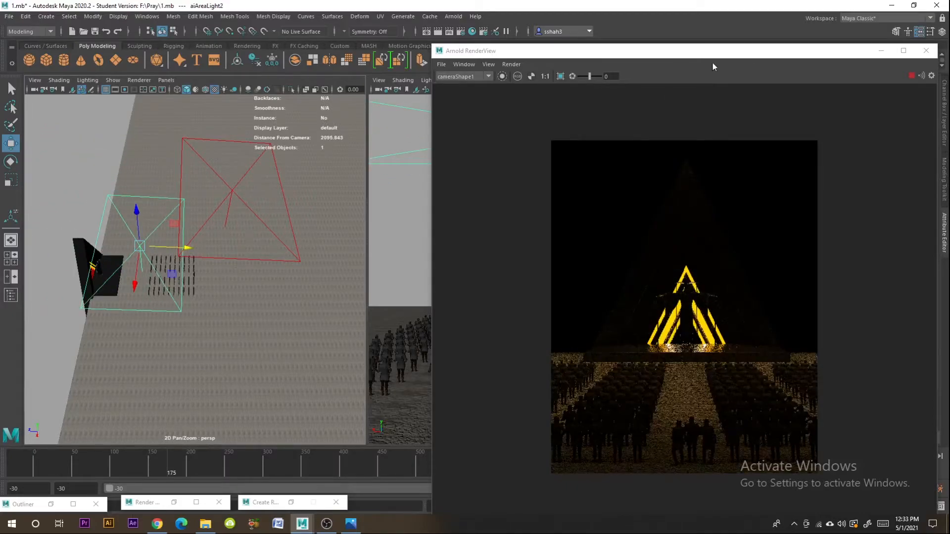
pyautogui.moveTo(712, 59); pyautogui.dragTo(497, 61)
pyautogui.moveTo(843, 282); pyautogui.dragTo(915, 282)
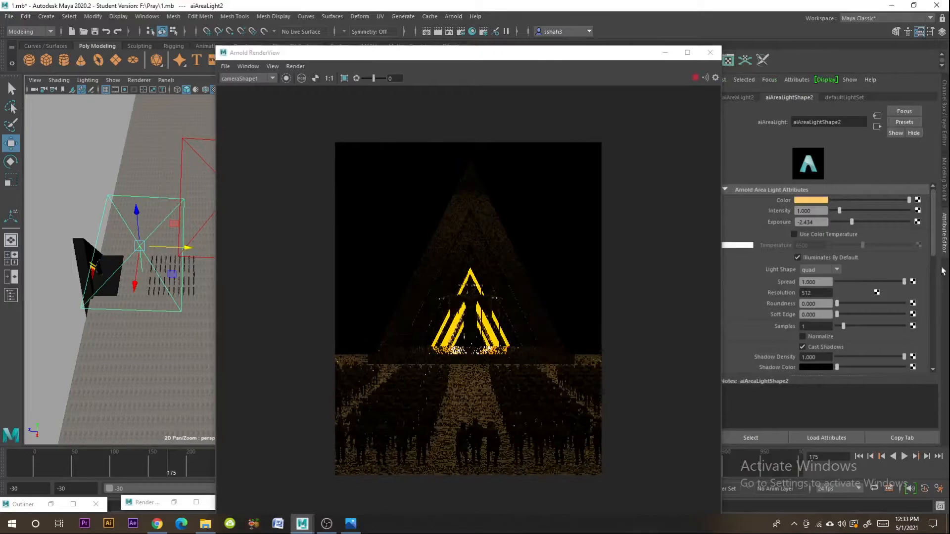
# Step: Delete the second area light and raise the exposure of the front area light to about 0.329
pyautogui.click(184, 191)
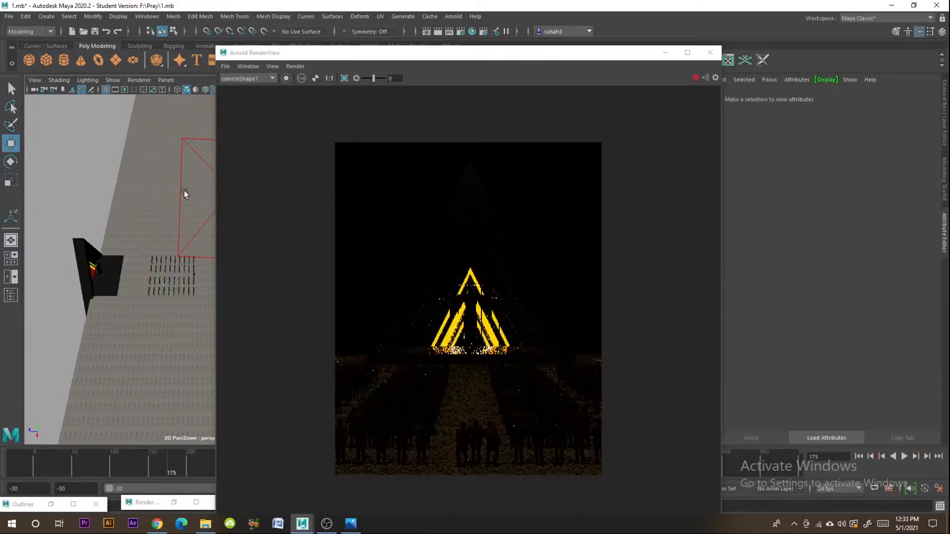
pyautogui.click(183, 193)
pyautogui.moveTo(852, 222); pyautogui.dragTo(873, 226)
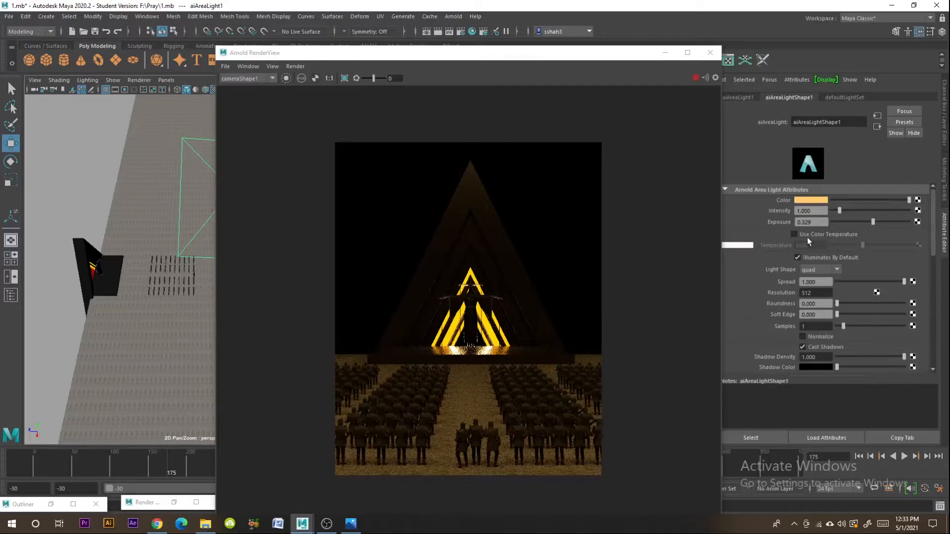
# Step: Reduce the front area light's color saturation to about 0.6 and move the light farther from the pyramid
pyautogui.click(811, 200)
pyautogui.moveTo(819, 277); pyautogui.dragTo(811, 278)
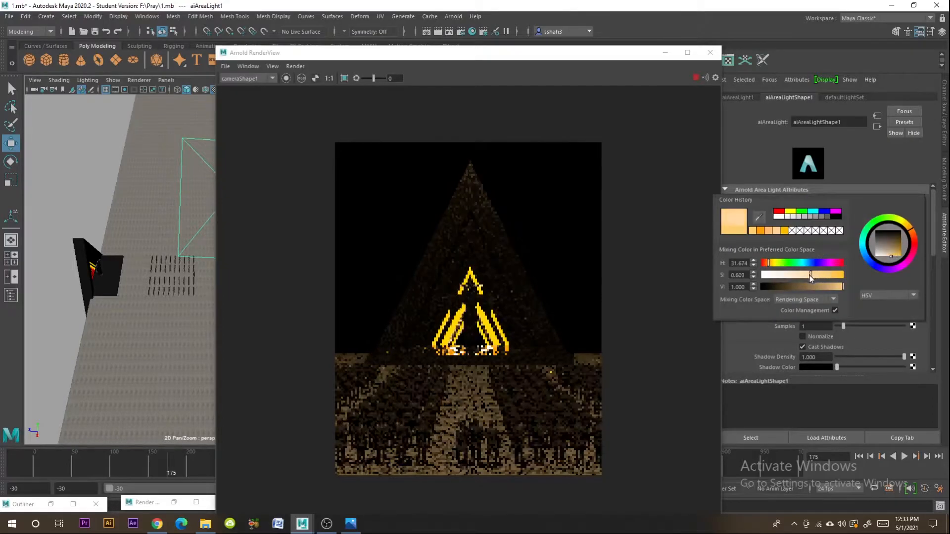
pyautogui.moveTo(549, 52); pyautogui.dragTo(606, 53)
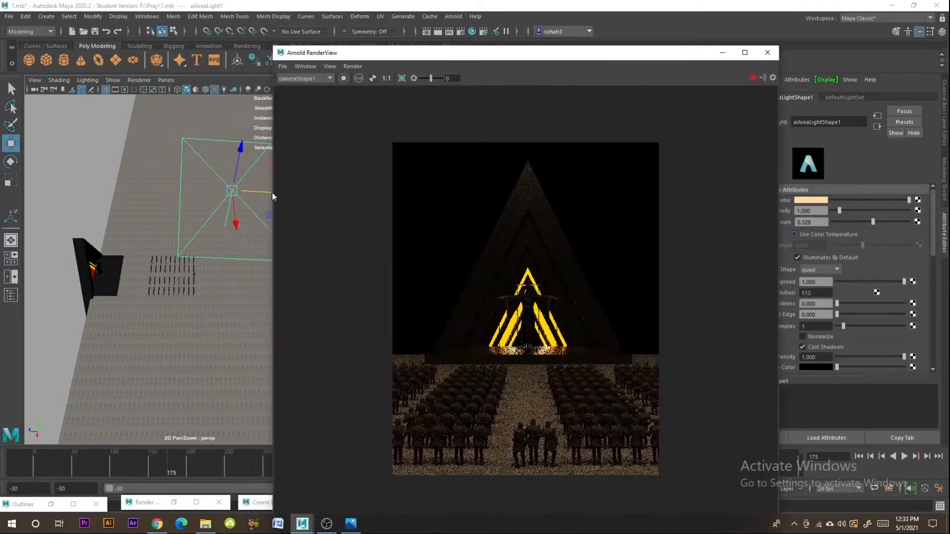
pyautogui.moveTo(261, 199); pyautogui.dragTo(327, 194)
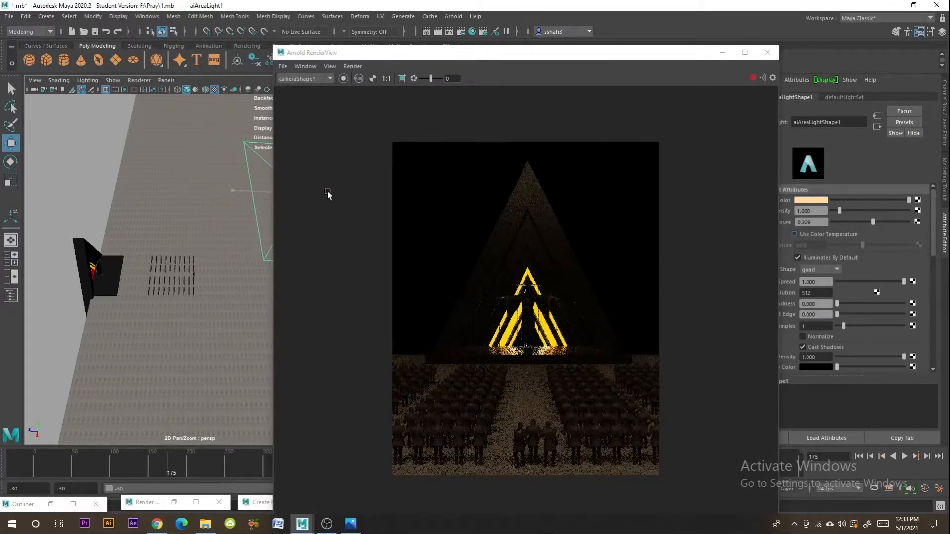
# Step: Reposition the area light off to the side of the army and rotate it to light the scene at an angle
pyautogui.keyDown('alt'); pyautogui.moveTo(154, 255); pyautogui.dragTo(155, 281); pyautogui.keyUp('alt')
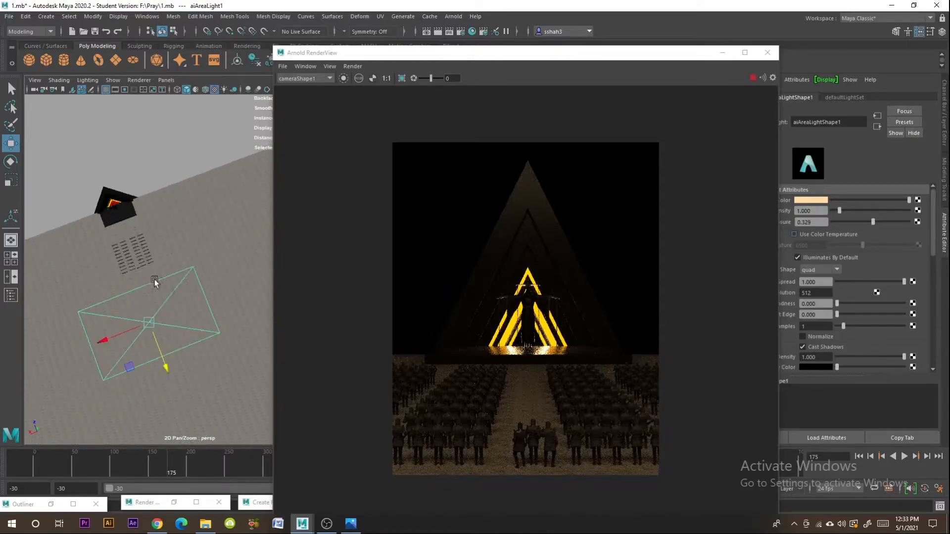
pyautogui.click(11, 162)
pyautogui.moveTo(154, 359); pyautogui.dragTo(191, 331)
pyautogui.press('w')
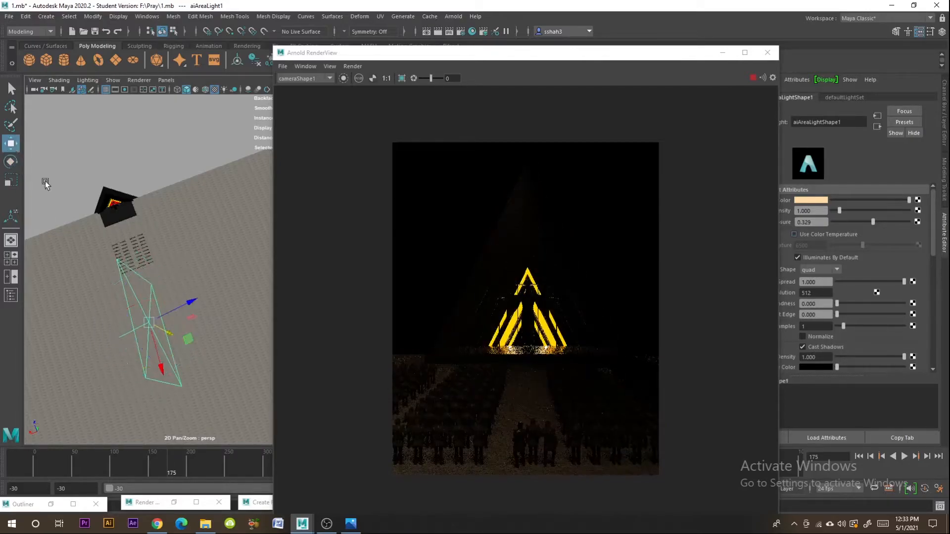
pyautogui.moveTo(162, 359); pyautogui.dragTo(22, 139)
pyautogui.click(11, 162)
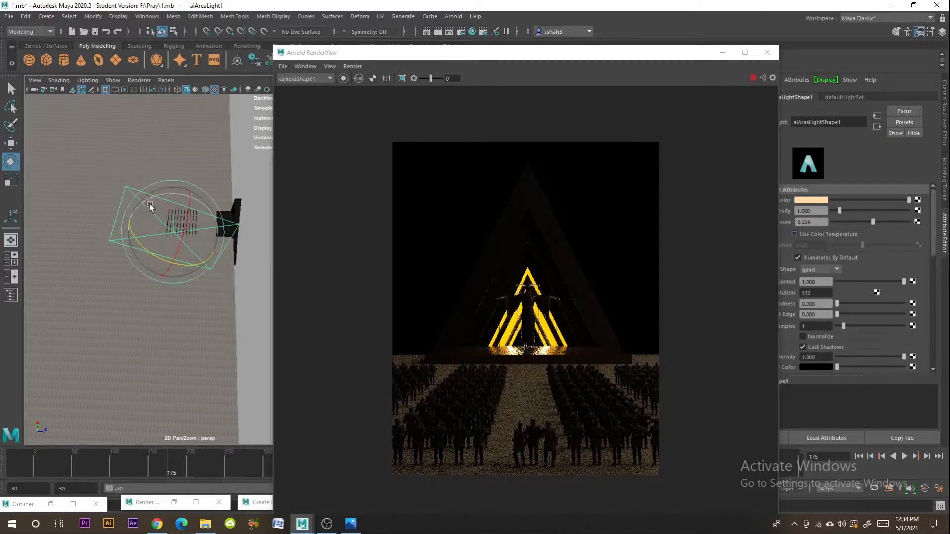
pyautogui.moveTo(150, 204); pyautogui.dragTo(188, 249)
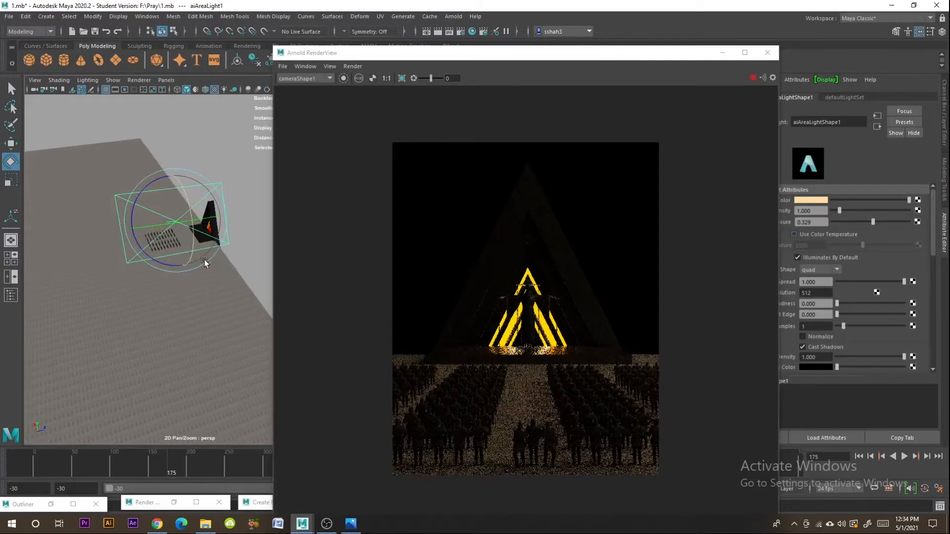
# Step: Set the coat weight of the ground plane's aiStandardSurface5 material to 1
pyautogui.scroll(5, 179, 257)
pyautogui.keyDown('alt'); pyautogui.moveTo(124, 282); pyautogui.dragTo(190, 323, button='middle'); pyautogui.keyUp('alt')
pyautogui.keyDown('alt'); pyautogui.moveTo(190, 322); pyautogui.dragTo(224, 300); pyautogui.keyUp('alt')
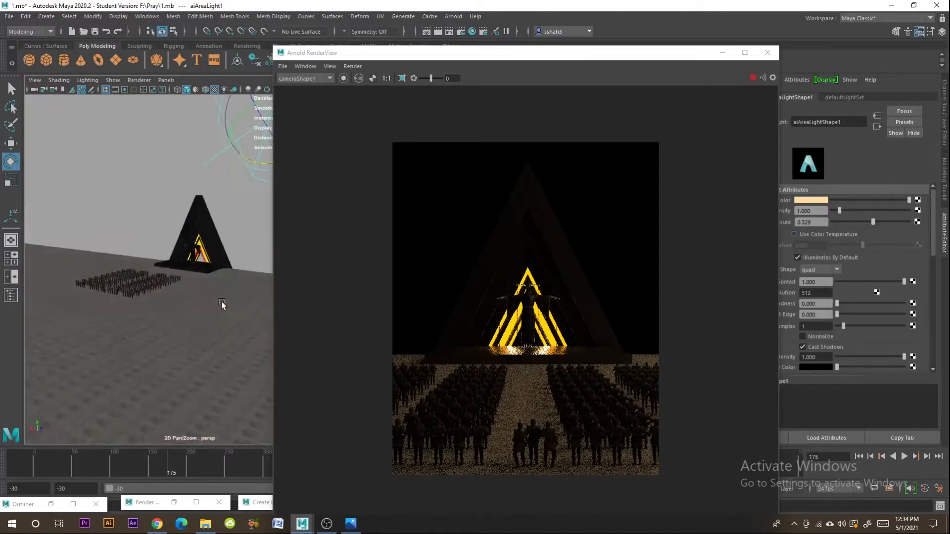
pyautogui.click(172, 347)
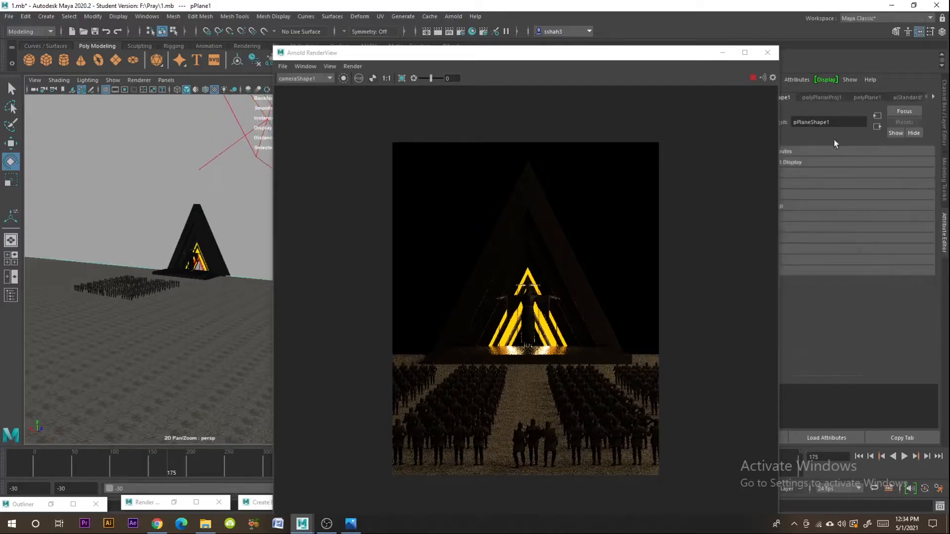
pyautogui.moveTo(591, 57); pyautogui.dragTo(532, 57)
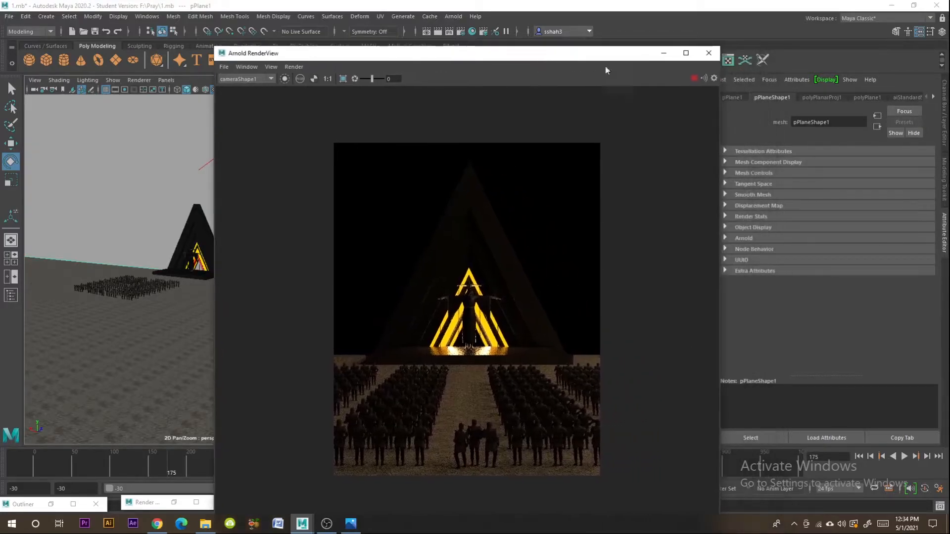
pyautogui.click(904, 96)
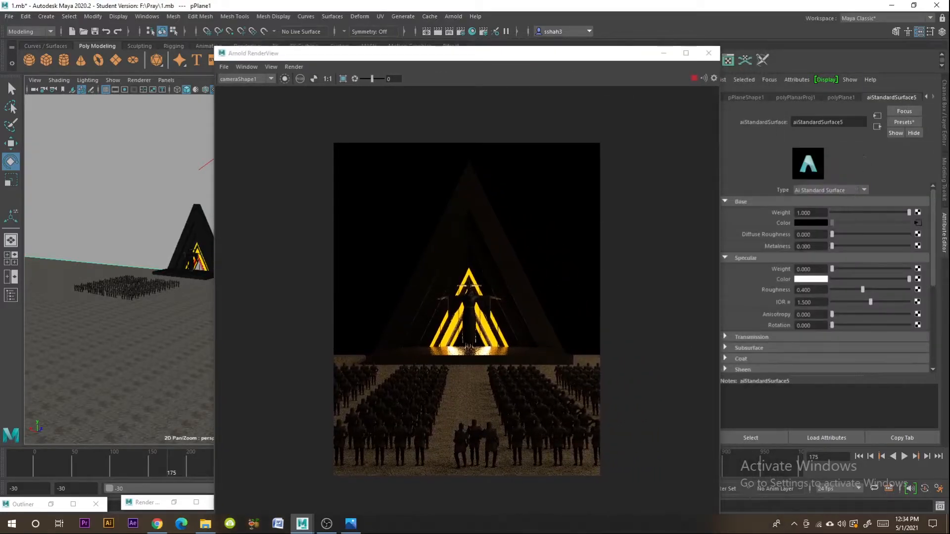
pyautogui.scroll(-3, 774, 301)
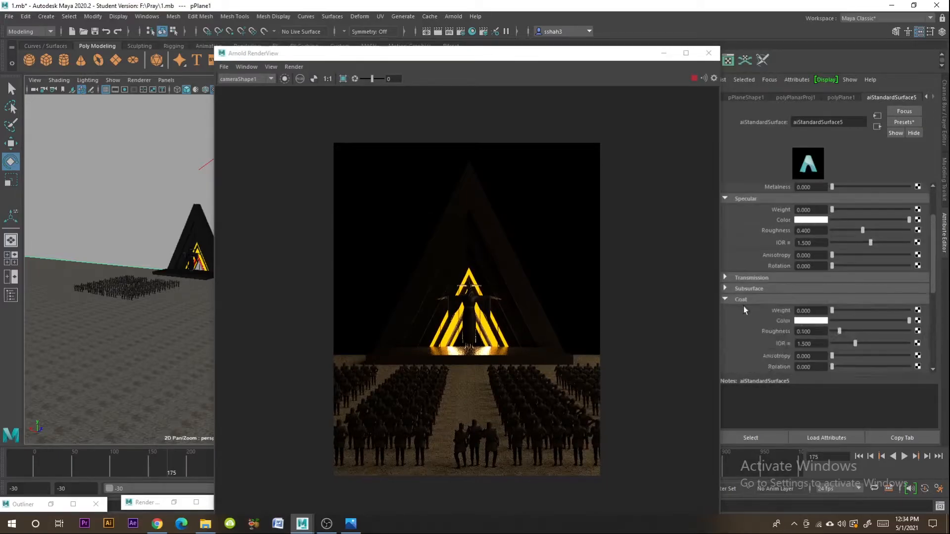
pyautogui.click(726, 299)
pyautogui.moveTo(842, 311); pyautogui.dragTo(946, 313)
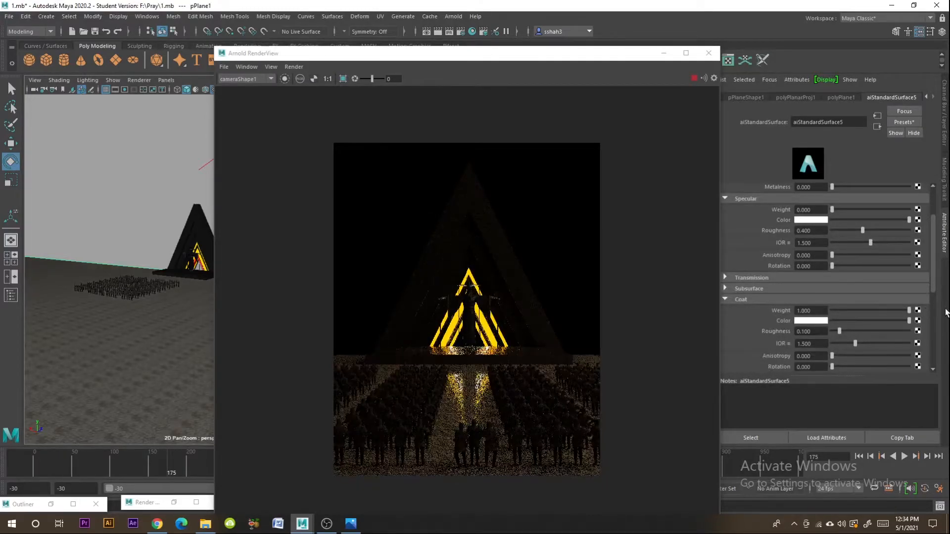
# Step: Give the ground material's coat a brownish-orange color, set its coat roughness to 1, and brighten the color slightly
pyautogui.click(816, 320)
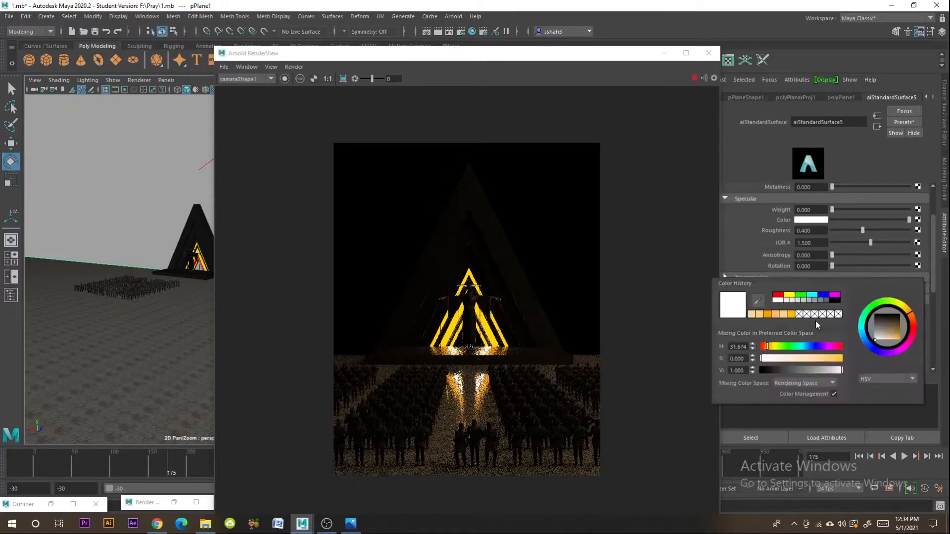
pyautogui.moveTo(890, 327); pyautogui.dragTo(913, 331)
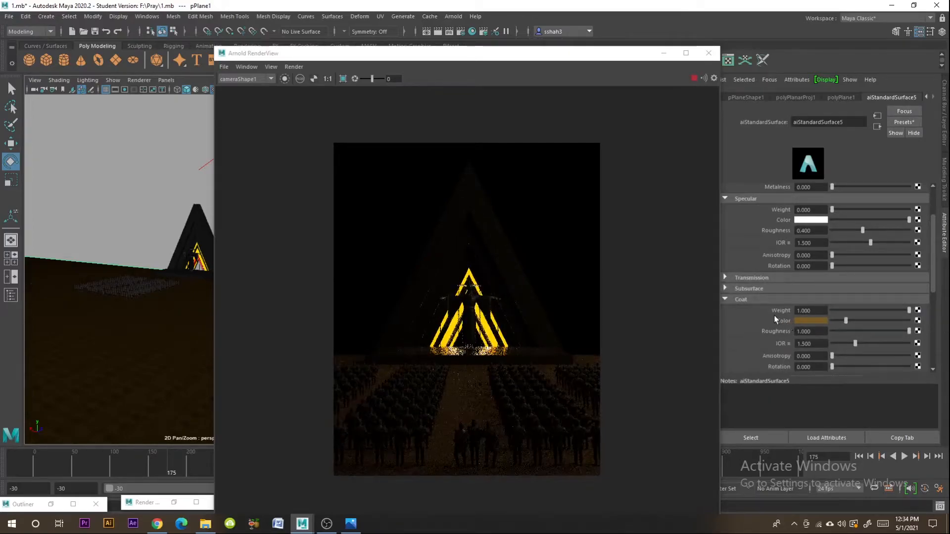
pyautogui.moveTo(845, 321); pyautogui.dragTo(858, 322)
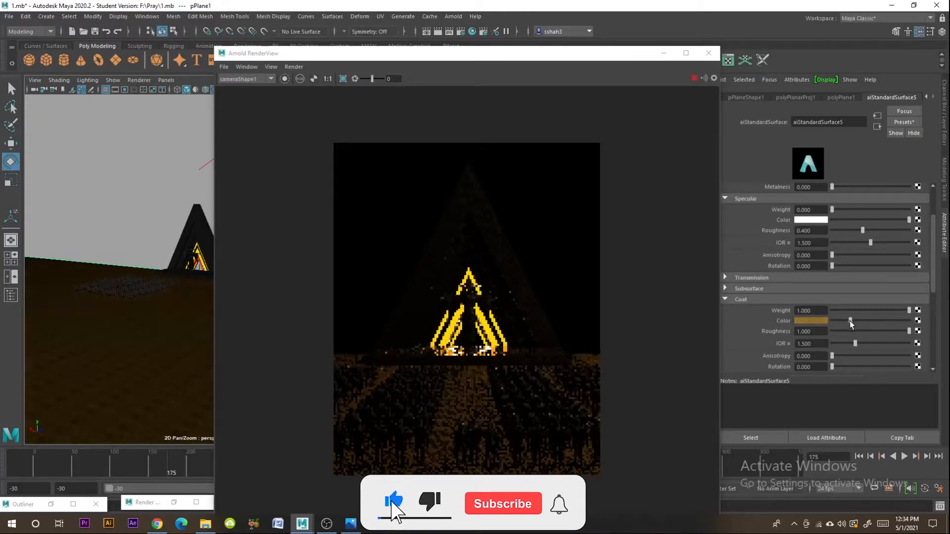
# Step: Reduce the specular weight of the robed figure's material to about 0.076
pyautogui.moveTo(528, 61)
pyautogui.mouseDown()
pyautogui.moveTo(689, 65)
pyautogui.moveTo(522, 66)
pyautogui.mouseUp()
pyautogui.click(191, 267)
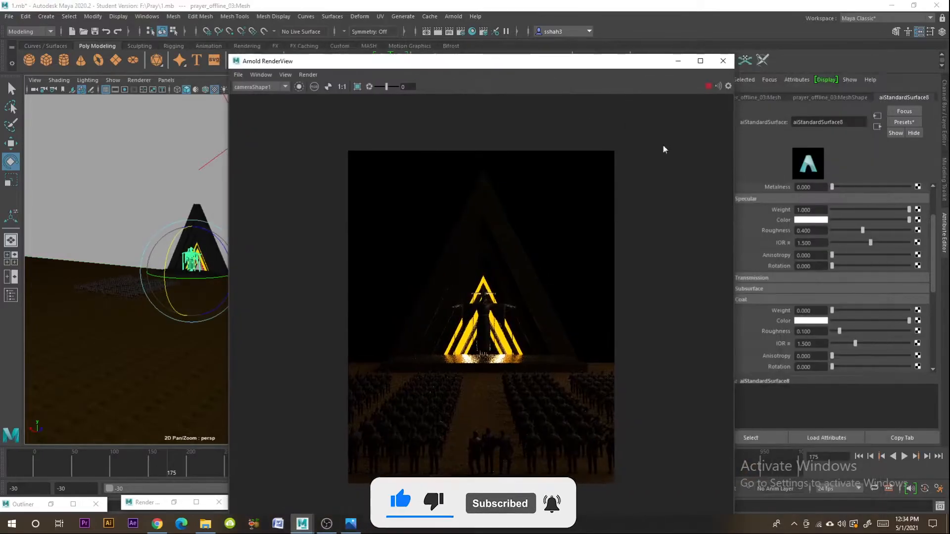
pyautogui.scroll(3, 832, 231)
pyautogui.click(837, 270)
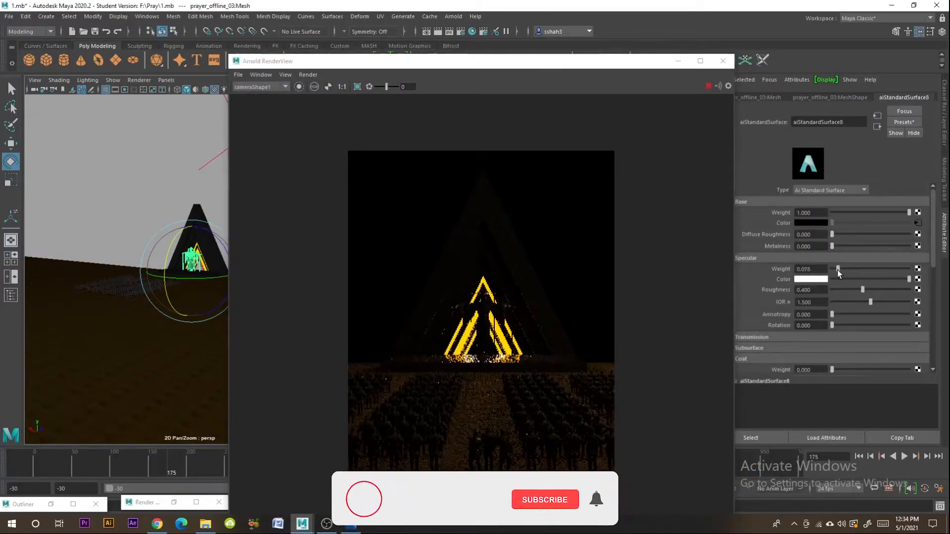
# Step: Select the platform slab under the robed figure and set its material's metalness to 0
pyautogui.keyDown('alt'); pyautogui.moveTo(191, 211); pyautogui.dragTo(200, 257, button='middle'); pyautogui.keyUp('alt')
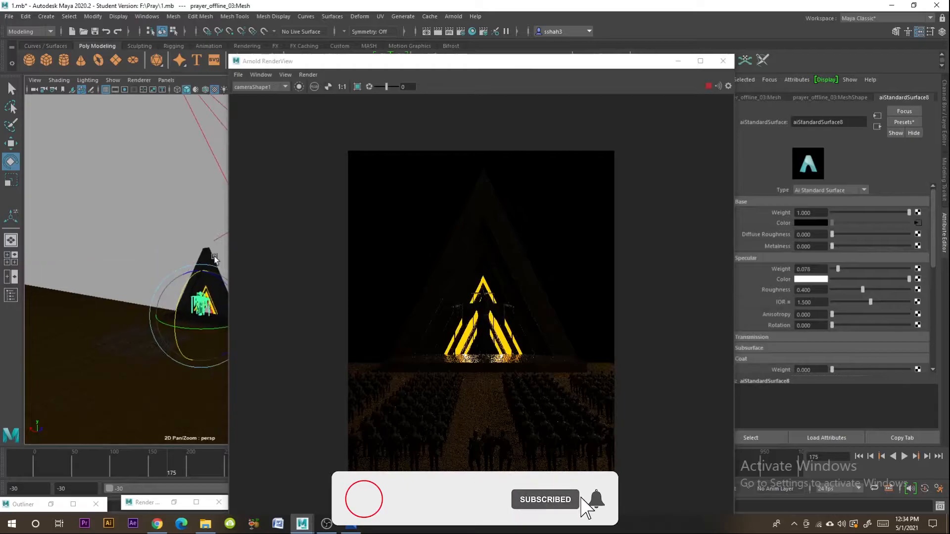
pyautogui.keyDown('alt'); pyautogui.moveTo(200, 271); pyautogui.dragTo(54, 295); pyautogui.keyUp('alt')
pyautogui.moveTo(543, 61); pyautogui.dragTo(759, 34)
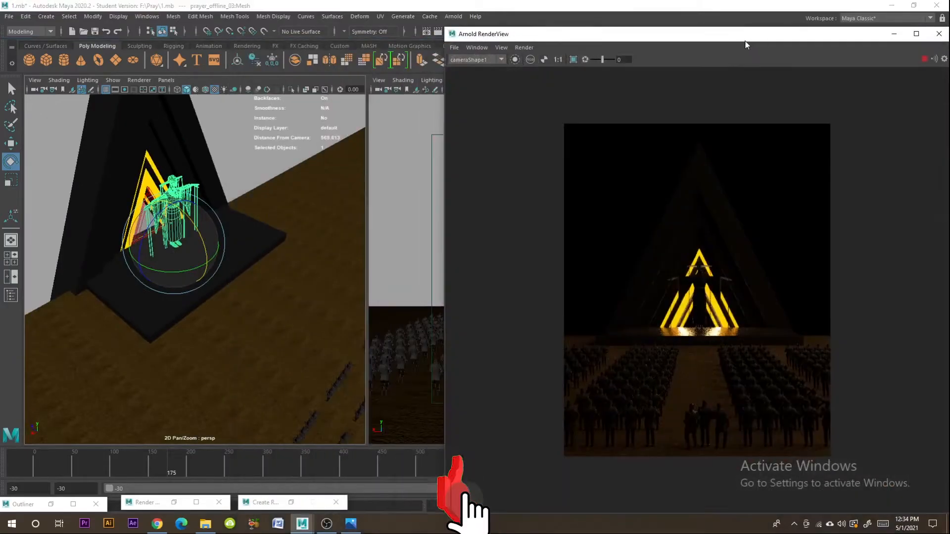
pyautogui.keyDown('alt'); pyautogui.moveTo(288, 220); pyautogui.dragTo(256, 244); pyautogui.keyUp('alt')
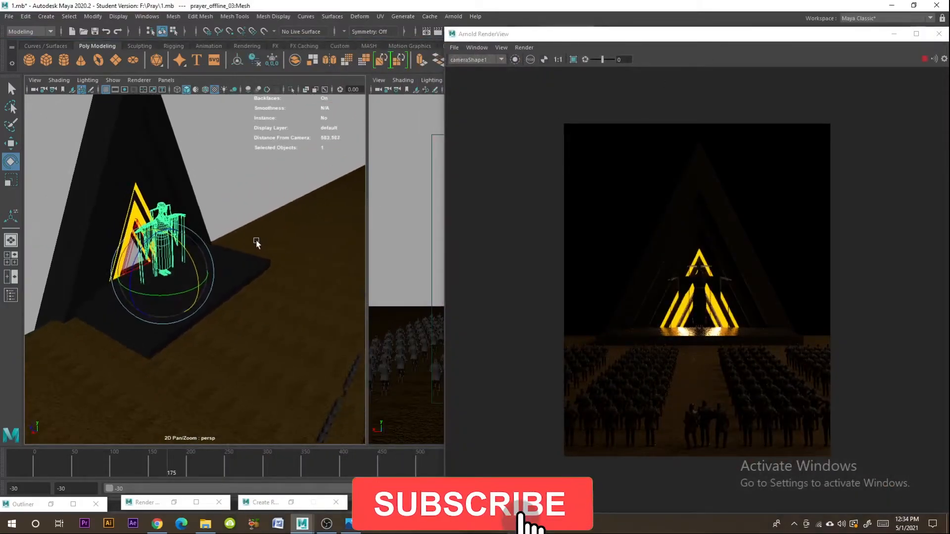
pyautogui.click(258, 271)
pyautogui.moveTo(799, 40); pyautogui.dragTo(476, 91)
pyautogui.moveTo(849, 246); pyautogui.dragTo(823, 248)
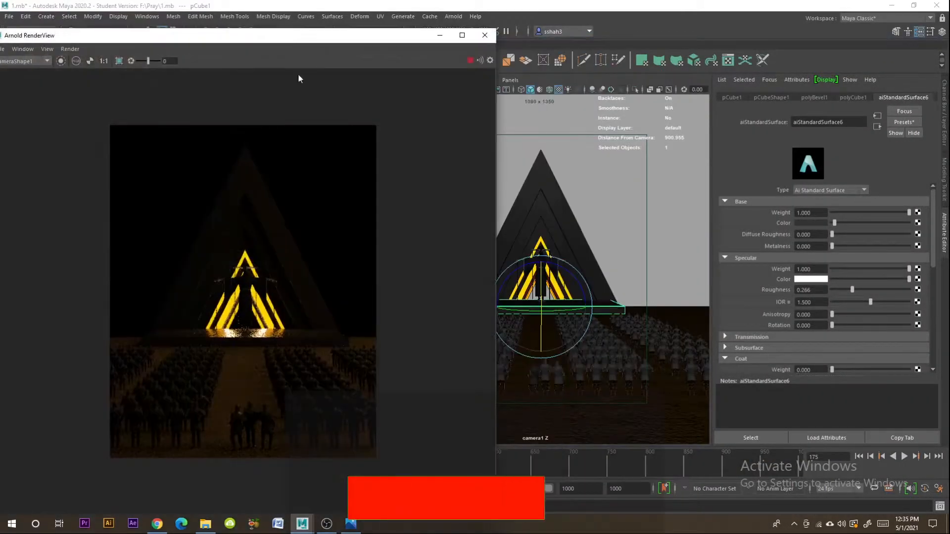
# Step: Check the reference image, then move the whole pyramid group back from the robed figure and scale it up
pyautogui.click(352, 527)
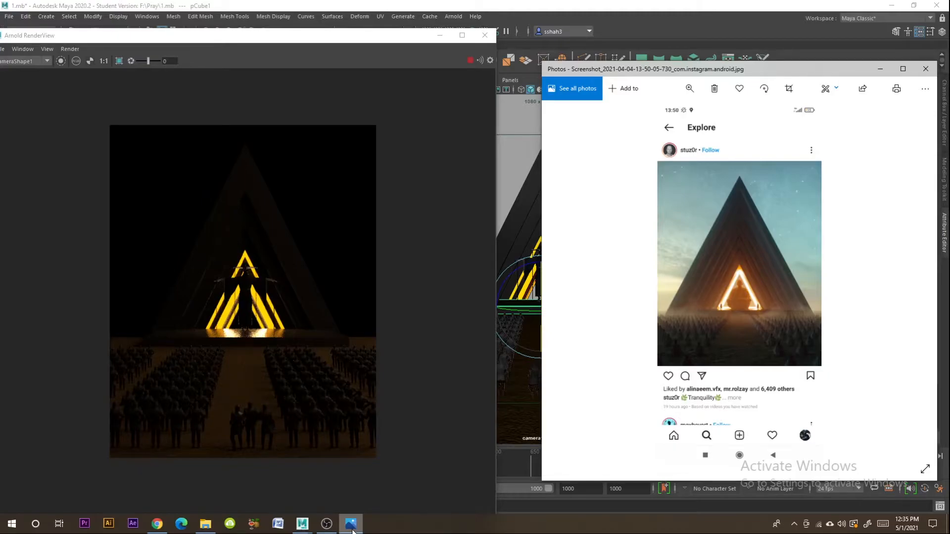
pyautogui.click(351, 527)
pyautogui.click(352, 528)
pyautogui.moveTo(292, 36); pyautogui.dragTo(685, 48)
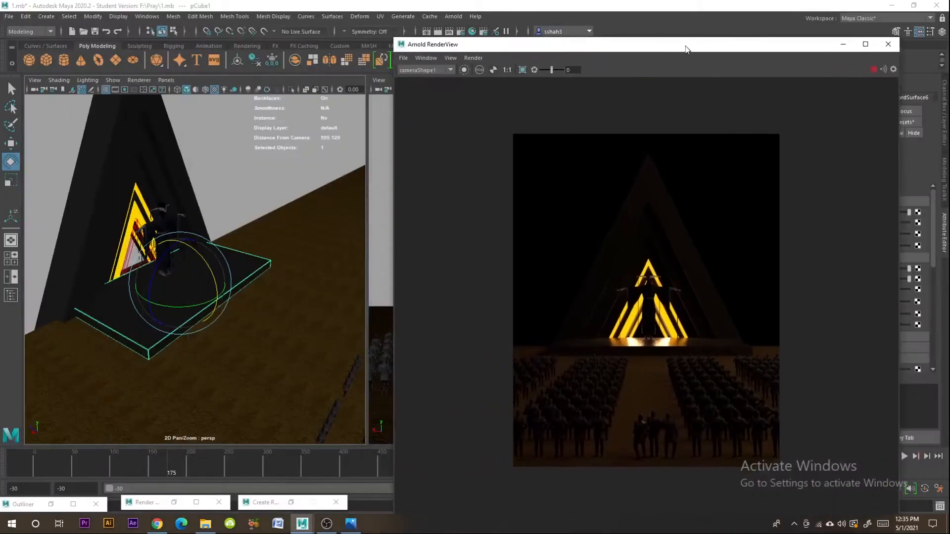
pyautogui.click(126, 247)
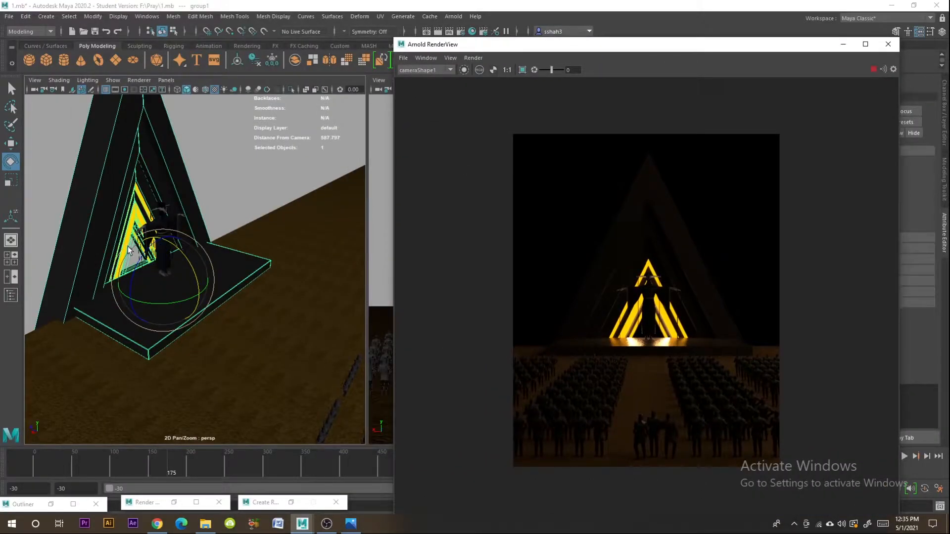
pyautogui.click(13, 147)
pyautogui.moveTo(147, 275); pyautogui.dragTo(52, 249)
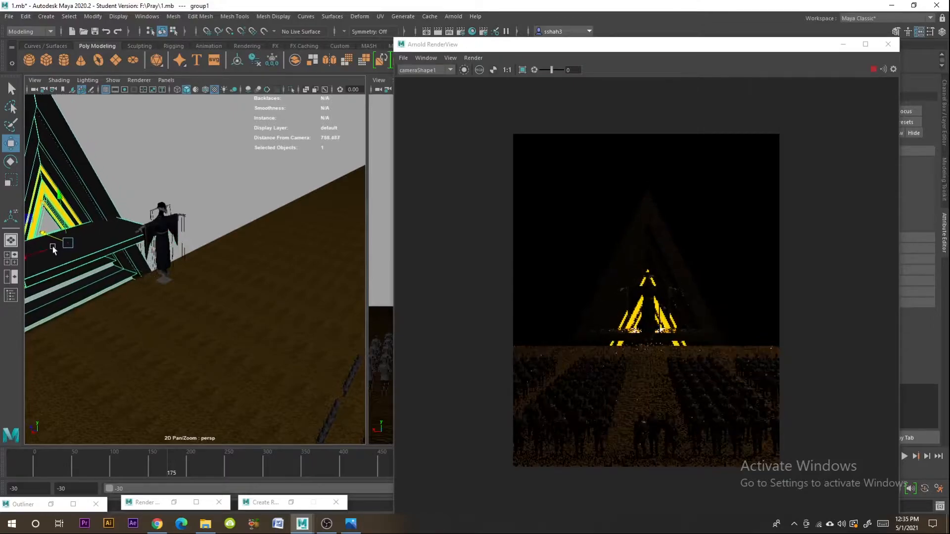
pyautogui.scroll(-3, 166, 264)
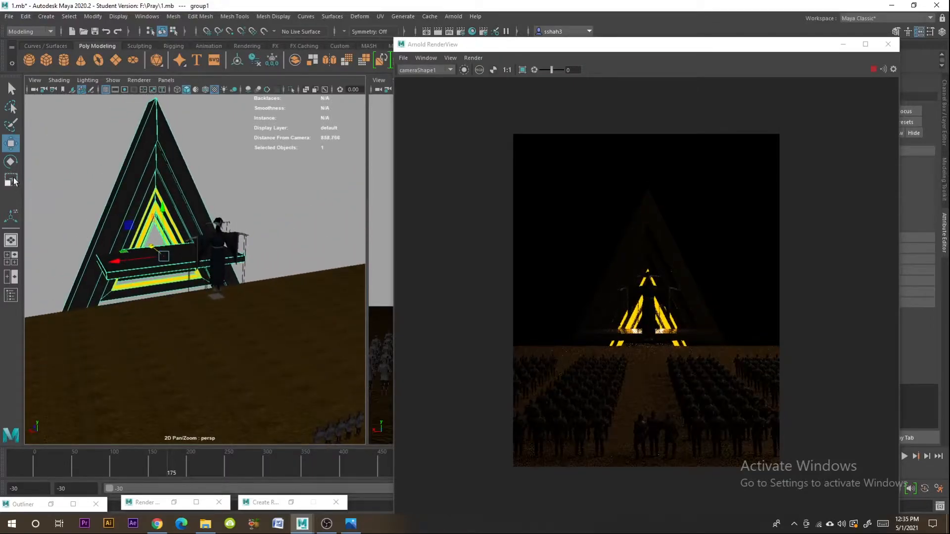
pyautogui.moveTo(166, 259); pyautogui.dragTo(219, 251)
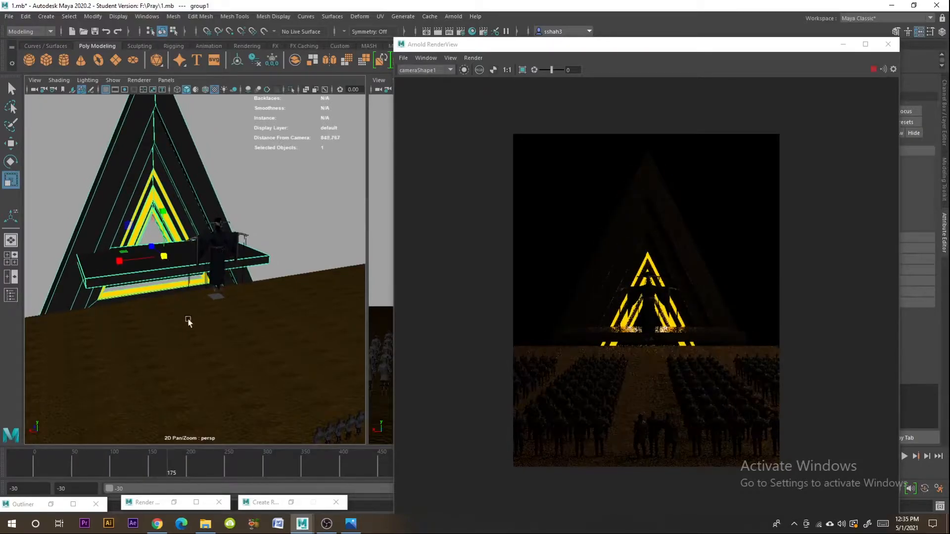
# Step: Stretch the platform slab in depth in front of the pyramid and adjust its vertical scale
pyautogui.moveTo(189, 321)
pyautogui.keyDown('alt'); pyautogui.mouseDown()
pyautogui.moveTo(144, 326)
pyautogui.moveTo(202, 321)
pyautogui.mouseUp(); pyautogui.keyUp('alt')
pyautogui.keyDown('alt'); pyautogui.moveTo(133, 335); pyautogui.dragTo(274, 268); pyautogui.keyUp('alt')
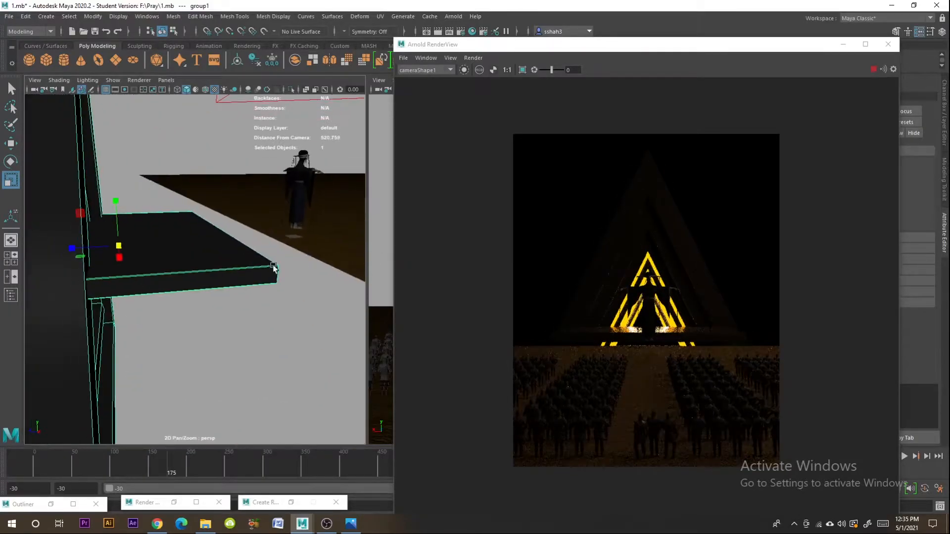
pyautogui.click(161, 258)
pyautogui.moveTo(116, 245); pyautogui.dragTo(63, 253)
pyautogui.keyDown('alt'); pyautogui.moveTo(209, 278); pyautogui.dragTo(157, 261); pyautogui.keyUp('alt')
pyautogui.moveTo(216, 197)
pyautogui.mouseDown()
pyautogui.moveTo(216, 233)
pyautogui.moveTo(218, 193)
pyautogui.mouseUp()
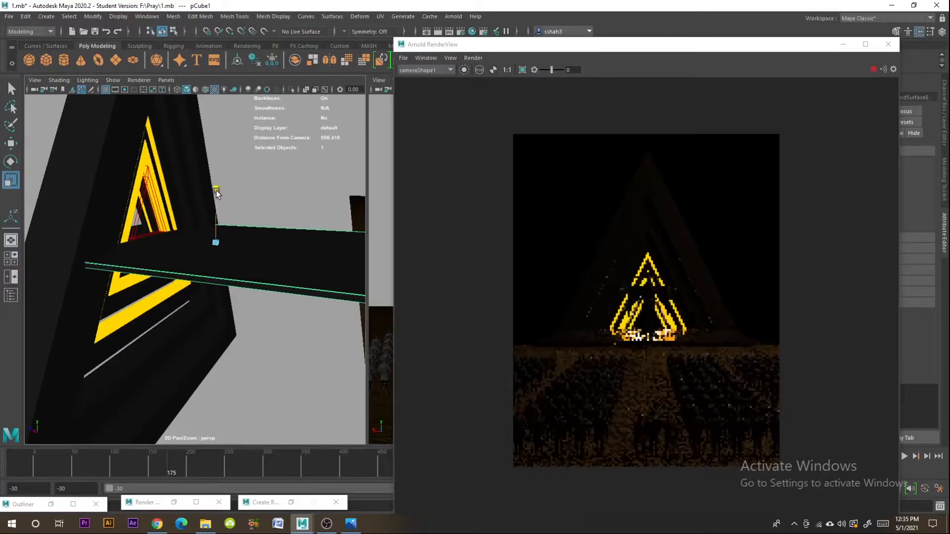
pyautogui.keyDown('alt'); pyautogui.moveTo(172, 283); pyautogui.dragTo(190, 303); pyautogui.keyUp('alt')
# Step: Move the robed figure back along the platform until it stands just in front of the pyramid's opening
pyautogui.click(332, 184)
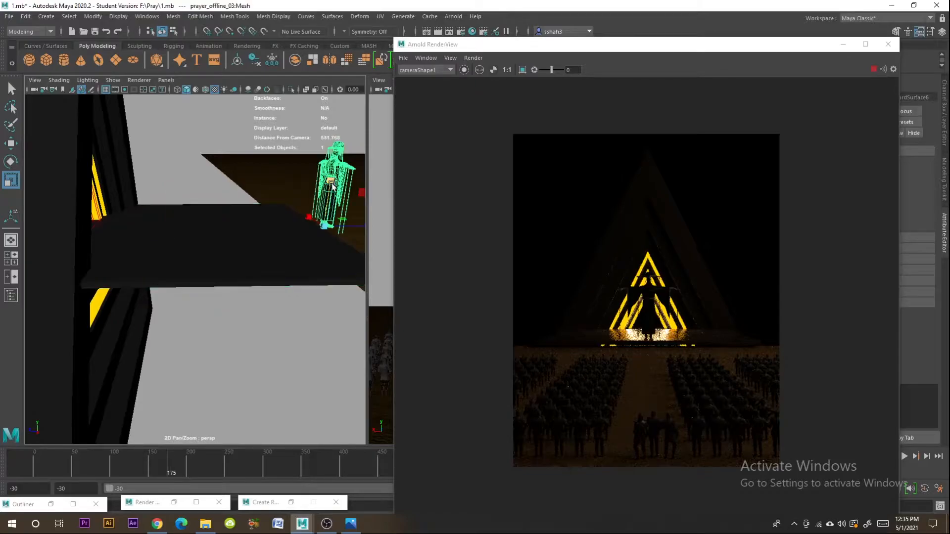
pyautogui.moveTo(335, 228); pyautogui.dragTo(156, 232)
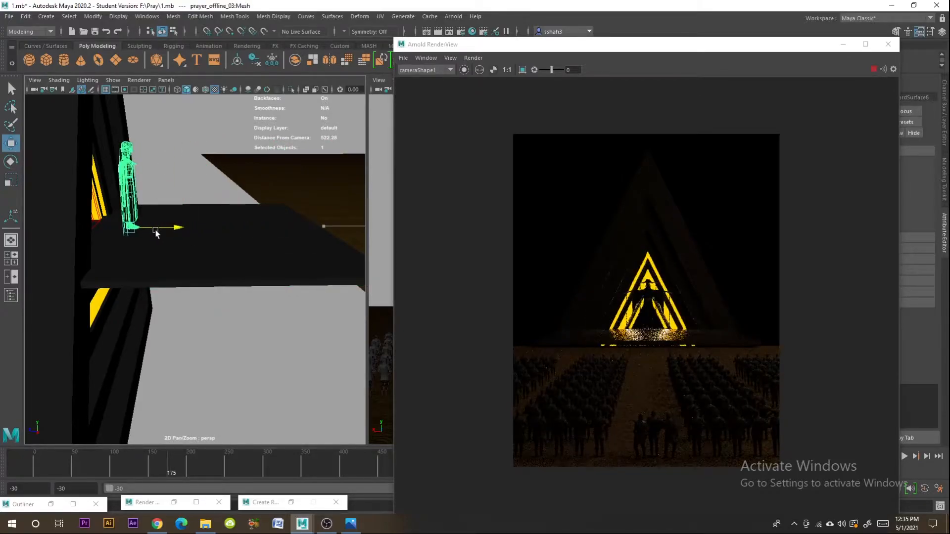
# Step: Extrude the ground plane's faces upward to give the ground thickness, and return to object mode
pyautogui.keyDown('alt'); pyautogui.moveTo(160, 263); pyautogui.dragTo(246, 328); pyautogui.keyUp('alt')
pyautogui.click(247, 326)
pyautogui.scroll(-4, 184, 330)
pyautogui.keyDown('alt'); pyautogui.moveTo(185, 330); pyautogui.dragTo(264, 261); pyautogui.keyUp('alt')
pyautogui.hotkey('ctrl', 'e')
pyautogui.moveTo(273, 230); pyautogui.dragTo(275, 227)
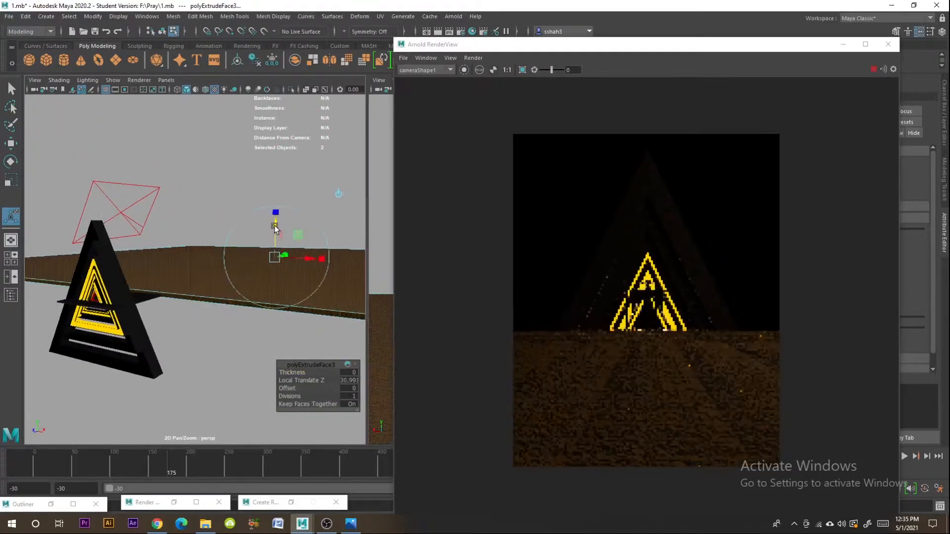
pyautogui.moveTo(221, 265); pyautogui.dragTo(280, 225, button='right')
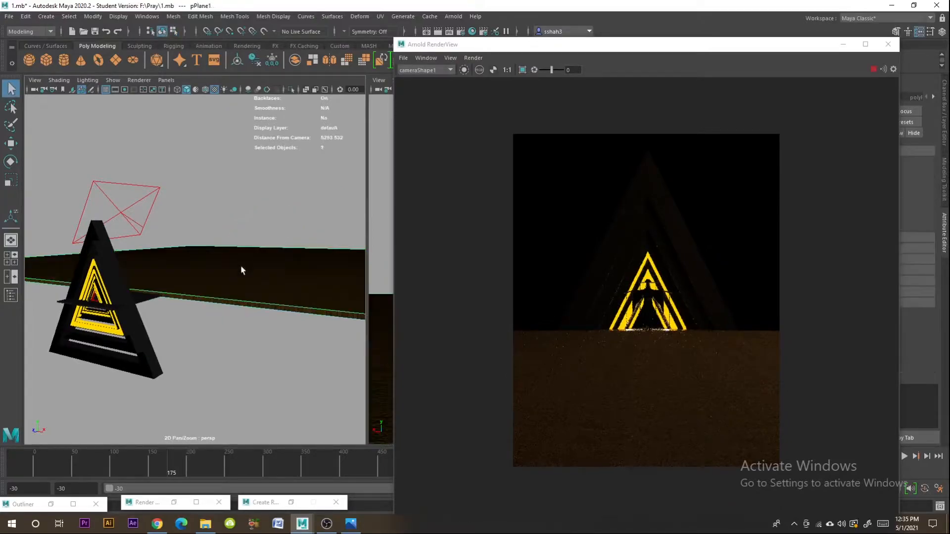
# Step: Lower the thickened ground plane until the army stands above its surface
pyautogui.keyDown('alt'); pyautogui.moveTo(261, 259); pyautogui.dragTo(148, 237); pyautogui.keyUp('alt')
pyautogui.press('w')
pyautogui.moveTo(278, 220); pyautogui.dragTo(144, 325)
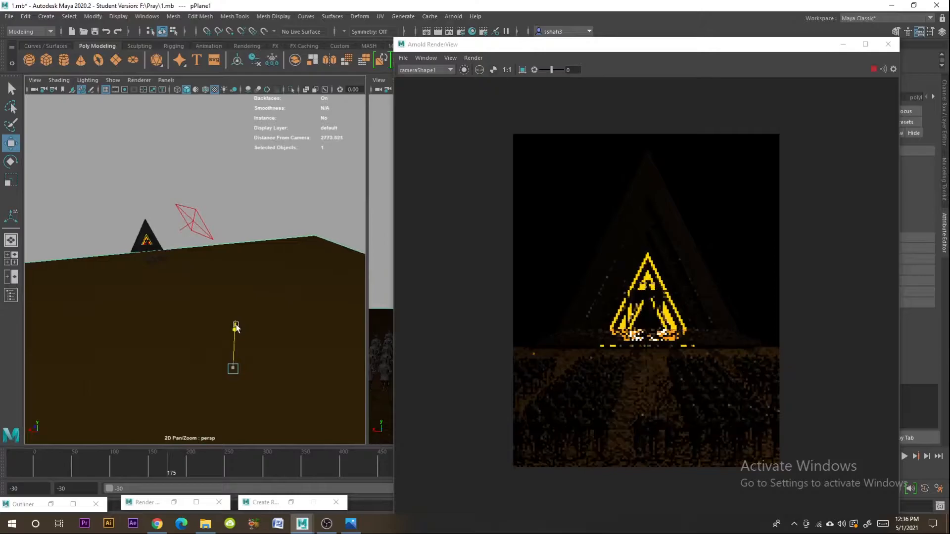
pyautogui.moveTo(236, 326); pyautogui.dragTo(264, 355)
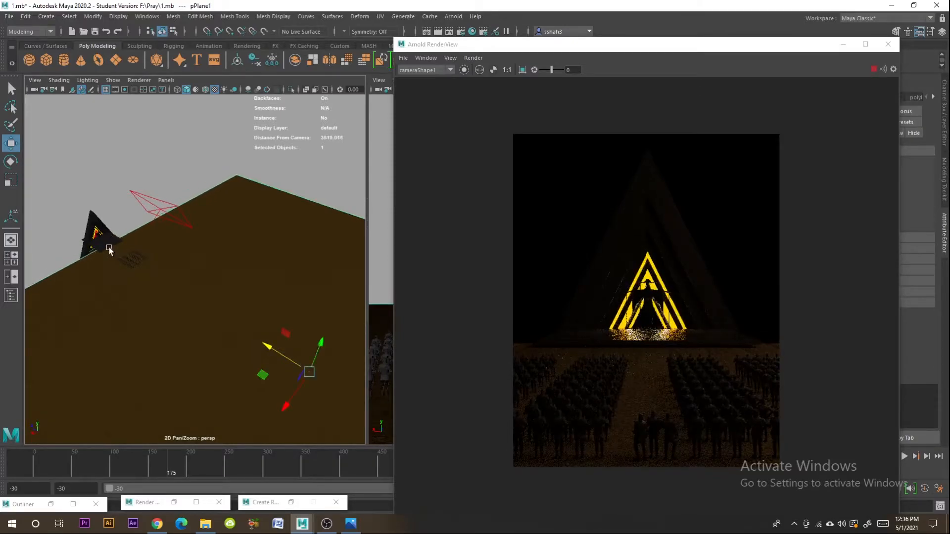
# Step: Scale the platform slab vertically to thicken it and lower it slightly toward the ground
pyautogui.click(106, 248)
pyautogui.press('f')
pyautogui.keyDown('alt'); pyautogui.moveTo(168, 286); pyautogui.dragTo(143, 269); pyautogui.keyUp('alt')
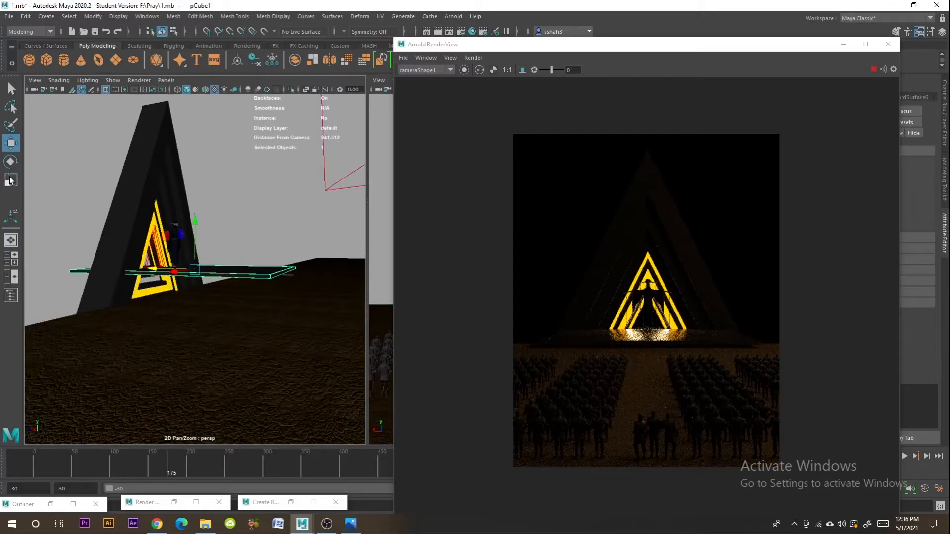
pyautogui.moveTo(195, 227); pyautogui.dragTo(196, 188)
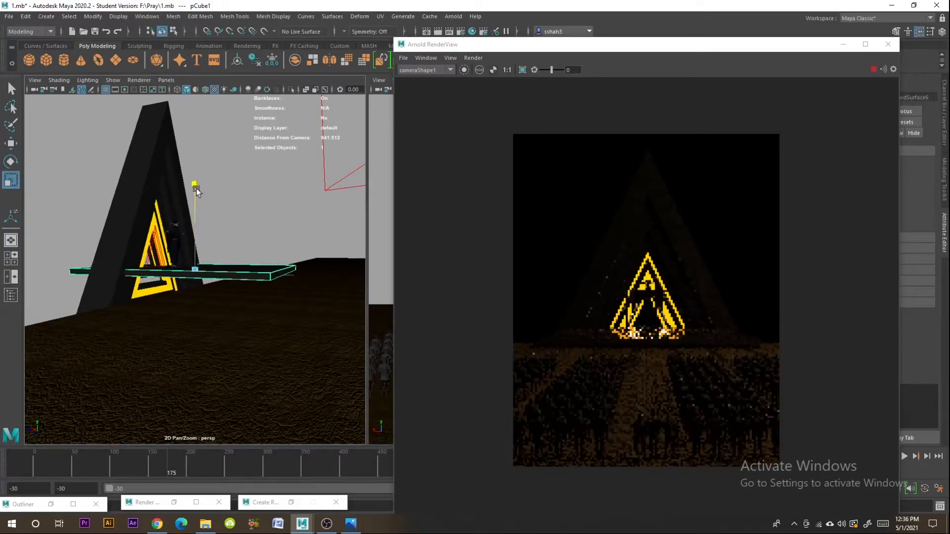
pyautogui.moveTo(196, 220); pyautogui.dragTo(197, 226)
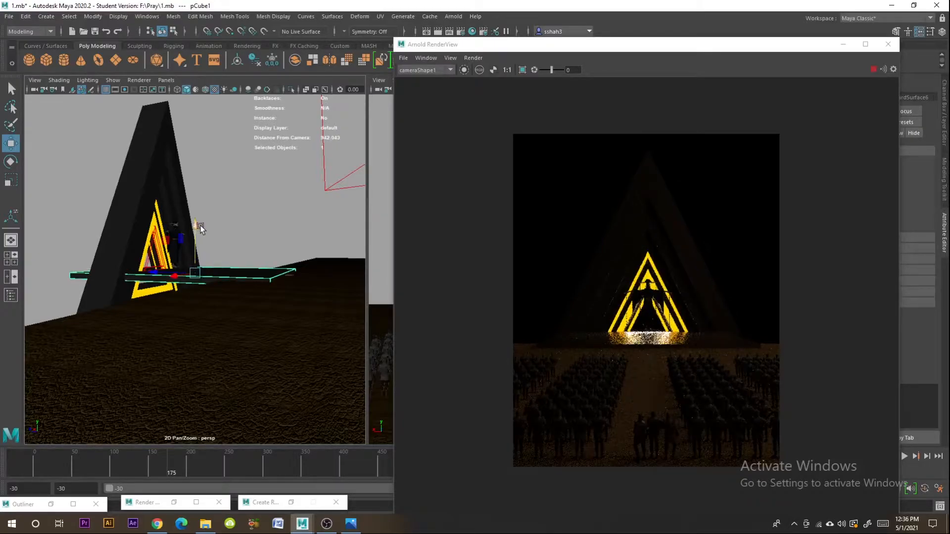
# Step: Select a knight and set the metalness of its armour material, aiStandardSurface2, to 0.552
pyautogui.keyDown('alt'); pyautogui.moveTo(201, 226); pyautogui.dragTo(206, 274); pyautogui.keyUp('alt')
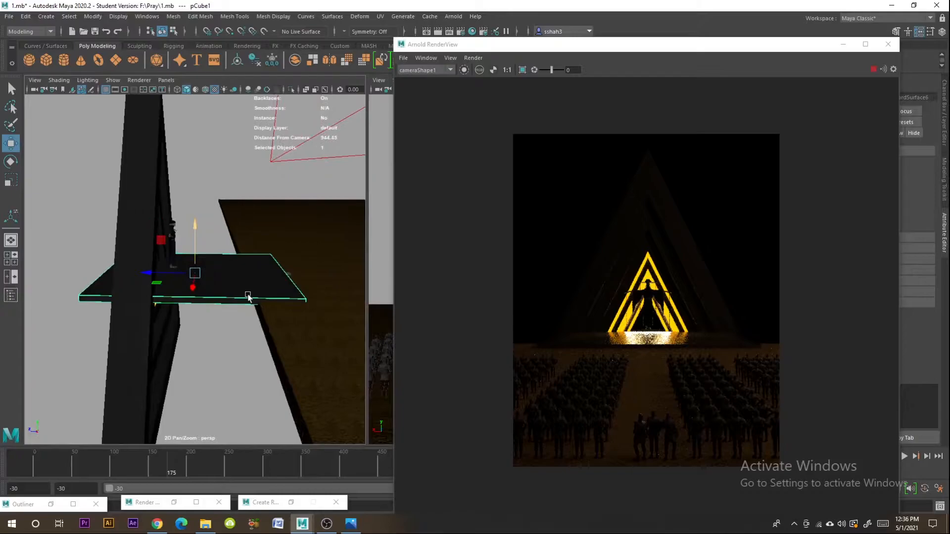
pyautogui.keyDown('alt'); pyautogui.moveTo(361, 352); pyautogui.dragTo(257, 267); pyautogui.keyUp('alt')
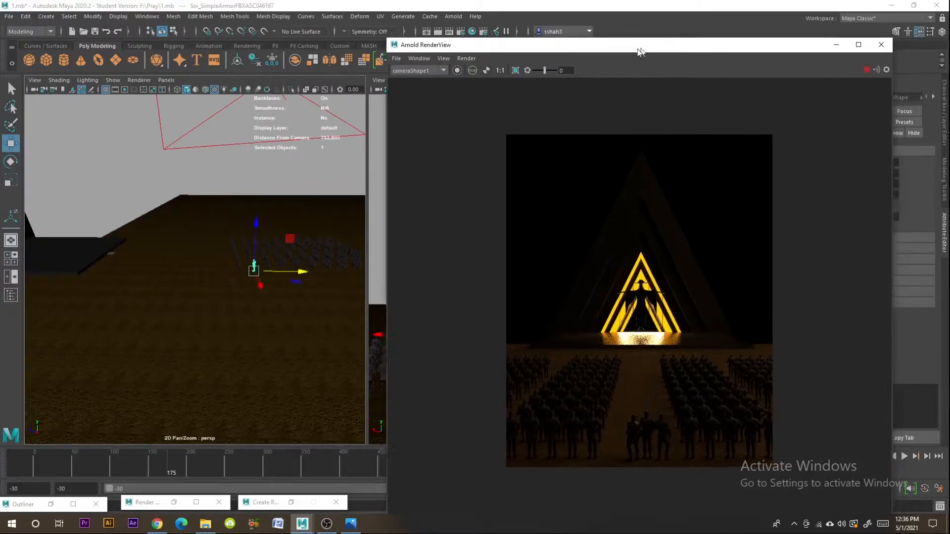
pyautogui.moveTo(631, 44); pyautogui.dragTo(363, 57)
pyautogui.click(849, 96)
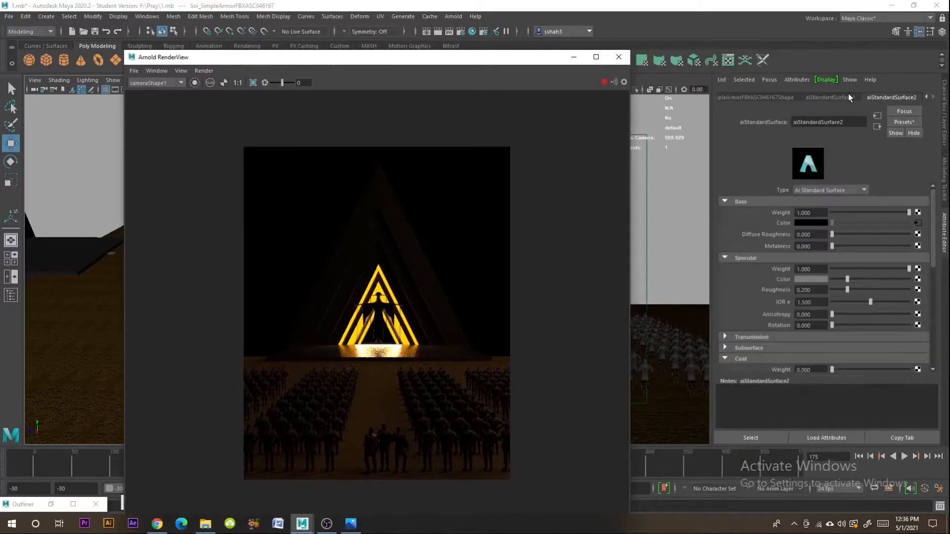
pyautogui.moveTo(833, 246); pyautogui.dragTo(874, 247)
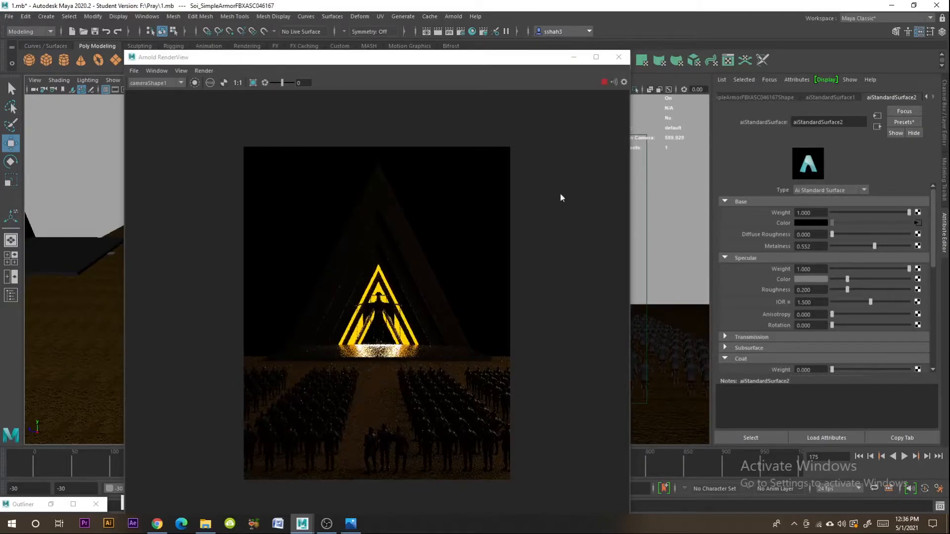
# Step: Add an Arnold physical sky and set its elevation to 10.301 and azimuth to 19.518
pyautogui.moveTo(403, 61); pyautogui.dragTo(675, 99)
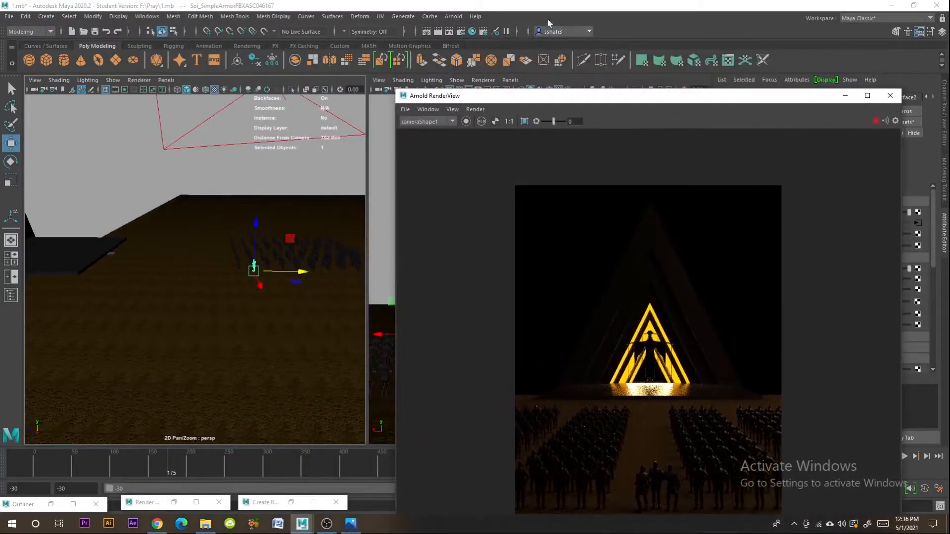
pyautogui.click(453, 17)
pyautogui.moveTo(478, 66)
pyautogui.click(589, 116)
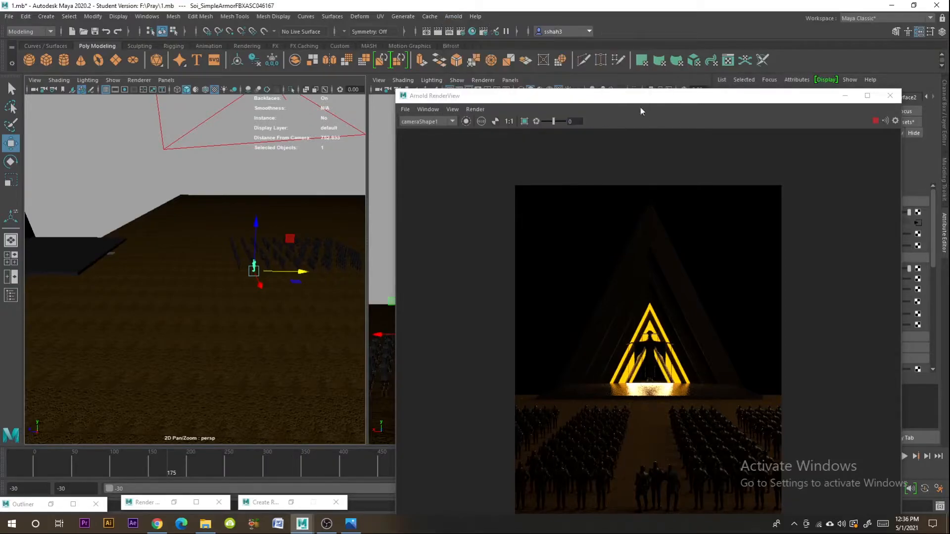
pyautogui.moveTo(640, 97); pyautogui.dragTo(476, 51)
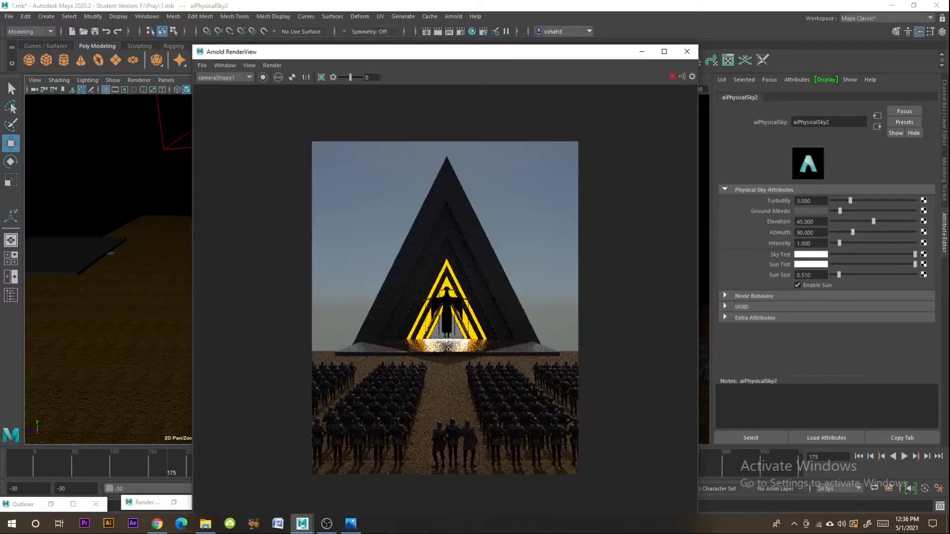
pyautogui.moveTo(844, 231); pyautogui.dragTo(841, 223)
pyautogui.click(837, 222)
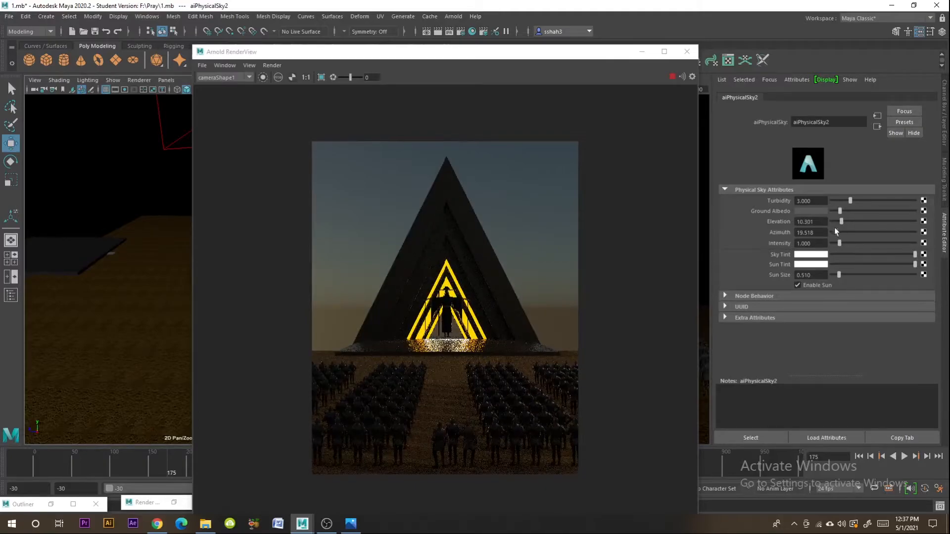
# Step: Check the Arnold renderer's sampling and environment settings
pyautogui.moveTo(579, 52); pyautogui.dragTo(601, 148)
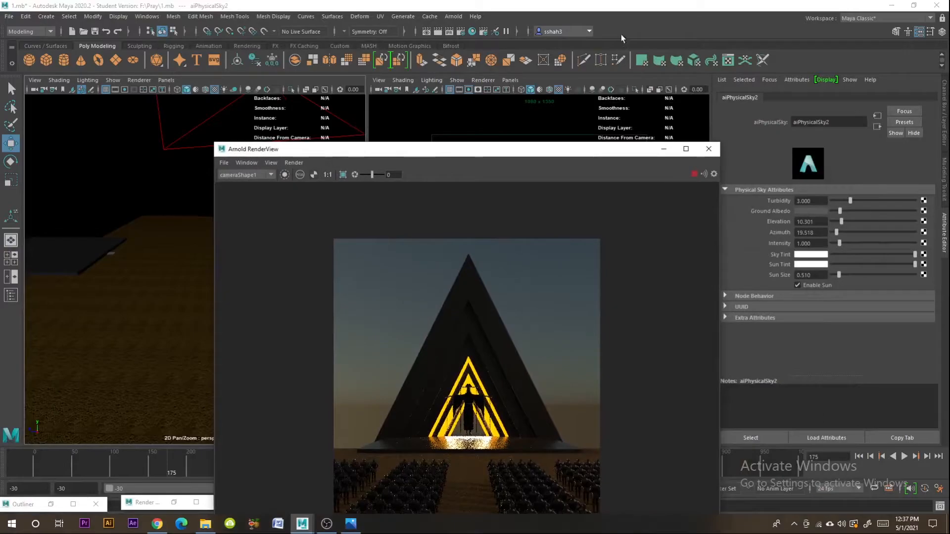
pyautogui.click(463, 31)
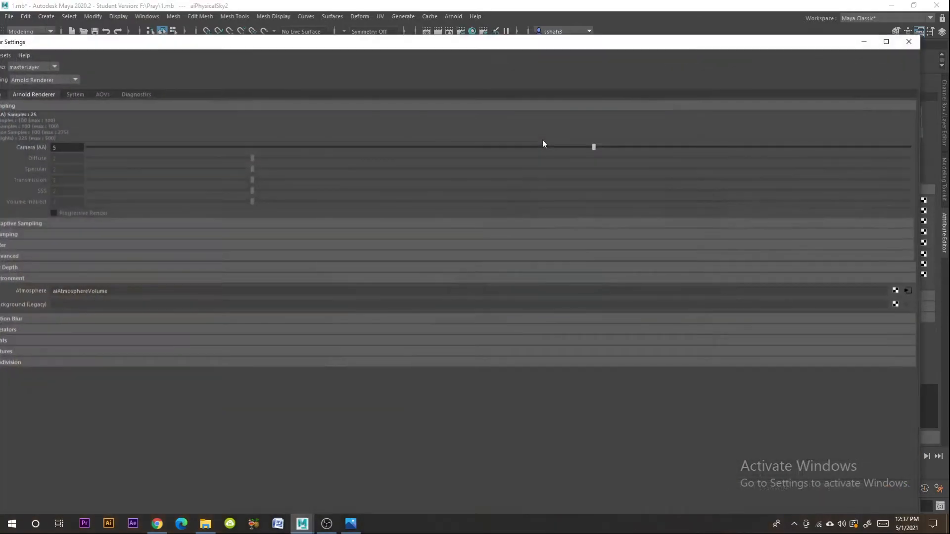
pyautogui.click(864, 41)
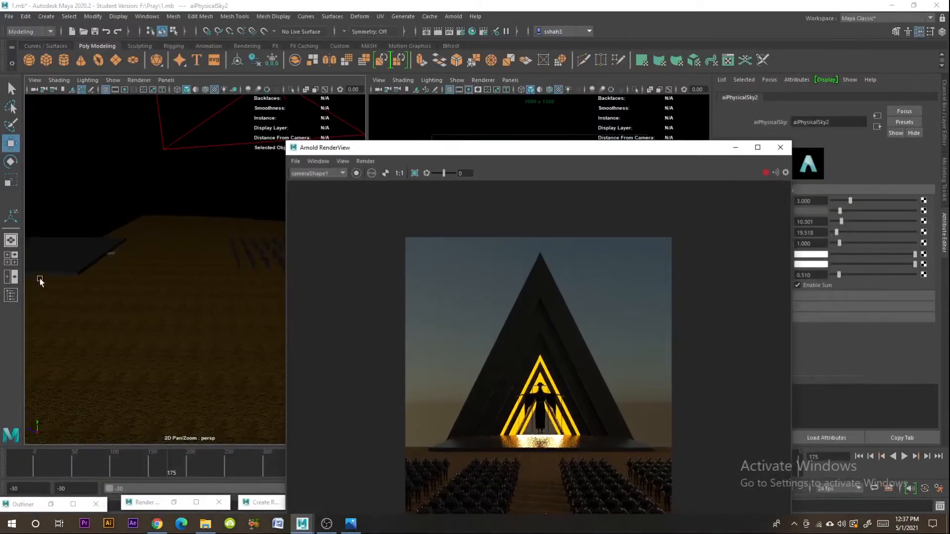
# Step: Select the sky dome light and set its camera visibility to 0
pyautogui.click(7, 256)
pyautogui.click(10, 241)
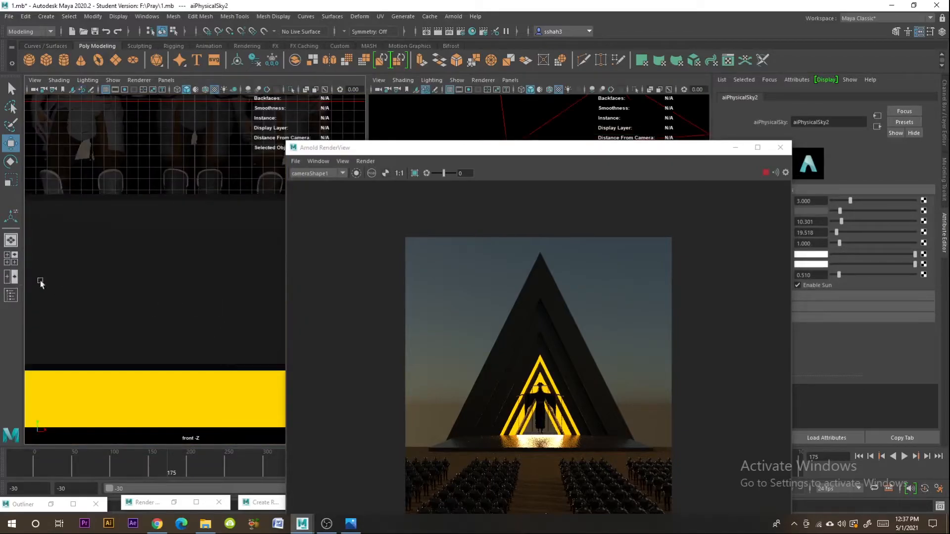
pyautogui.moveTo(469, 141); pyautogui.dragTo(572, 224)
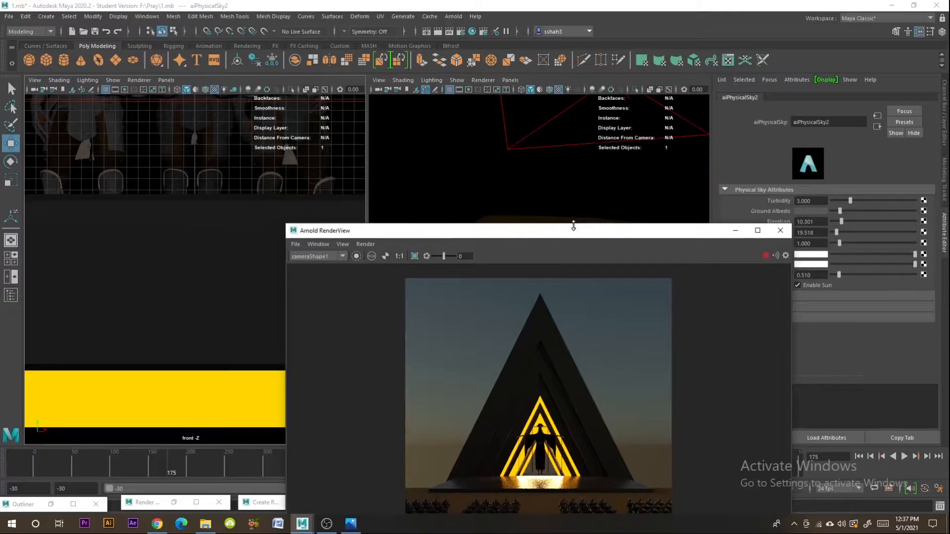
pyautogui.click(10, 241)
pyautogui.keyDown('alt'); pyautogui.moveTo(296, 224); pyautogui.dragTo(208, 279); pyautogui.keyUp('alt')
pyautogui.click(47, 510)
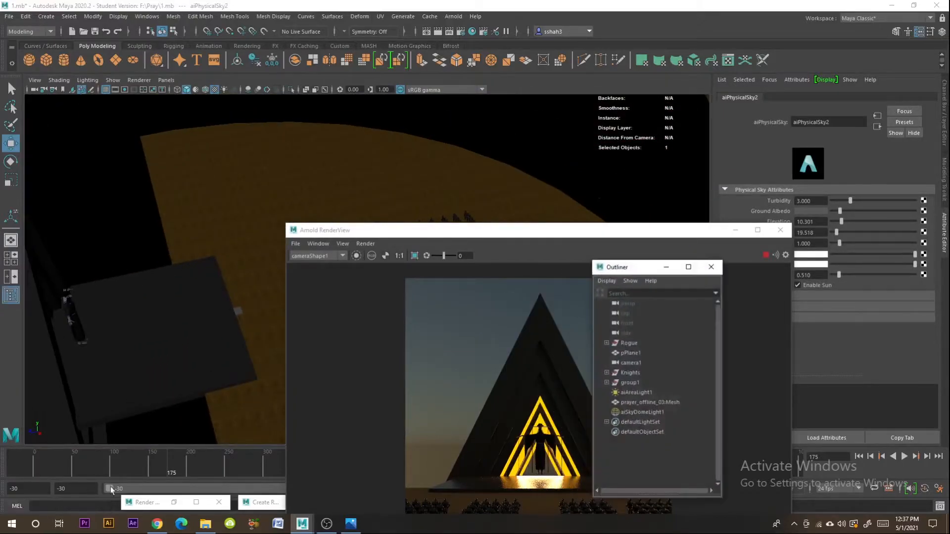
pyautogui.click(636, 412)
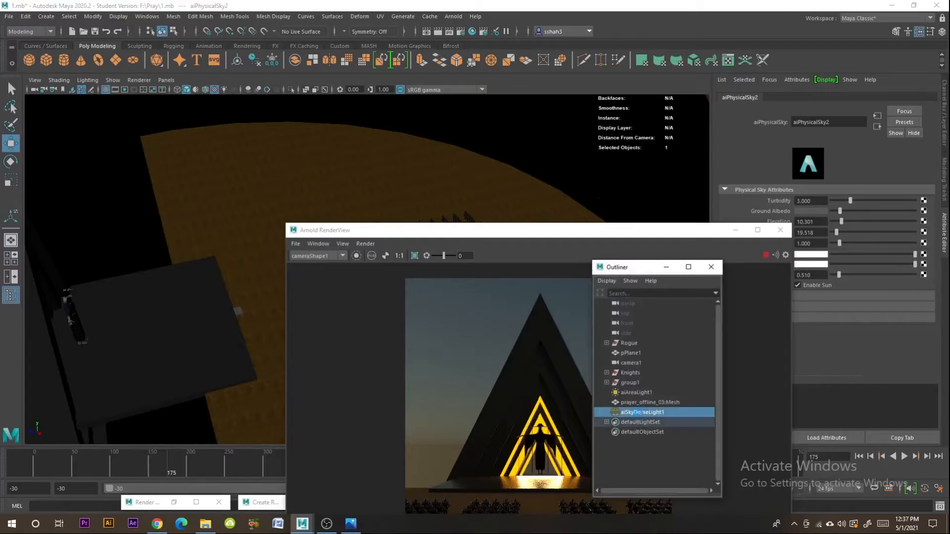
pyautogui.click(667, 268)
pyautogui.moveTo(651, 230); pyautogui.dragTo(413, 104)
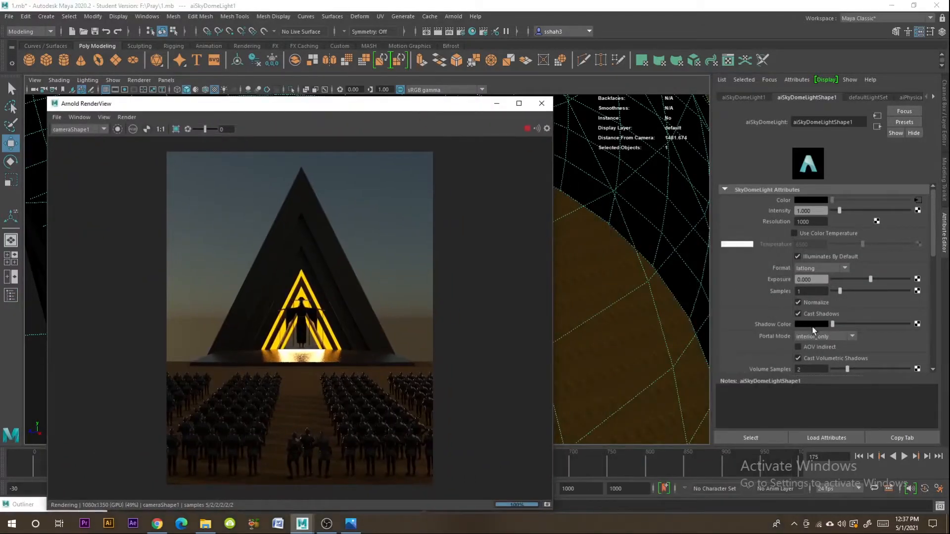
pyautogui.scroll(-3, 813, 330)
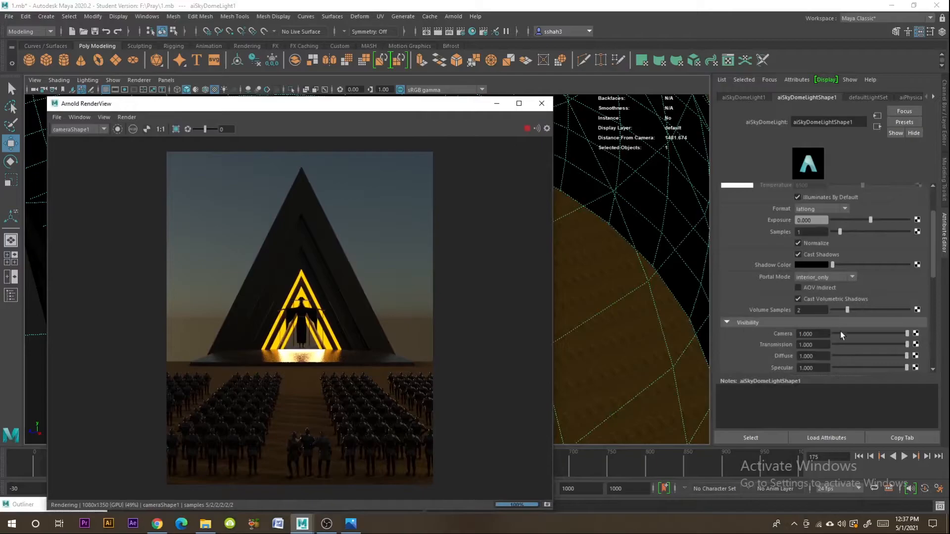
pyautogui.moveTo(840, 331); pyautogui.dragTo(825, 333)
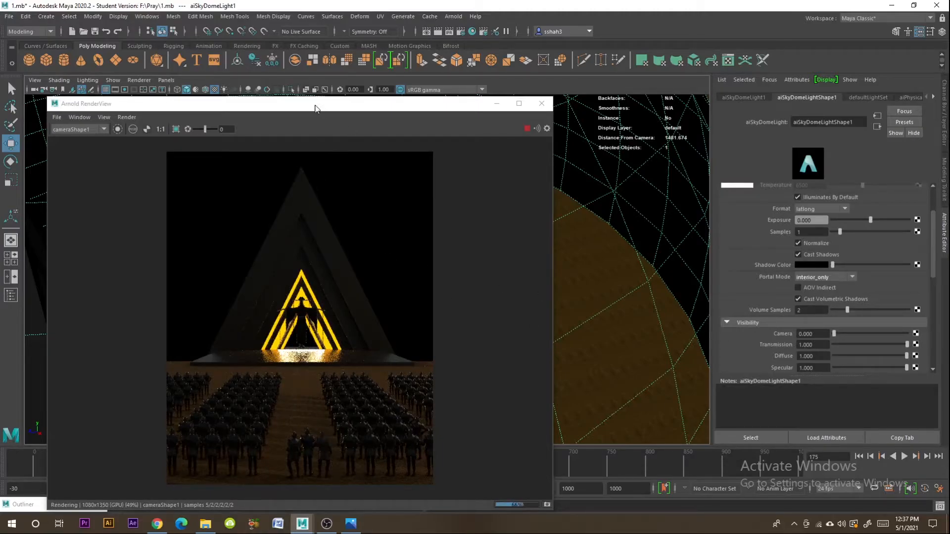
# Step: Inspect the robed figure up close and compare the render with the reference pyramid image
pyautogui.moveTo(315, 108); pyautogui.dragTo(533, 55)
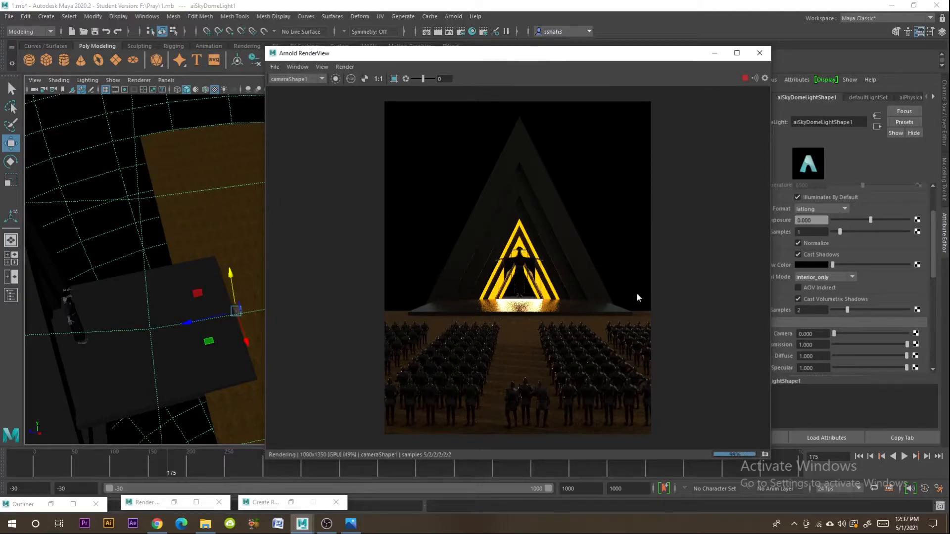
pyautogui.click(72, 309)
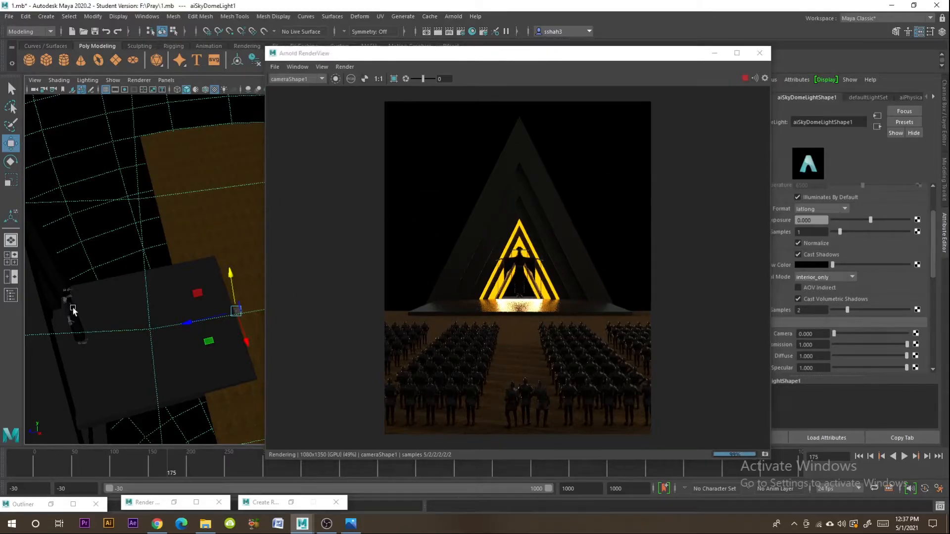
pyautogui.press('f')
pyautogui.keyDown('alt'); pyautogui.moveTo(182, 331); pyautogui.dragTo(118, 297); pyautogui.keyUp('alt')
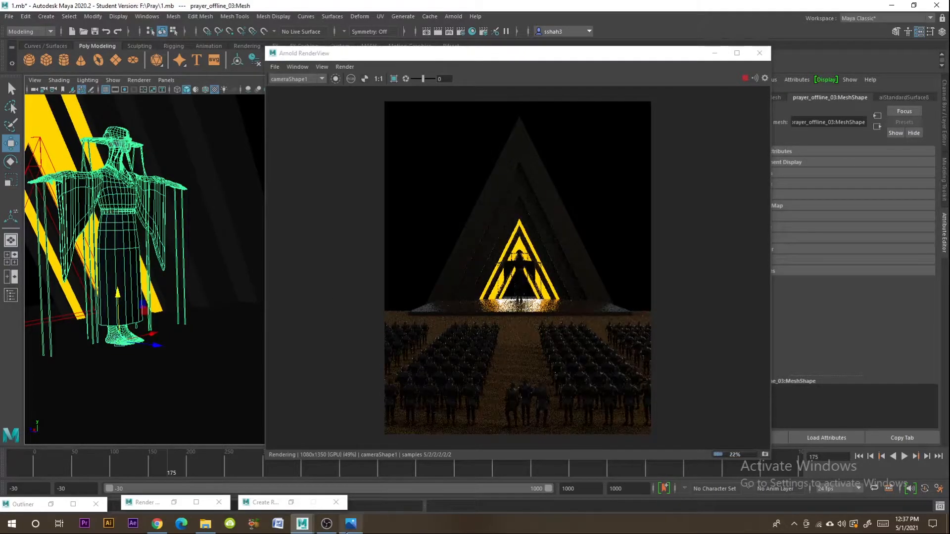
pyautogui.click(348, 529)
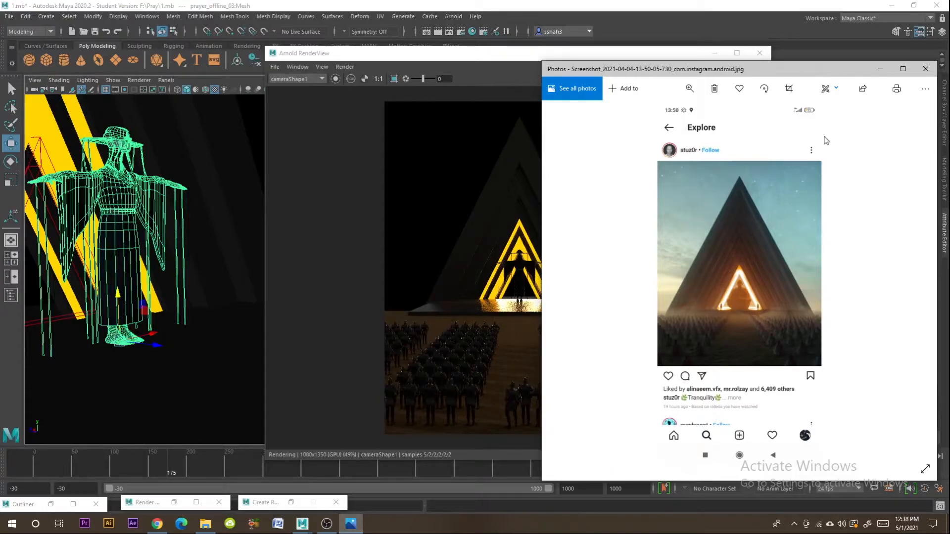
pyautogui.click(884, 69)
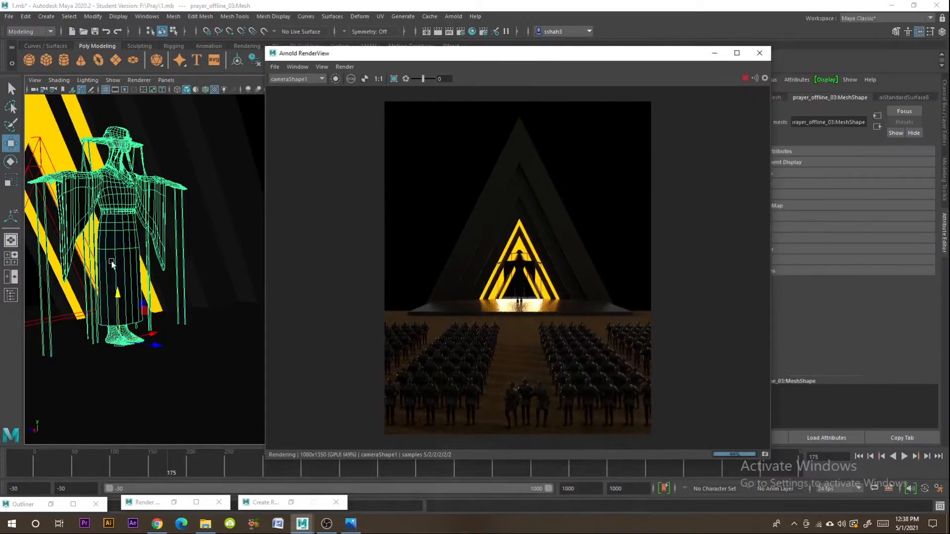
pyautogui.keyDown('alt'); pyautogui.moveTo(130, 282); pyautogui.dragTo(112, 293); pyautogui.keyUp('alt')
pyautogui.keyDown('alt'); pyautogui.moveTo(170, 270); pyautogui.dragTo(68, 233); pyautogui.keyUp('alt')
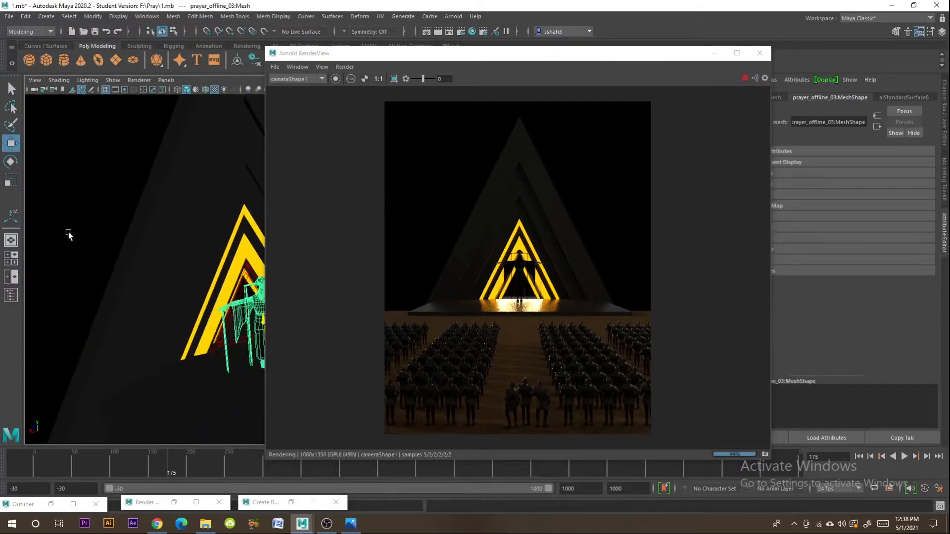
# Step: Delete the large dark outer frames of the pyramid, leaving the glowing triangles around the robed figure
pyautogui.click(140, 248)
pyautogui.keyDown('alt'); pyautogui.moveTo(140, 248); pyautogui.dragTo(197, 321); pyautogui.keyUp('alt')
pyautogui.click(164, 266)
pyautogui.click(216, 276)
pyautogui.click(217, 278)
pyautogui.click(164, 340)
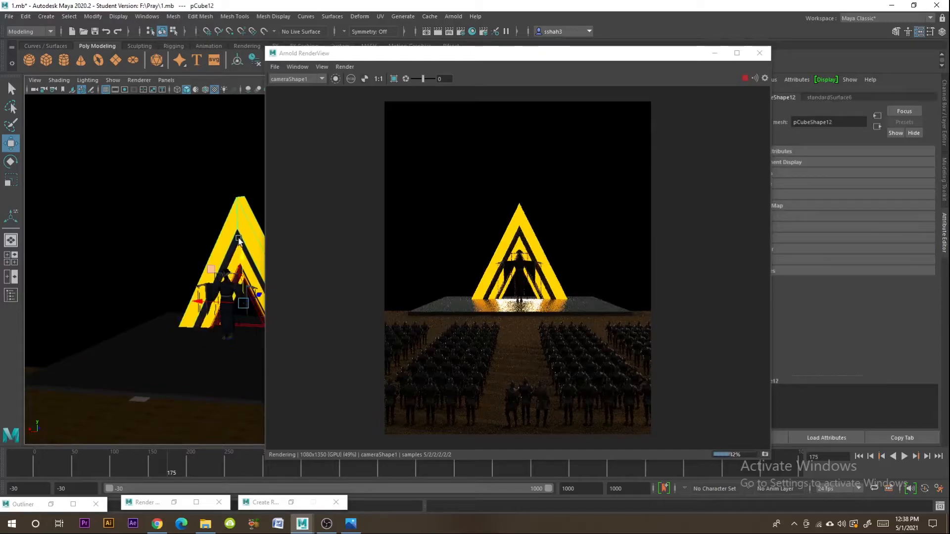
# Step: Delete the two large glowing triangle frames and the thin dark frame between them
pyautogui.click(234, 241)
pyautogui.keyDown('alt'); pyautogui.moveTo(234, 241); pyautogui.dragTo(194, 317); pyautogui.keyUp('alt')
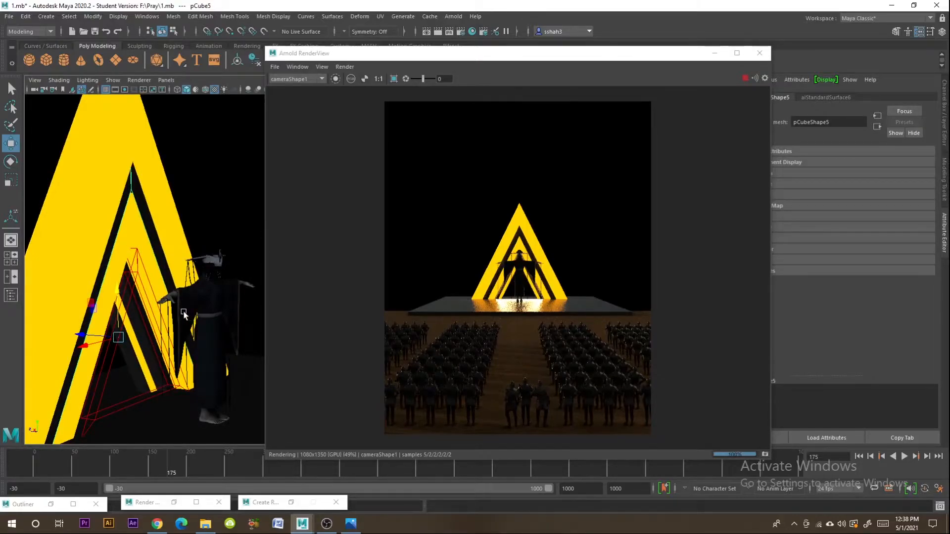
pyautogui.click(165, 222)
pyautogui.press('Delete')
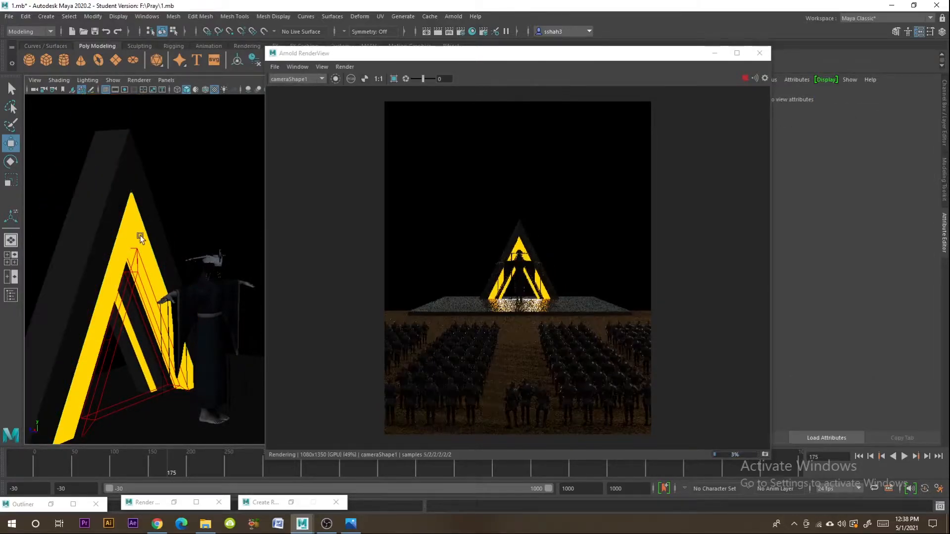
pyautogui.click(141, 236)
pyautogui.press('Delete')
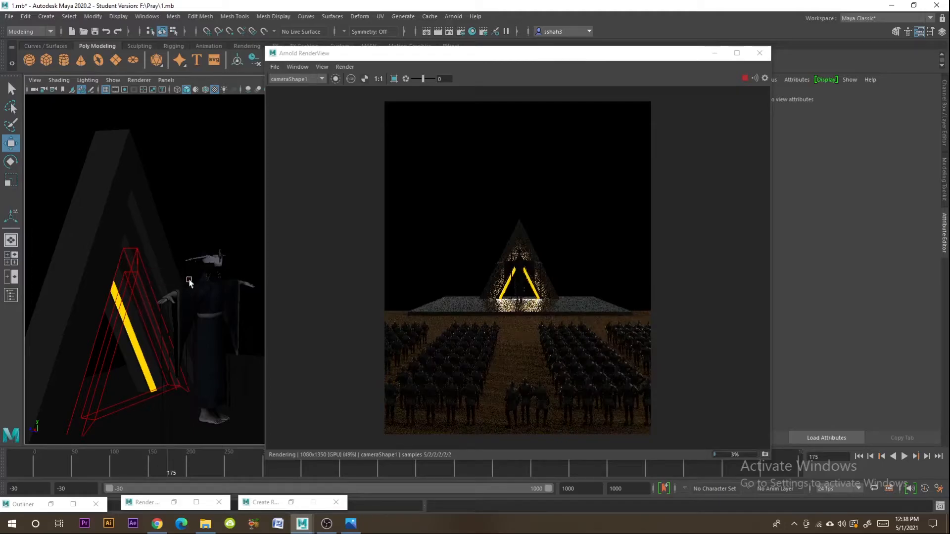
# Step: Delete the remaining larger dark frames and select the innermost dark frame
pyautogui.keyDown('alt'); pyautogui.moveTo(189, 282); pyautogui.dragTo(145, 276); pyautogui.keyUp('alt')
pyautogui.click(159, 213)
pyautogui.press('Delete')
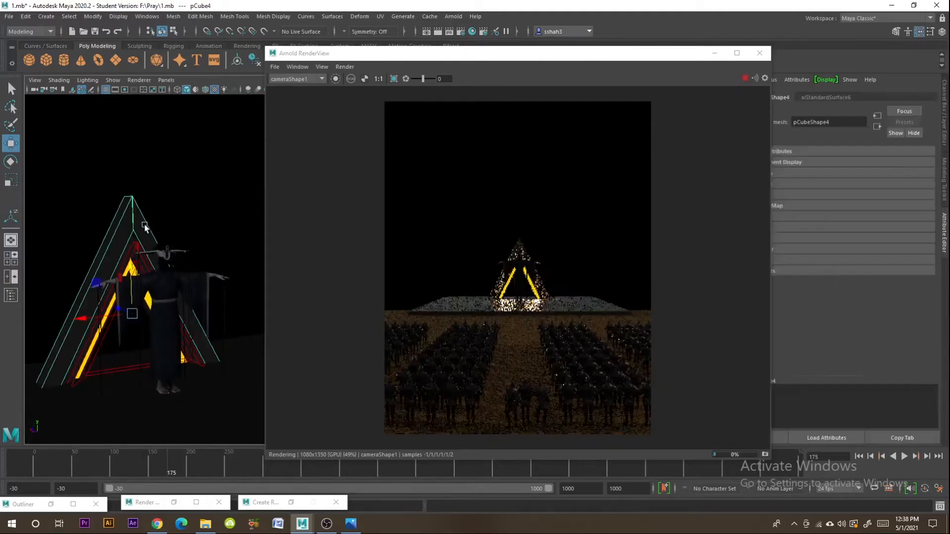
pyautogui.click(154, 256)
pyautogui.keyDown('alt'); pyautogui.moveTo(155, 256); pyautogui.dragTo(161, 302); pyautogui.keyUp('alt')
pyautogui.hotkey('ctrl', 'd')
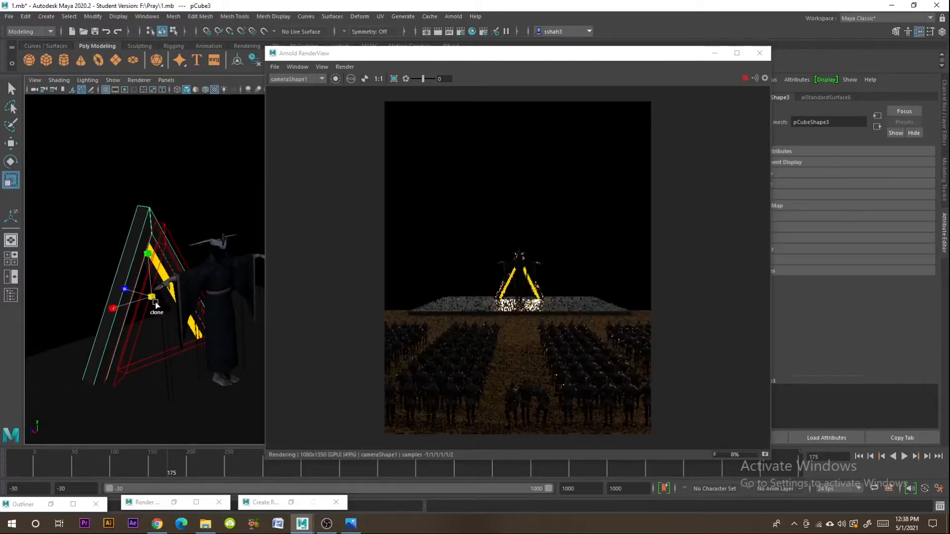
pyautogui.hotkey('shift', 'd')
pyautogui.hotkey('shift', 'd')
pyautogui.hotkey('shift', 'd')
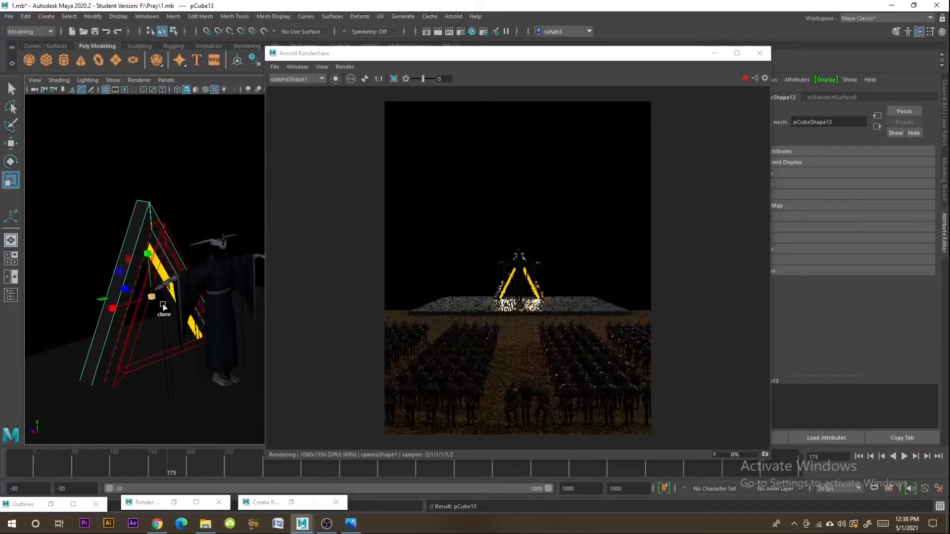
pyautogui.hotkey('ctrl', 'z')
pyautogui.hotkey('ctrl', 'z')
pyautogui.hotkey('ctrl', 'z')
pyautogui.hotkey('ctrl', 'z')
pyautogui.hotkey('ctrl', 'z')
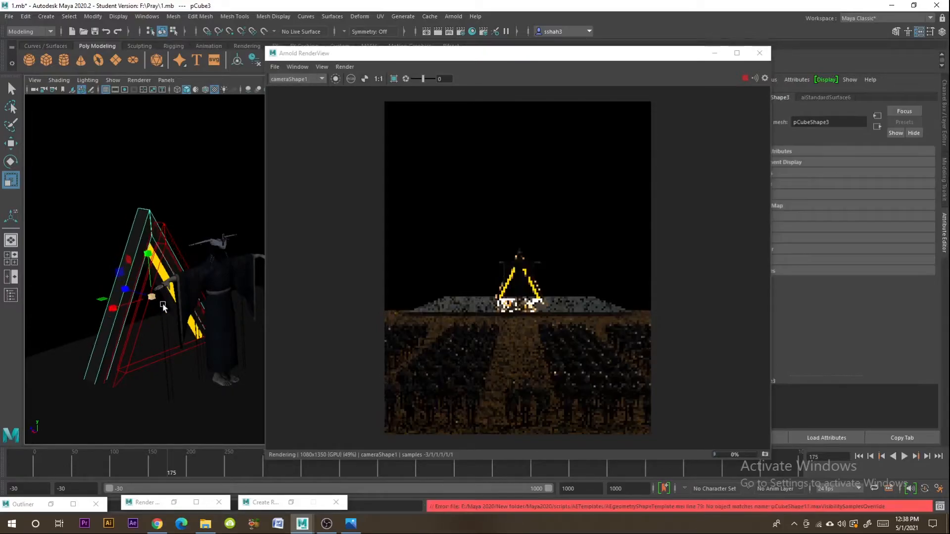
# Step: Duplicate the innermost dark frame as a slightly larger copy around the glowing triangle
pyautogui.click(161, 298)
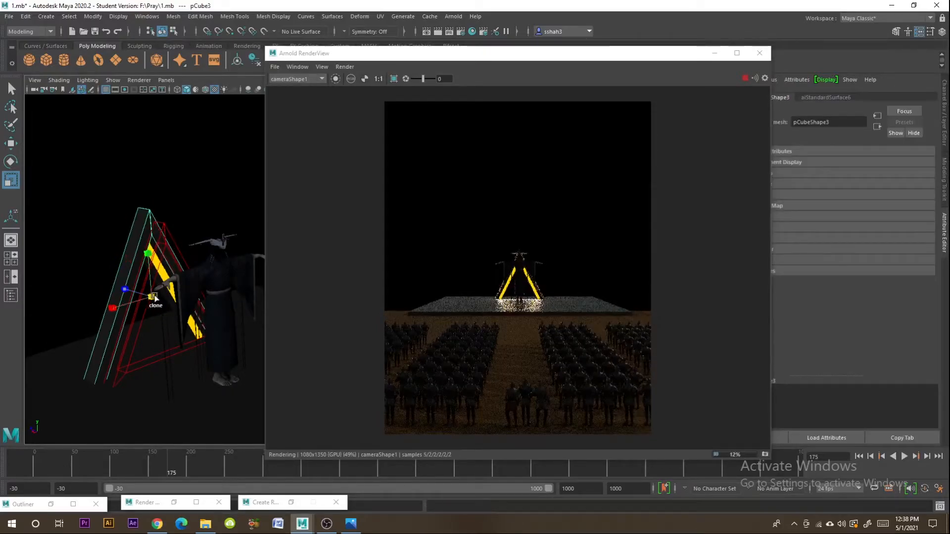
pyautogui.moveTo(154, 297)
pyautogui.keyDown('shift'); pyautogui.mouseDown()
pyautogui.moveTo(171, 298)
pyautogui.moveTo(166, 324)
pyautogui.moveTo(189, 318)
pyautogui.moveTo(41, 425)
pyautogui.mouseUp(); pyautogui.keyUp('shift')
pyautogui.press('f')
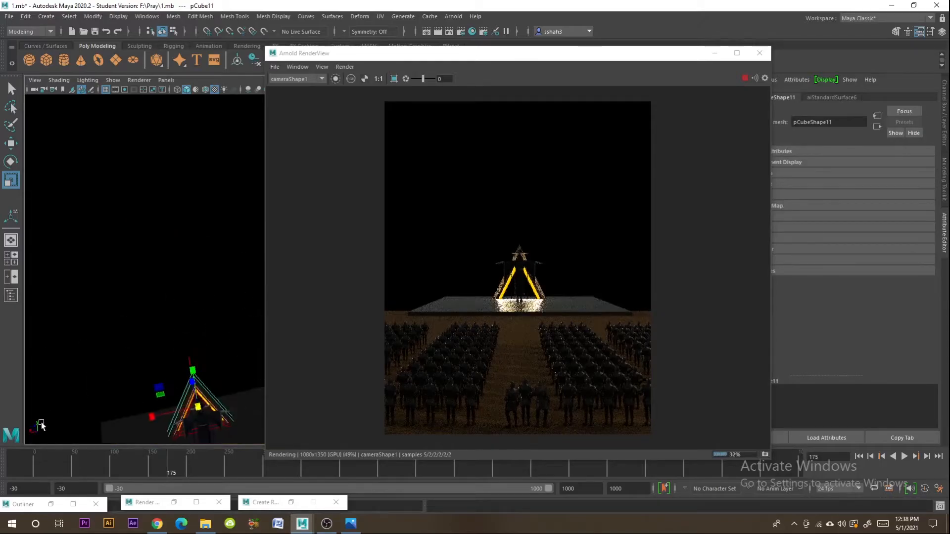
pyautogui.moveTo(554, 53); pyautogui.dragTo(811, 16)
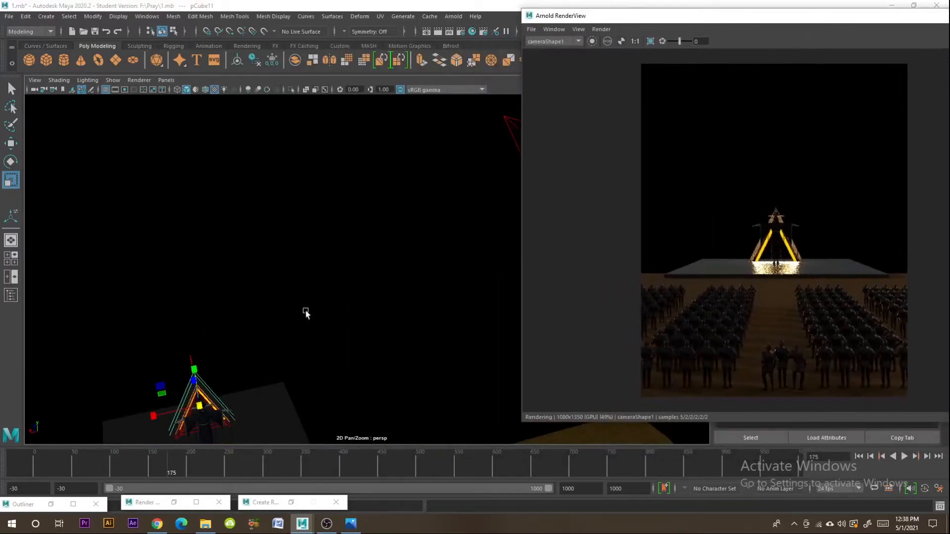
pyautogui.press('f')
pyautogui.keyDown('alt'); pyautogui.moveTo(296, 336); pyautogui.dragTo(360, 322); pyautogui.keyUp('alt')
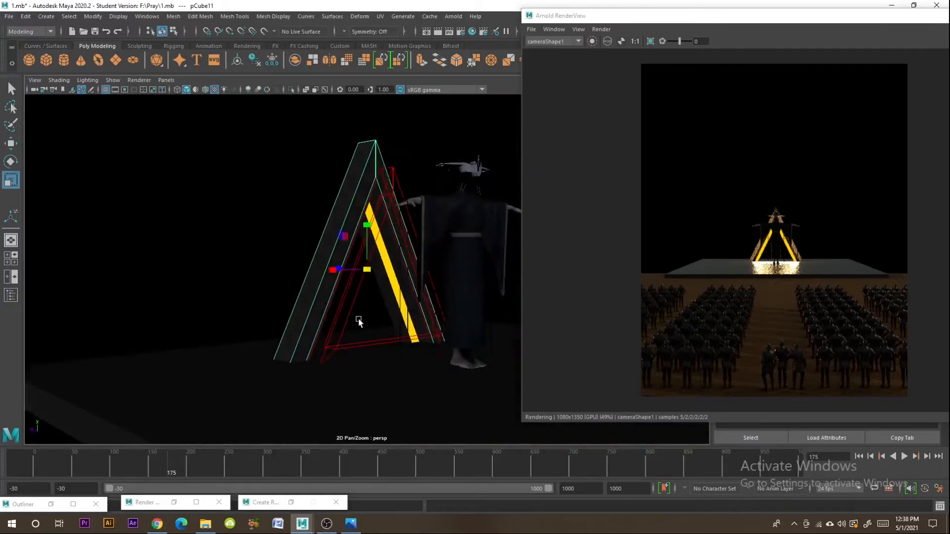
pyautogui.keyDown('alt'); pyautogui.moveTo(361, 322); pyautogui.dragTo(421, 275, button='right'); pyautogui.keyUp('alt')
pyautogui.keyDown('alt'); pyautogui.moveTo(421, 275); pyautogui.dragTo(368, 281); pyautogui.keyUp('alt')
pyautogui.keyDown('alt'); pyautogui.moveTo(369, 322); pyautogui.dragTo(364, 349); pyautogui.keyUp('alt')
# Step: Repeat the scaled duplication seven times to build progressively larger nested dark frames around the robed figure
pyautogui.hotkey('shift', 'd')
pyautogui.hotkey('shift', 'd')
pyautogui.hotkey('shift', 'd')
pyautogui.hotkey('shift', 'd')
pyautogui.hotkey('shift', 'd')
pyautogui.hotkey('shift', 'd')
pyautogui.hotkey('shift', 'd')
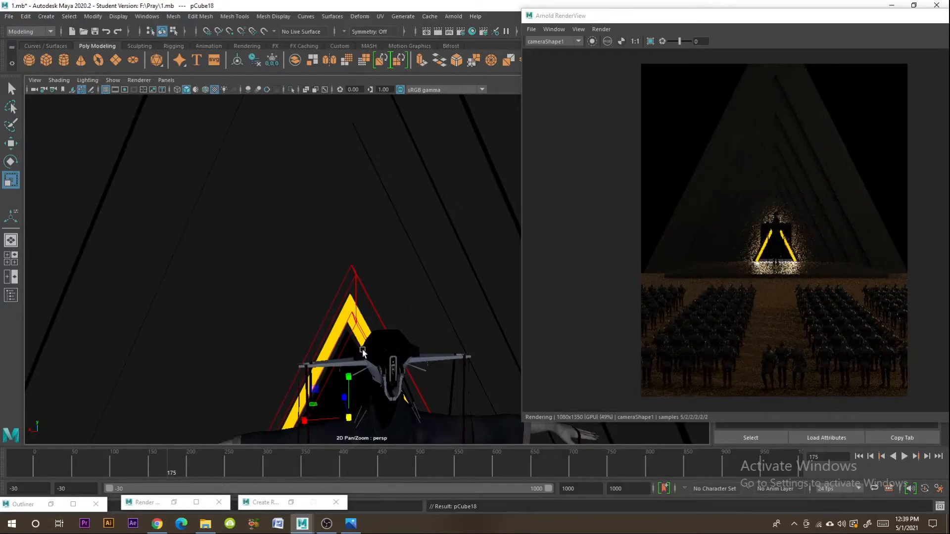
# Step: Delete the outermost dark frame of the pyramid
pyautogui.scroll(-6, 272, 282)
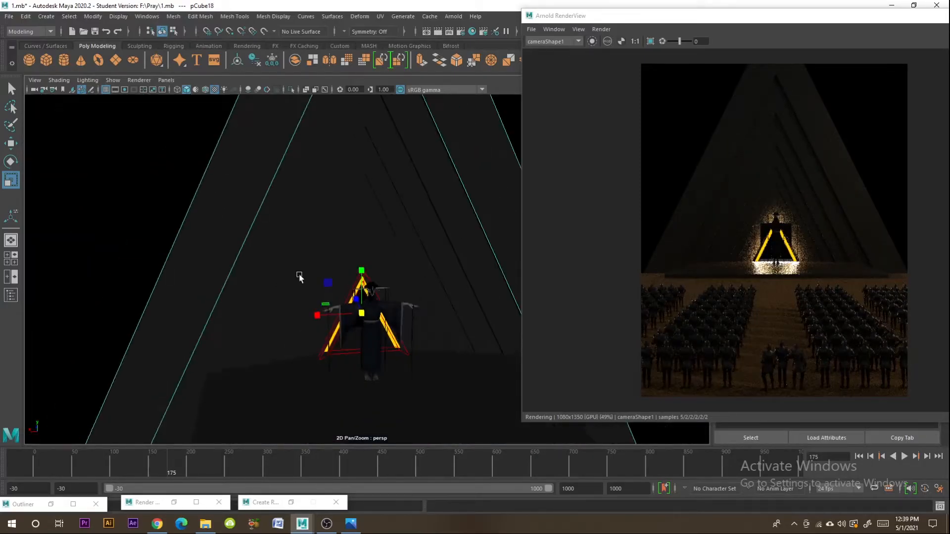
pyautogui.keyDown('alt'); pyautogui.moveTo(298, 336); pyautogui.dragTo(330, 304); pyautogui.keyUp('alt')
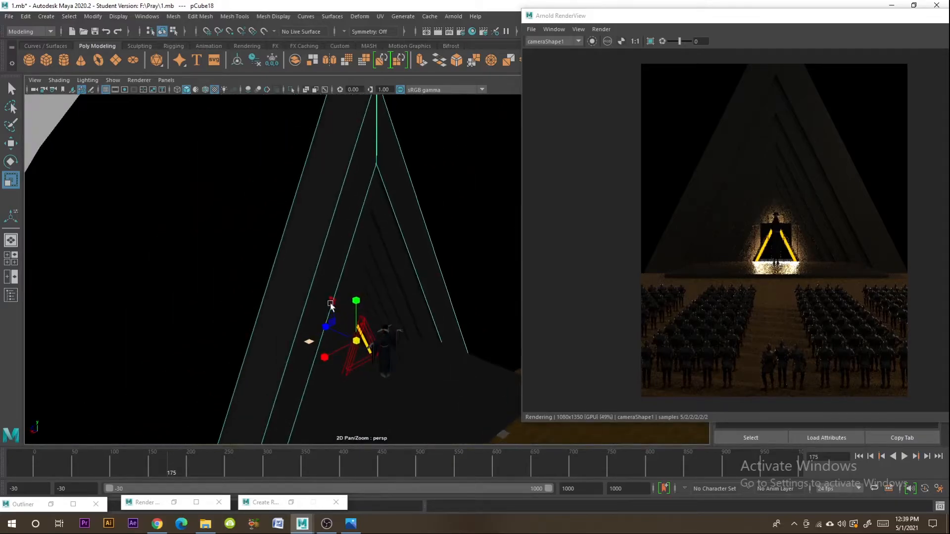
pyautogui.click(340, 269)
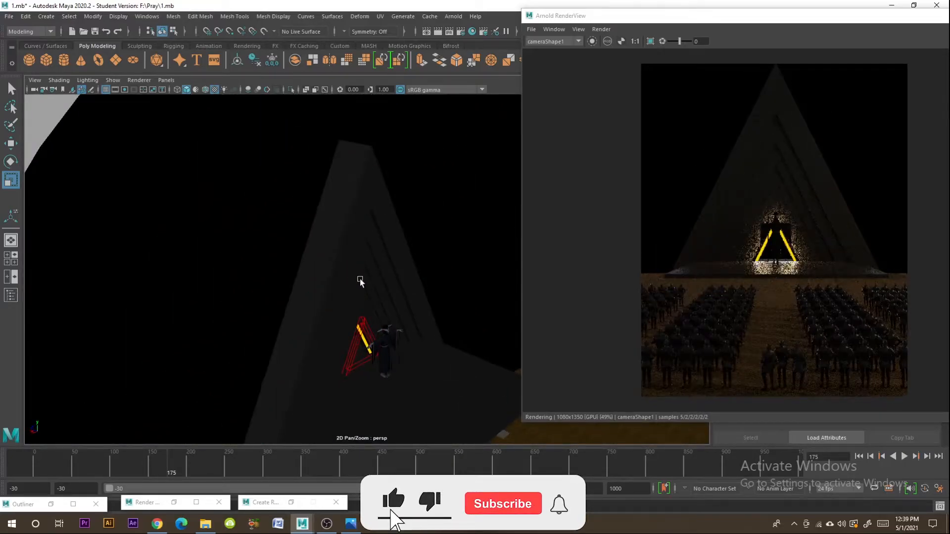
# Step: Try to raise the nested dark frames of the pyramid above the platform
pyautogui.keyDown('alt'); pyautogui.moveTo(405, 286); pyautogui.dragTo(424, 289); pyautogui.keyUp('alt')
pyautogui.click(394, 287)
pyautogui.press('Up')
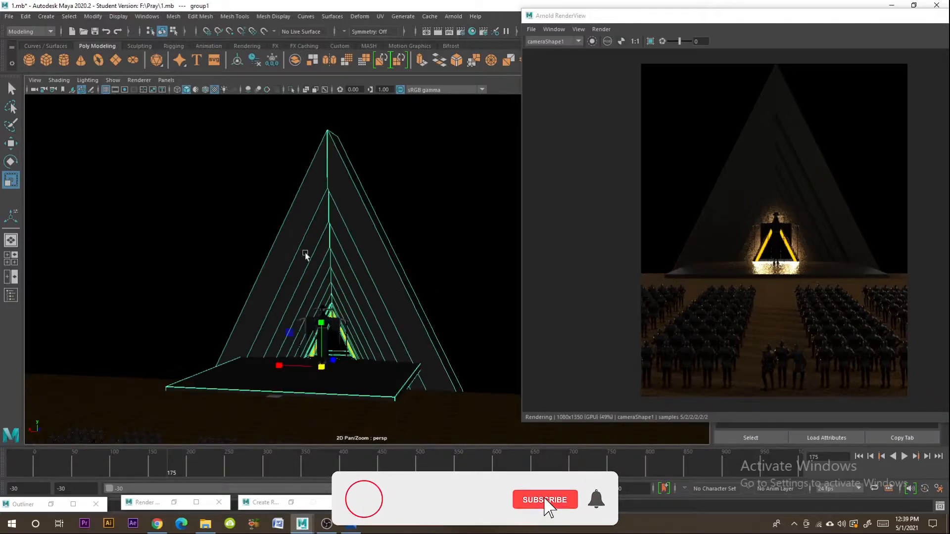
pyautogui.click(7, 147)
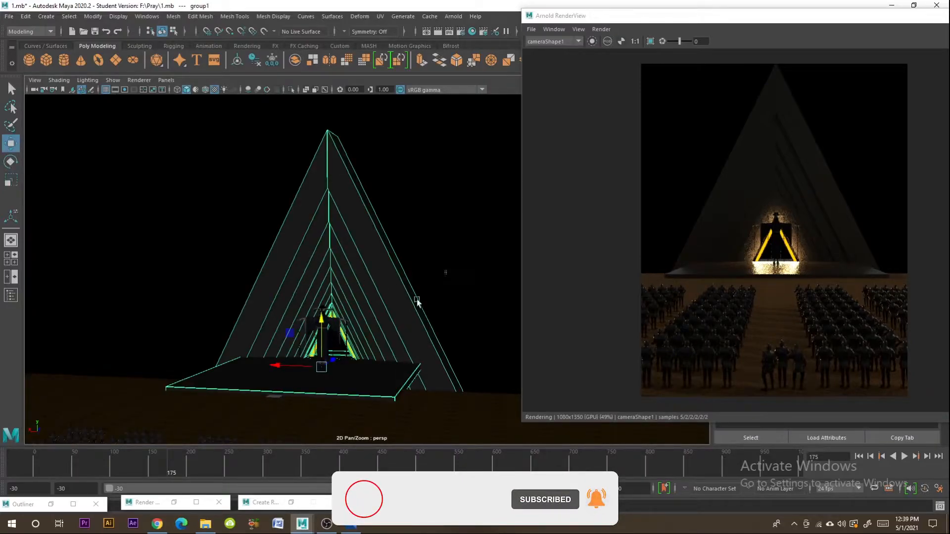
pyautogui.moveTo(447, 272); pyautogui.dragTo(393, 361)
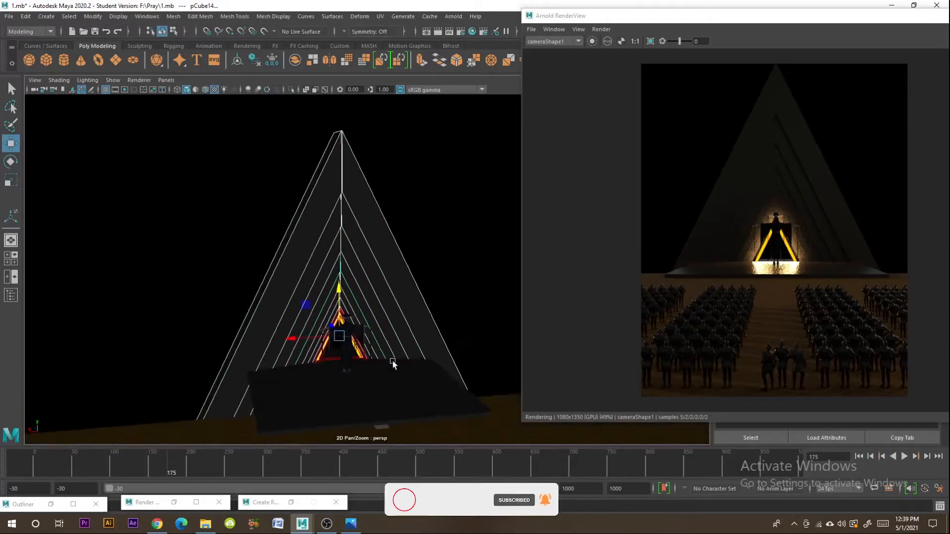
pyautogui.moveTo(337, 292); pyautogui.dragTo(339, 243)
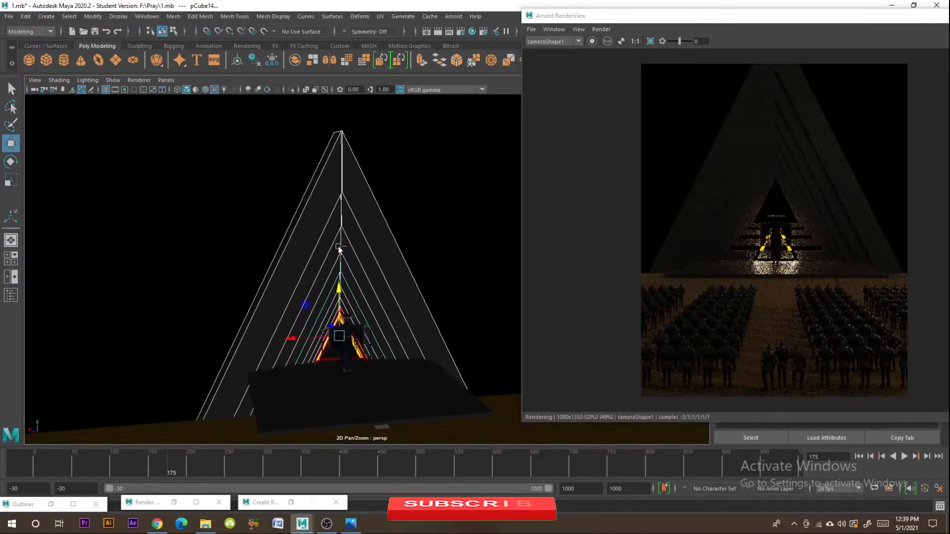
pyautogui.click(433, 277)
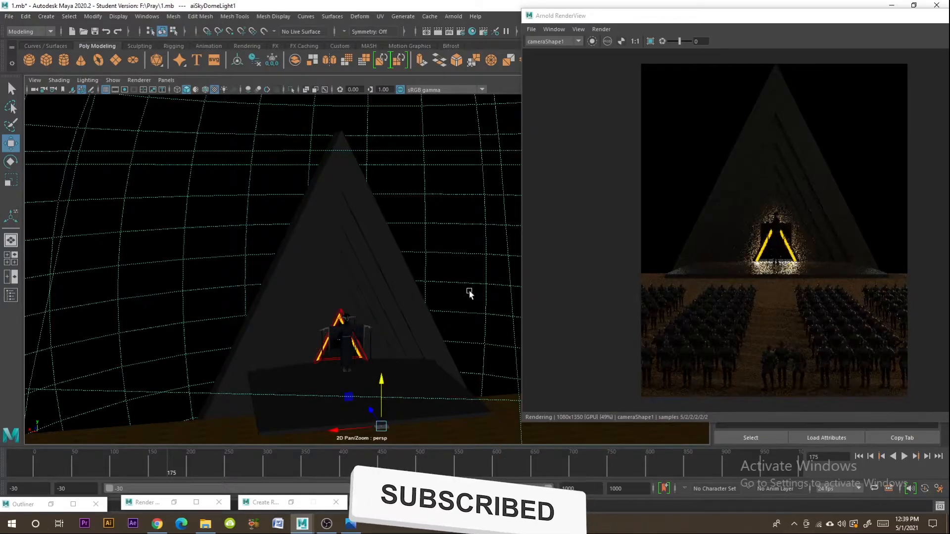
pyautogui.keyDown('alt'); pyautogui.moveTo(470, 295); pyautogui.dragTo(433, 314); pyautogui.keyUp('alt')
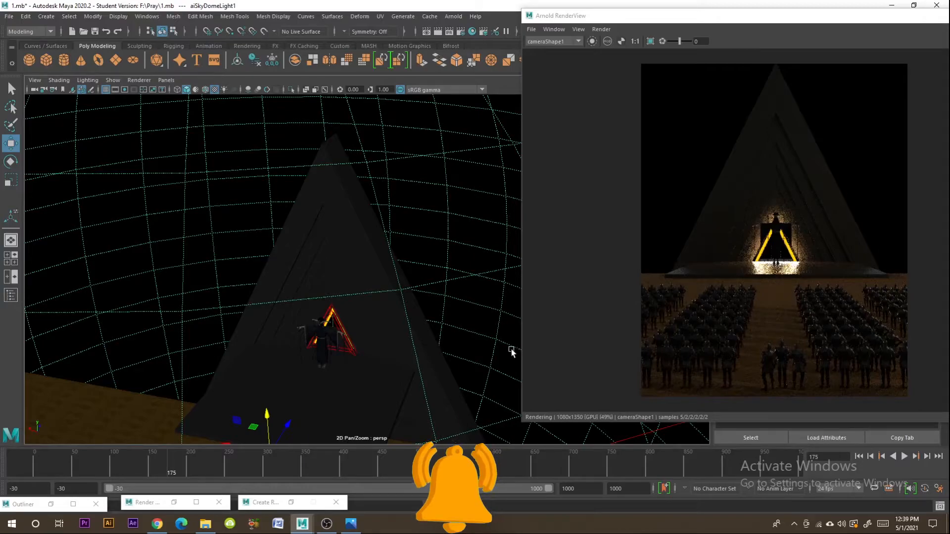
# Step: Set the atmosphere volume's density to 0.001 and lower its anisotropy to about -0.683
pyautogui.click(472, 31)
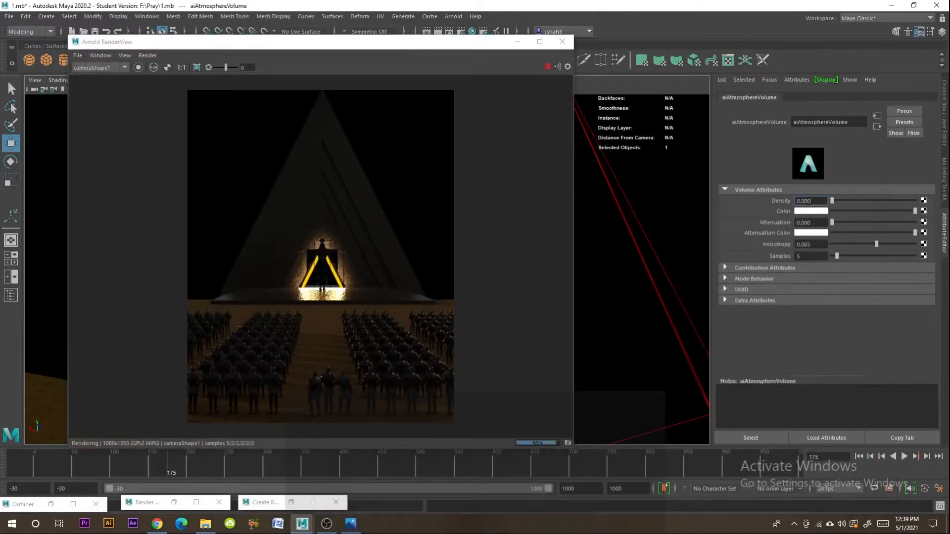
pyautogui.write('1')
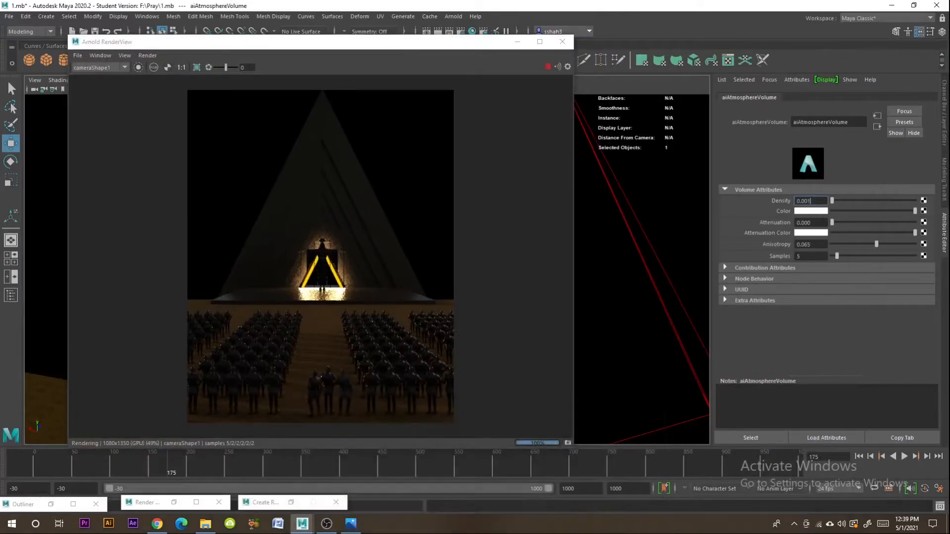
pyautogui.press('Tab')
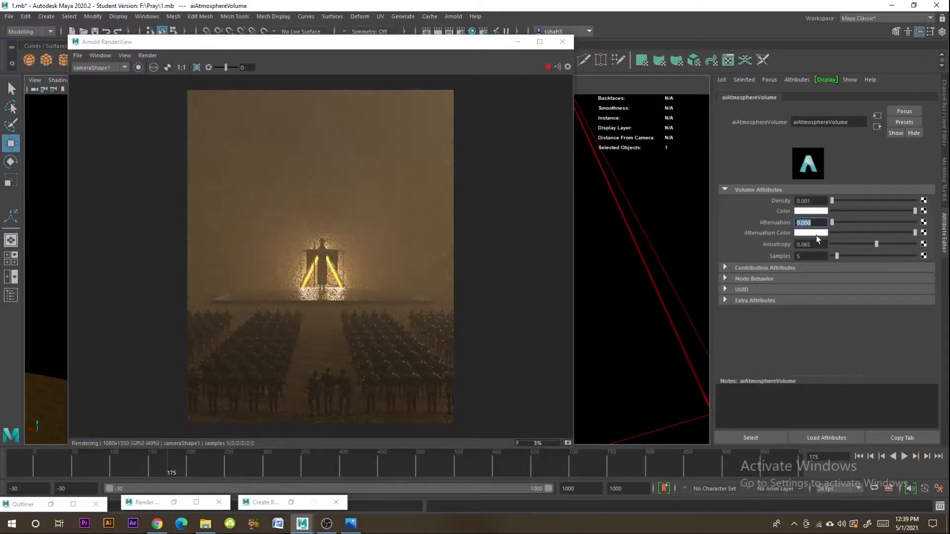
pyautogui.moveTo(877, 244); pyautogui.dragTo(844, 244)
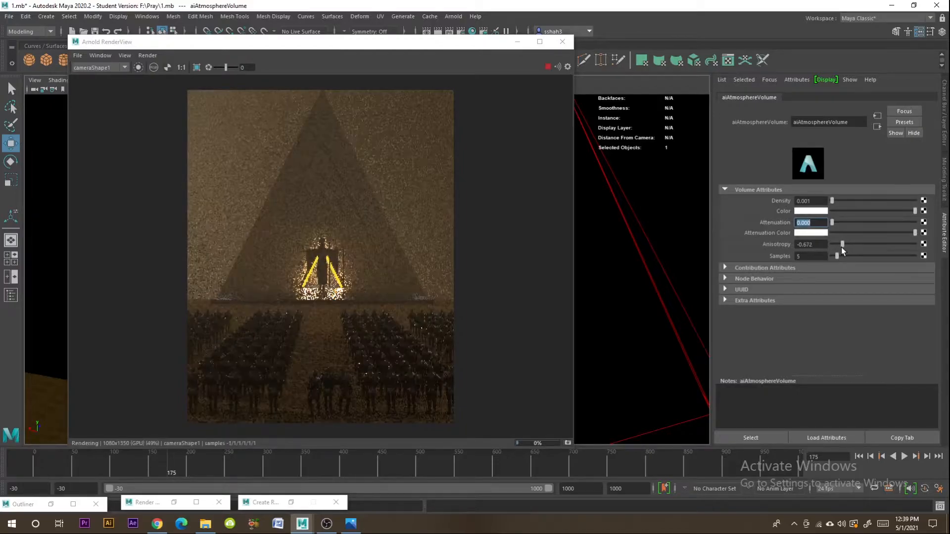
# Step: Set the atmosphere volume's attenuation to 1 and reduce it to about 0.524
pyautogui.write('1')
pyautogui.press('Return')
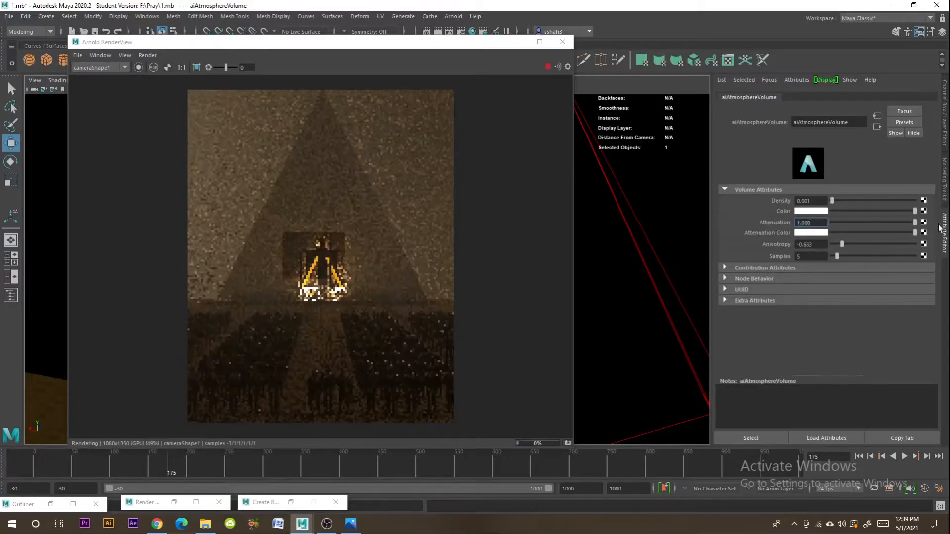
pyautogui.moveTo(911, 226); pyautogui.dragTo(877, 226)
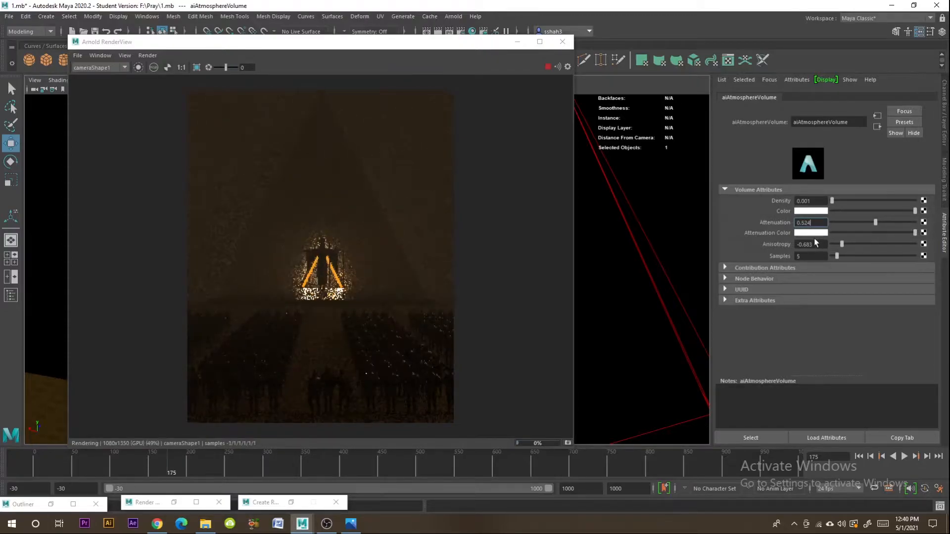
# Step: Duplicate the large area light beside the pyramid and move the copy across to the opposite side
pyautogui.moveTo(404, 45); pyautogui.dragTo(668, 62)
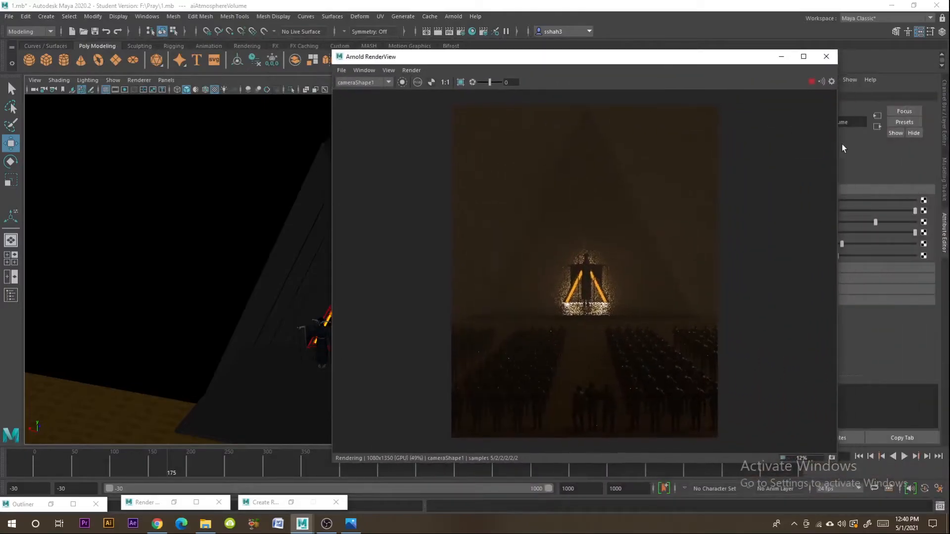
pyautogui.moveTo(837, 145); pyautogui.dragTo(667, 146)
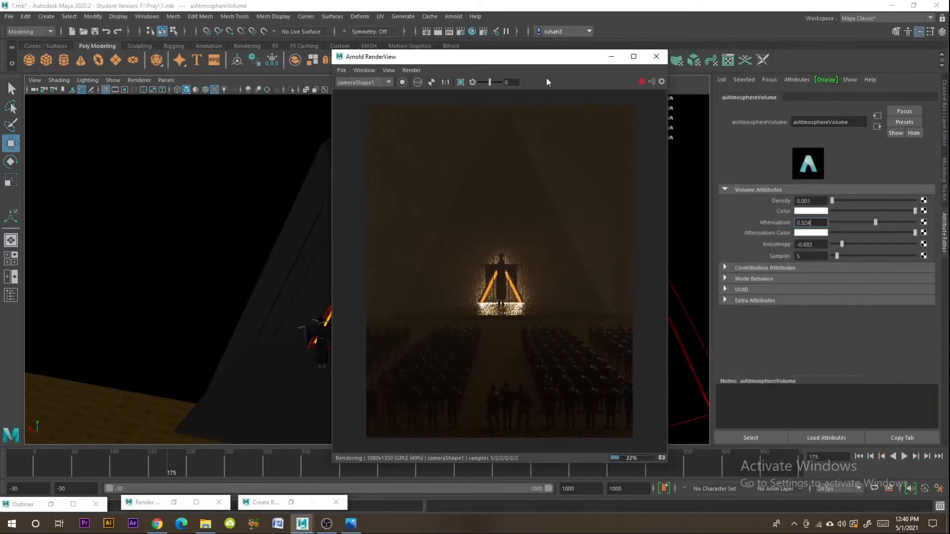
pyautogui.moveTo(547, 57); pyautogui.dragTo(795, 81)
pyautogui.scroll(-4, 311, 262)
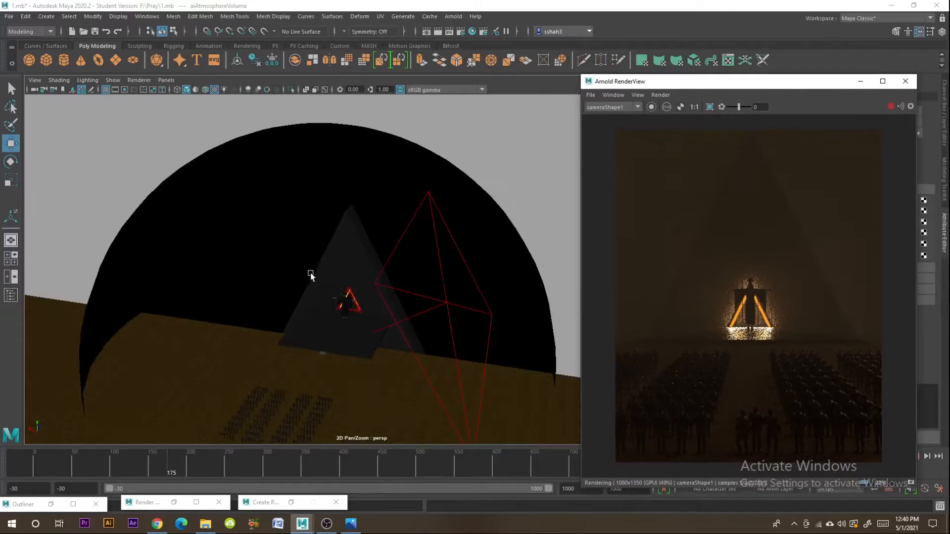
pyautogui.keyDown('alt'); pyautogui.moveTo(311, 275); pyautogui.dragTo(376, 288); pyautogui.keyUp('alt')
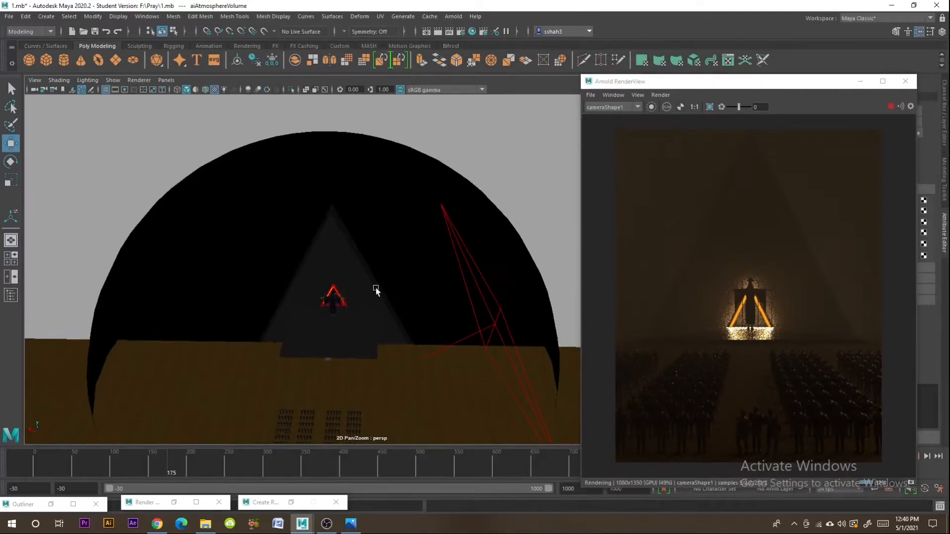
pyautogui.click(493, 319)
pyautogui.scroll(-3, 491, 317)
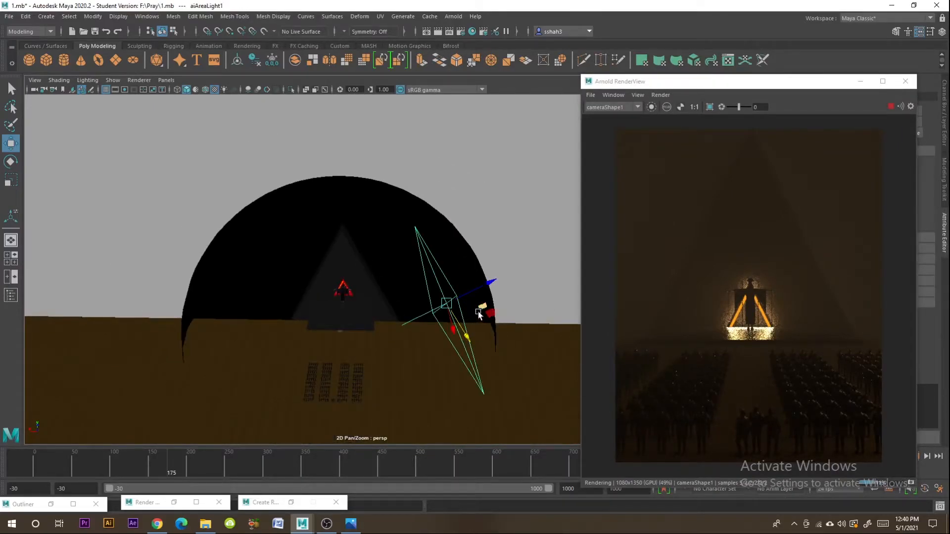
pyautogui.moveTo(485, 287); pyautogui.dragTo(299, 325)
# Step: Rotate the duplicated area light to aim at the pyramid from the opposite side and raise it higher
pyautogui.click(10, 161)
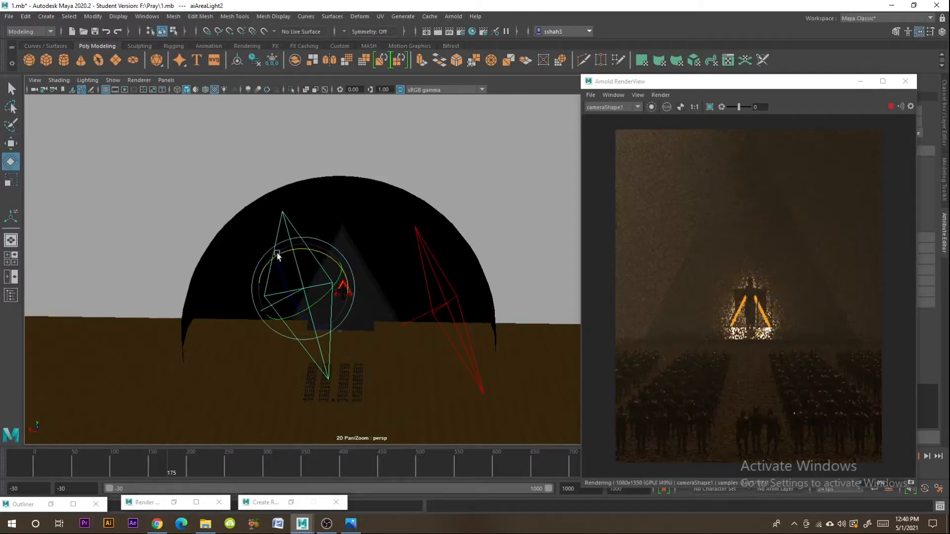
pyautogui.moveTo(276, 254); pyautogui.dragTo(242, 325)
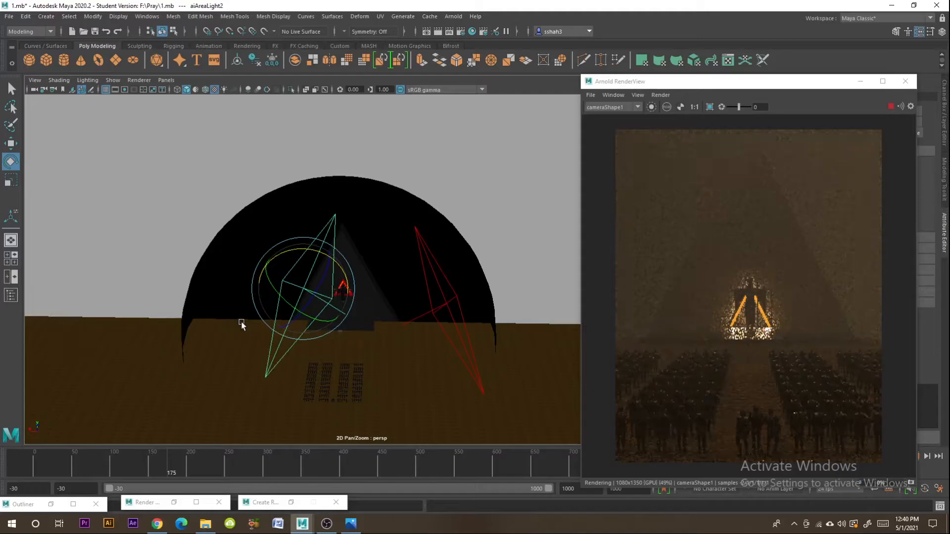
pyautogui.click(10, 144)
pyautogui.keyDown('alt'); pyautogui.moveTo(304, 297); pyautogui.dragTo(321, 260); pyautogui.keyUp('alt')
pyautogui.moveTo(284, 212); pyautogui.dragTo(302, 185)
# Step: Change the duplicated area light's color to pale cyan
pyautogui.moveTo(771, 88); pyautogui.dragTo(586, 97)
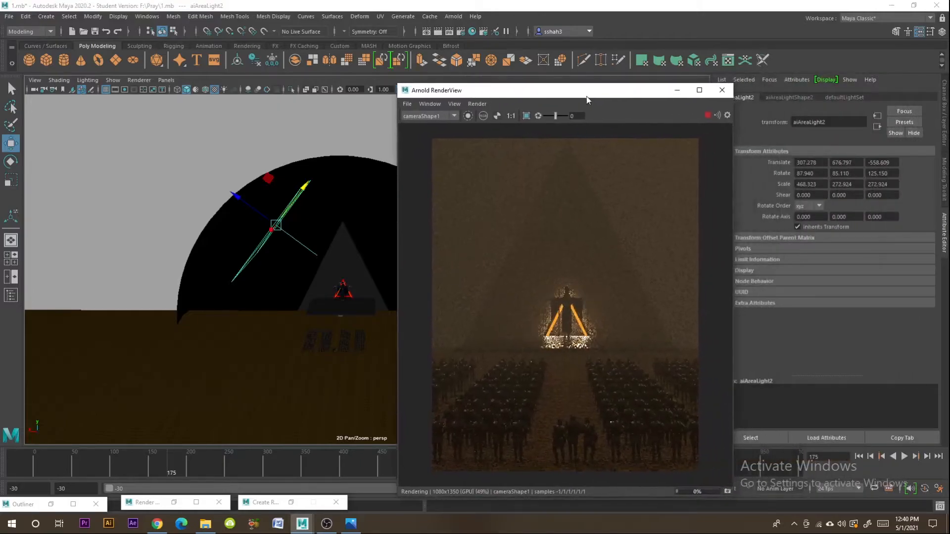
pyautogui.click(790, 97)
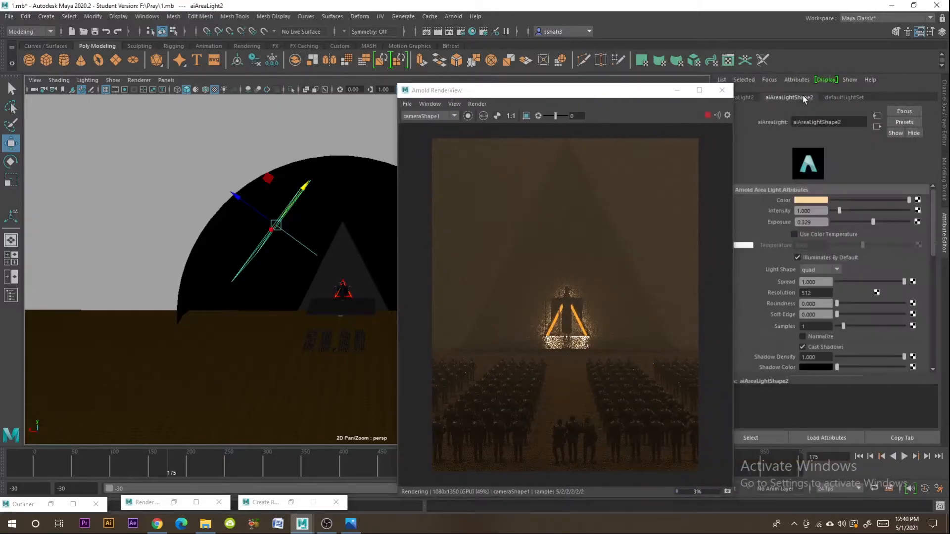
pyautogui.click(811, 201)
pyautogui.click(804, 179)
pyautogui.click(811, 201)
pyautogui.moveTo(800, 259); pyautogui.dragTo(792, 261)
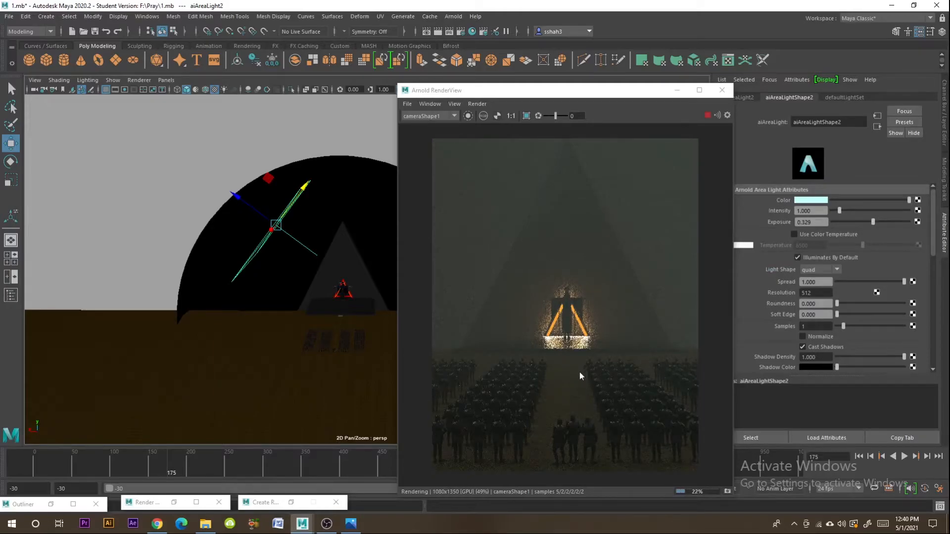
# Step: Duplicate the glowing yellow triangle behind the robed figure at a larger scale and move the copy forward
pyautogui.keyDown('alt'); pyautogui.moveTo(327, 341); pyautogui.dragTo(319, 314); pyautogui.keyUp('alt')
pyautogui.click(185, 249)
pyautogui.press('f')
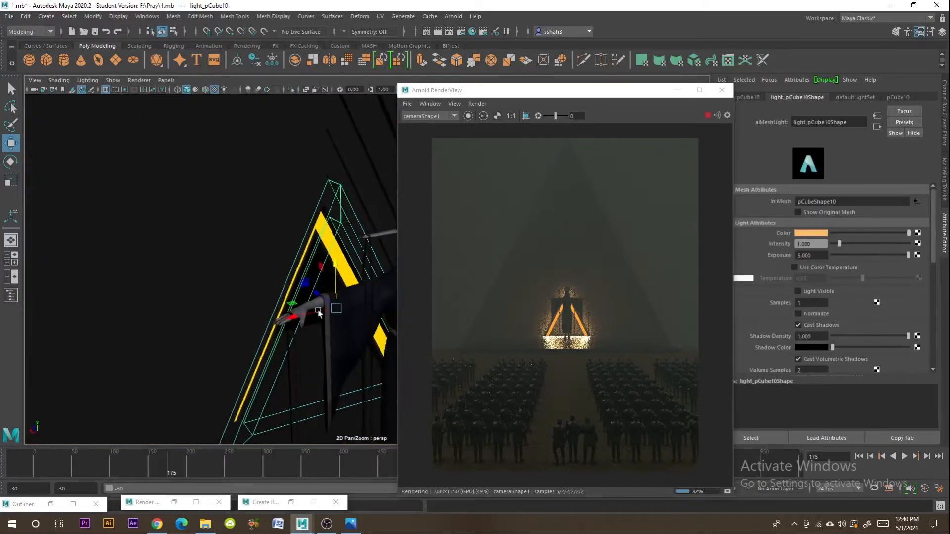
pyautogui.click(345, 270)
pyautogui.keyDown('alt'); pyautogui.moveTo(345, 269); pyautogui.dragTo(347, 281); pyautogui.keyUp('alt')
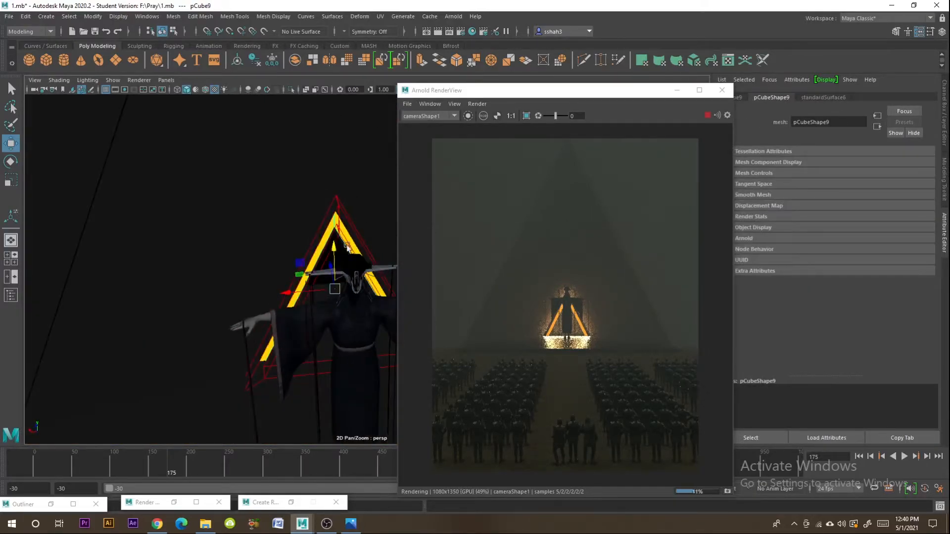
pyautogui.keyDown('alt'); pyautogui.moveTo(347, 248); pyautogui.dragTo(333, 238); pyautogui.keyUp('alt')
pyautogui.keyDown('alt'); pyautogui.moveTo(352, 353); pyautogui.dragTo(283, 350); pyautogui.keyUp('alt')
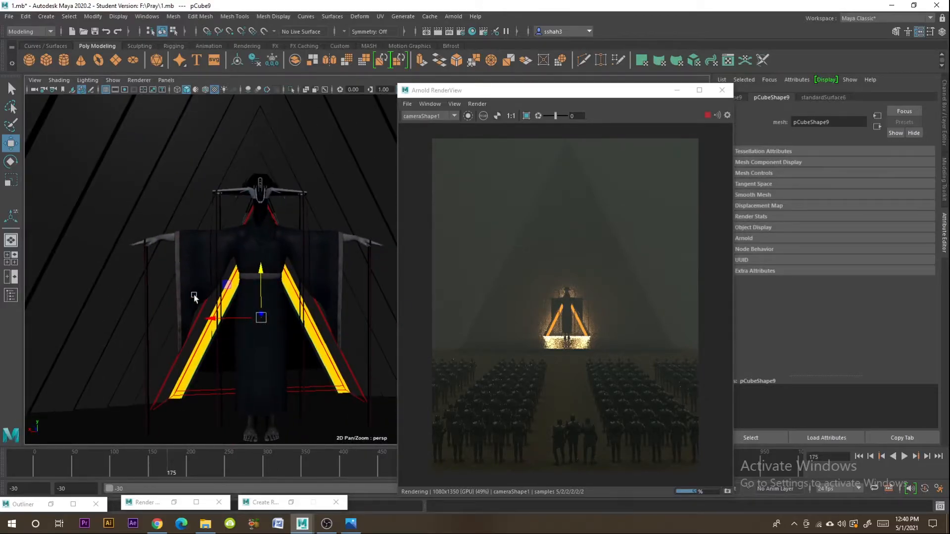
pyautogui.click(11, 180)
pyautogui.keyDown('alt'); pyautogui.moveTo(212, 320); pyautogui.dragTo(277, 324); pyautogui.keyUp('alt')
pyautogui.press('w')
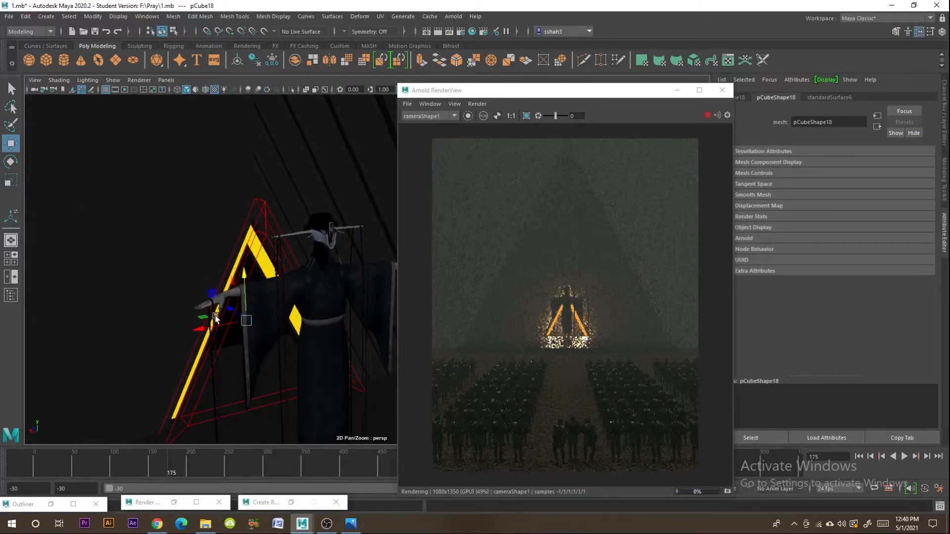
pyautogui.moveTo(215, 317); pyautogui.dragTo(237, 315)
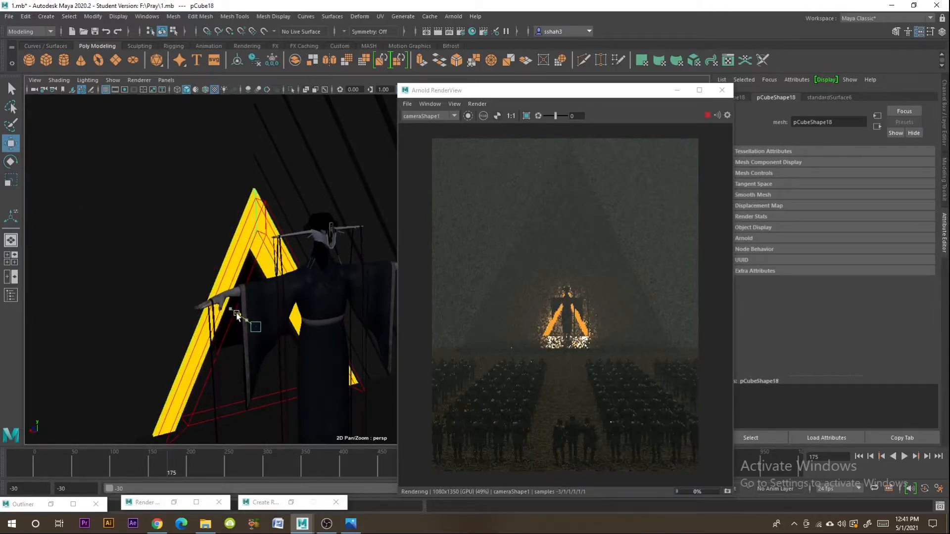
# Step: Delete the enlarged duplicate of the glowing yellow triangle behind the robed figure
pyautogui.scroll(-5, 37, 218)
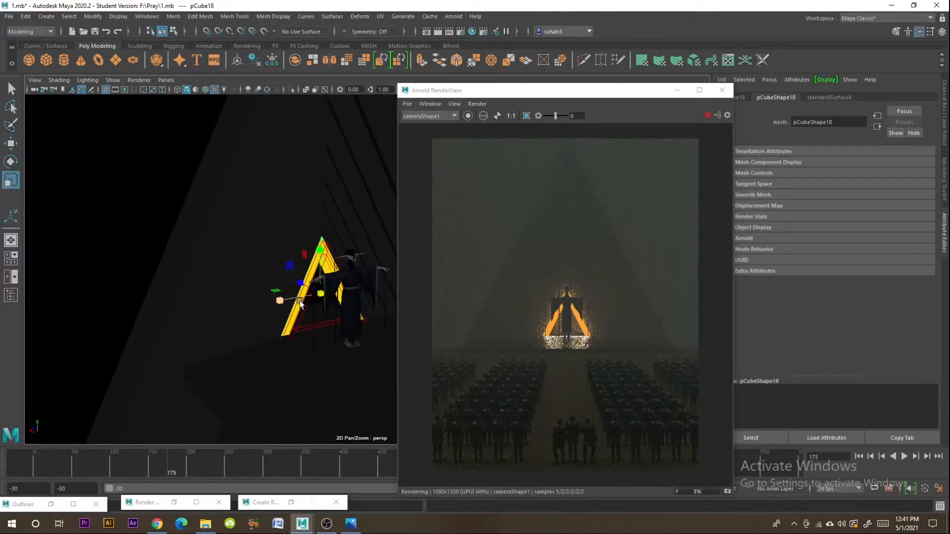
pyautogui.moveTo(301, 303); pyautogui.dragTo(826, 428)
pyautogui.scroll(-5, 160, 326)
pyautogui.keyDown('alt'); pyautogui.moveTo(277, 318); pyautogui.dragTo(170, 382, button='middle'); pyautogui.keyUp('alt')
pyautogui.keyDown('alt'); pyautogui.moveTo(170, 381); pyautogui.dragTo(239, 357); pyautogui.keyUp('alt')
pyautogui.press('Delete')
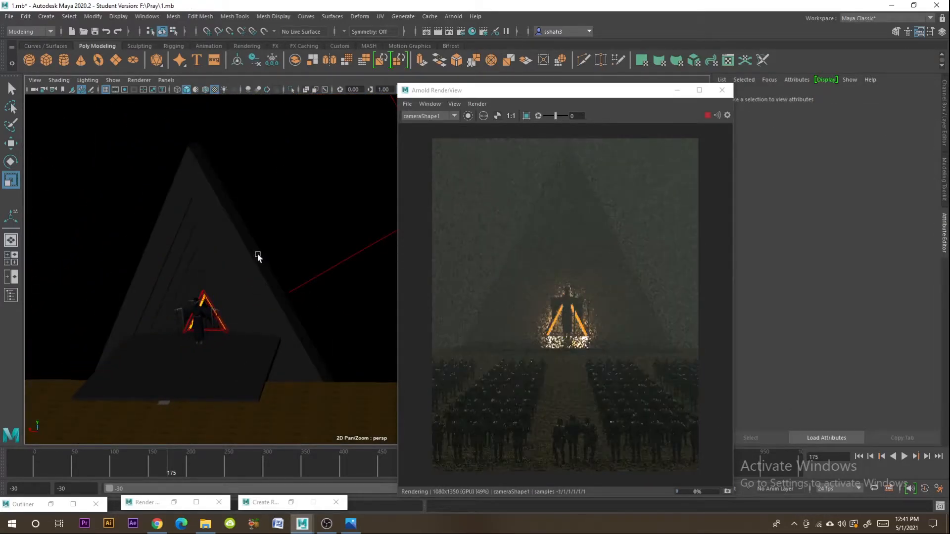
# Step: Examine the nested triangular frames and the glowing triangle around the robed figure by picking individual meshes up close
pyautogui.click(231, 269)
pyautogui.keyDown('alt'); pyautogui.moveTo(235, 300); pyautogui.dragTo(202, 256); pyautogui.keyUp('alt')
pyautogui.keyDown('alt'); pyautogui.moveTo(202, 256); pyautogui.dragTo(235, 300, button='middle'); pyautogui.keyUp('alt')
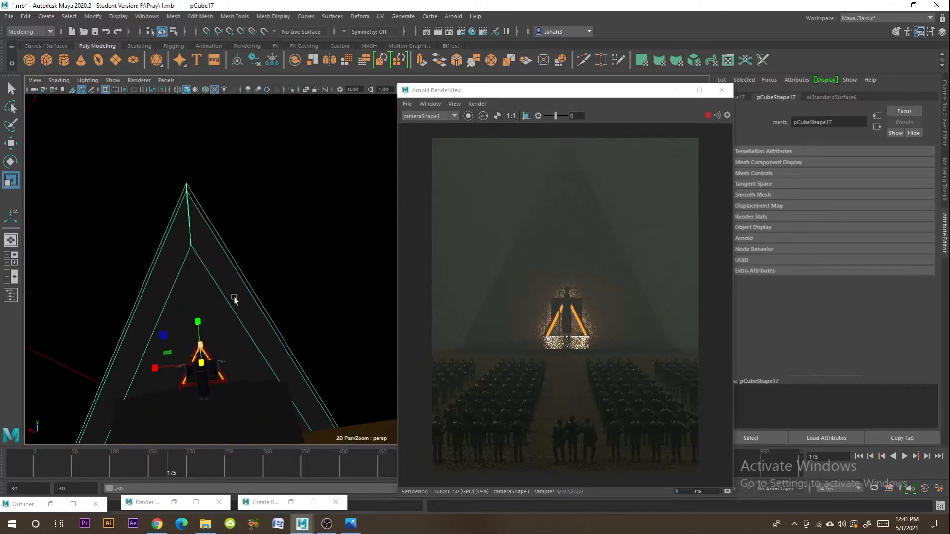
pyautogui.click(228, 343)
pyautogui.keyDown('alt'); pyautogui.moveTo(230, 344); pyautogui.dragTo(250, 348); pyautogui.keyUp('alt')
pyautogui.keyDown('alt'); pyautogui.moveTo(250, 347); pyautogui.dragTo(297, 307, button='middle'); pyautogui.keyUp('alt')
pyautogui.scroll(5, 277, 307)
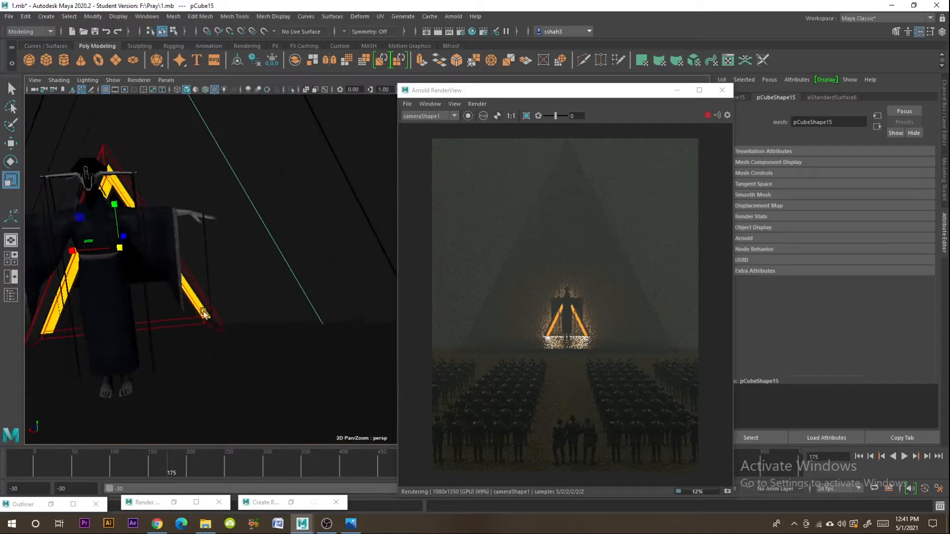
pyautogui.click(192, 297)
pyautogui.keyDown('alt'); pyautogui.moveTo(196, 295); pyautogui.dragTo(539, 276); pyautogui.keyUp('alt')
pyautogui.click(289, 352)
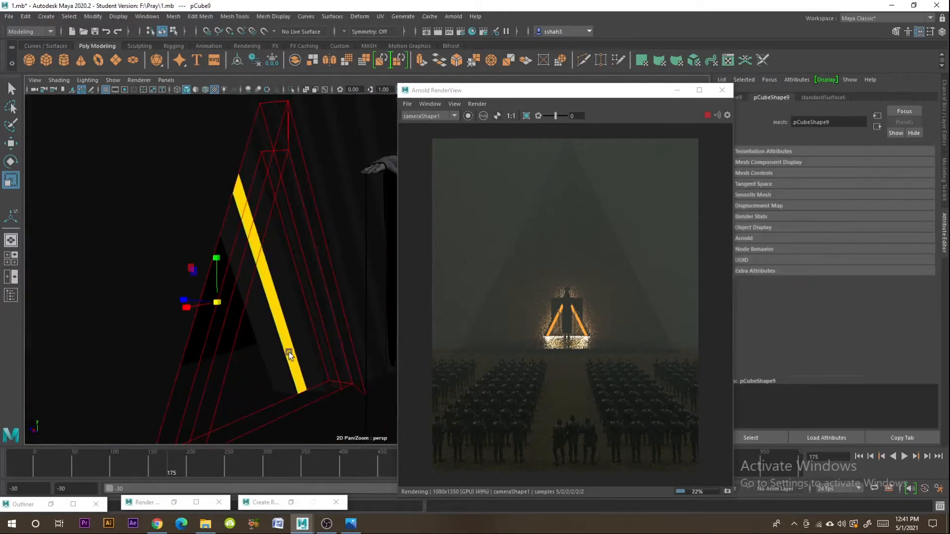
pyautogui.scroll(-7, 287, 348)
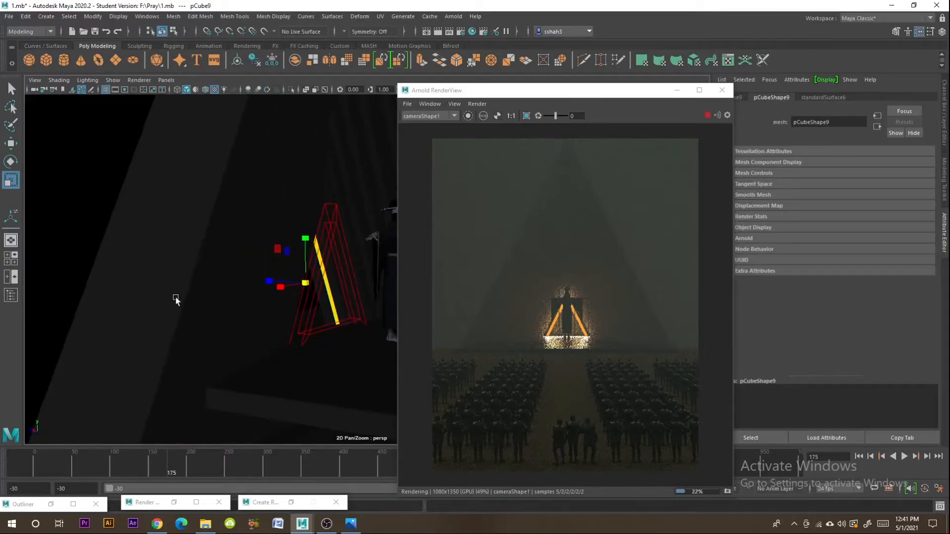
# Step: Extract the outer side faces of the outermost triangular frame into a separate mesh
pyautogui.click(178, 299)
pyautogui.scroll(-4, 194, 299)
pyautogui.scroll(-6, 223, 342)
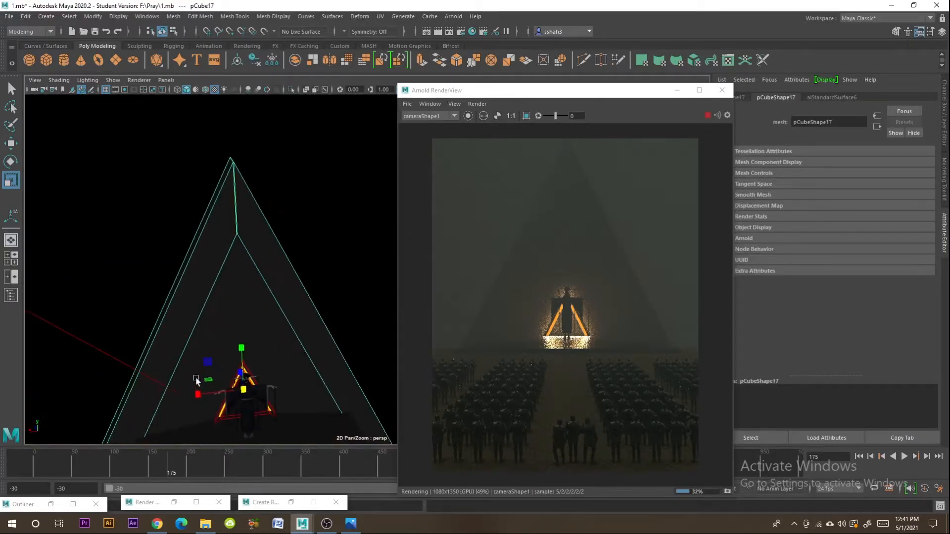
pyautogui.scroll(5, 246, 381)
pyautogui.rightClick(245, 296)
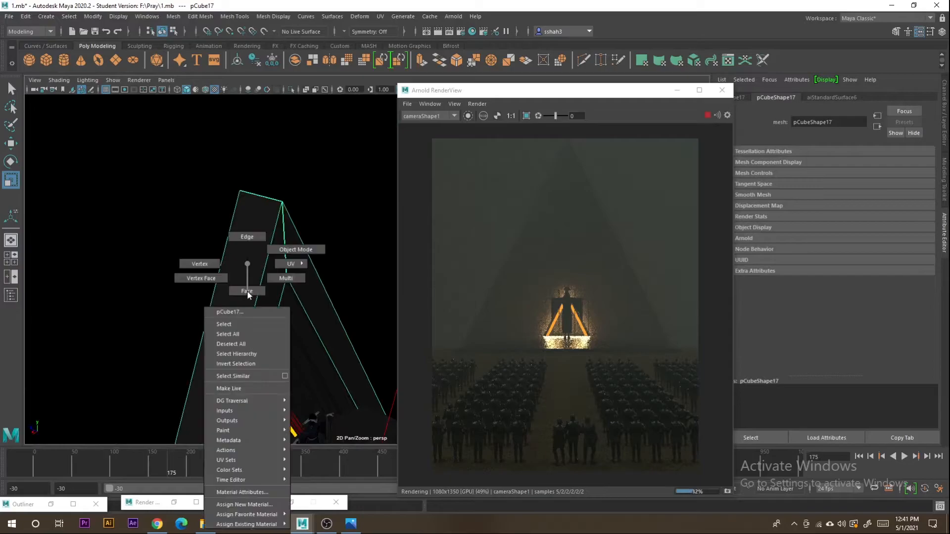
pyautogui.click(246, 286)
pyautogui.scroll(5, 293, 335)
pyautogui.keyDown('alt'); pyautogui.moveTo(236, 313); pyautogui.dragTo(224, 289, button='middle'); pyautogui.keyUp('alt')
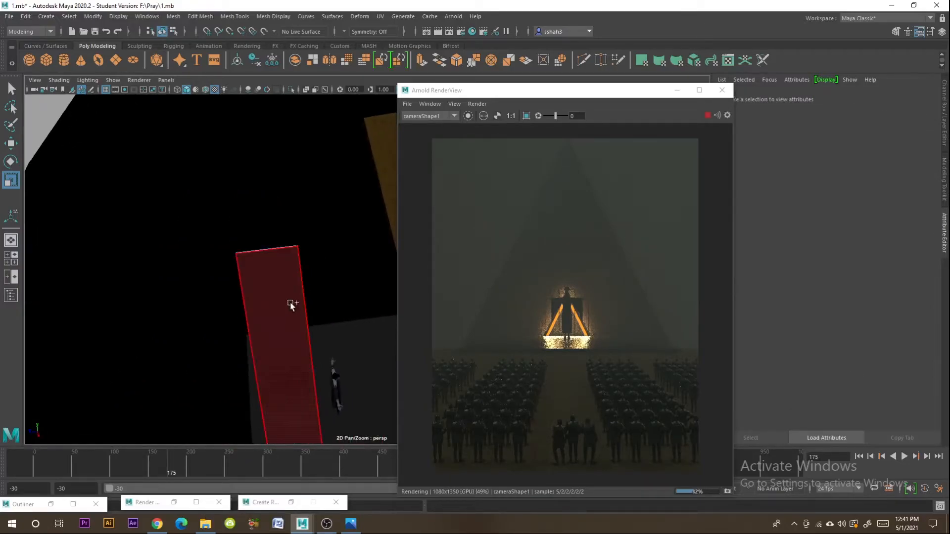
pyautogui.click(291, 306)
pyautogui.keyDown('alt'); pyautogui.moveTo(291, 305); pyautogui.dragTo(256, 331); pyautogui.keyUp('alt')
pyautogui.keyDown('shift'); pyautogui.click(301, 333); pyautogui.keyUp('shift')
pyautogui.keyDown('alt'); pyautogui.moveTo(280, 367); pyautogui.dragTo(325, 324); pyautogui.keyUp('alt')
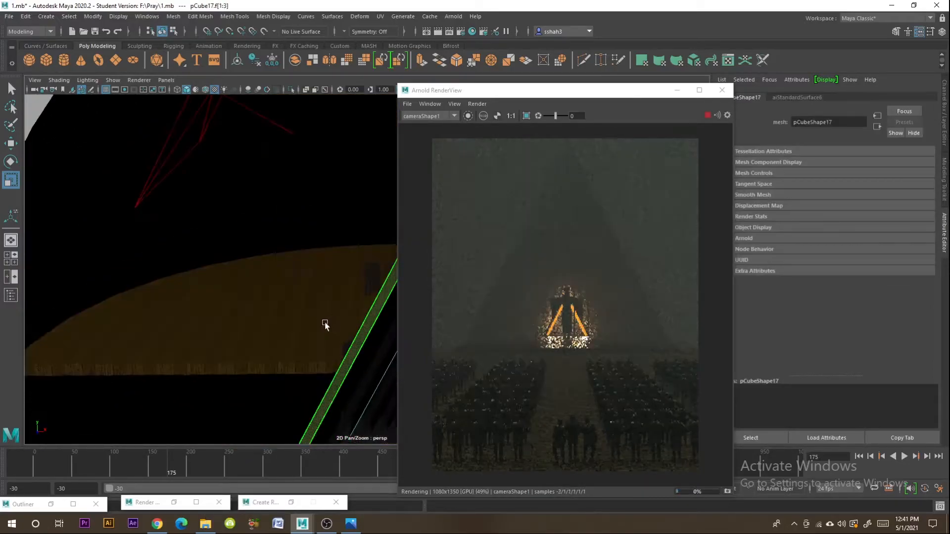
pyautogui.keyDown('alt'); pyautogui.moveTo(325, 325); pyautogui.dragTo(158, 198, button='middle'); pyautogui.keyUp('alt')
pyautogui.scroll(-4, 168, 194)
pyautogui.keyDown('alt'); pyautogui.moveTo(175, 240); pyautogui.dragTo(233, 233); pyautogui.keyUp('alt')
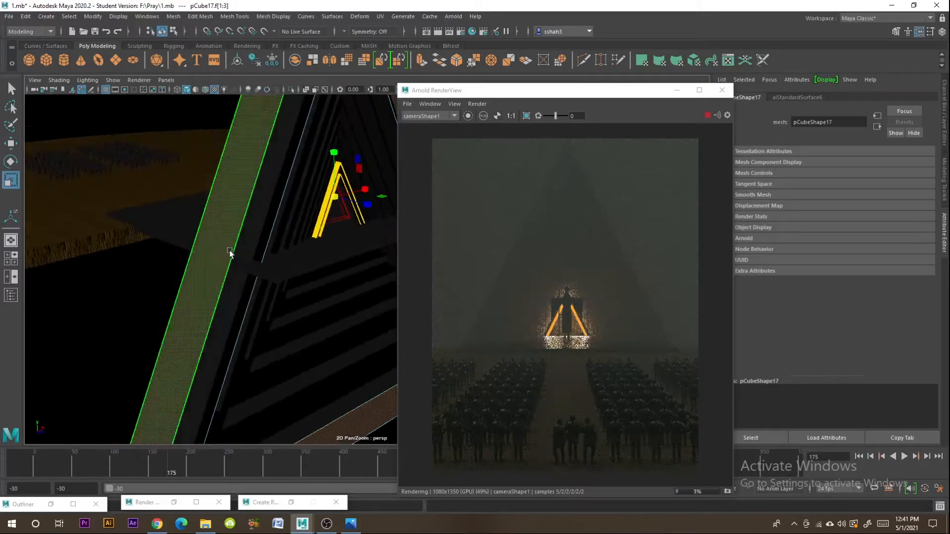
pyautogui.click(200, 17)
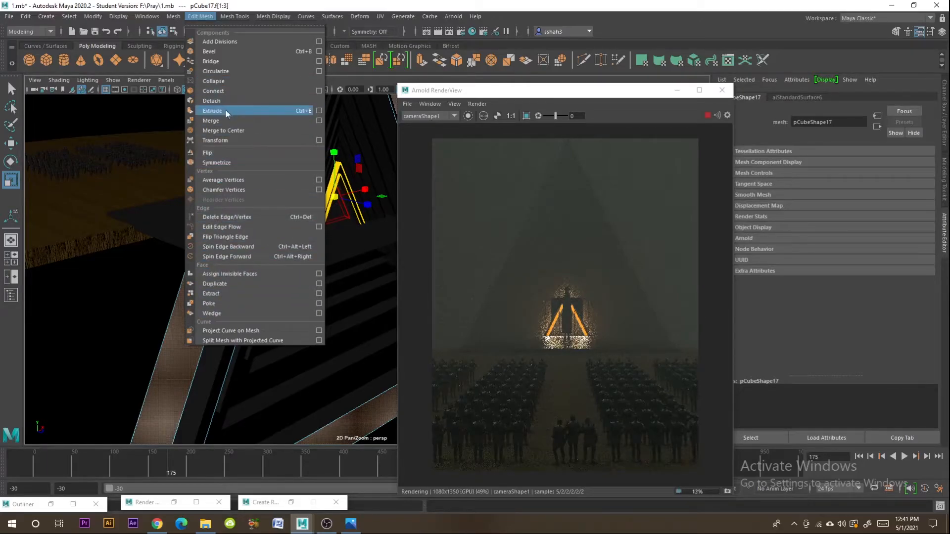
pyautogui.click(216, 294)
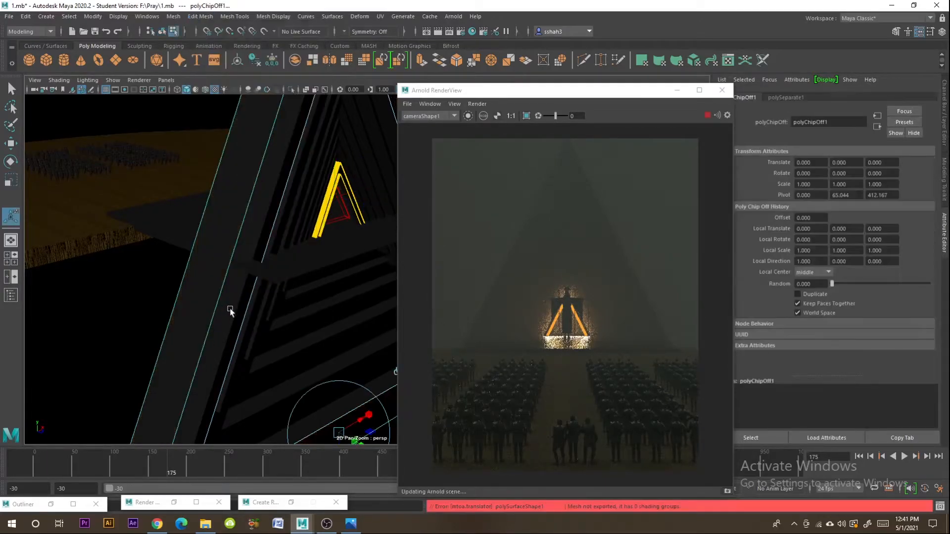
# Step: Extrude the extracted triangular strip's faces and scale the extrusion outward to a local scale of 1.067
pyautogui.scroll(-4, 232, 312)
pyautogui.keyDown('alt'); pyautogui.moveTo(277, 330); pyautogui.dragTo(202, 339, button='middle'); pyautogui.keyUp('alt')
pyautogui.click(317, 334)
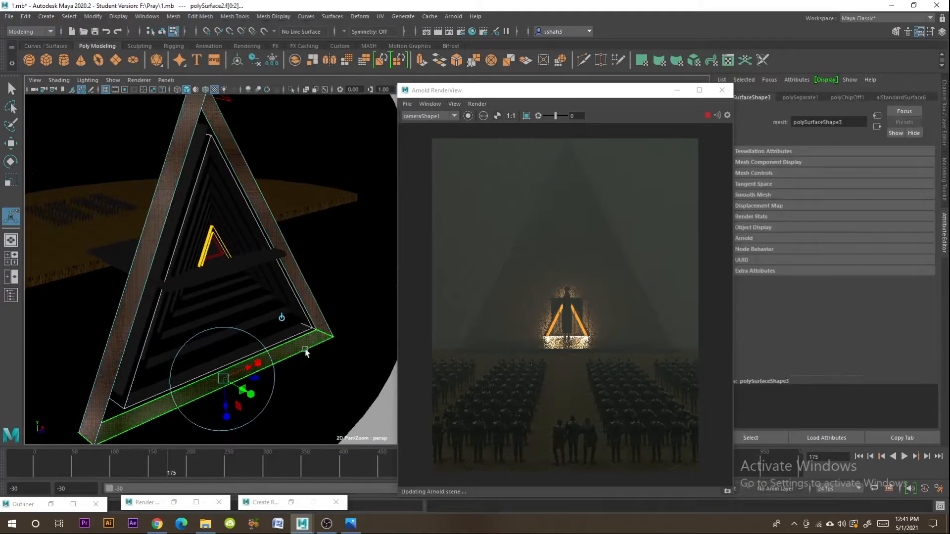
pyautogui.moveTo(299, 297); pyautogui.dragTo(243, 404, button='right')
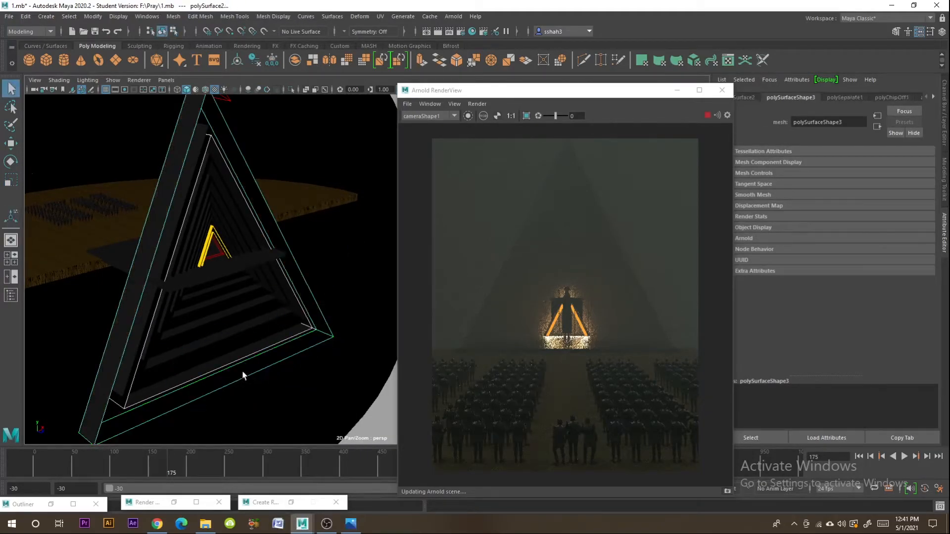
pyautogui.click(221, 360)
pyautogui.press('w')
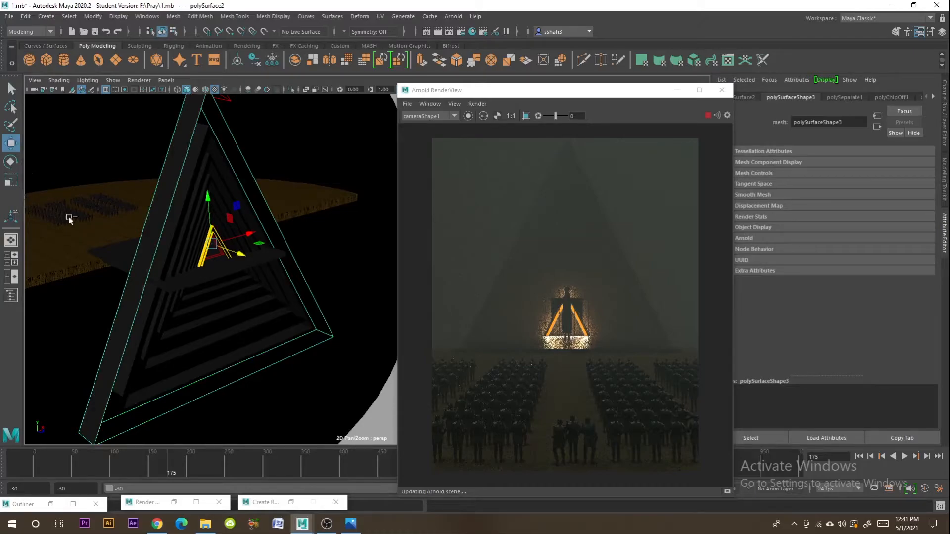
pyautogui.hotkey('ctrl', 'z')
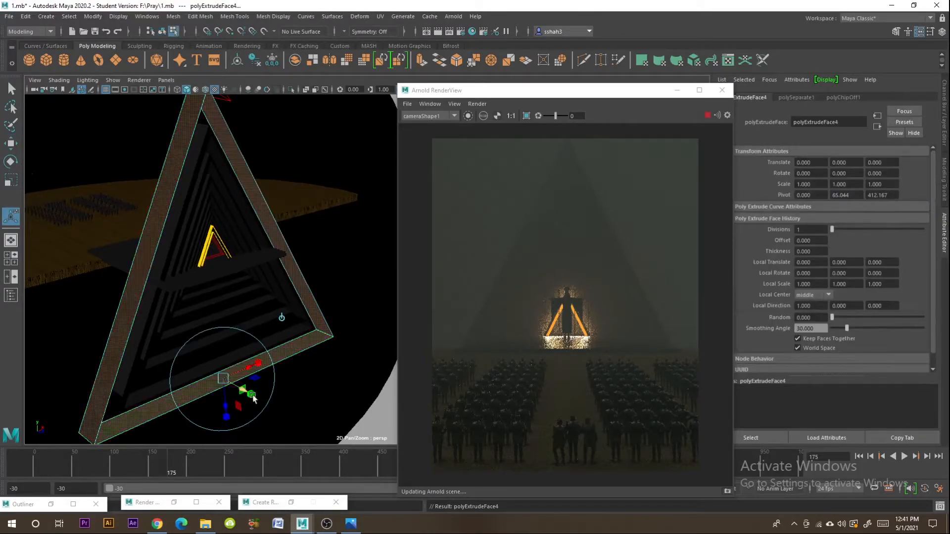
pyautogui.moveTo(248, 394); pyautogui.dragTo(232, 385)
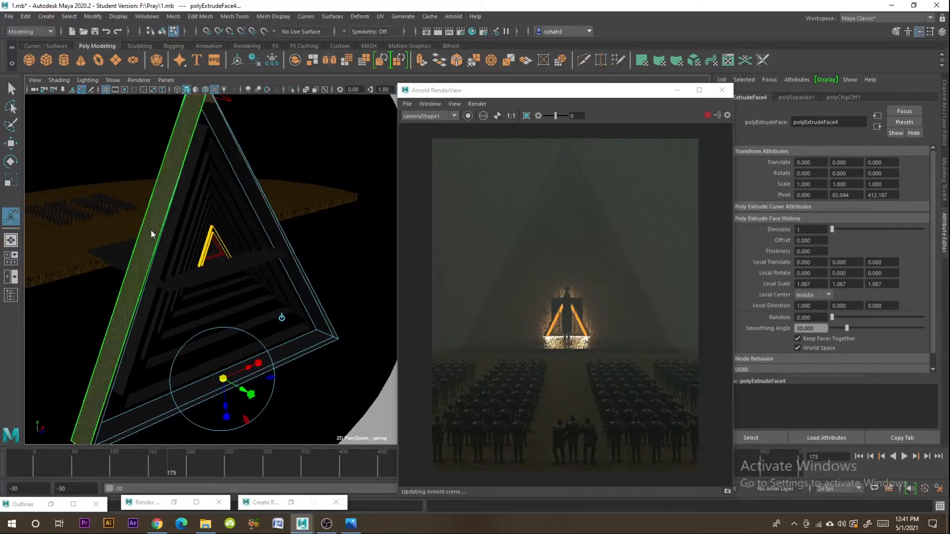
# Step: Assign the existing glowing yellow material, standardSurface6, to the extruded outer triangle
pyautogui.moveTo(150, 230); pyautogui.dragTo(147, 272, button='right')
pyautogui.moveTo(168, 471); pyautogui.dragTo(211, 502, button='right')
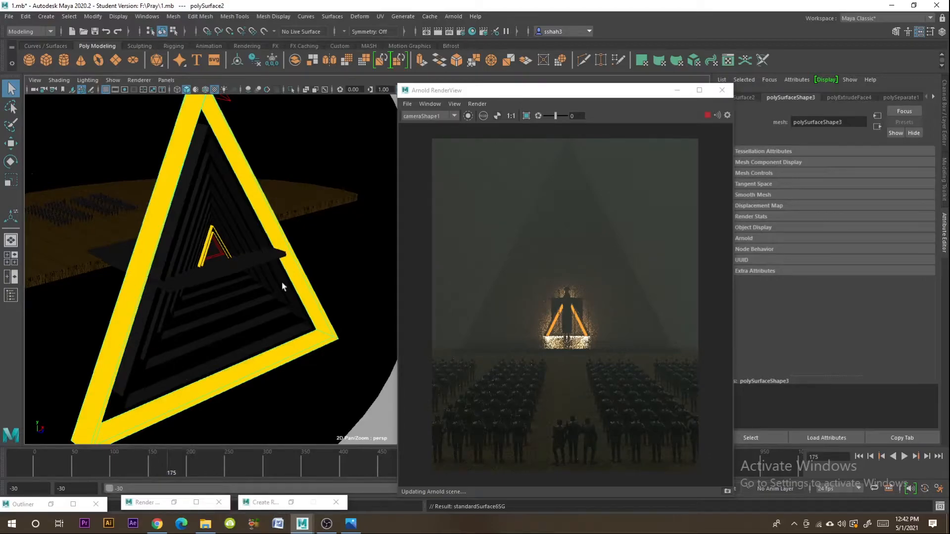
# Step: Inspect the outer glowing triangle from the front and examine the vertices at its apex up close
pyautogui.keyDown('alt'); pyautogui.moveTo(168, 251); pyautogui.dragTo(268, 246); pyautogui.keyUp('alt')
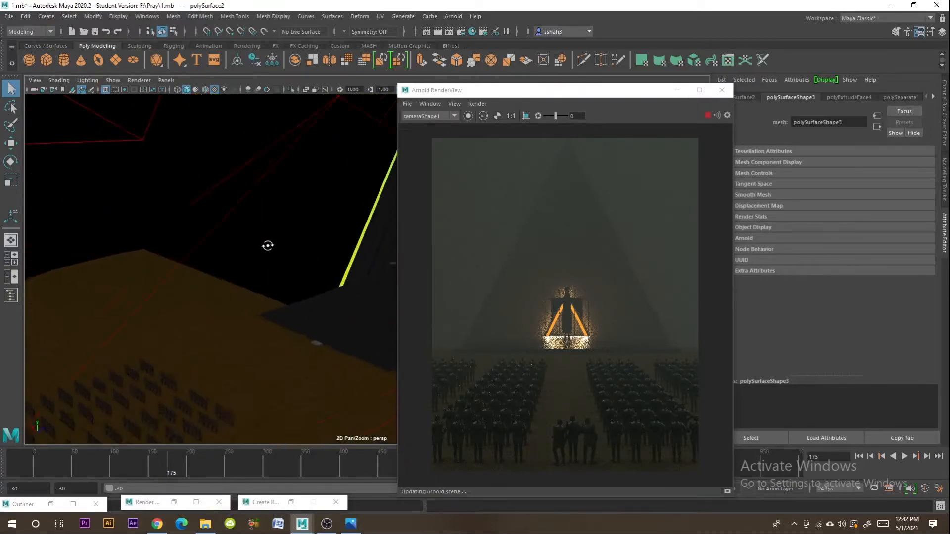
pyautogui.keyDown('alt'); pyautogui.moveTo(268, 246); pyautogui.dragTo(198, 261, button='middle'); pyautogui.keyUp('alt')
pyautogui.keyDown('alt'); pyautogui.moveTo(198, 261); pyautogui.dragTo(221, 281); pyautogui.keyUp('alt')
pyautogui.keyDown('alt'); pyautogui.moveTo(221, 280); pyautogui.dragTo(191, 265, button='middle'); pyautogui.keyUp('alt')
pyautogui.keyDown('alt'); pyautogui.moveTo(191, 265); pyautogui.dragTo(96, 325); pyautogui.keyUp('alt')
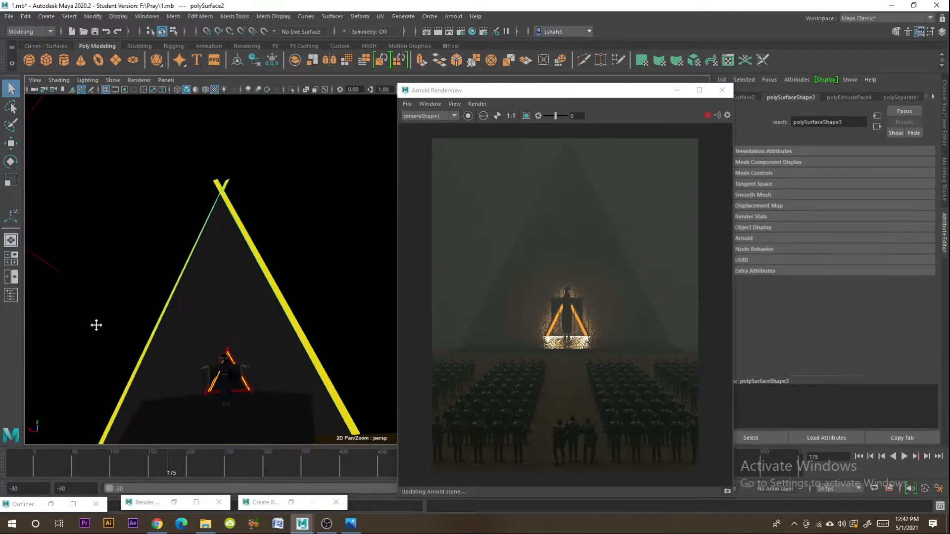
pyautogui.moveTo(222, 177); pyautogui.dragTo(219, 158, button='right')
pyautogui.moveTo(243, 165); pyautogui.dragTo(224, 188)
pyautogui.click(9, 180)
pyautogui.press('f')
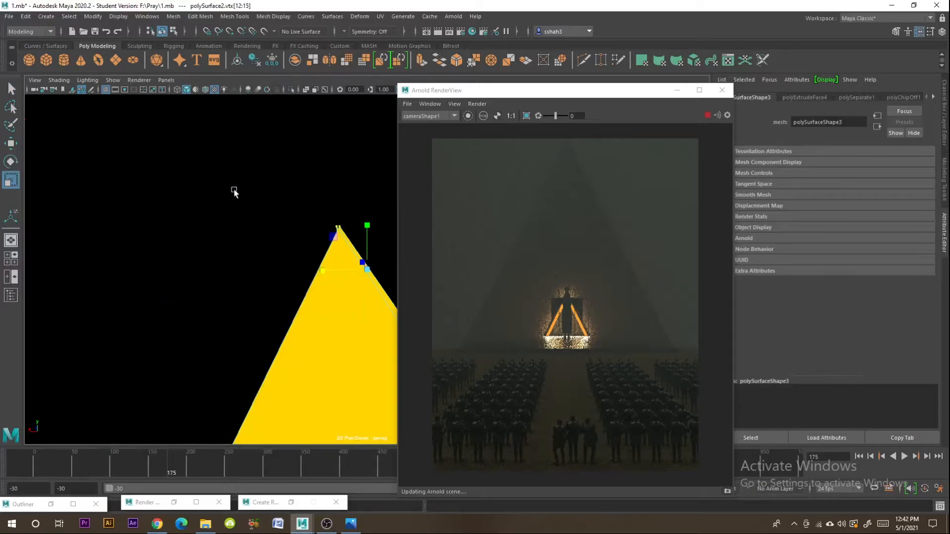
pyautogui.keyDown('alt'); pyautogui.moveTo(260, 230); pyautogui.dragTo(246, 210); pyautogui.keyUp('alt')
pyautogui.moveTo(235, 229); pyautogui.dragTo(275, 216, button='right')
pyautogui.scroll(-5, 277, 234)
# Step: Close and reopen the Arnold RenderView to restart the render, and move its window clear of the modeling view
pyautogui.click(722, 91)
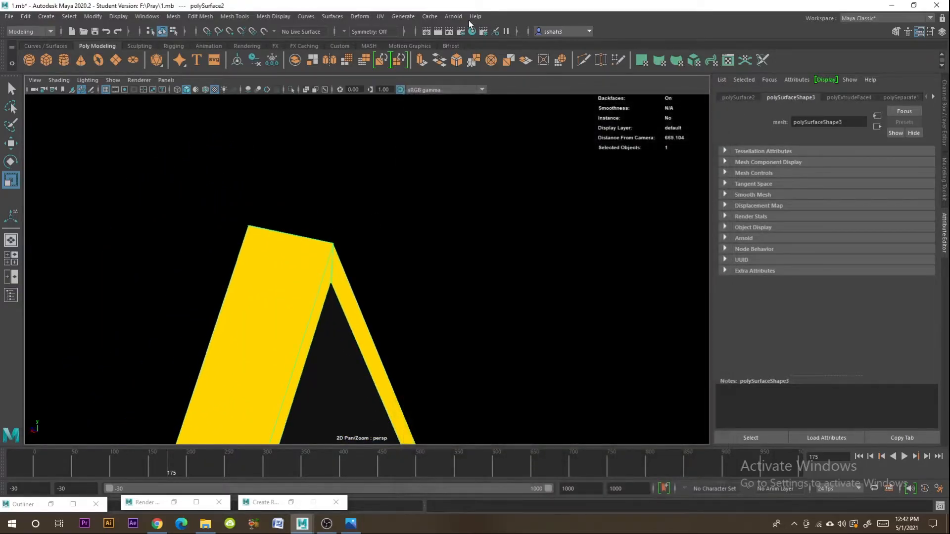
pyautogui.click(455, 17)
pyautogui.click(467, 34)
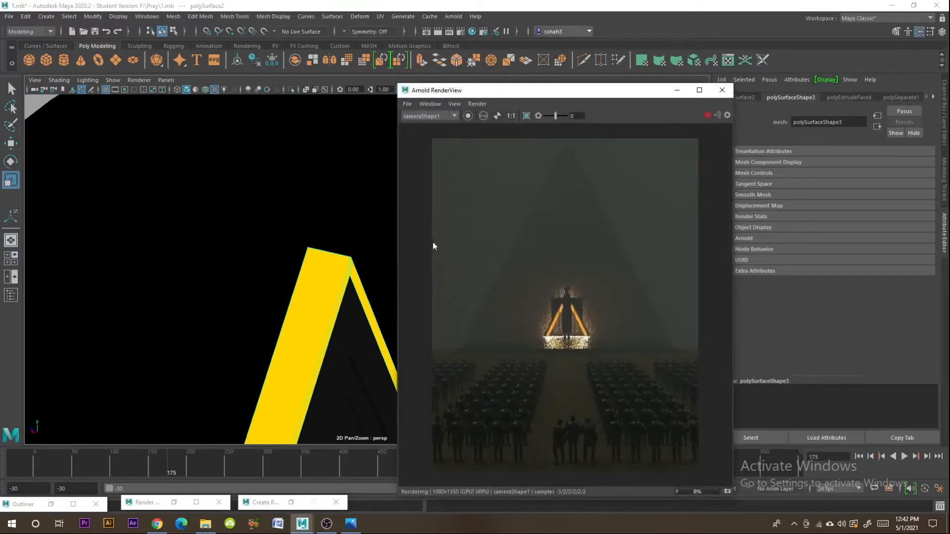
pyautogui.moveTo(534, 95); pyautogui.dragTo(751, 53)
# Step: Thin the large glowing triangle by scaling its three outer side faces inward
pyautogui.keyDown('alt'); pyautogui.moveTo(420, 283); pyautogui.dragTo(223, 318); pyautogui.keyUp('alt')
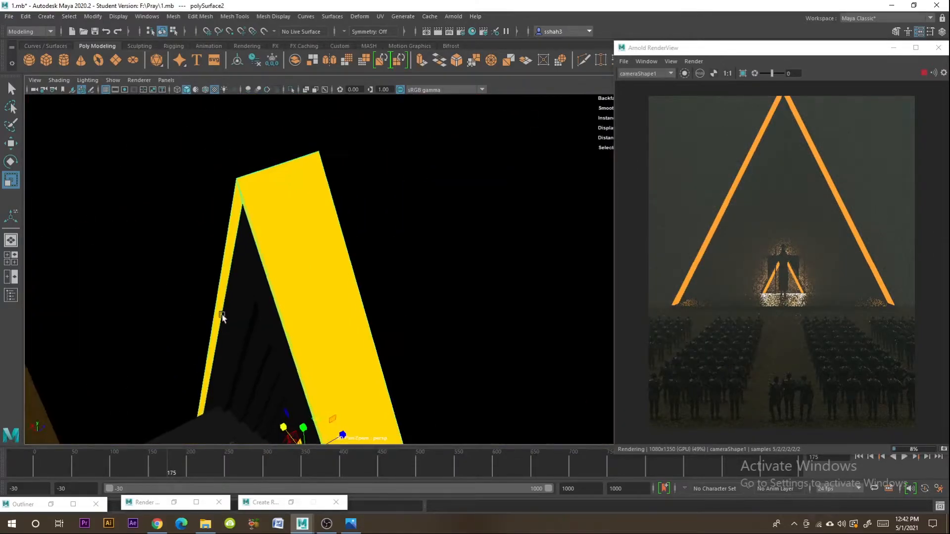
pyautogui.rightClick(300, 256)
pyautogui.moveTo(300, 255); pyautogui.dragTo(301, 279, button='right')
pyautogui.click(304, 274)
pyautogui.keyDown('alt'); pyautogui.moveTo(297, 282); pyautogui.dragTo(336, 307); pyautogui.keyUp('alt')
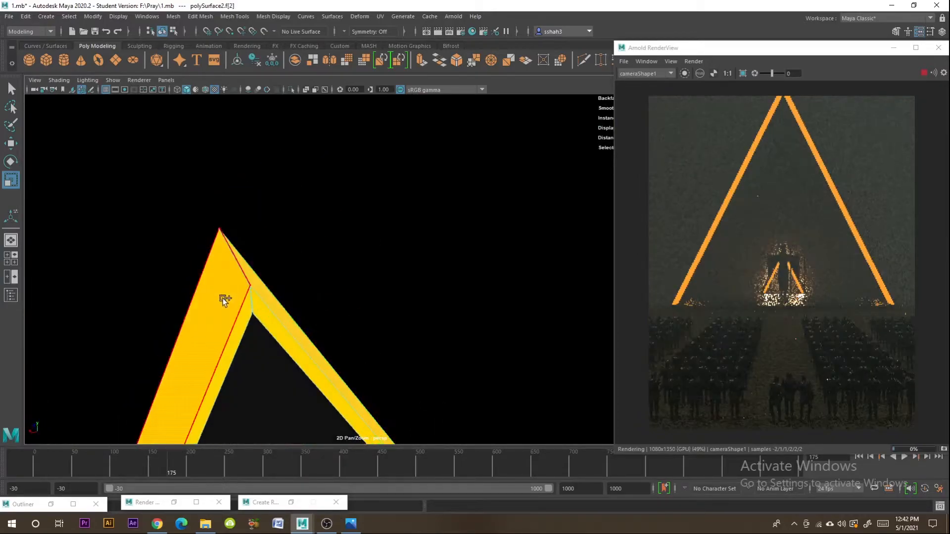
pyautogui.keyDown('shift'); pyautogui.click(227, 309); pyautogui.keyUp('shift')
pyautogui.scroll(-3, 232, 317)
pyautogui.keyDown('alt'); pyautogui.moveTo(276, 290); pyautogui.dragTo(284, 165, button='middle'); pyautogui.keyUp('alt')
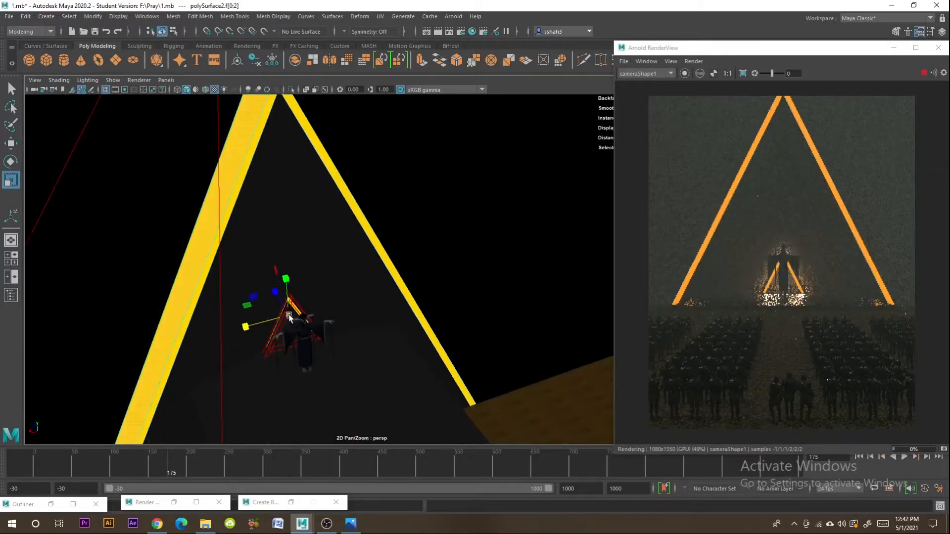
pyautogui.moveTo(289, 317); pyautogui.dragTo(276, 317)
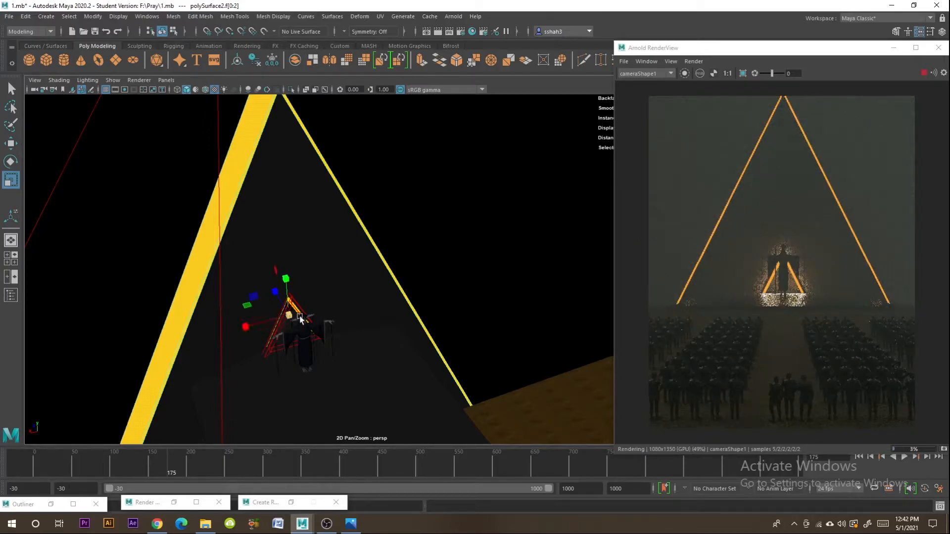
# Step: Duplicate the area light in front of the pyramid and rotate the copy to a slightly different angle
pyautogui.scroll(-2, 434, 242)
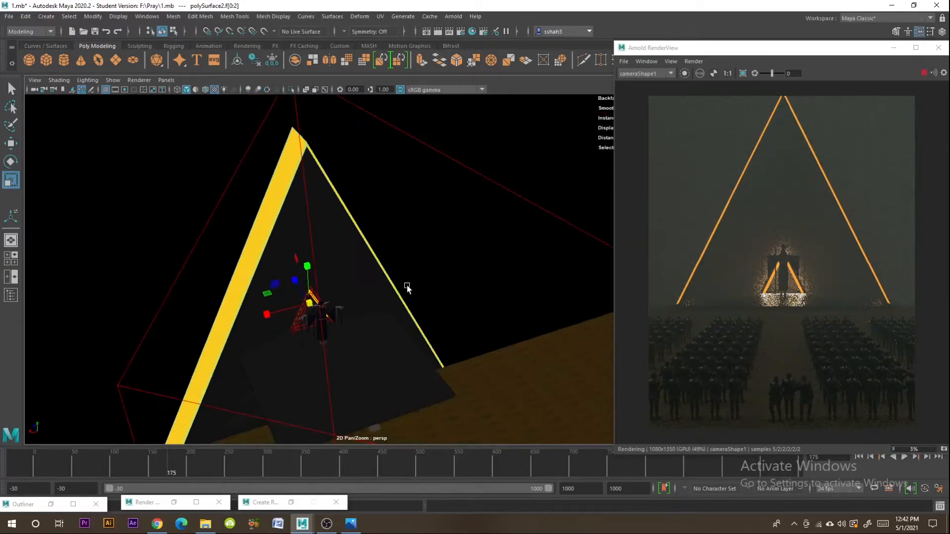
pyautogui.click(325, 345)
pyautogui.keyDown('alt'); pyautogui.moveTo(325, 343); pyautogui.dragTo(328, 302); pyautogui.keyUp('alt')
pyautogui.click(13, 163)
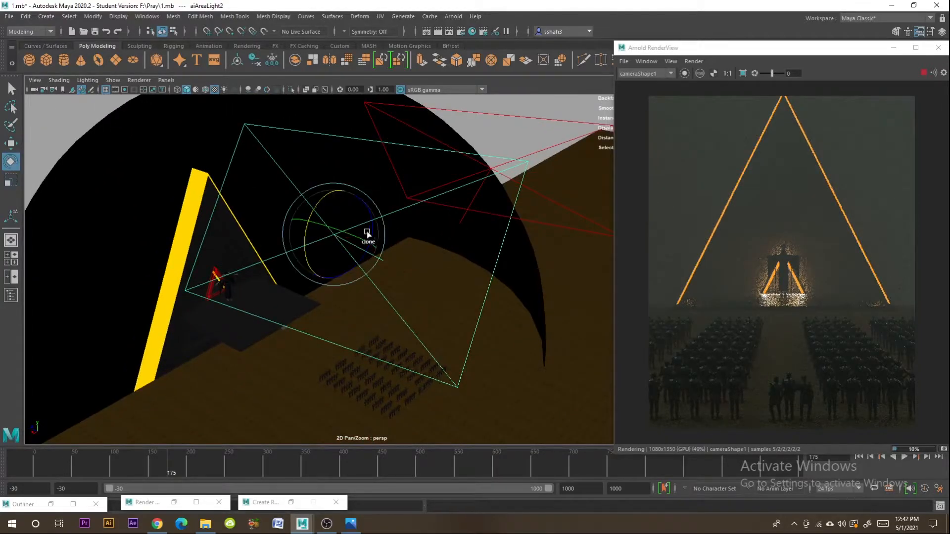
pyautogui.moveTo(367, 233)
pyautogui.keyDown('shift'); pyautogui.mouseDown()
pyautogui.moveTo(367, 250)
pyautogui.moveTo(348, 235)
pyautogui.moveTo(344, 248)
pyautogui.moveTo(328, 226)
pyautogui.moveTo(364, 249)
pyautogui.mouseUp(); pyautogui.keyUp('shift')
pyautogui.click(10, 180)
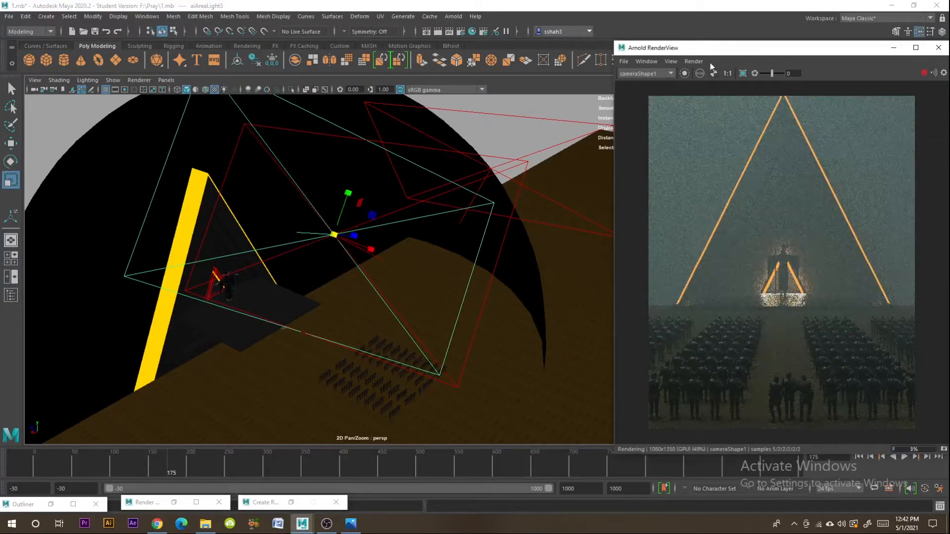
# Step: Set the duplicated area light's shape to disk and reduce its spread to 0
pyautogui.moveTo(711, 53); pyautogui.dragTo(415, 55)
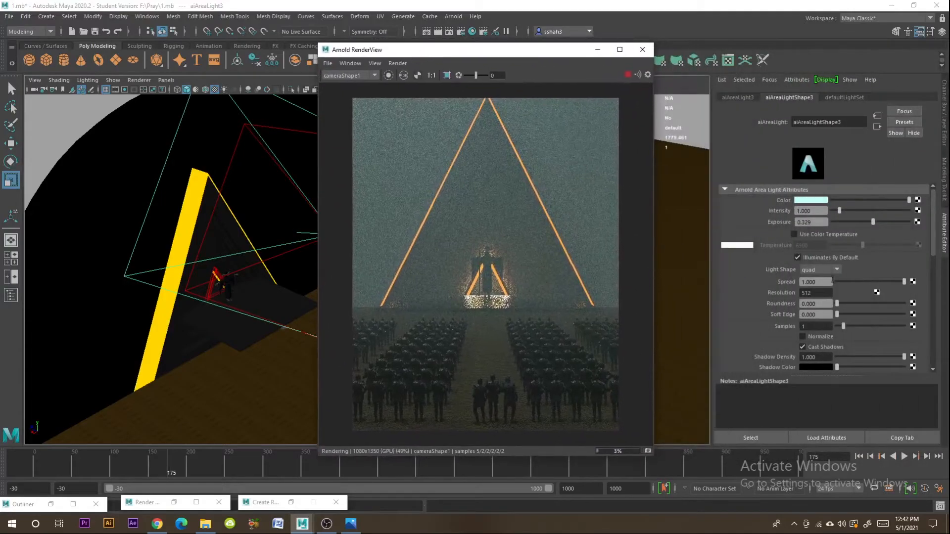
pyautogui.click(821, 269)
pyautogui.click(807, 300)
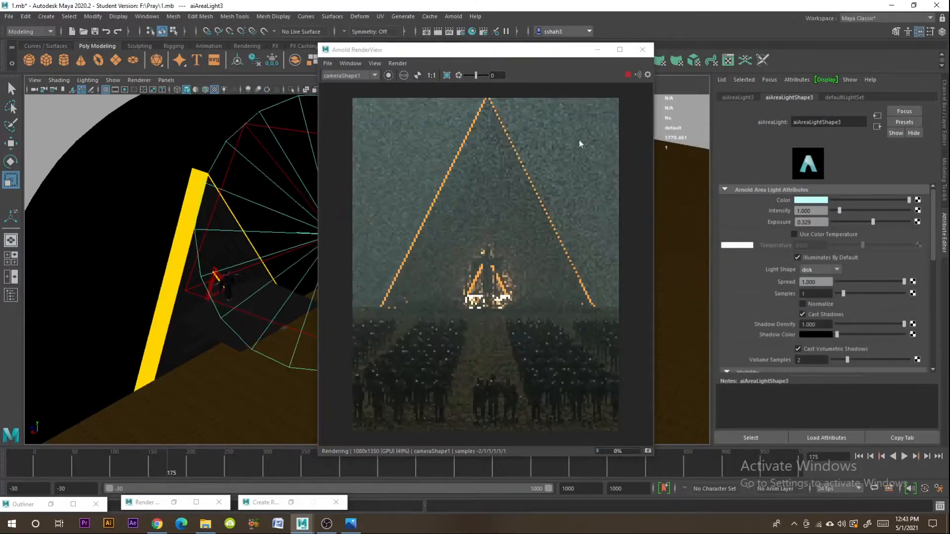
pyautogui.moveTo(500, 50); pyautogui.dragTo(597, 71)
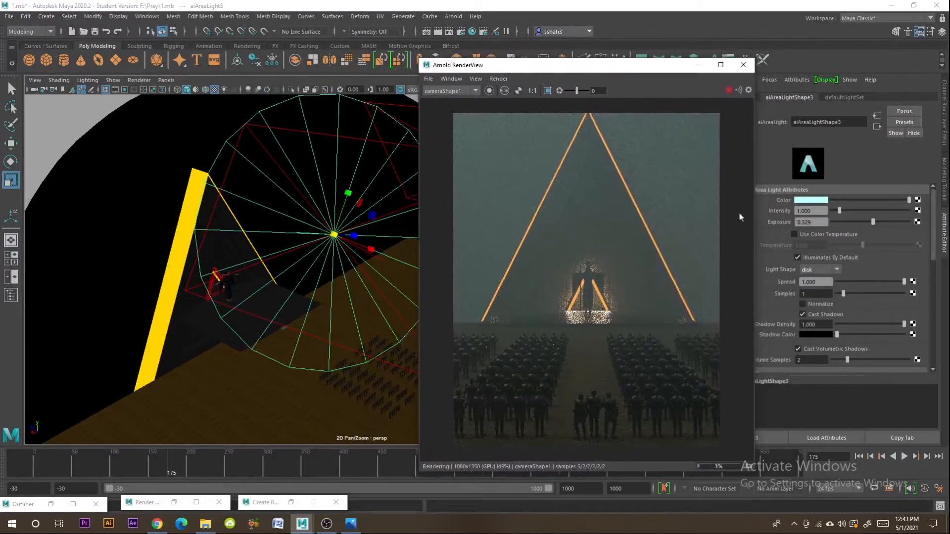
pyautogui.moveTo(904, 282); pyautogui.dragTo(837, 284)
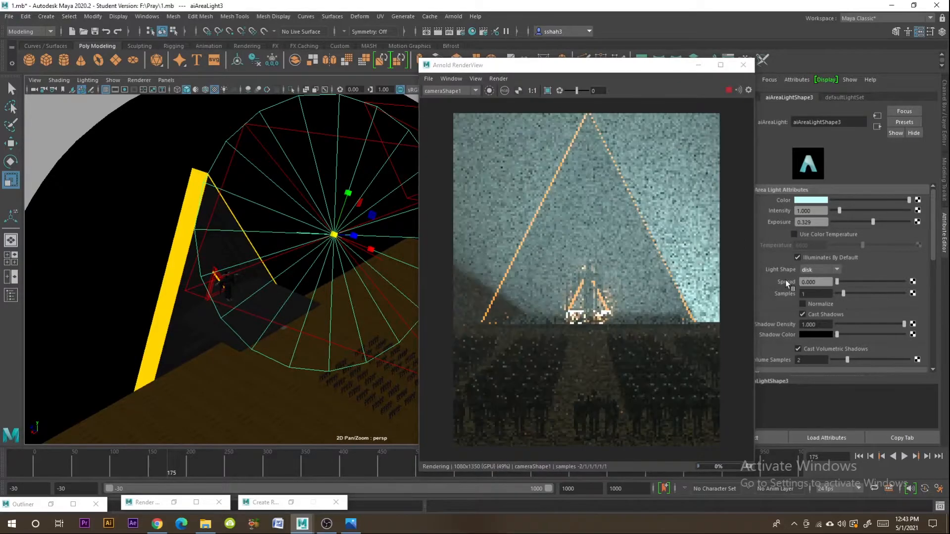
# Step: Set the disk light's spread to 1 and scale the light down uniformly to less than half its size
pyautogui.moveTo(845, 282); pyautogui.dragTo(905, 282)
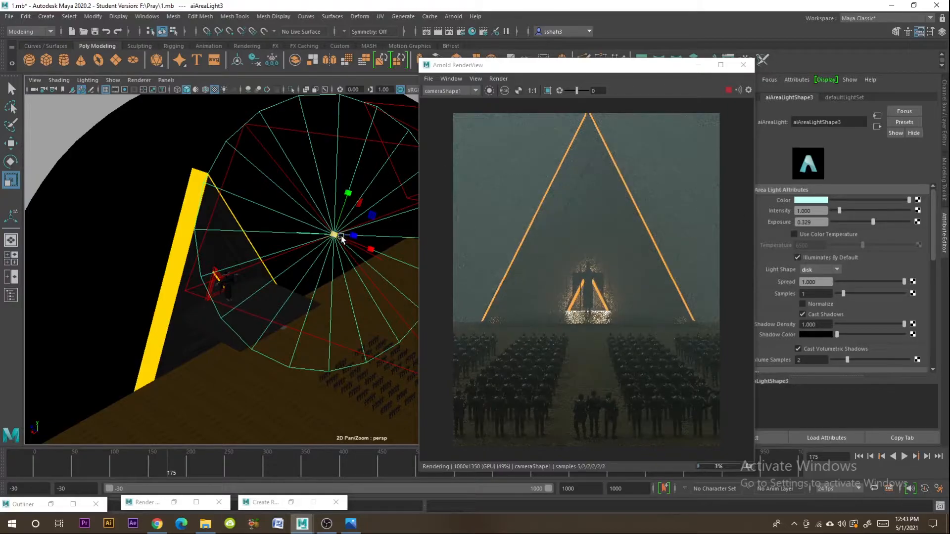
pyautogui.moveTo(334, 235); pyautogui.dragTo(275, 238)
# Step: Move the disk light toward the pyramid and center it in front of the pyramid's face, above the robed figure
pyautogui.press('w')
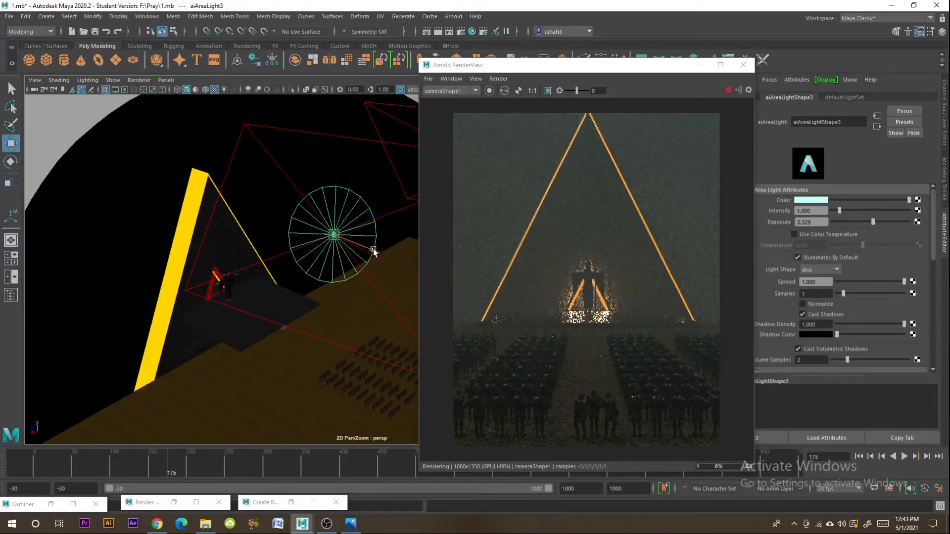
pyautogui.moveTo(373, 249); pyautogui.dragTo(261, 207)
pyautogui.moveTo(232, 147); pyautogui.dragTo(208, 218)
pyautogui.press('f')
pyautogui.moveTo(331, 289)
pyautogui.keyDown('alt'); pyautogui.mouseDown()
pyautogui.moveTo(328, 309)
pyautogui.moveTo(117, 381)
pyautogui.moveTo(75, 306)
pyautogui.moveTo(346, 203)
pyautogui.moveTo(320, 298)
pyautogui.mouseUp(); pyautogui.keyUp('alt')
pyautogui.scroll(-4, 96, 306)
pyautogui.moveTo(326, 220); pyautogui.dragTo(296, 245)
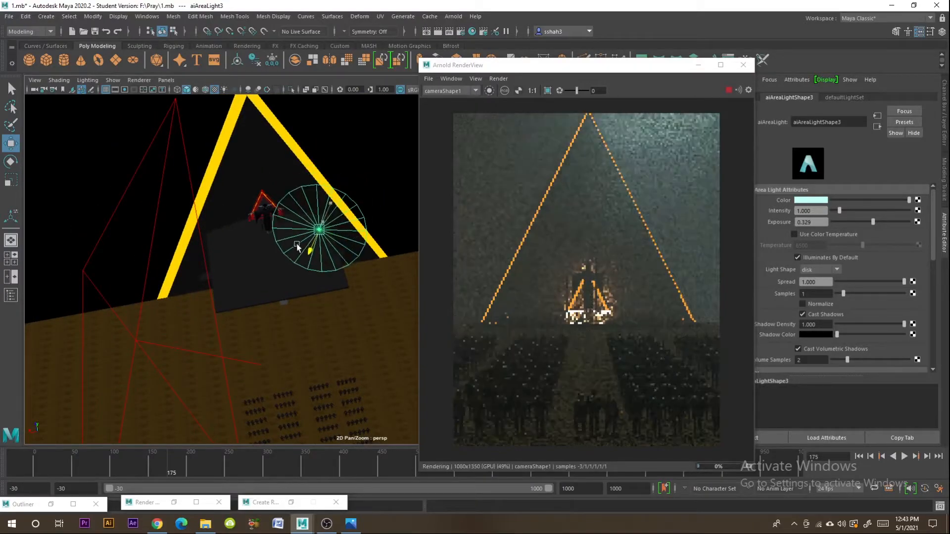
pyautogui.moveTo(359, 257); pyautogui.dragTo(361, 411)
pyautogui.press('e')
pyautogui.press('w')
pyautogui.keyDown('alt'); pyautogui.moveTo(300, 397); pyautogui.dragTo(325, 317, button='middle'); pyautogui.keyUp('alt')
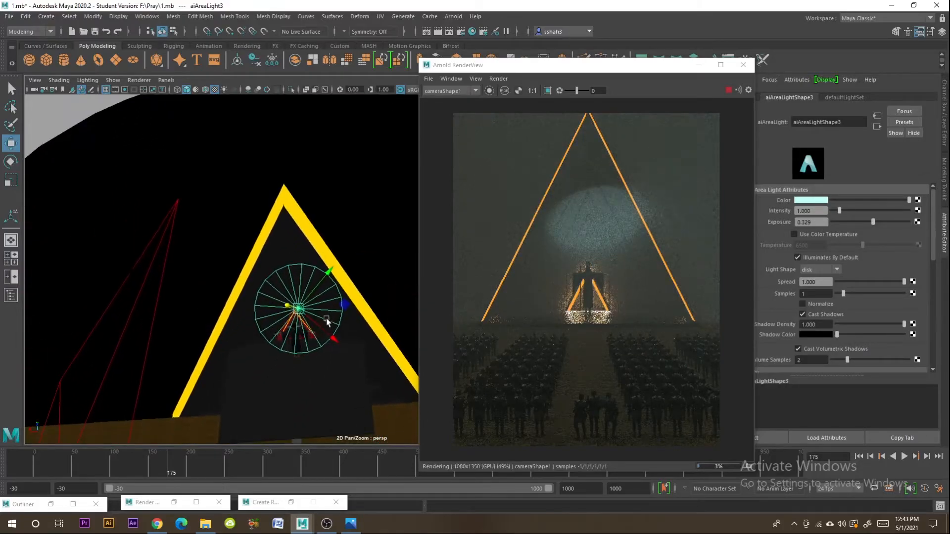
# Step: Select the pyramid's inner surface and set its material's metalness to 0.286
pyautogui.scroll(4, 329, 329)
pyautogui.scroll(1, 329, 293)
pyautogui.click(343, 322)
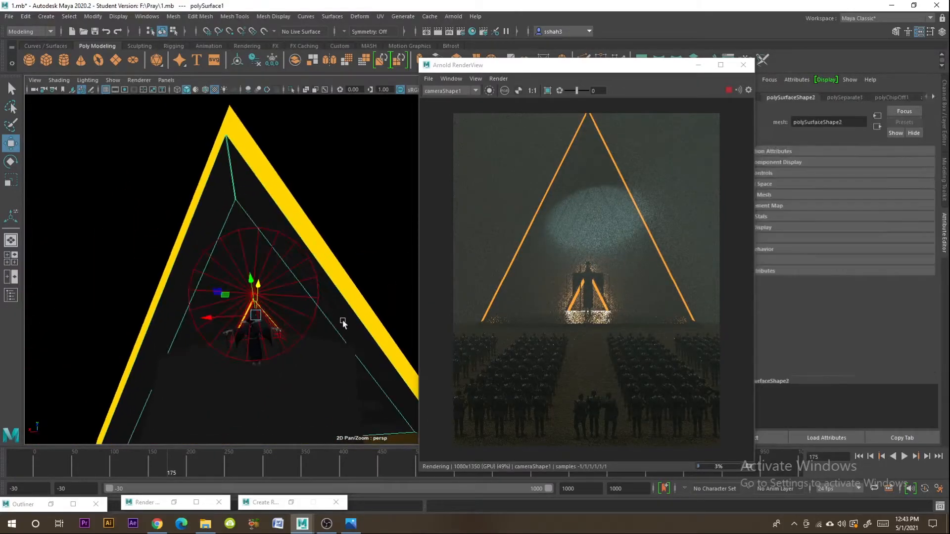
pyautogui.click(888, 97)
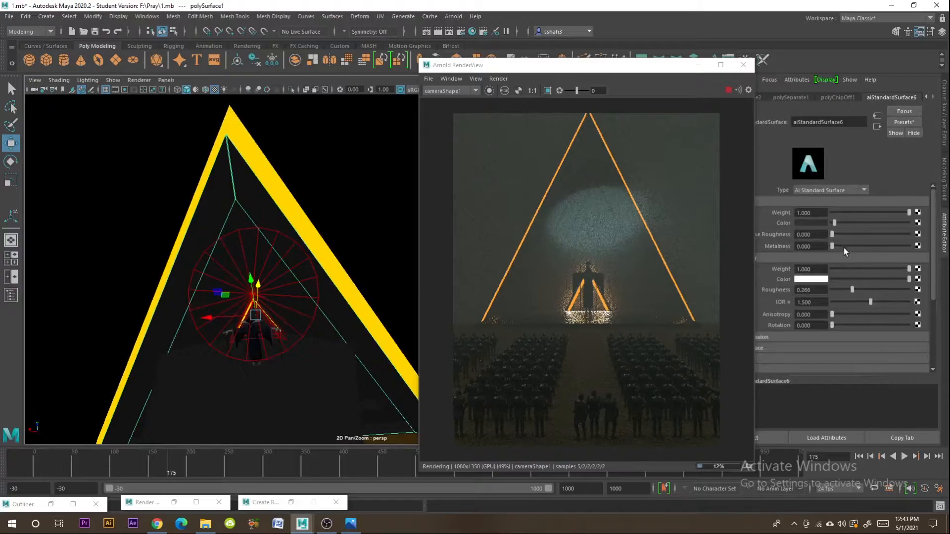
pyautogui.moveTo(843, 246); pyautogui.dragTo(854, 246)
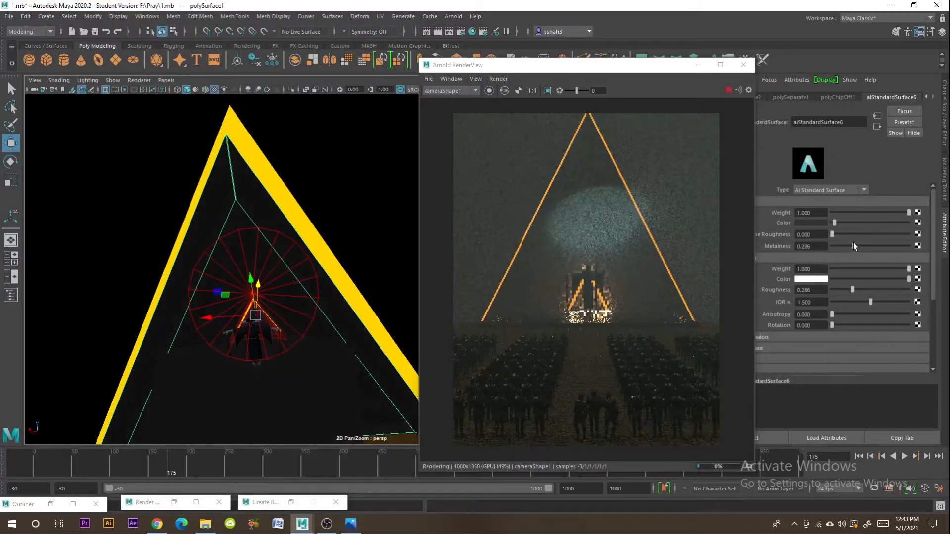
# Step: Select the disk light again and move it down beside the robed figure inside the pyramid
pyautogui.keyDown('alt'); pyautogui.moveTo(218, 350); pyautogui.dragTo(253, 277, button='middle'); pyautogui.keyUp('alt')
pyautogui.keyDown('alt'); pyautogui.moveTo(253, 278); pyautogui.dragTo(296, 250); pyautogui.keyUp('alt')
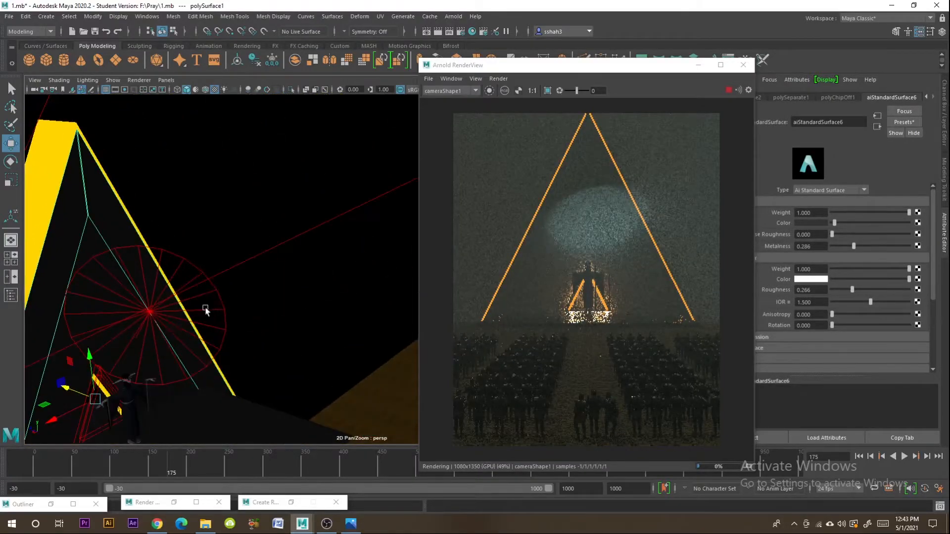
pyautogui.keyDown('alt'); pyautogui.moveTo(206, 310); pyautogui.dragTo(391, 155, button='middle'); pyautogui.keyUp('alt')
pyautogui.keyDown('alt'); pyautogui.moveTo(392, 156); pyautogui.dragTo(295, 237); pyautogui.keyUp('alt')
pyautogui.click(324, 196)
pyautogui.moveTo(354, 164); pyautogui.dragTo(269, 293)
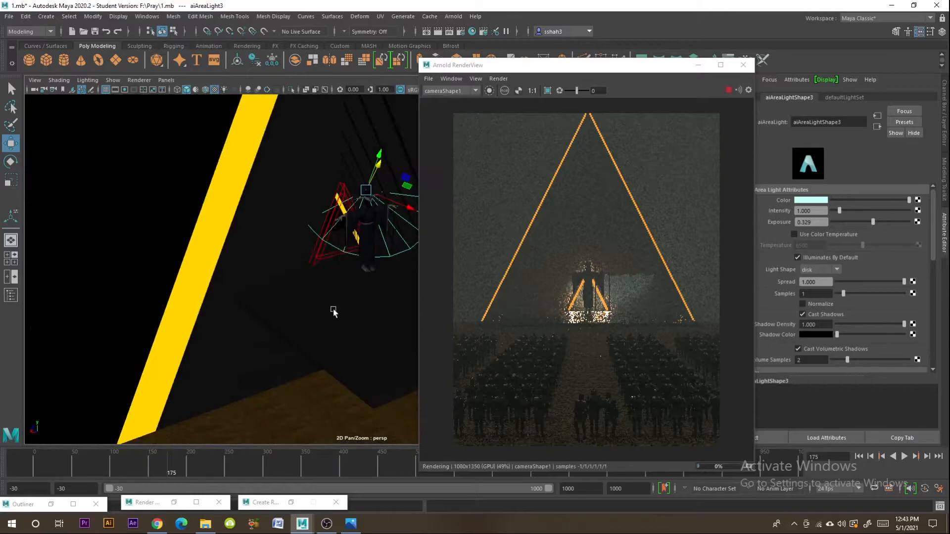
# Step: Rotate the disk light to lie roughly horizontal and lower it to the platform, at Translate Y 9.88
pyautogui.keyDown('alt'); pyautogui.moveTo(334, 310); pyautogui.dragTo(278, 373, button='middle'); pyautogui.keyUp('alt')
pyautogui.keyDown('alt'); pyautogui.moveTo(279, 373); pyautogui.dragTo(314, 360); pyautogui.keyUp('alt')
pyautogui.press('e')
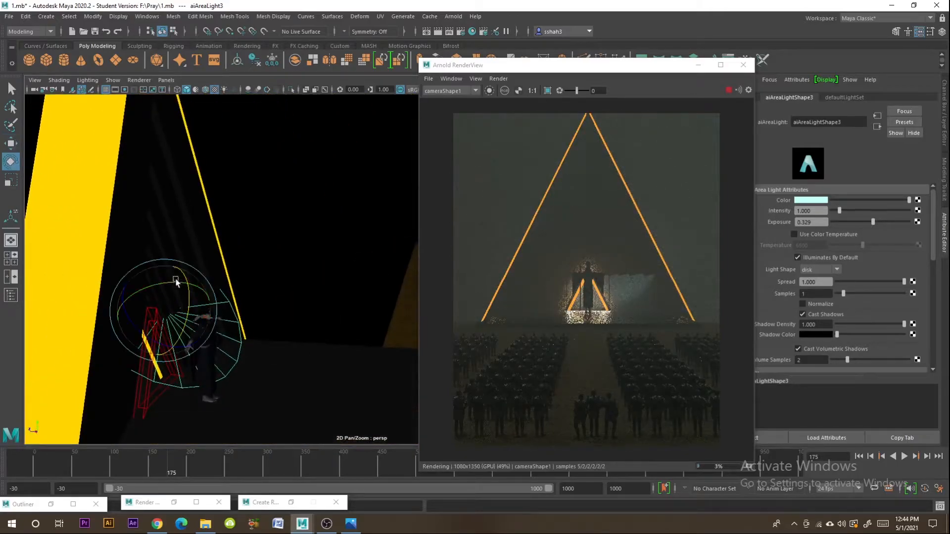
pyautogui.moveTo(188, 284); pyautogui.dragTo(161, 295)
pyautogui.press('w')
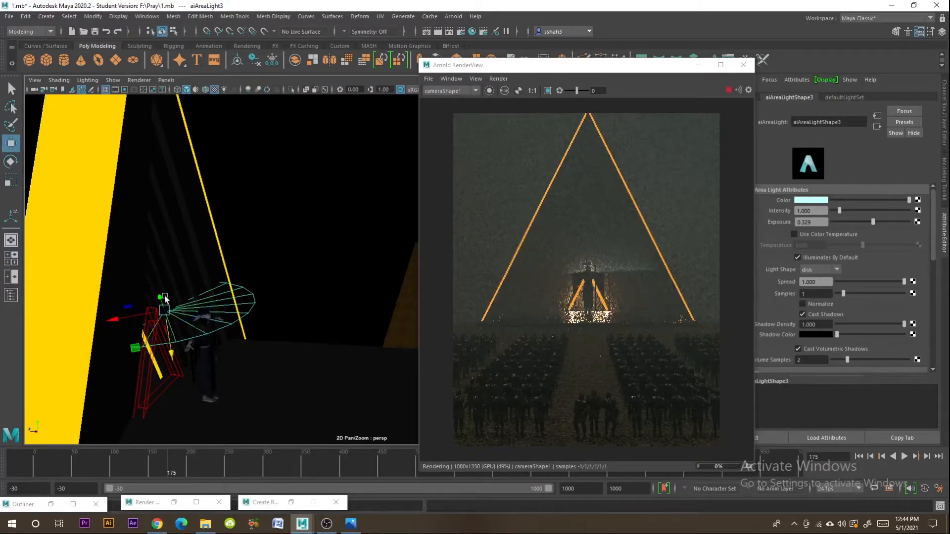
pyautogui.moveTo(174, 352); pyautogui.dragTo(165, 379)
pyautogui.press('f')
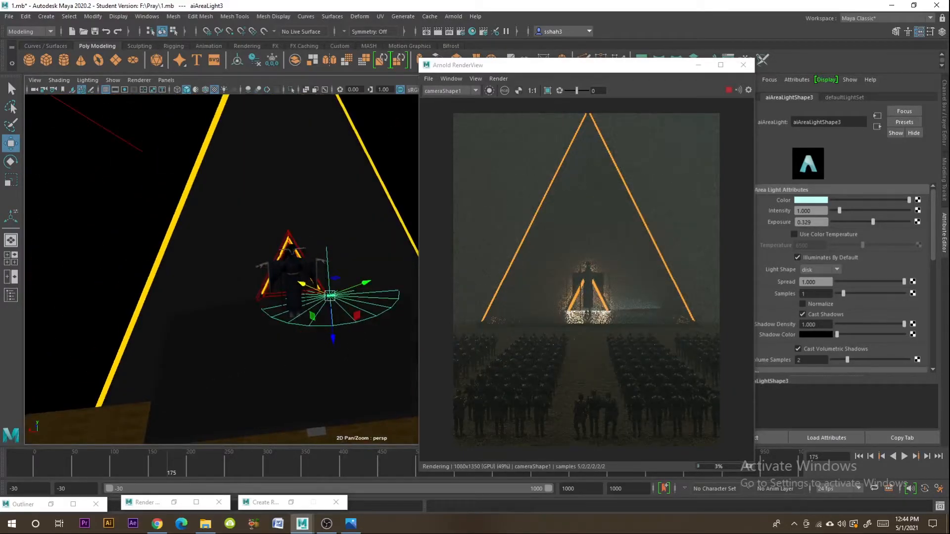
pyautogui.click(946, 134)
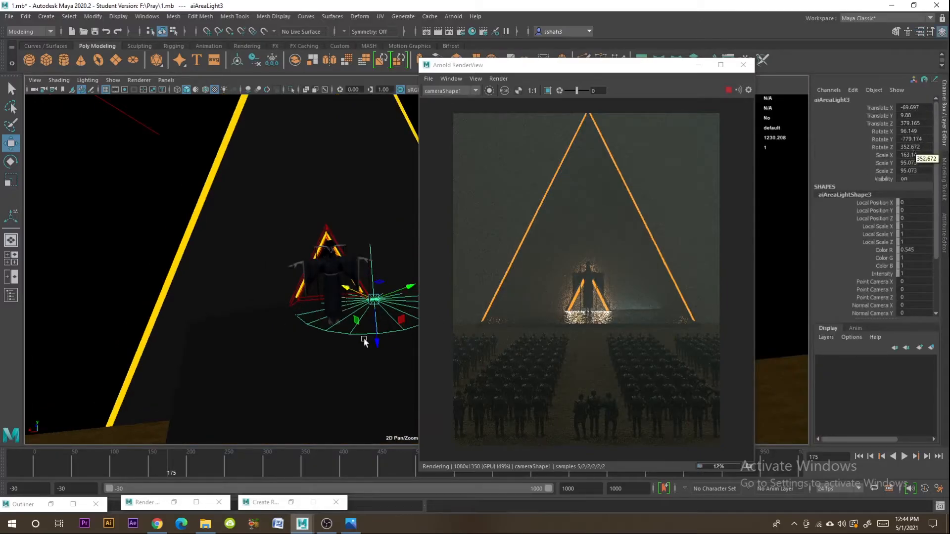
pyautogui.scroll(-2, 368, 347)
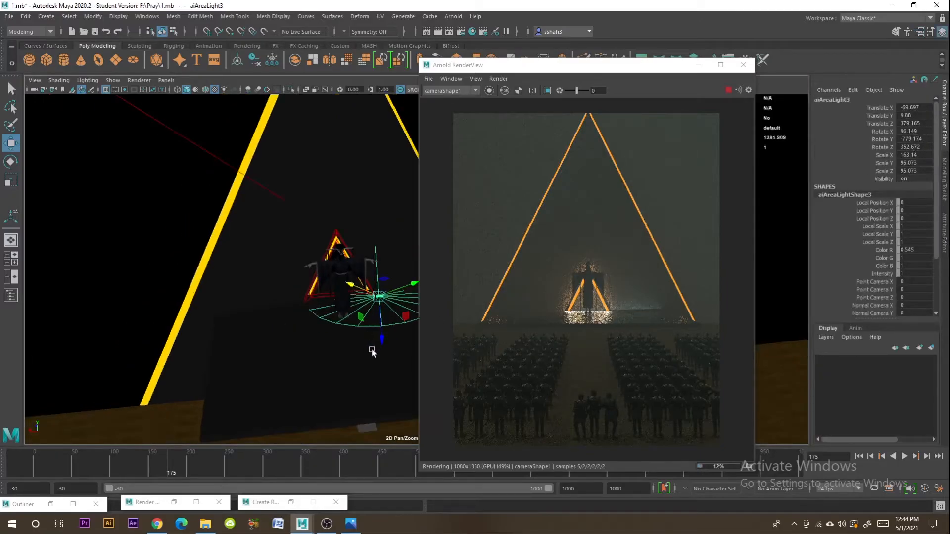
# Step: Change the light shape of the area light beside the robed figure to quad
pyautogui.click(946, 247)
pyautogui.click(812, 268)
pyautogui.click(812, 290)
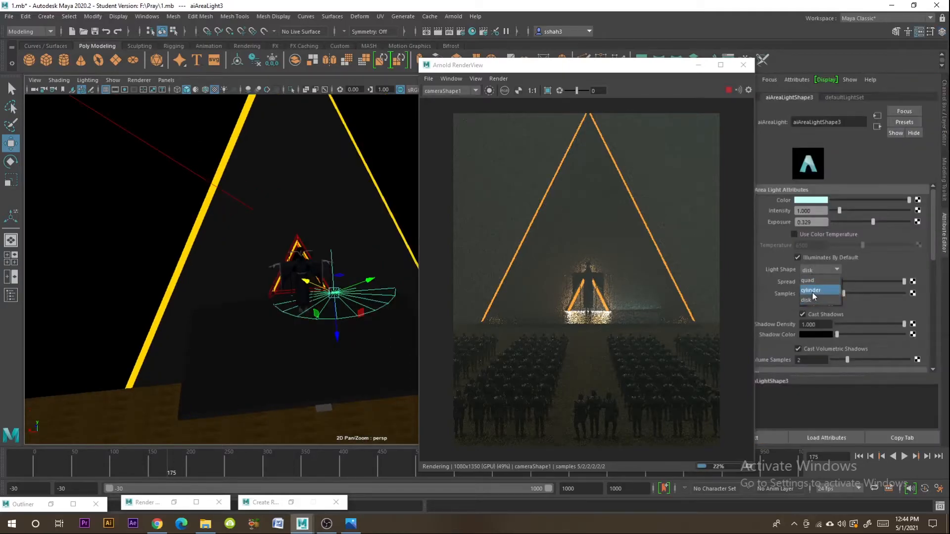
# Step: Level the quad light and stretch it into a narrow strip across the pyramid's base, with Scale X 37.645 and Scale Y 336.645
pyautogui.click(10, 165)
pyautogui.moveTo(336, 313); pyautogui.dragTo(487, 290)
pyautogui.press('r')
pyautogui.keyDown('alt'); pyautogui.moveTo(261, 356); pyautogui.dragTo(276, 325); pyautogui.keyUp('alt')
pyautogui.press('w')
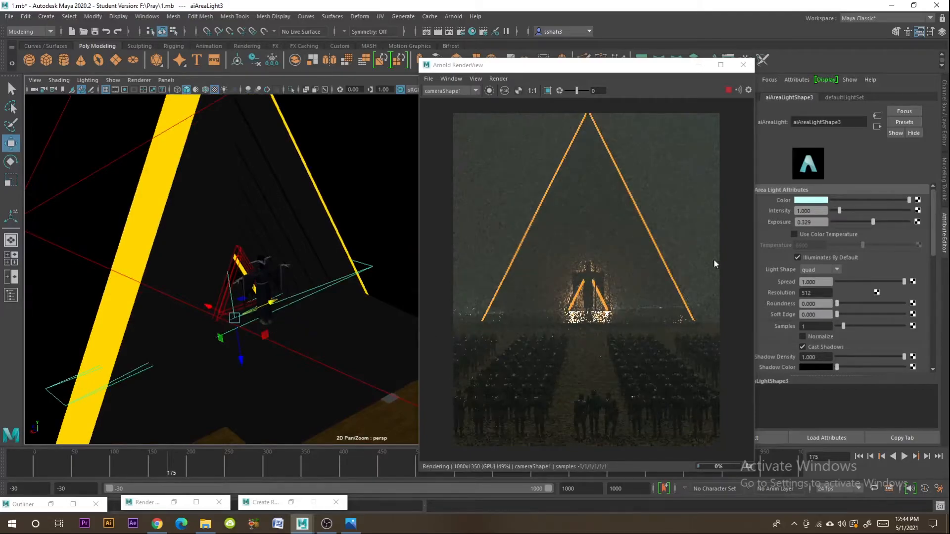
pyautogui.keyDown('alt'); pyautogui.moveTo(333, 355); pyautogui.dragTo(263, 325); pyautogui.keyUp('alt')
pyautogui.press('e')
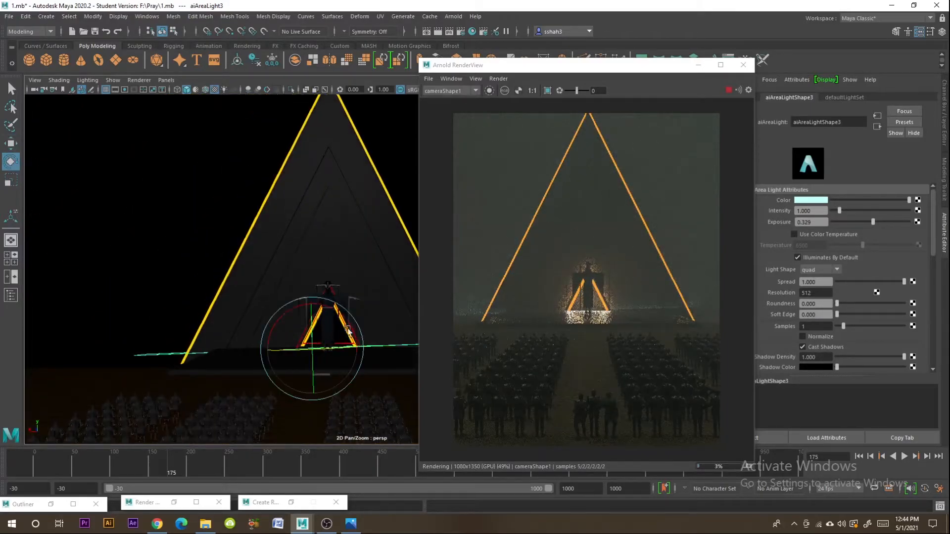
pyautogui.moveTo(340, 316); pyautogui.dragTo(346, 327)
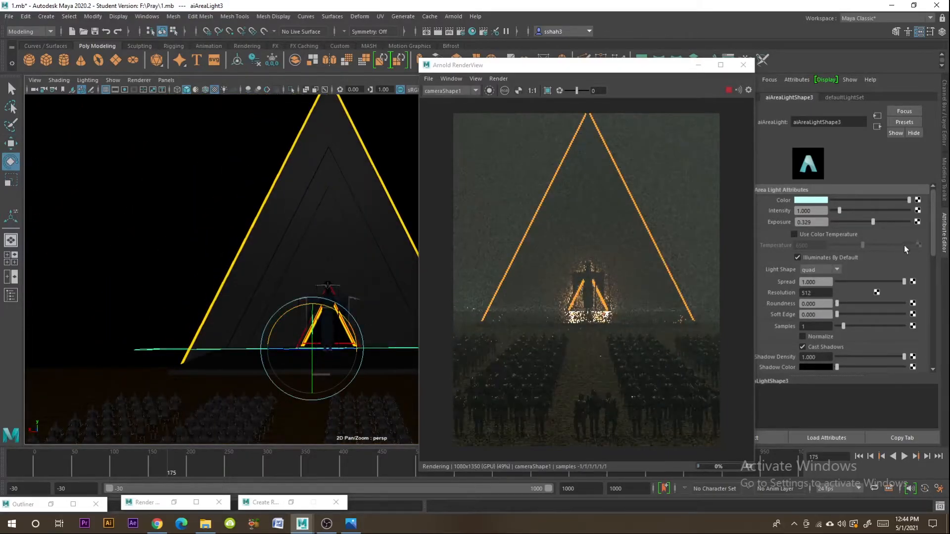
# Step: Try a Rotate X of 180 on the quad light, and rotate it back to level at 139.74
pyautogui.click(943, 144)
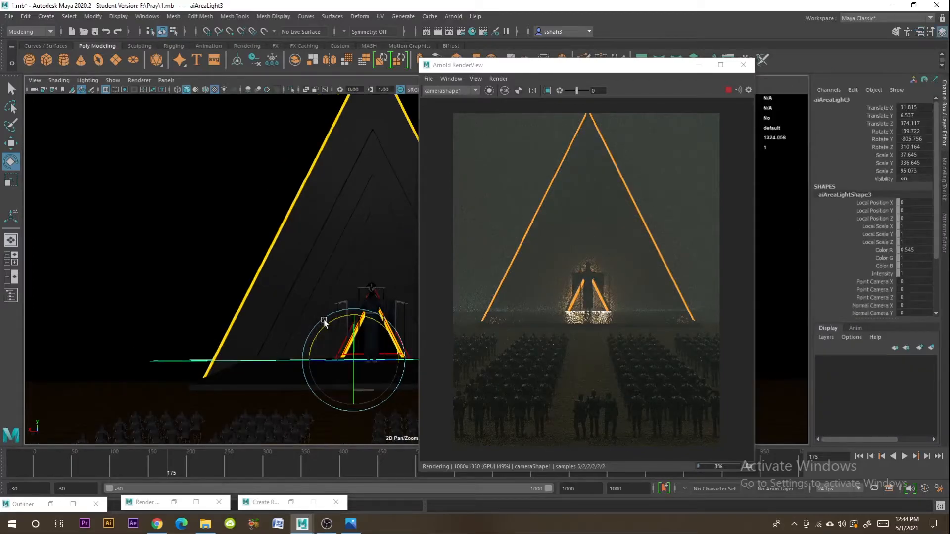
pyautogui.moveTo(328, 323); pyautogui.dragTo(328, 325)
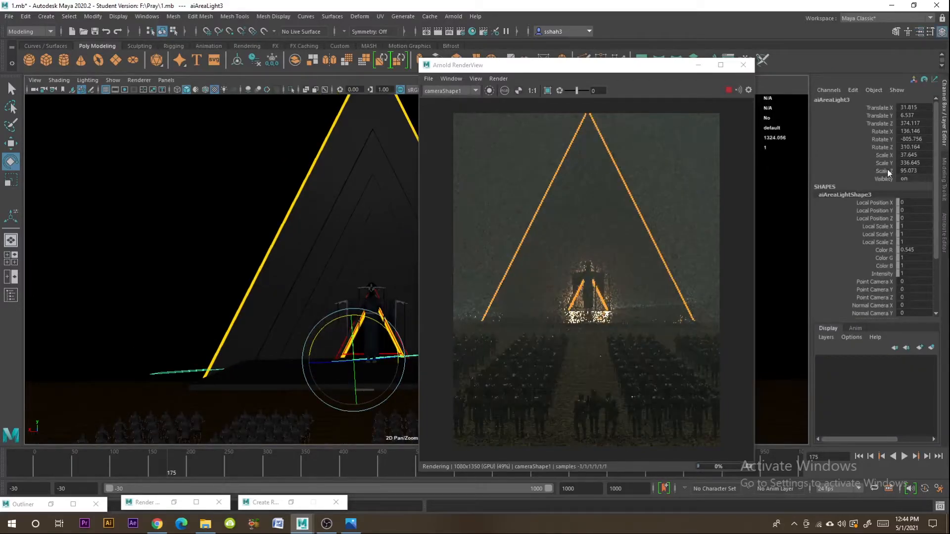
pyautogui.doubleClick(912, 131)
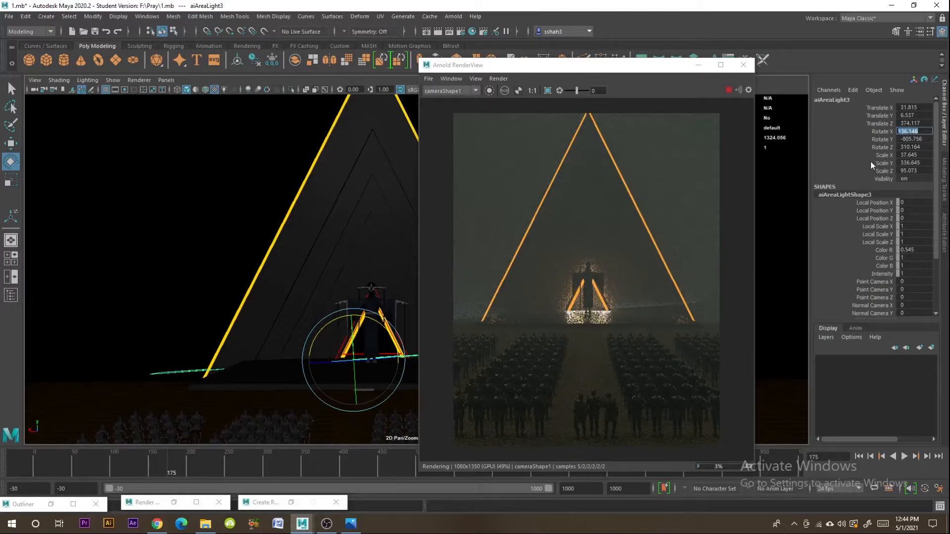
pyautogui.write('180')
pyautogui.press('Return')
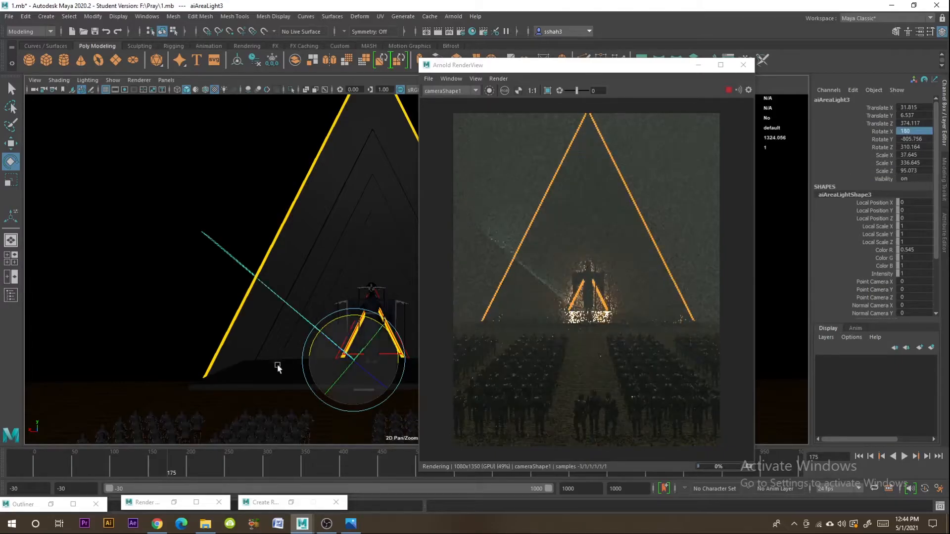
pyautogui.keyDown('alt'); pyautogui.moveTo(278, 364); pyautogui.dragTo(303, 380); pyautogui.keyUp('alt')
pyautogui.moveTo(241, 286); pyautogui.dragTo(233, 319)
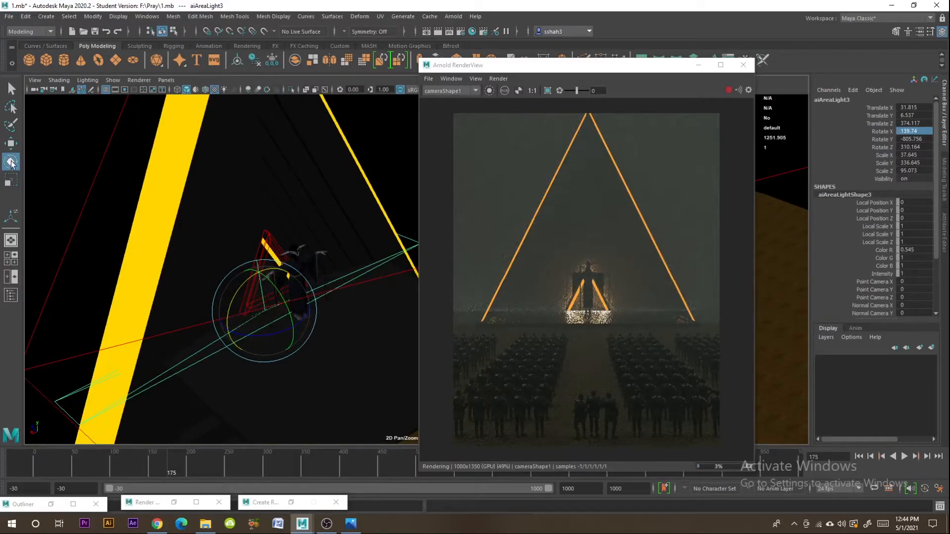
# Step: Move the quad light forward to Translate Z 300.884 and widen it to Scale X 87.961
pyautogui.press('w')
pyautogui.moveTo(242, 300); pyautogui.dragTo(209, 297)
pyautogui.click(17, 181)
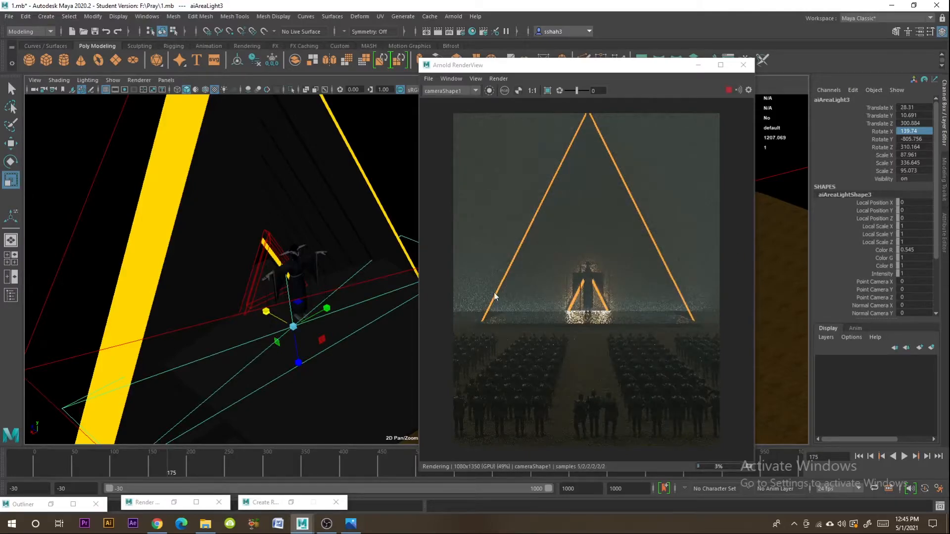
# Step: Try a saturated orange from the color history on the quad light, and restore its pale cyan color
pyautogui.click(946, 229)
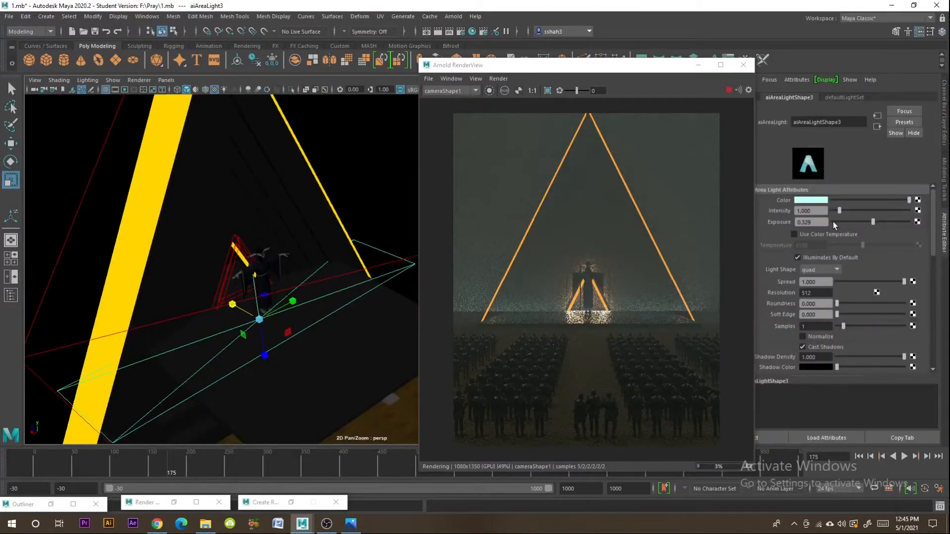
pyautogui.click(814, 201)
pyautogui.click(791, 203)
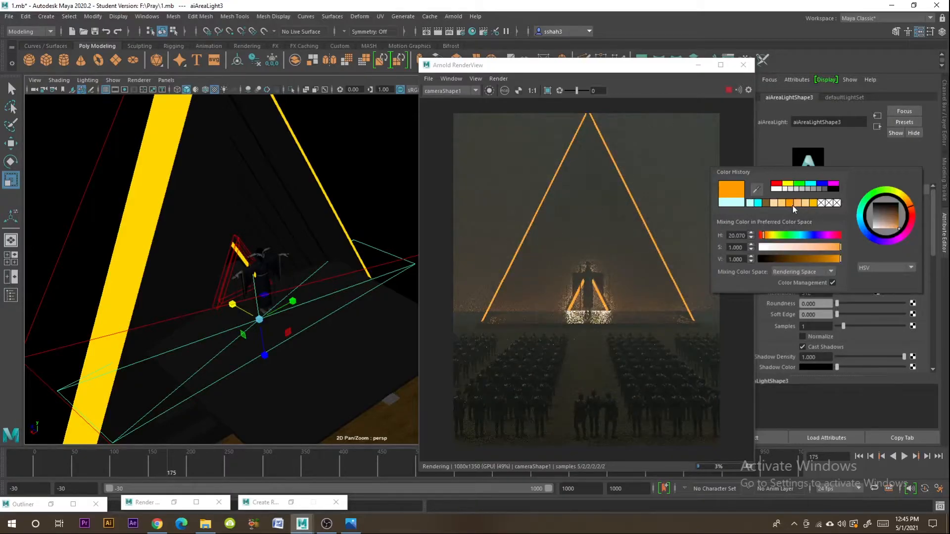
pyautogui.click(749, 206)
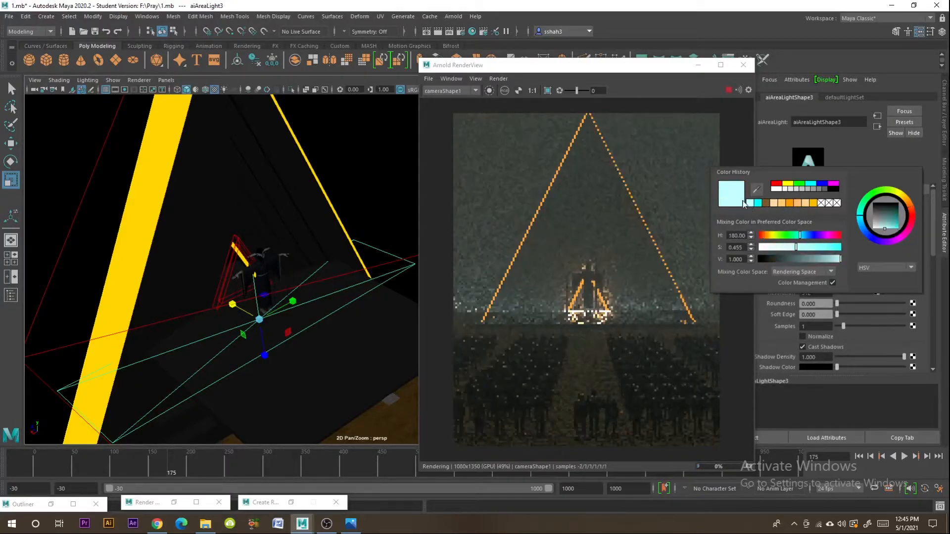
# Step: Try a duplicate of the quad light moved away from the pyramid's base
pyautogui.scroll(-3, 245, 307)
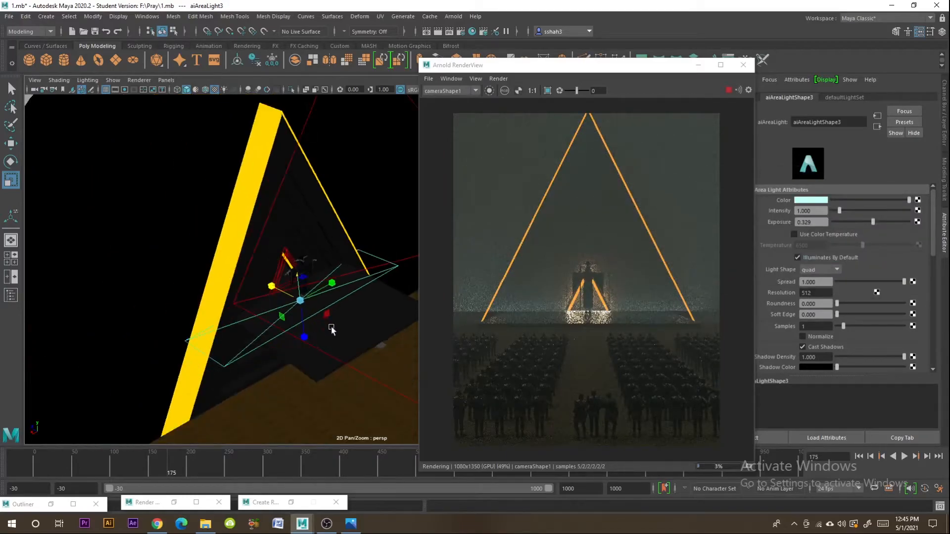
pyautogui.keyDown('alt'); pyautogui.moveTo(331, 328); pyautogui.dragTo(342, 350); pyautogui.keyUp('alt')
pyautogui.click(11, 144)
pyautogui.moveTo(240, 265)
pyautogui.keyDown('alt'); pyautogui.mouseDown()
pyautogui.moveTo(256, 286)
pyautogui.moveTo(292, 269)
pyautogui.moveTo(208, 270)
pyautogui.moveTo(477, 278)
pyautogui.mouseUp(); pyautogui.keyUp('alt')
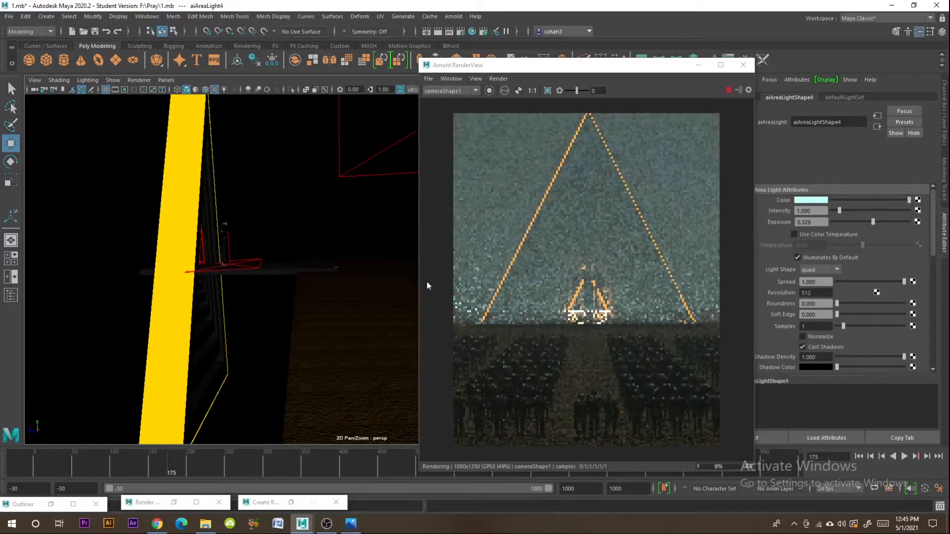
pyautogui.scroll(-5, 313, 311)
pyautogui.keyDown('alt'); pyautogui.moveTo(335, 310); pyautogui.dragTo(182, 318); pyautogui.keyUp('alt')
pyautogui.keyDown('alt'); pyautogui.moveTo(182, 318); pyautogui.dragTo(171, 318, button='middle'); pyautogui.keyUp('alt')
pyautogui.moveTo(205, 288); pyautogui.dragTo(208, 312)
pyautogui.click(208, 311)
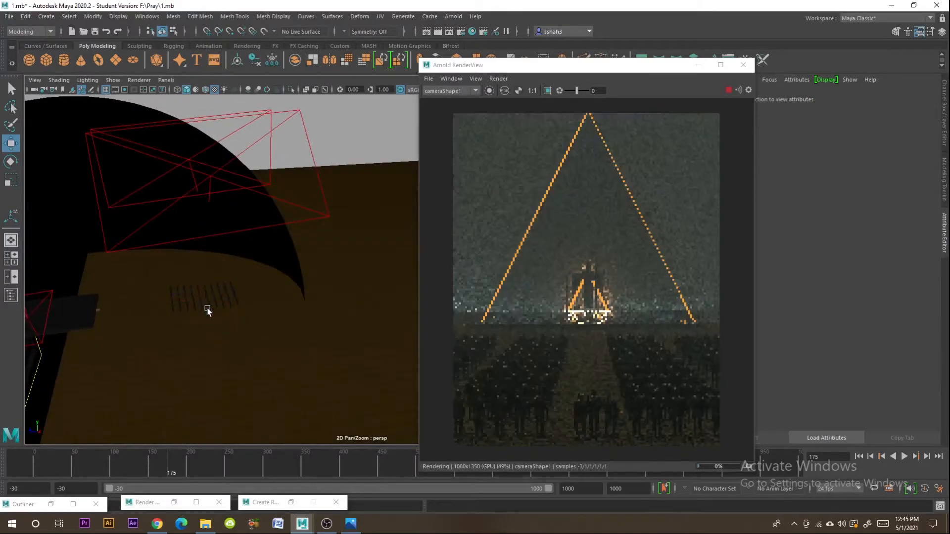
# Step: Select the nested triangular frame inside the pyramid and set its material's metalness to 1
pyautogui.moveTo(312, 307)
pyautogui.keyDown('alt'); pyautogui.mouseDown()
pyautogui.moveTo(238, 299)
pyautogui.moveTo(209, 317)
pyautogui.moveTo(240, 329)
pyautogui.moveTo(258, 303)
pyautogui.moveTo(240, 354)
pyautogui.moveTo(297, 318)
pyautogui.mouseUp(); pyautogui.keyUp('alt')
pyautogui.click(298, 318)
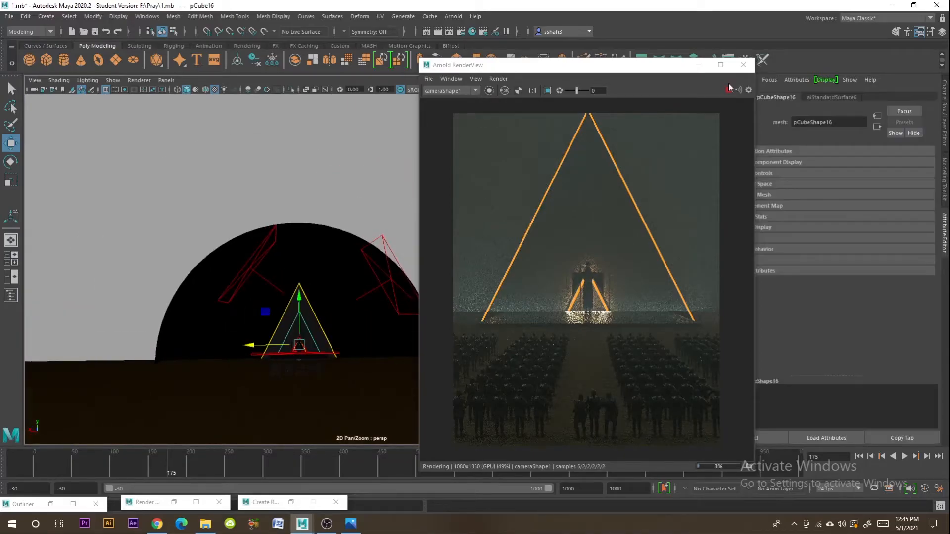
pyautogui.click(831, 97)
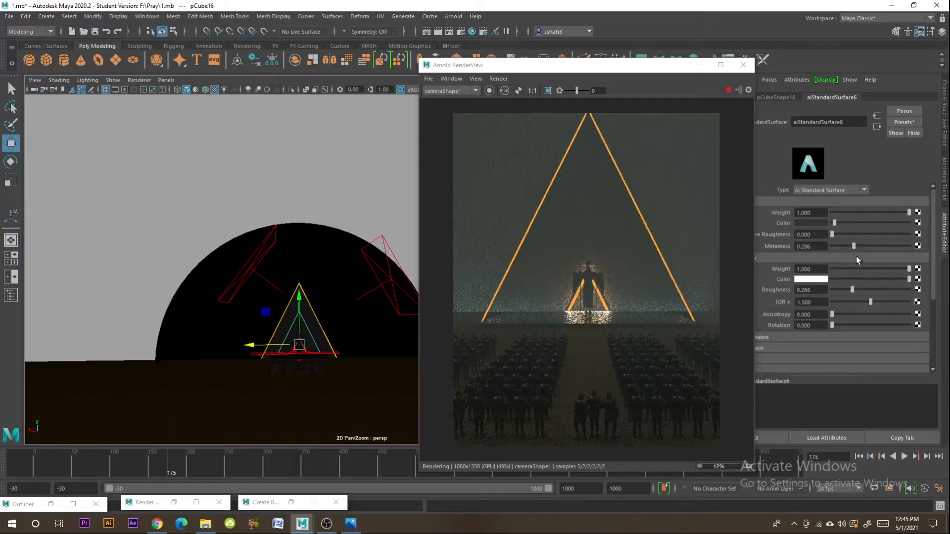
pyautogui.click(908, 247)
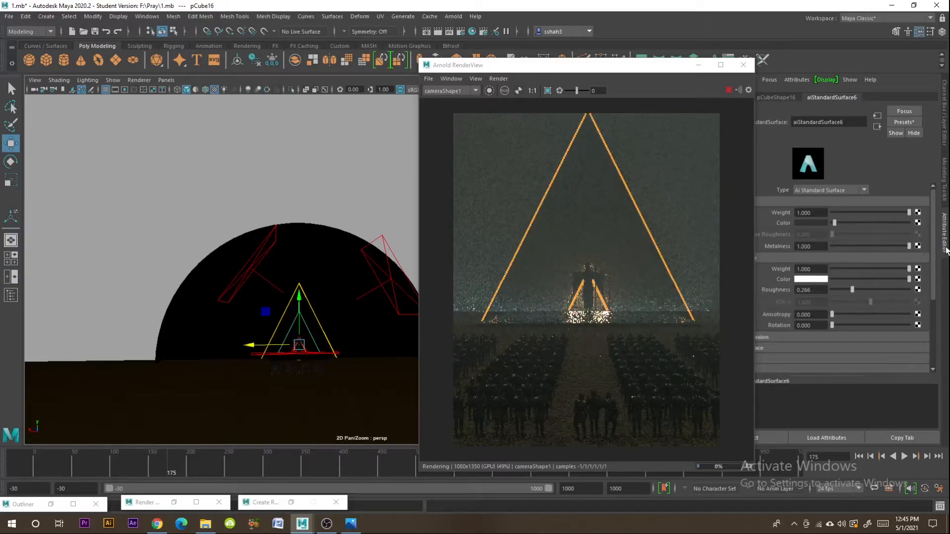